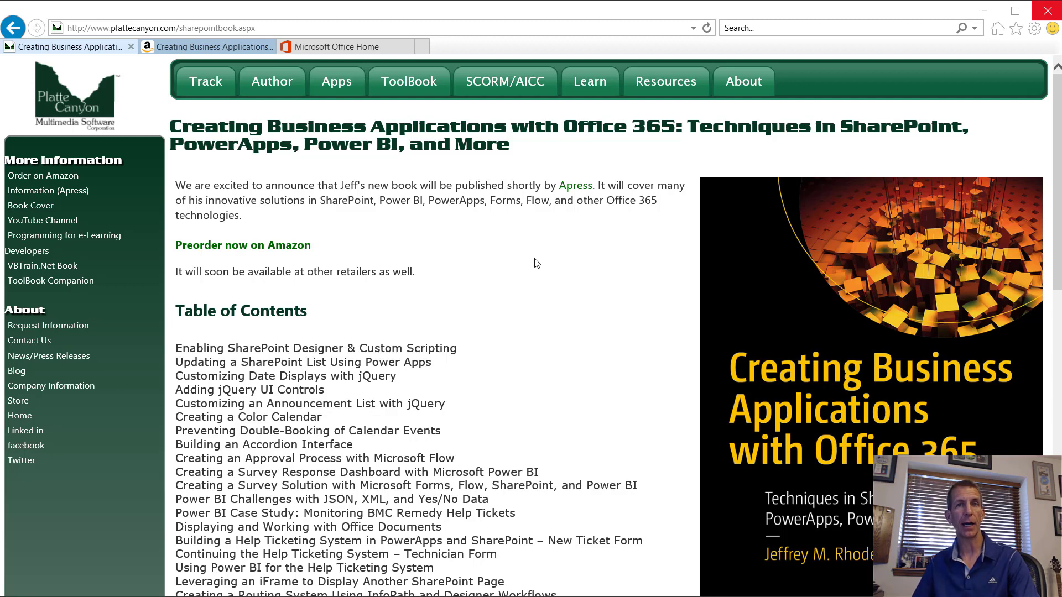
# Step: Check the book's Amazon listing, return to the Platte Canyon page, then go to the Office 365 home page
pyautogui.click(365, 27)
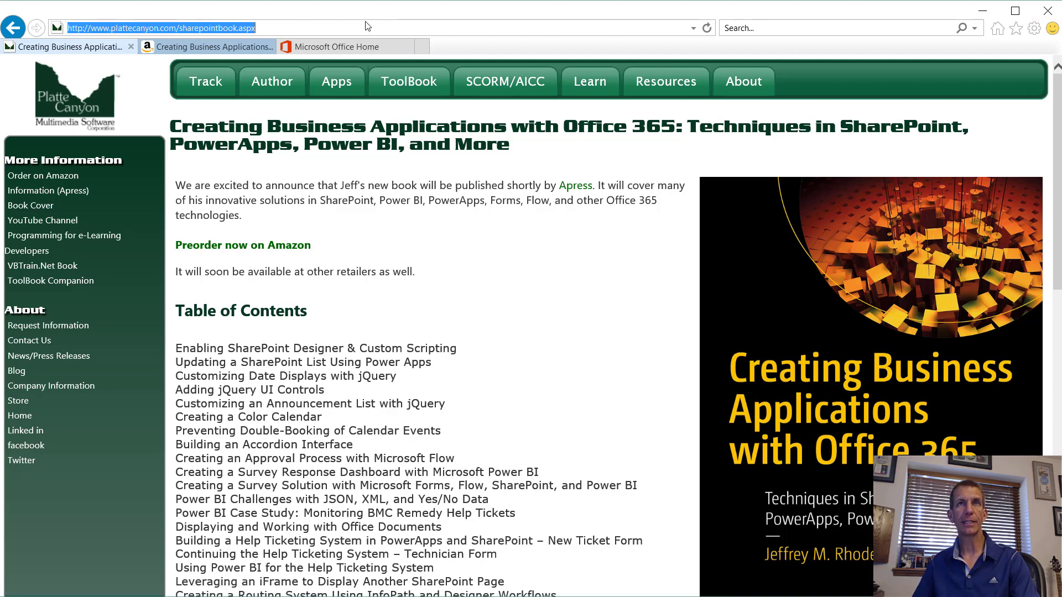
pyautogui.click(238, 42)
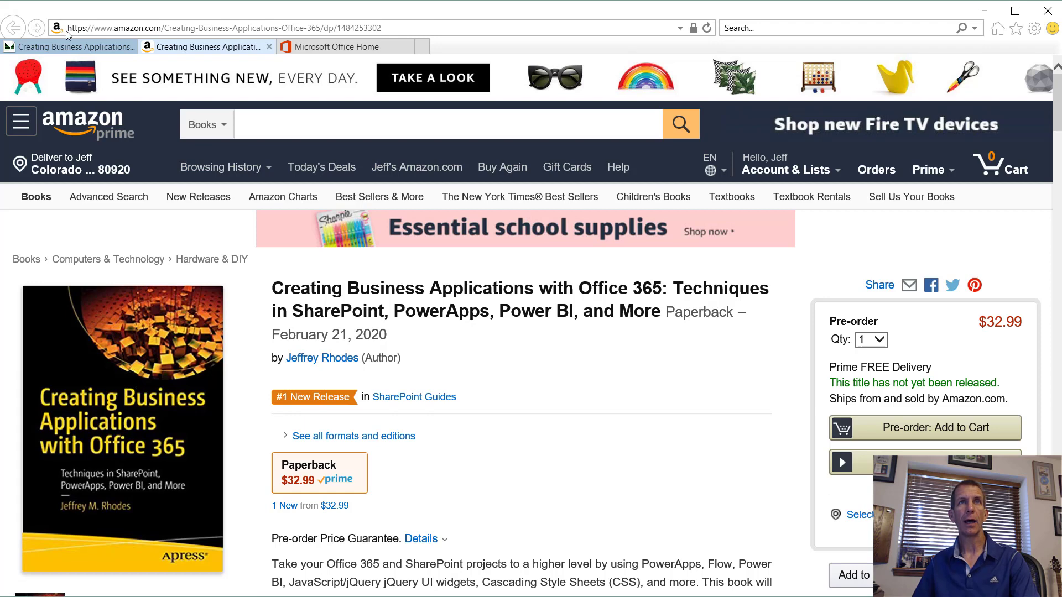
pyautogui.click(86, 49)
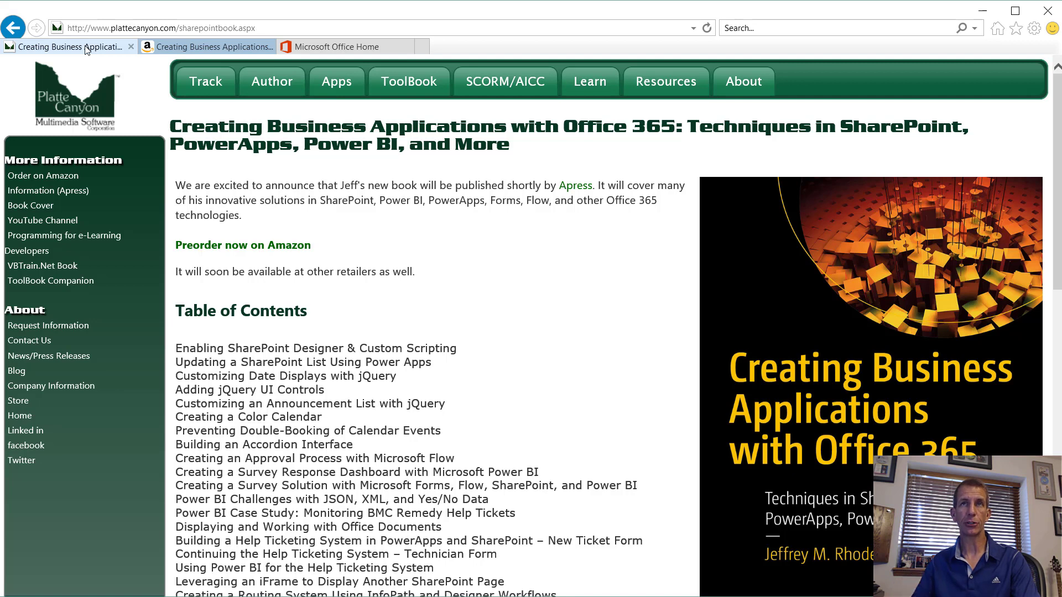
pyautogui.click(344, 48)
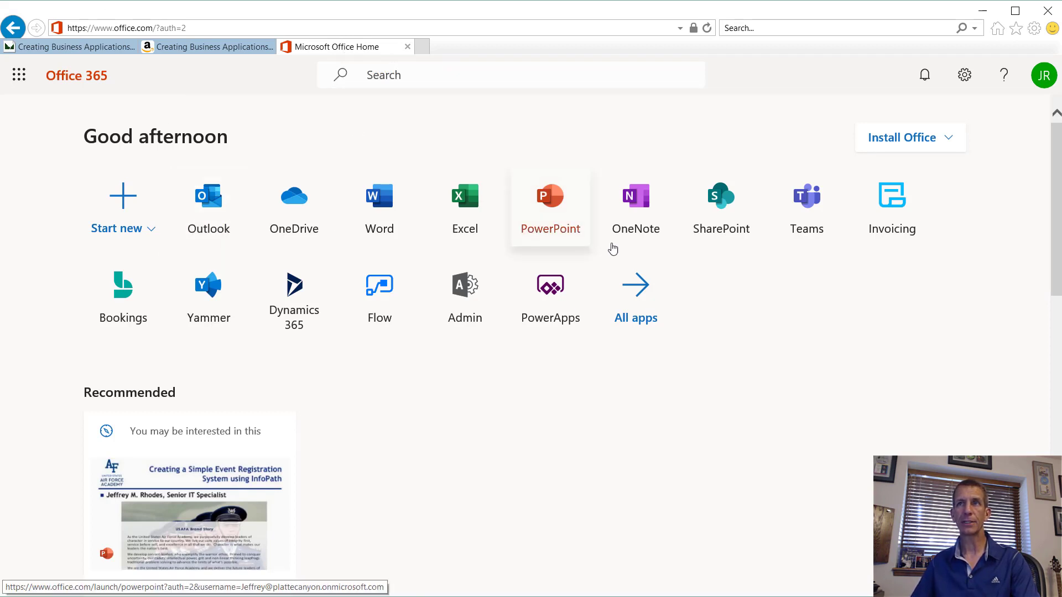
# Step: Go from Office 365 into SharePoint's Collaboration site contents and open the AccountingUsers list
pyautogui.click(719, 229)
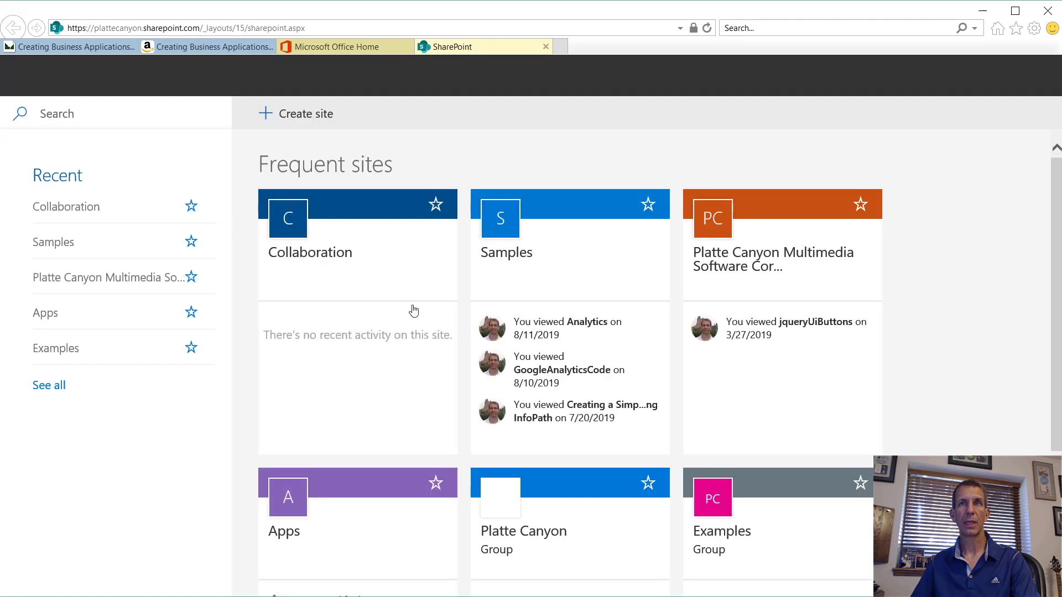
pyautogui.click(330, 256)
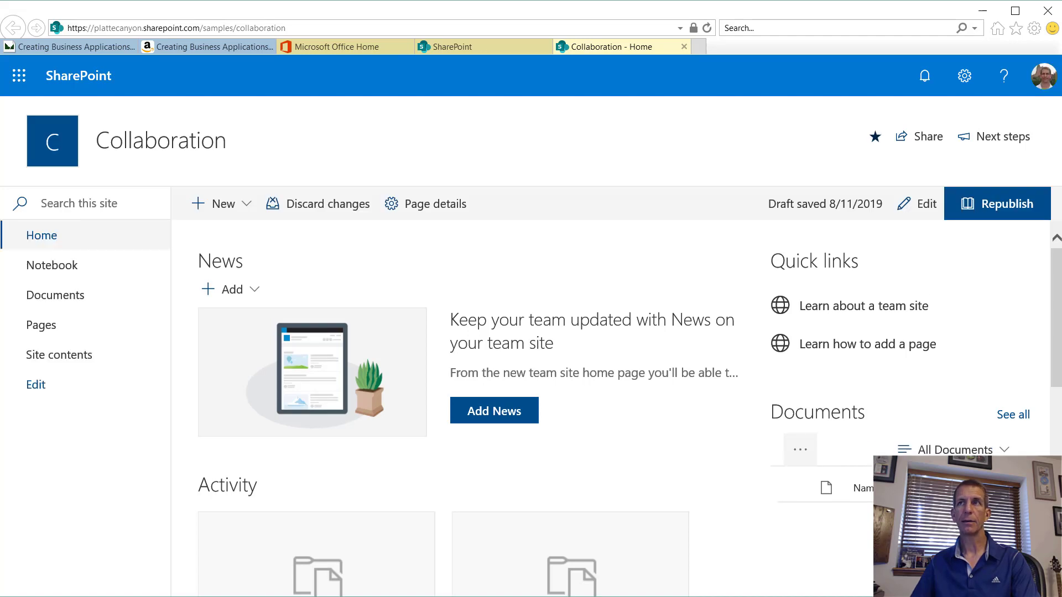
pyautogui.click(959, 79)
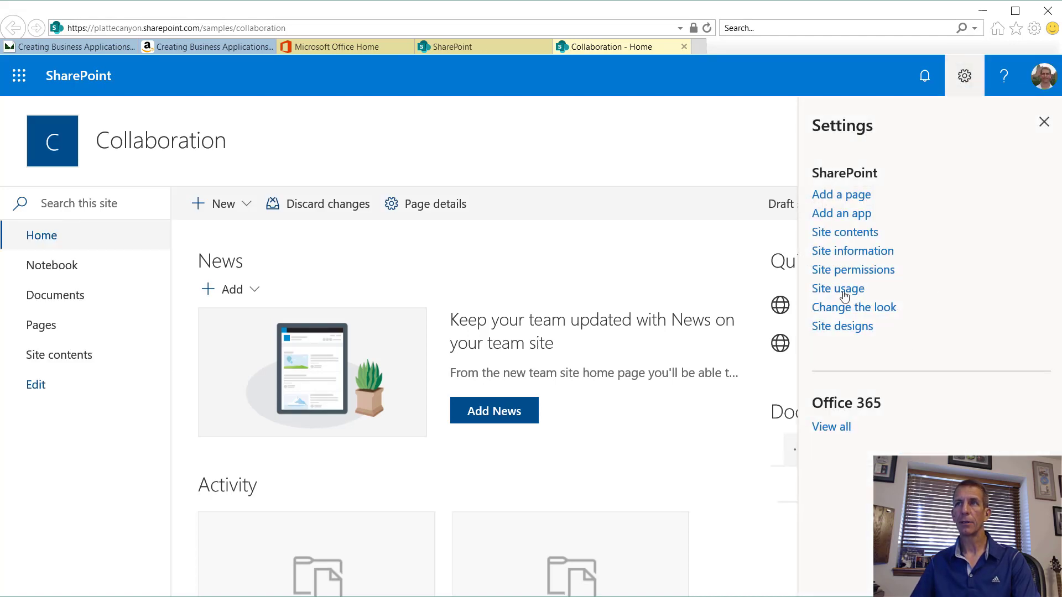
pyautogui.click(844, 232)
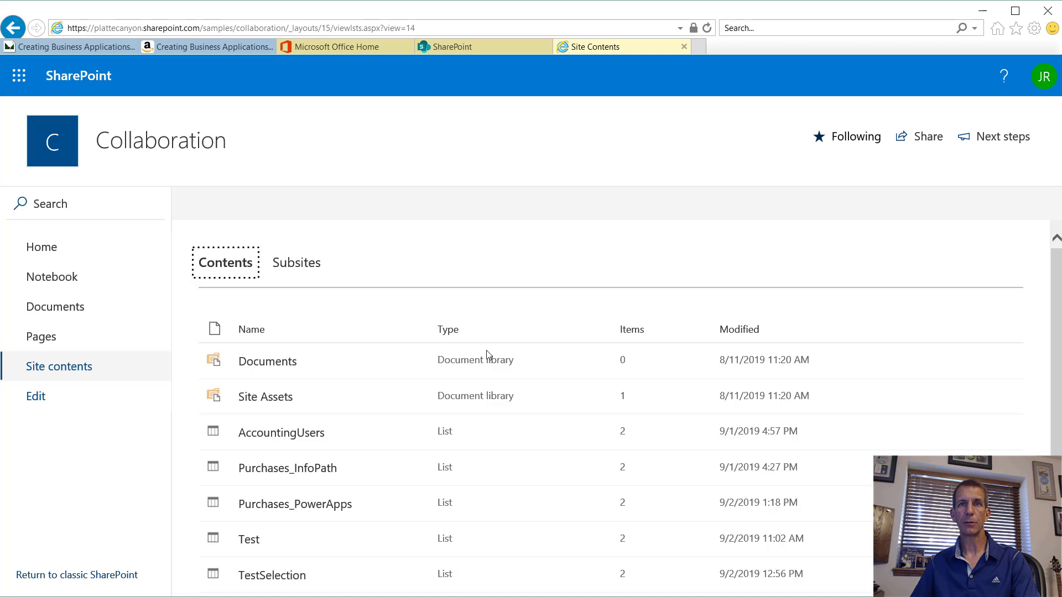
pyautogui.click(308, 433)
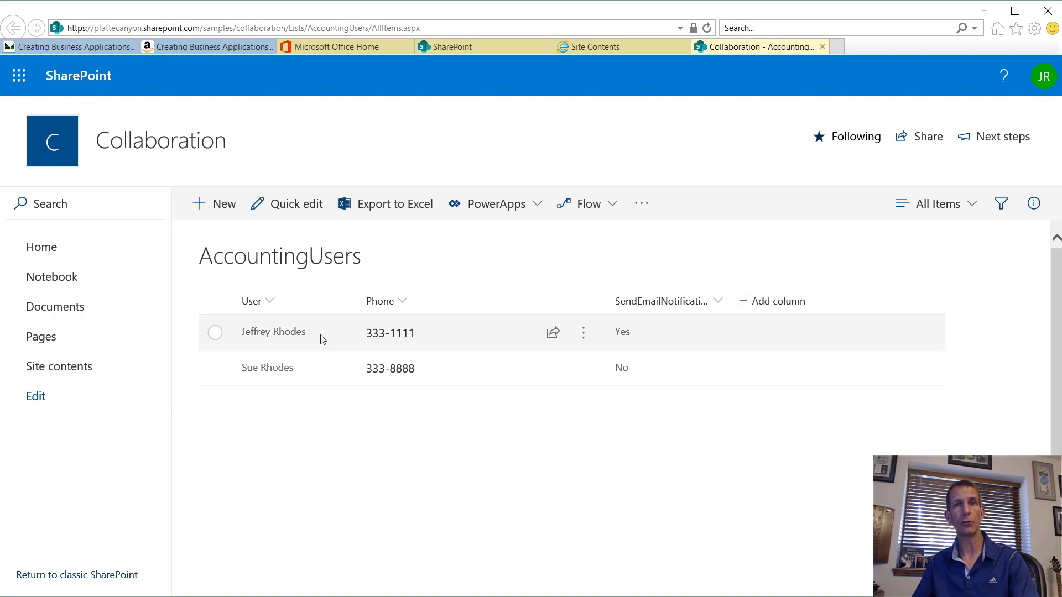
# Step: Create the AlternateEmailAddress single-line text column and switch the list to the quick edit grid
pyautogui.click(772, 307)
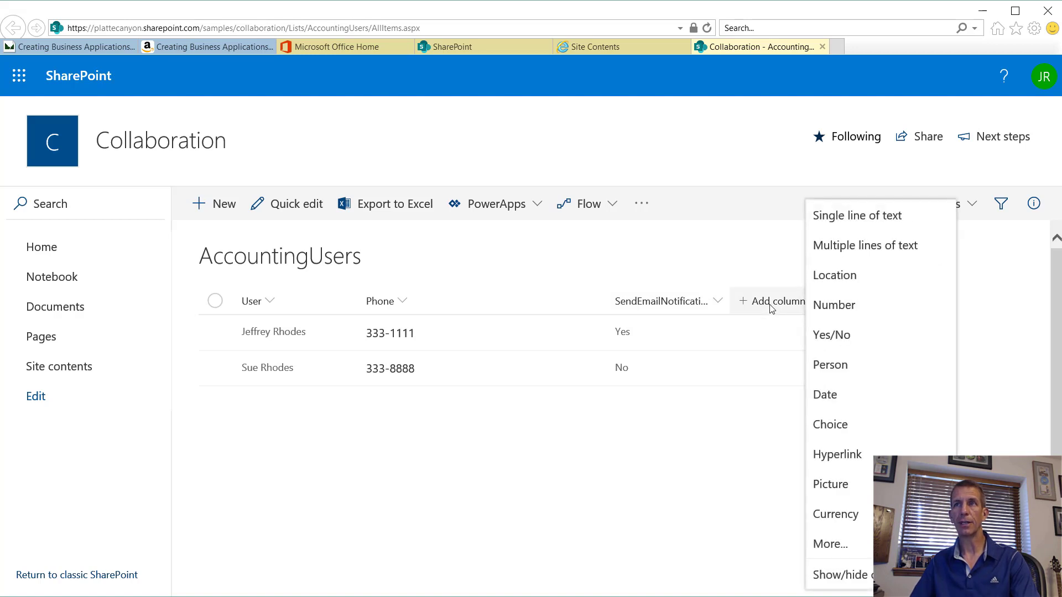
pyautogui.click(846, 217)
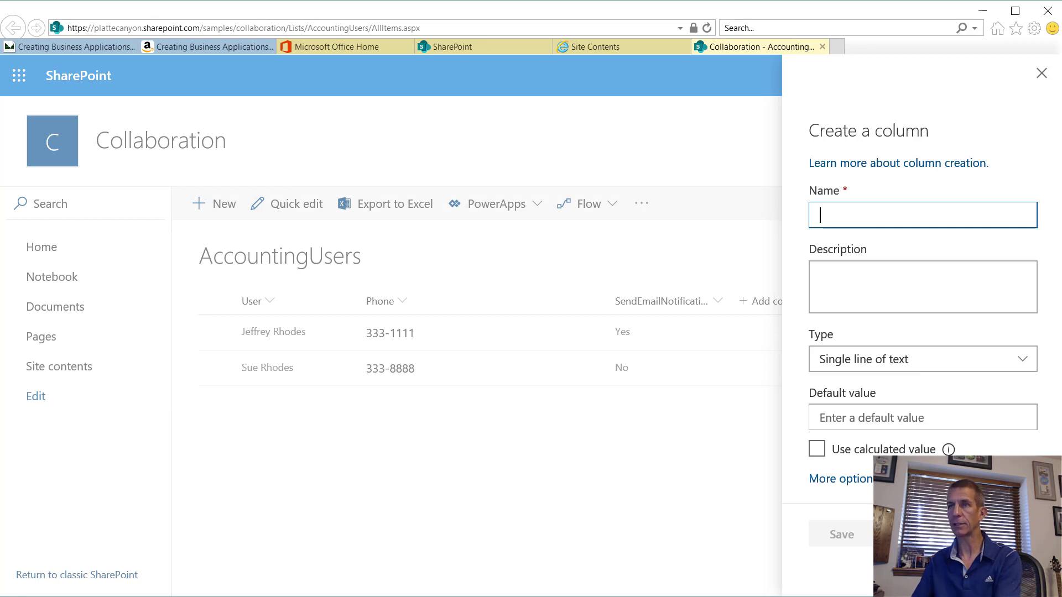
pyautogui.write('Alter')
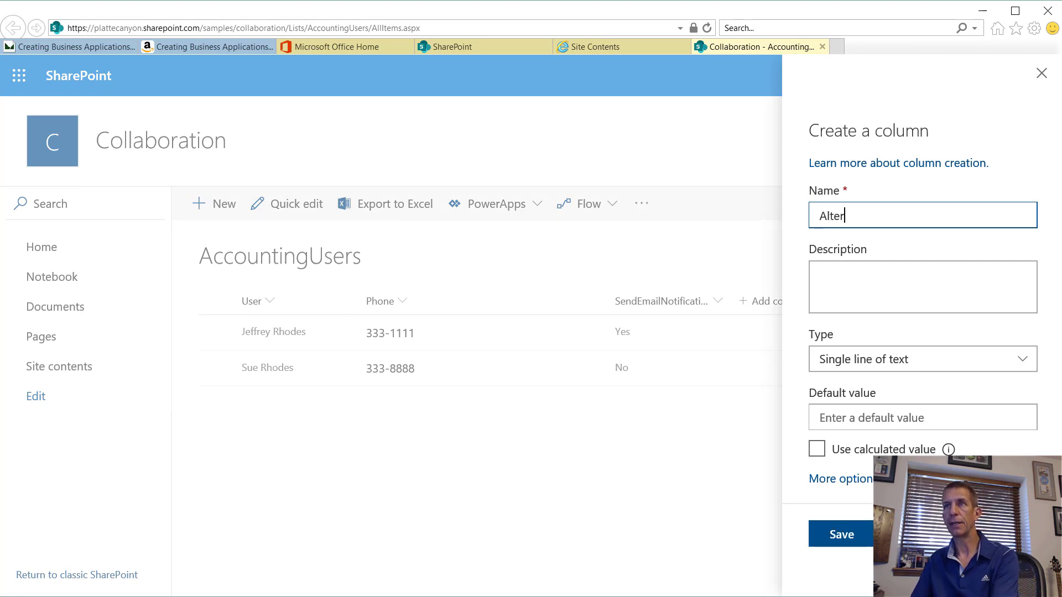
pyautogui.write('nateEmailA')
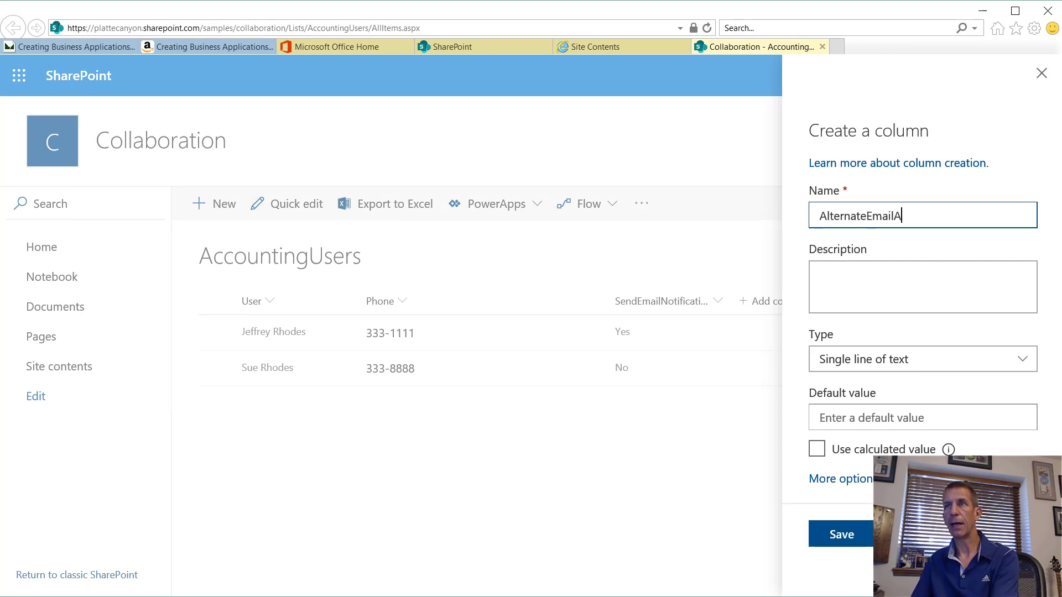
pyautogui.write('ddress')
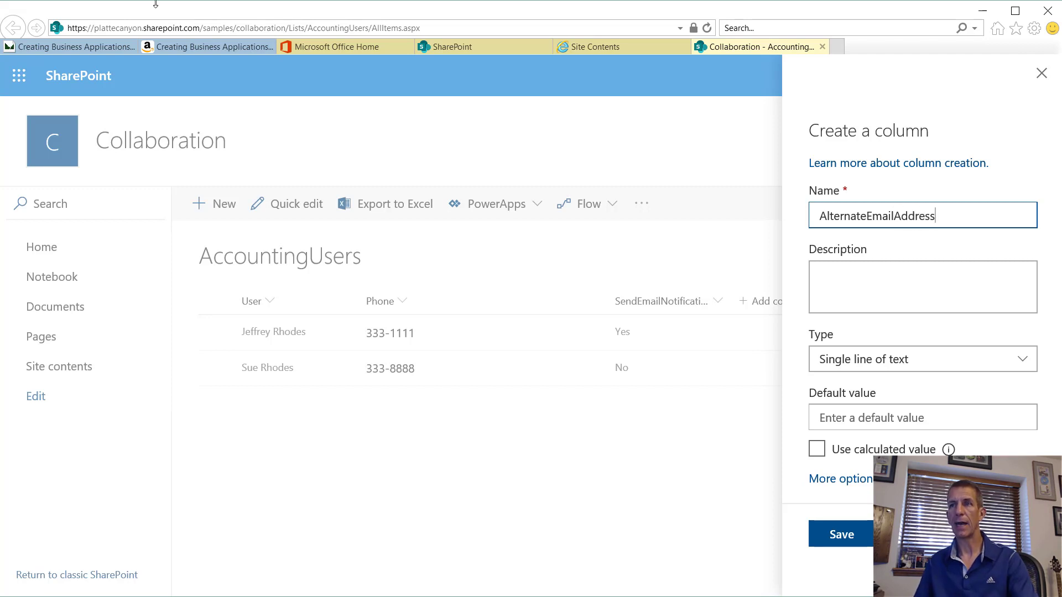
pyautogui.click(831, 548)
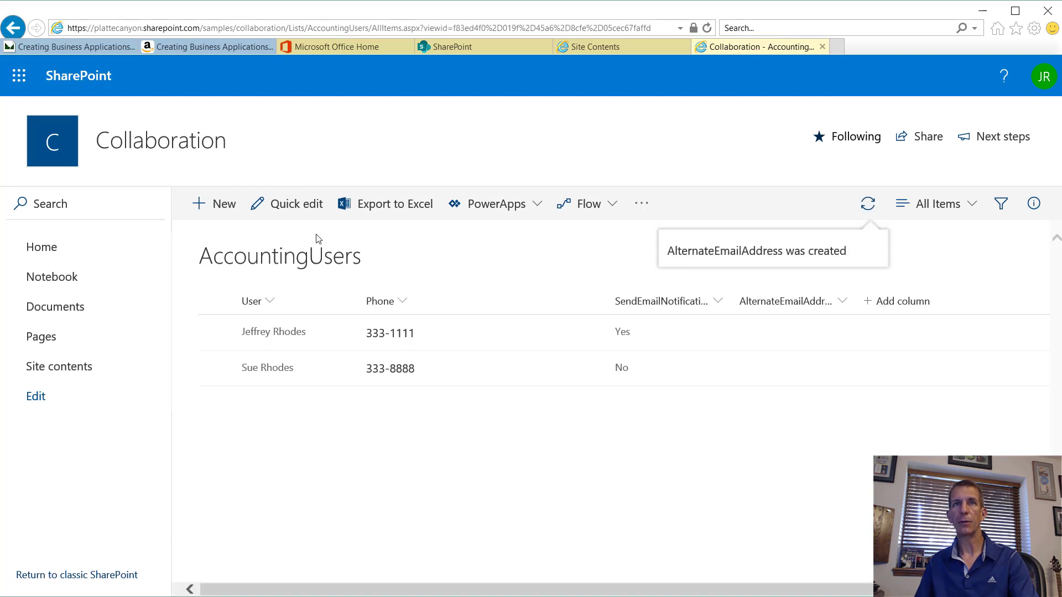
pyautogui.click(293, 204)
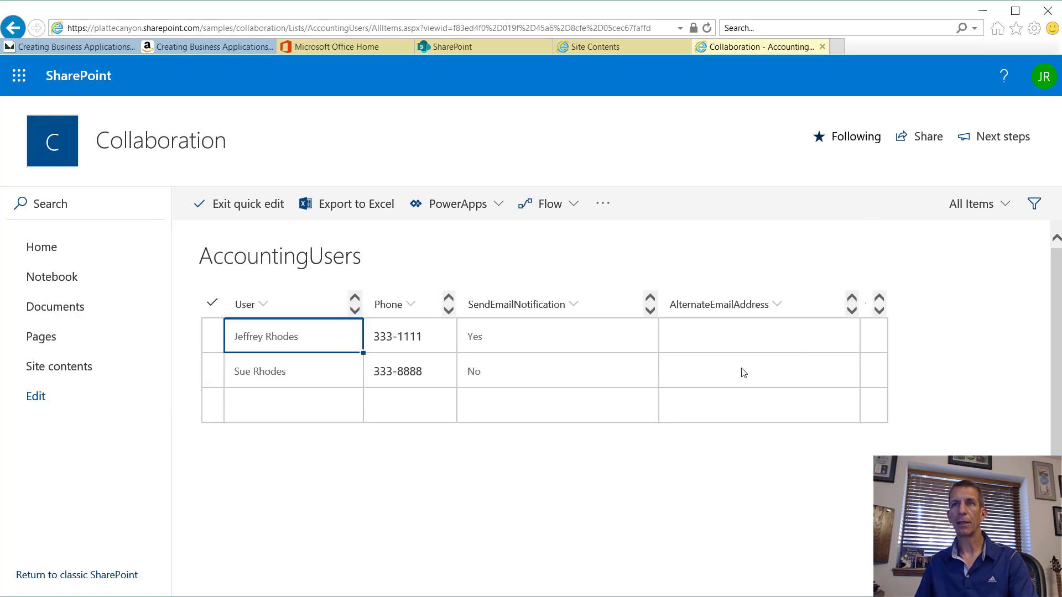
# Step: Enter the first user's alternate e-mail address, exit quick edit, and switch to InfoPath Designer
pyautogui.click(730, 340)
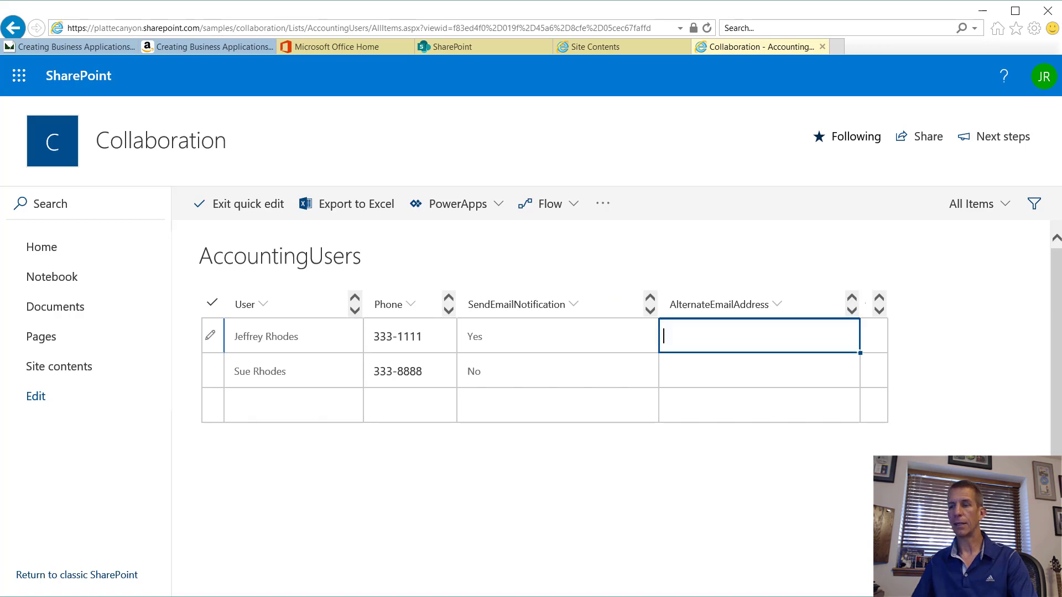
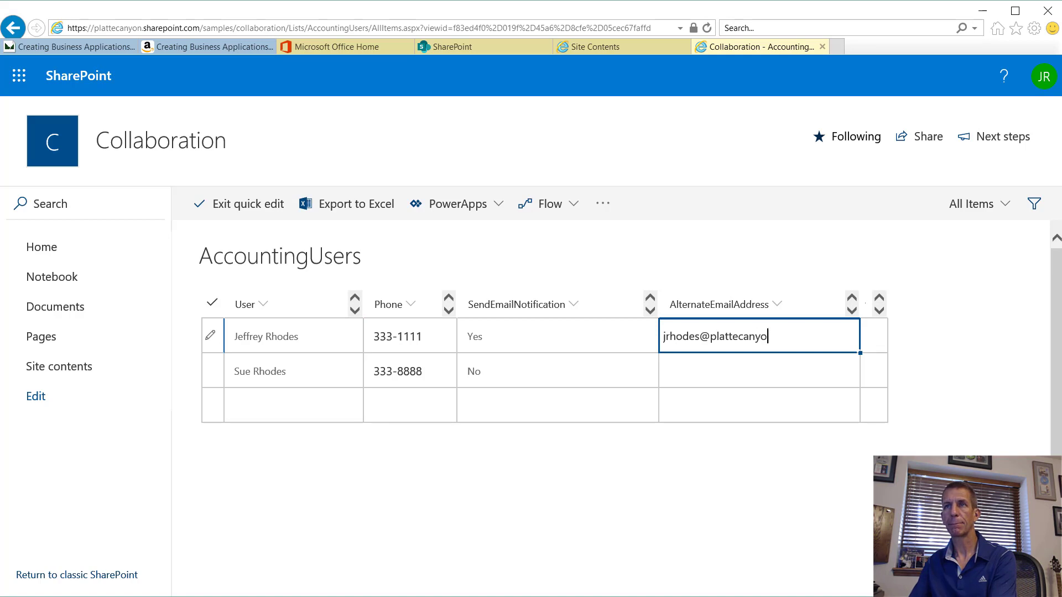
pyautogui.press('Return')
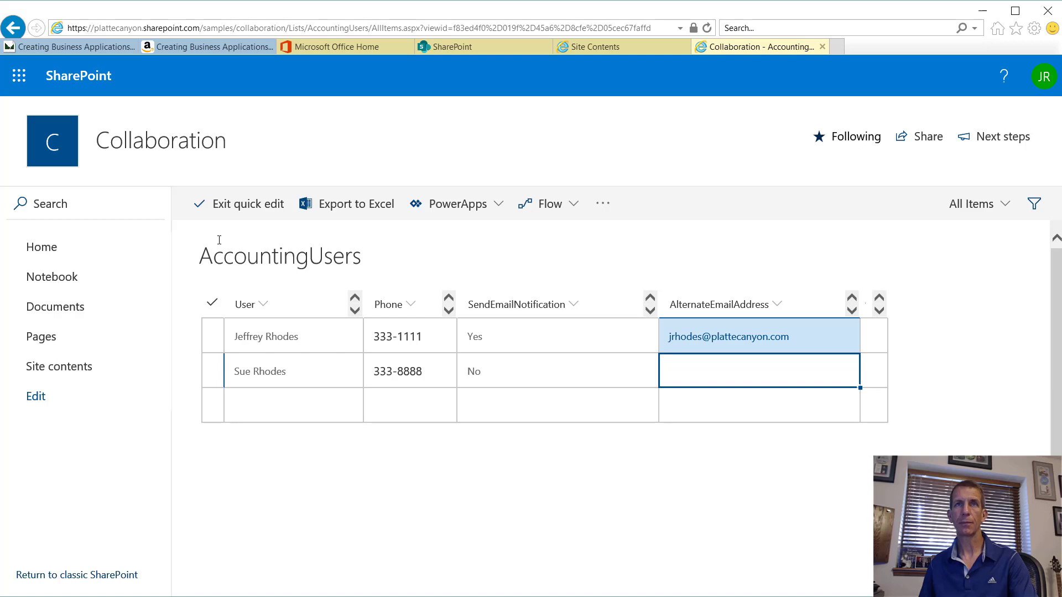
pyautogui.click(257, 219)
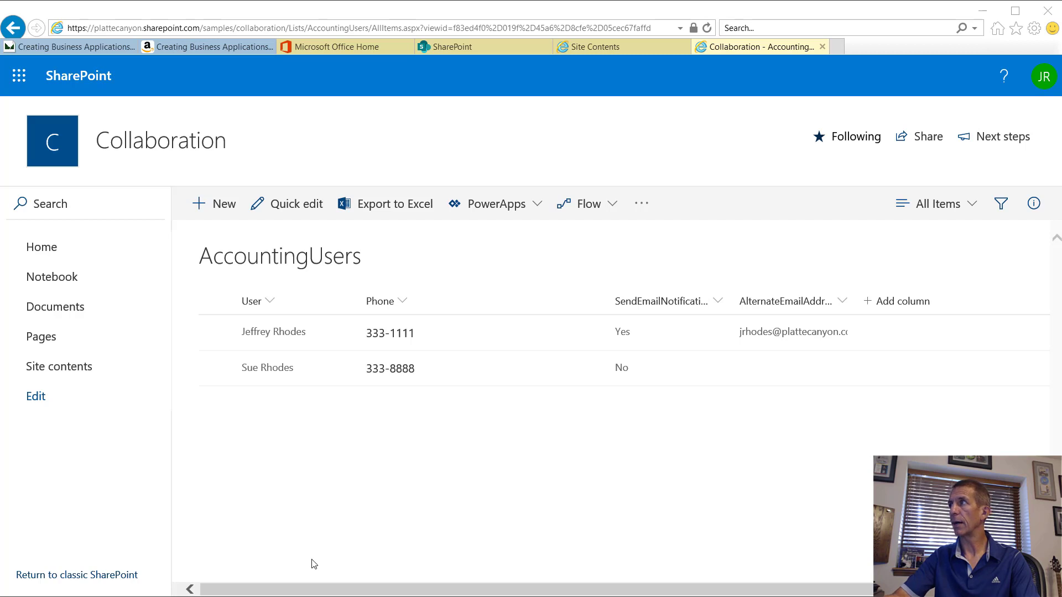
pyautogui.hotkey('alt', 'Tab')
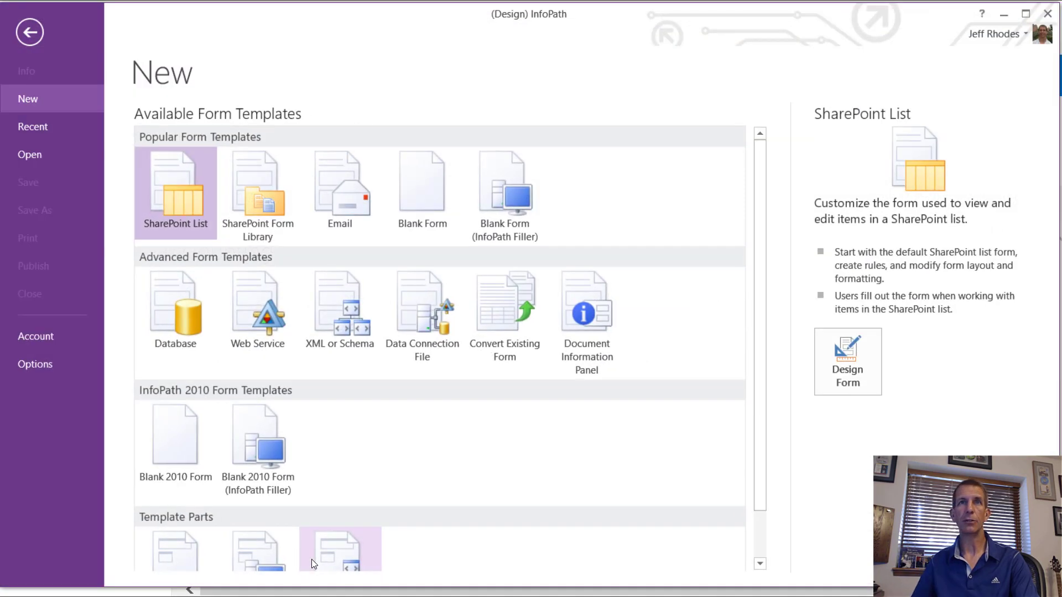
# Step: Create a new Blank Form and give it the title 'Sample Purchasing Form'
pyautogui.click(436, 209)
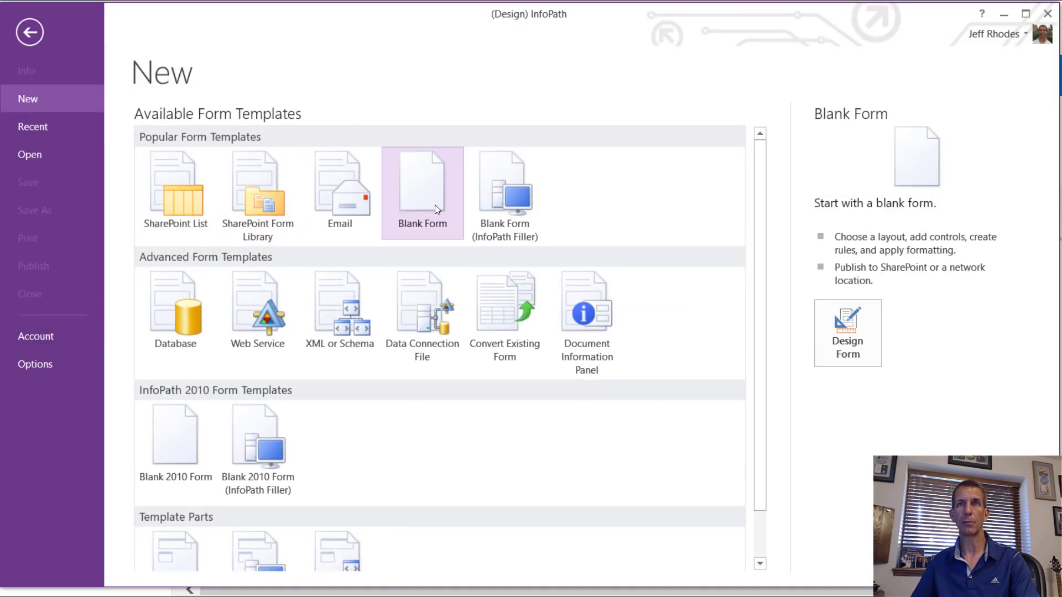
pyautogui.doubleClick(434, 208)
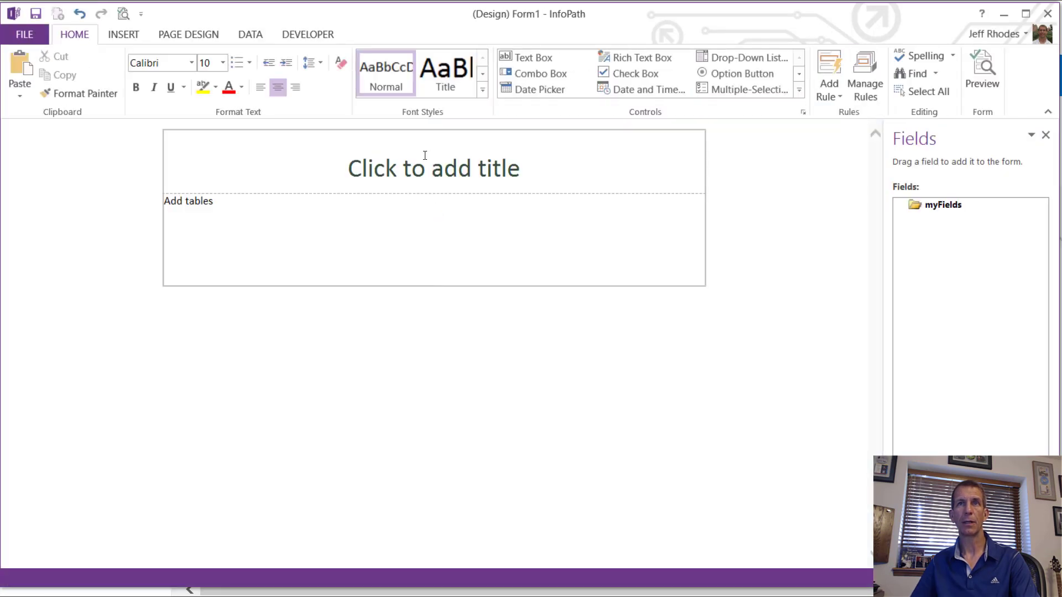
pyautogui.click(429, 163)
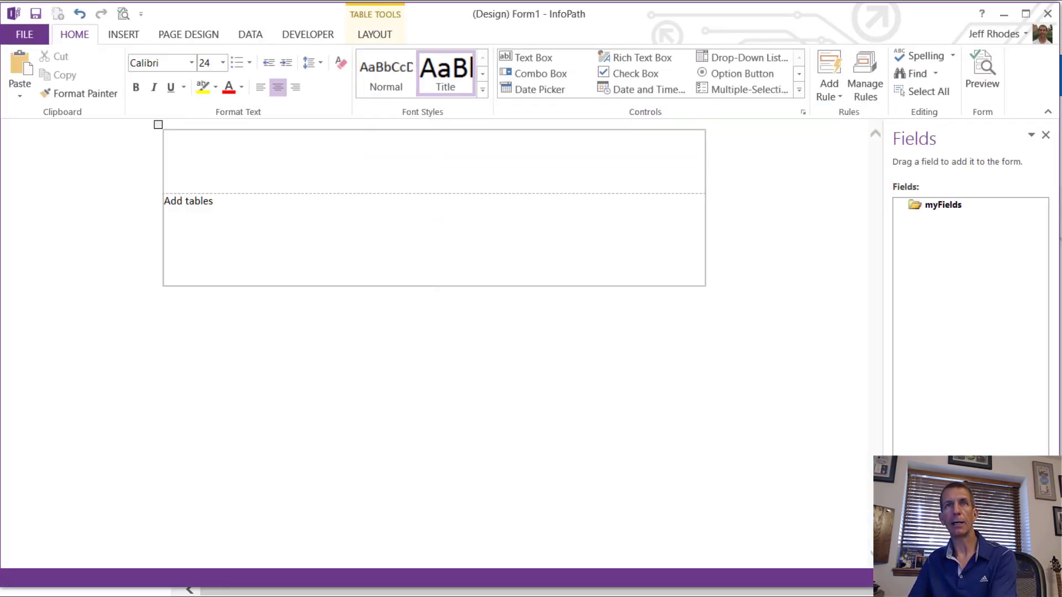
pyautogui.write('Sample Purc')
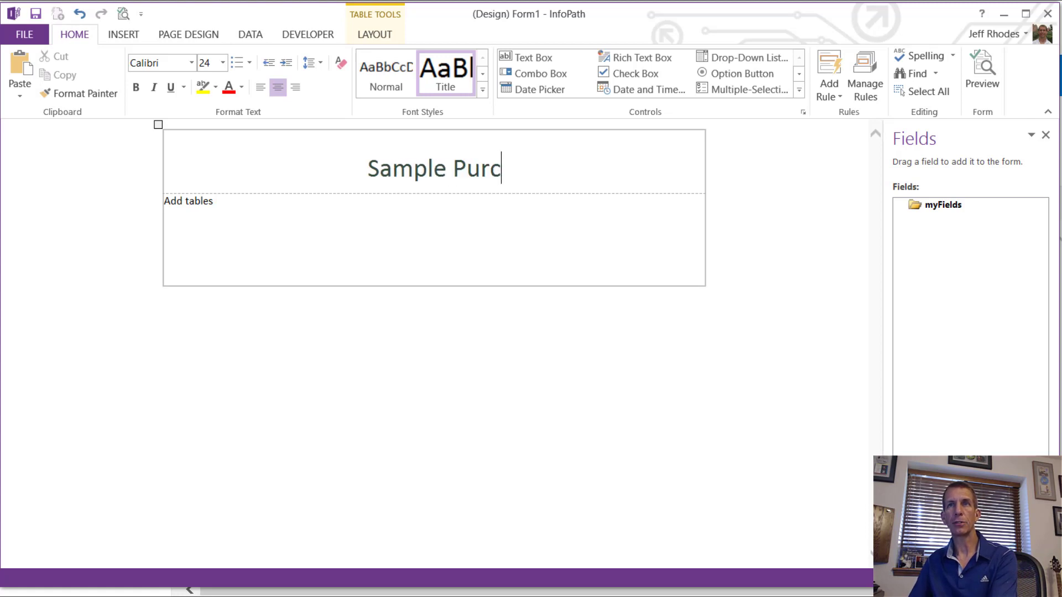
pyautogui.write('hasing Form')
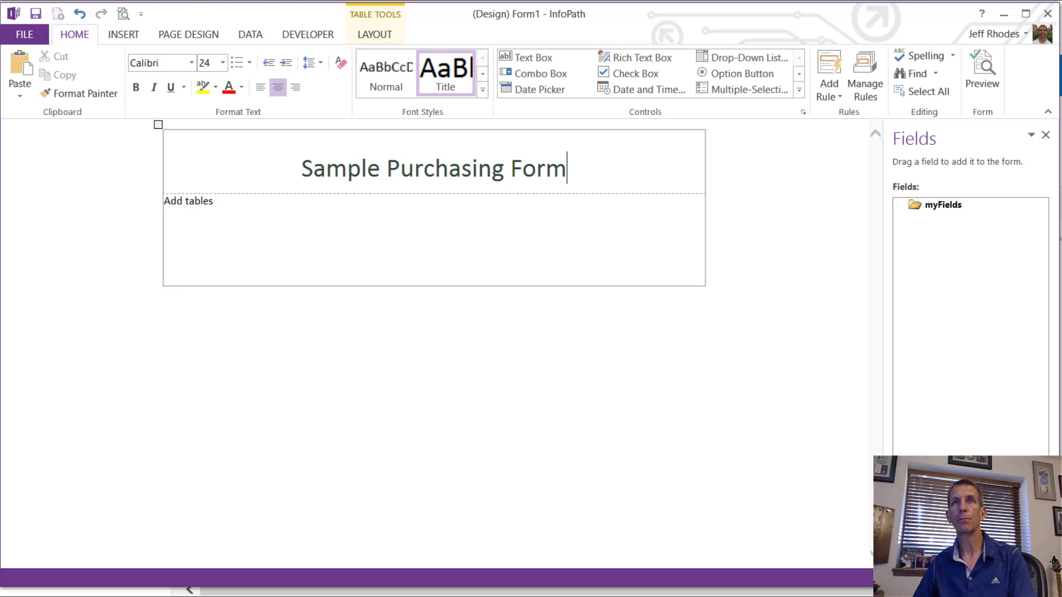
pyautogui.click(277, 220)
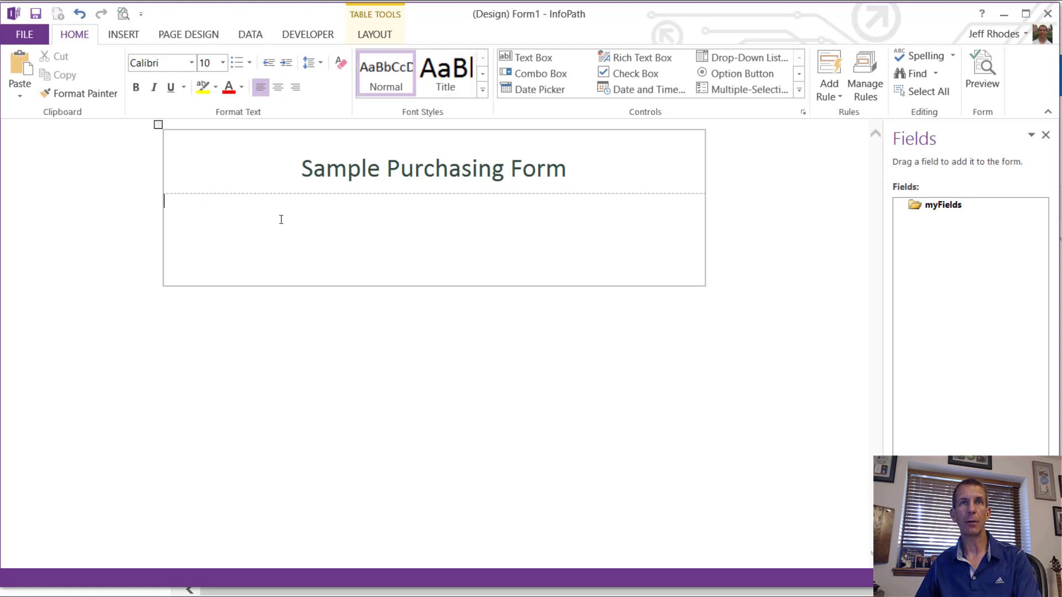
# Step: Insert a two-column table with subheading below the title, and type the subheading PURCHASE INFO
pyautogui.click(141, 34)
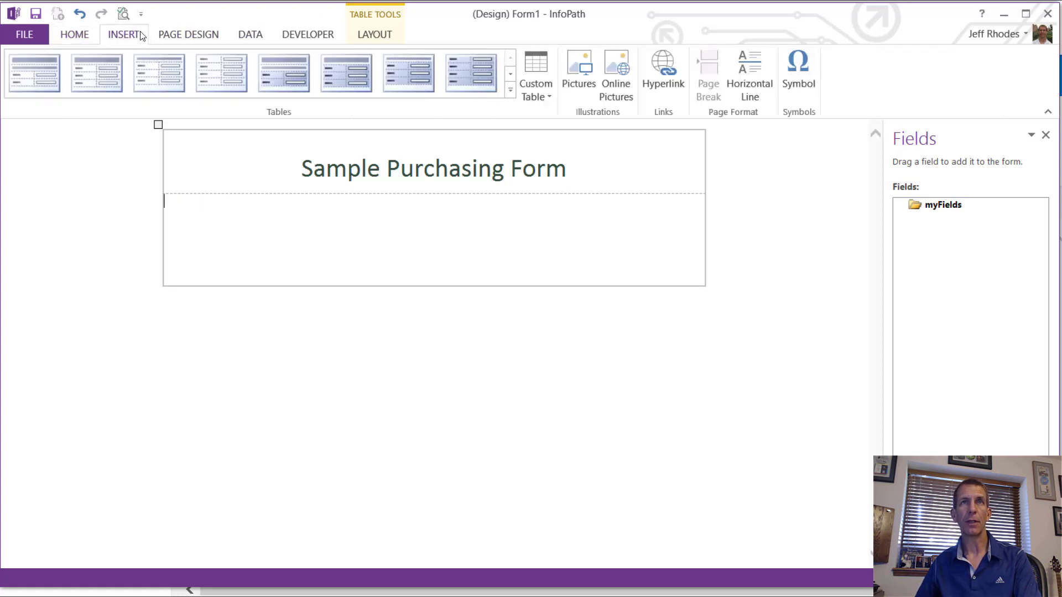
pyautogui.click(181, 79)
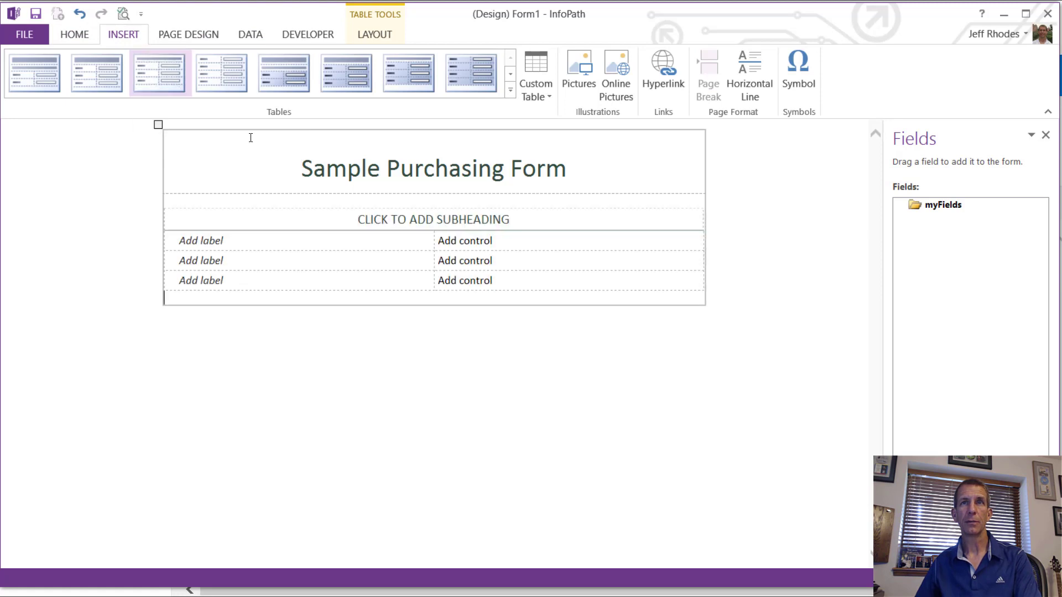
pyautogui.click(383, 214)
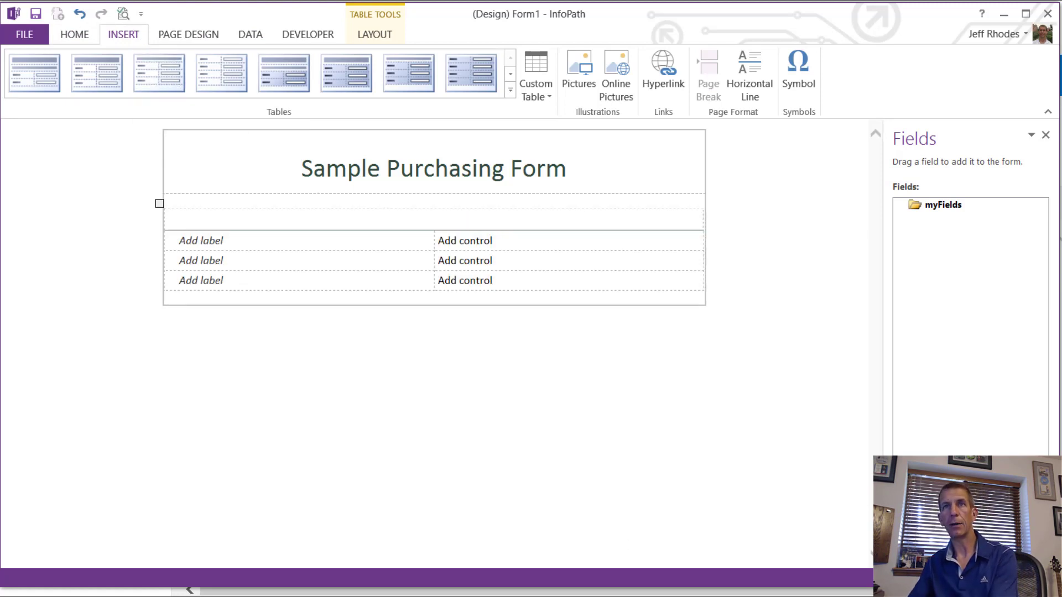
pyautogui.write('PURCHAE')
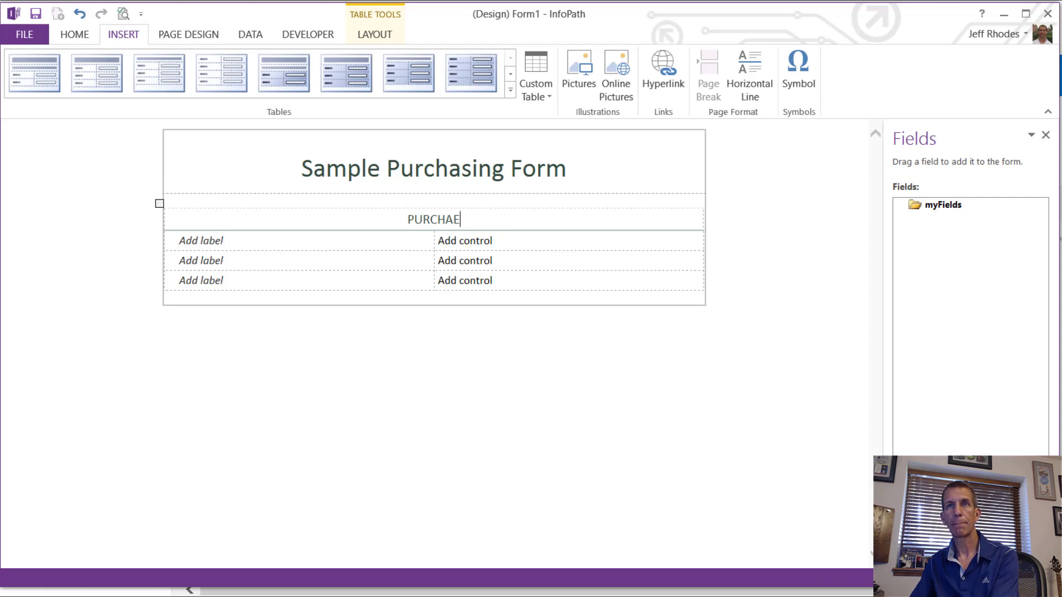
pyautogui.press('BackSpace')
pyautogui.write('SE ')
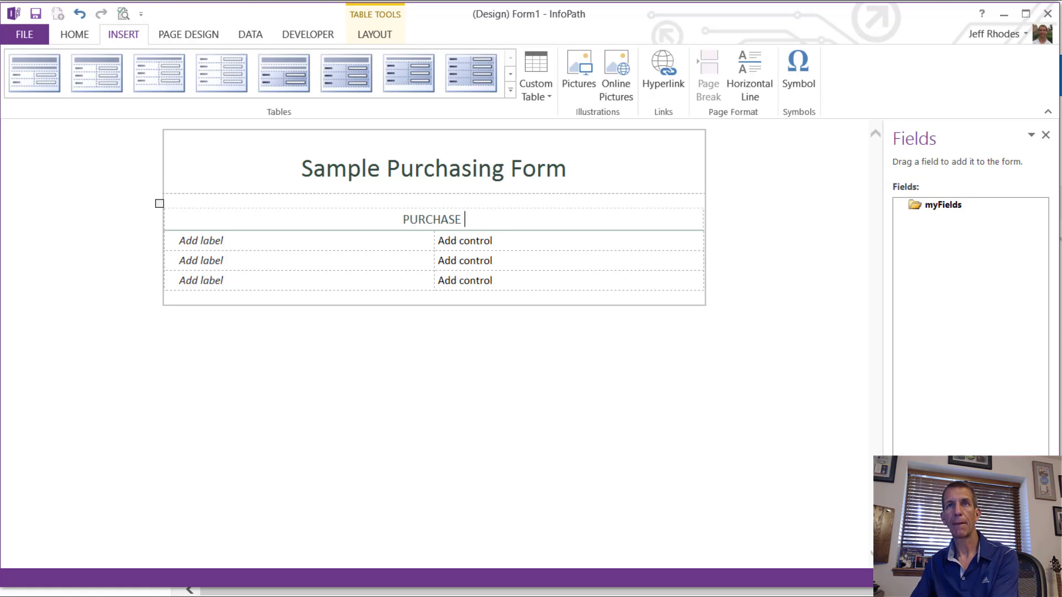
pyautogui.write('INFI')
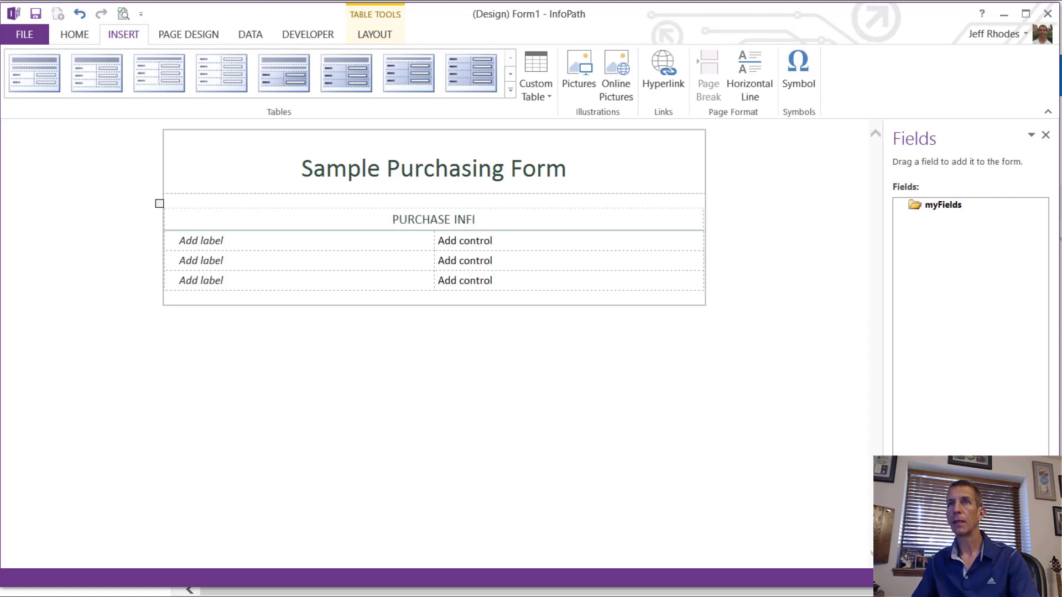
pyautogui.press('BackSpace')
pyautogui.write('O')
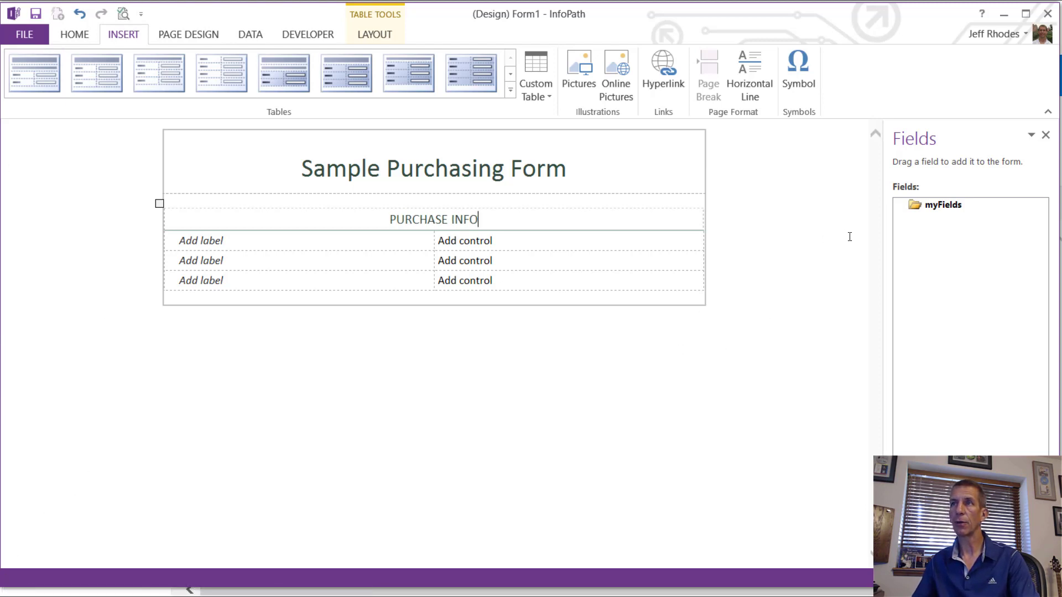
# Step: Add a group named PurchaseInfo under myFields
pyautogui.rightClick(943, 206)
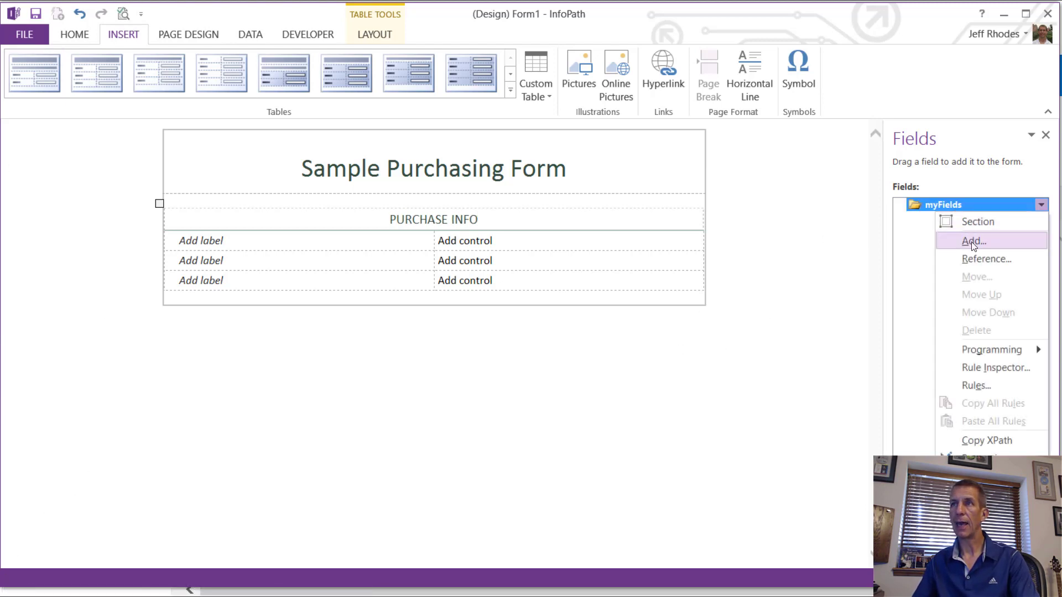
pyautogui.click(973, 241)
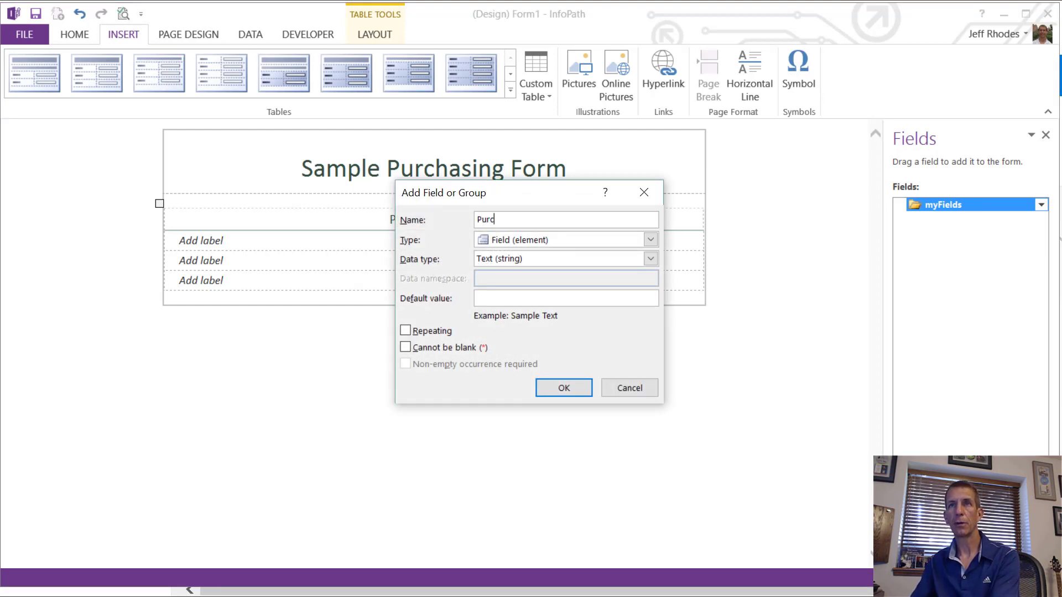
pyautogui.write('PurchaseInfo')
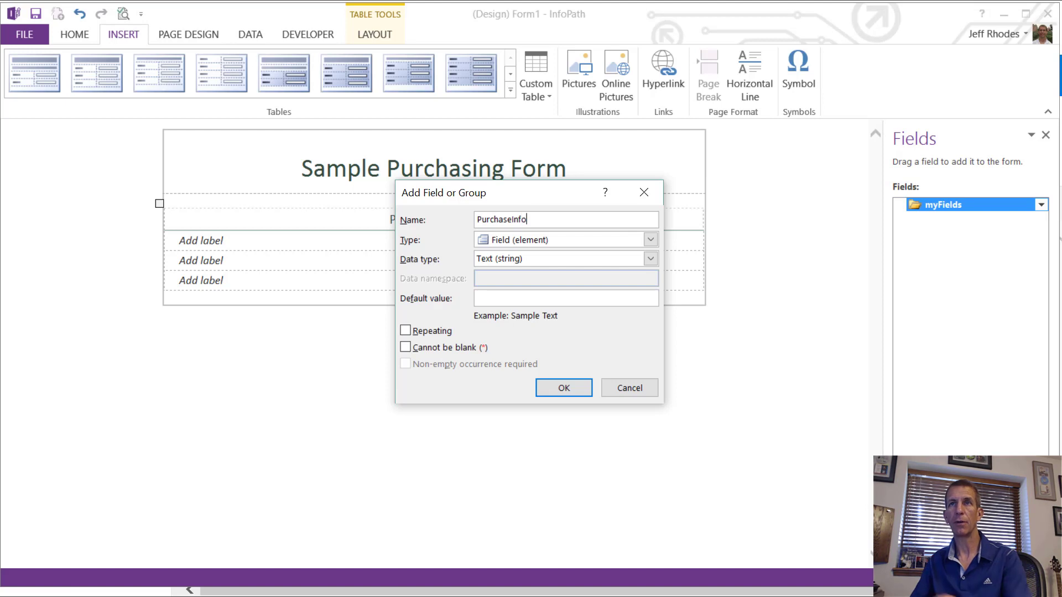
pyautogui.click(553, 240)
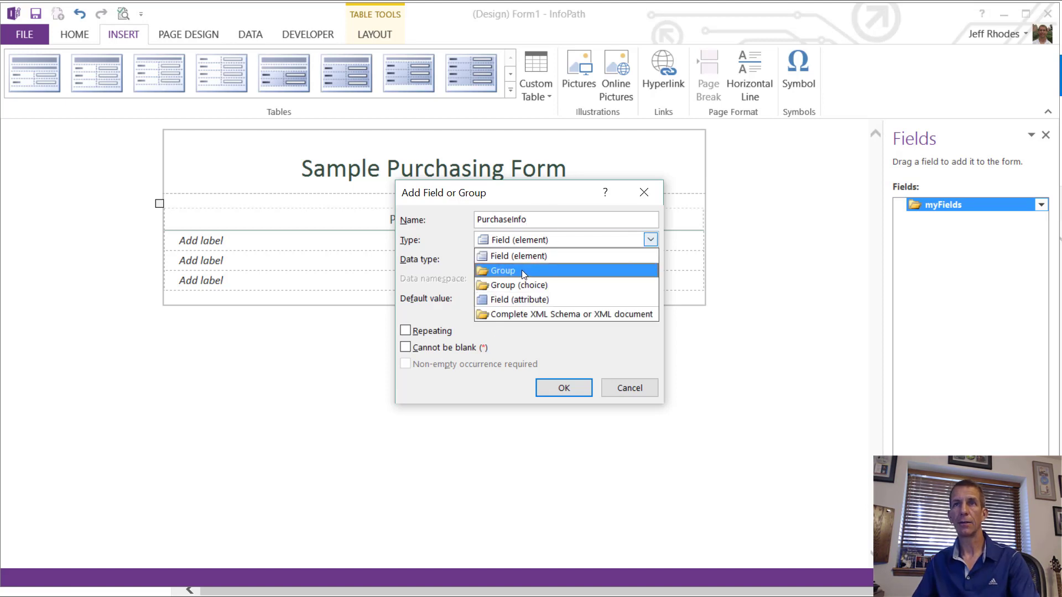
pyautogui.click(553, 270)
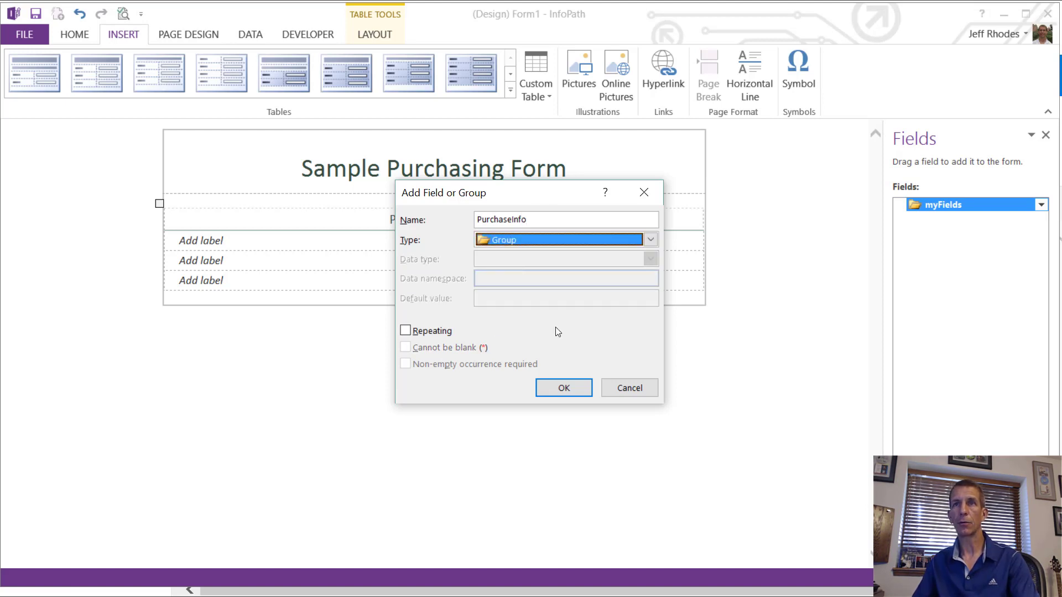
pyautogui.click(563, 387)
pyautogui.rightClick(950, 217)
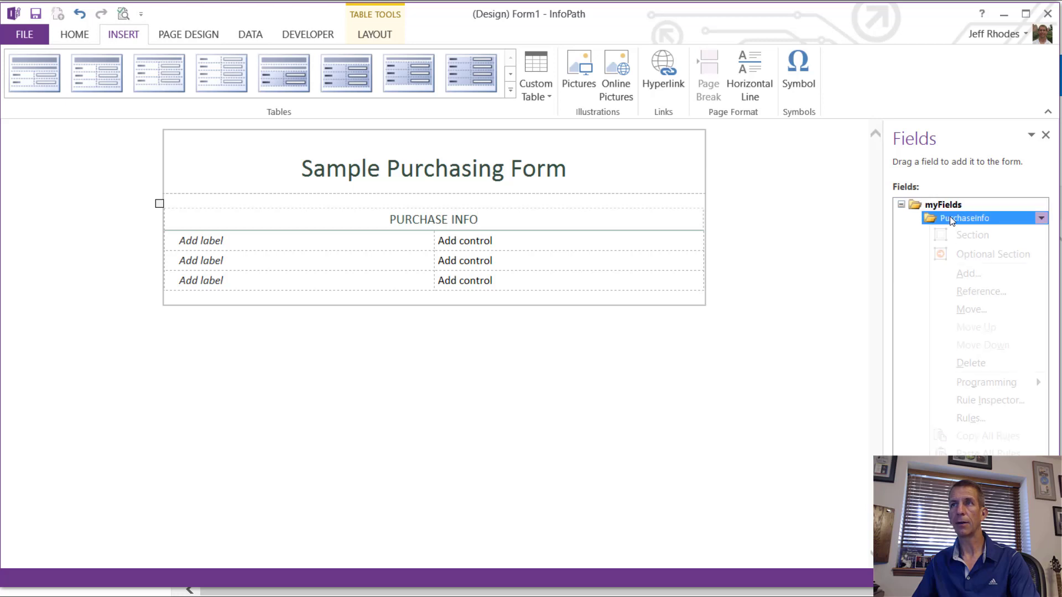
pyautogui.click(970, 271)
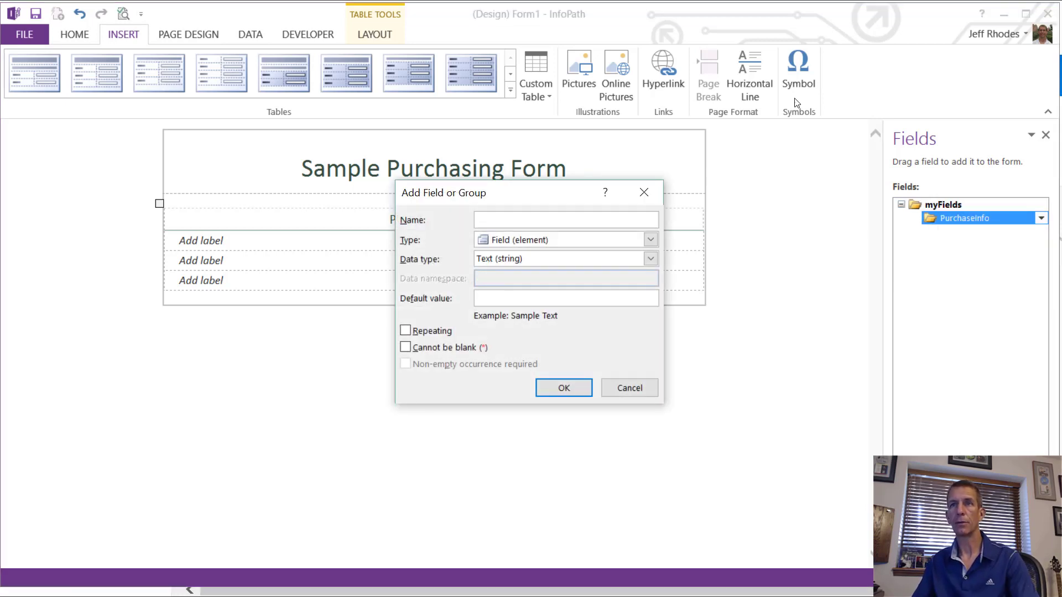
pyautogui.click(629, 387)
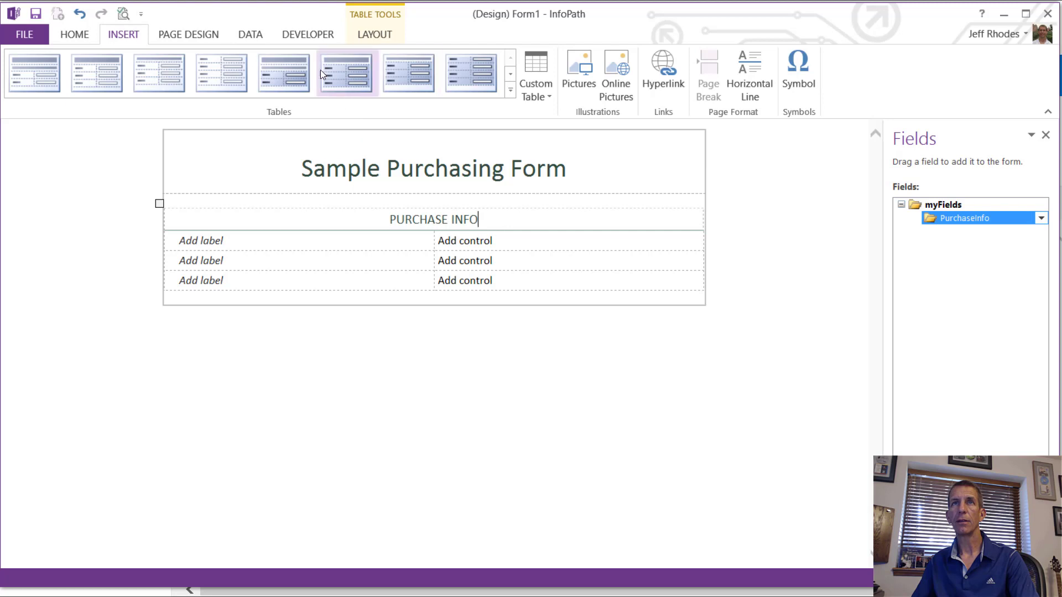
# Step: Insert a Person/Group Picker and move its group under PurchaseInfo
pyautogui.click(76, 38)
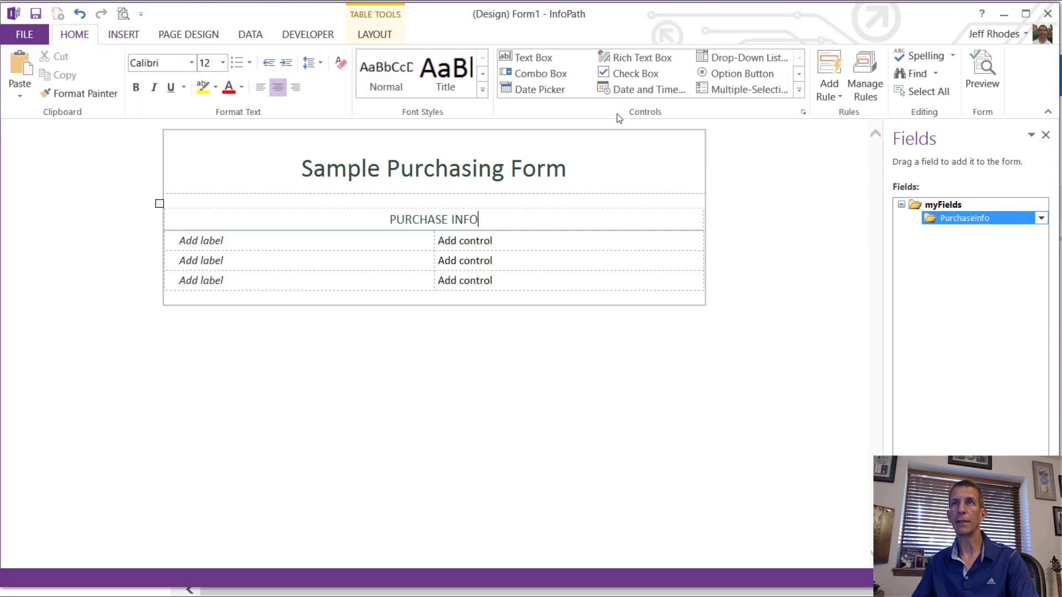
pyautogui.click(799, 89)
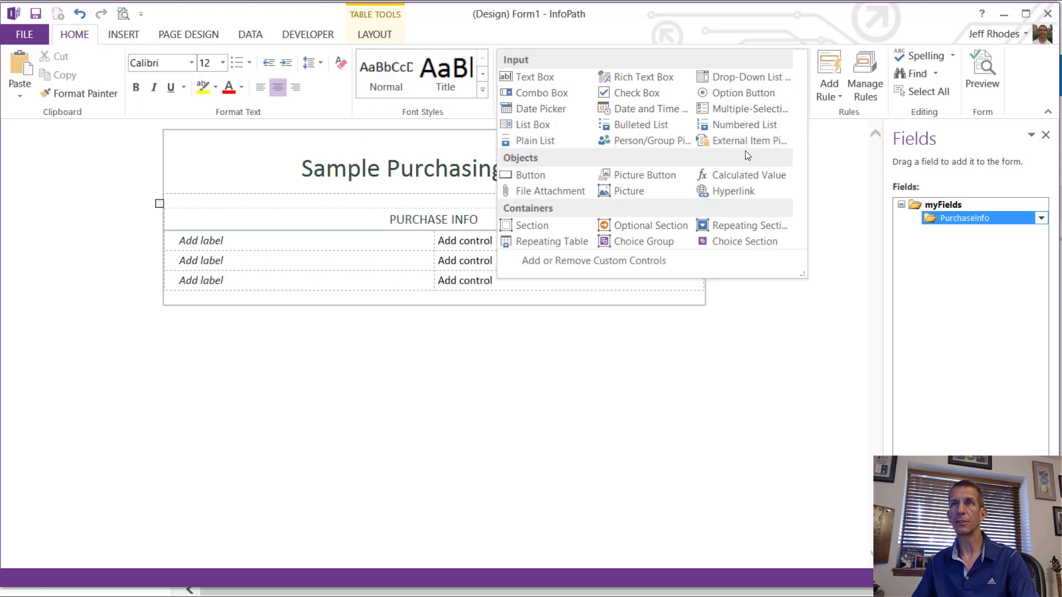
pyautogui.click(659, 141)
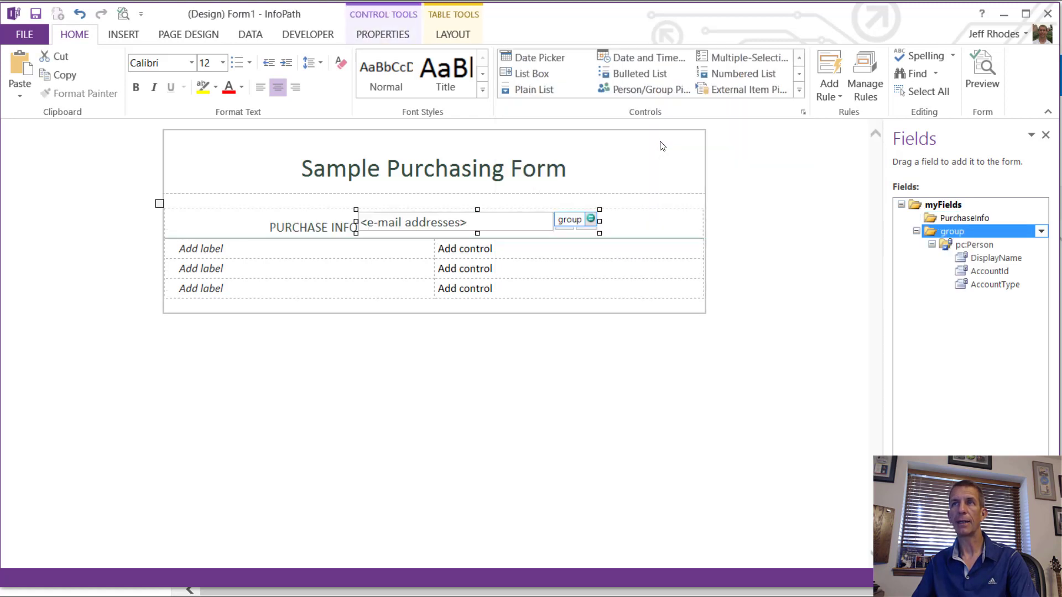
pyautogui.click(1041, 232)
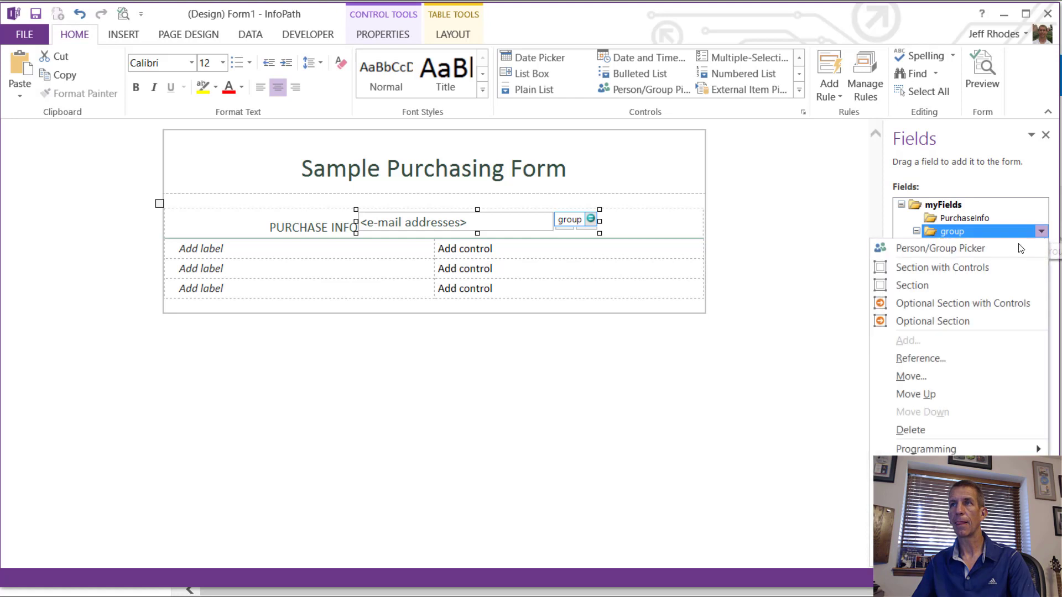
pyautogui.click(953, 376)
pyautogui.click(510, 205)
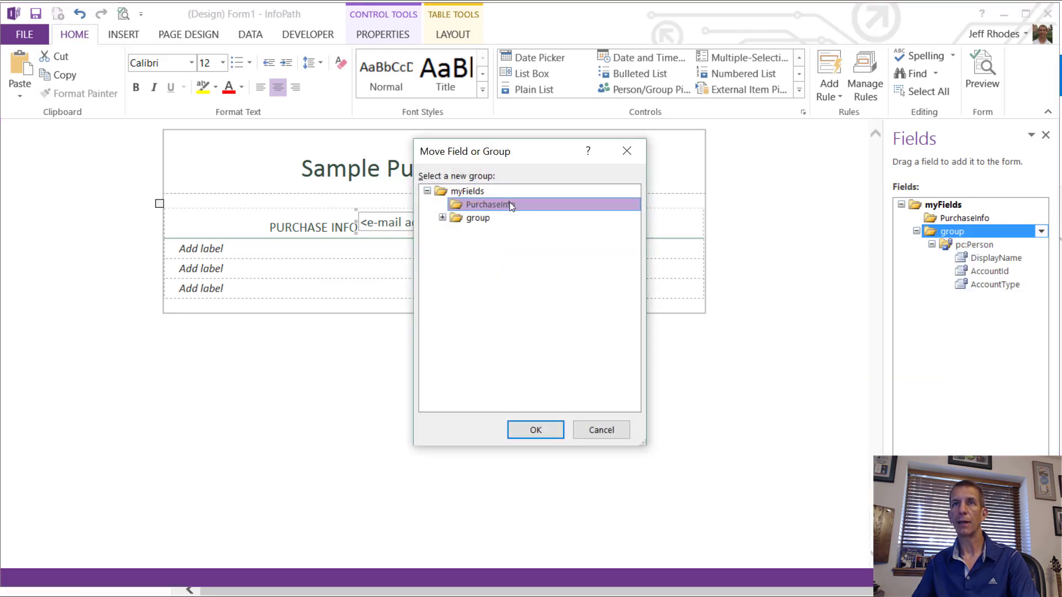
pyautogui.click(551, 434)
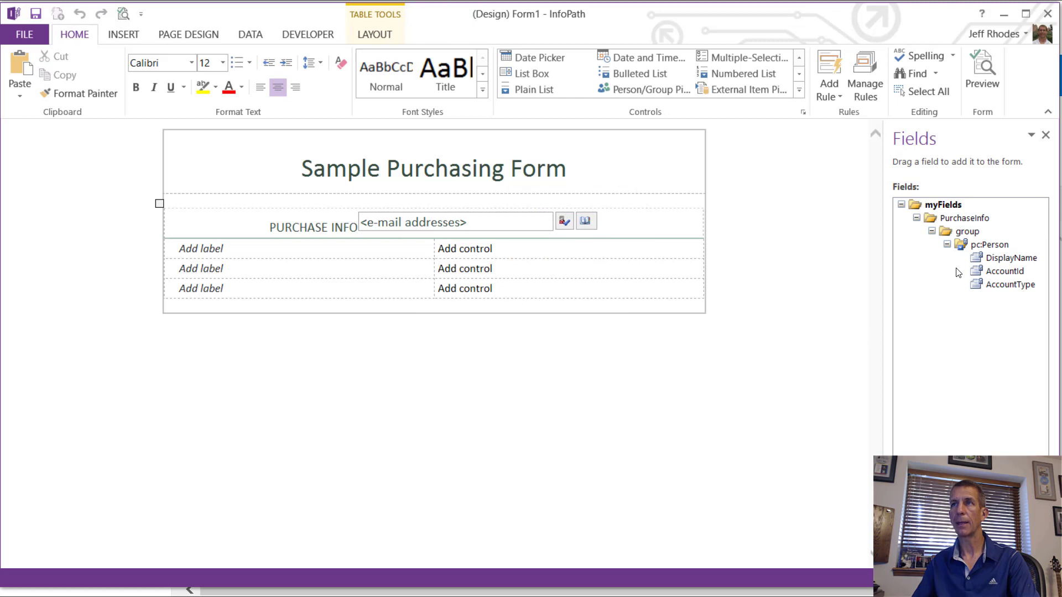
# Step: Rename the picker's group to User in its properties
pyautogui.rightClick(962, 231)
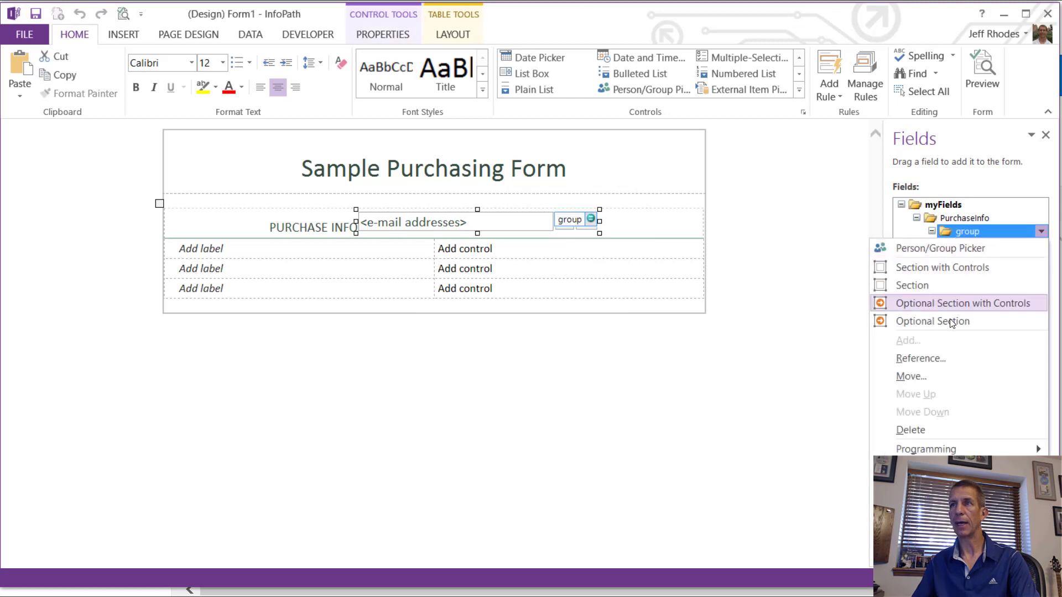
pyautogui.click(925, 557)
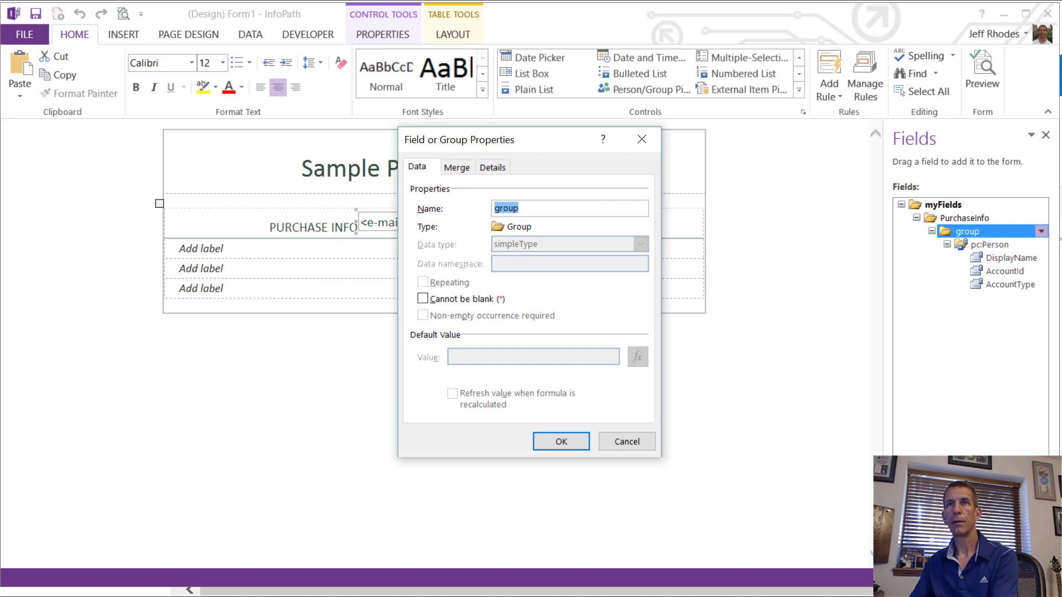
pyautogui.write('Purchased')
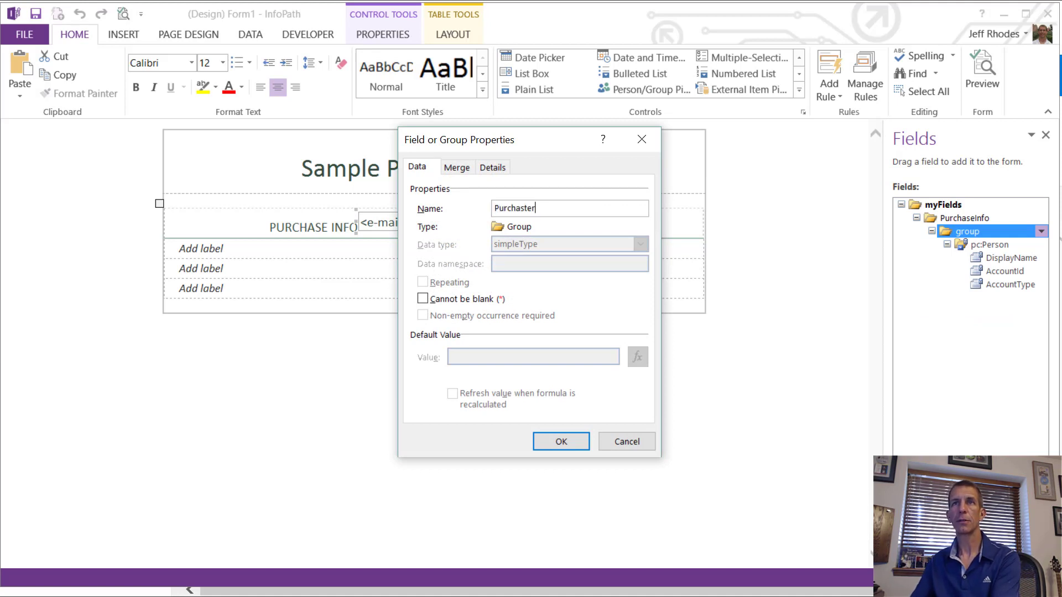
pyautogui.press('BackSpace')
pyautogui.press('BackSpace')
pyautogui.press('BackSpace')
pyautogui.press('BackSpace')
pyautogui.press('BackSpace')
pyautogui.press('BackSpace')
pyautogui.press('BackSpace')
pyautogui.write('U')
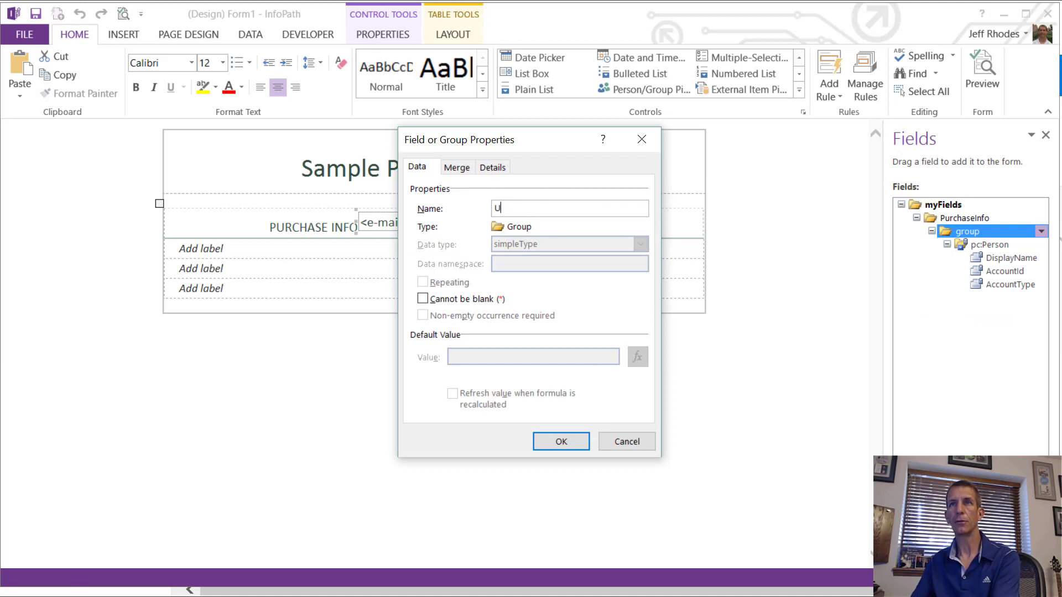
pyautogui.write('ser')
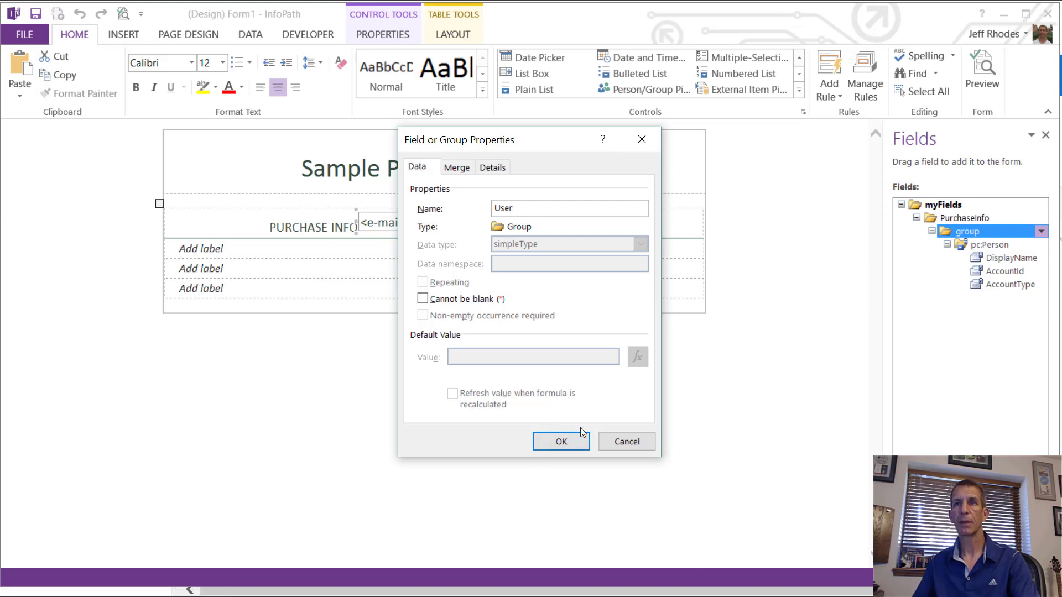
pyautogui.click(569, 436)
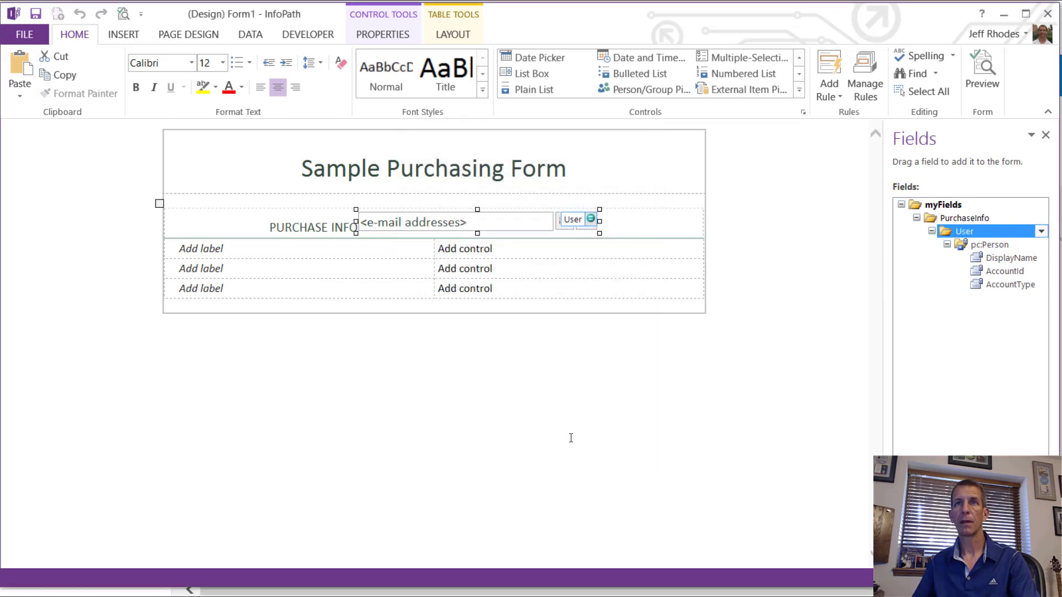
# Step: Place the person picker in the first table row and label it 'User:'
pyautogui.moveTo(520, 226); pyautogui.dragTo(547, 259)
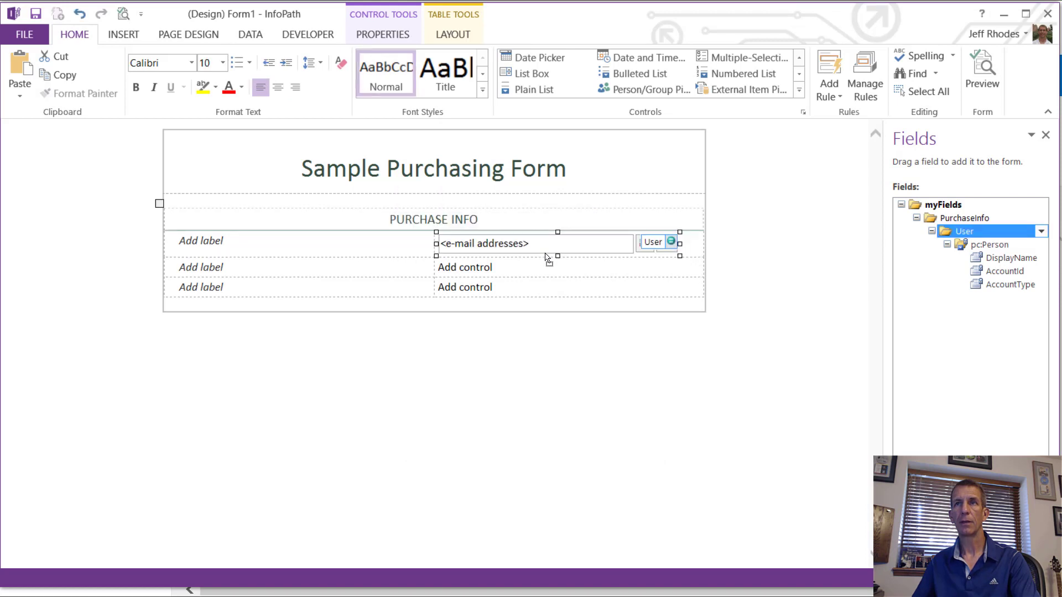
pyautogui.click(366, 245)
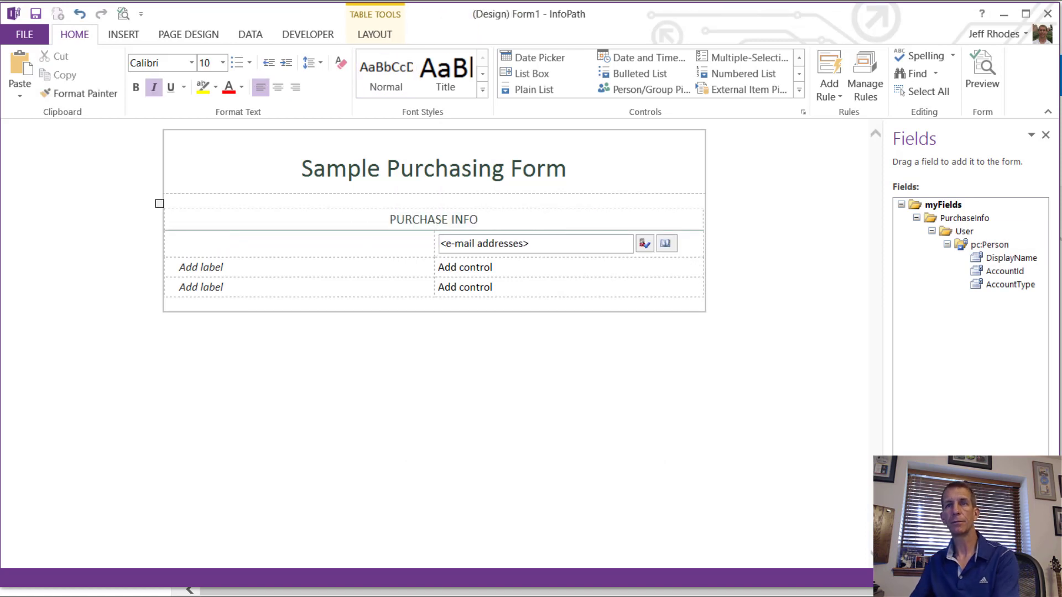
pyautogui.write('User:')
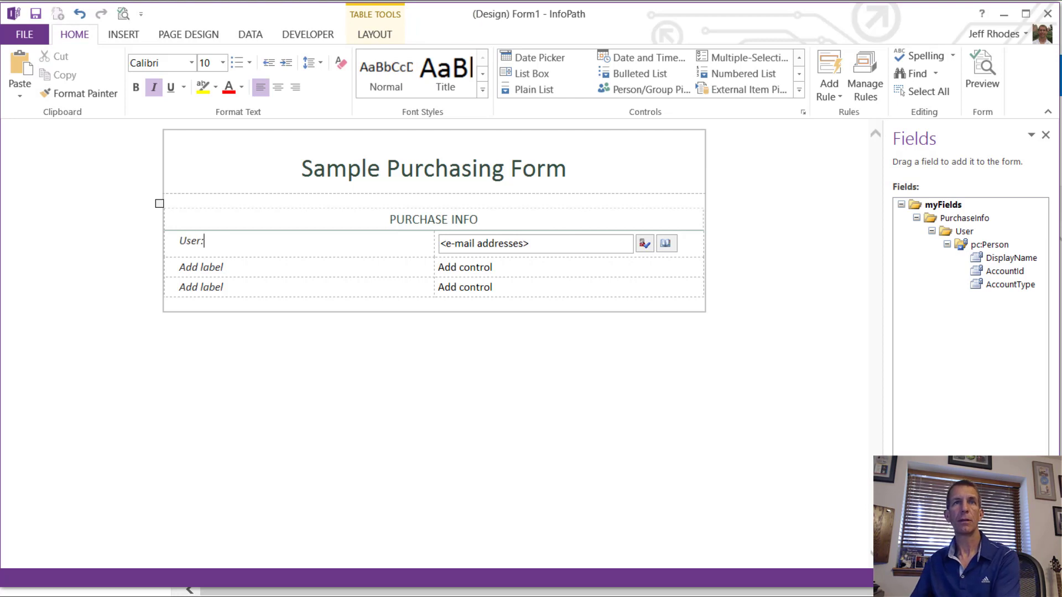
# Step: Add a PurchaseDate field with data type Date (date) inside the PurchaseInfo group
pyautogui.click(932, 231)
pyautogui.click(965, 218)
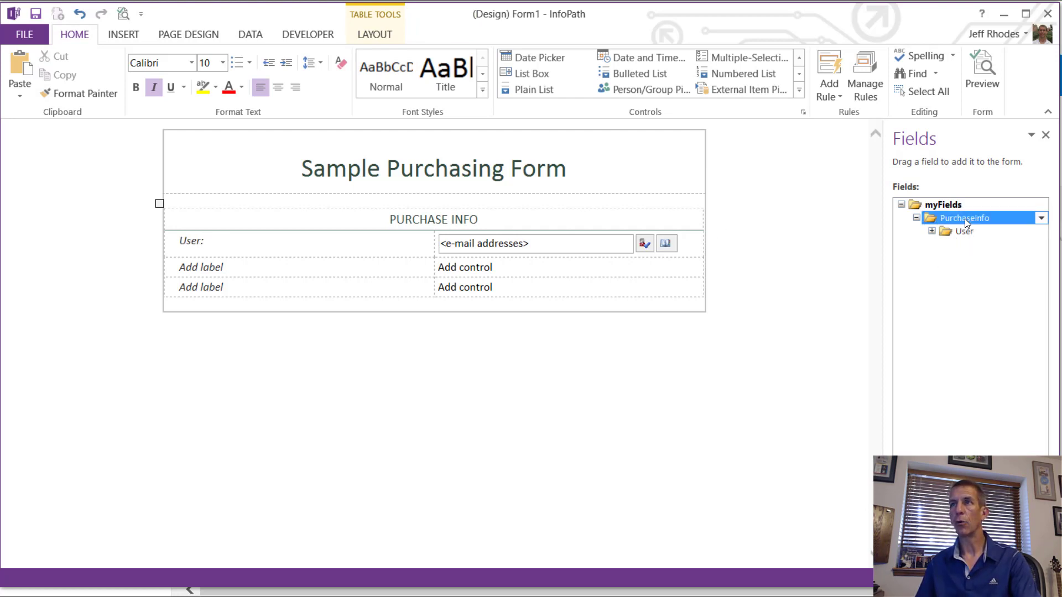
pyautogui.rightClick(965, 218)
pyautogui.click(906, 310)
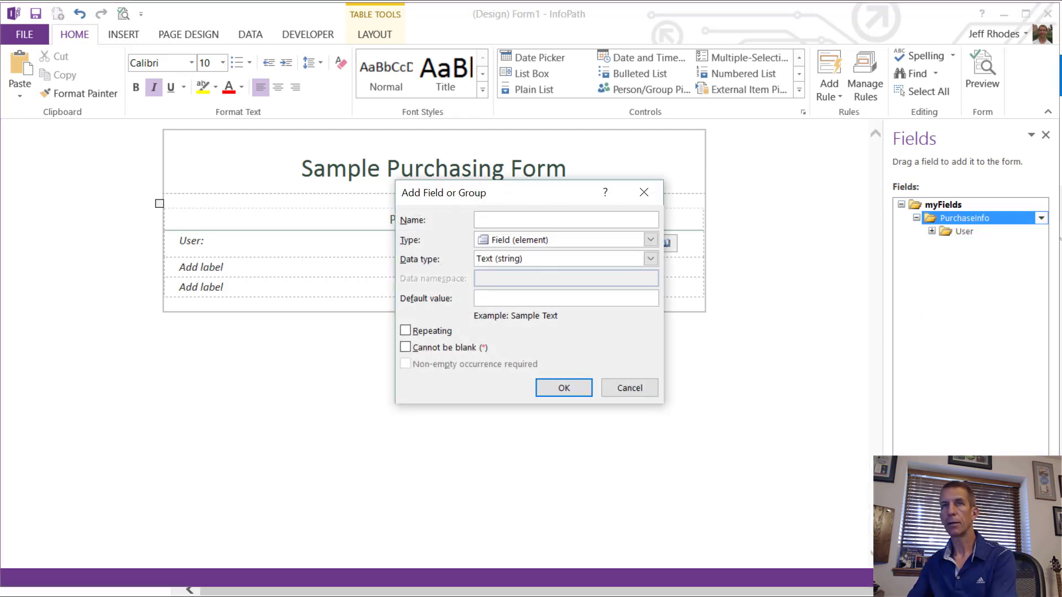
pyautogui.write('PurchaseDate')
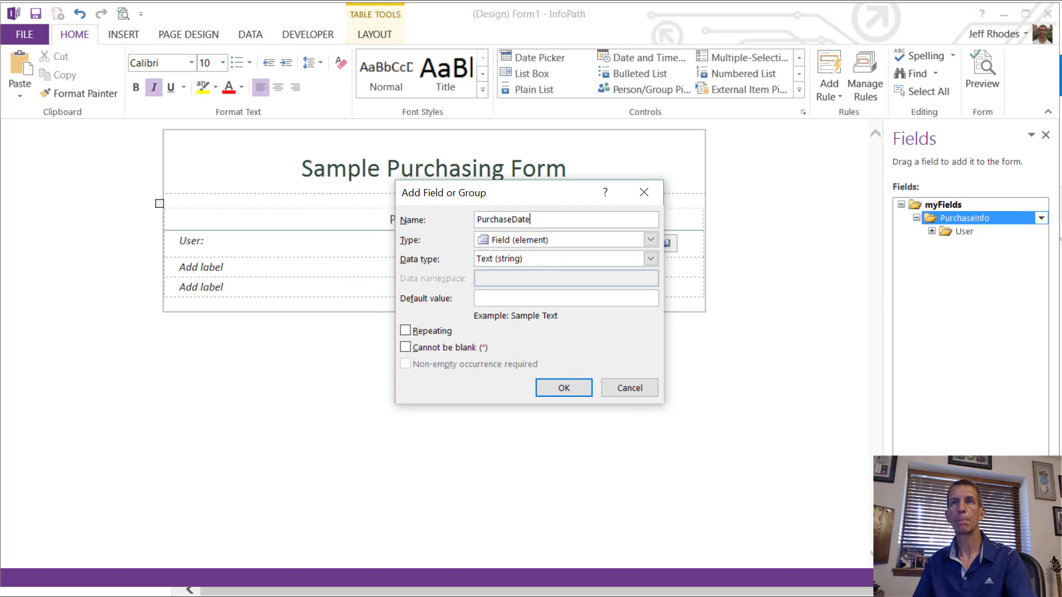
pyautogui.click(531, 258)
pyautogui.click(522, 340)
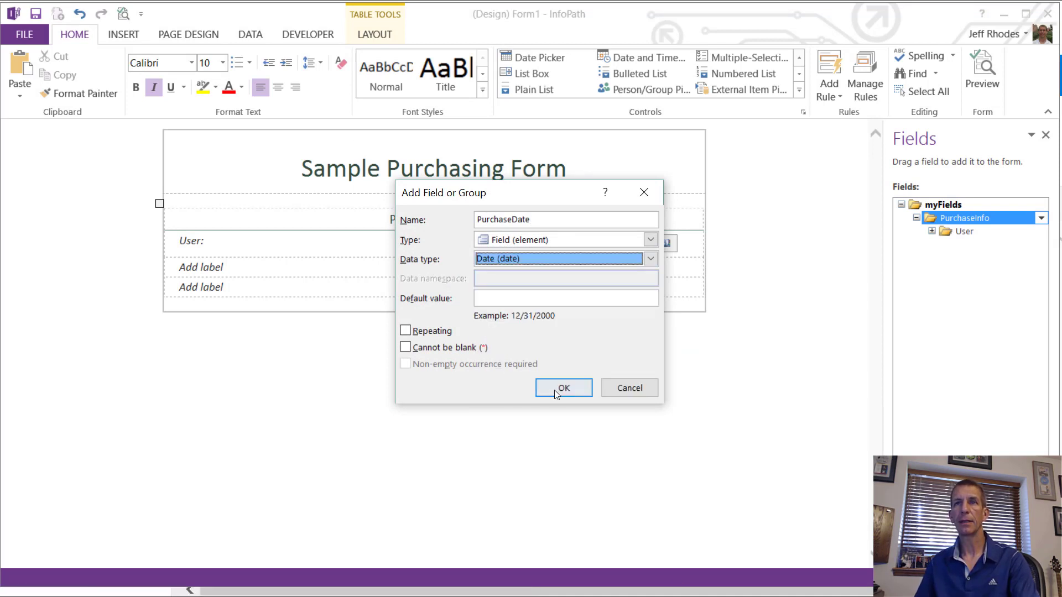
pyautogui.click(508, 298)
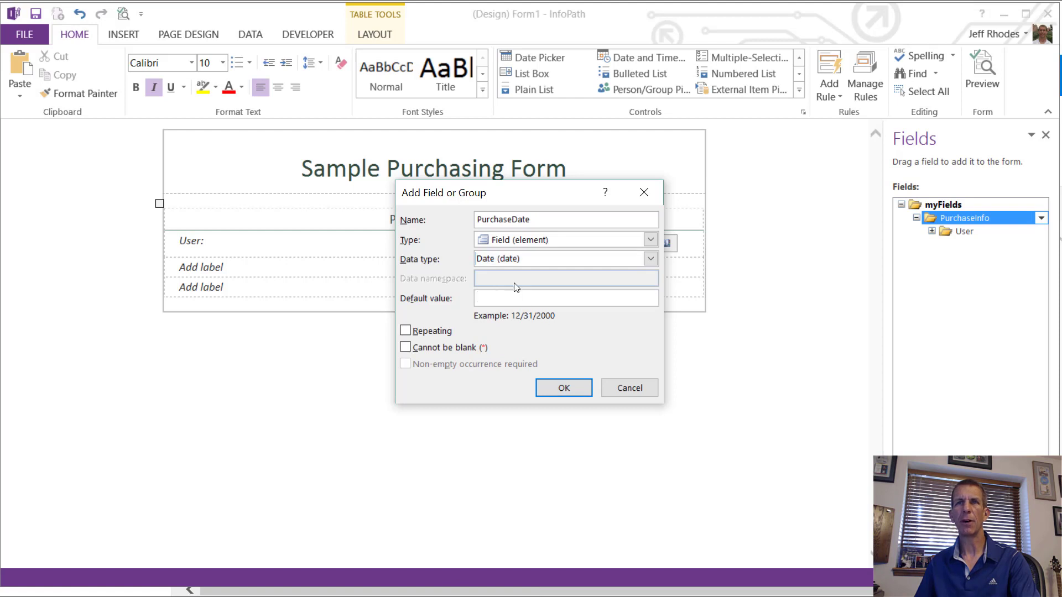
pyautogui.click(564, 388)
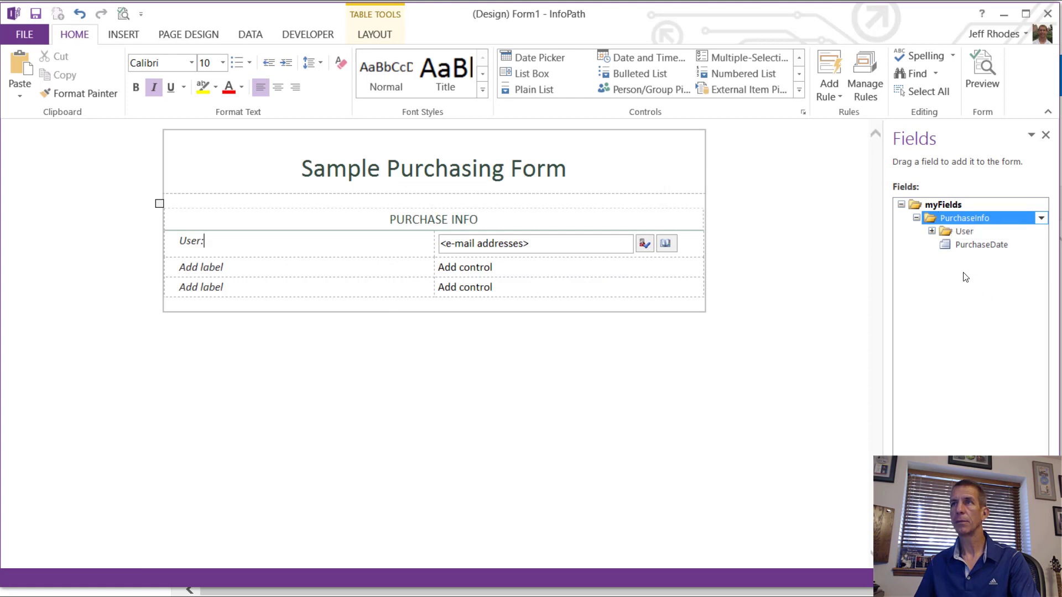
# Step: Place PurchaseDate as a date picker in the form's second row
pyautogui.moveTo(967, 244); pyautogui.dragTo(514, 271)
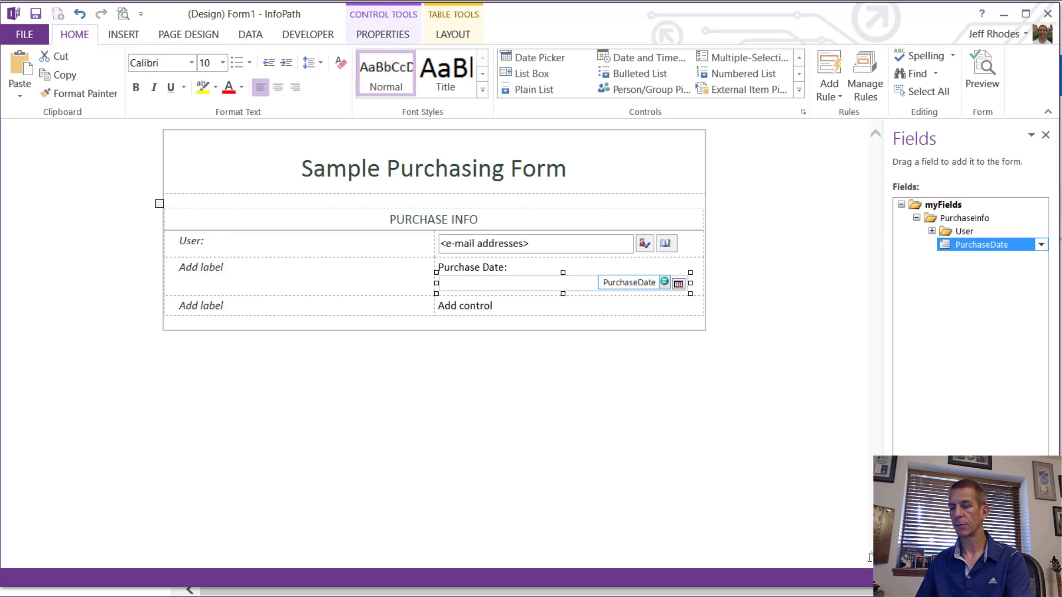
pyautogui.hotkey('ctrl', 'z')
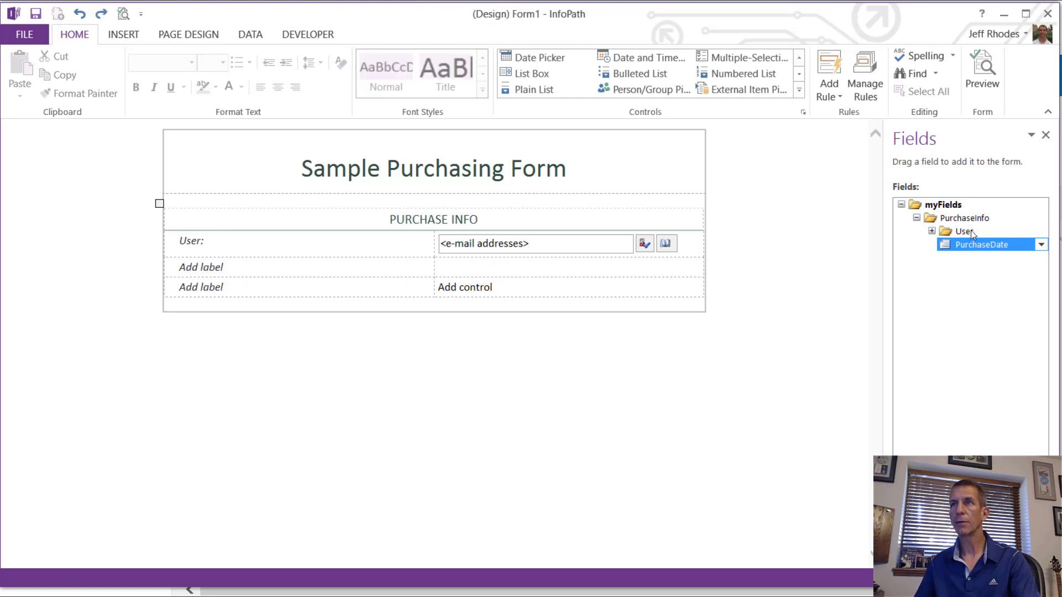
pyautogui.moveTo(962, 244); pyautogui.dragTo(469, 269)
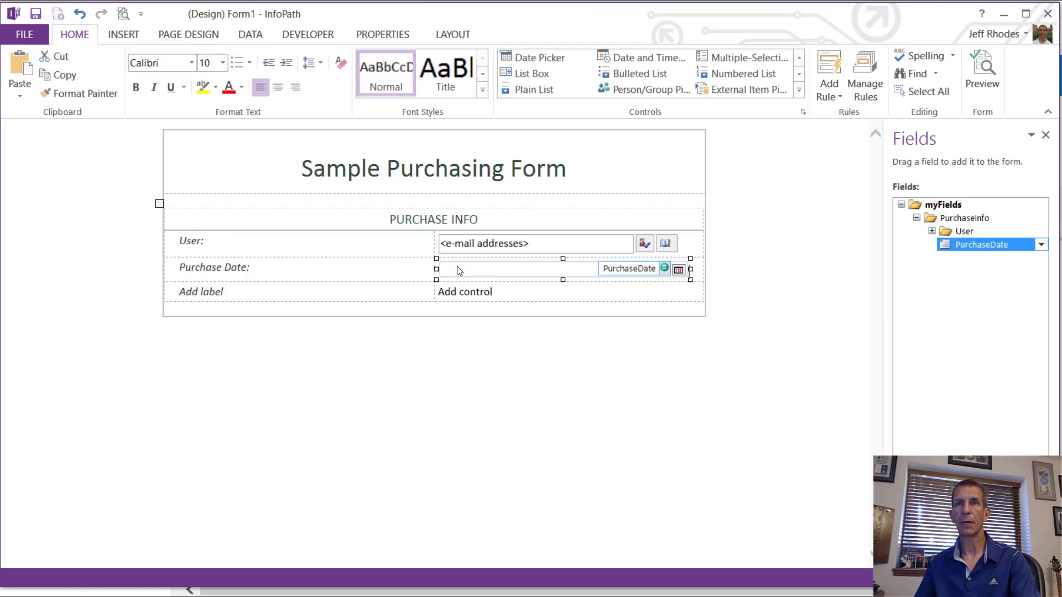
pyautogui.rightClick(612, 276)
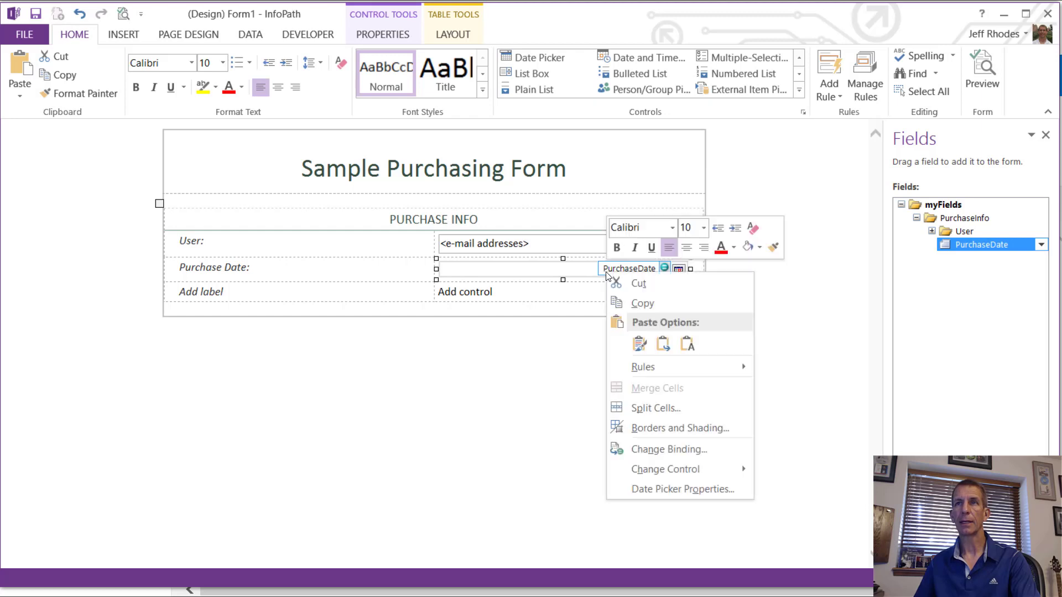
pyautogui.click(696, 491)
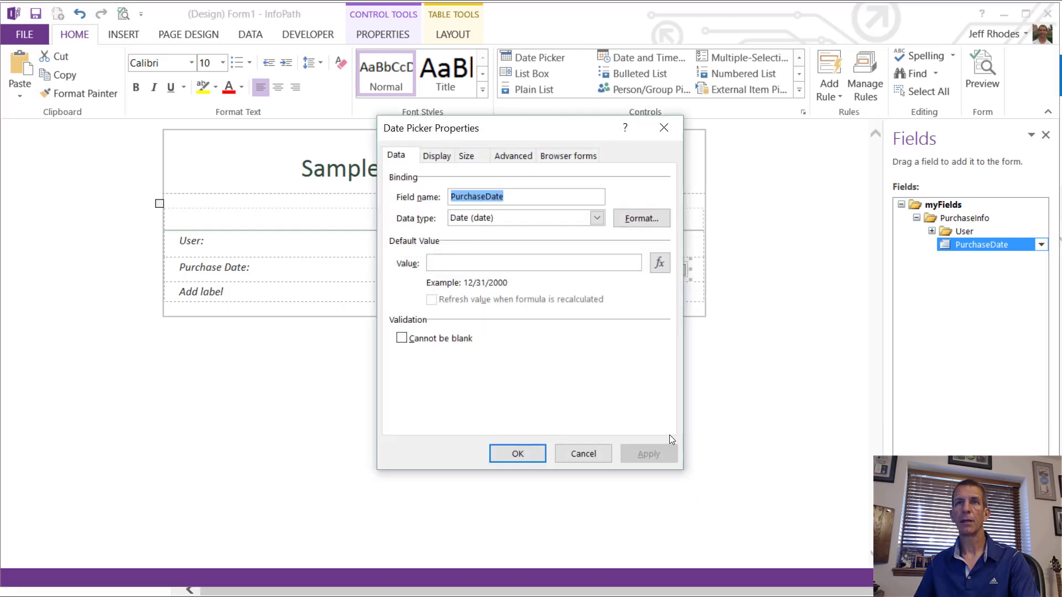
# Step: Set the date picker's default value to the today() function
pyautogui.click(659, 263)
pyautogui.click(454, 360)
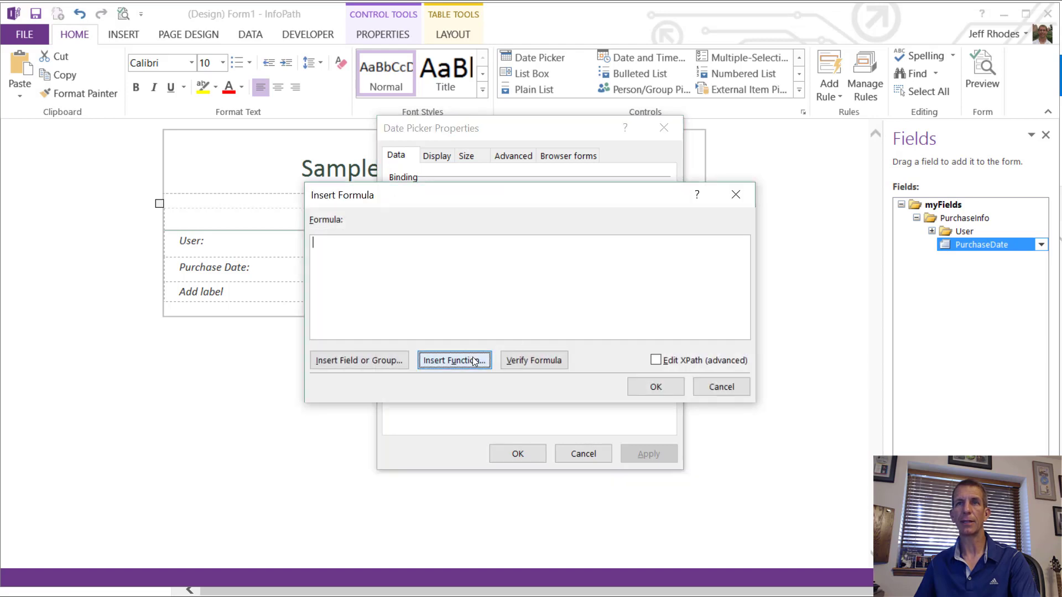
pyautogui.click(480, 296)
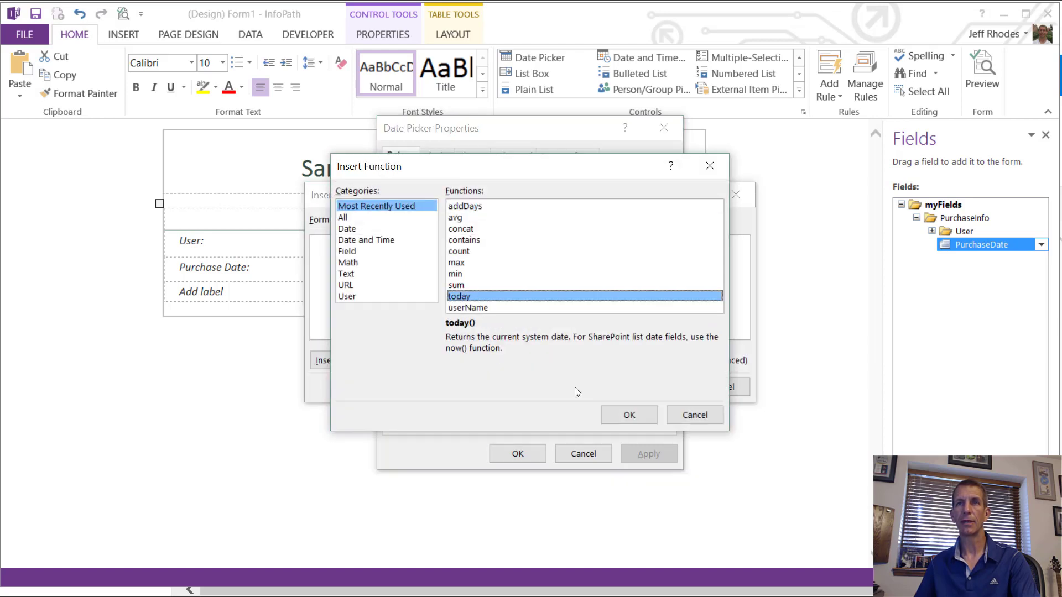
pyautogui.click(623, 417)
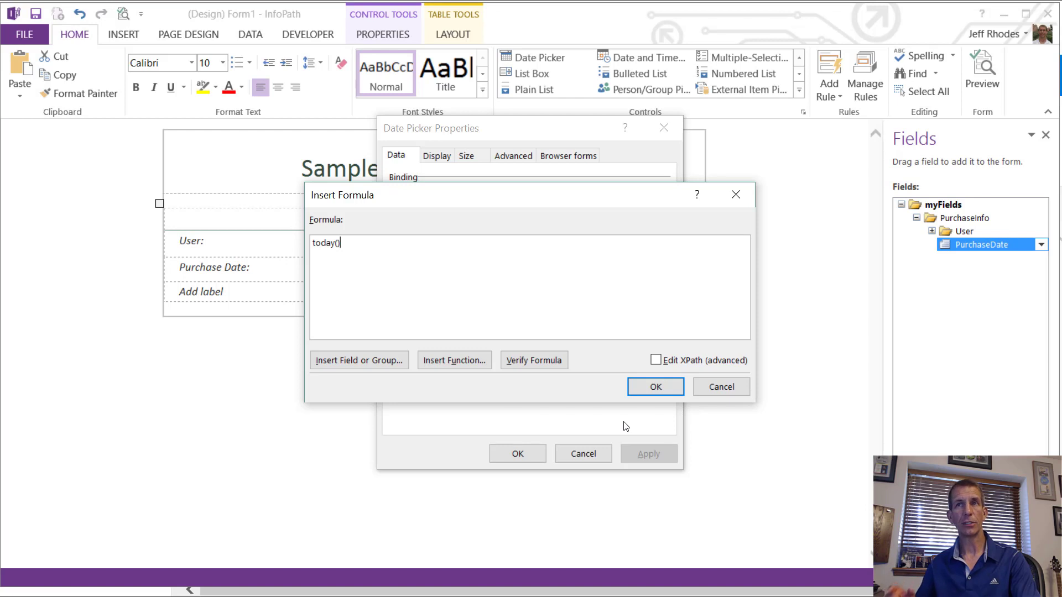
pyautogui.click(657, 393)
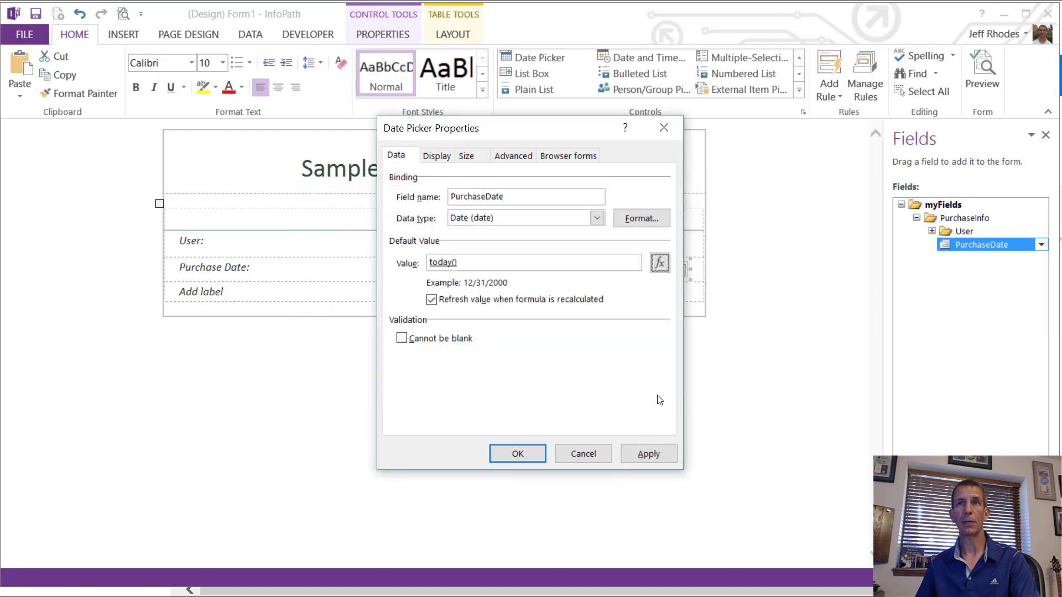
pyautogui.click(535, 463)
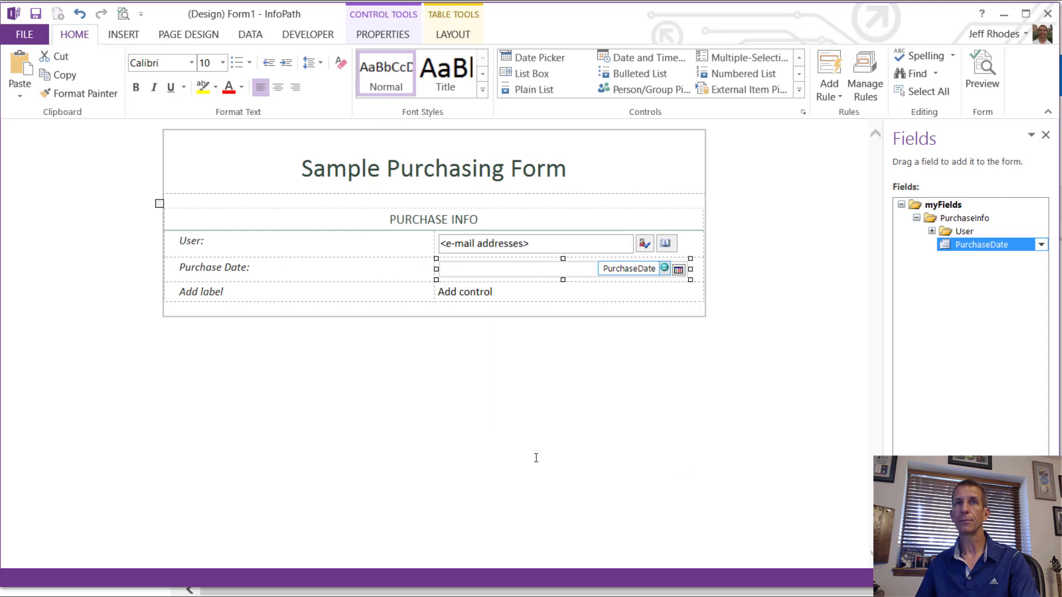
# Step: Add ItemName and ItemDescription fields under PurchaseInfo
pyautogui.rightClick(934, 218)
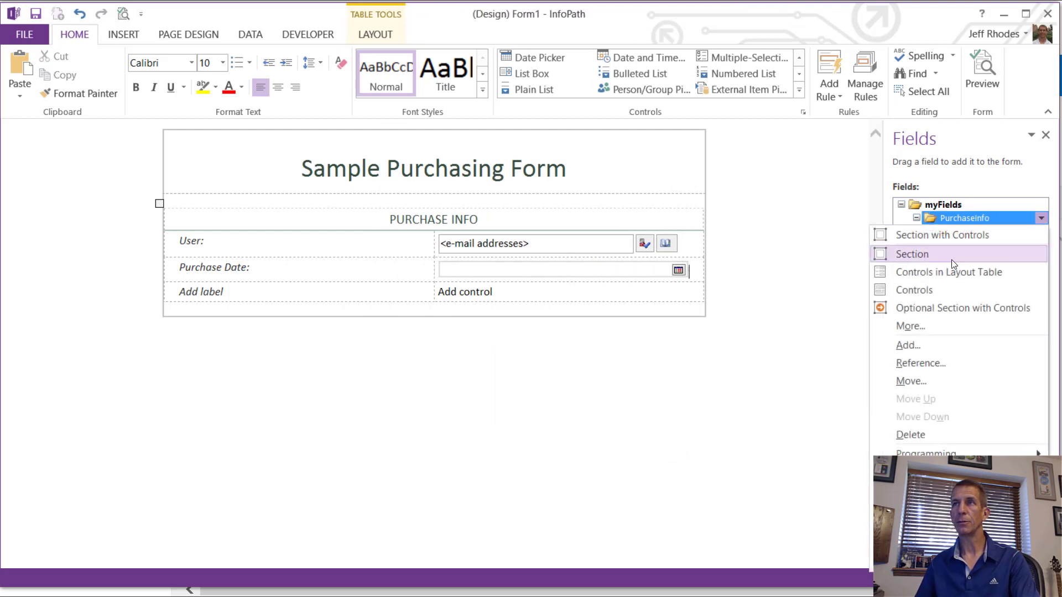
pyautogui.click(933, 346)
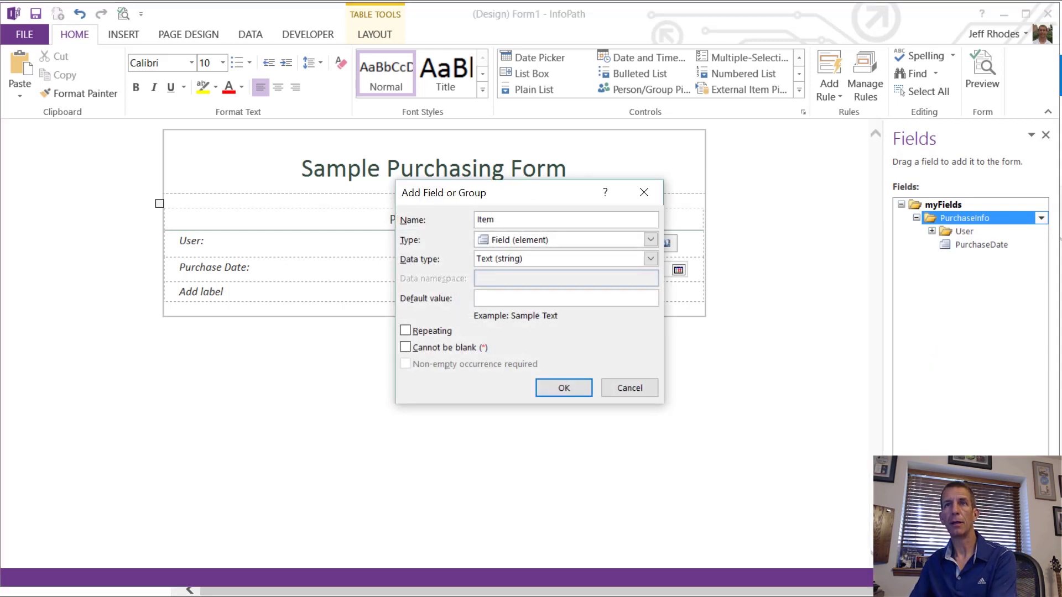
pyautogui.write('ItemName')
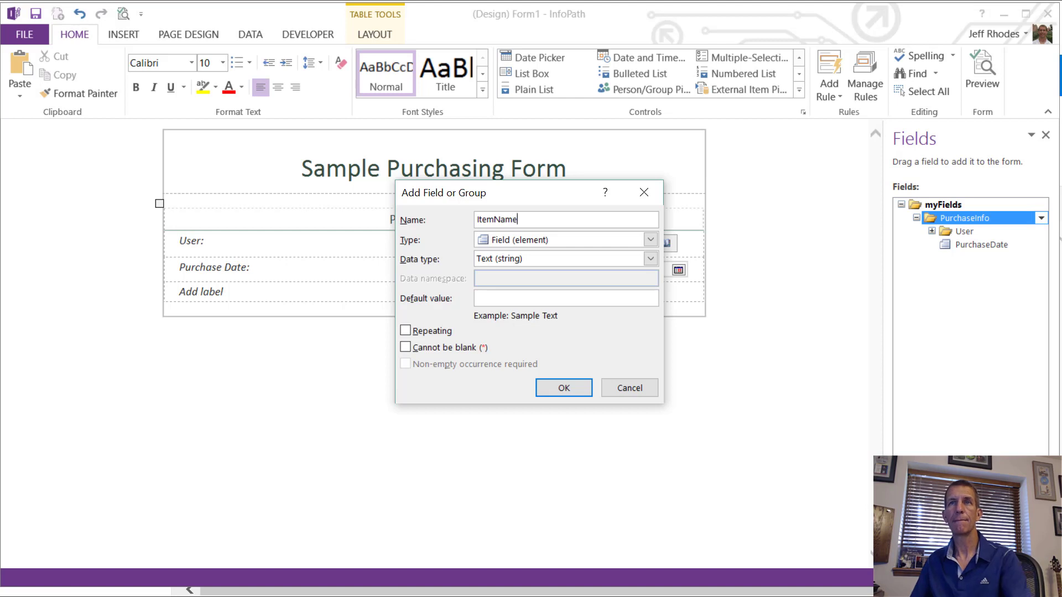
pyautogui.click(564, 387)
pyautogui.rightClick(934, 215)
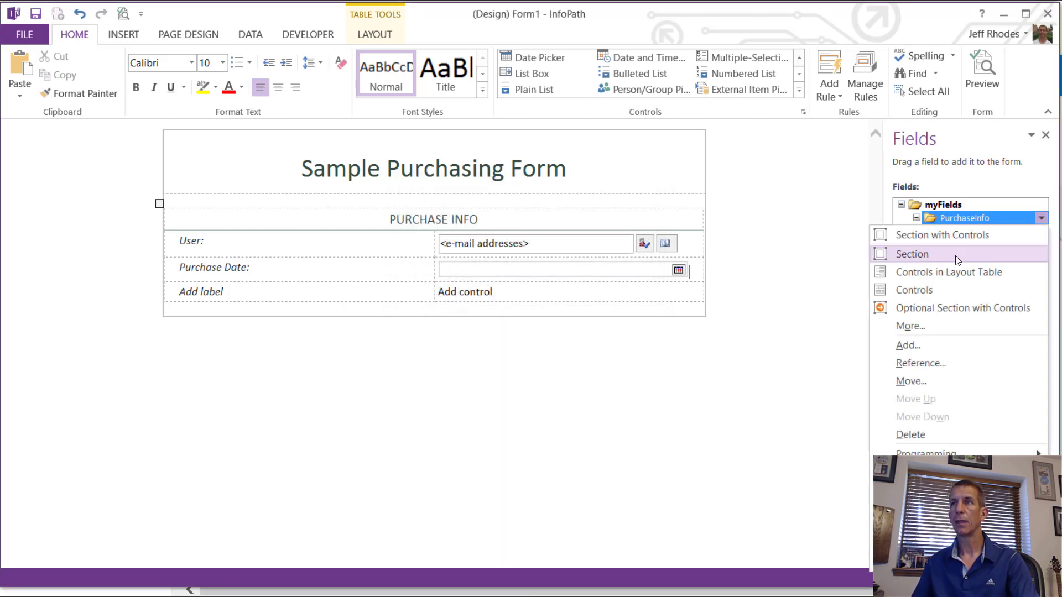
pyautogui.click(947, 344)
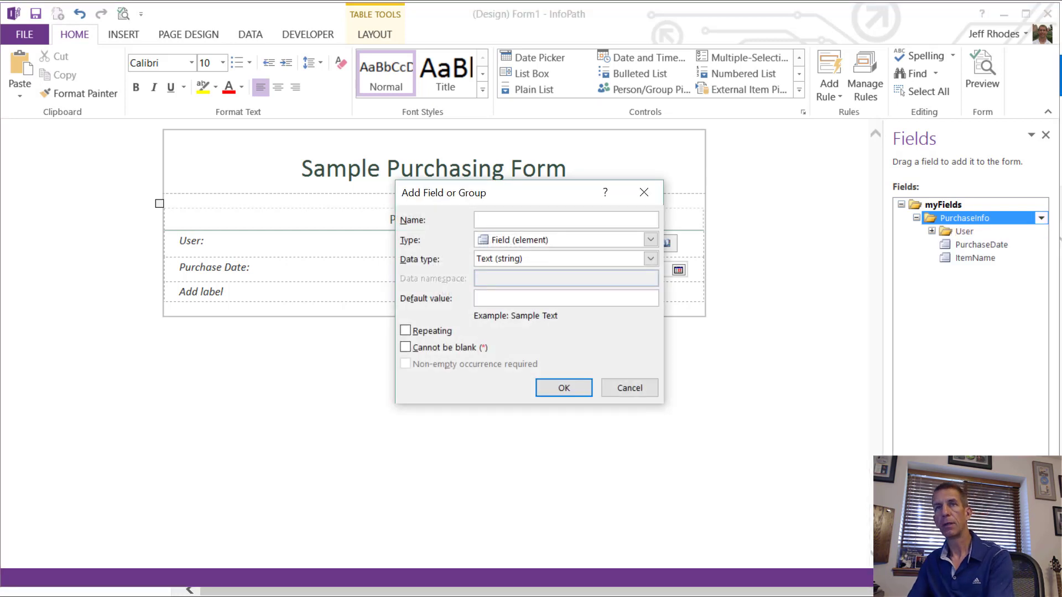
pyautogui.write('ItemDe')
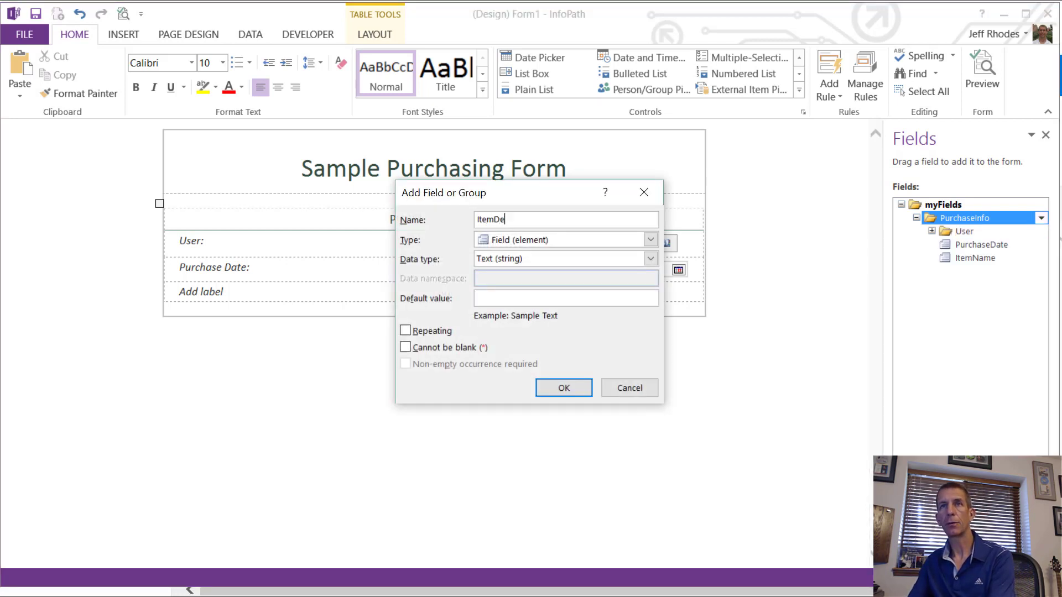
pyautogui.write('scription')
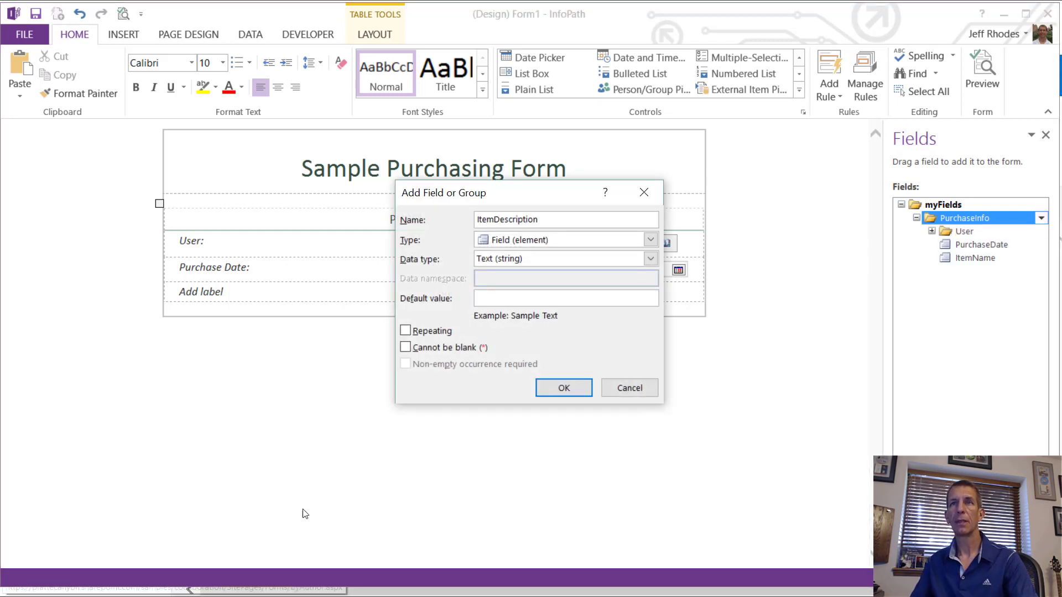
pyautogui.click(571, 387)
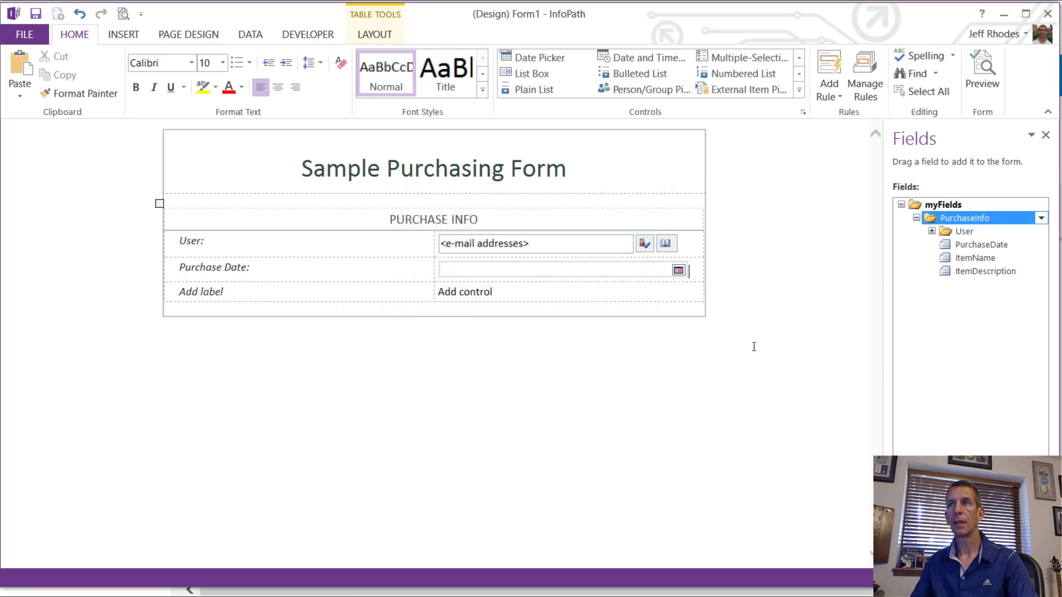
# Step: Add a SendToAccounting field of type True/False (boolean) under PurchaseInfo
pyautogui.rightClick(960, 214)
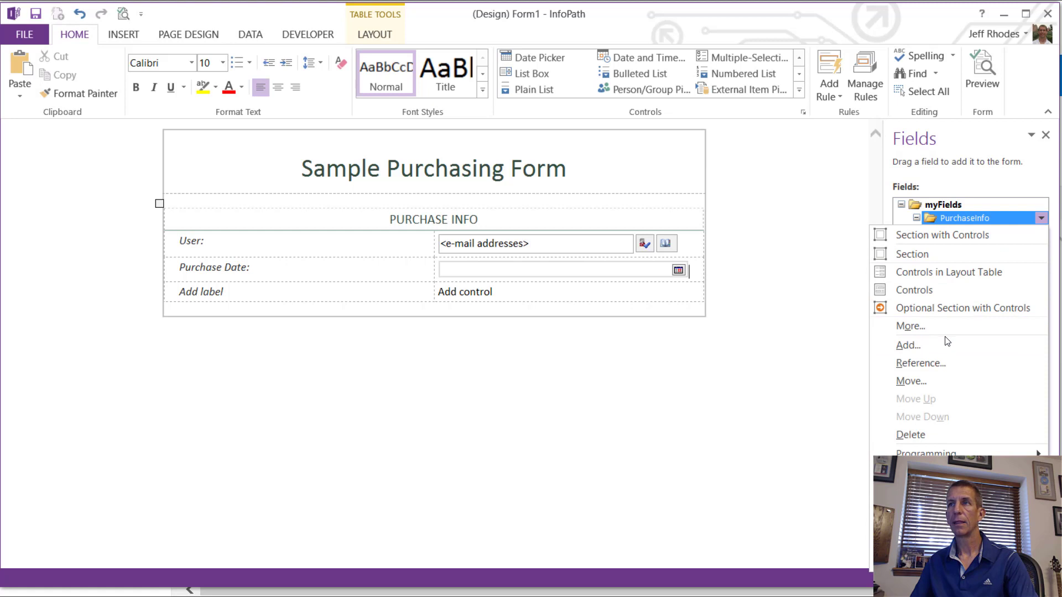
pyautogui.click(924, 346)
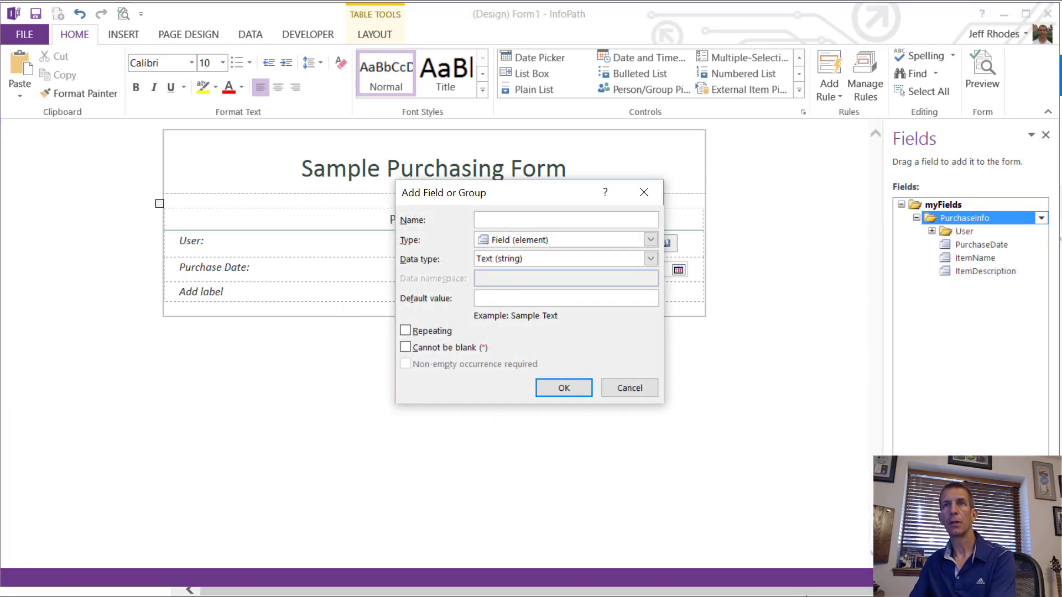
pyautogui.write('S')
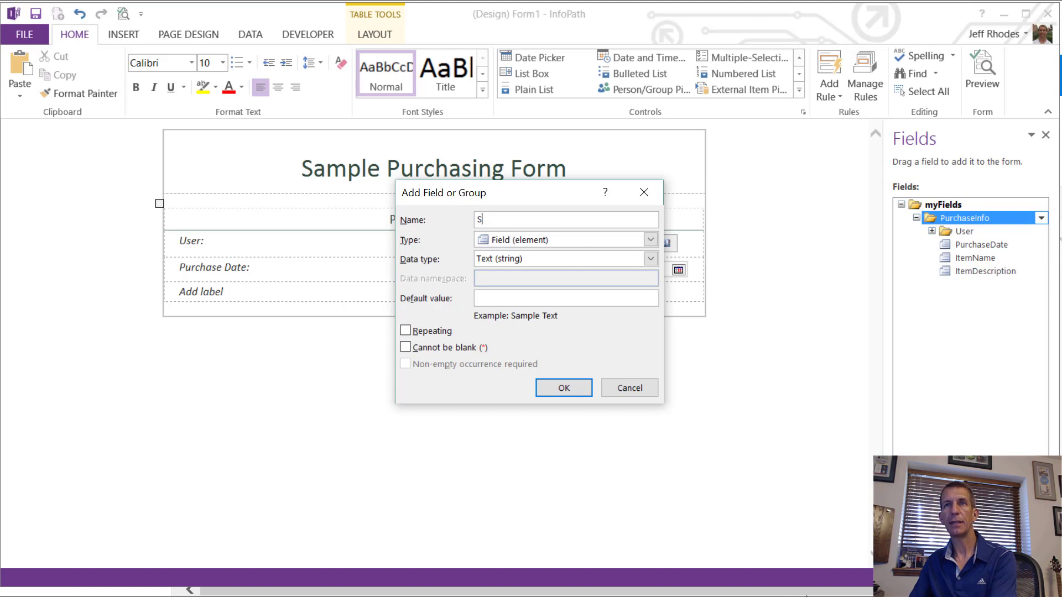
pyautogui.write('EndToAccou')
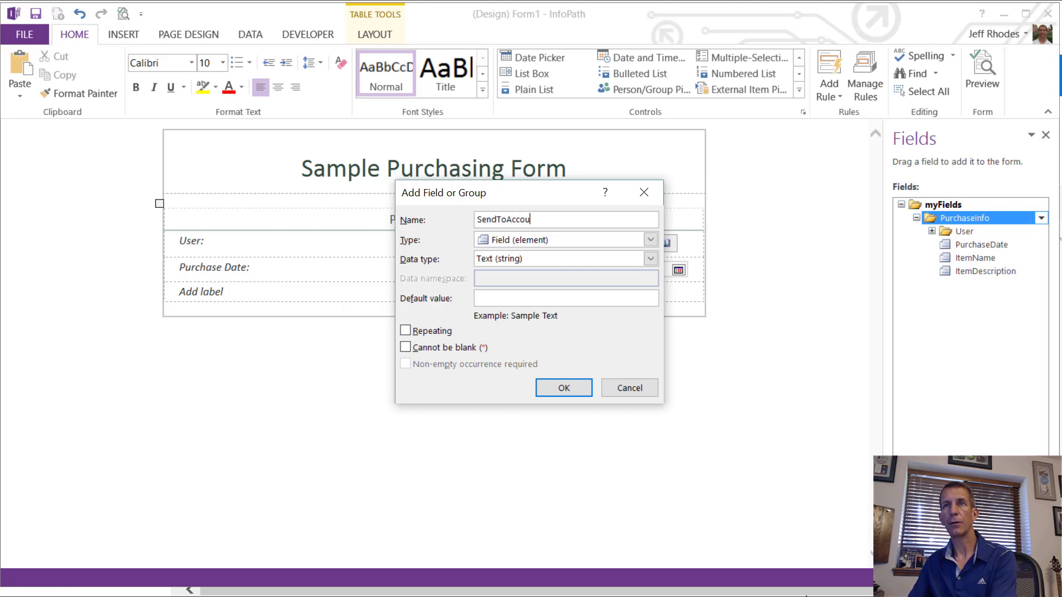
pyautogui.write('nting')
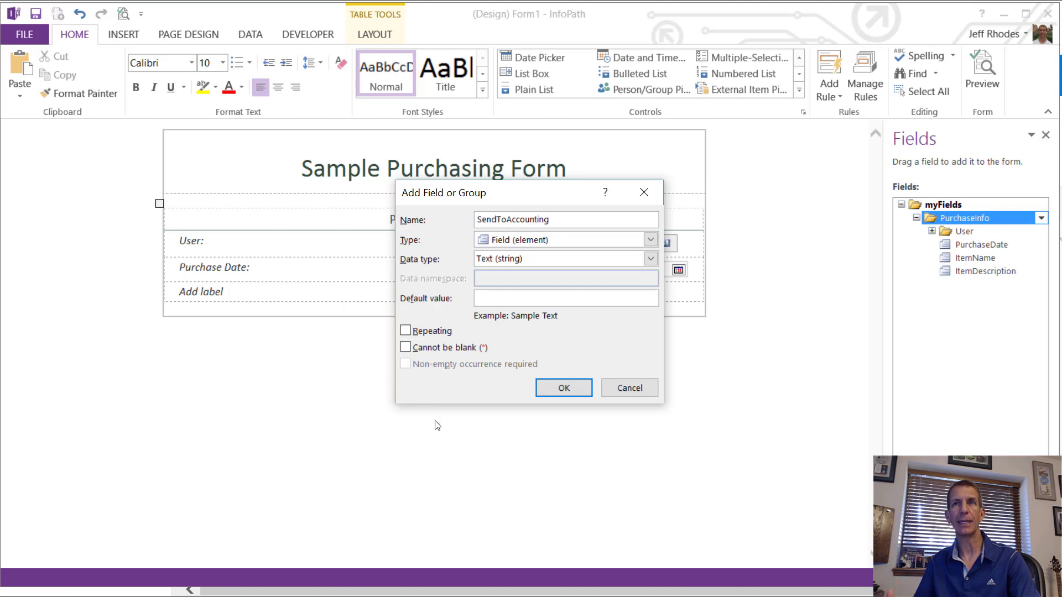
pyautogui.click(575, 263)
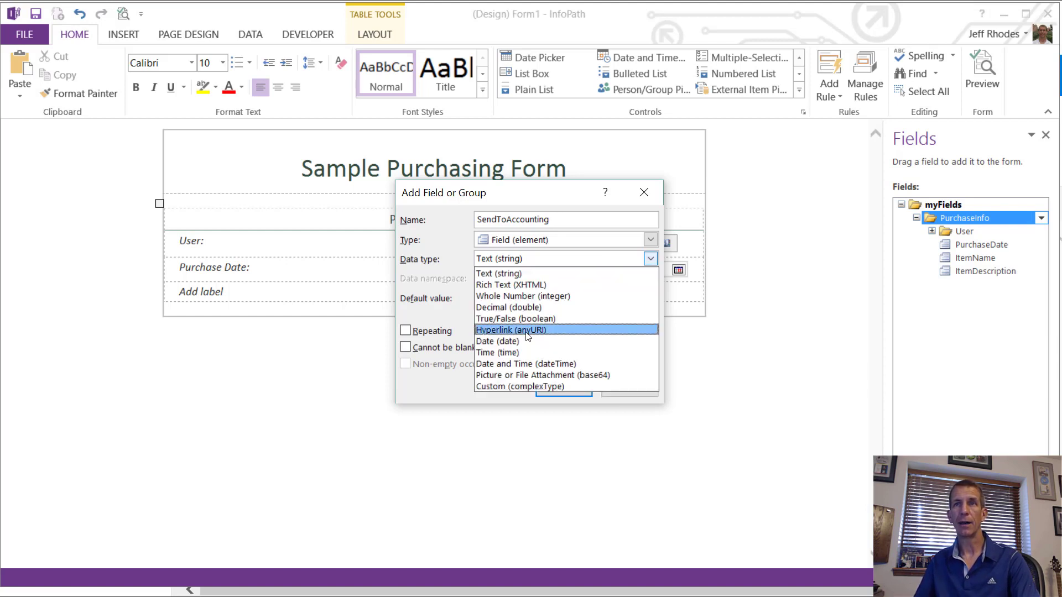
pyautogui.click(515, 320)
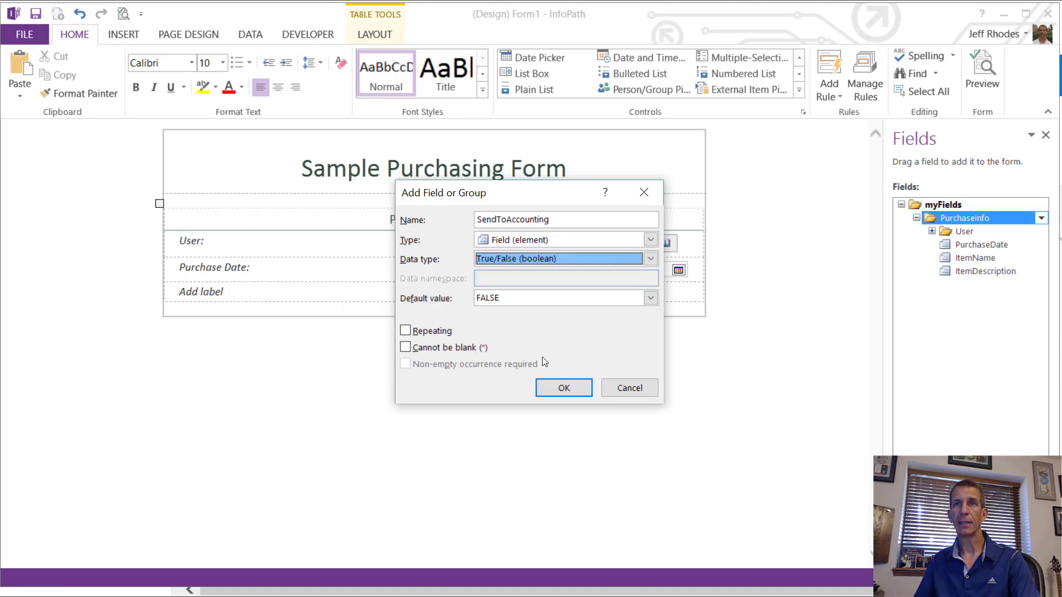
pyautogui.click(566, 388)
pyautogui.click(408, 288)
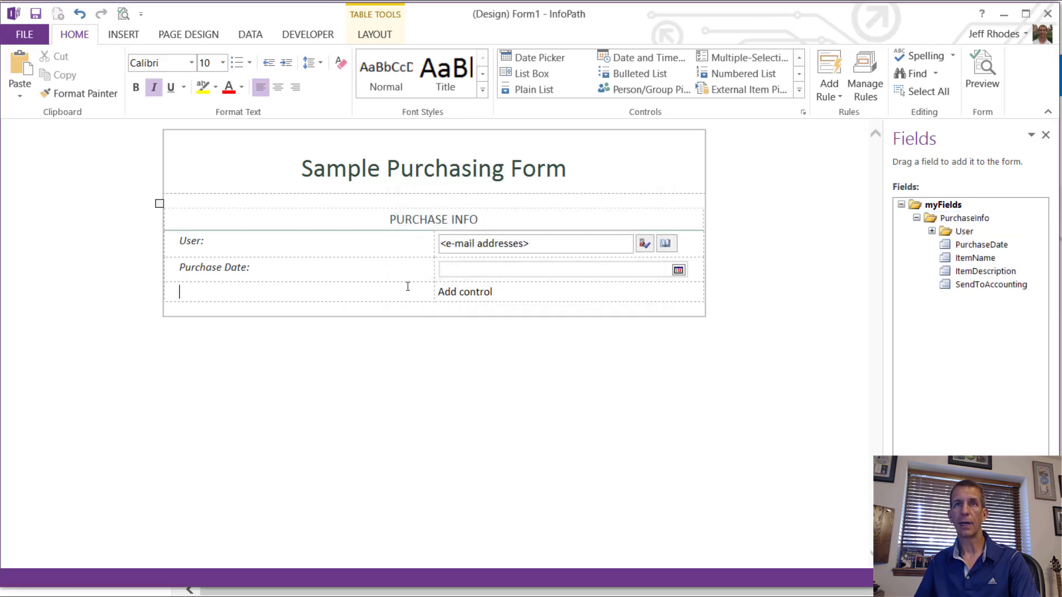
# Step: Add two rows below the PURCHASE INFO table and place PurchaseDate and ItemDescription in them
pyautogui.rightClick(408, 288)
pyautogui.moveTo(509, 379)
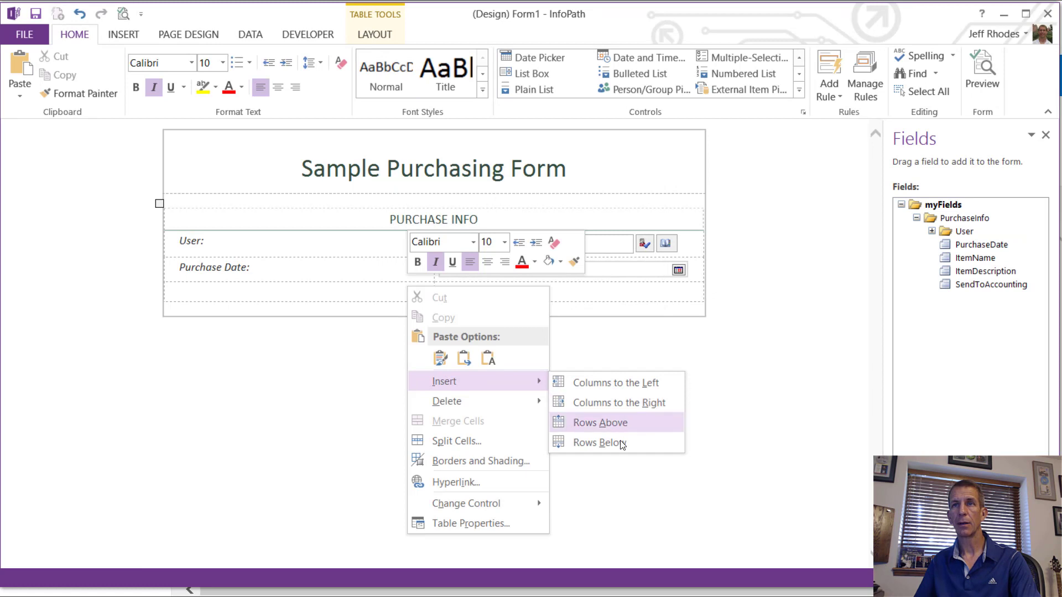
pyautogui.click(604, 437)
pyautogui.rightClick(392, 293)
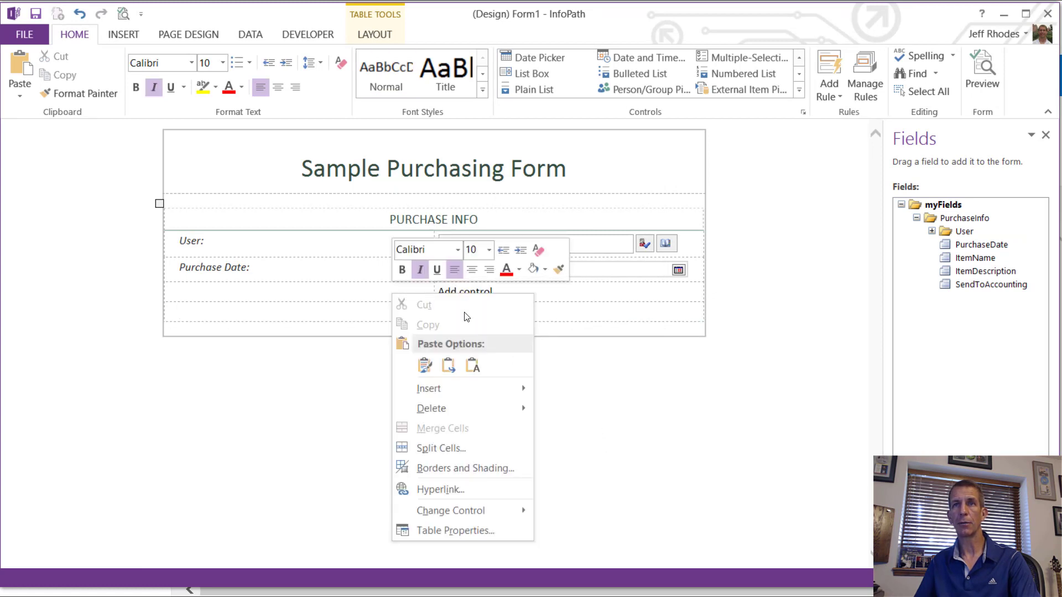
pyautogui.moveTo(503, 388)
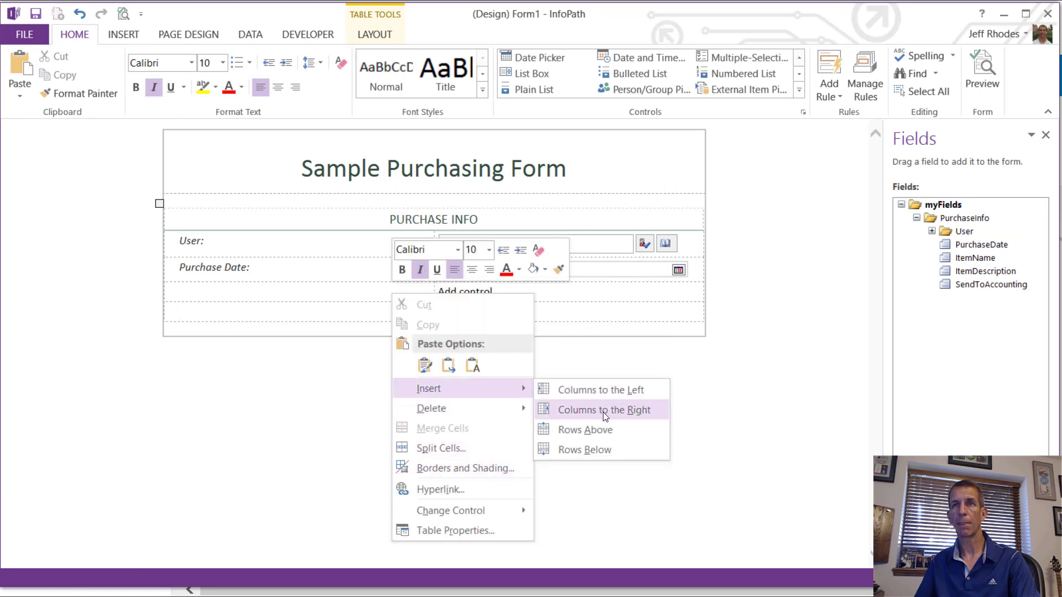
pyautogui.click(603, 451)
pyautogui.moveTo(977, 244); pyautogui.dragTo(465, 292)
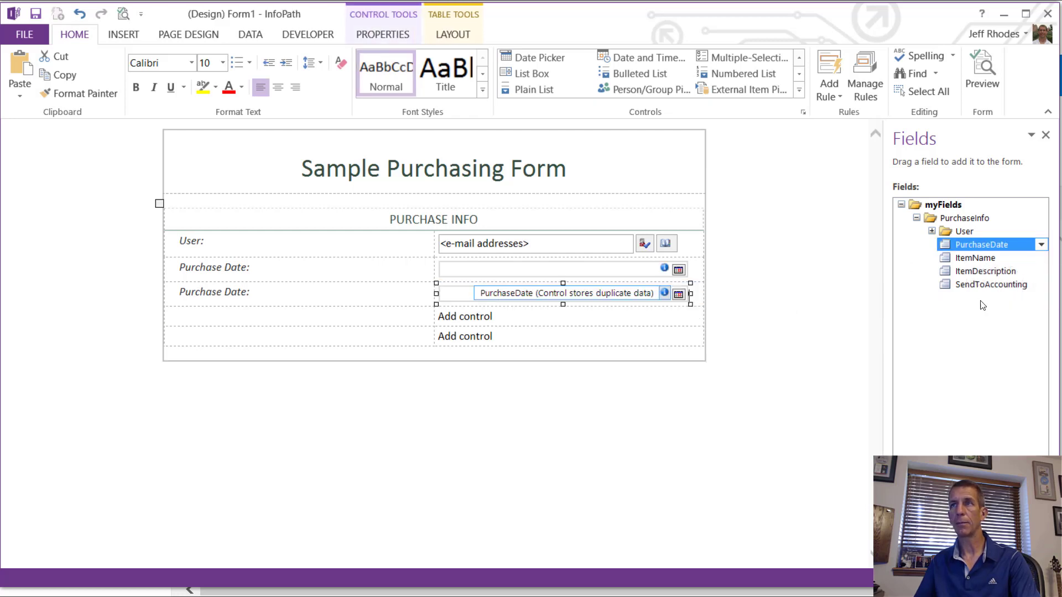
pyautogui.moveTo(961, 272); pyautogui.dragTo(473, 313)
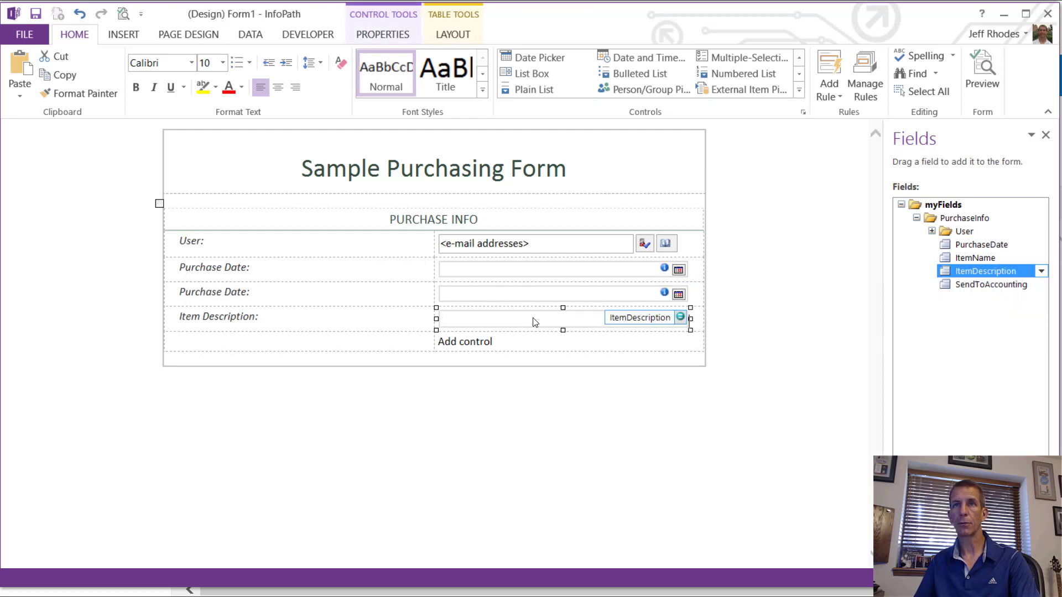
# Step: Turn on Multi-line in the Item Description text box's display properties
pyautogui.rightClick(534, 318)
pyautogui.click(634, 535)
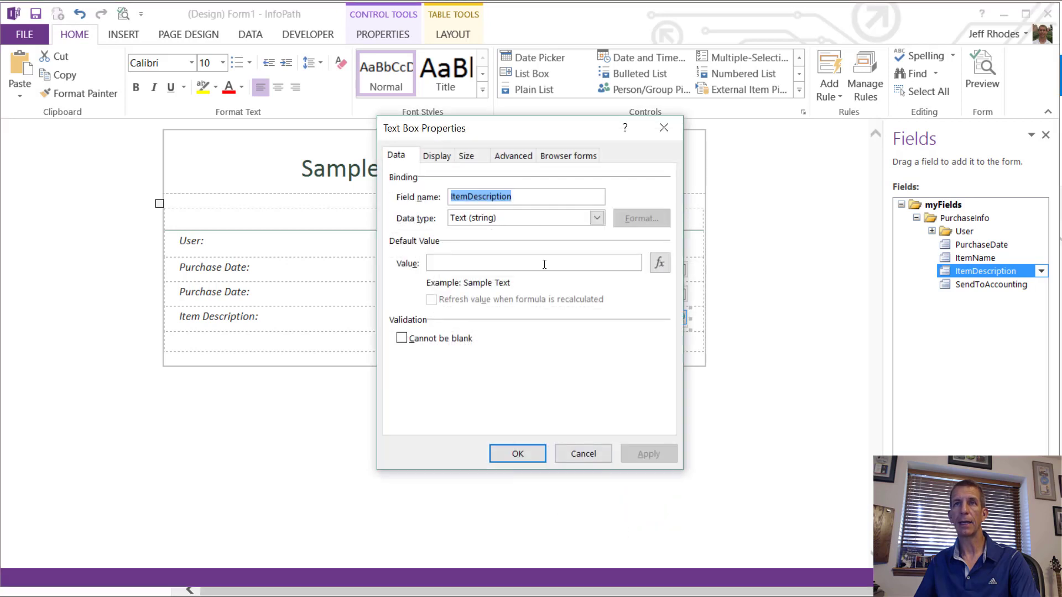
pyautogui.click(445, 158)
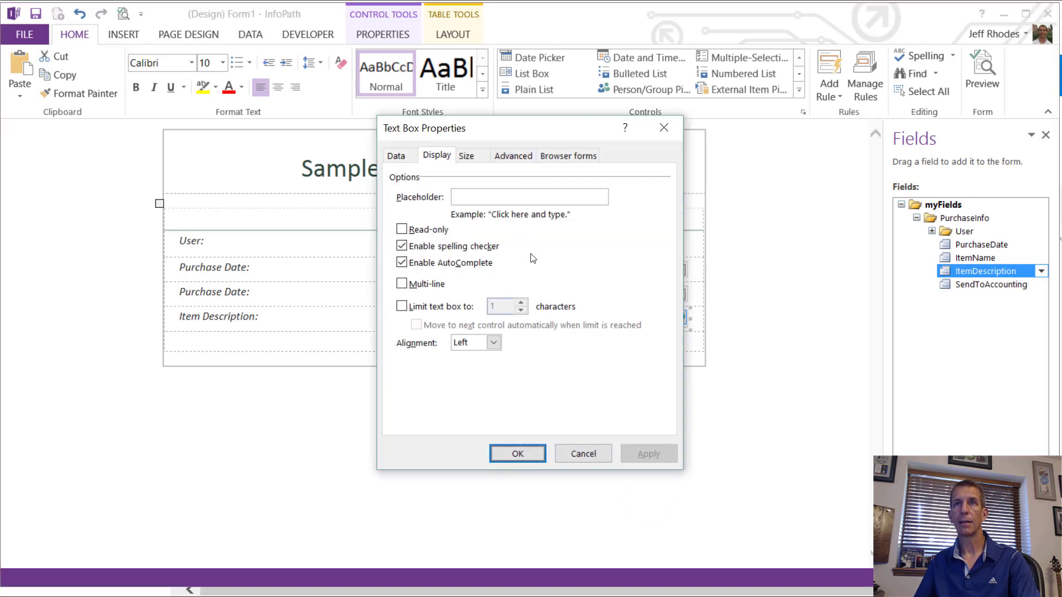
pyautogui.click(436, 287)
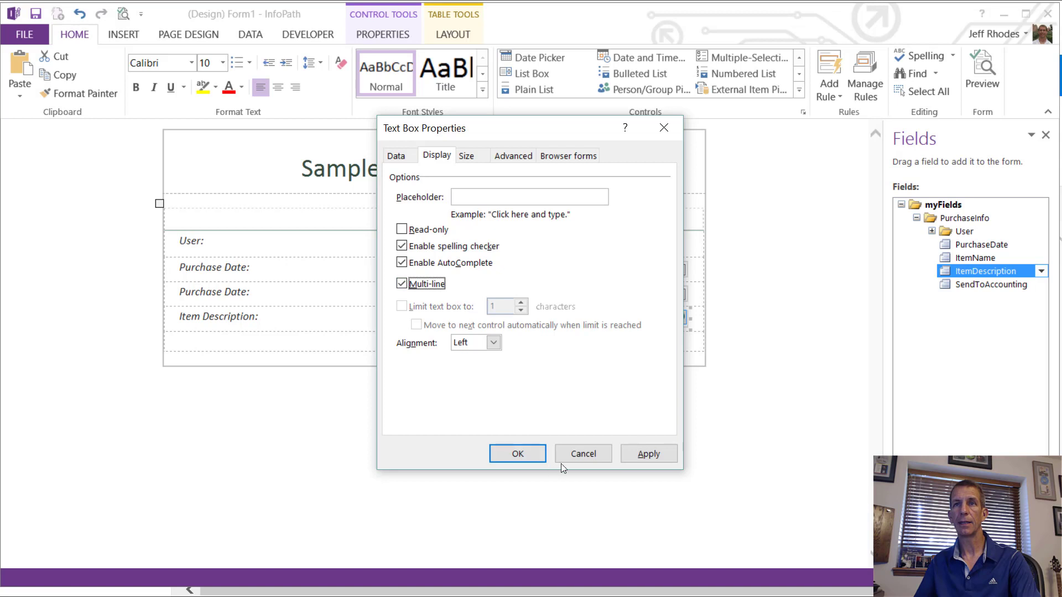
pyautogui.click(517, 454)
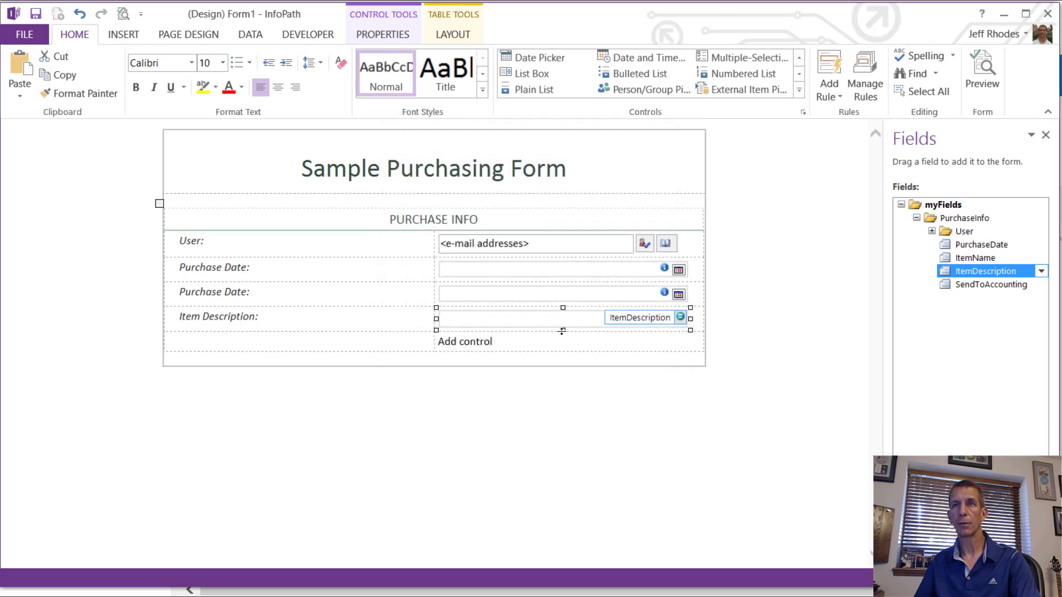
# Step: Stretch the Item Description box taller and add a Send To Accounting check box row
pyautogui.moveTo(562, 331); pyautogui.dragTo(562, 361)
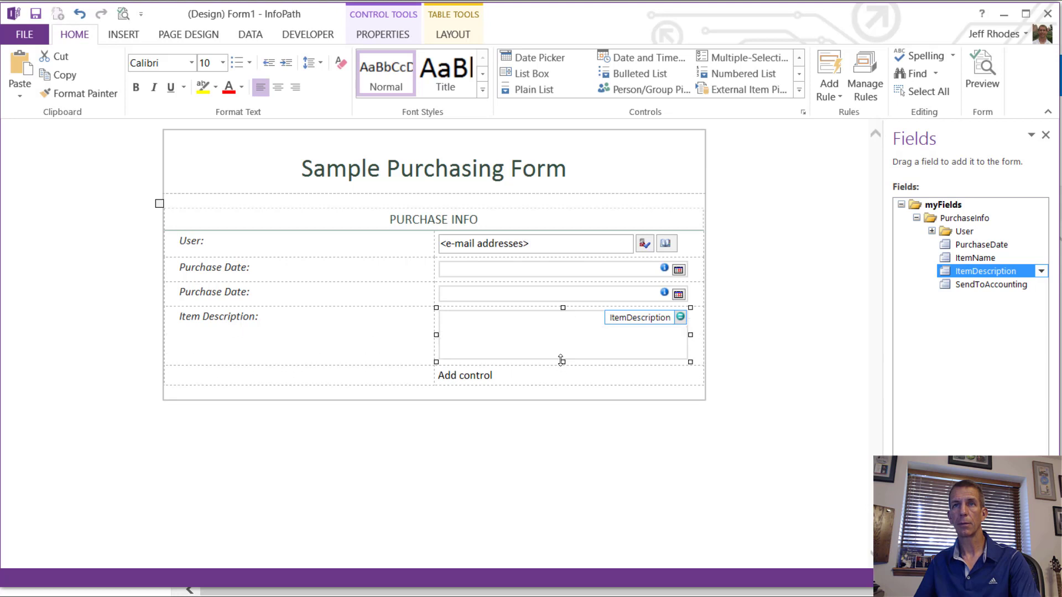
pyautogui.moveTo(945, 286); pyautogui.dragTo(445, 381)
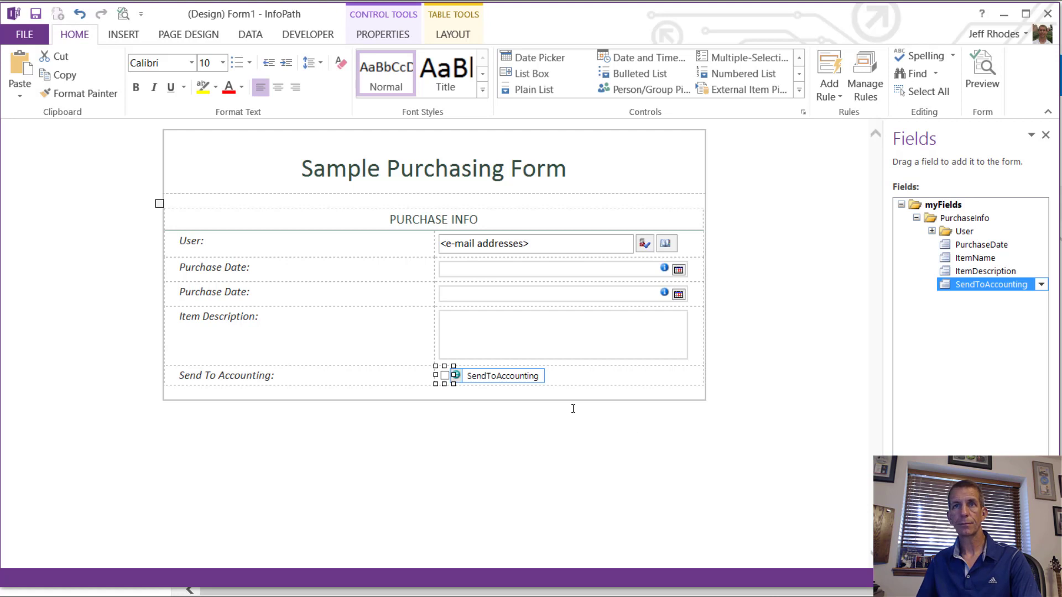
pyautogui.click(527, 395)
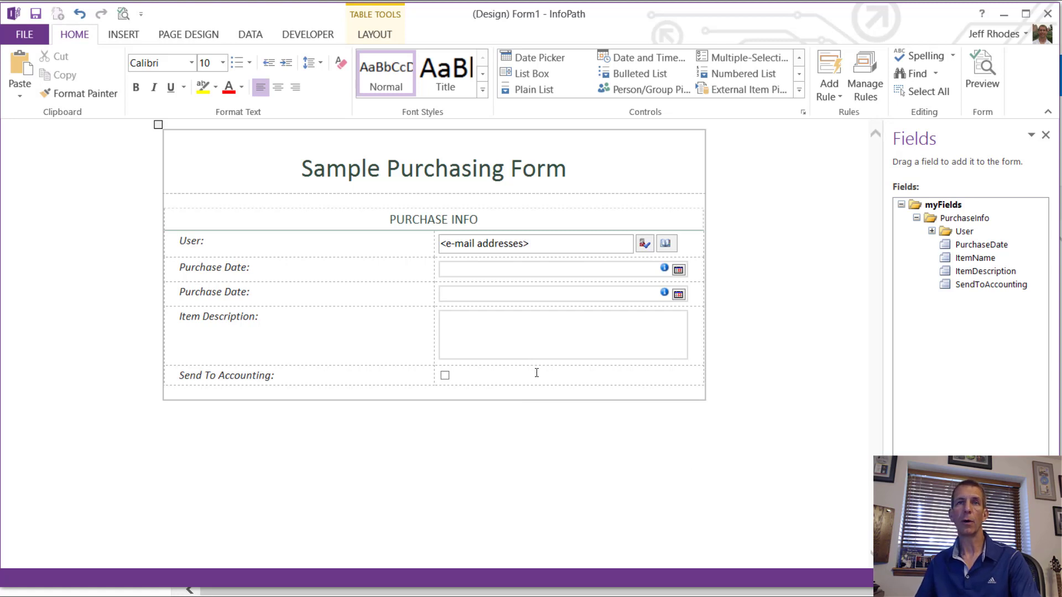
# Step: Insert a Two-Column with Emphasis table below PURCHASE INFO with the heading 'Accounting'
pyautogui.click(137, 34)
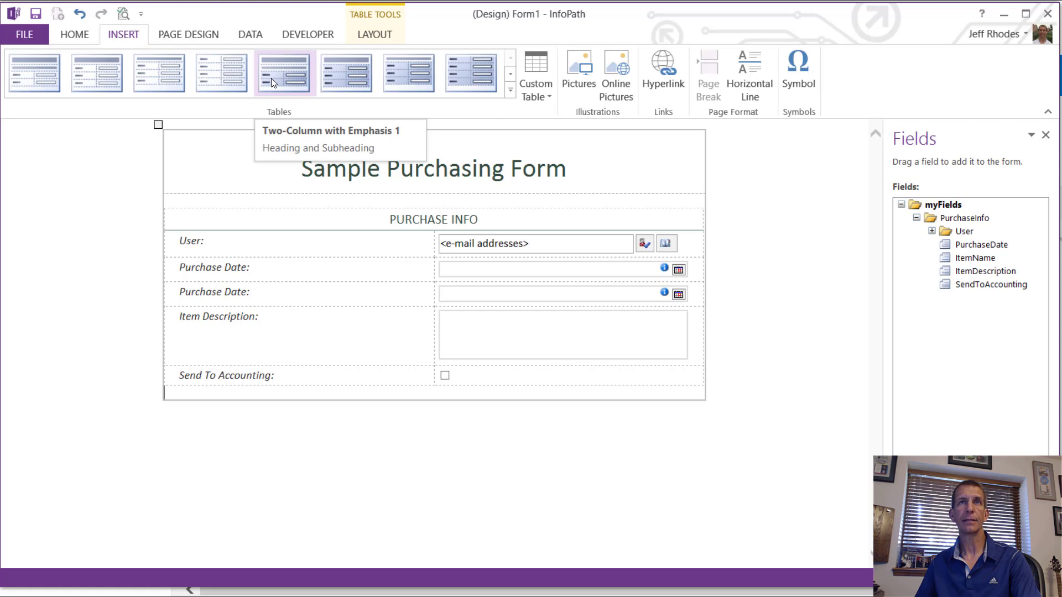
pyautogui.click(113, 71)
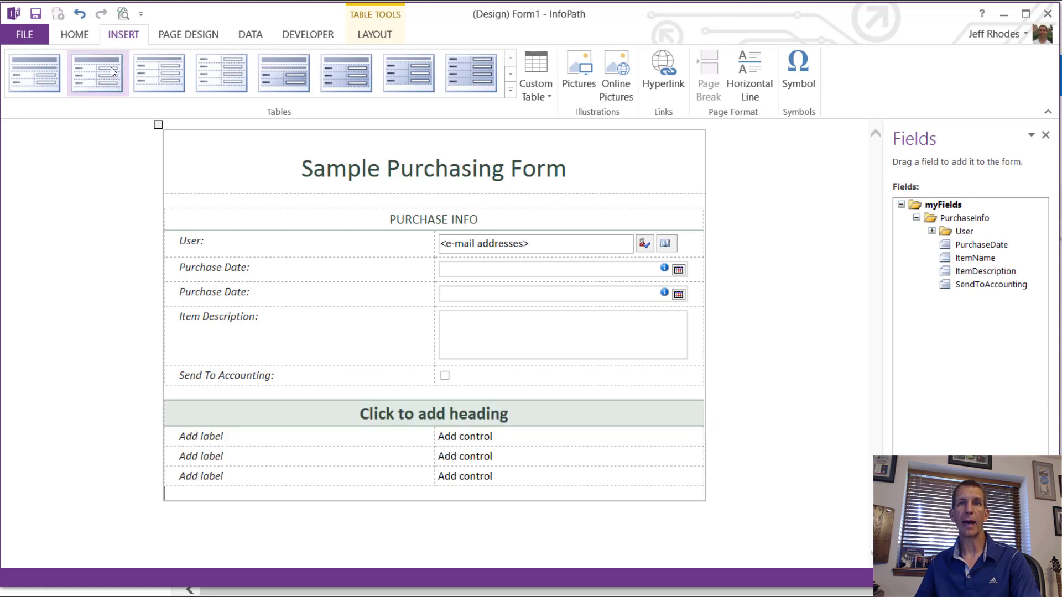
pyautogui.click(458, 416)
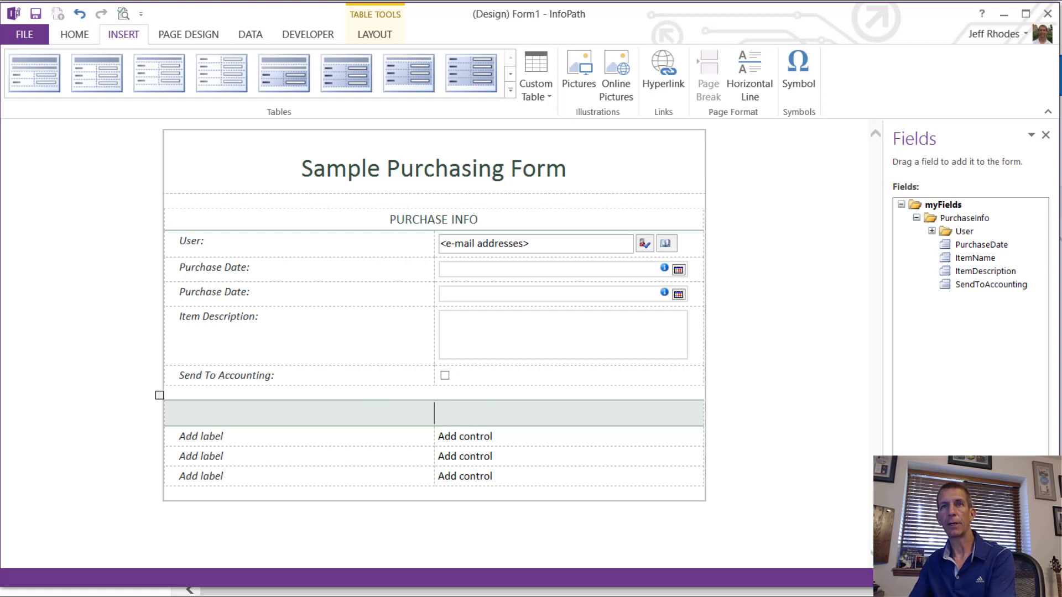
pyautogui.write('Accounting')
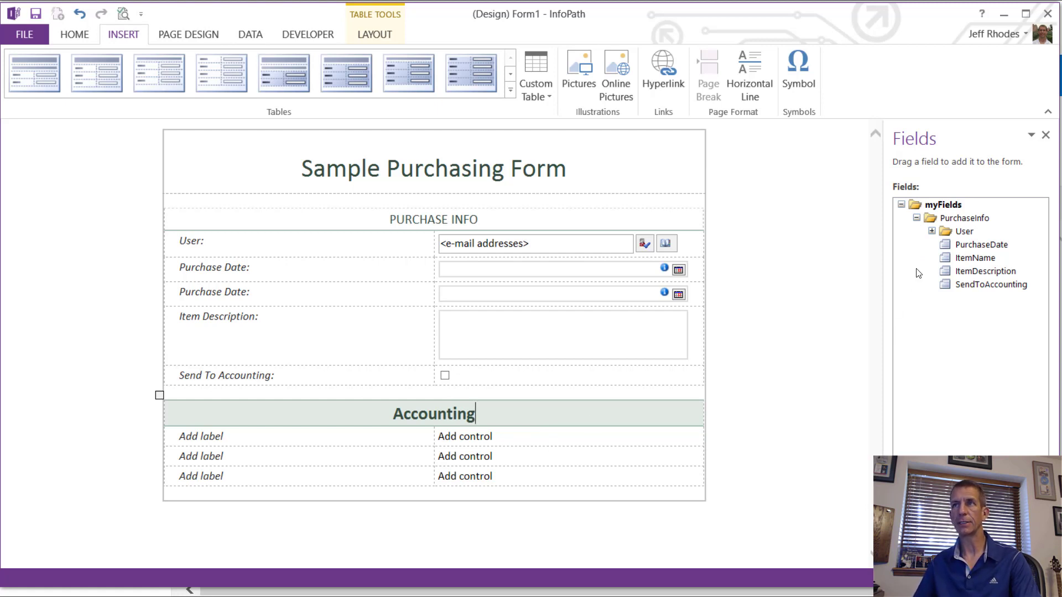
# Step: Create a new Accounting group under myFields
pyautogui.click(917, 218)
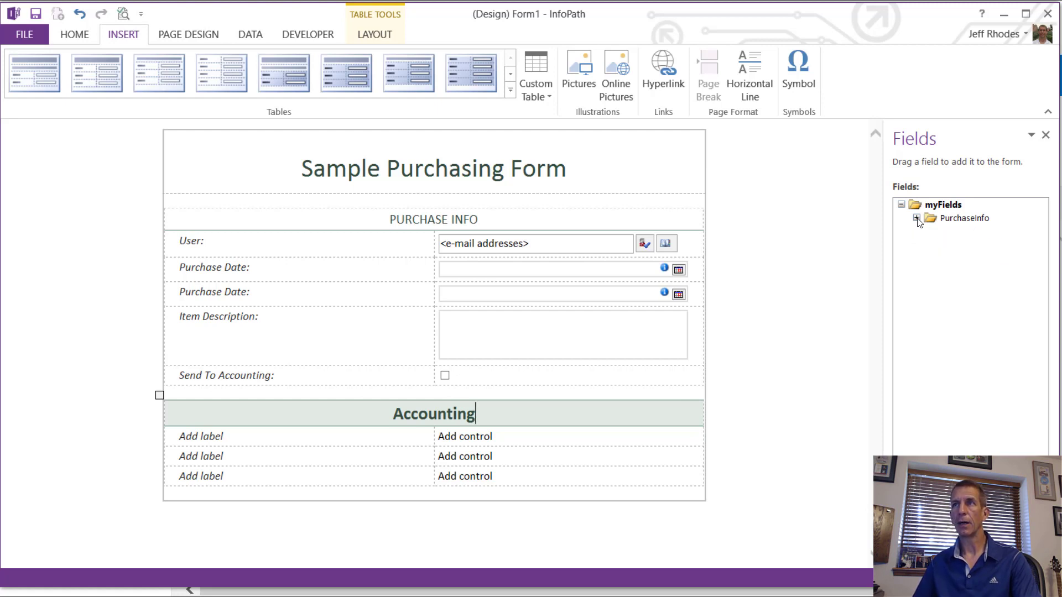
pyautogui.rightClick(941, 205)
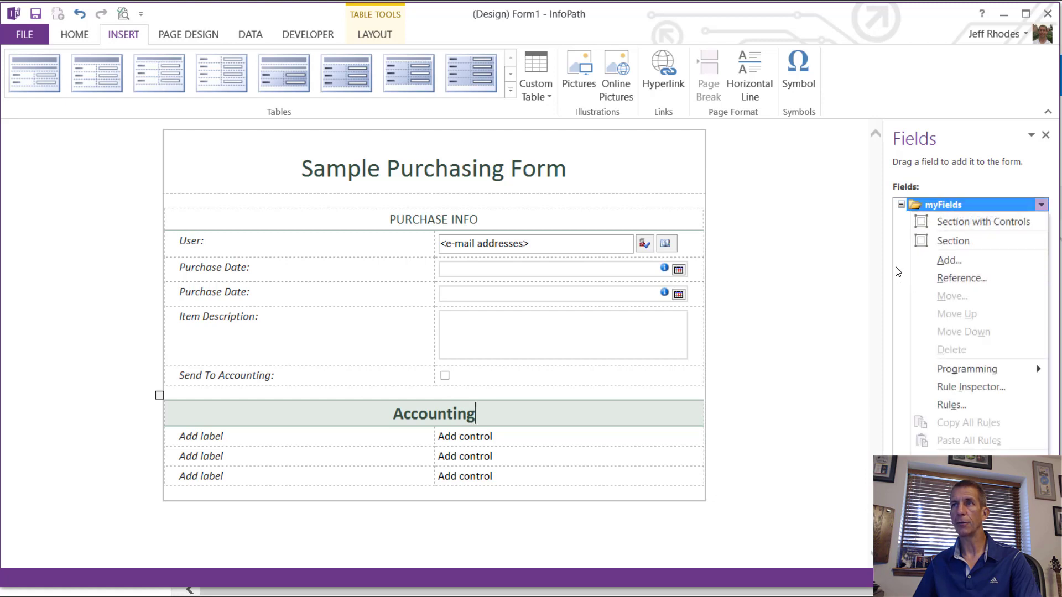
pyautogui.click(942, 263)
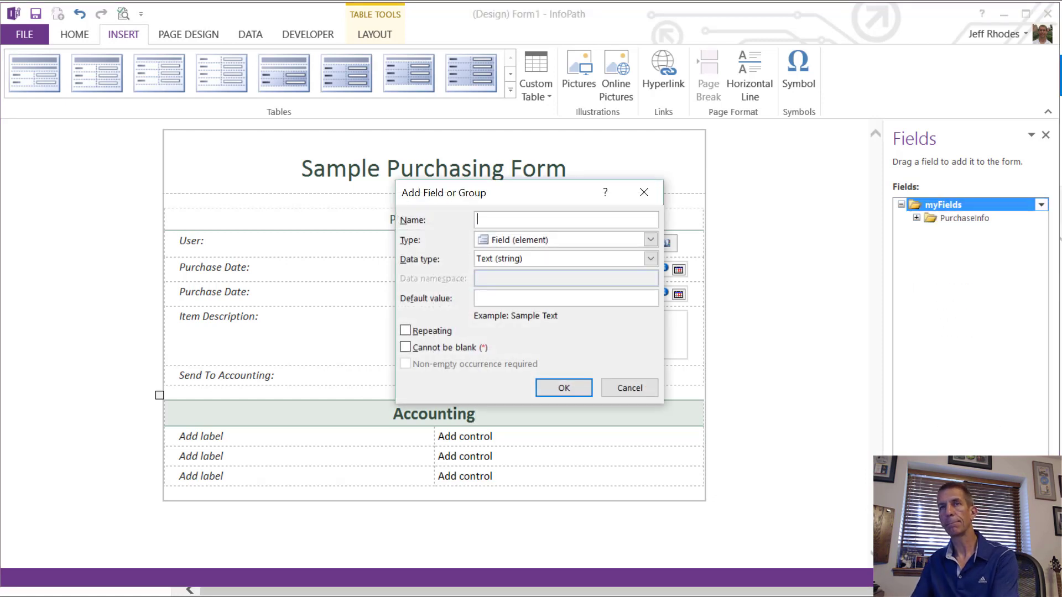
pyautogui.write('Gro')
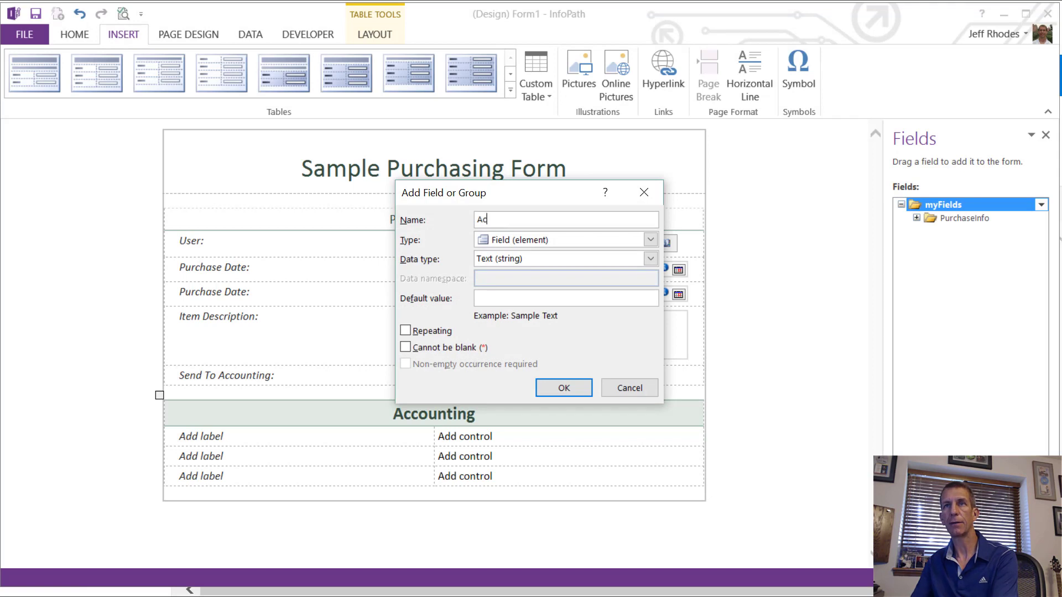
pyautogui.write('Accounting')
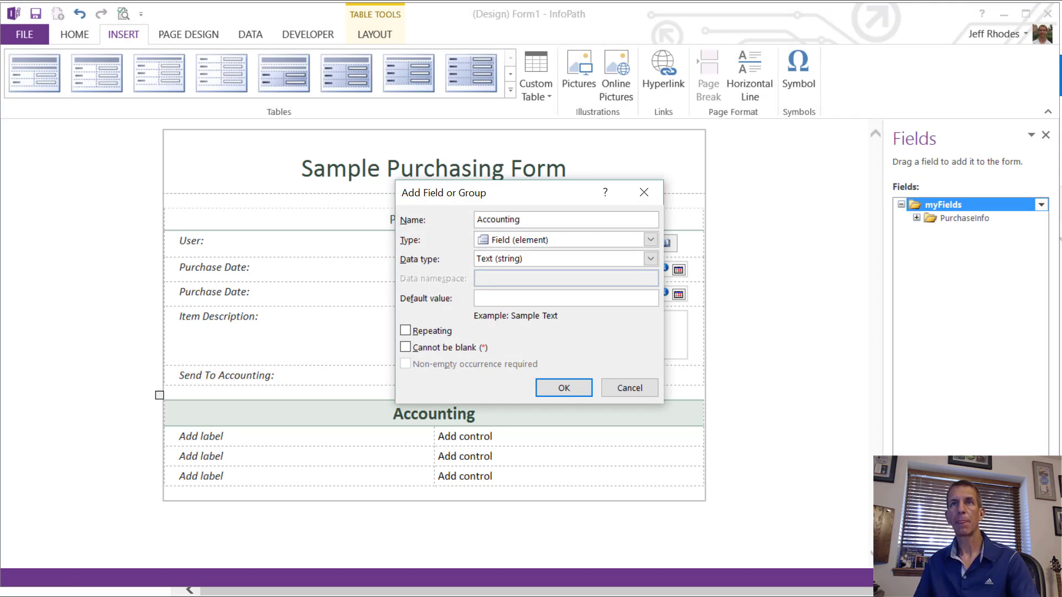
pyautogui.click(651, 240)
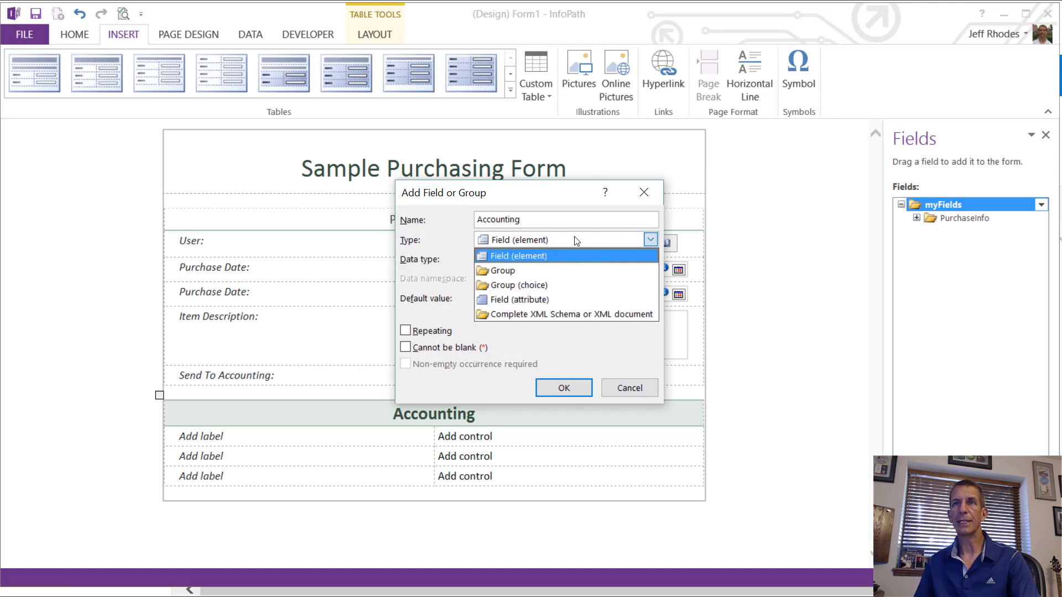
pyautogui.click(526, 271)
pyautogui.click(565, 386)
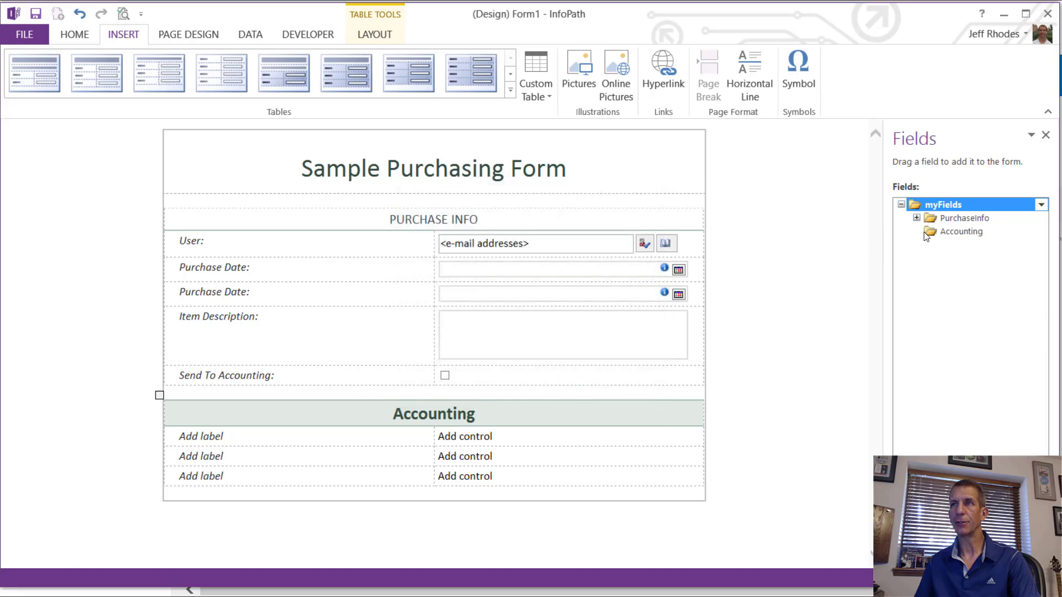
# Step: Add a True/False (boolean) field named ApprovedByAccounting inside the Accounting group
pyautogui.click(947, 236)
pyautogui.rightClick(947, 237)
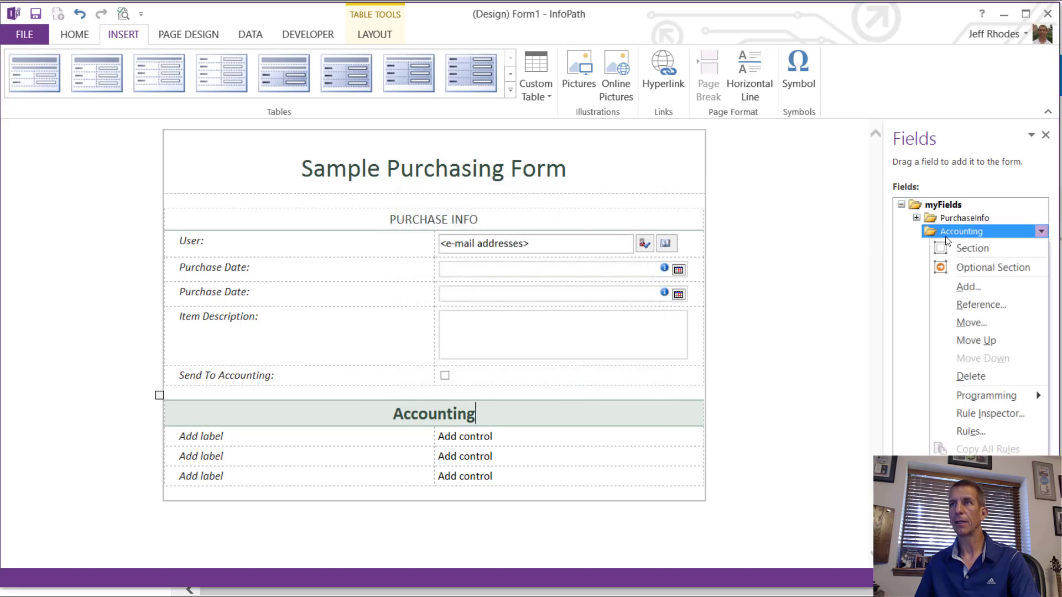
pyautogui.click(965, 288)
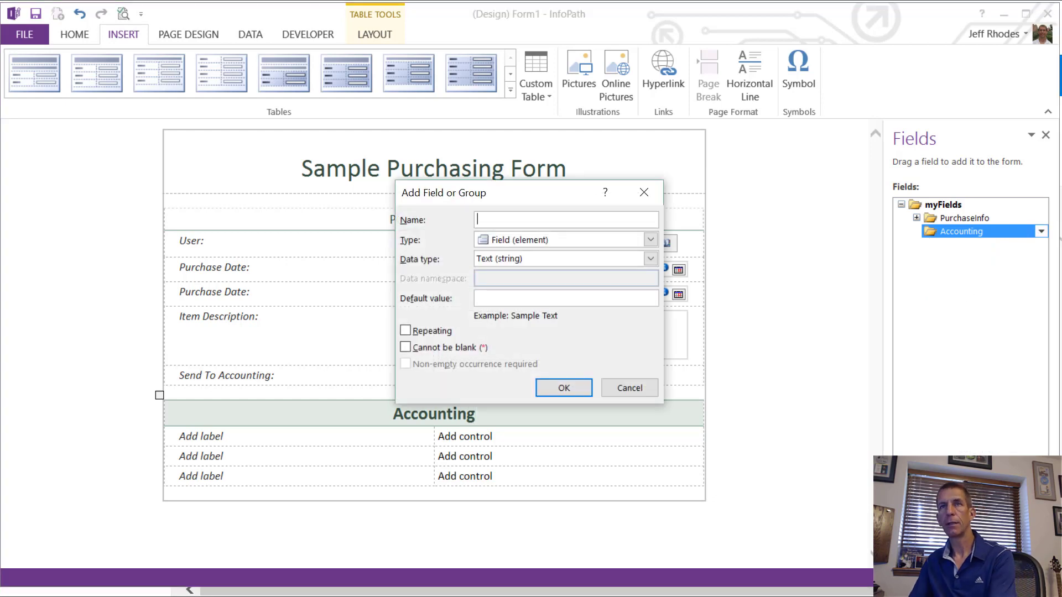
pyautogui.write('ApprovedBy')
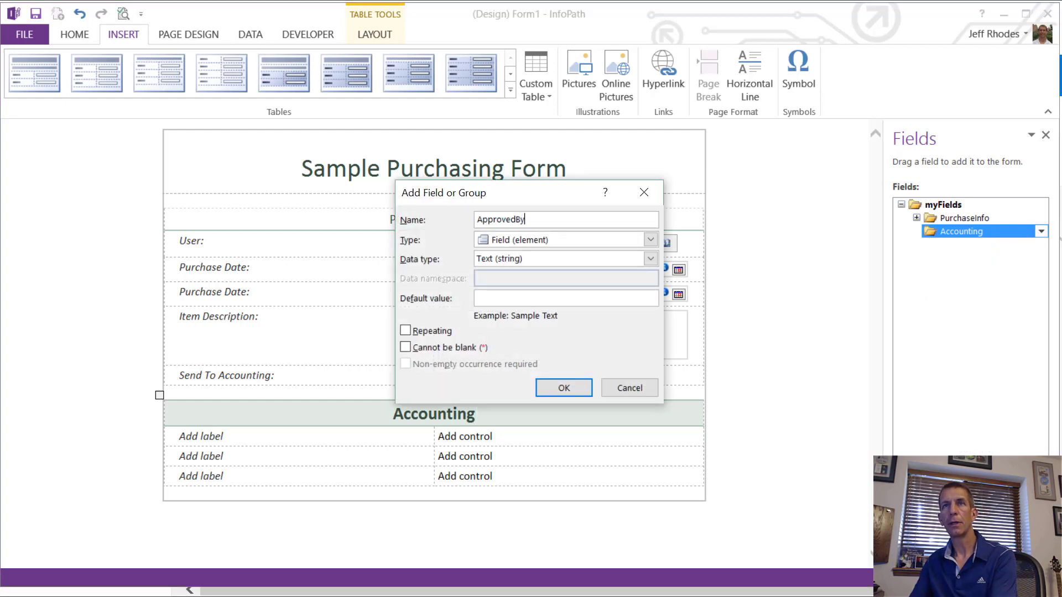
pyautogui.write('Accounting')
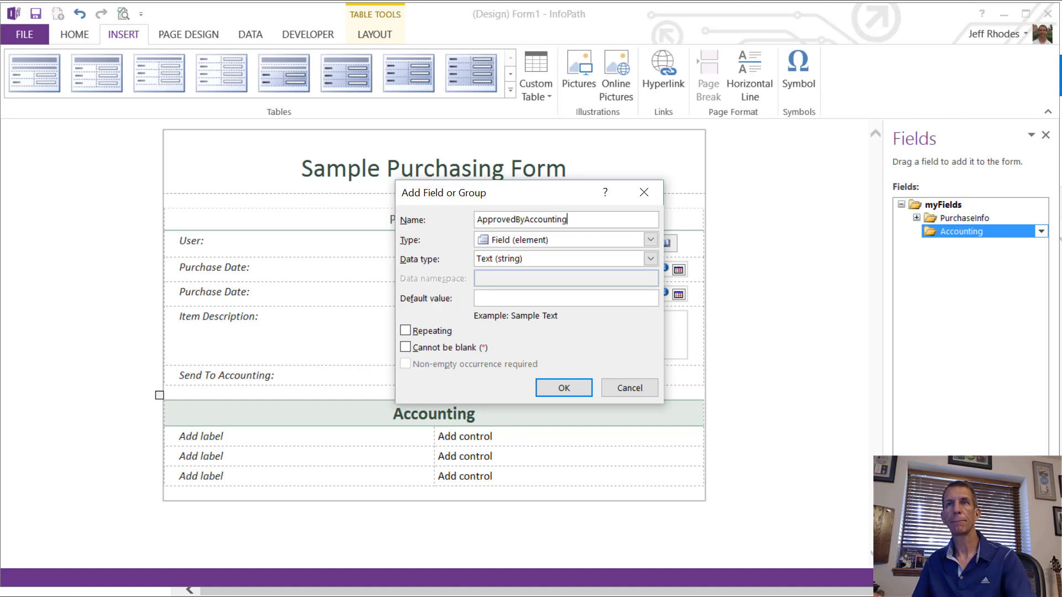
pyautogui.click(587, 242)
pyautogui.click(552, 254)
pyautogui.click(553, 261)
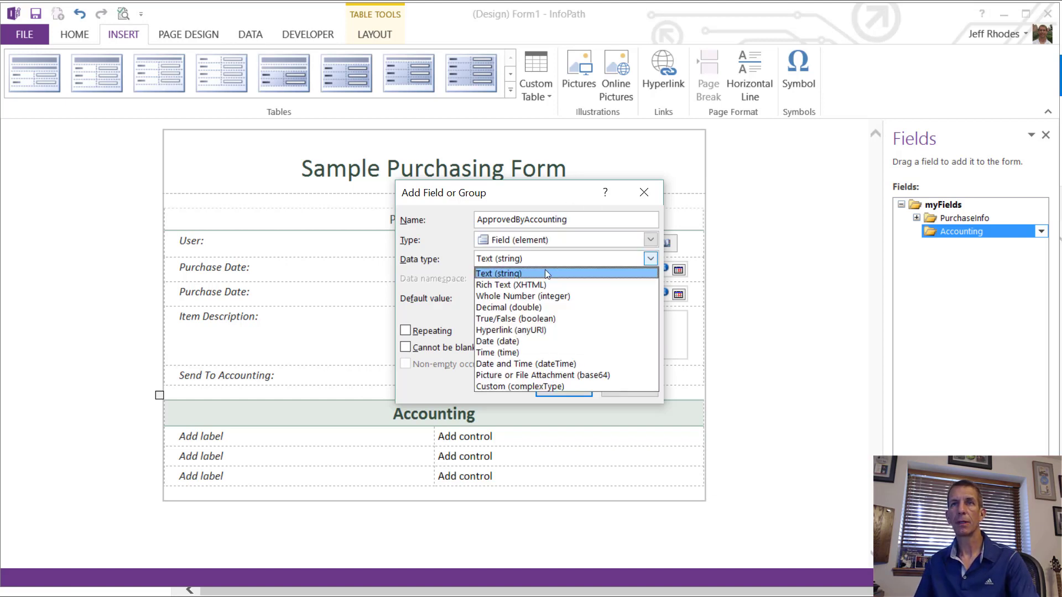
pyautogui.click(533, 318)
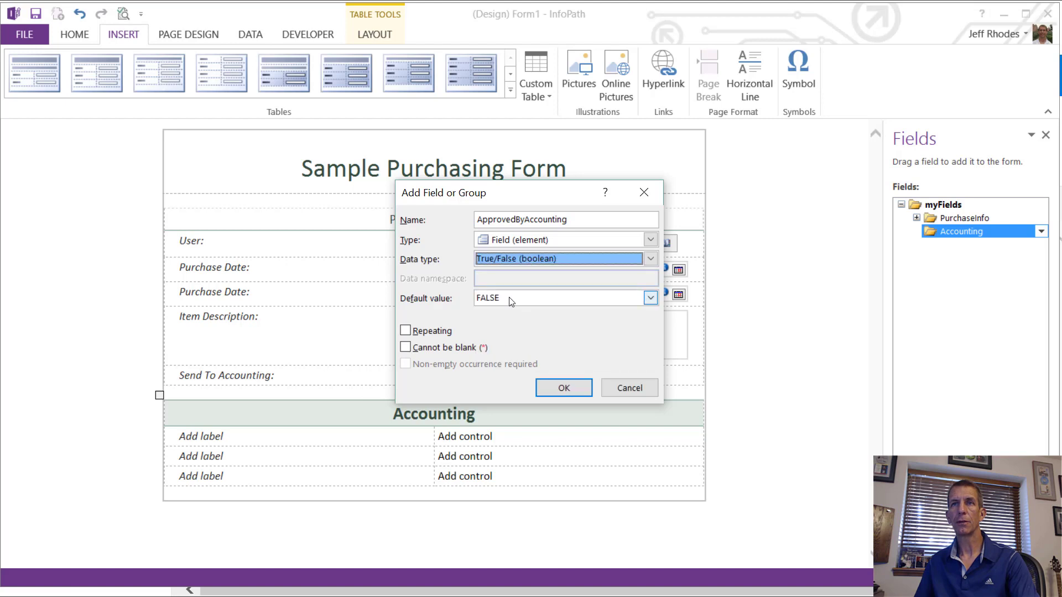
pyautogui.click(541, 395)
# Step: Add a text field named AccountingApprovedBy to the Accounting group
pyautogui.rightClick(946, 231)
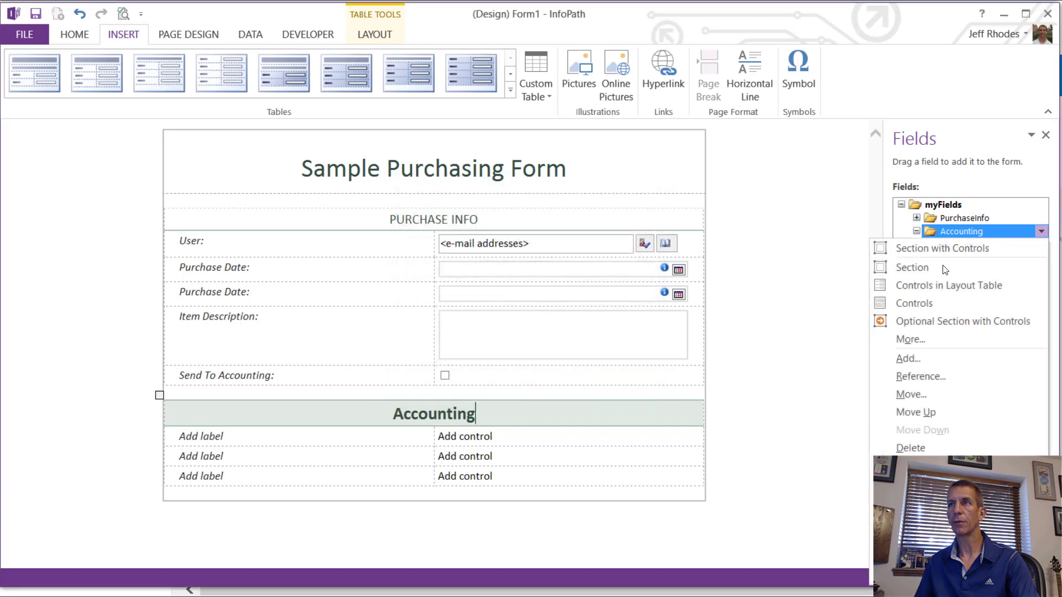
pyautogui.click(934, 356)
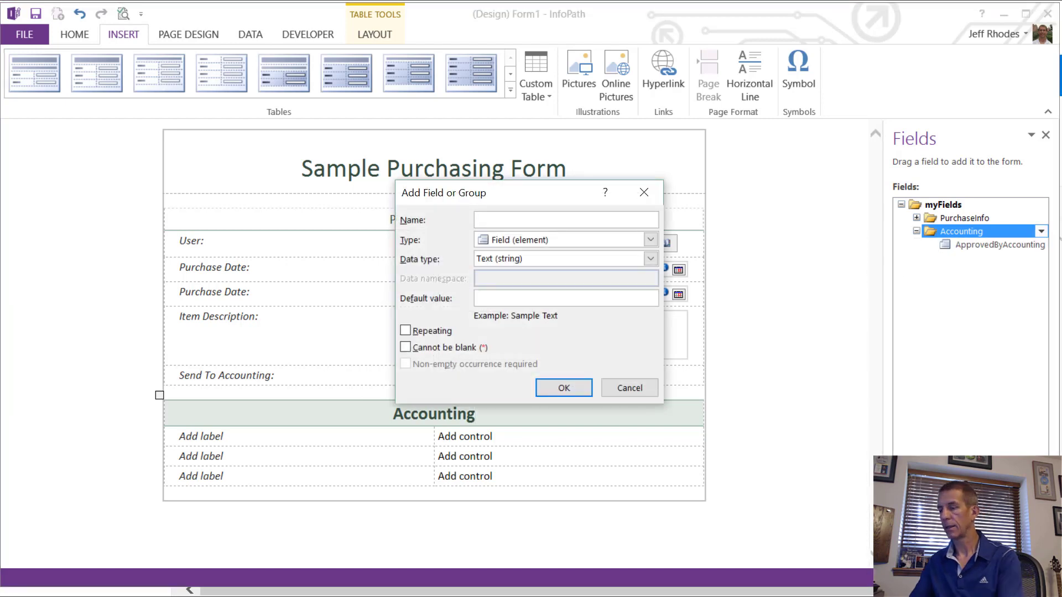
pyautogui.write('Accountin')
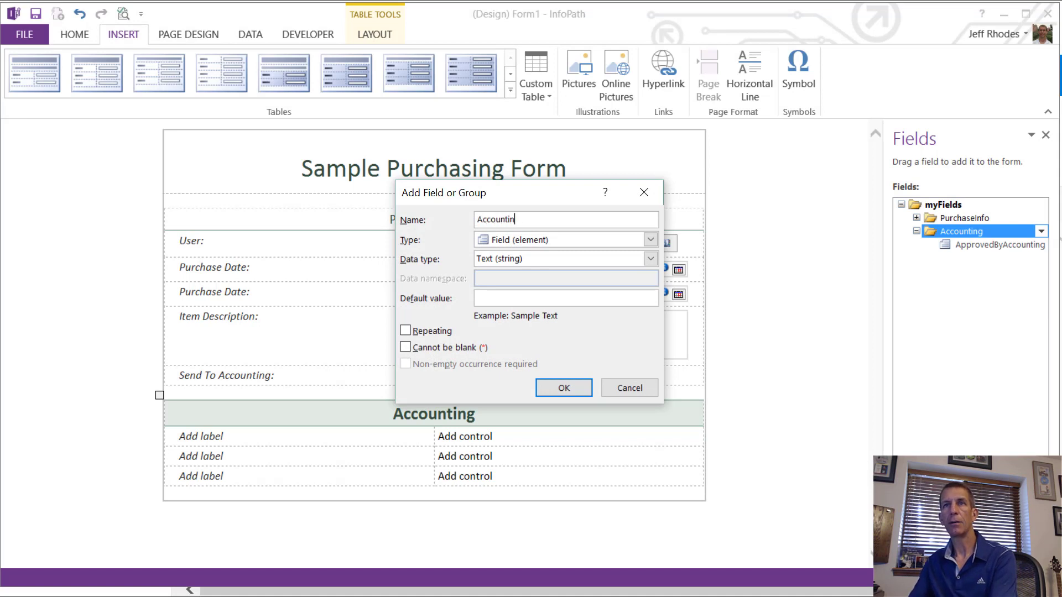
pyautogui.write('gApprovedBy')
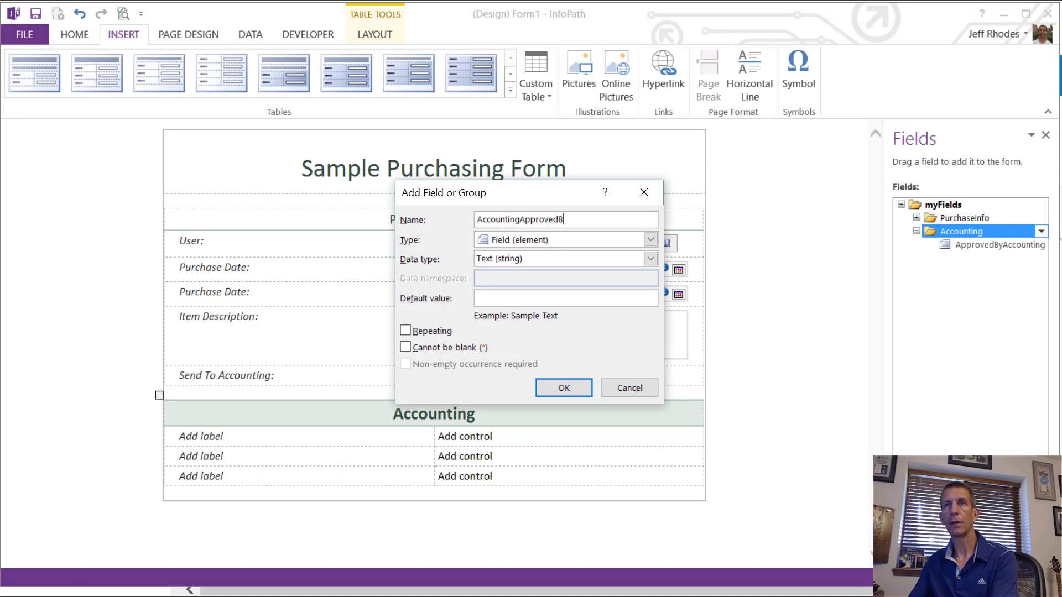
pyautogui.click(564, 388)
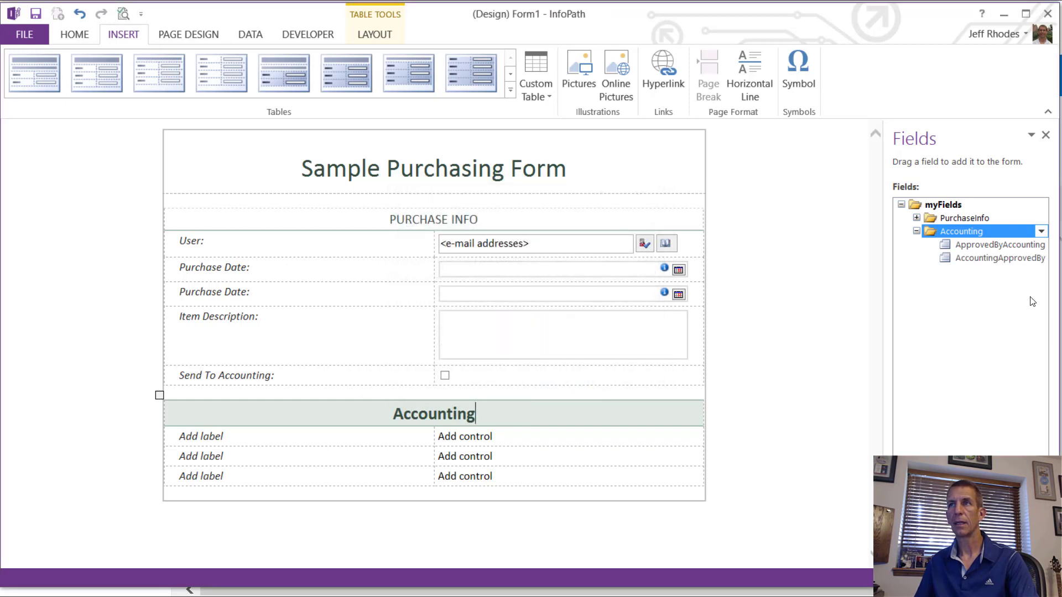
# Step: Place both Accounting fields in the table and make AccountingApprovedBy a Drop-Down List Box
pyautogui.moveTo(987, 244); pyautogui.dragTo(455, 436)
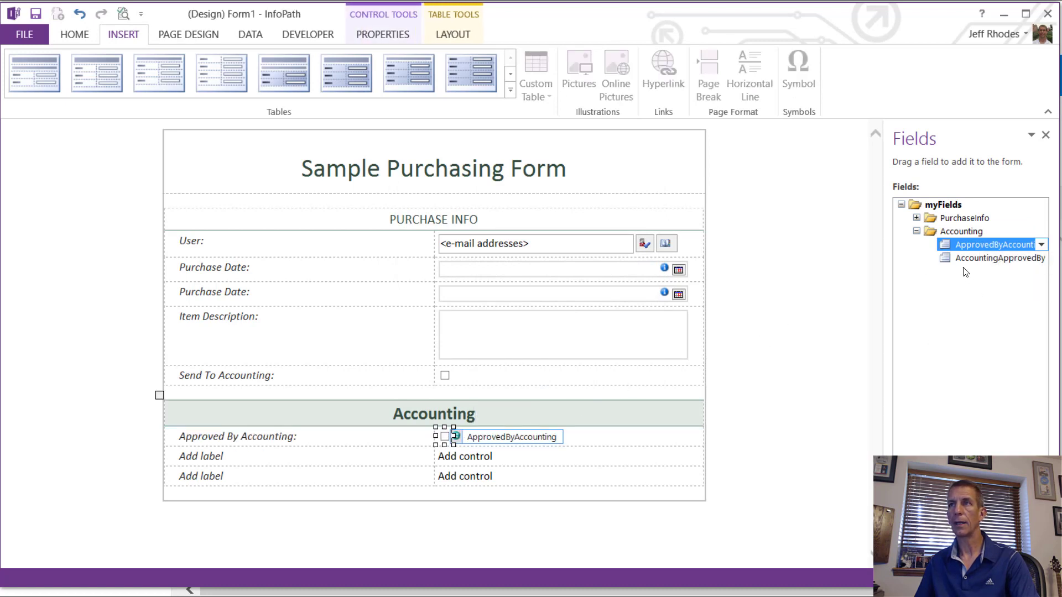
pyautogui.moveTo(959, 258); pyautogui.dragTo(426, 467)
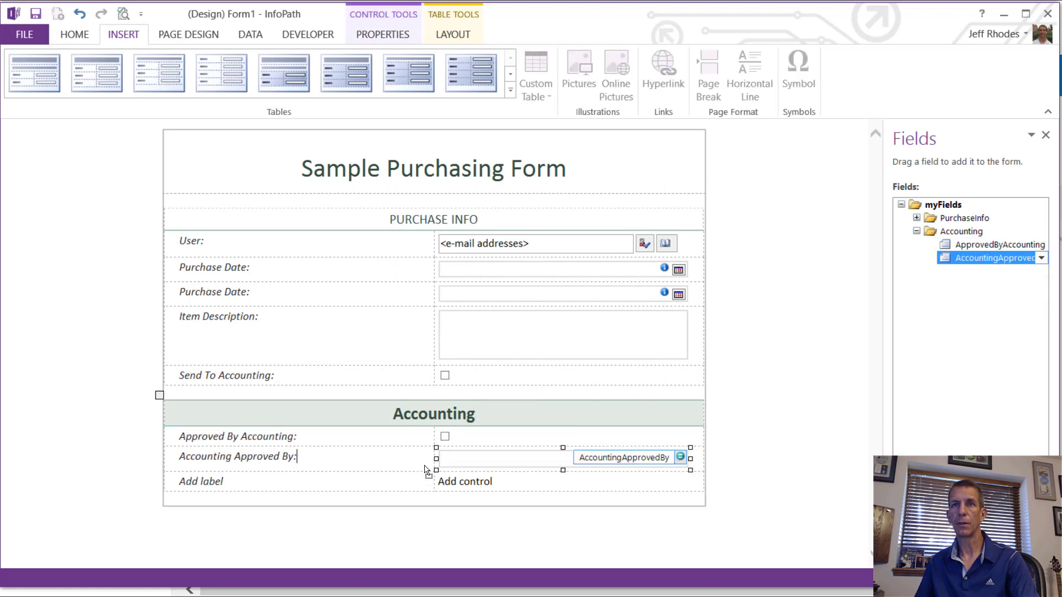
pyautogui.rightClick(510, 462)
pyautogui.moveTo(581, 424)
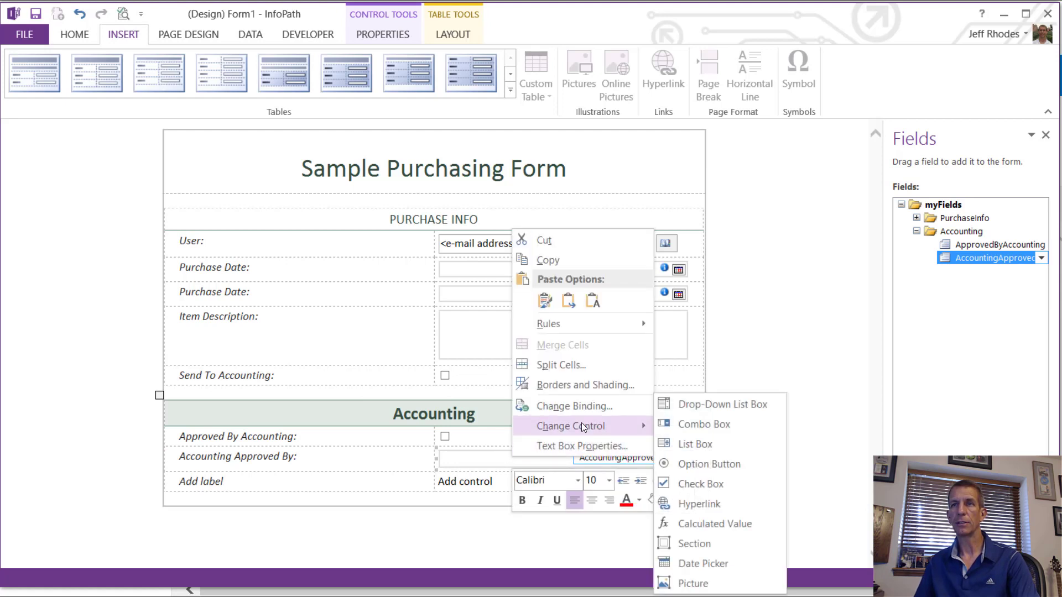
pyautogui.click(694, 407)
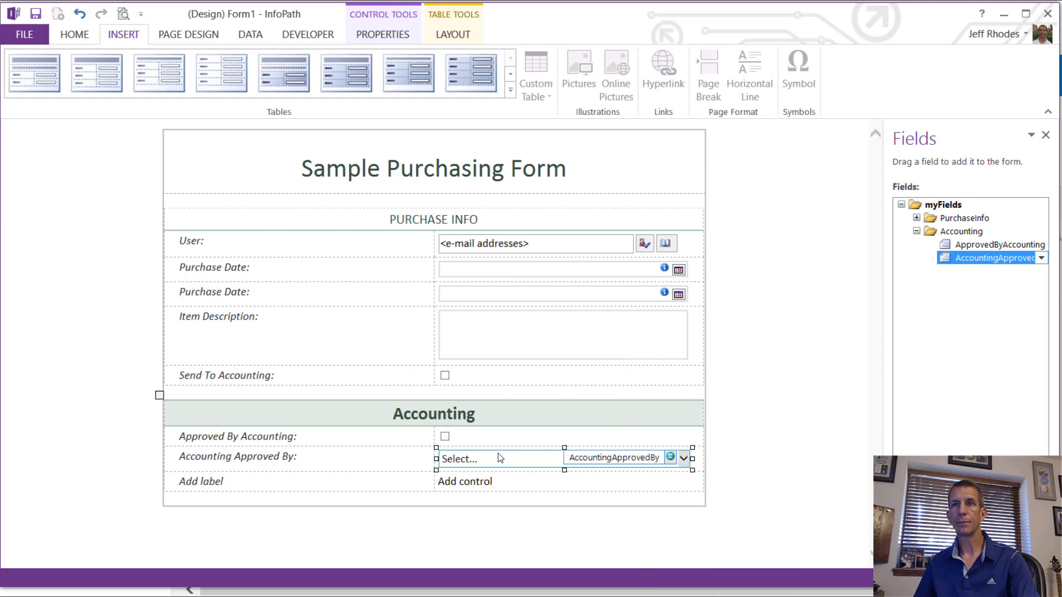
# Step: Delete the empty last Accounting table row and minimize InfoPath to view the AccountingUsers list
pyautogui.click(278, 489)
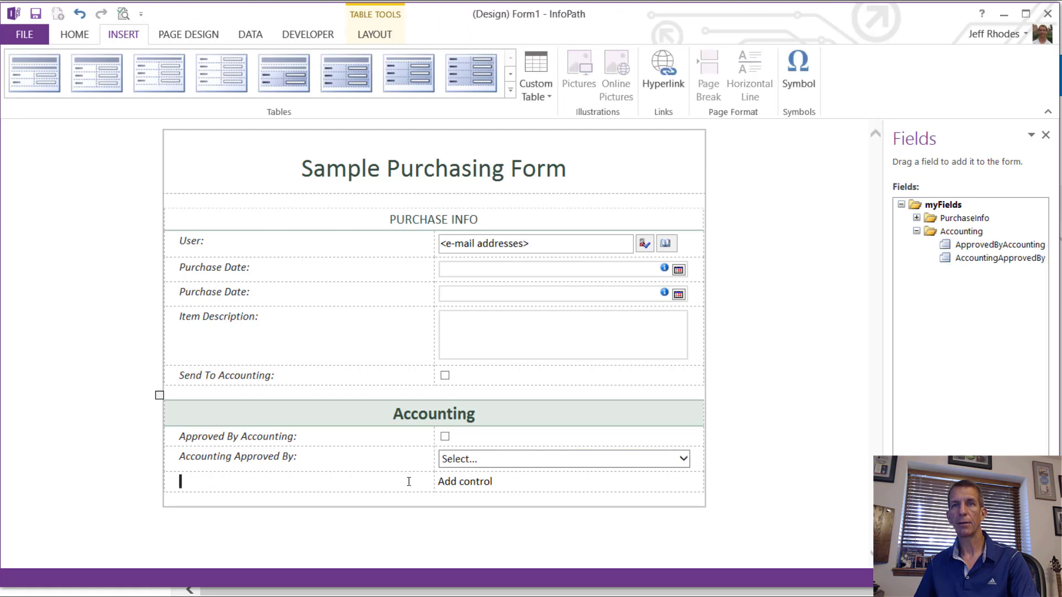
pyautogui.moveTo(280, 485); pyautogui.dragTo(498, 483)
pyautogui.rightClick(499, 484)
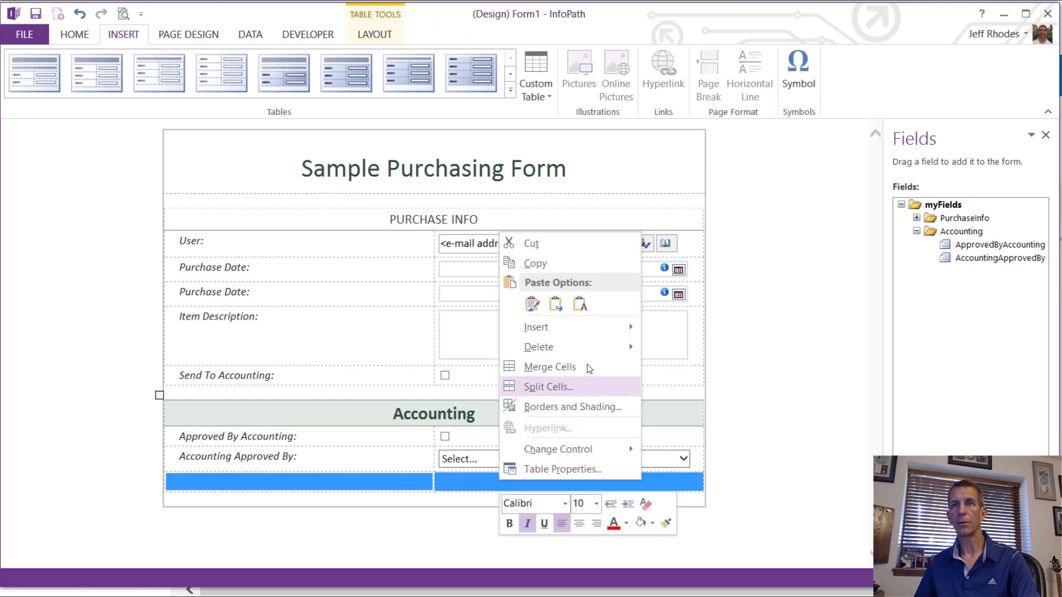
pyautogui.moveTo(588, 347)
pyautogui.click(674, 389)
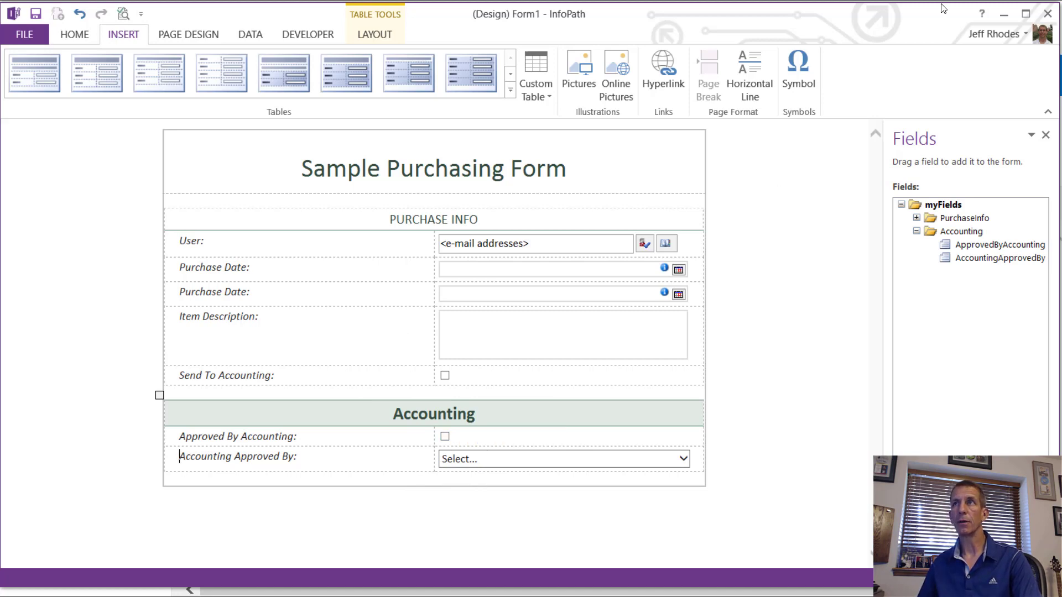
pyautogui.click(1002, 17)
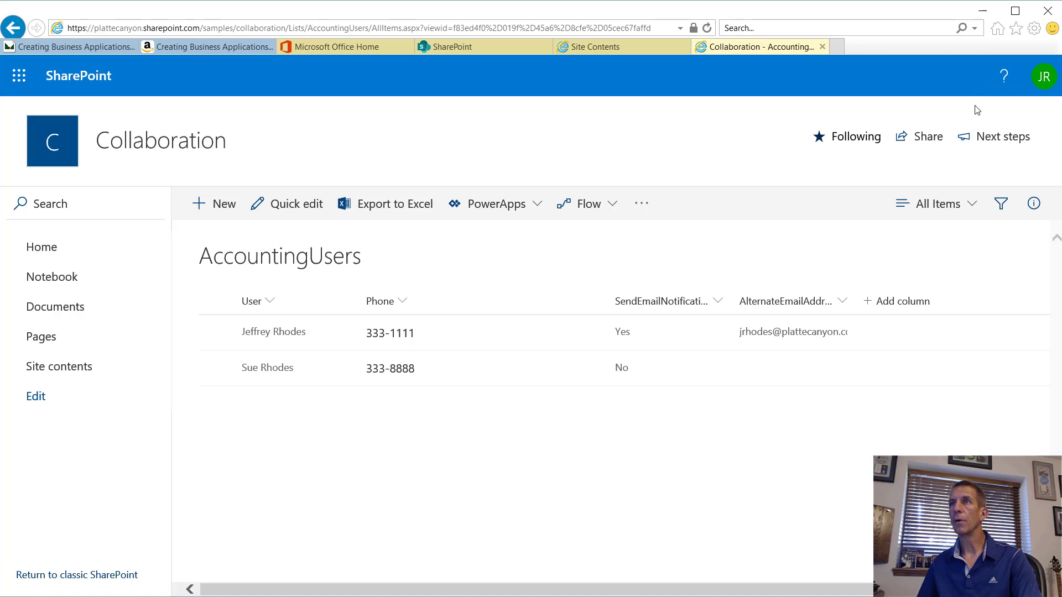
pyautogui.click(974, 205)
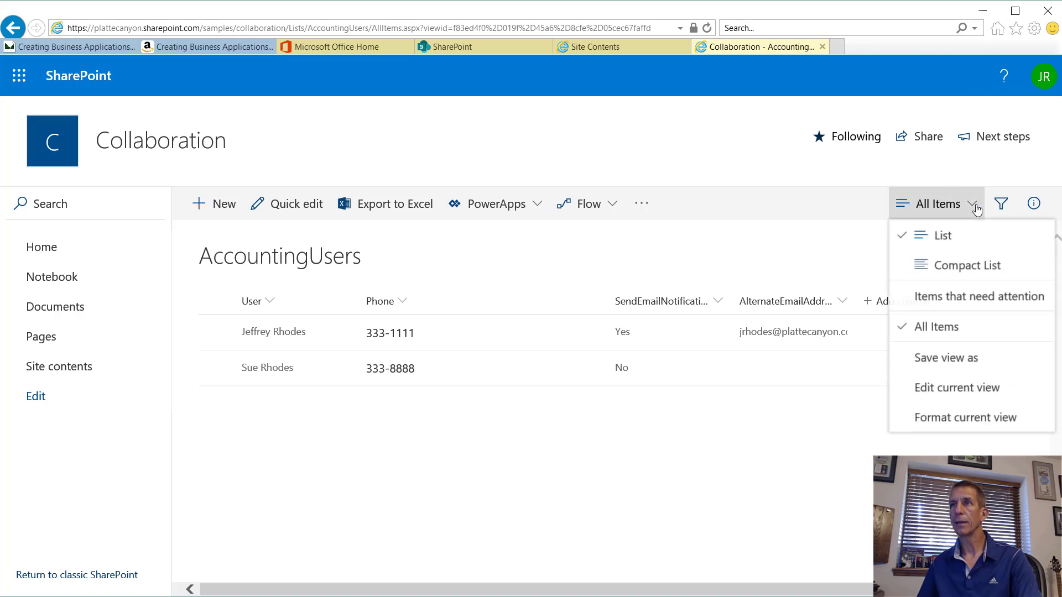
pyautogui.click(849, 162)
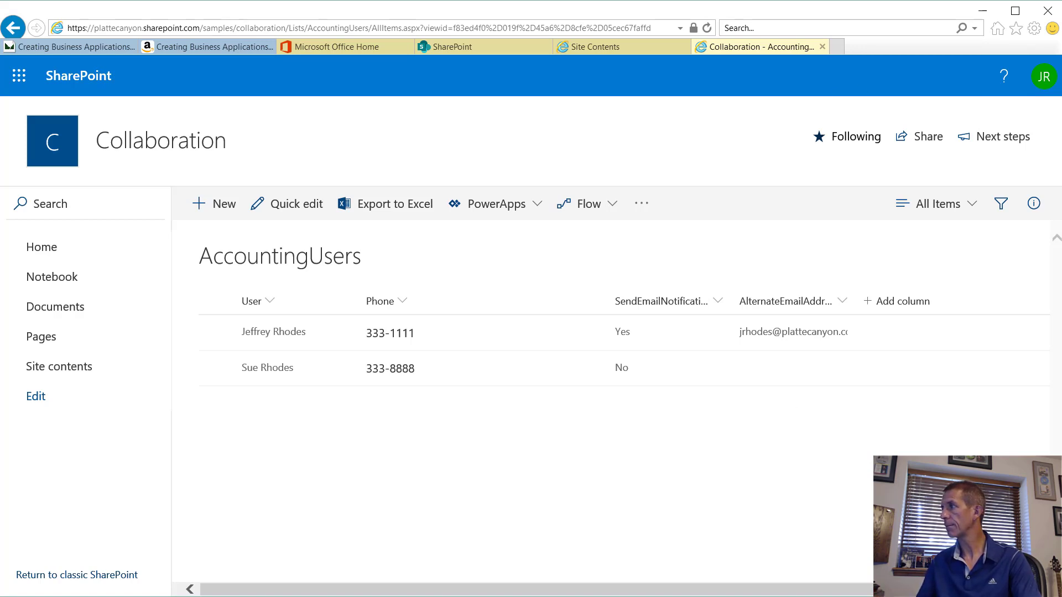
pyautogui.hotkey('alt', 'Tab')
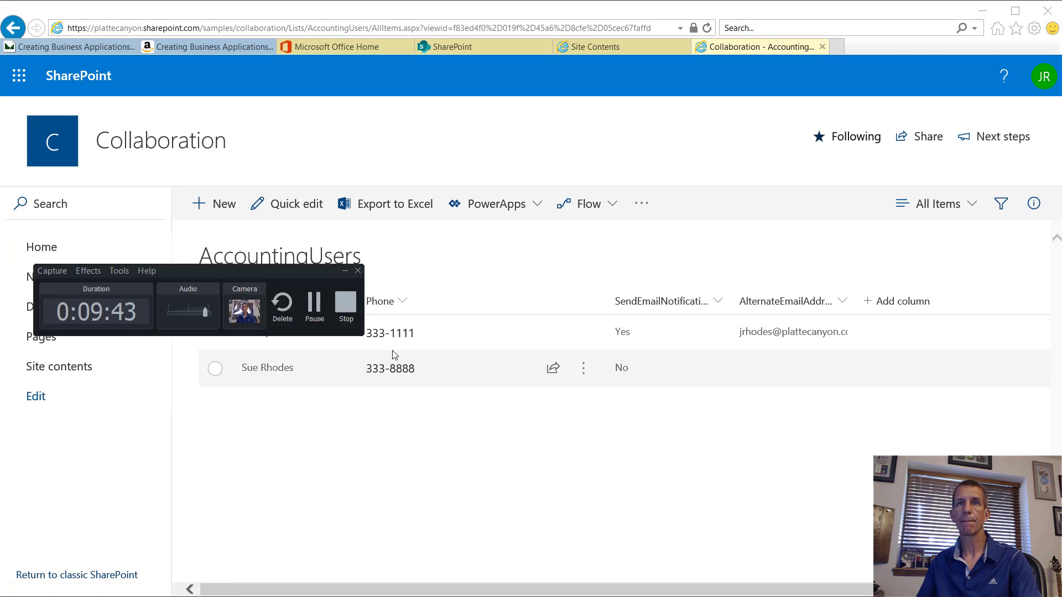
pyautogui.click(313, 302)
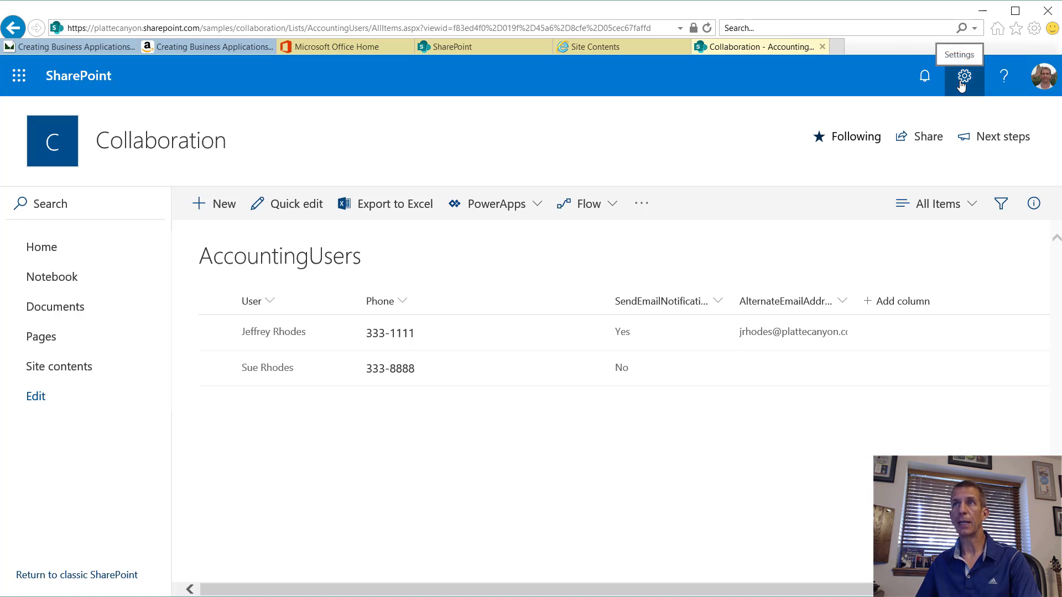
# Step: In AccountingUsers list settings, set the User column's Show field to Account, then return to the list
pyautogui.click(961, 83)
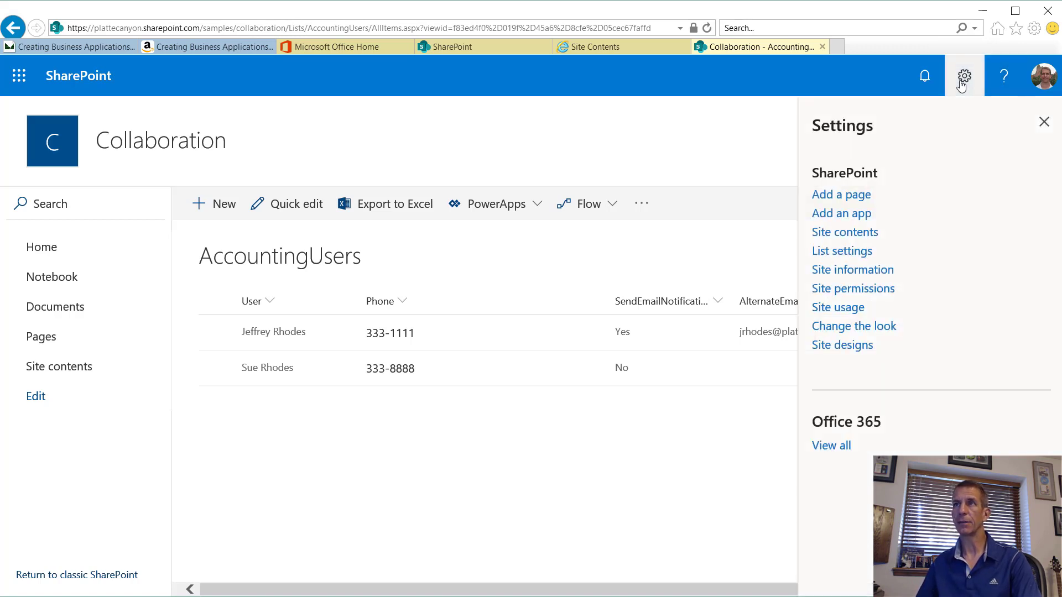
pyautogui.click(845, 251)
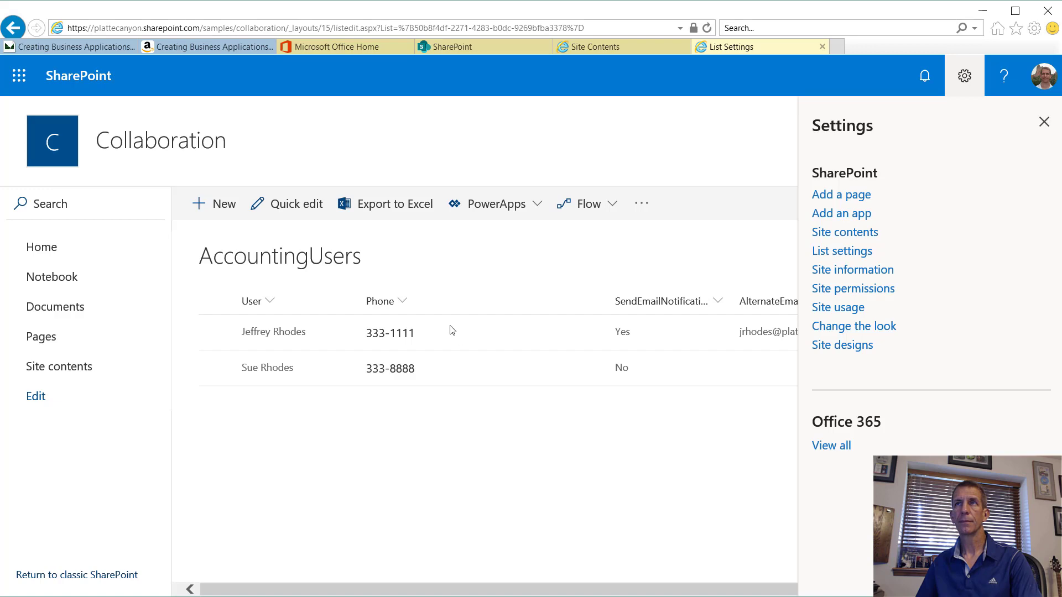
pyautogui.scroll(-4, 376, 365)
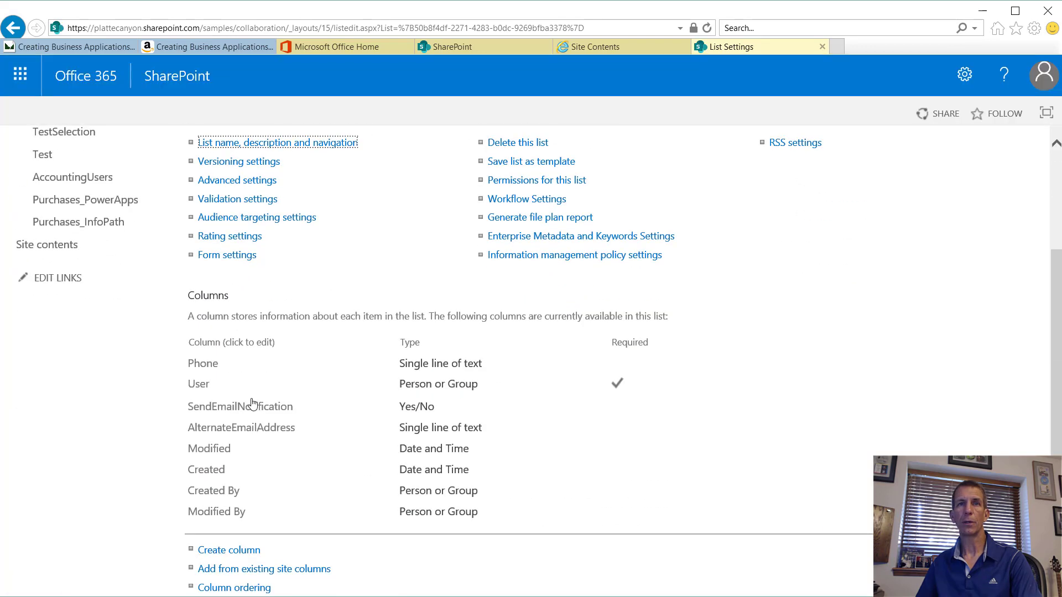
pyautogui.click(203, 388)
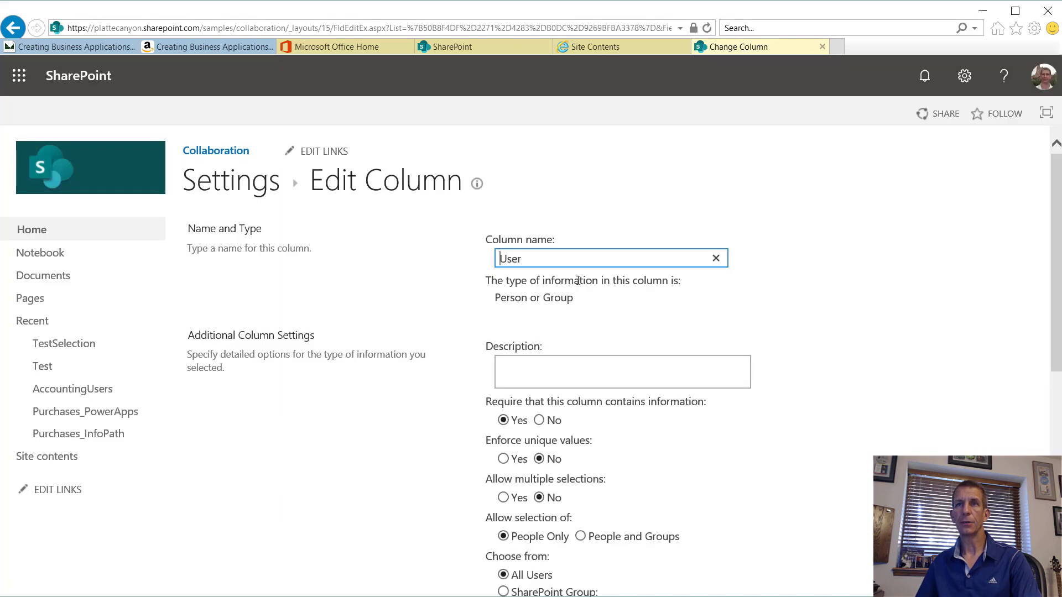
pyautogui.scroll(-1, 539, 346)
pyautogui.scroll(-2, 606, 450)
pyautogui.scroll(-2, 606, 450)
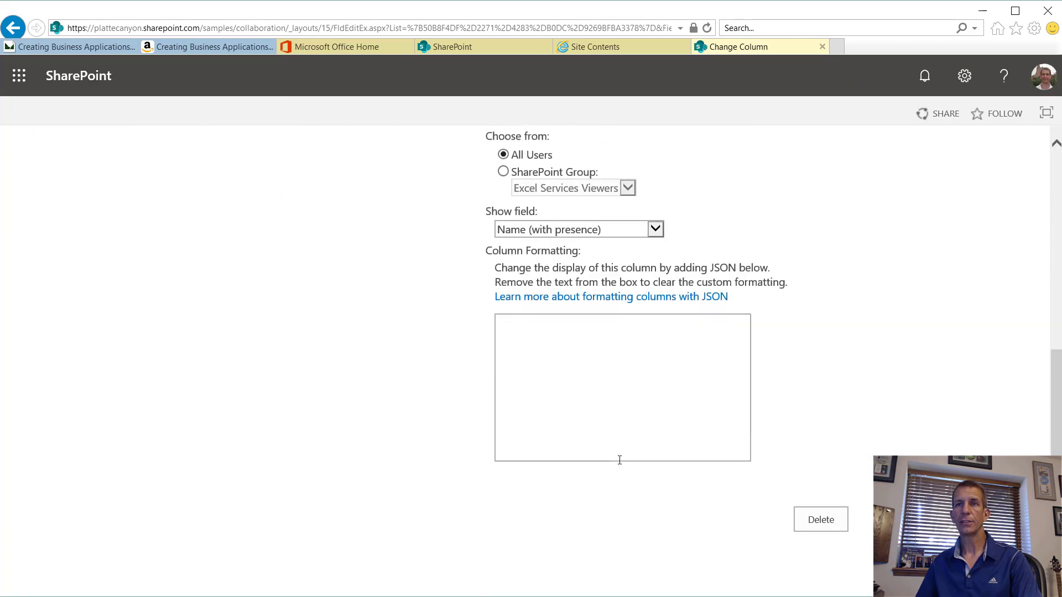
pyautogui.click(578, 230)
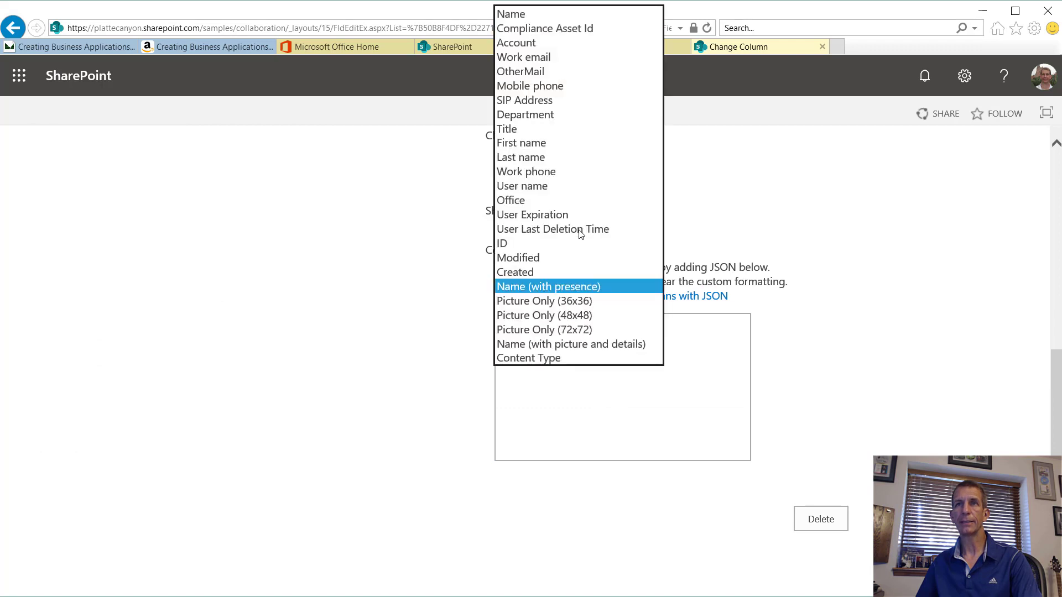
pyautogui.click(523, 43)
pyautogui.click(903, 520)
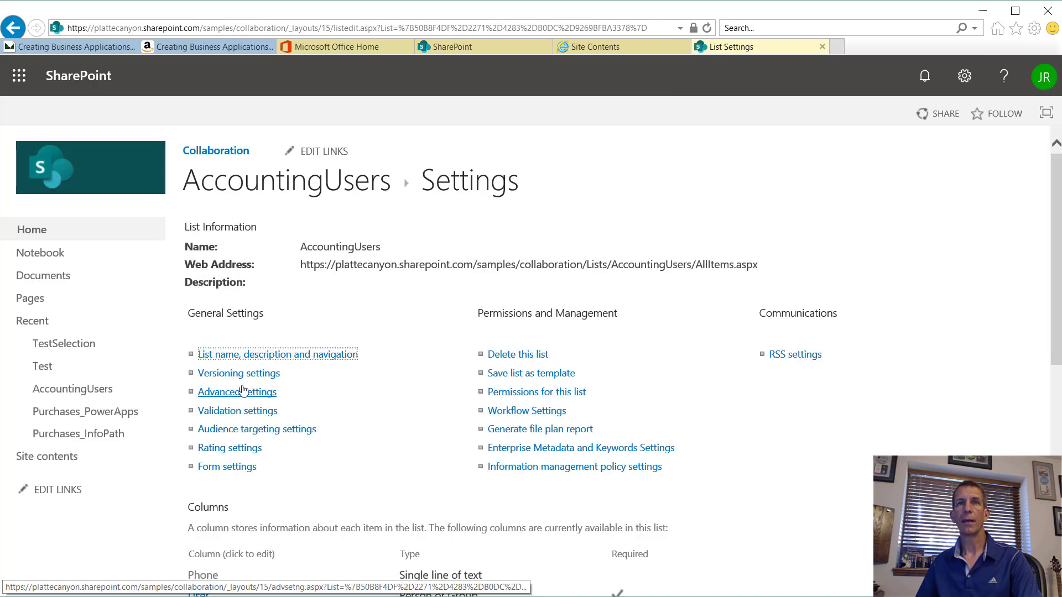
pyautogui.click(250, 189)
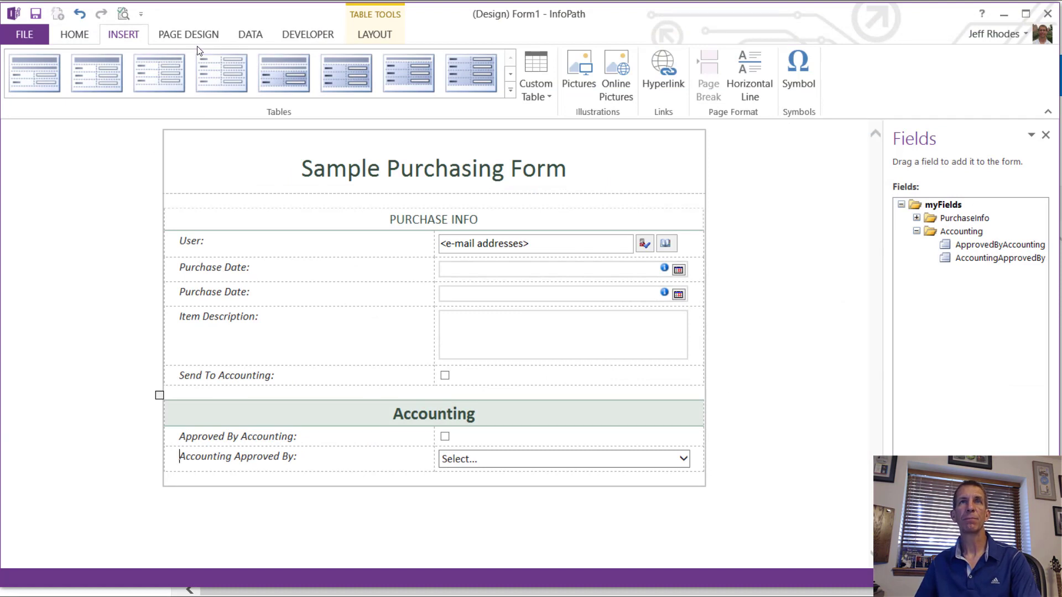
# Step: Start a new receive-data connection using a SharePoint list as the source
pyautogui.click(252, 36)
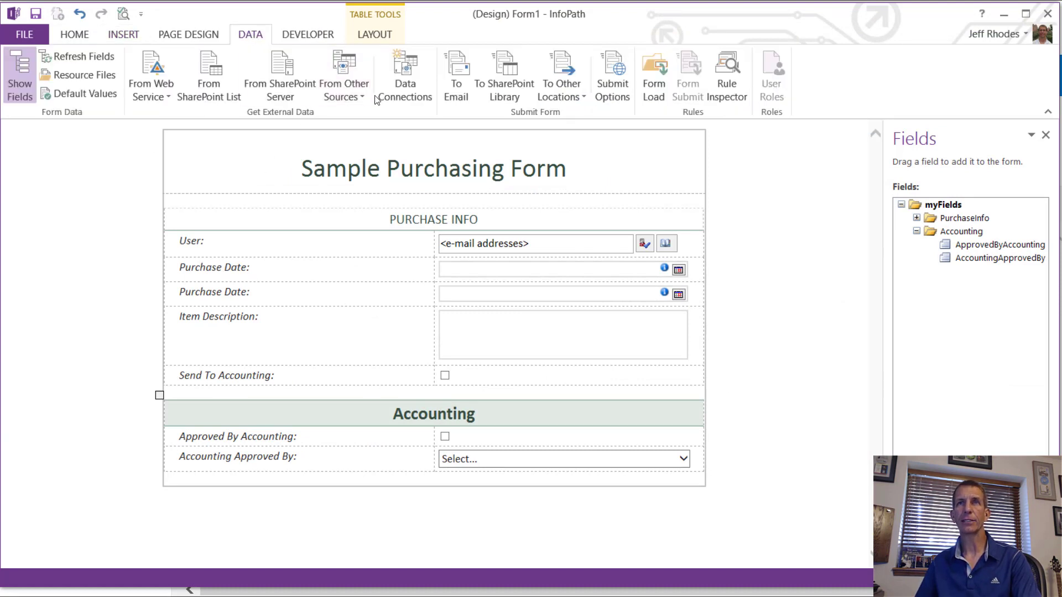
pyautogui.click(396, 85)
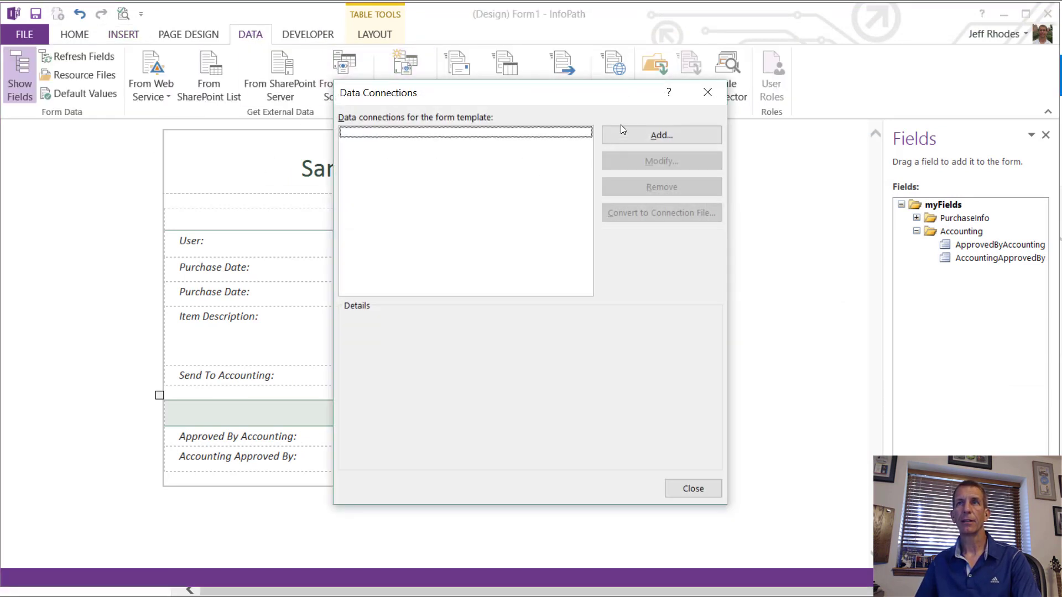
pyautogui.click(643, 131)
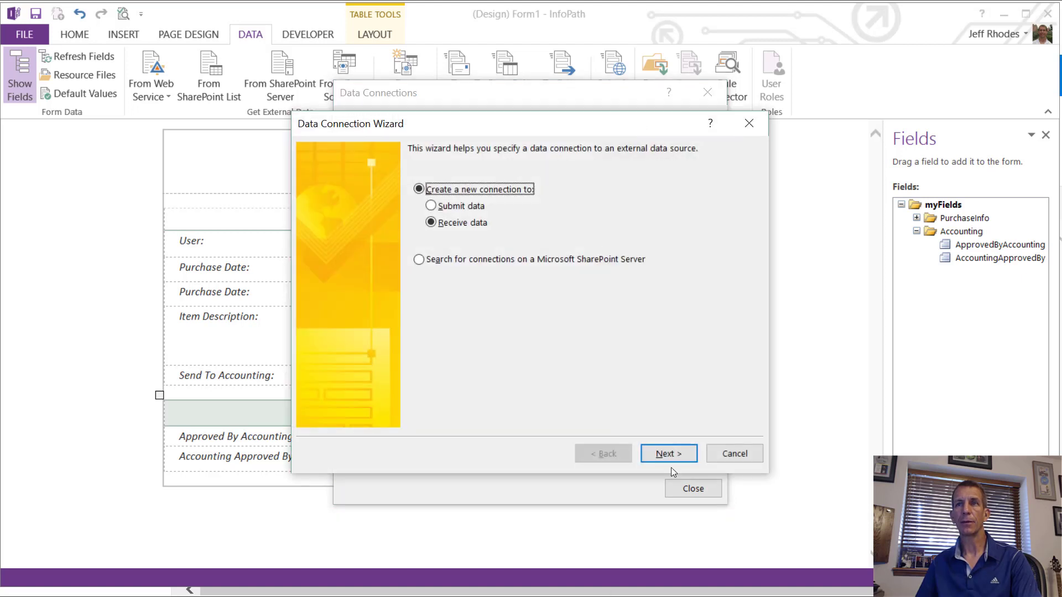
pyautogui.click(668, 454)
pyautogui.hotkey('alt', 's')
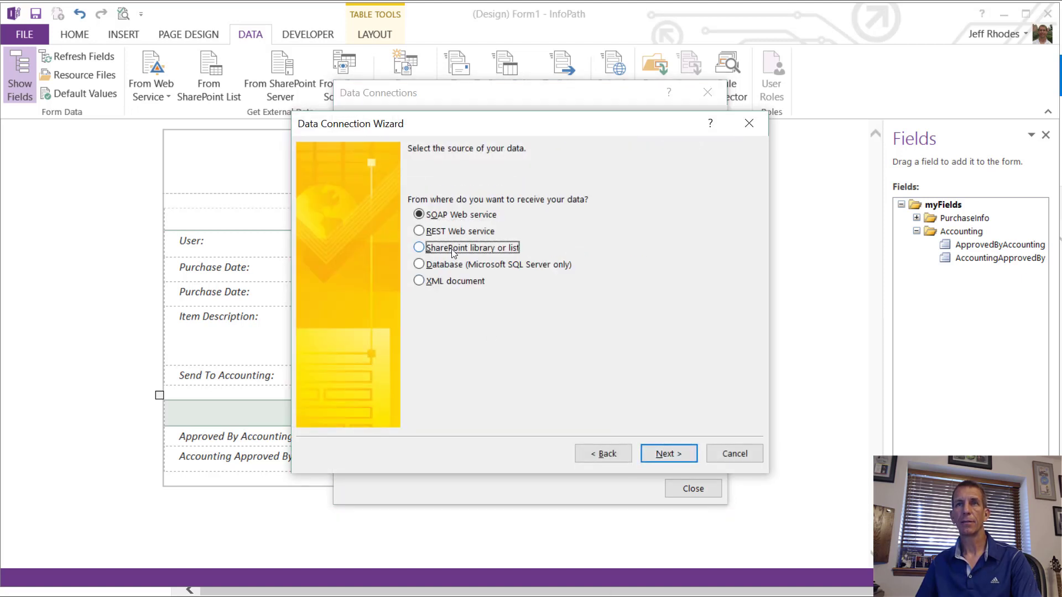
pyautogui.click(669, 454)
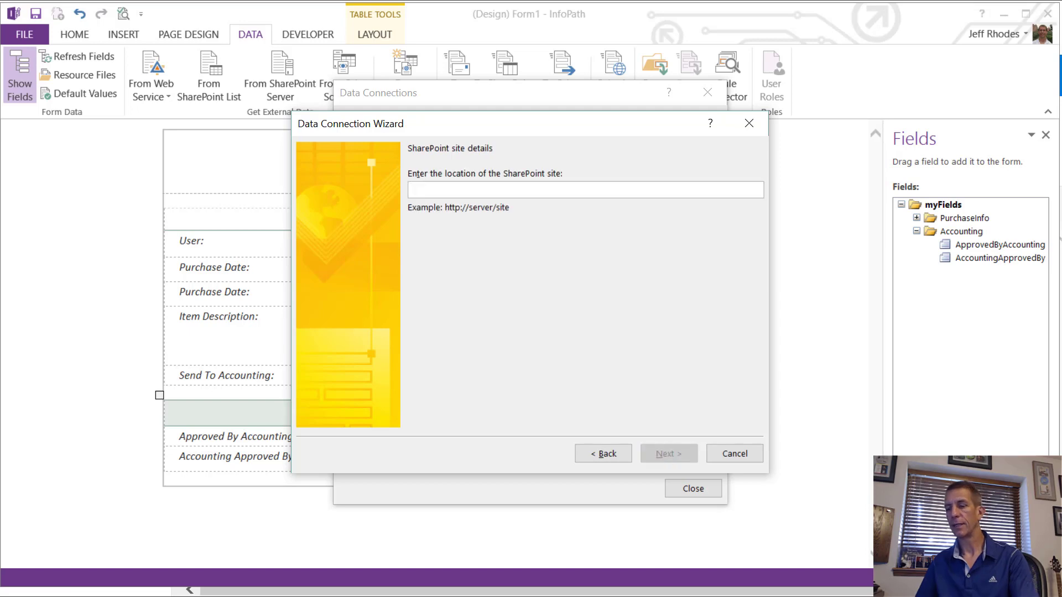
# Step: Copy the collaboration site address from the browser and enter it as the connection location
pyautogui.hotkey('alt', 'Tab')
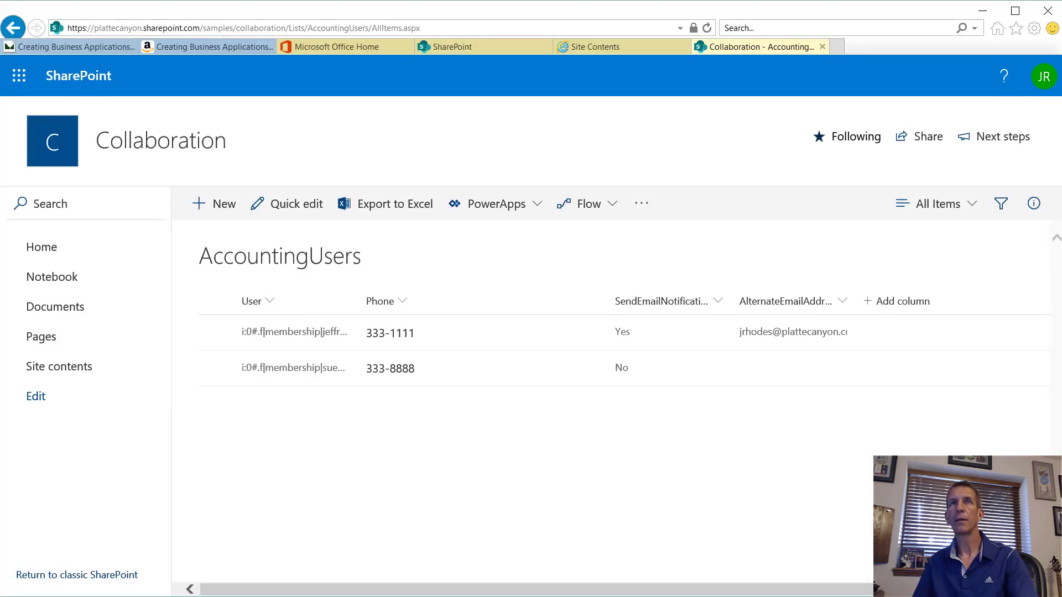
pyautogui.click(291, 30)
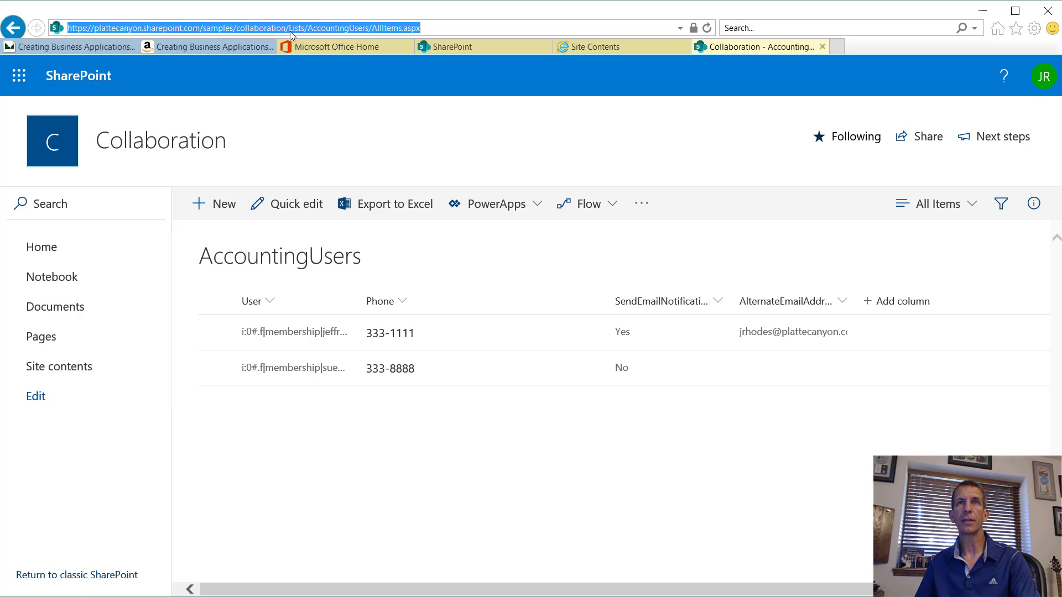
pyautogui.click(287, 29)
pyautogui.hotkey('shift', 'Home')
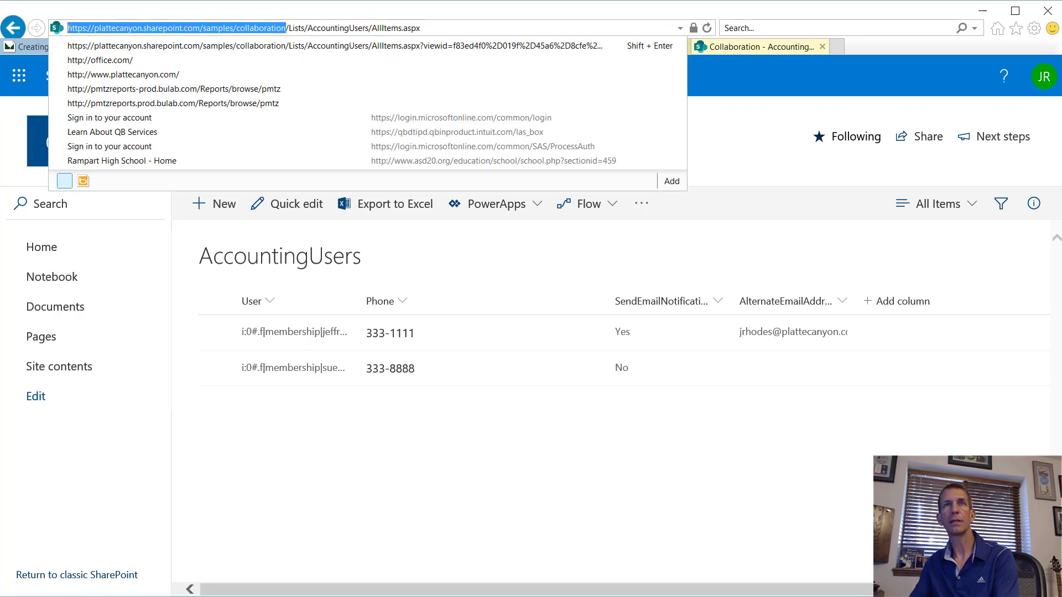
pyautogui.hotkey('ctrl', 'c')
pyautogui.hotkey('alt', 'Tab')
pyautogui.hotkey('ctrl', 'v')
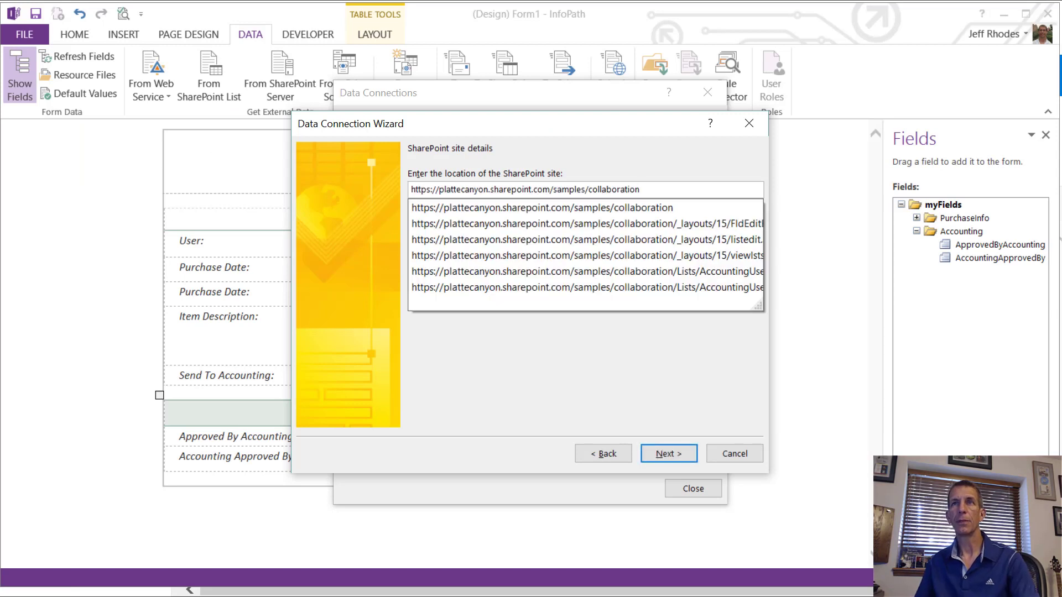
pyautogui.click(673, 456)
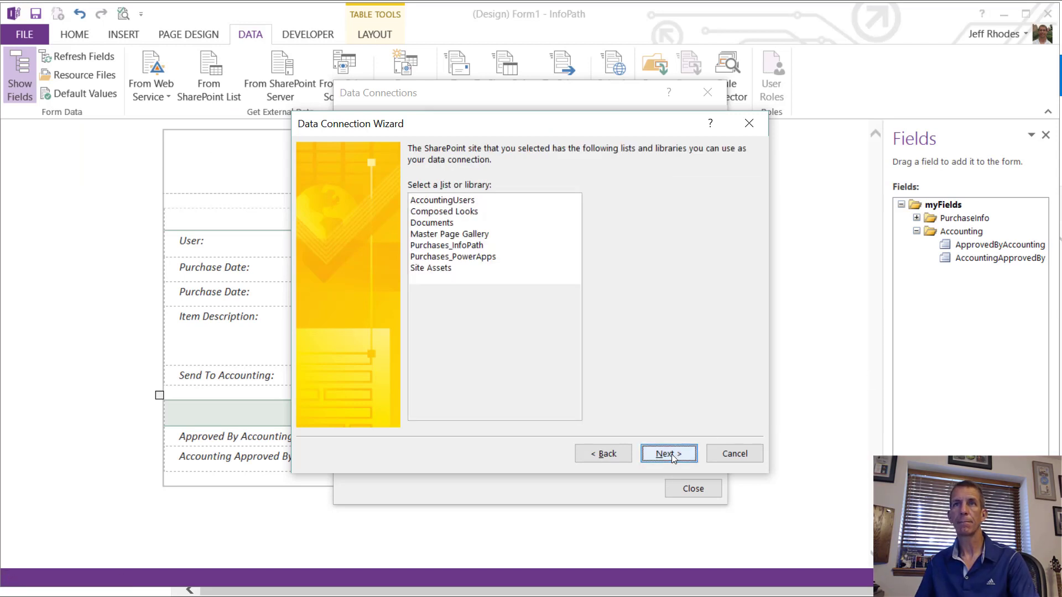
# Step: Choose the AccountingUsers list, sort by User, and finish the AccountingUsers connection
pyautogui.click(442, 200)
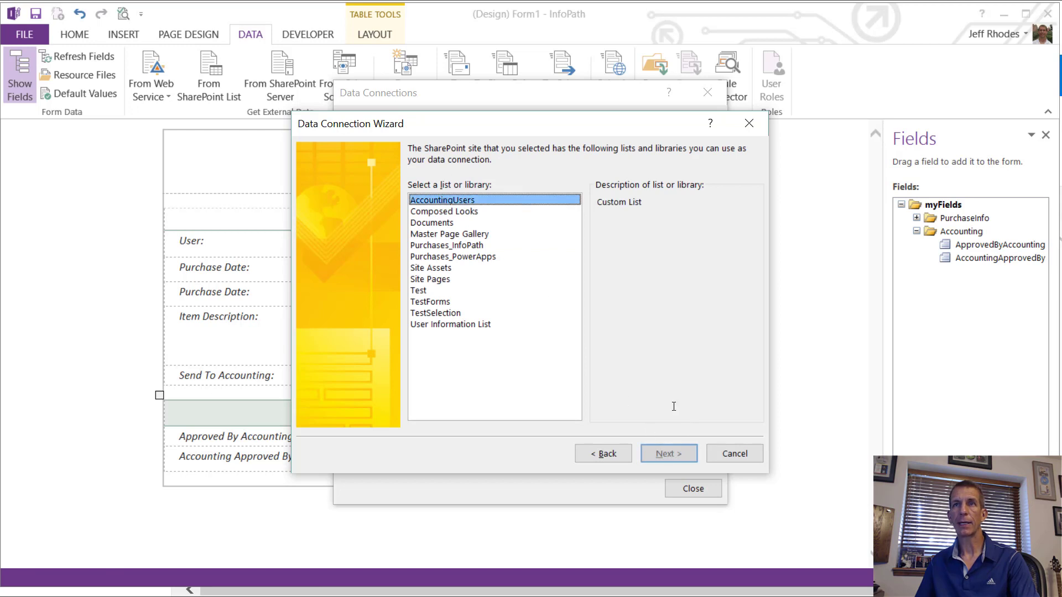
pyautogui.click(685, 459)
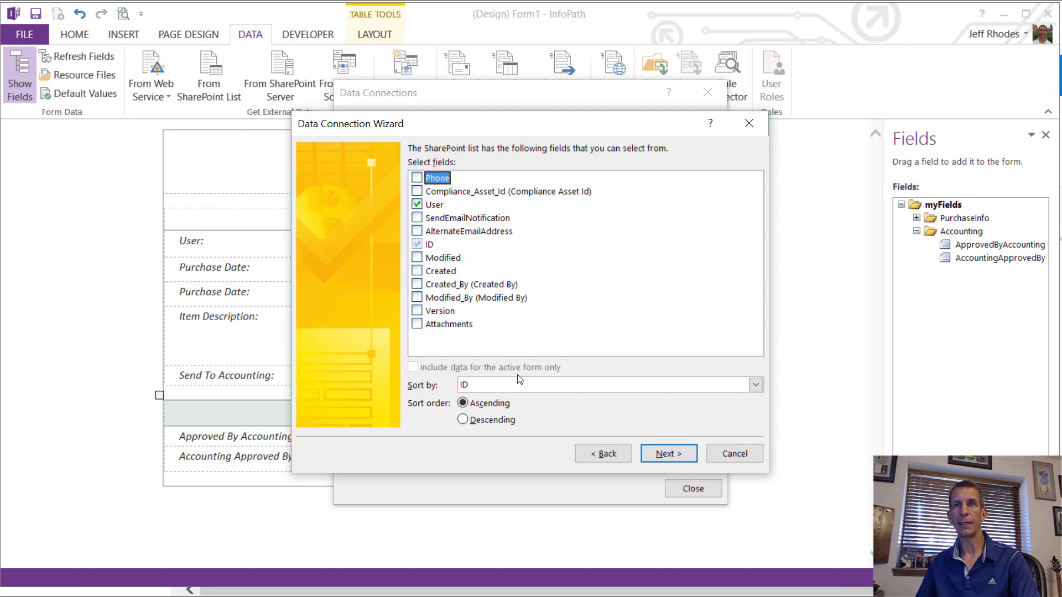
pyautogui.click(525, 386)
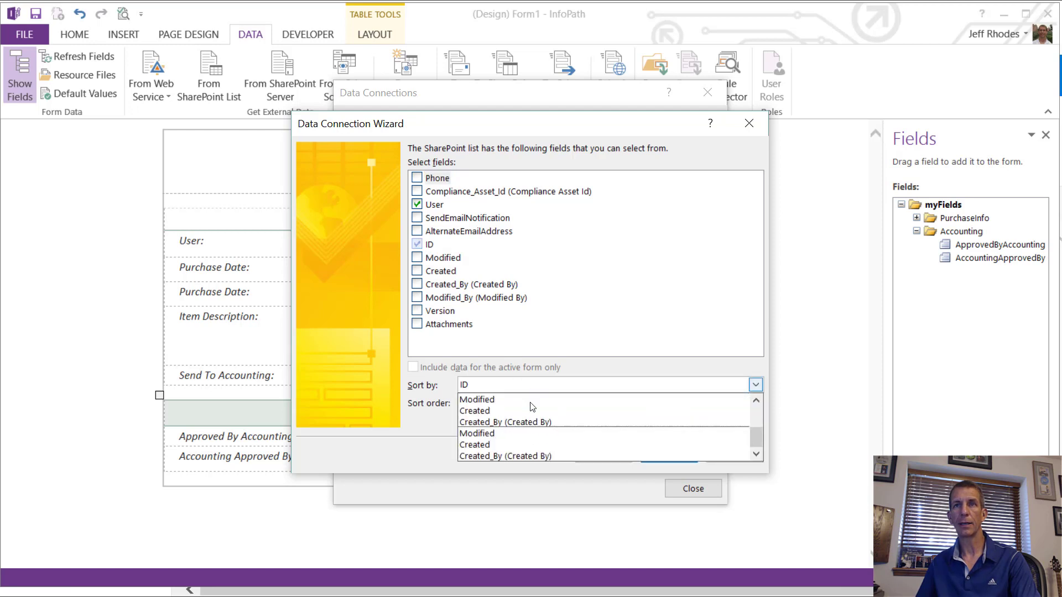
pyautogui.scroll(2, 527, 400)
pyautogui.click(516, 422)
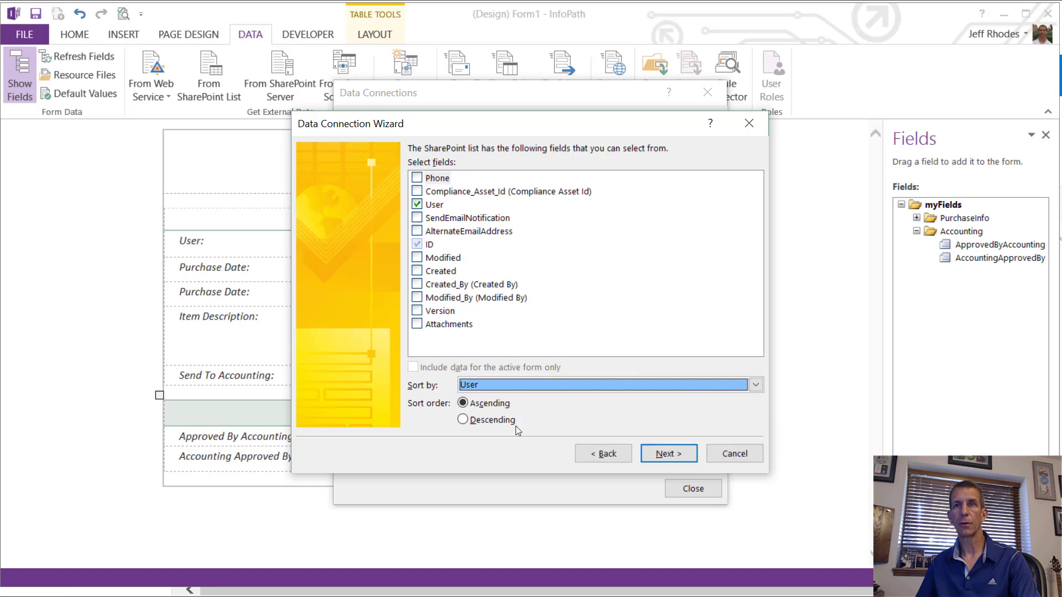
pyautogui.click(660, 453)
pyautogui.click(659, 453)
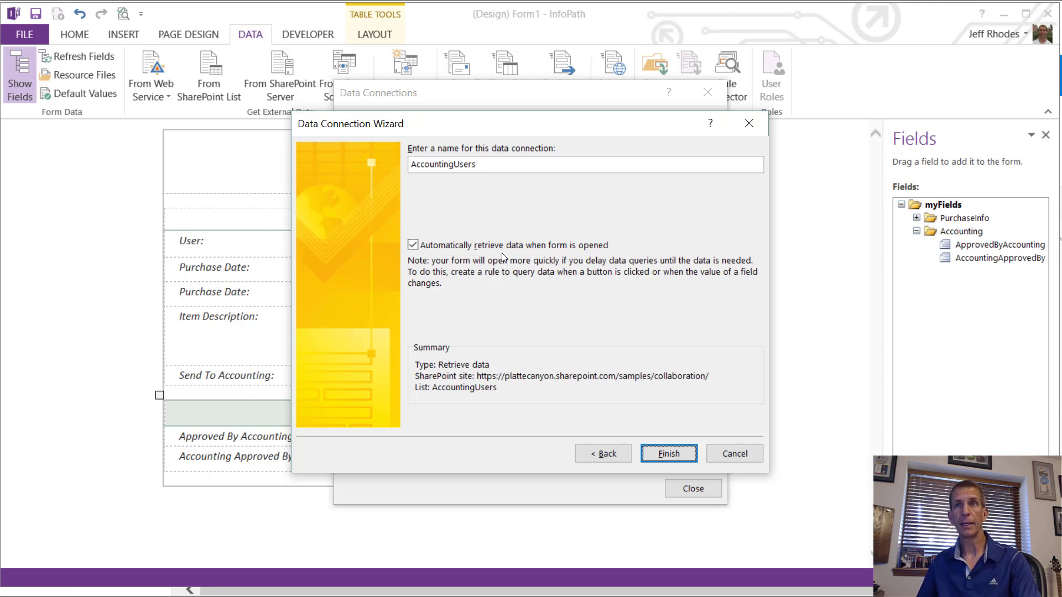
pyautogui.click(665, 449)
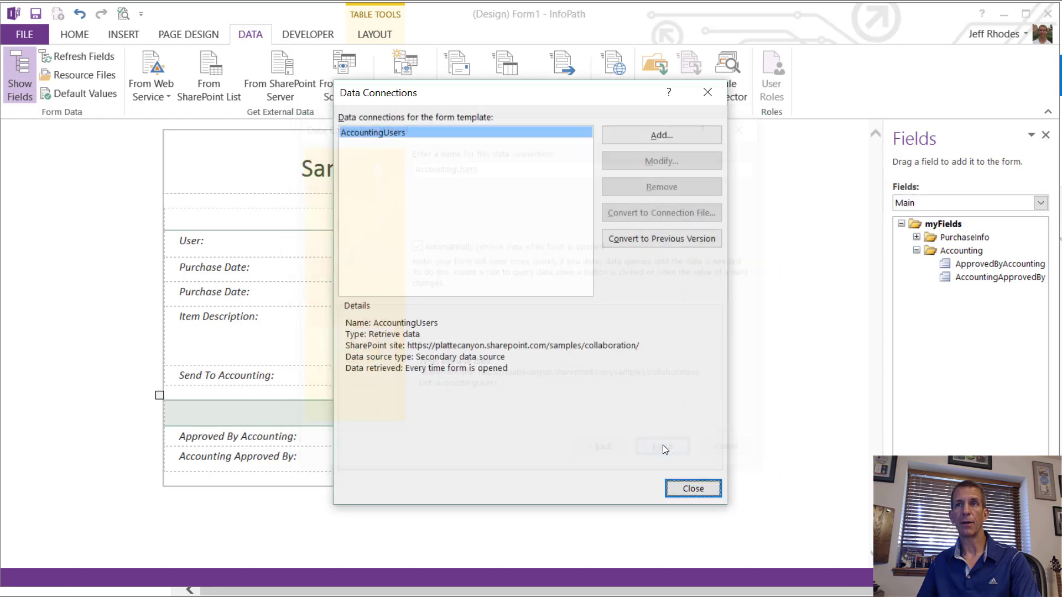
# Step: Start a second SharePoint list connection to AccountingUsers at the same site address
pyautogui.click(659, 133)
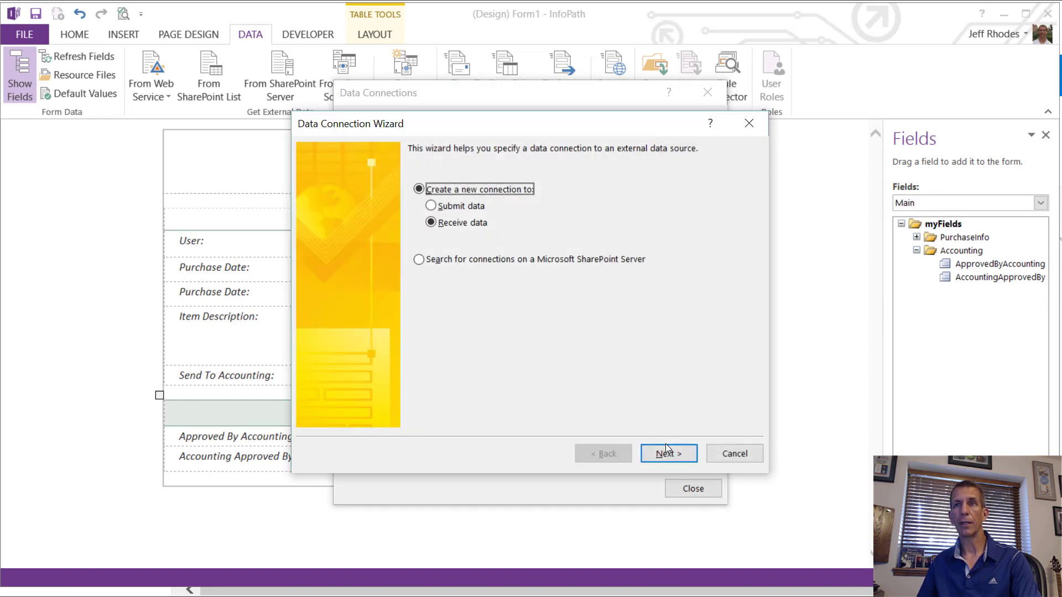
pyautogui.click(665, 445)
pyautogui.click(512, 253)
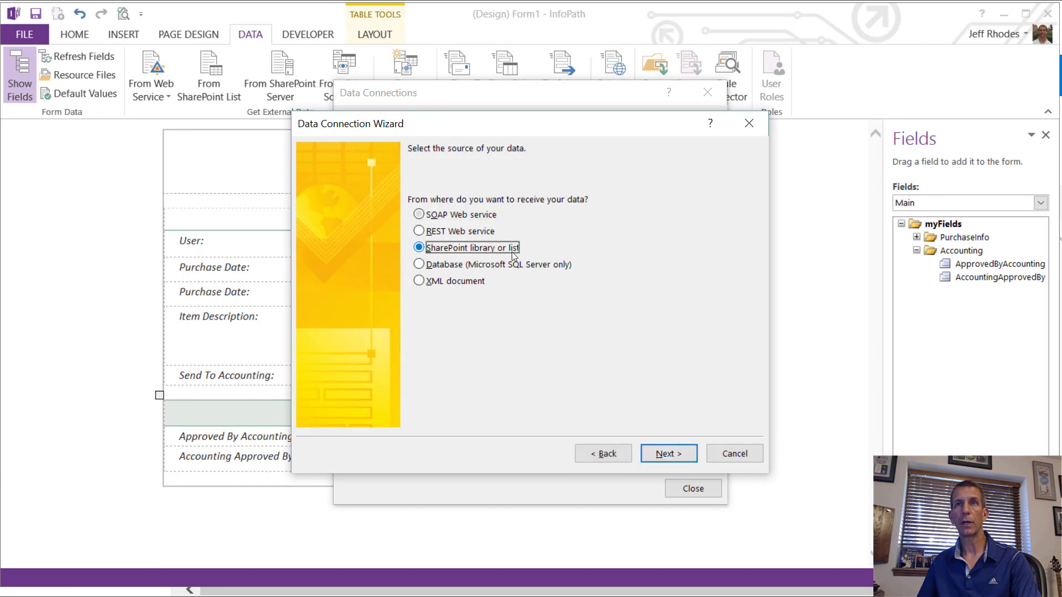
pyautogui.click(652, 452)
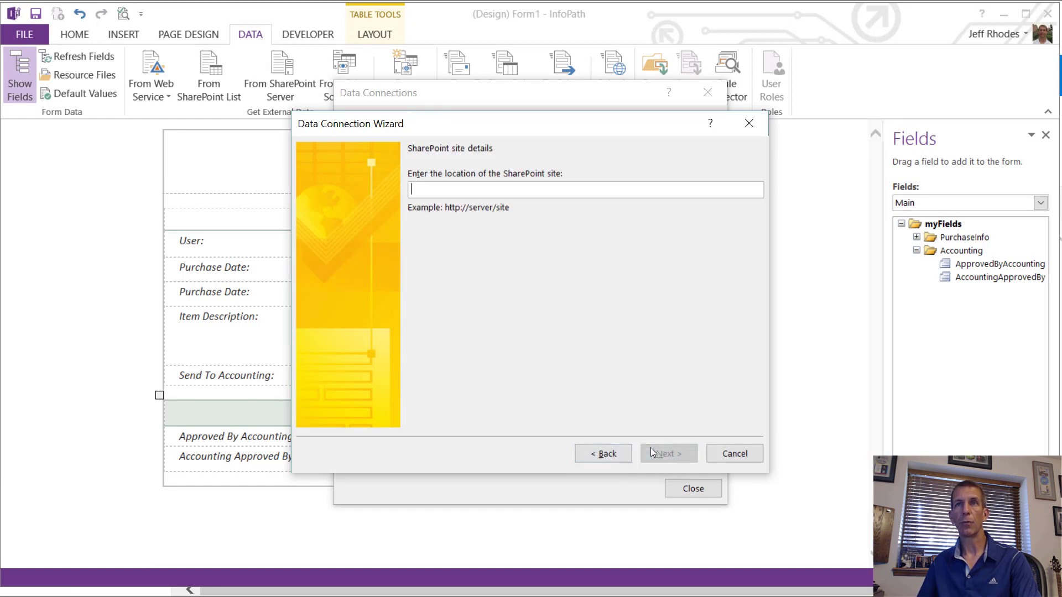
pyautogui.hotkey('ctrl', 'v')
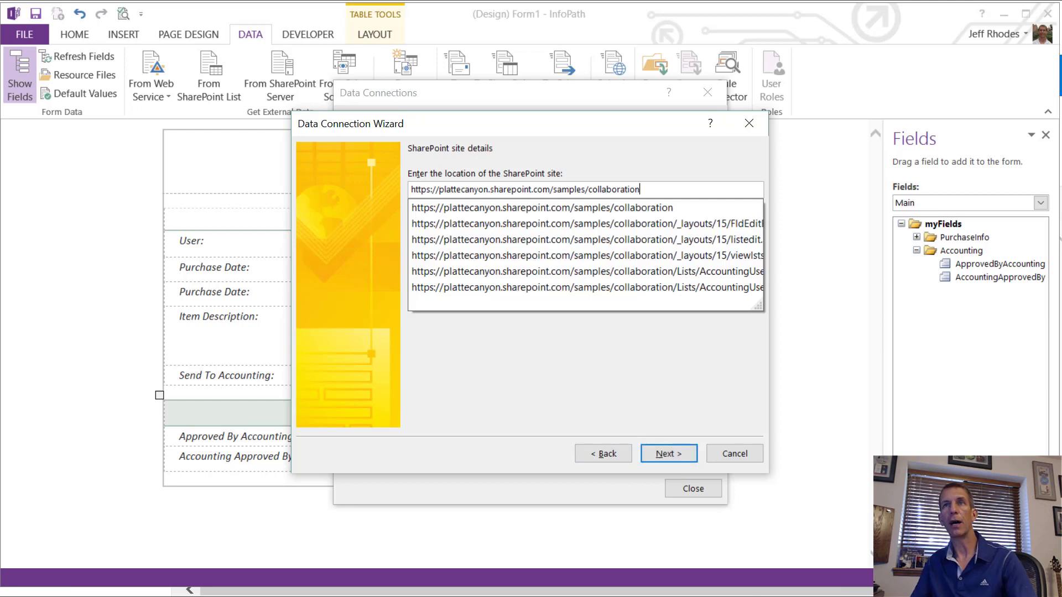
pyautogui.click(656, 457)
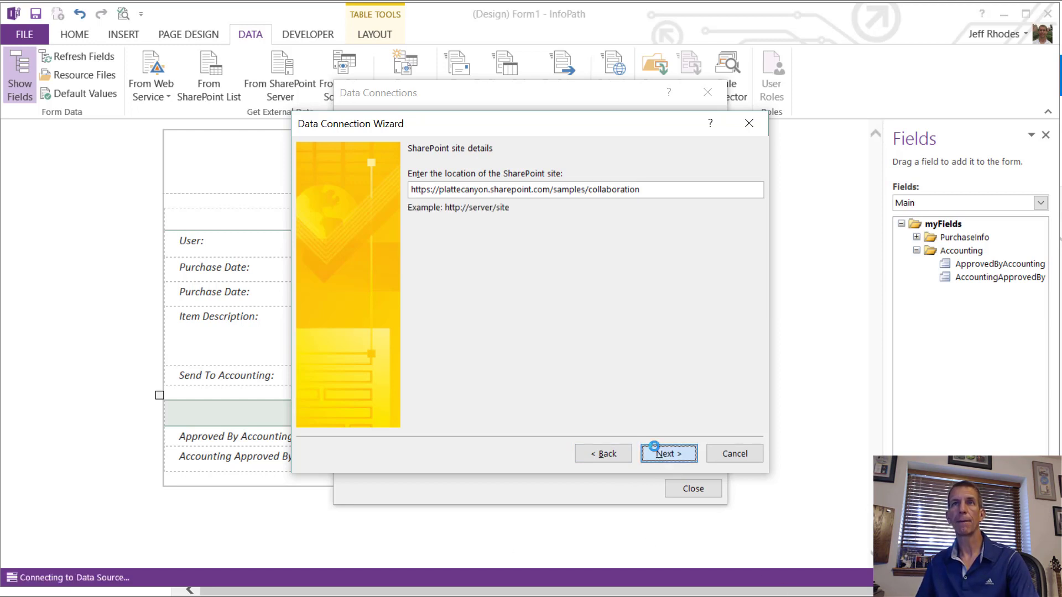
pyautogui.click(471, 200)
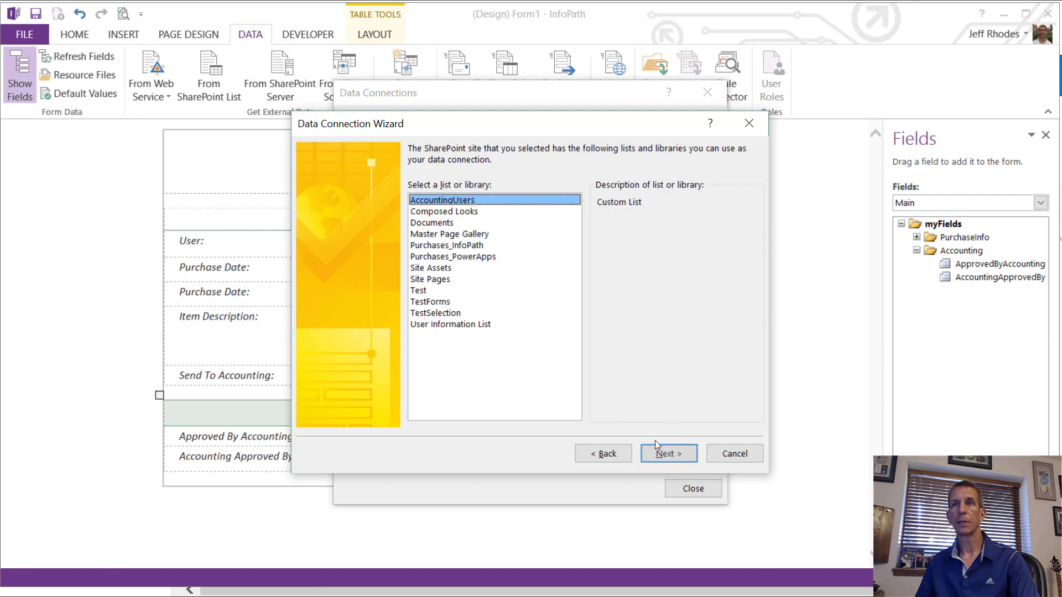
pyautogui.click(656, 447)
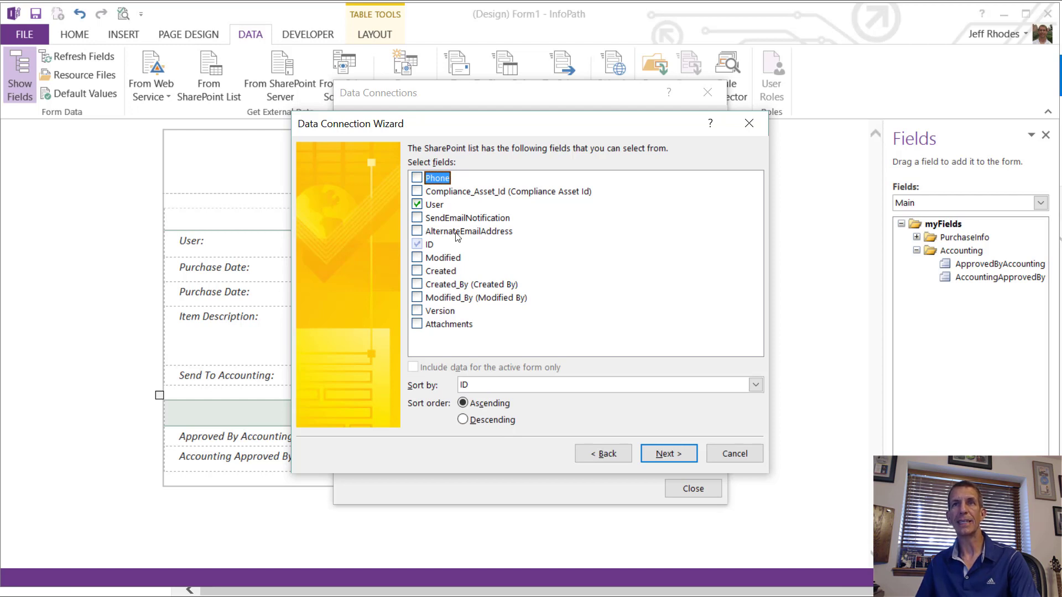
# Step: Name the connection QueryAccountingUsers with automatic retrieval on form open turned off
pyautogui.click(665, 454)
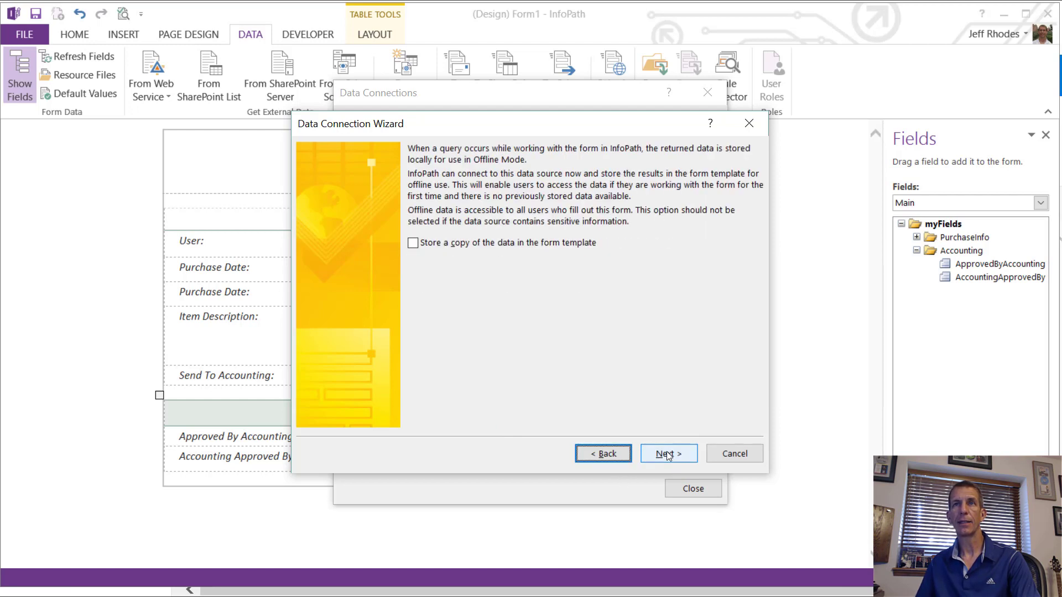
pyautogui.click(665, 453)
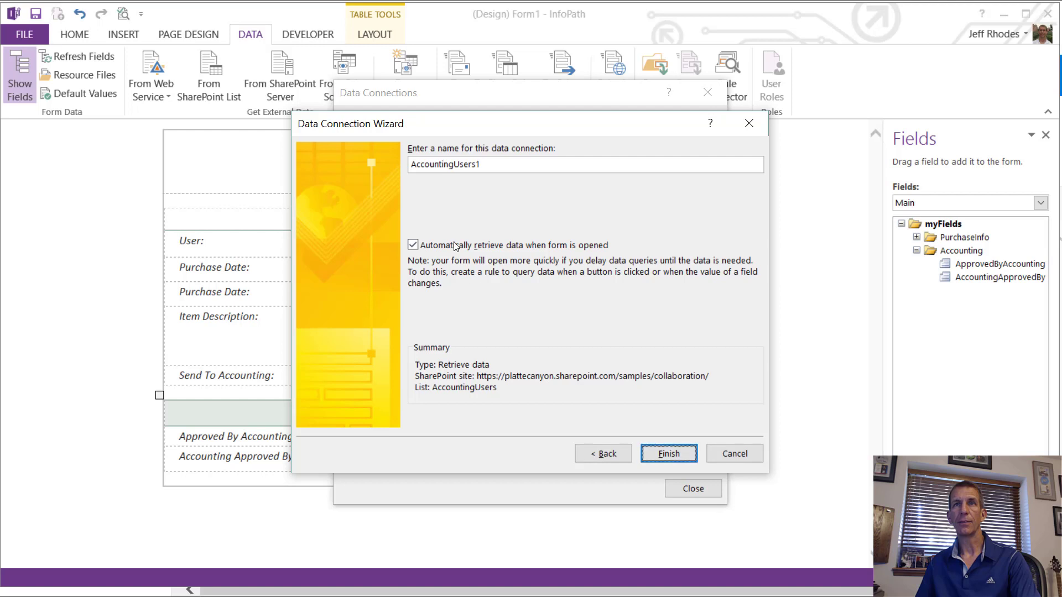
pyautogui.click(413, 245)
pyautogui.click(519, 165)
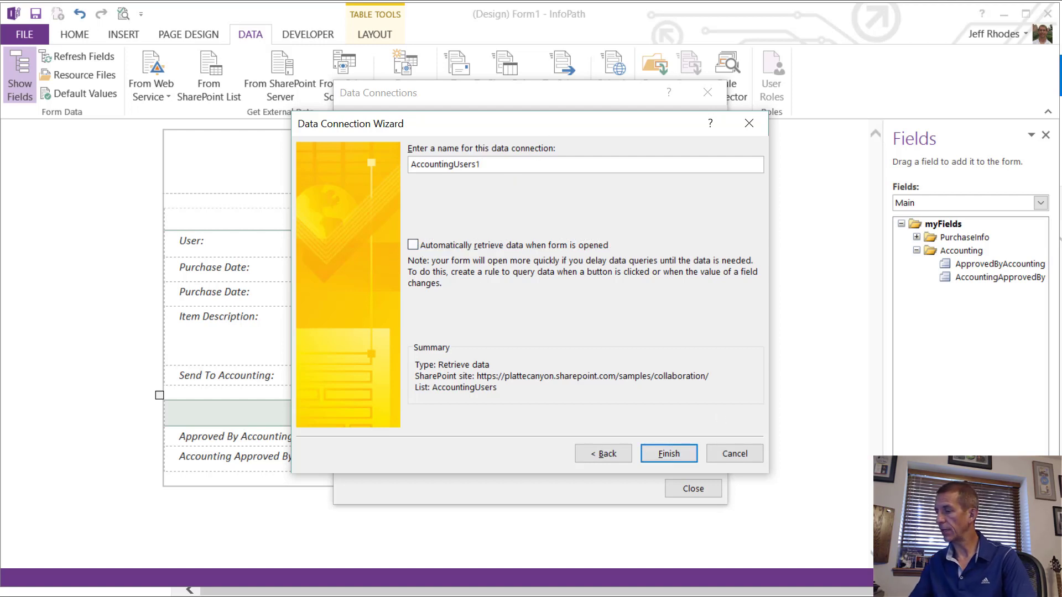
pyautogui.press('BackSpace')
pyautogui.press('Home')
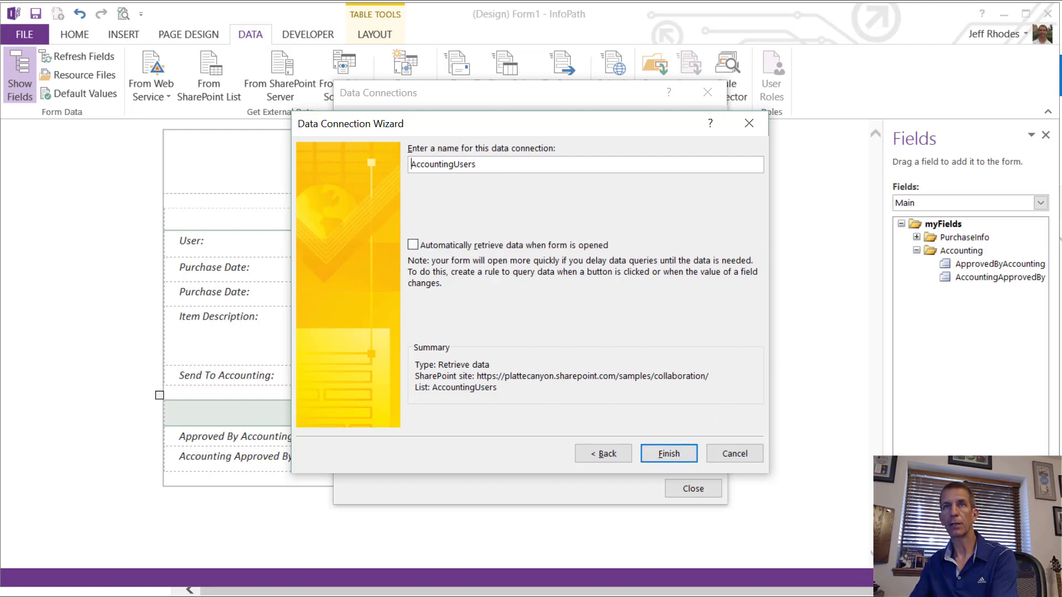
pyautogui.write('Query')
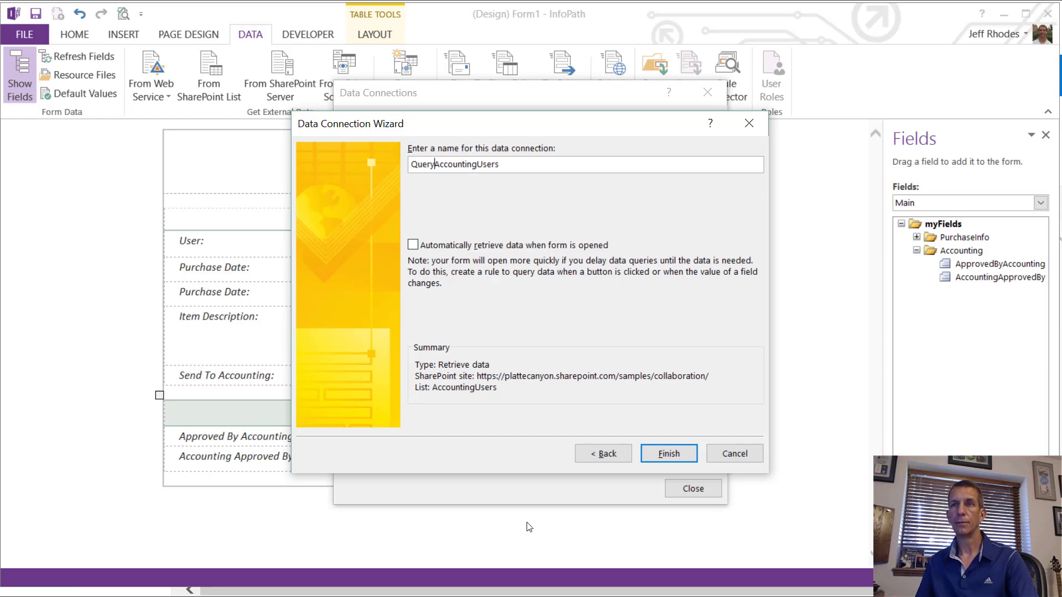
pyautogui.click(645, 456)
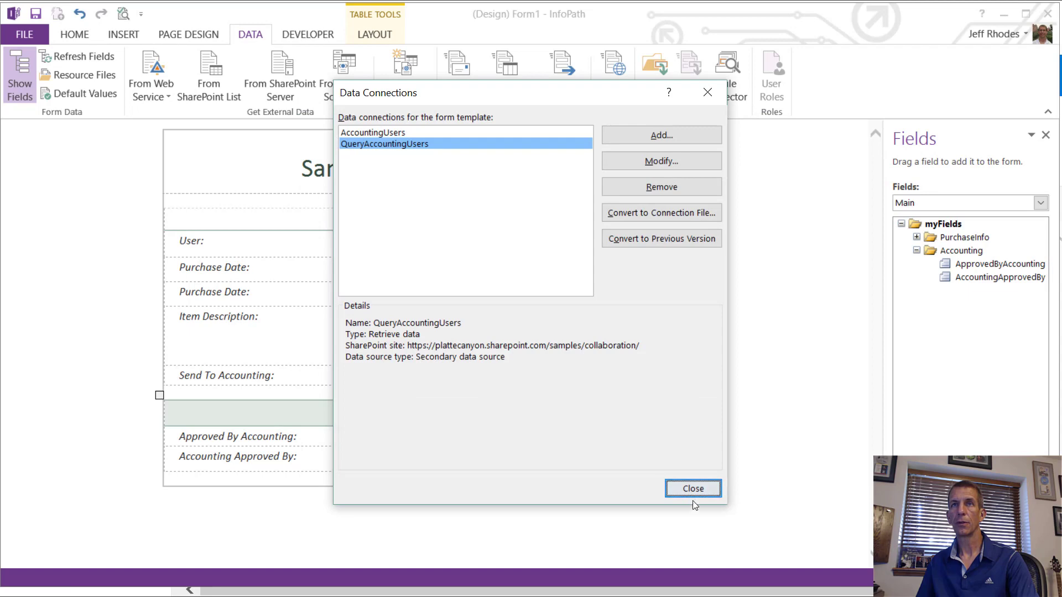
# Step: Close the Data Connections list and collapse the Accounting group in the Fields pane
pyautogui.click(685, 487)
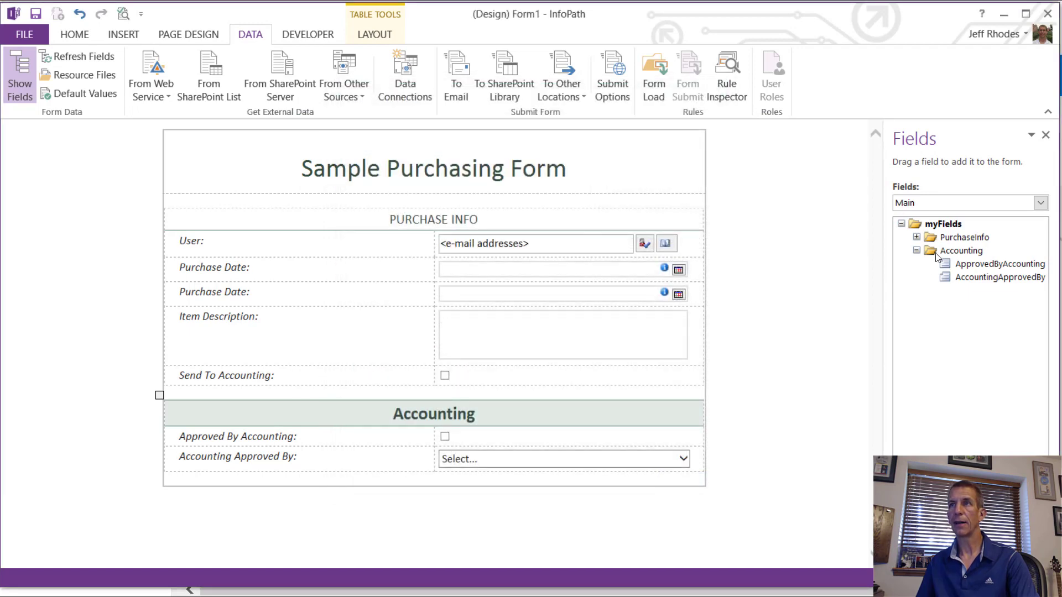
pyautogui.click(916, 250)
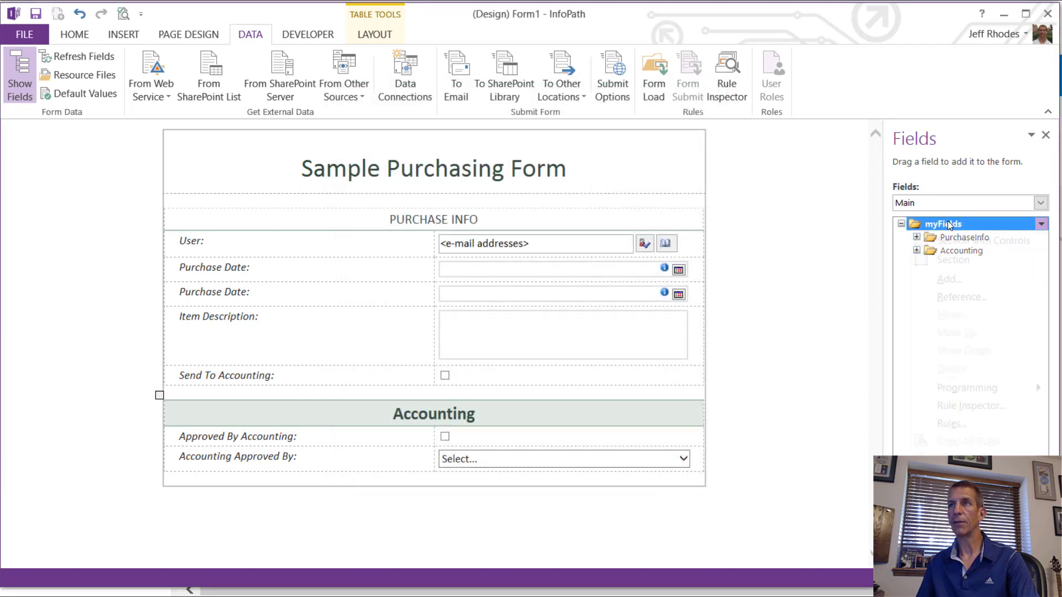
pyautogui.rightClick(947, 223)
# Step: Create a Variables group under myFields
pyautogui.click(949, 278)
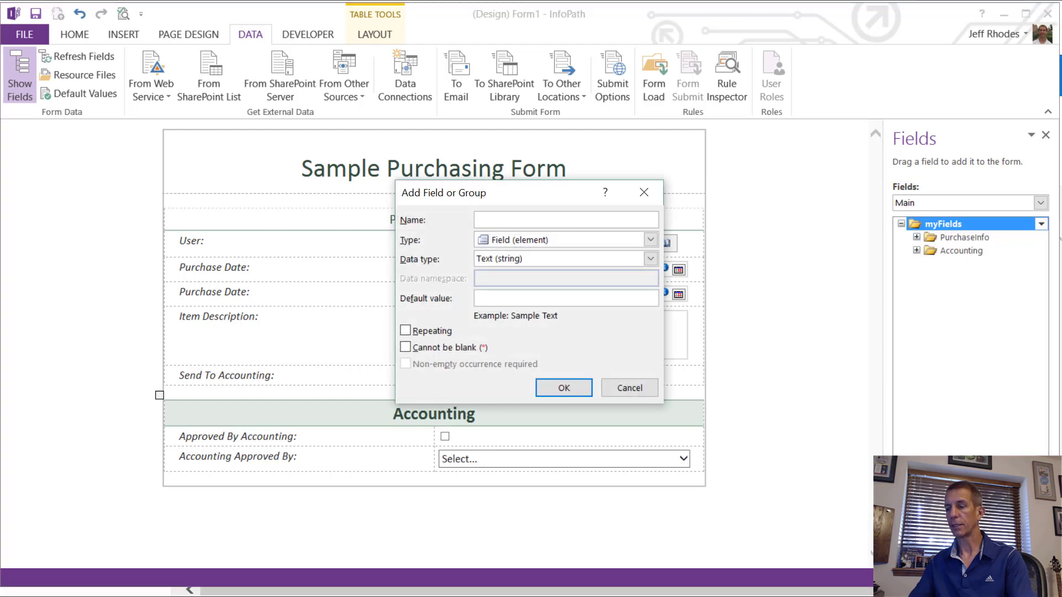
pyautogui.write('Variables')
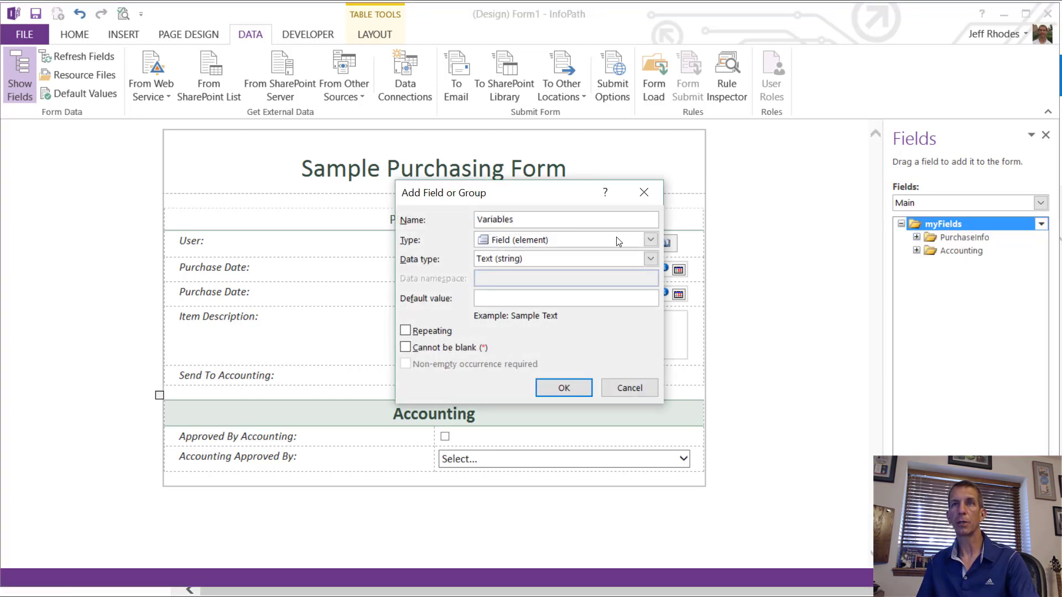
pyautogui.click(603, 241)
pyautogui.click(555, 267)
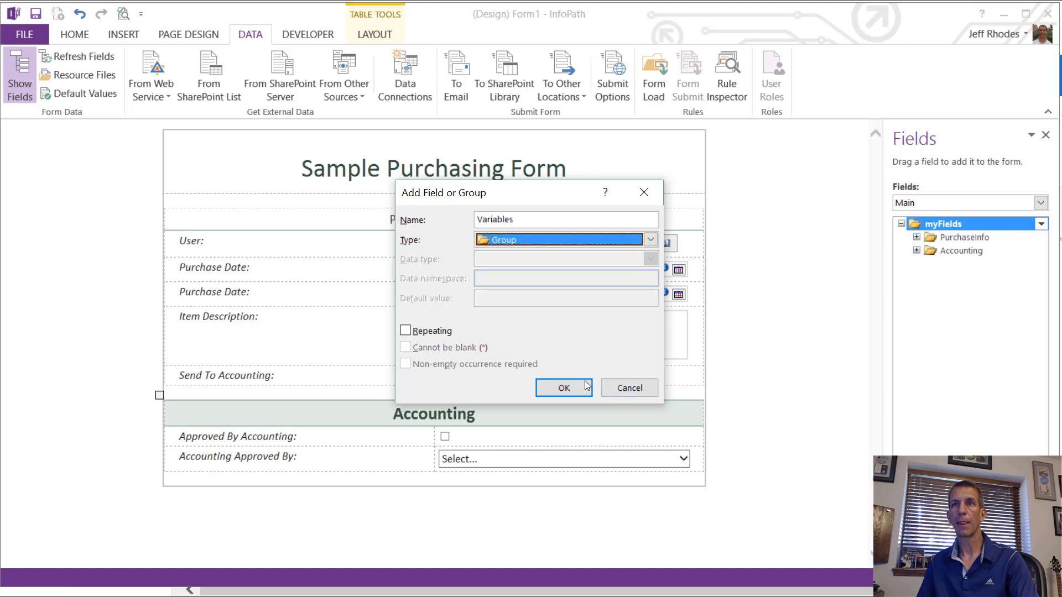
pyautogui.click(587, 387)
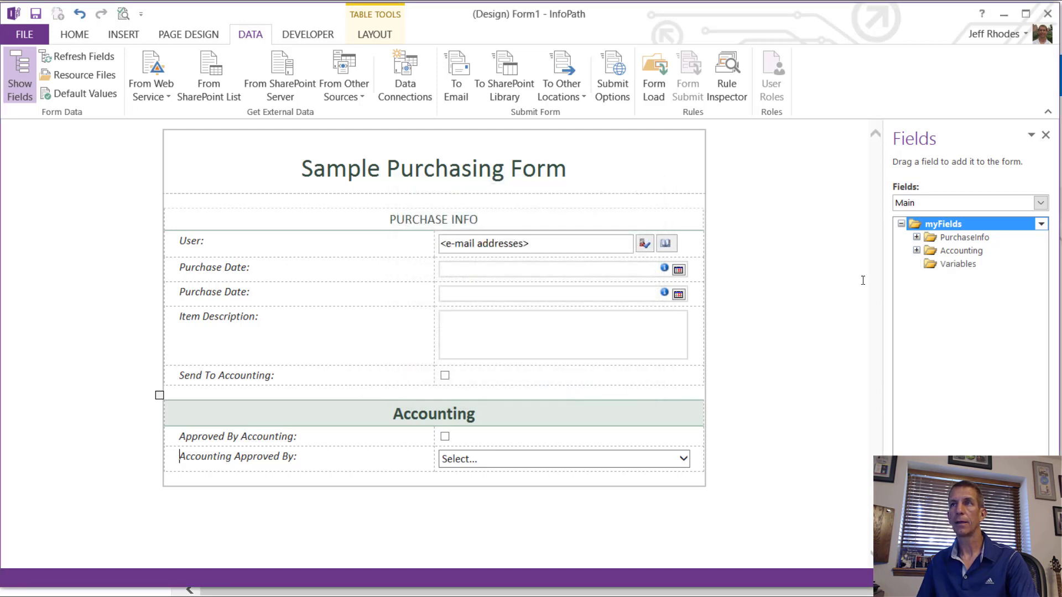
# Step: Add a True/False (boolean) field isAccountingUser inside the Variables group
pyautogui.rightClick(943, 266)
pyautogui.click(972, 323)
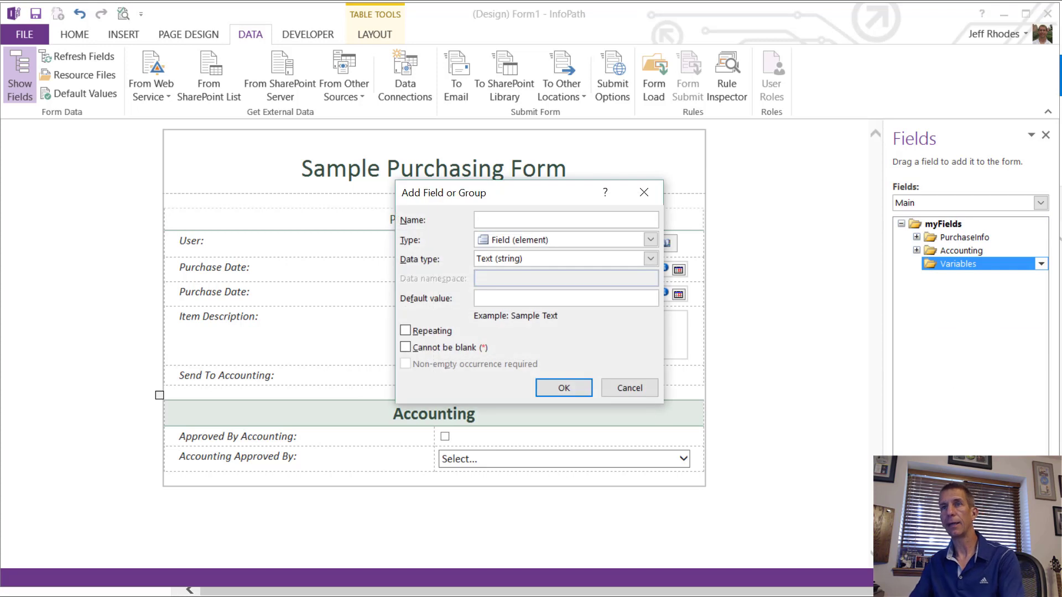
pyautogui.write('Is')
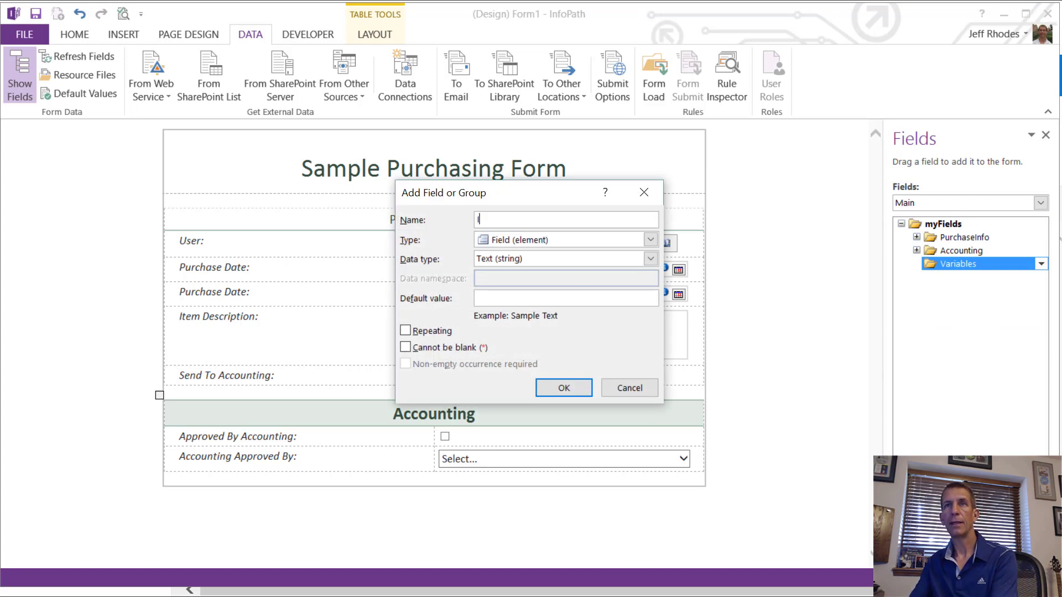
pyautogui.write('Accoun')
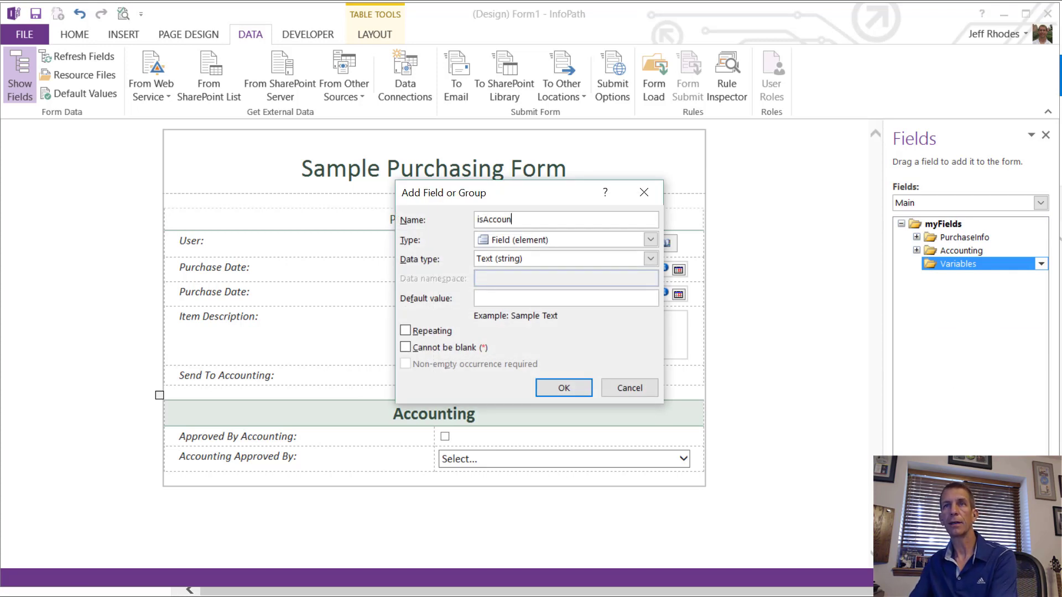
pyautogui.write('tingUser')
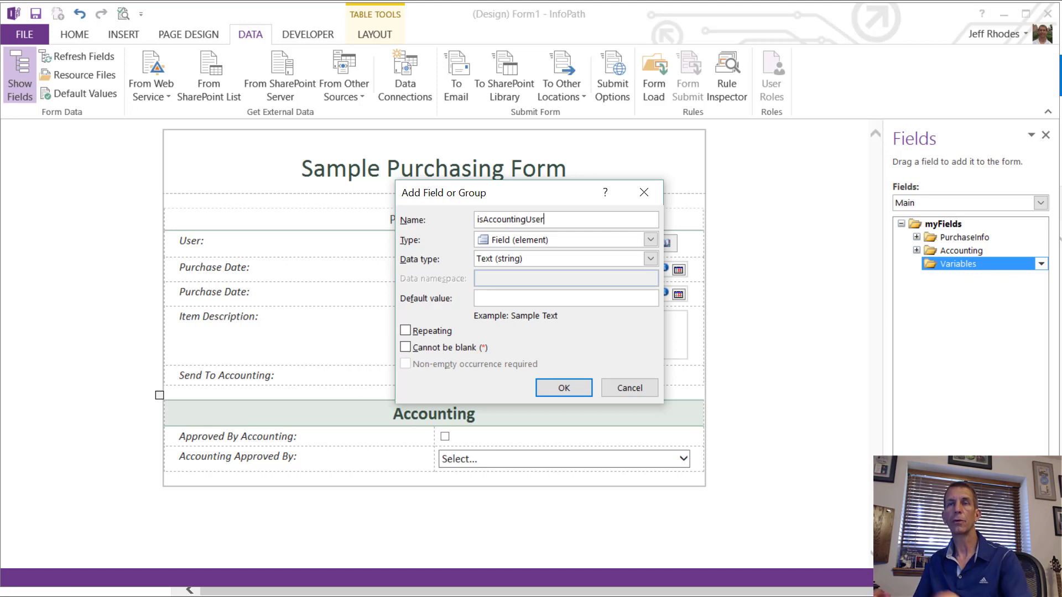
pyautogui.click(557, 384)
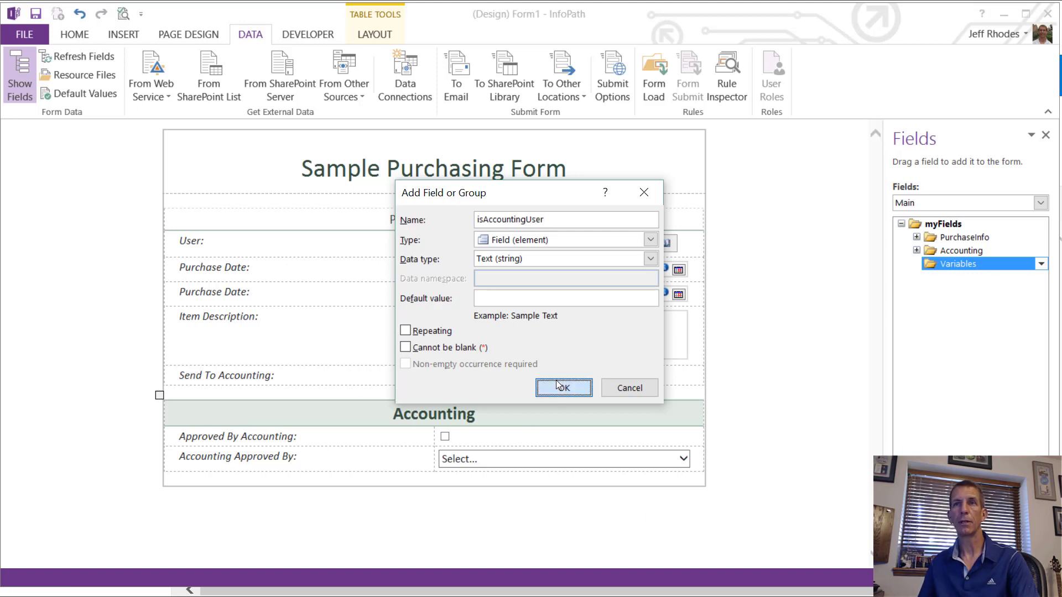
pyautogui.click(497, 259)
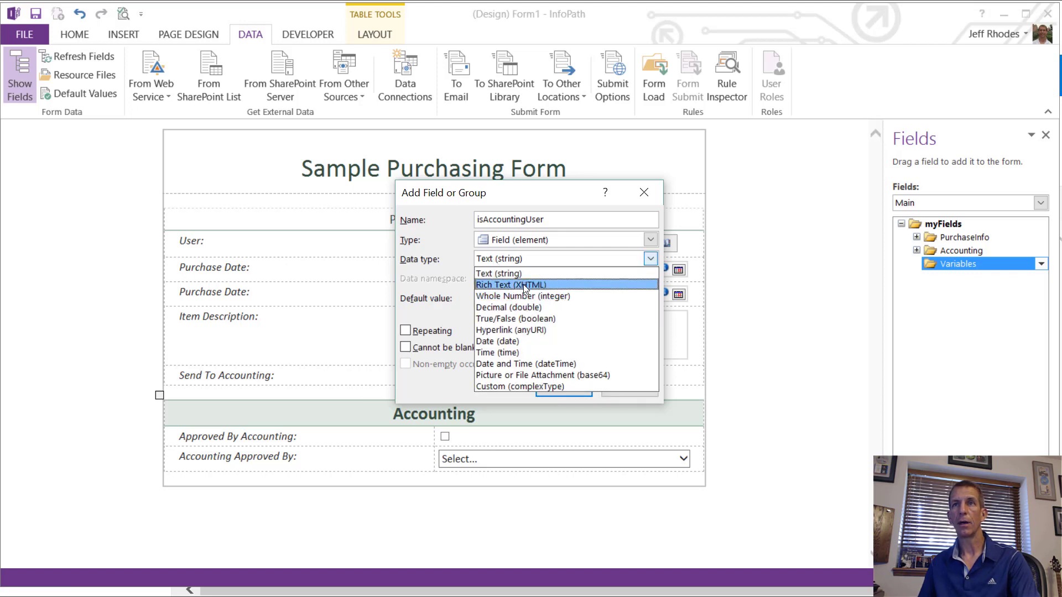
pyautogui.click(520, 319)
pyautogui.click(569, 389)
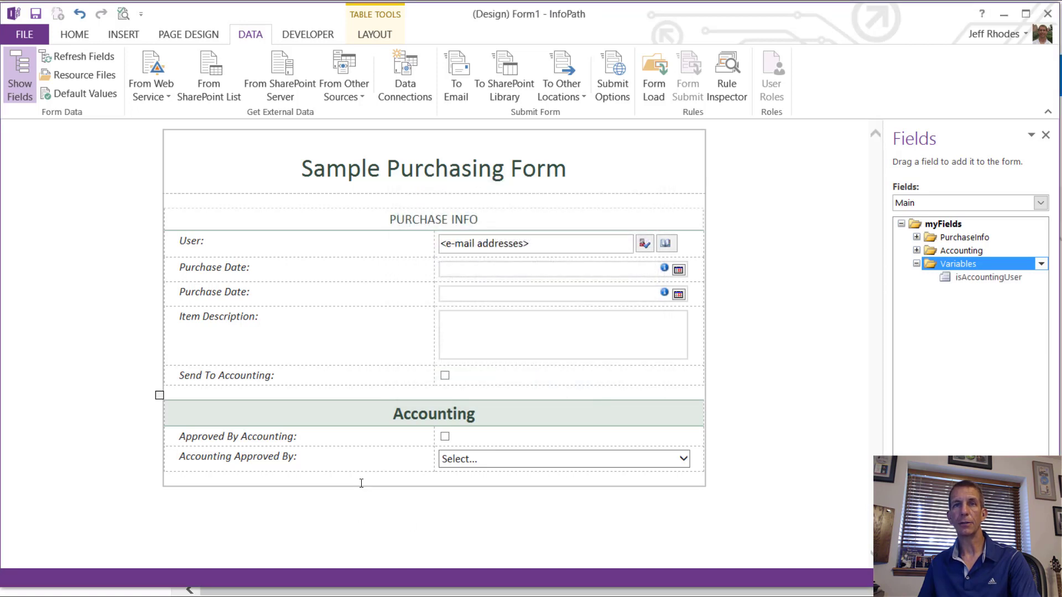
# Step: Insert a row below Accounting Approved By and place isAccountingUser in it
pyautogui.rightClick(325, 450)
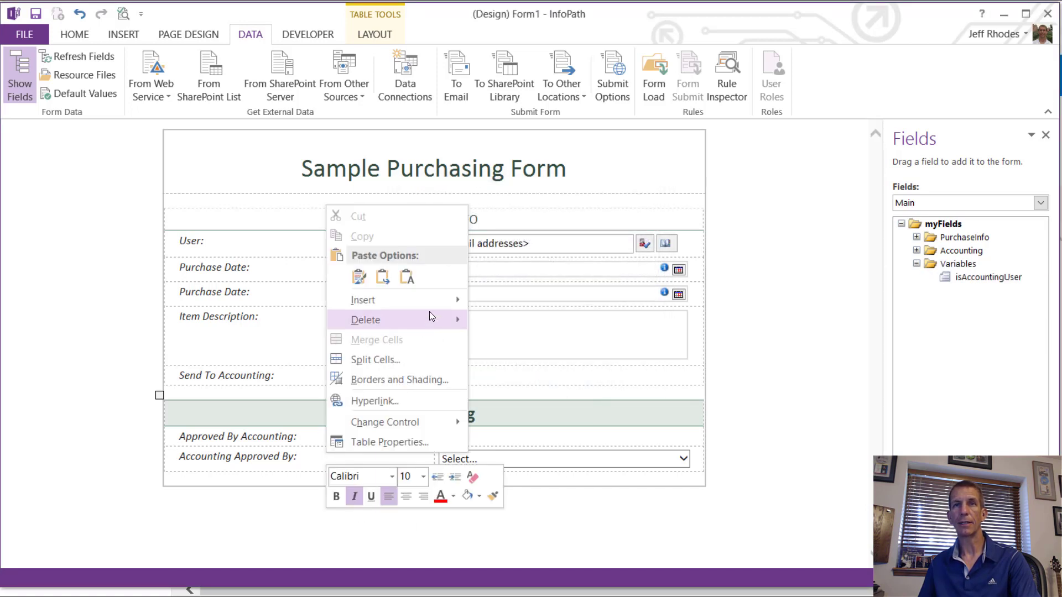
pyautogui.moveTo(430, 313)
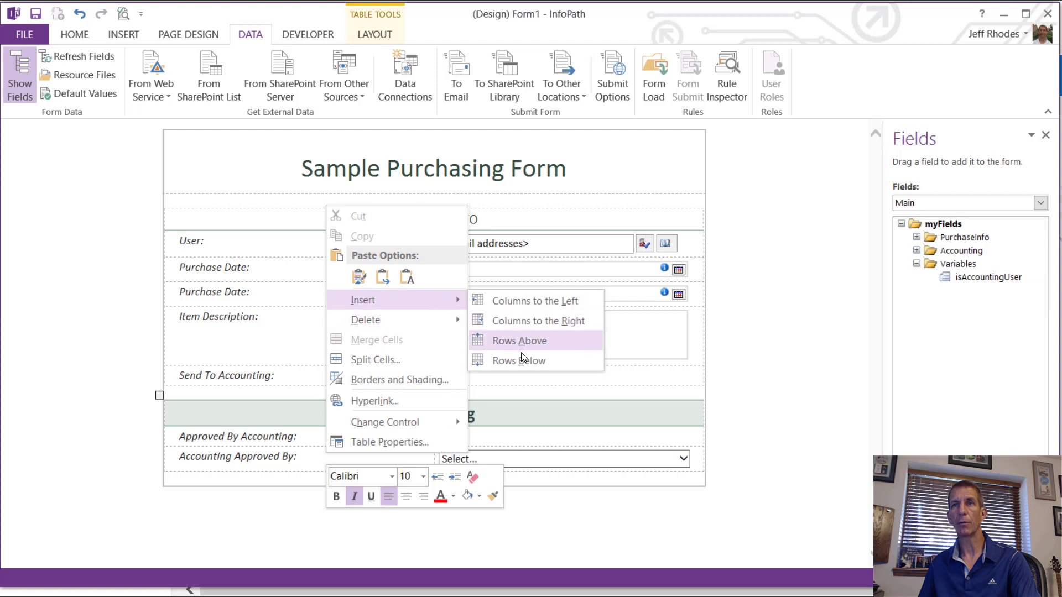
pyautogui.click(522, 360)
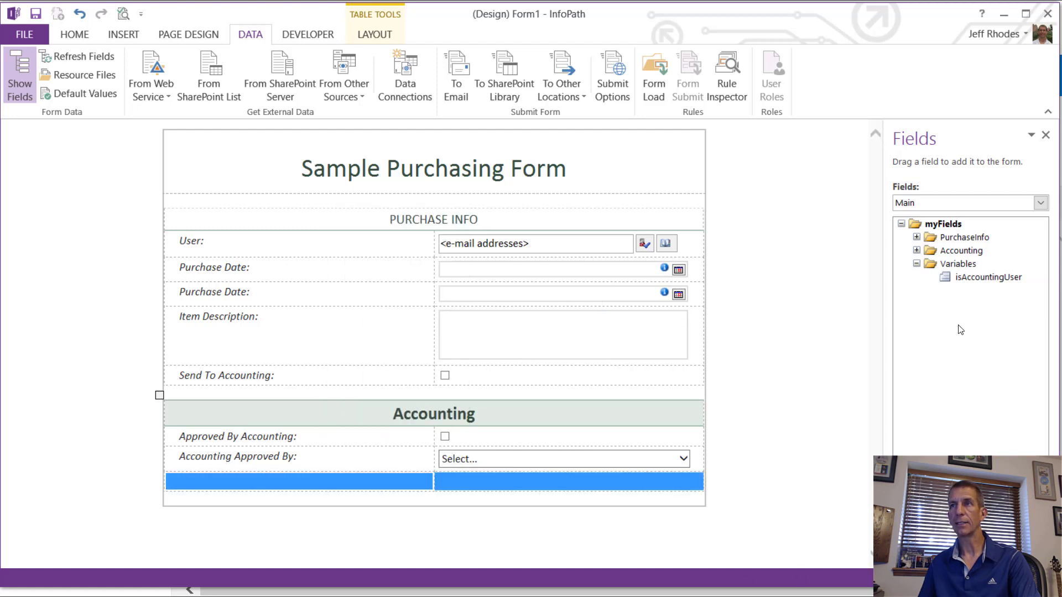
pyautogui.moveTo(955, 274); pyautogui.dragTo(454, 483)
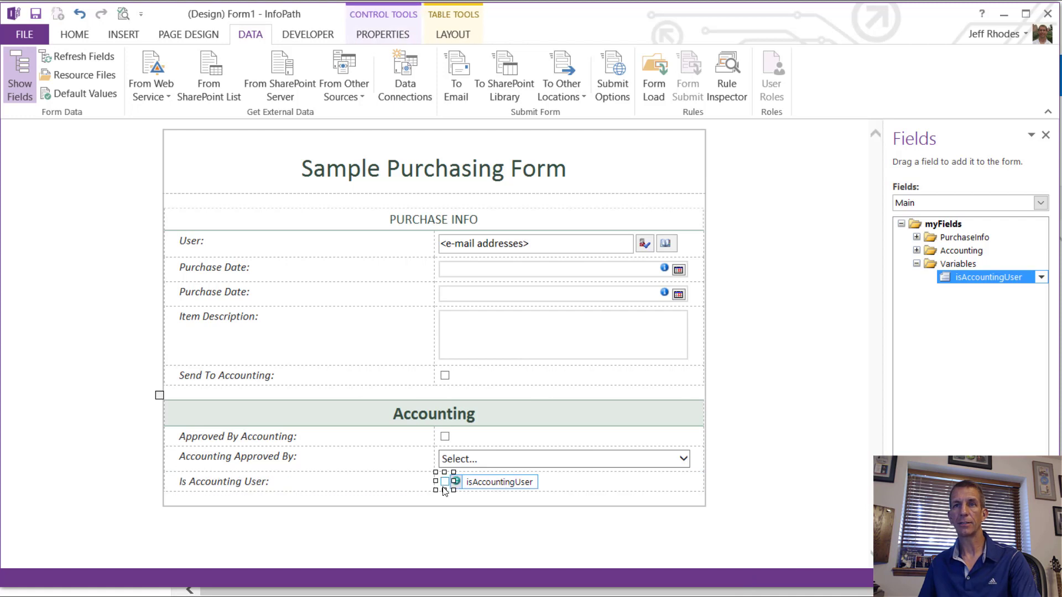
# Step: Change the isAccountingUser control to a Calculated Value
pyautogui.rightClick(448, 484)
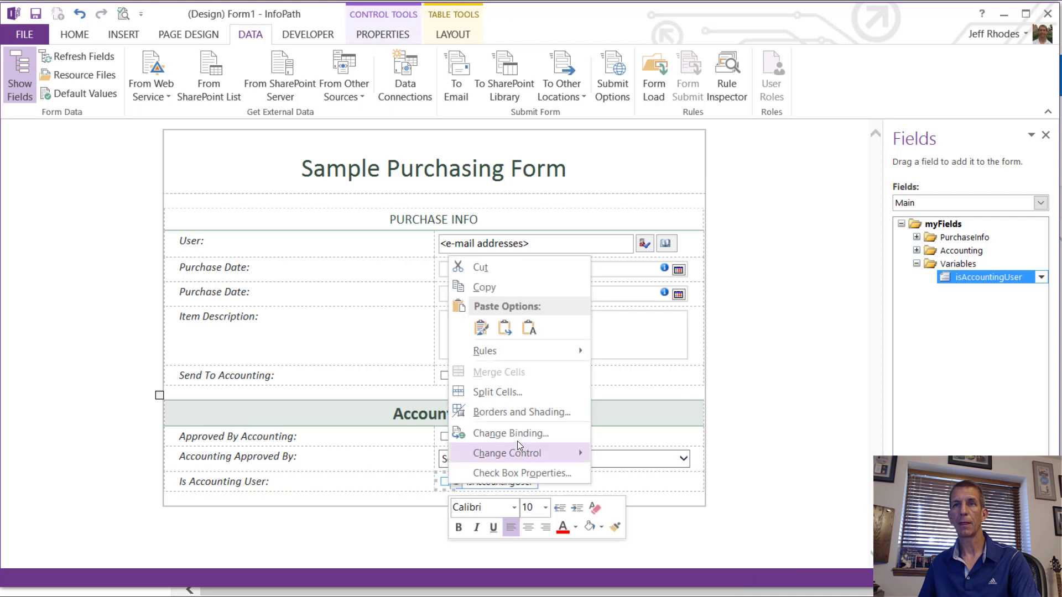
pyautogui.moveTo(536, 451)
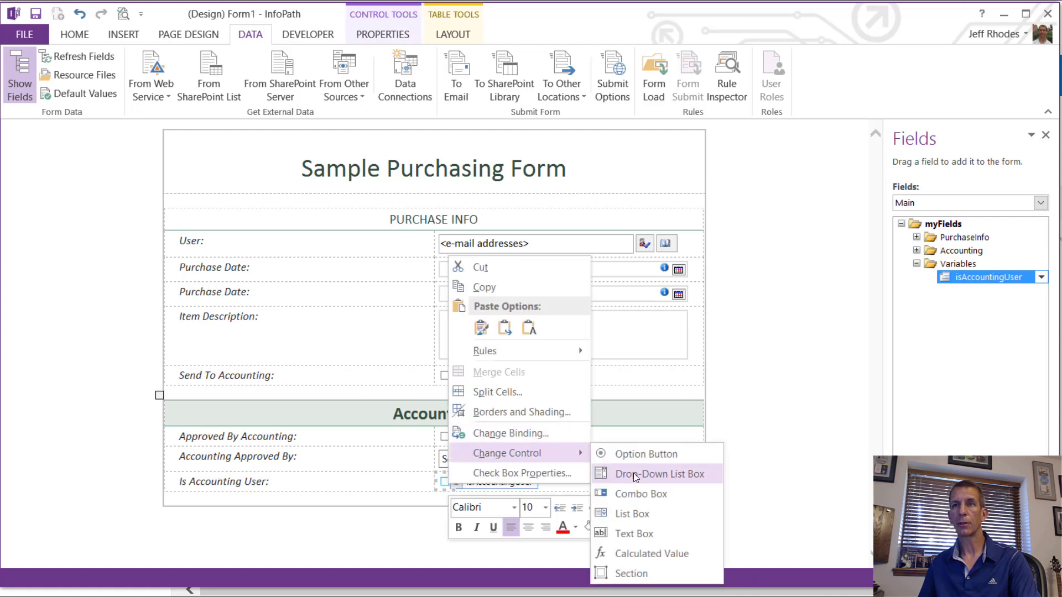
pyautogui.click(647, 554)
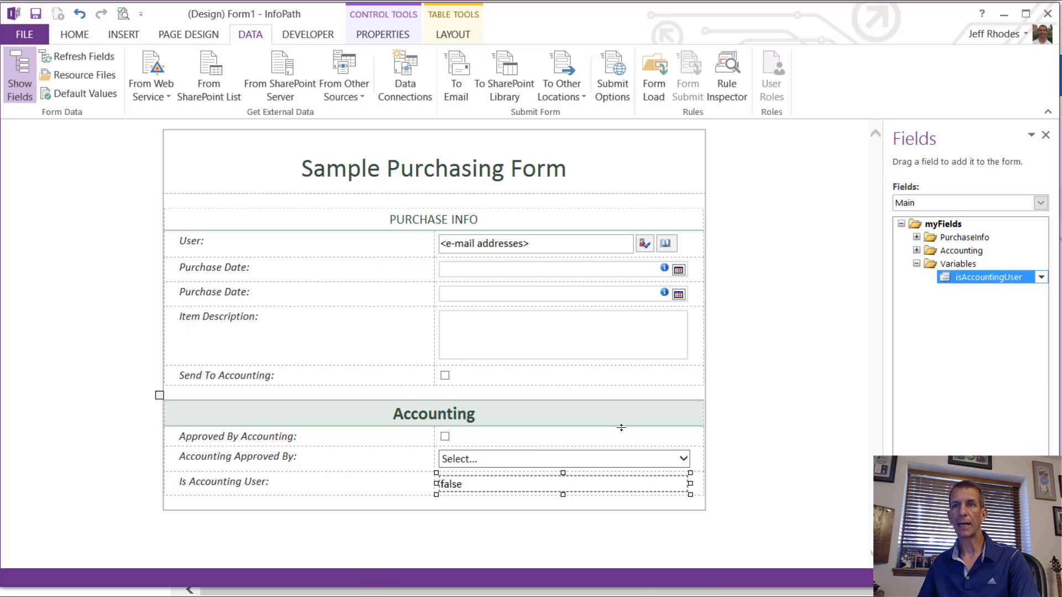
pyautogui.click(630, 458)
pyautogui.rightClick(630, 458)
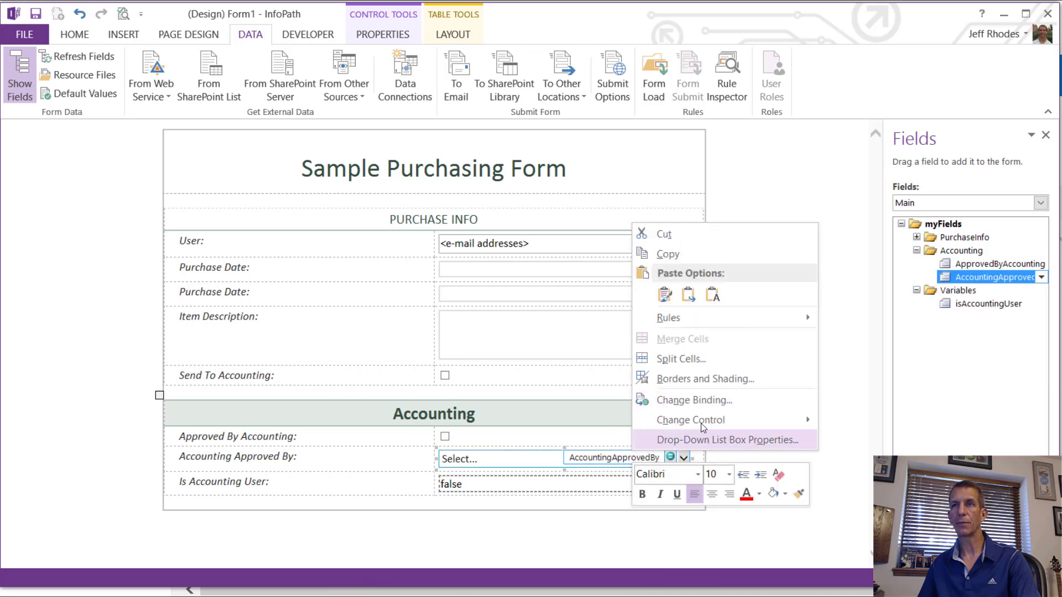
# Step: Make the Accounting Approved By drop-down take its choices from the AccountingUsers data source, using DisplayName
pyautogui.click(707, 438)
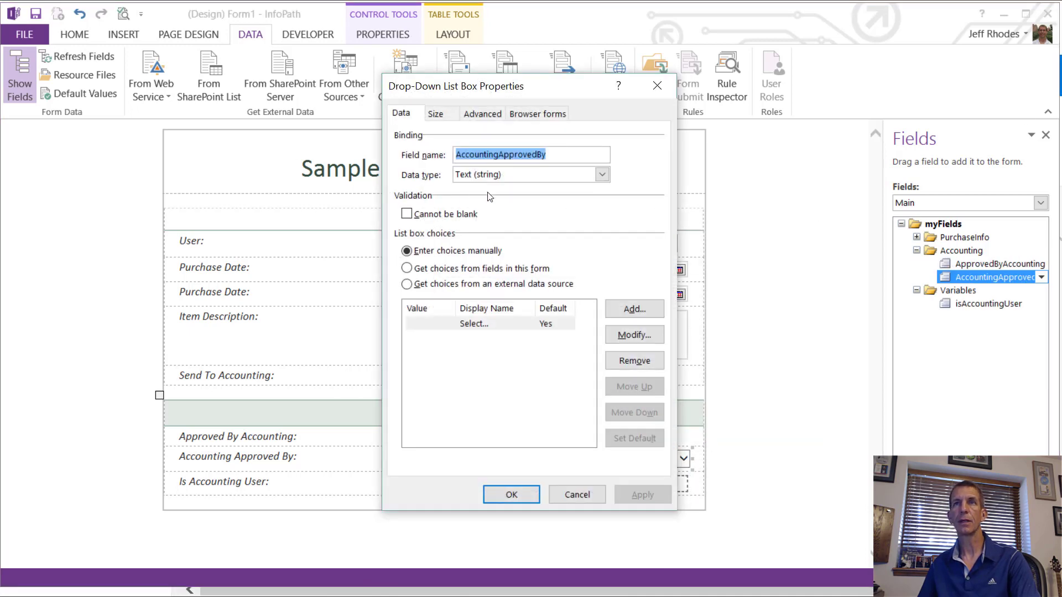
pyautogui.click(482, 286)
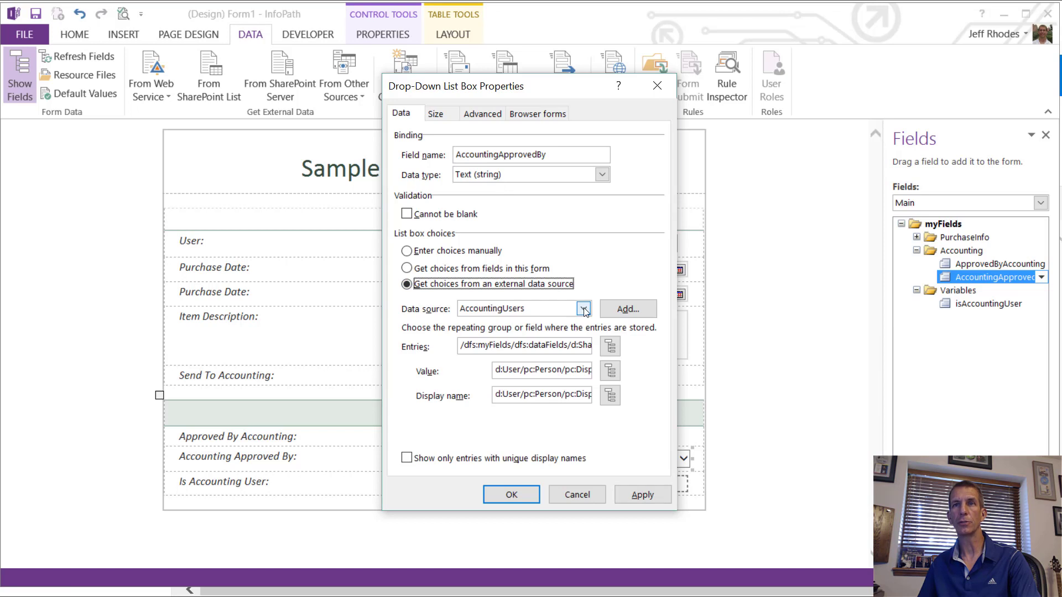
pyautogui.click(610, 376)
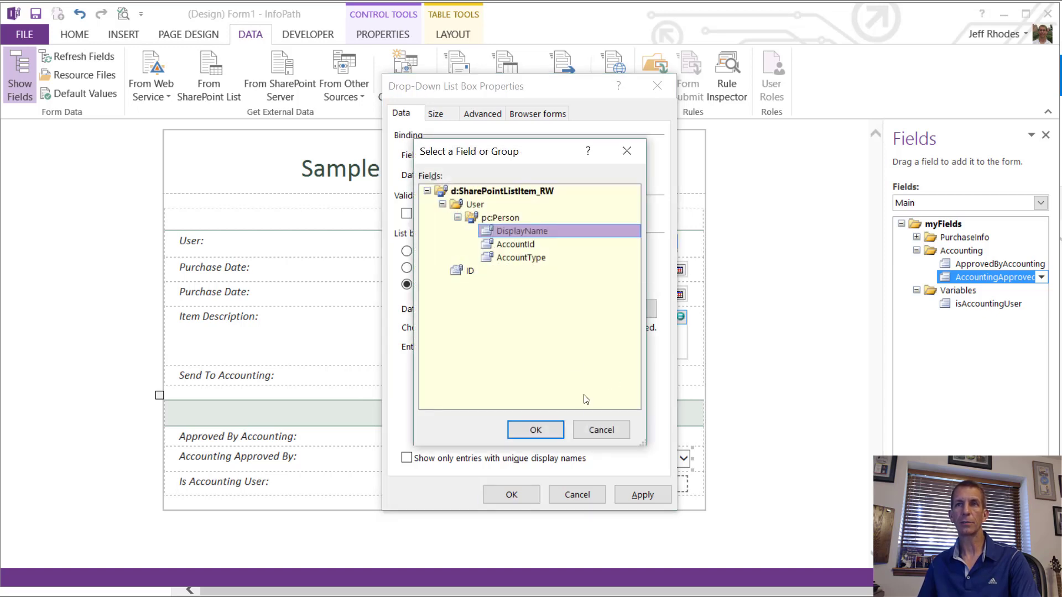
pyautogui.click(608, 424)
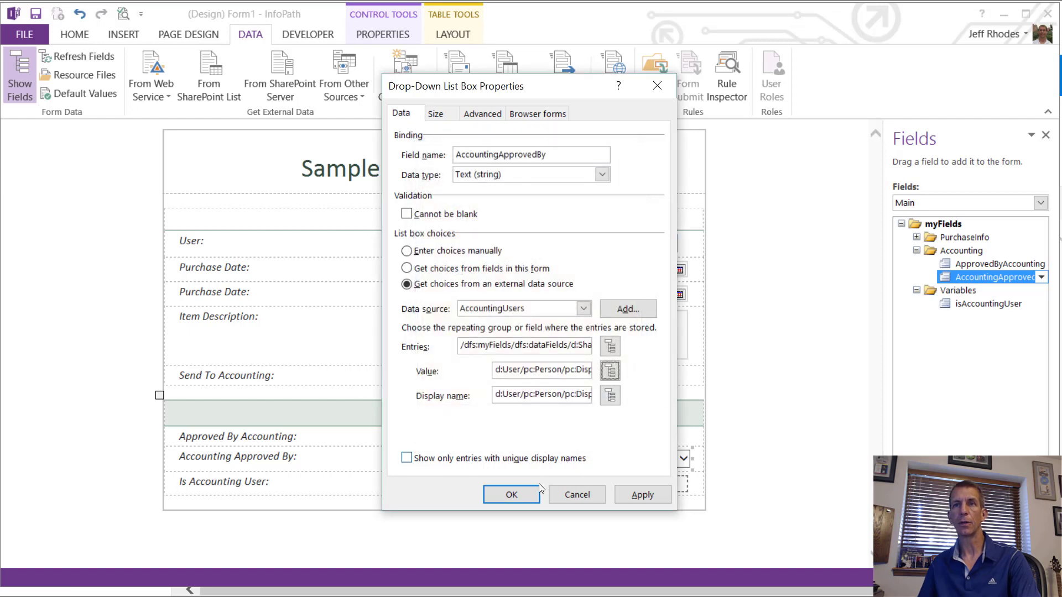
pyautogui.click(513, 494)
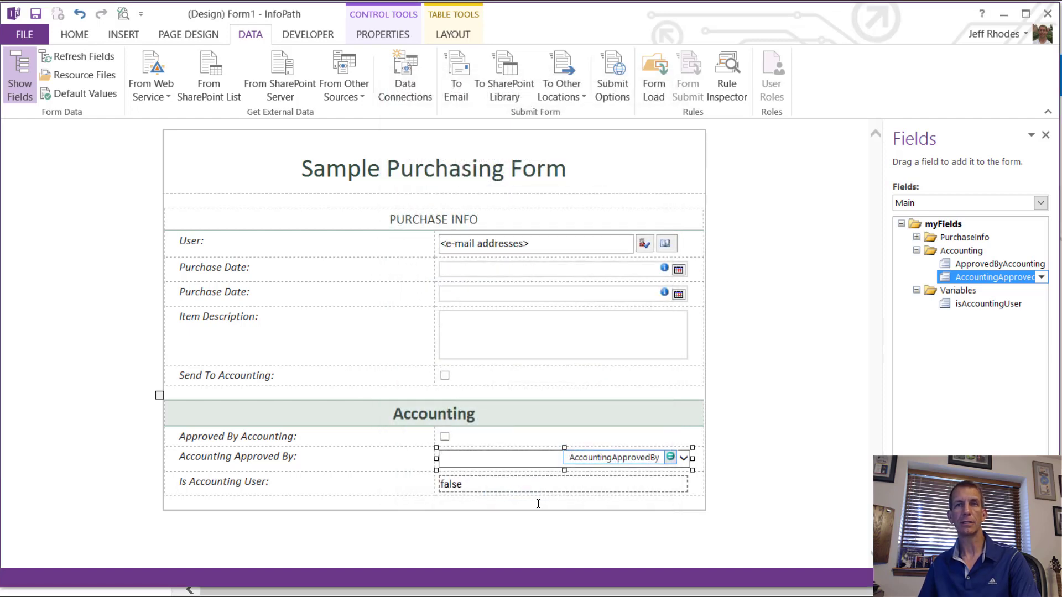
# Step: Add a formatting rule named DisableIfNotAccountingUser to the Approved By Accounting check box
pyautogui.click(445, 438)
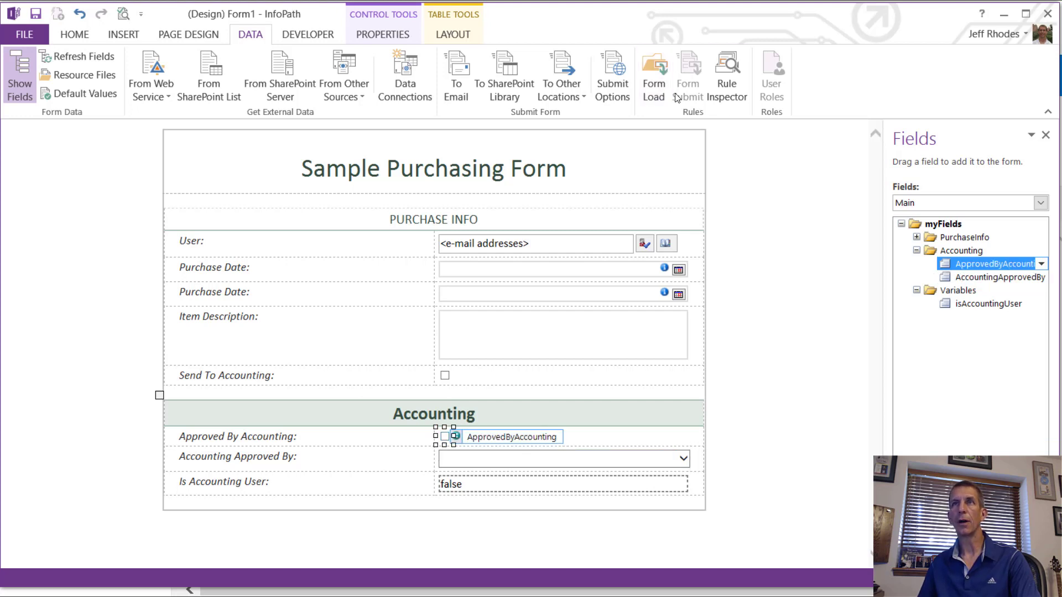
pyautogui.click(74, 34)
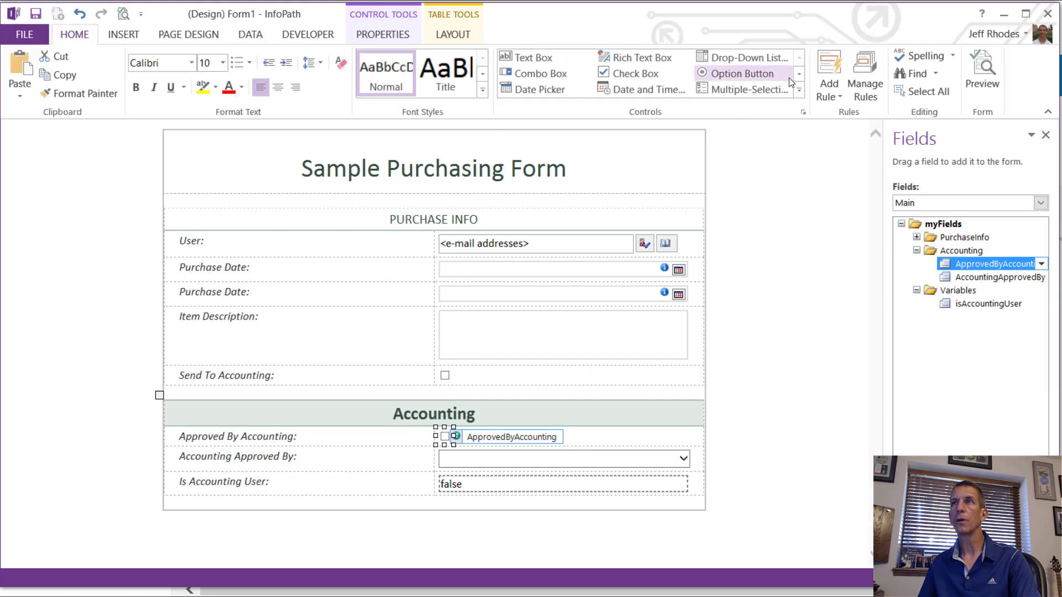
pyautogui.click(866, 84)
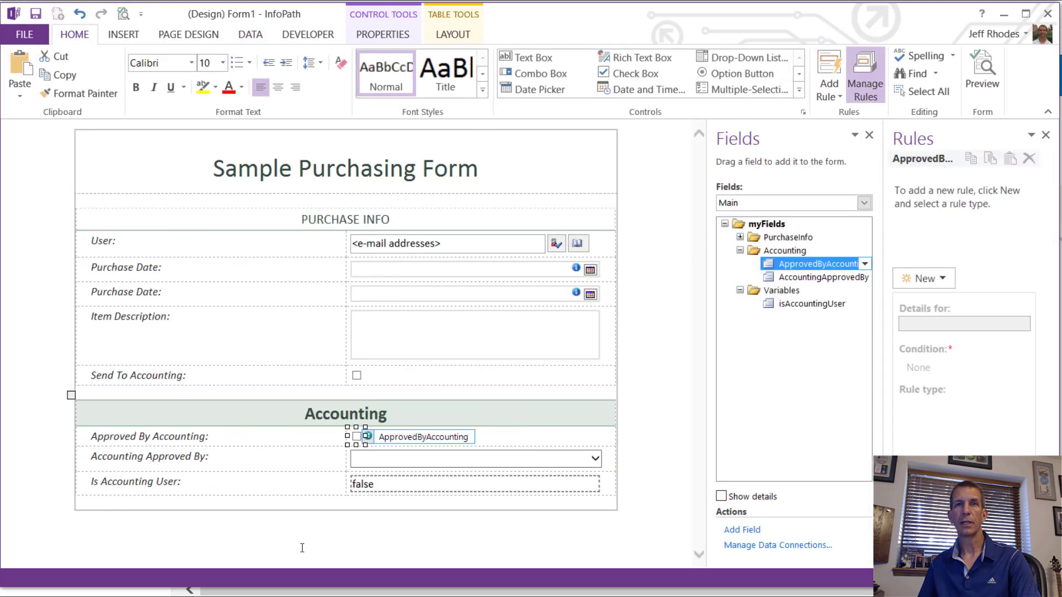
pyautogui.click(926, 278)
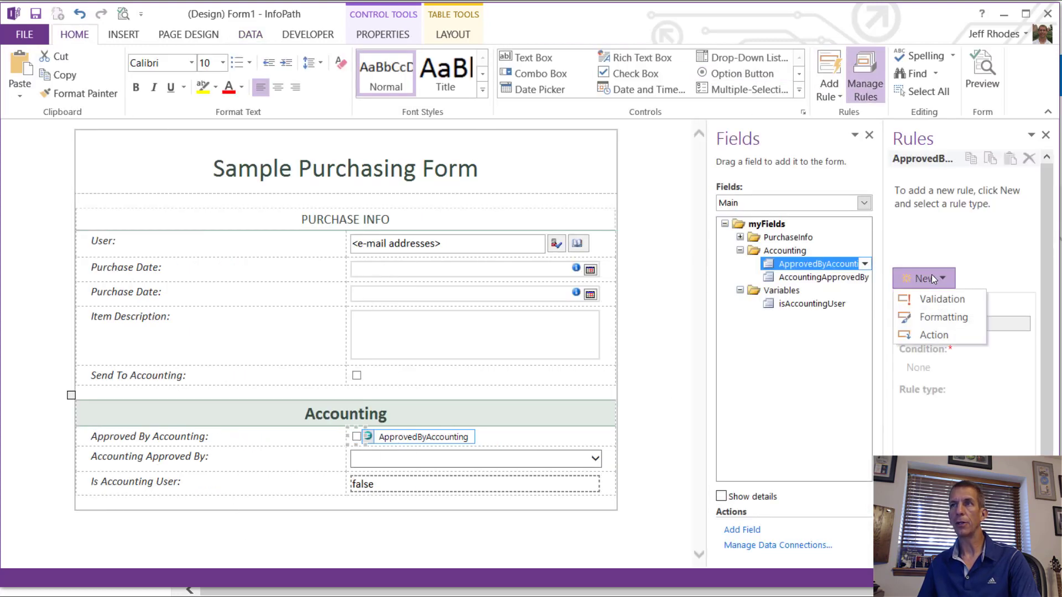
pyautogui.click(932, 317)
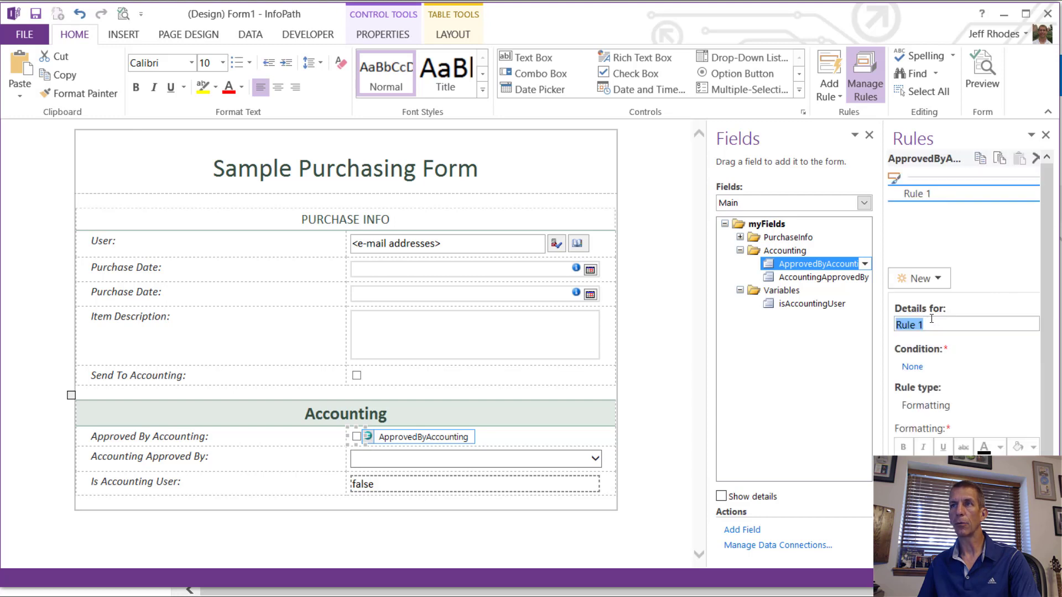
pyautogui.write('Disa')
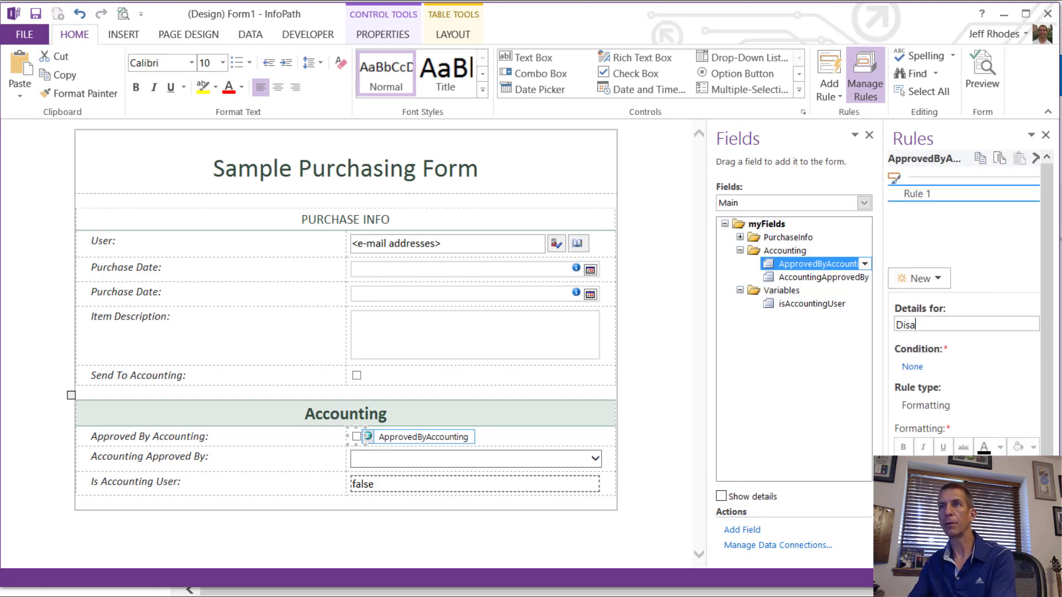
pyautogui.write('bleIfNot')
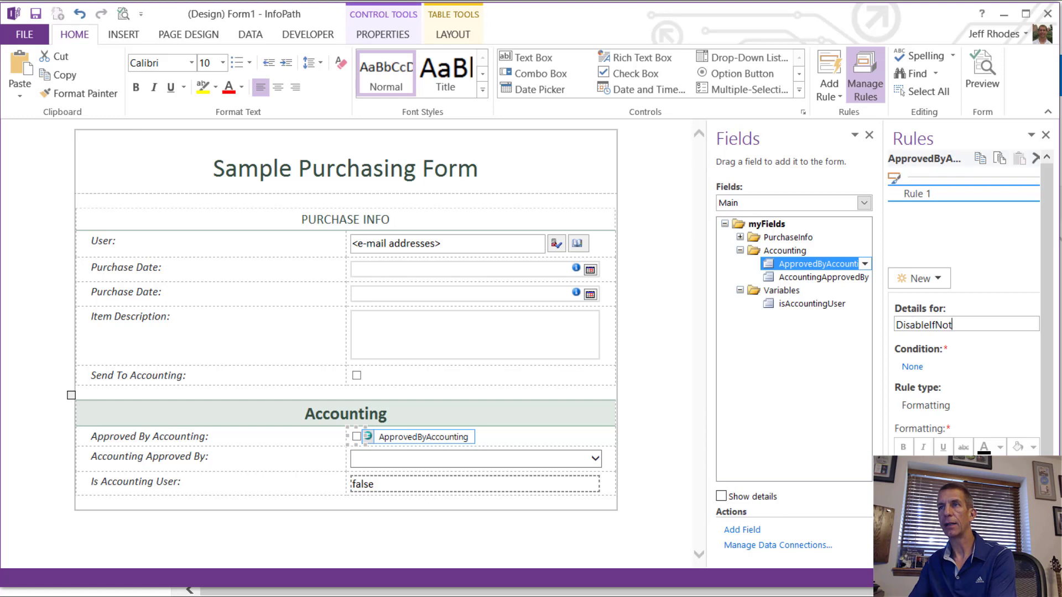
pyautogui.write('AccountingUser')
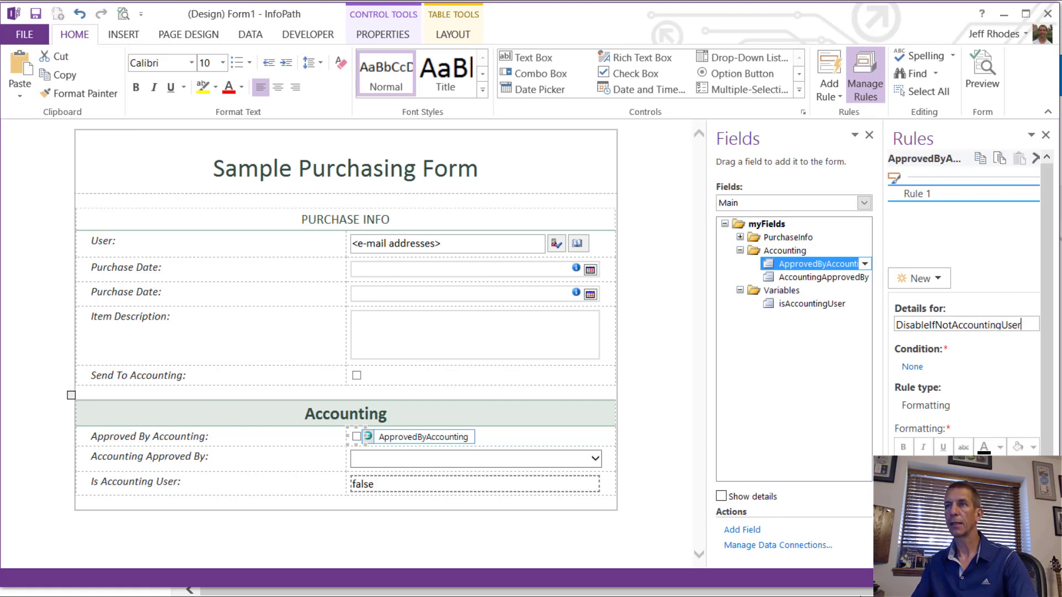
# Step: Set the rule's condition to isAccountingUser is not equal to TRUE, then copy the rule
pyautogui.click(913, 367)
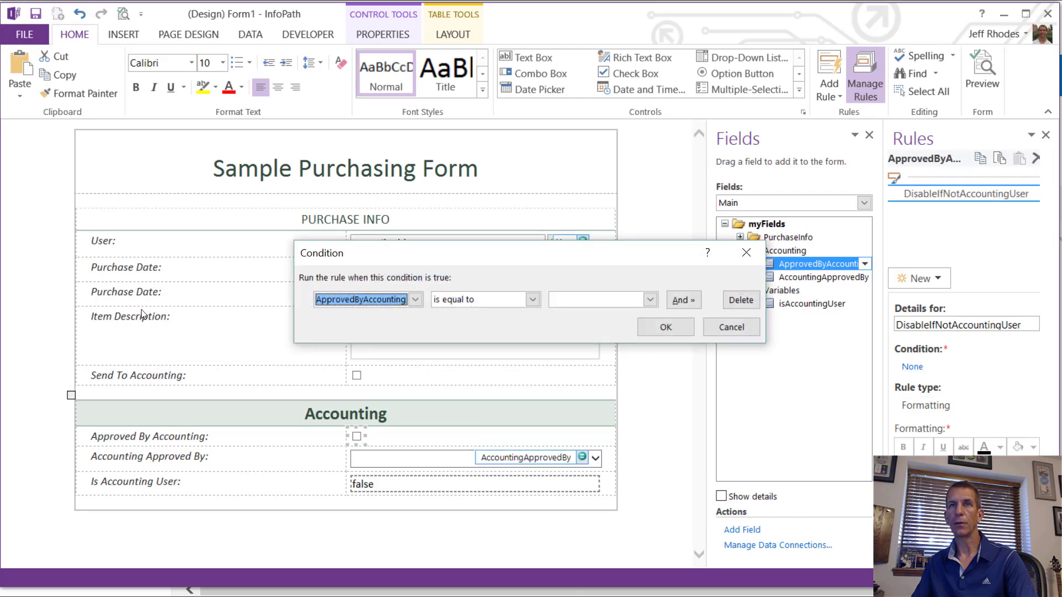
pyautogui.click(374, 302)
pyautogui.click(370, 345)
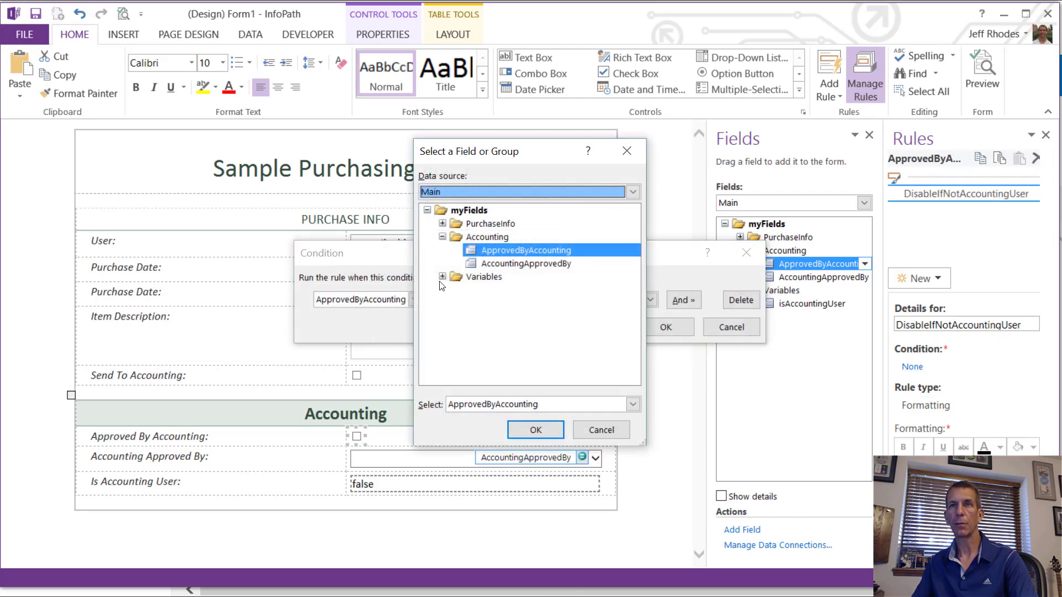
pyautogui.click(442, 277)
pyautogui.click(474, 290)
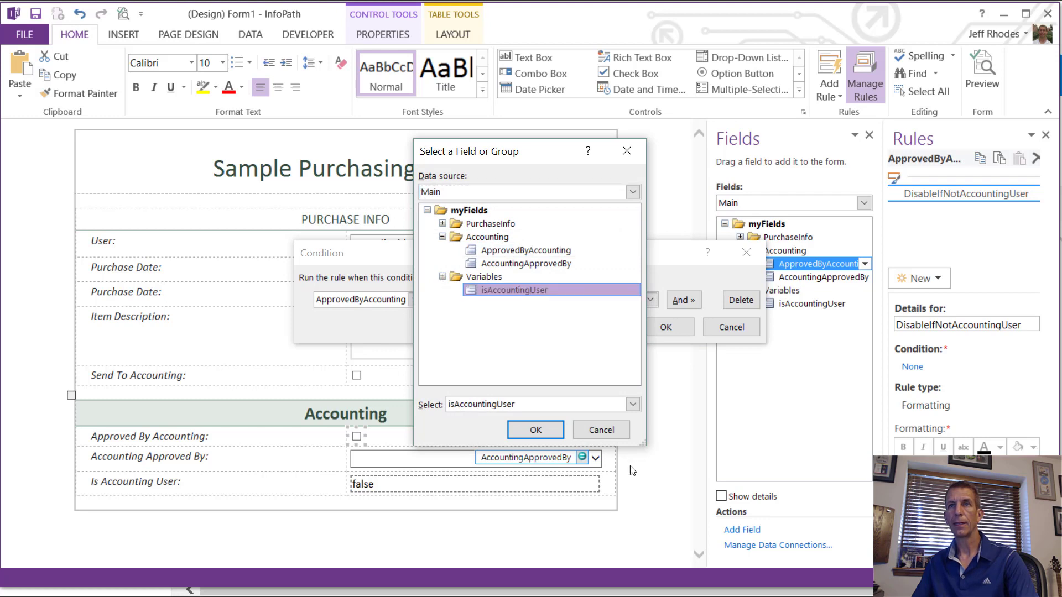
pyautogui.click(539, 426)
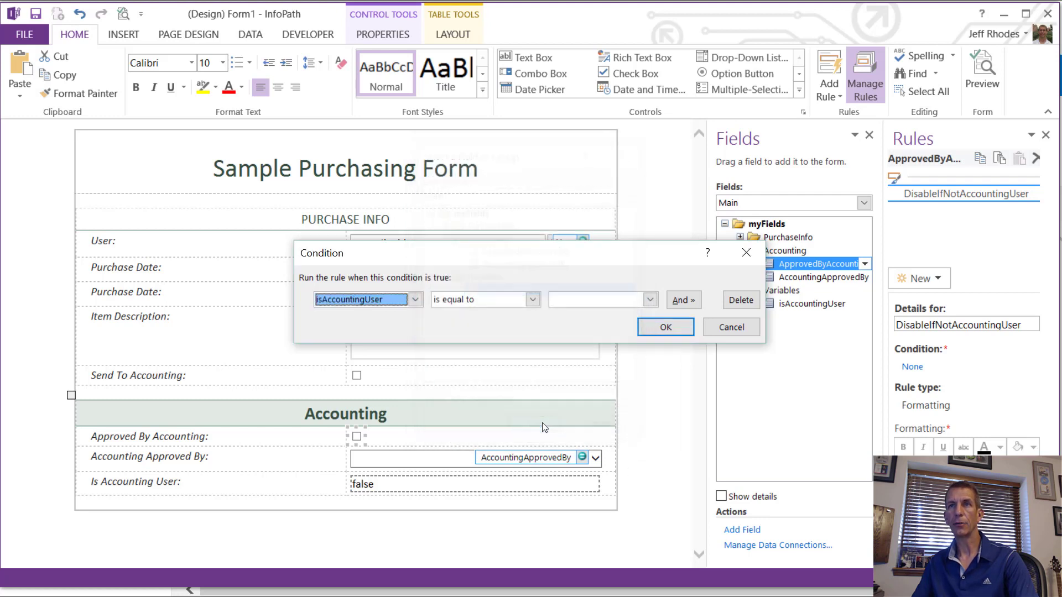
pyautogui.click(532, 301)
pyautogui.click(467, 325)
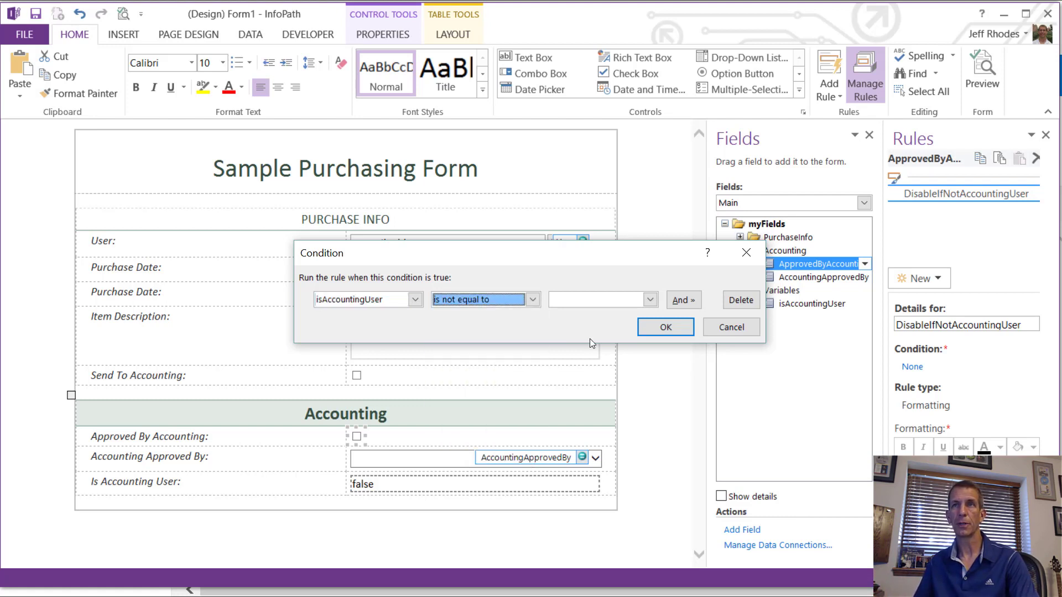
pyautogui.click(650, 299)
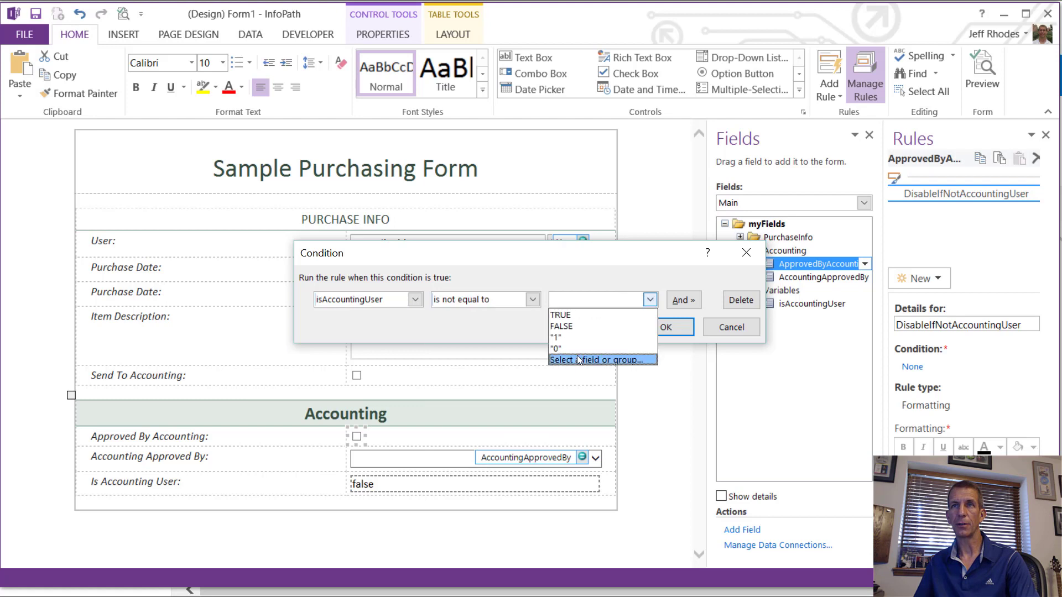
pyautogui.click(567, 318)
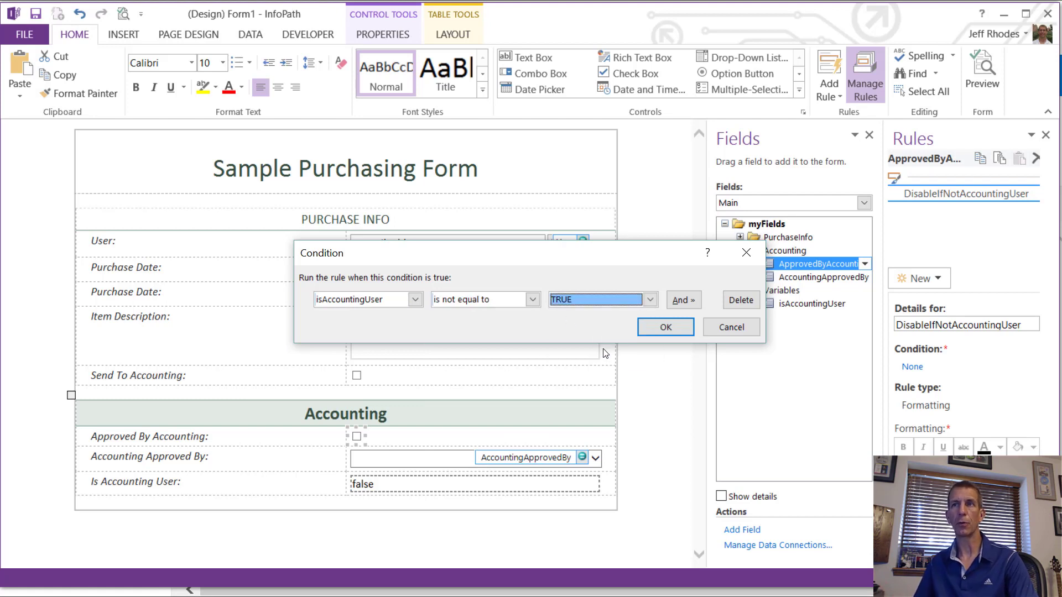
pyautogui.click(663, 327)
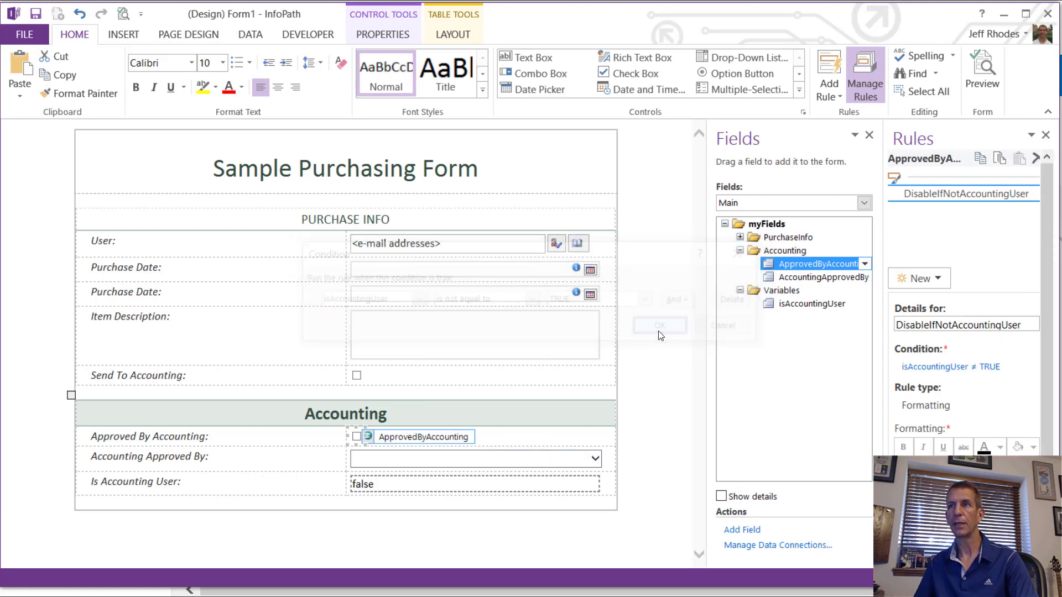
pyautogui.click(980, 163)
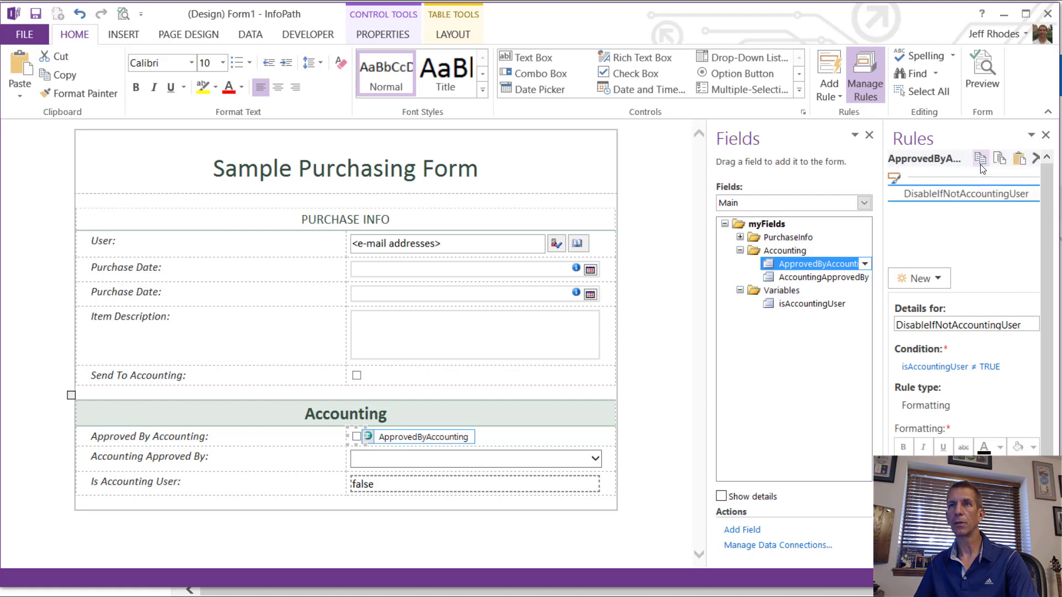
# Step: Paste the DisableIfNotAccountingUser rule onto the Accounting Approved By drop-down
pyautogui.click(406, 469)
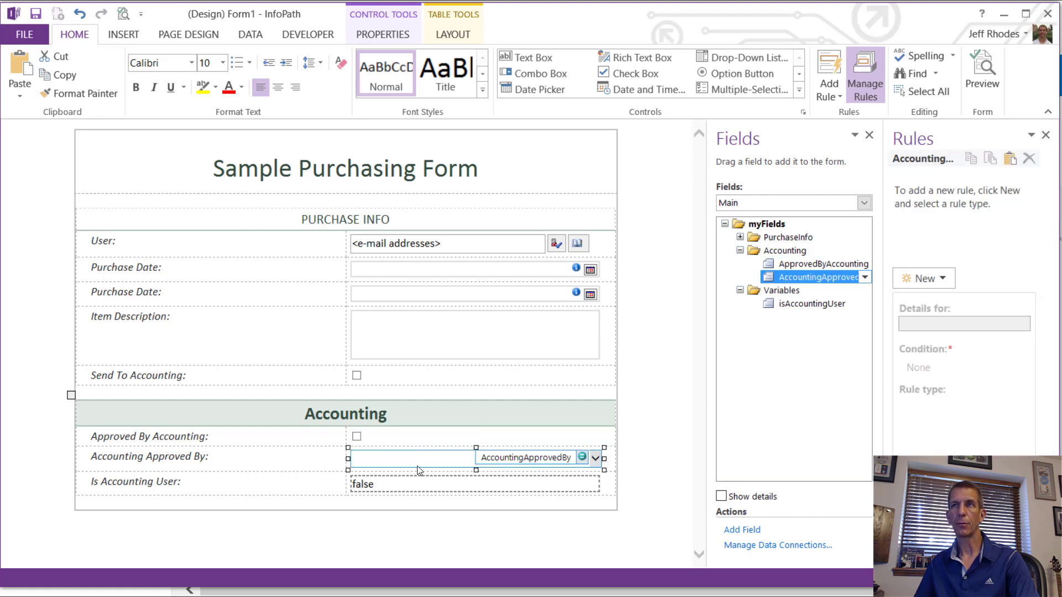
pyautogui.click(1008, 158)
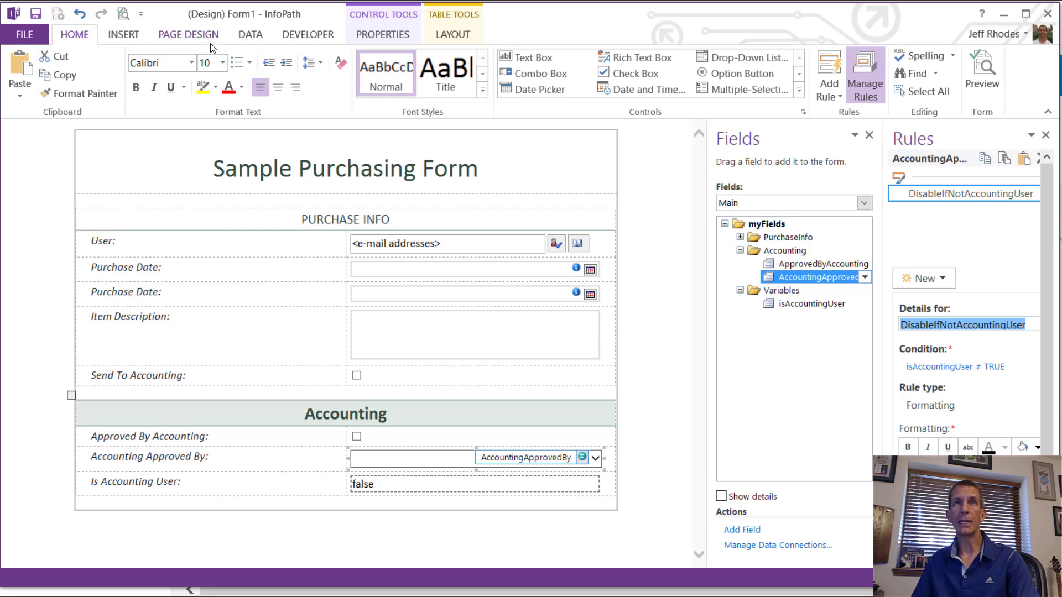
pyautogui.click(251, 34)
# Step: Create a Form Load action rule named SetUserValue
pyautogui.click(661, 87)
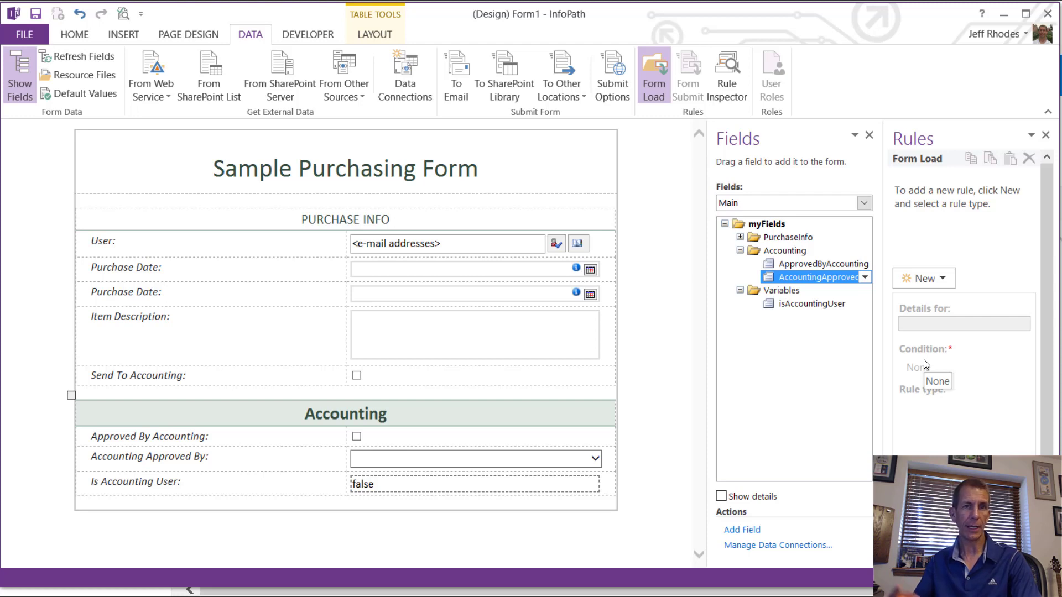
pyautogui.click(945, 277)
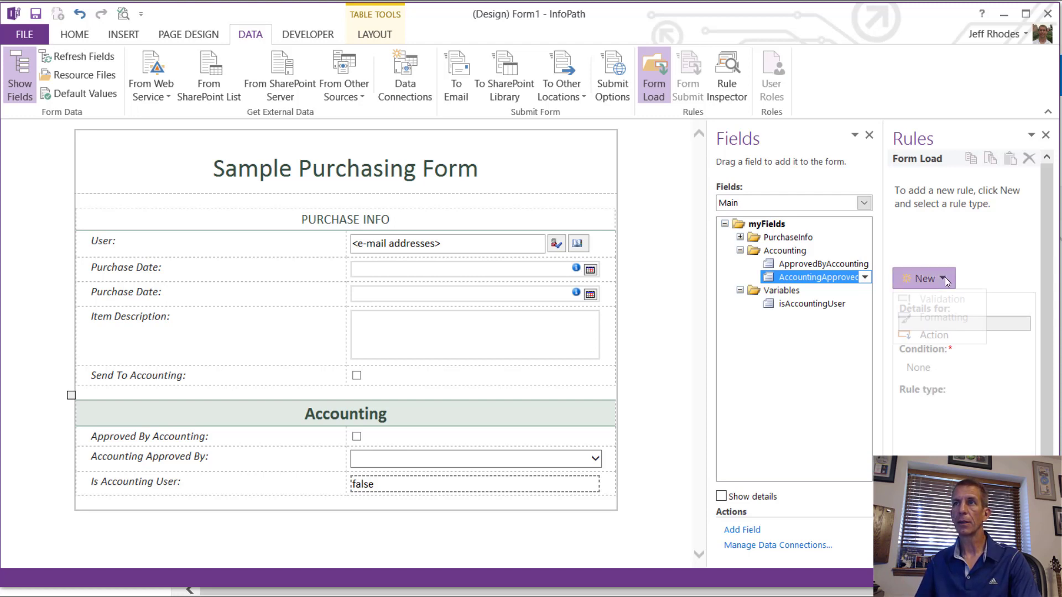
pyautogui.click(952, 338)
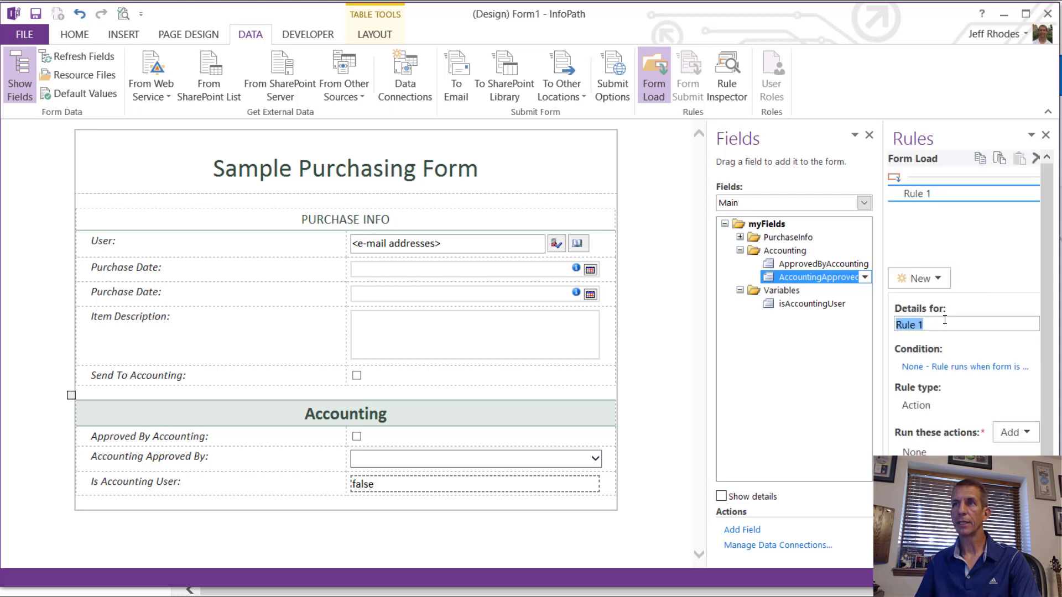
pyautogui.write('Set')
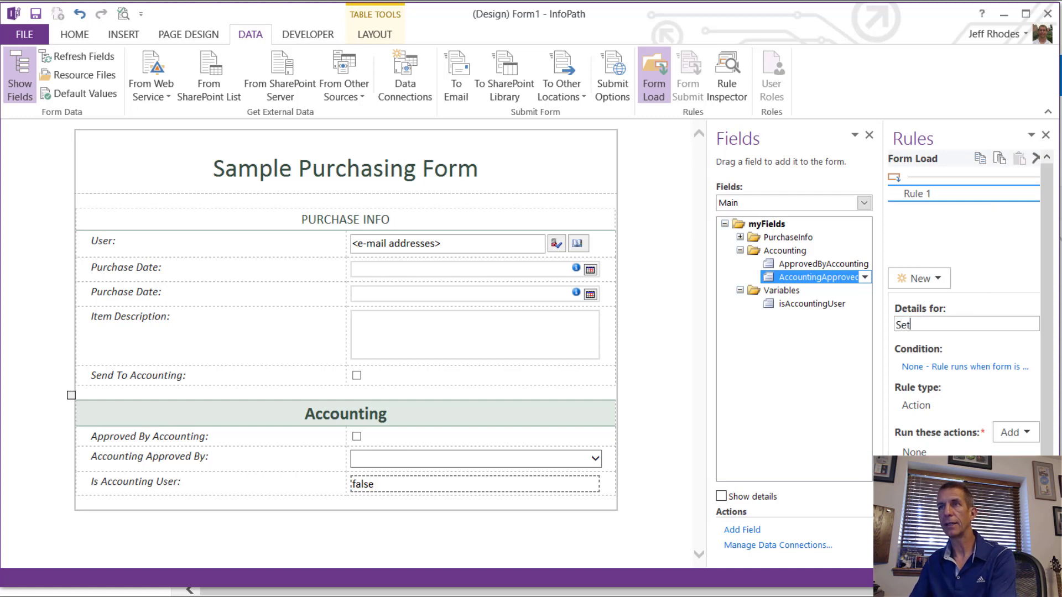
pyautogui.write('UserValue')
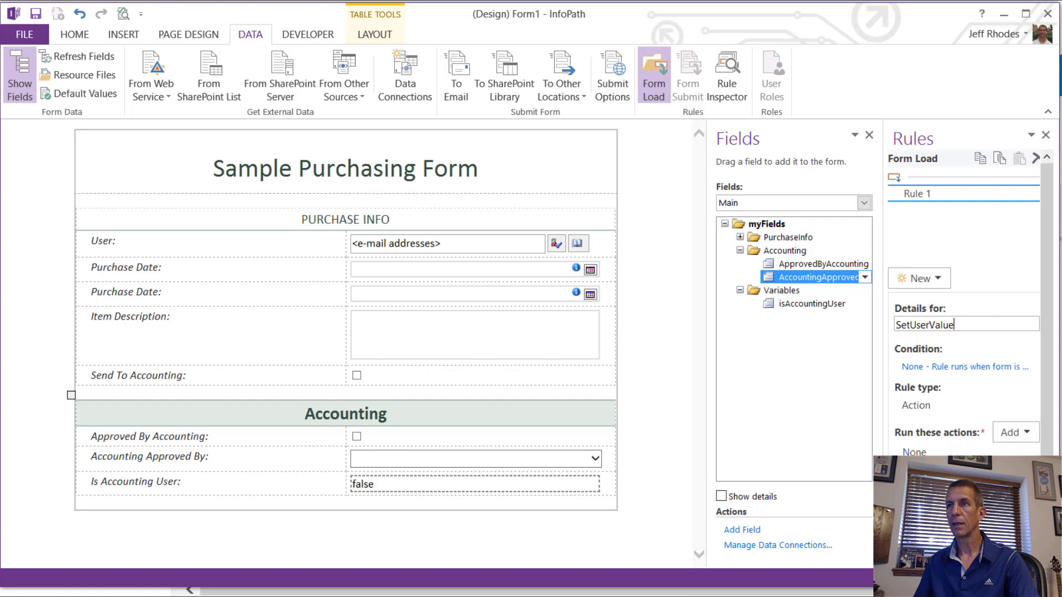
# Step: Add a set-field-value action targeting the User query field of QueryAccountingUsers
pyautogui.click(1004, 436)
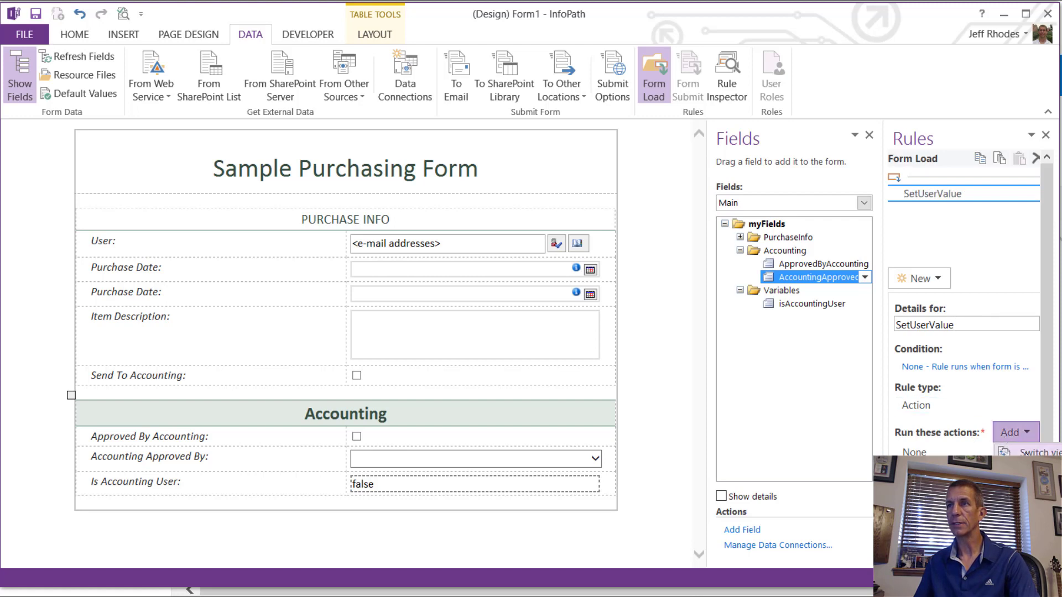
pyautogui.click(1034, 468)
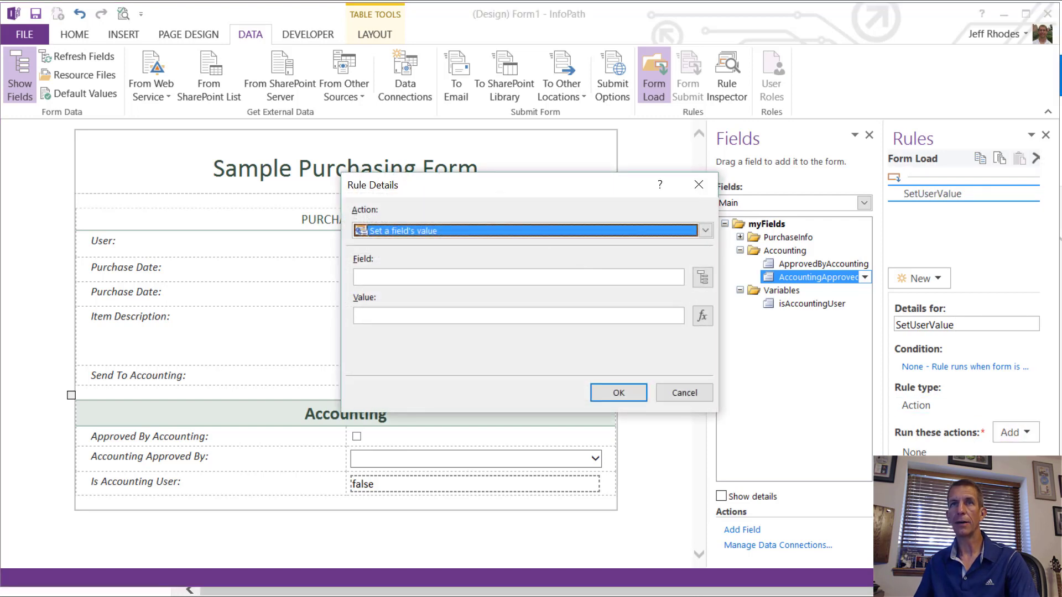
pyautogui.click(702, 277)
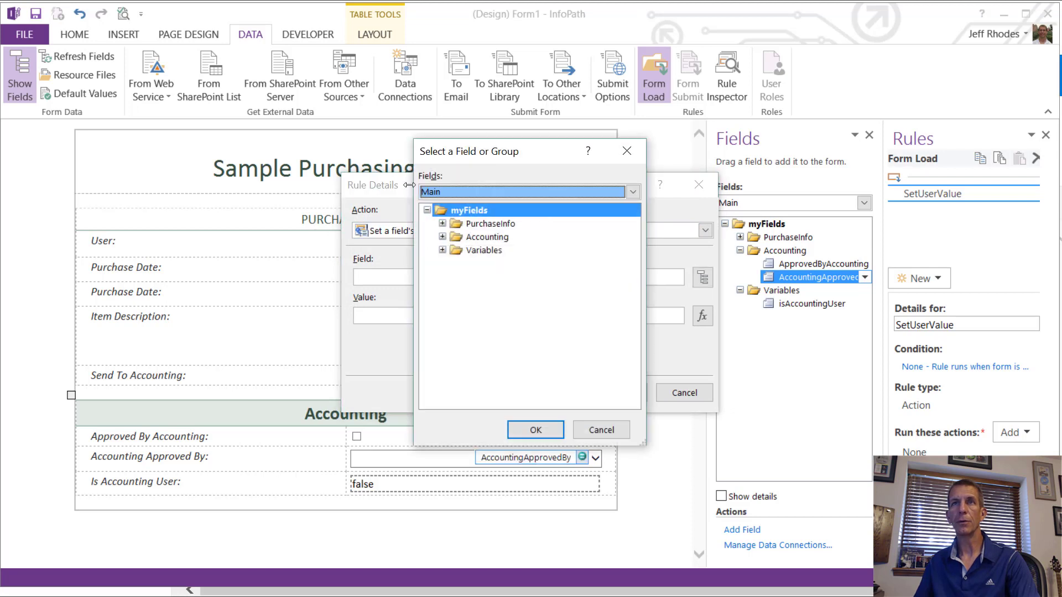
pyautogui.click(432, 192)
pyautogui.click(470, 217)
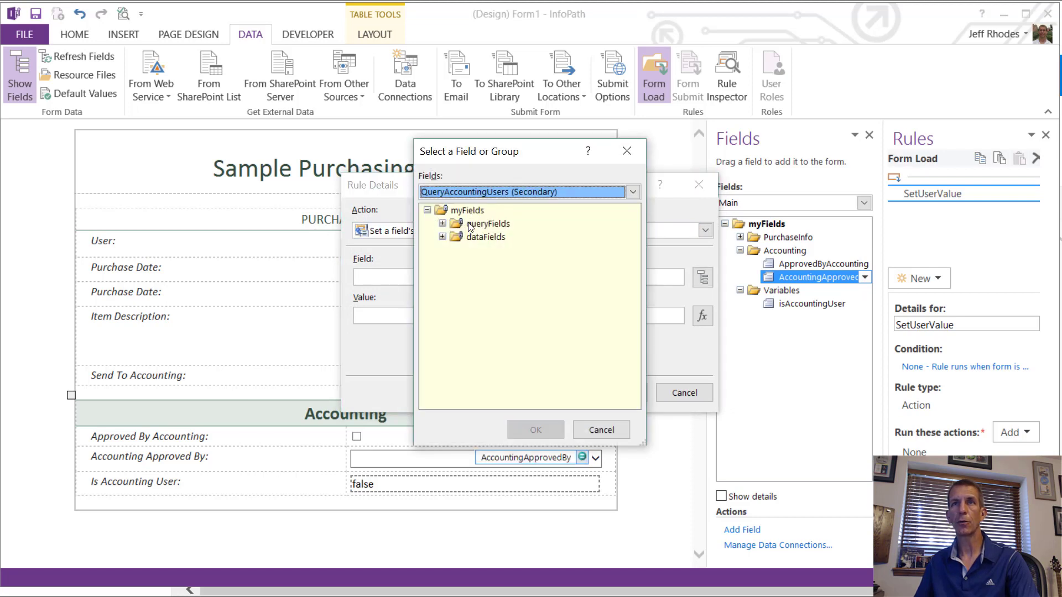
pyautogui.click(442, 224)
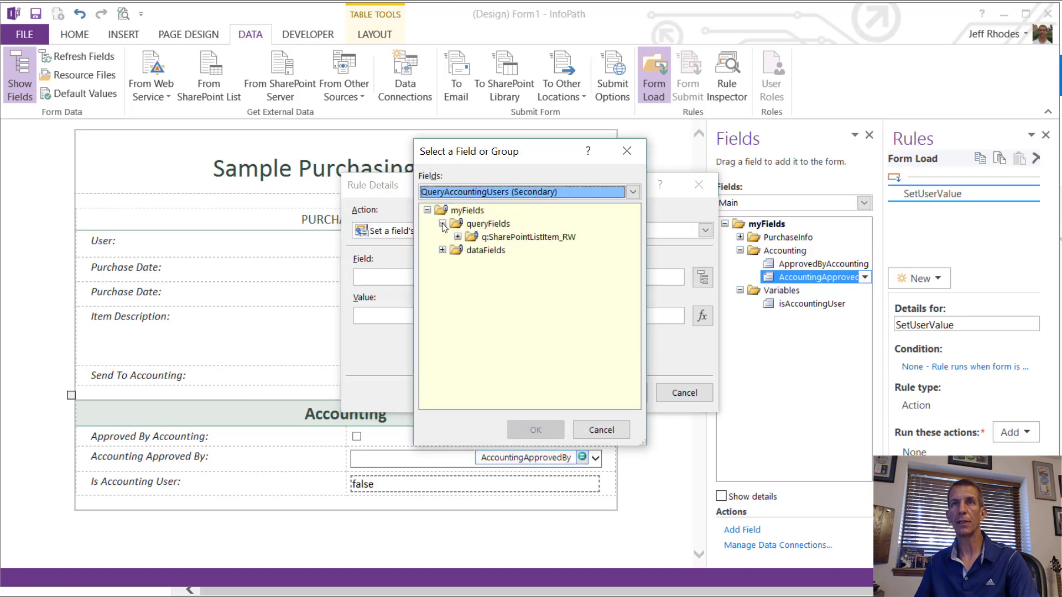
pyautogui.click(457, 236)
pyautogui.click(496, 250)
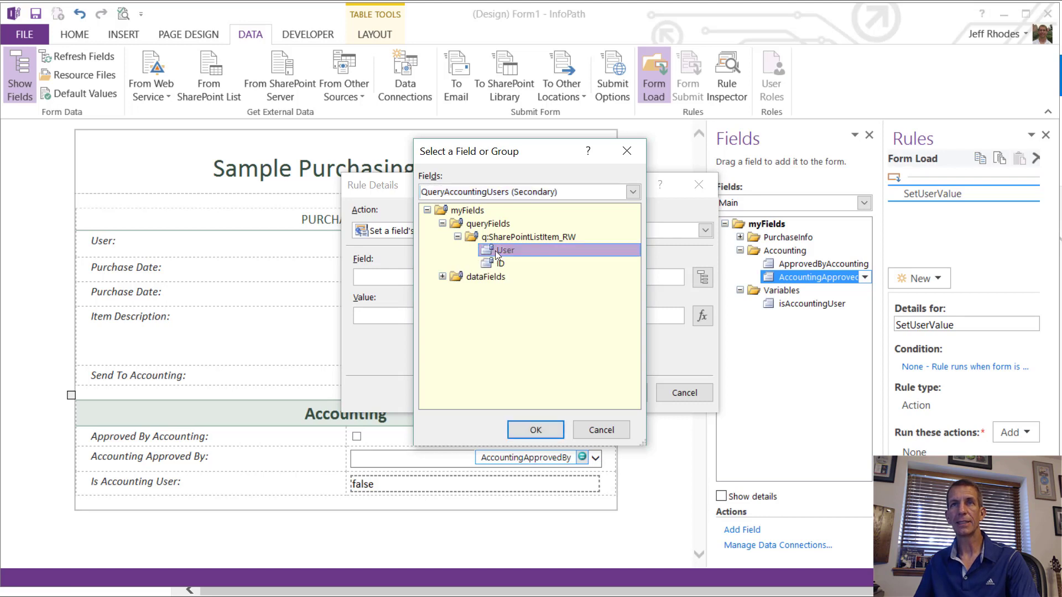
pyautogui.click(535, 430)
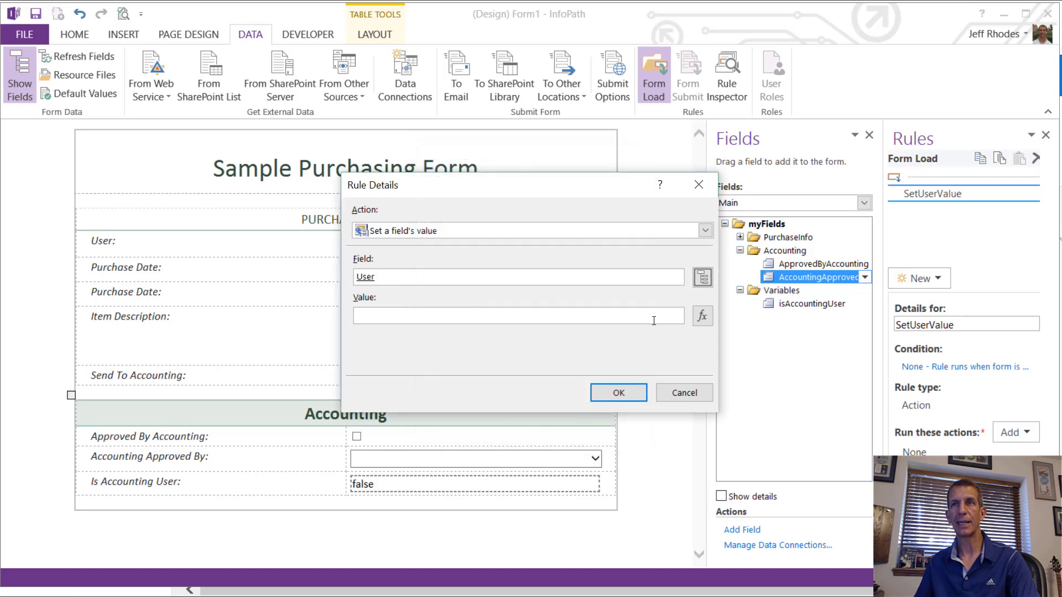
# Step: Set the action's value to the userName() function and save it
pyautogui.click(702, 317)
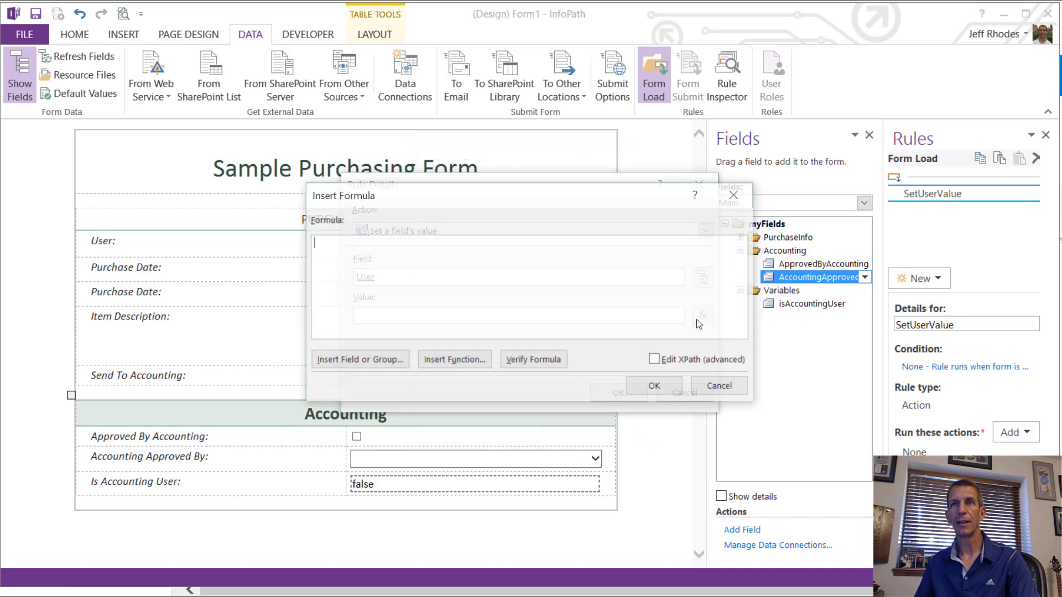
pyautogui.click(444, 364)
pyautogui.click(496, 306)
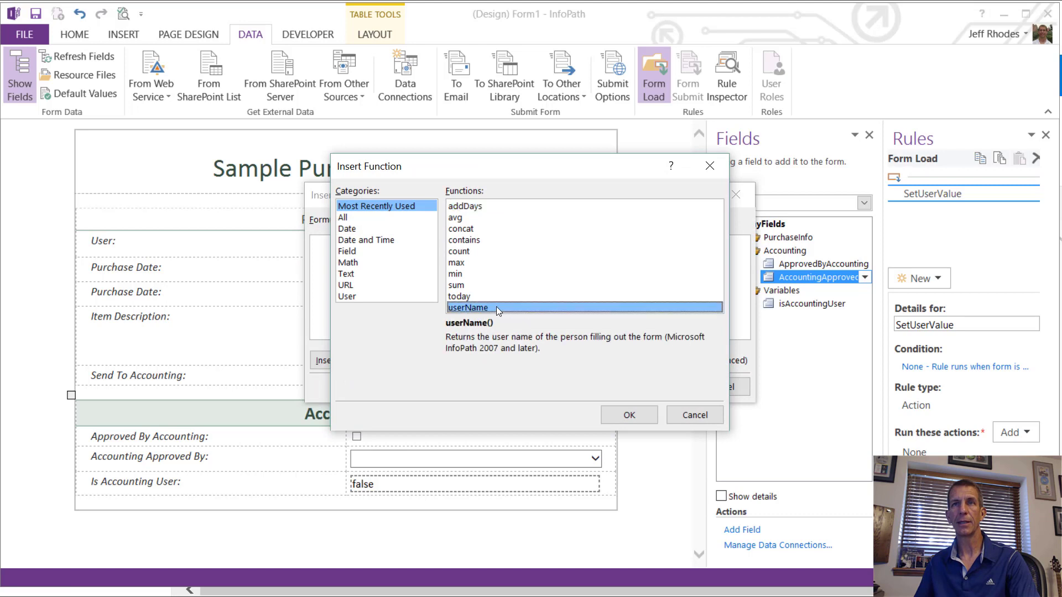
pyautogui.click(630, 416)
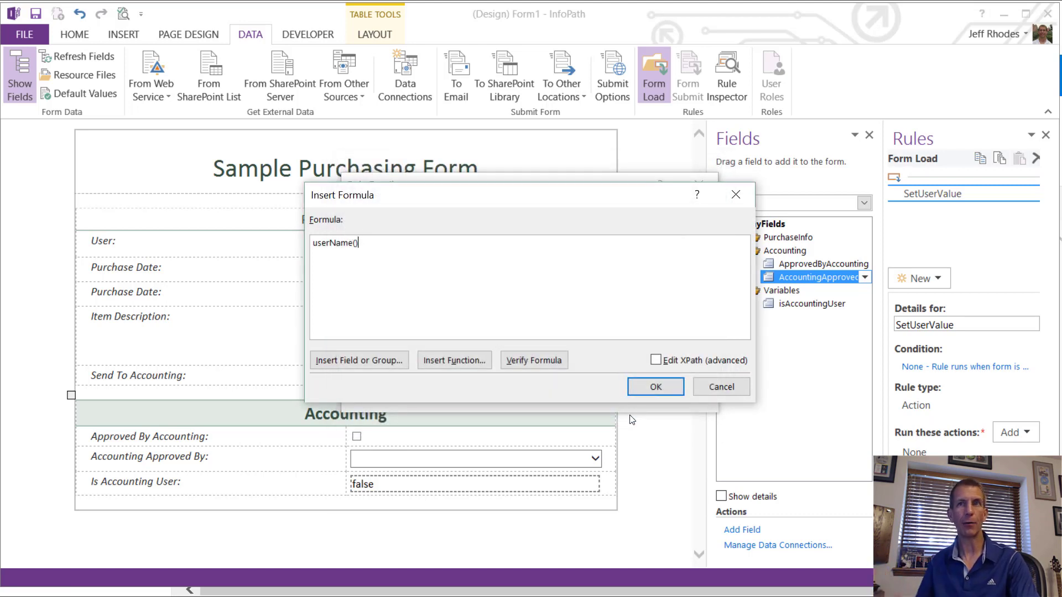
pyautogui.click(641, 385)
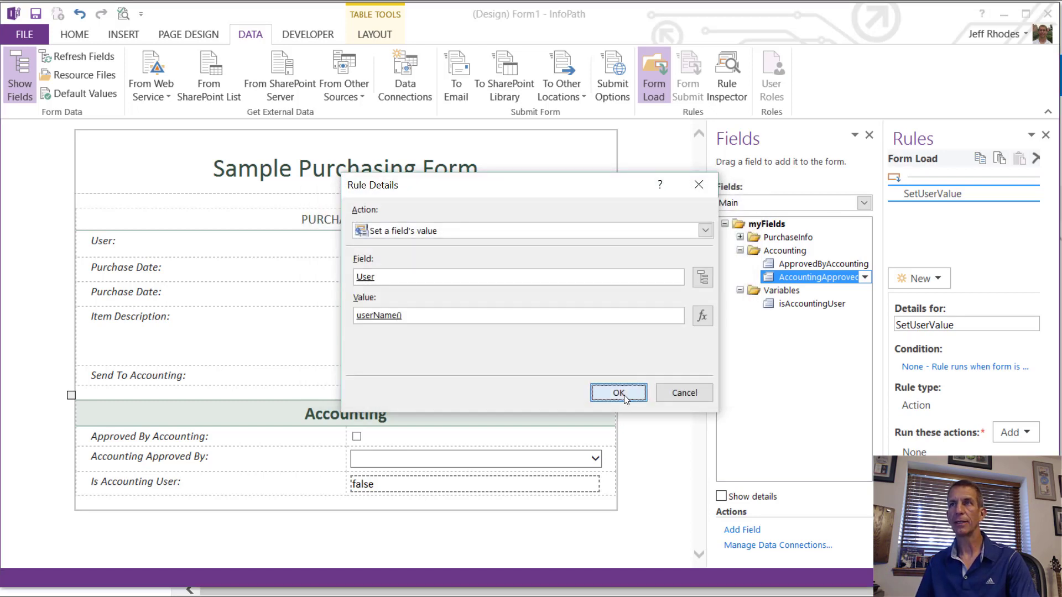
pyautogui.click(624, 395)
pyautogui.click(922, 277)
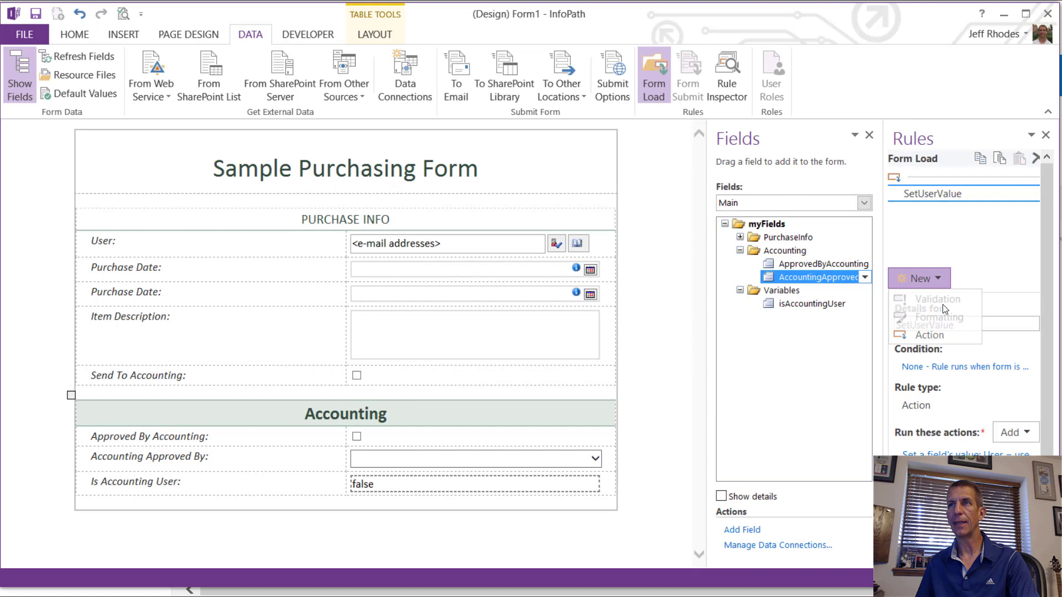
# Step: Create the QueryAccountingUsers action rule with a query action using the QueryAccountingUsers connection
pyautogui.click(928, 335)
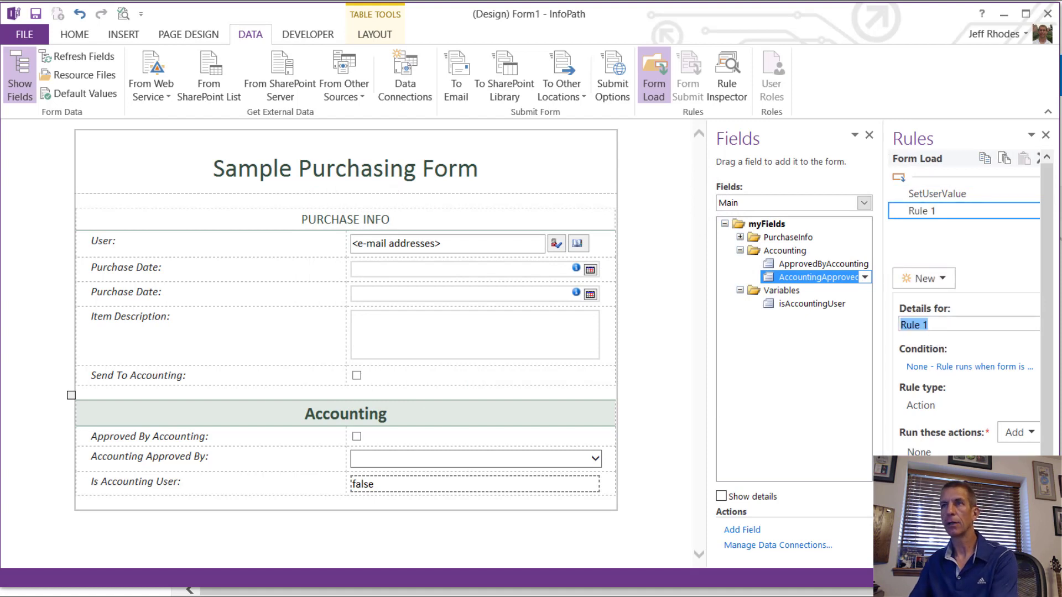
pyautogui.write('QueryAccou')
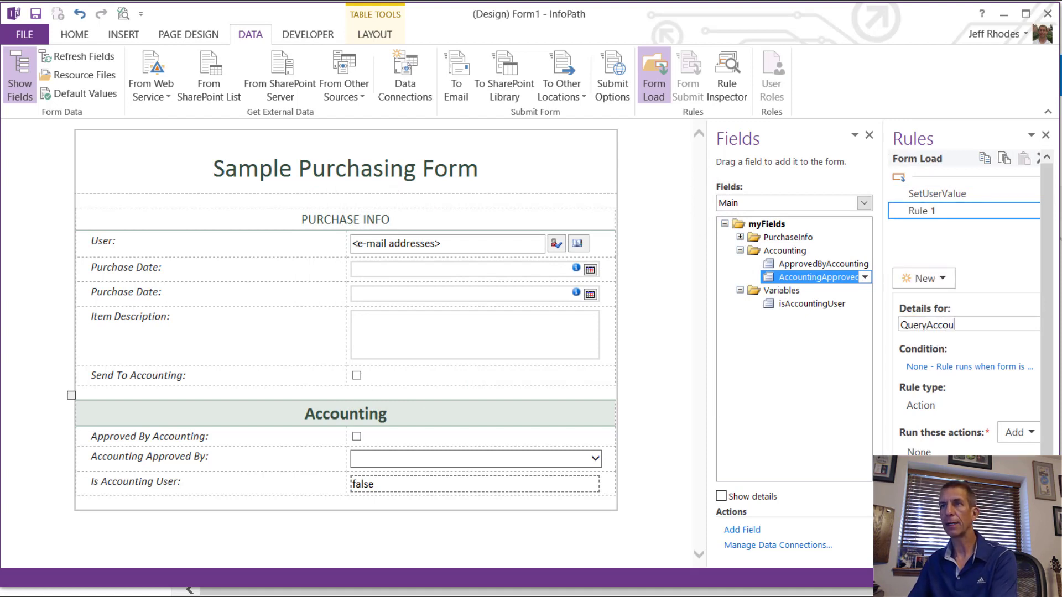
pyautogui.write('ntingUsers')
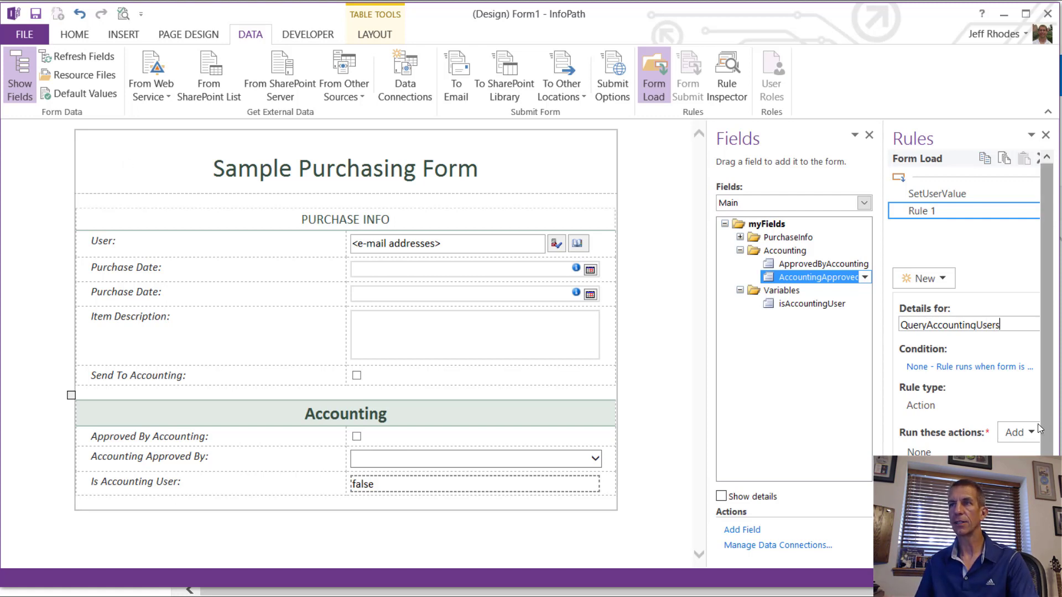
pyautogui.click(1016, 432)
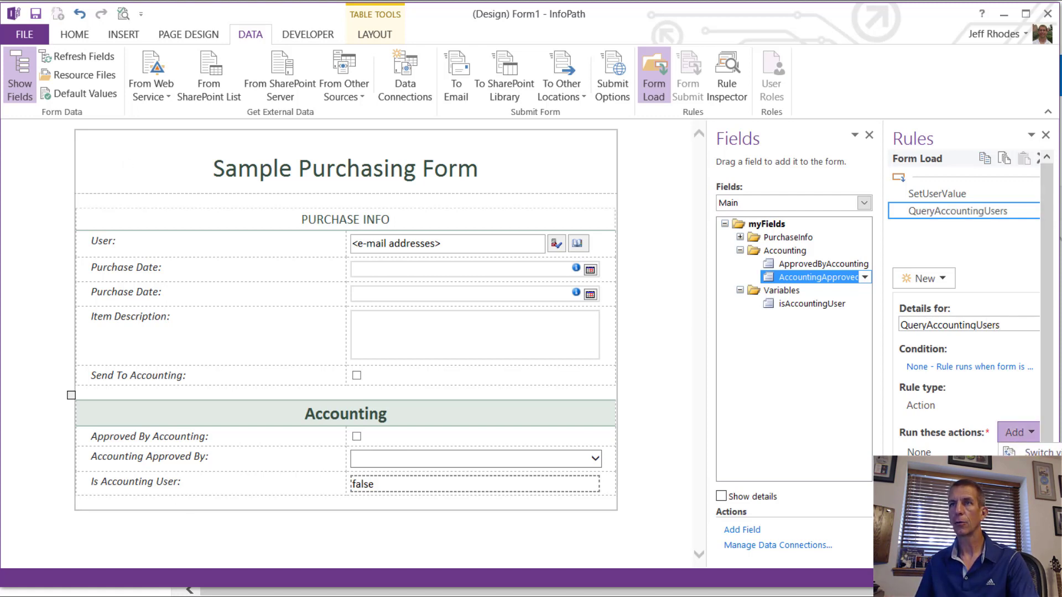
pyautogui.click(1039, 489)
pyautogui.click(414, 275)
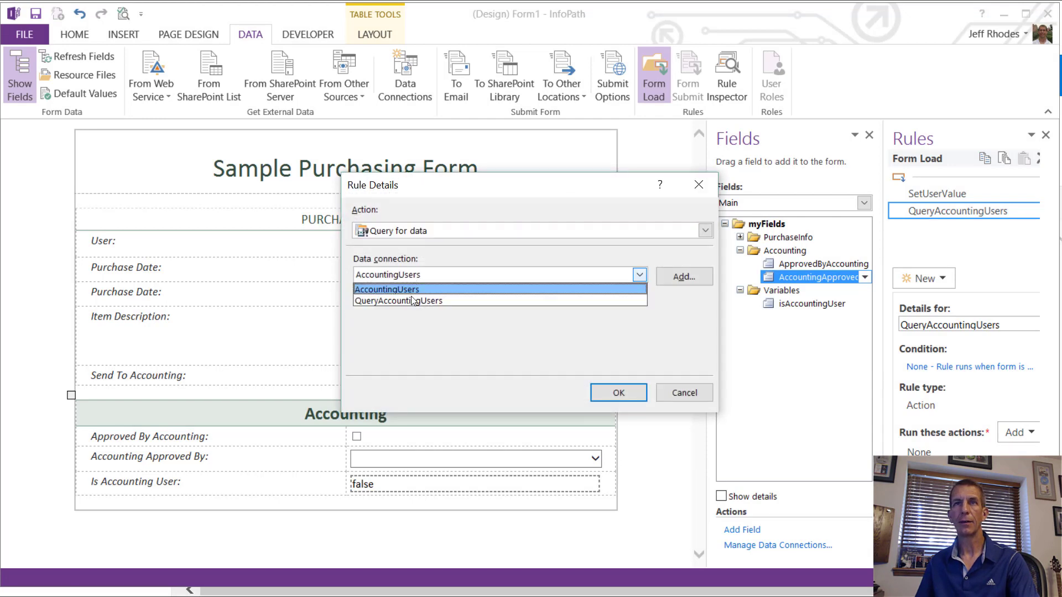
pyautogui.click(410, 298)
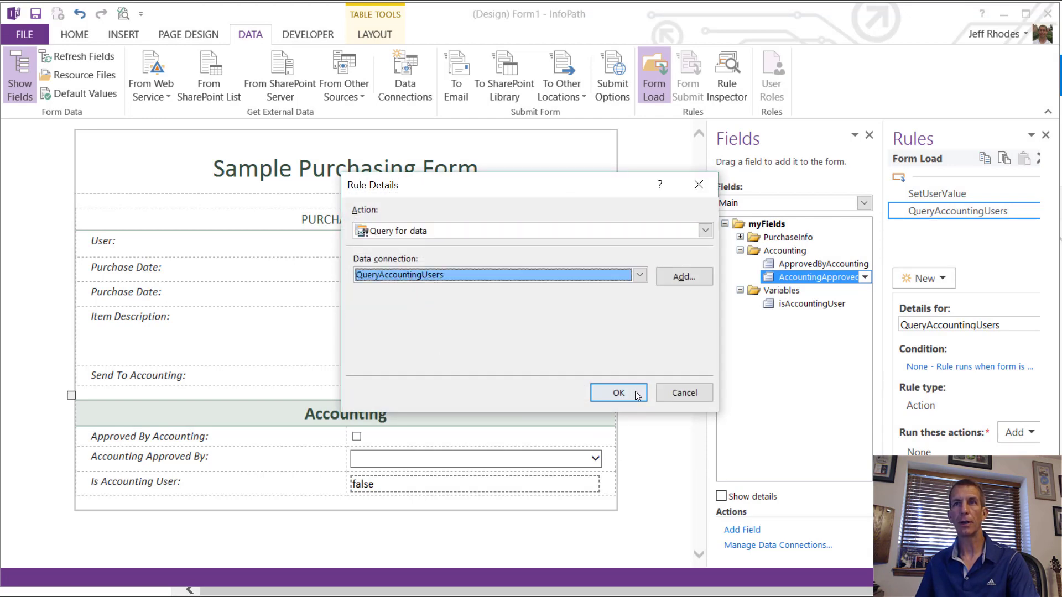
pyautogui.click(618, 392)
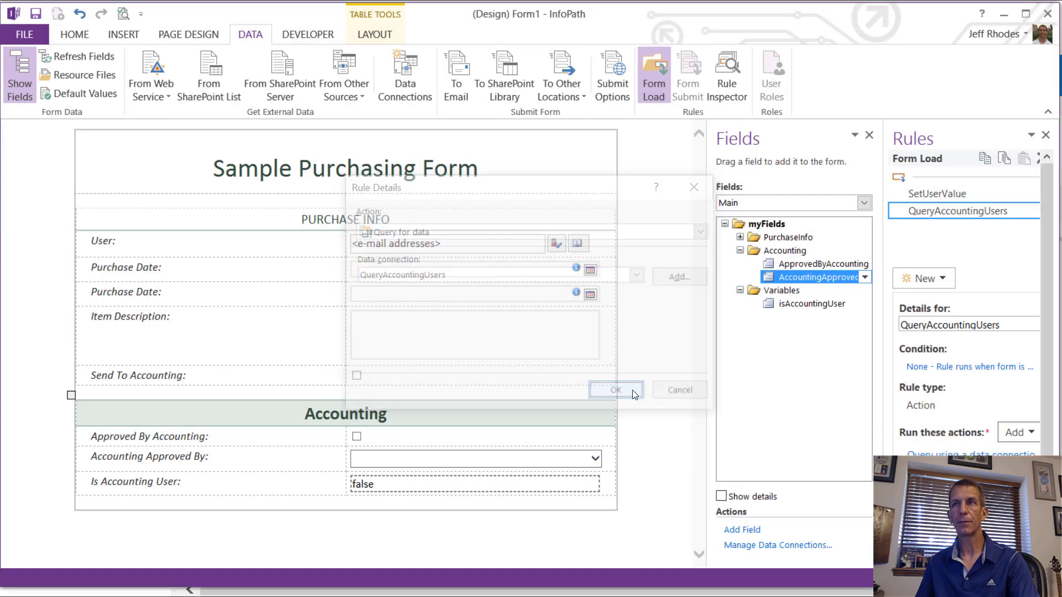
pyautogui.click(938, 291)
# Step: Create the SetIsAccountingUser action rule with a set-value action targeting Variables > isAccountingUser
pyautogui.click(941, 334)
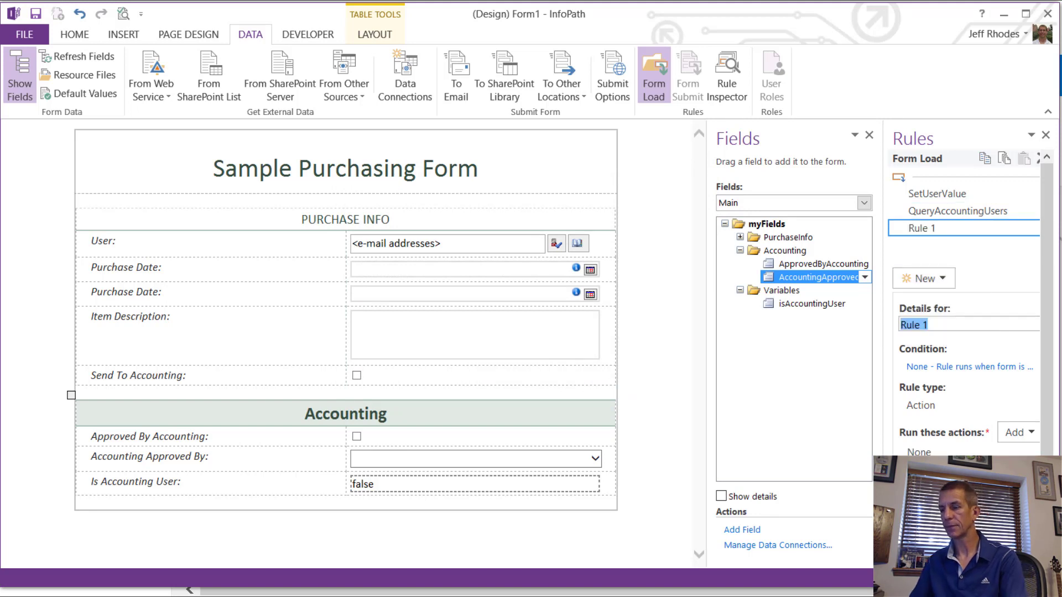
pyautogui.write('SetIs')
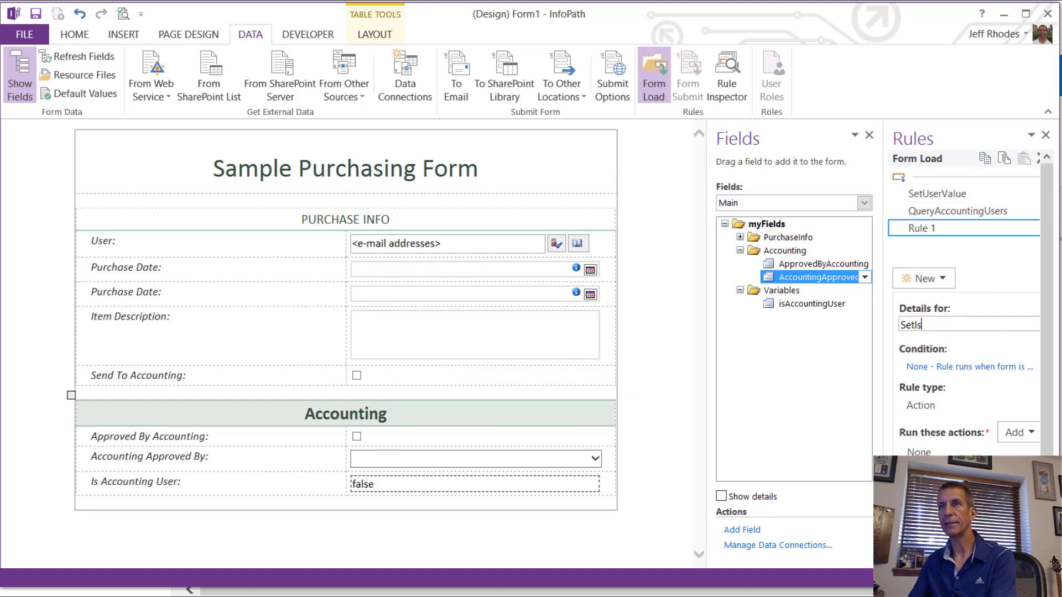
pyautogui.write('AccountingUs')
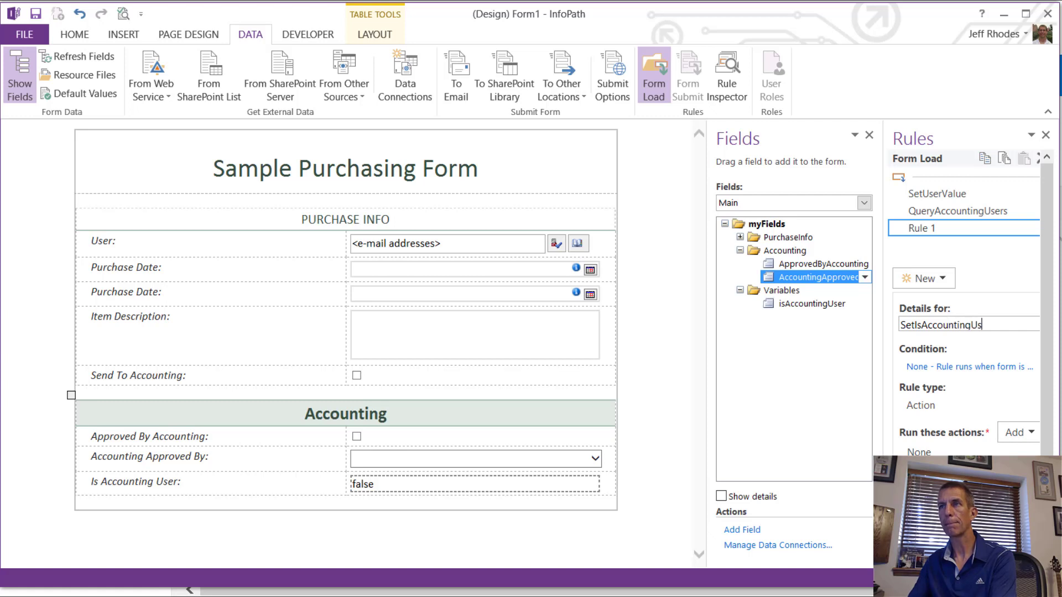
pyautogui.write('er')
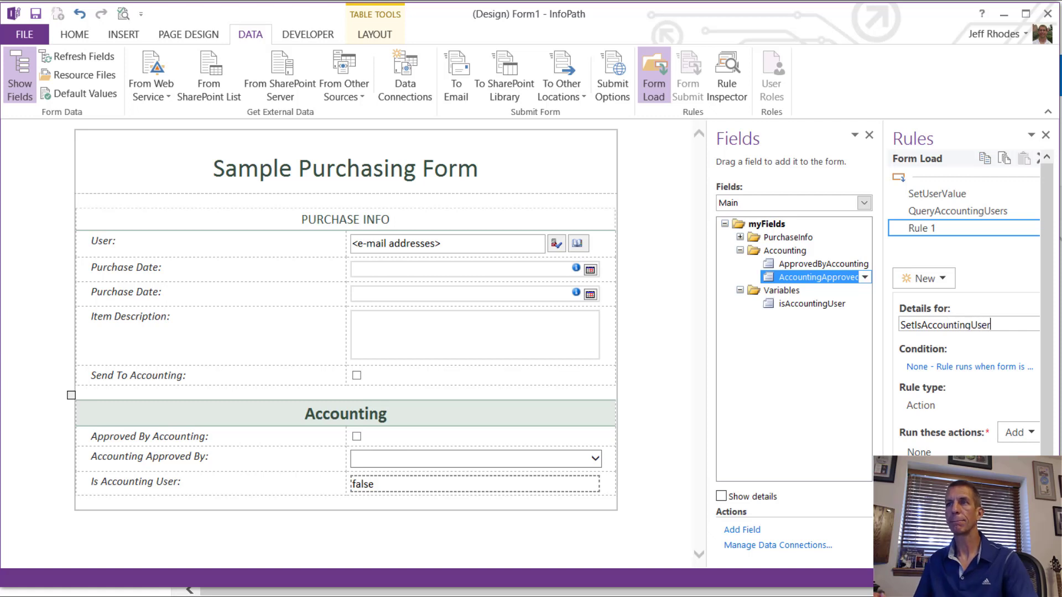
pyautogui.click(1015, 437)
pyautogui.click(1023, 470)
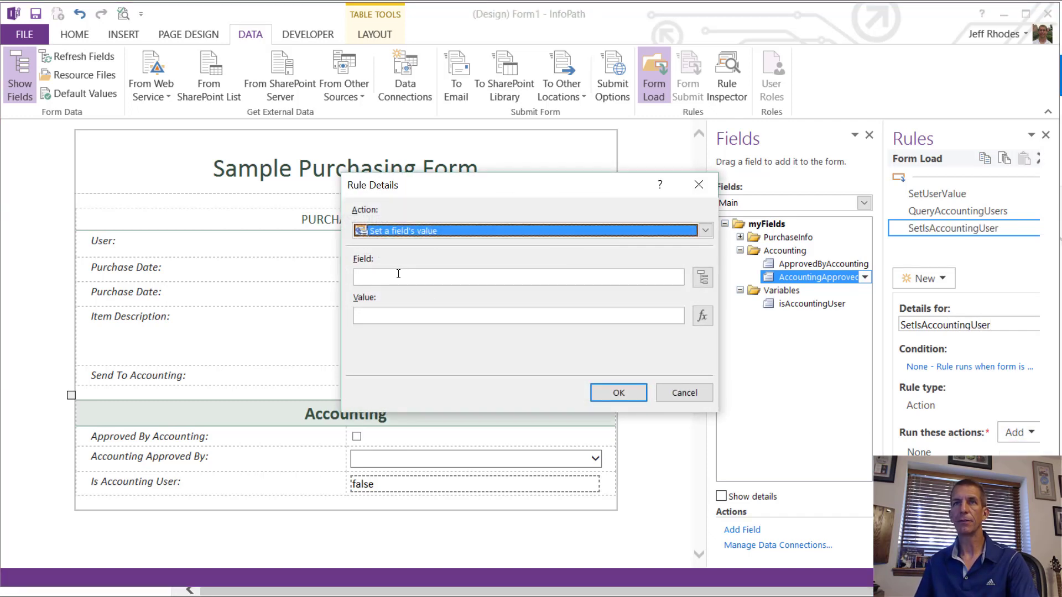
pyautogui.click(703, 277)
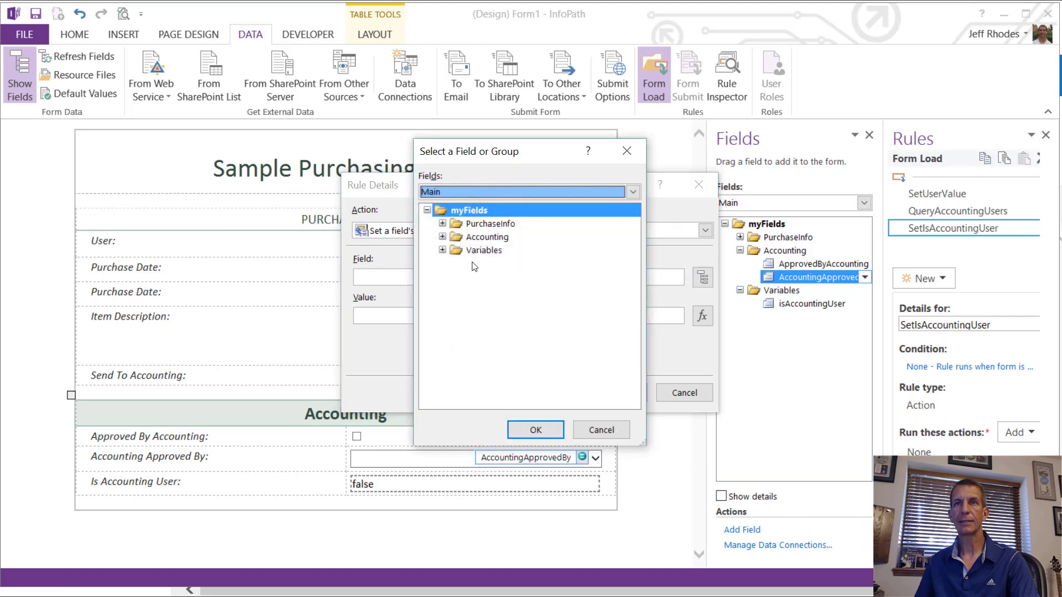
pyautogui.click(443, 250)
pyautogui.click(500, 263)
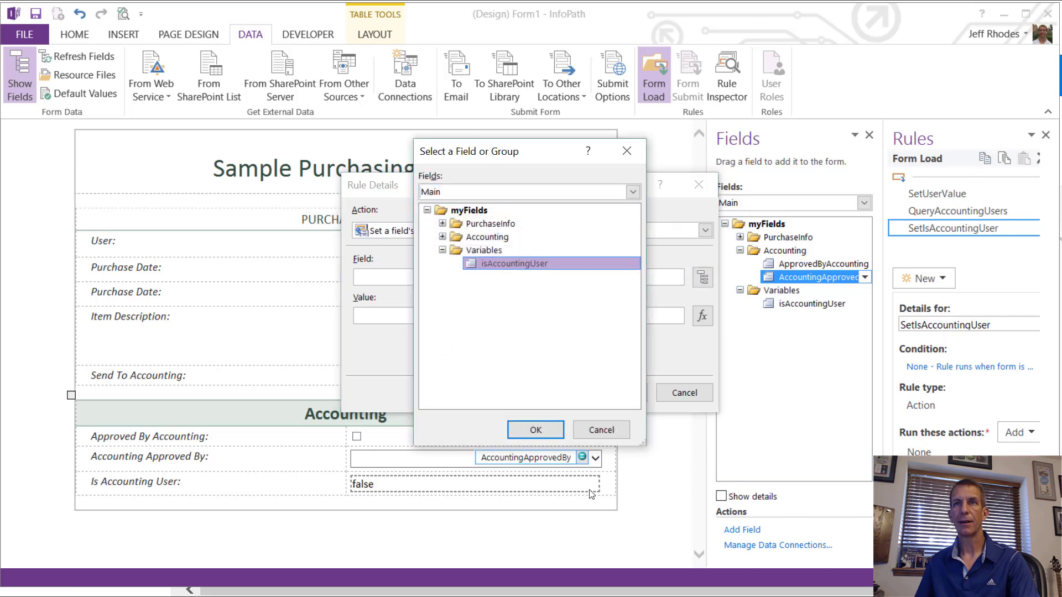
pyautogui.click(536, 430)
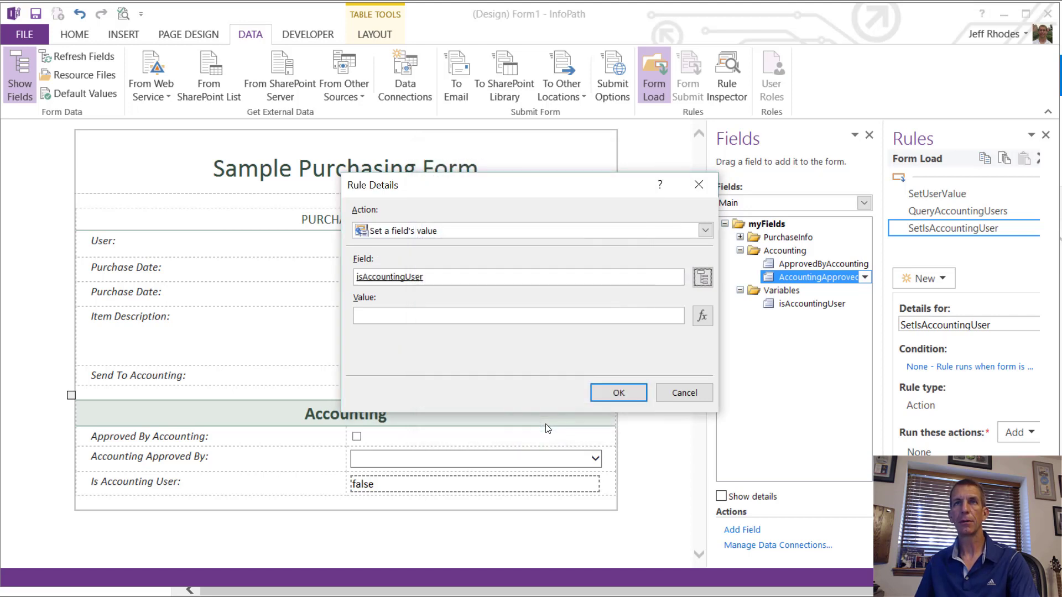
# Step: Insert the count function into the value formula from the full function list
pyautogui.click(703, 316)
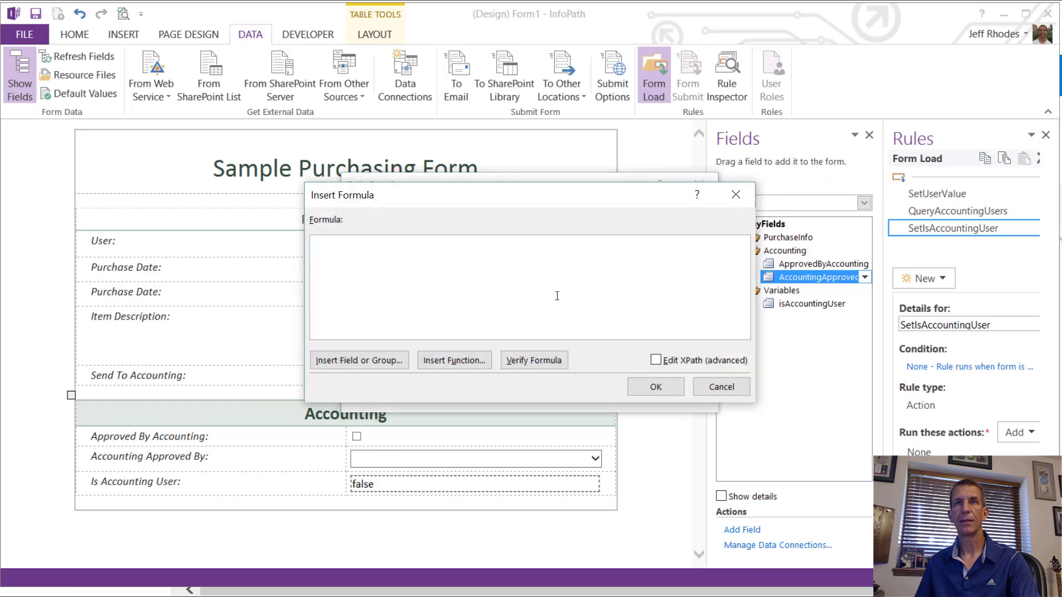
pyautogui.click(461, 359)
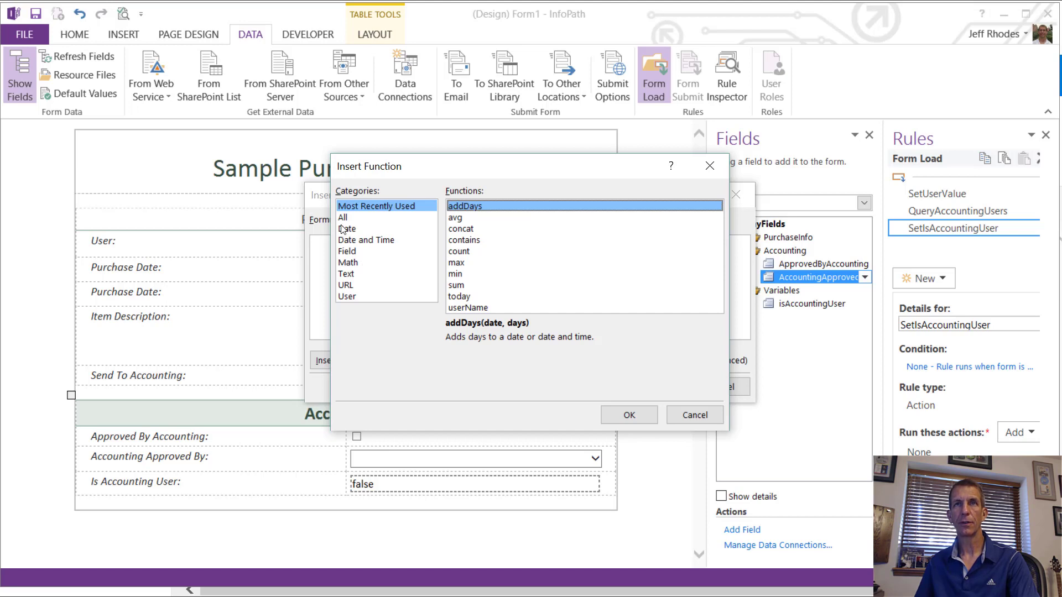
pyautogui.click(344, 217)
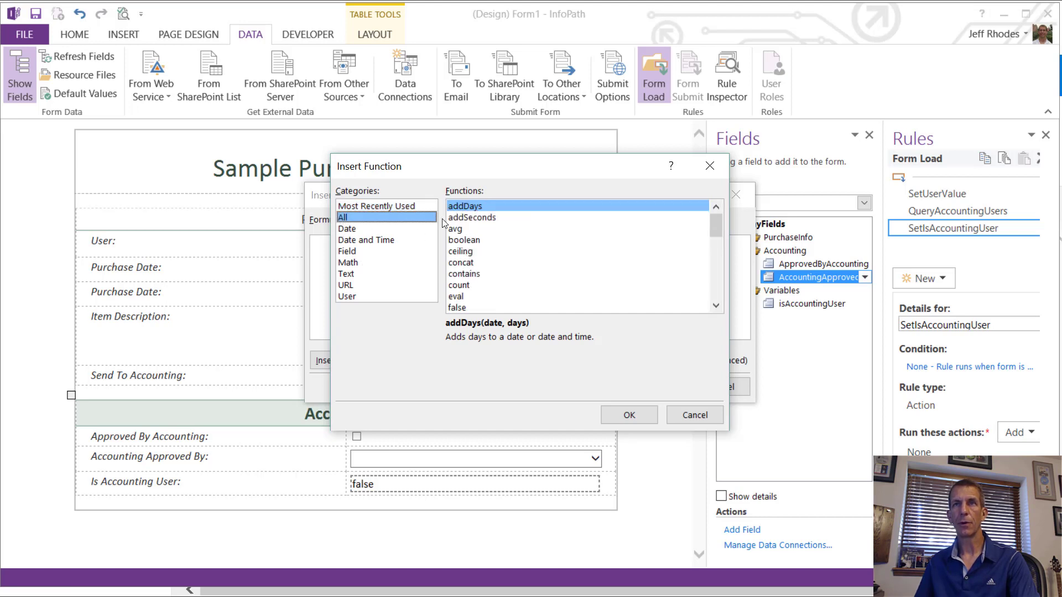
pyautogui.click(460, 286)
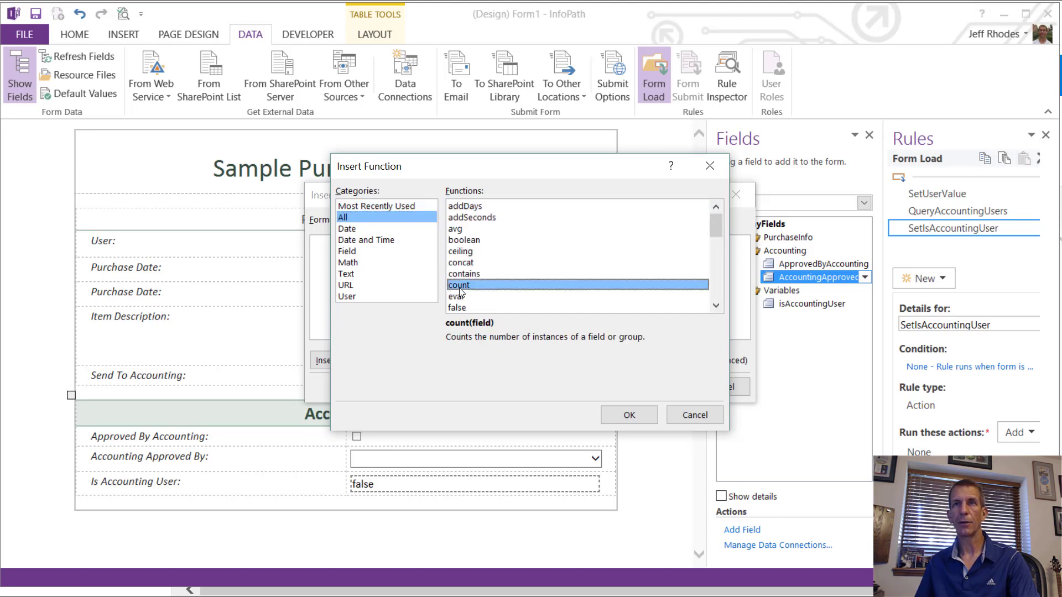
pyautogui.click(636, 416)
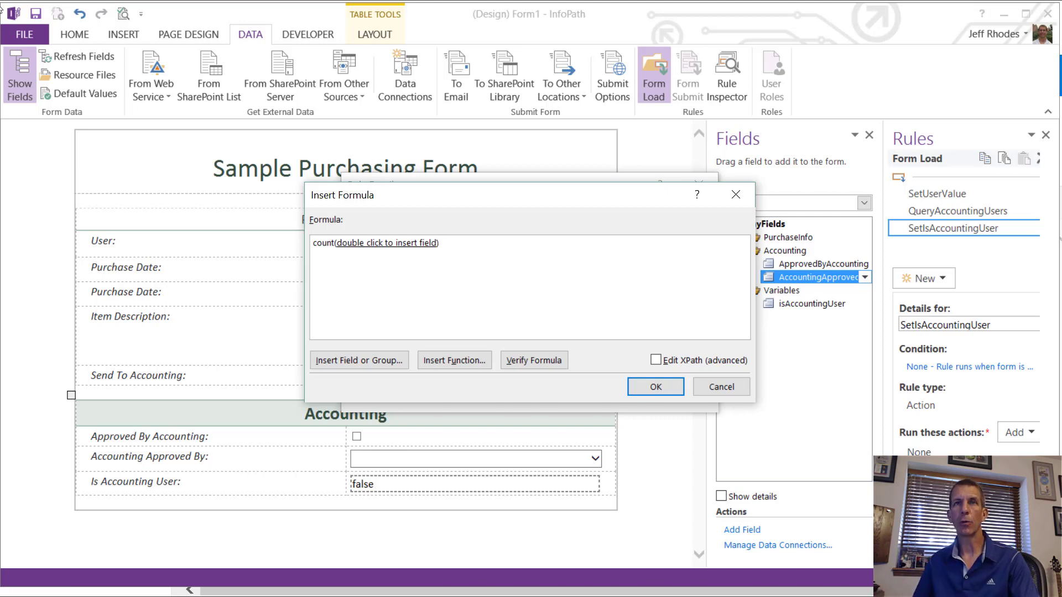
# Step: Choose the ID field from QueryAccountingUsers dataFields as count's argument
pyautogui.doubleClick(396, 246)
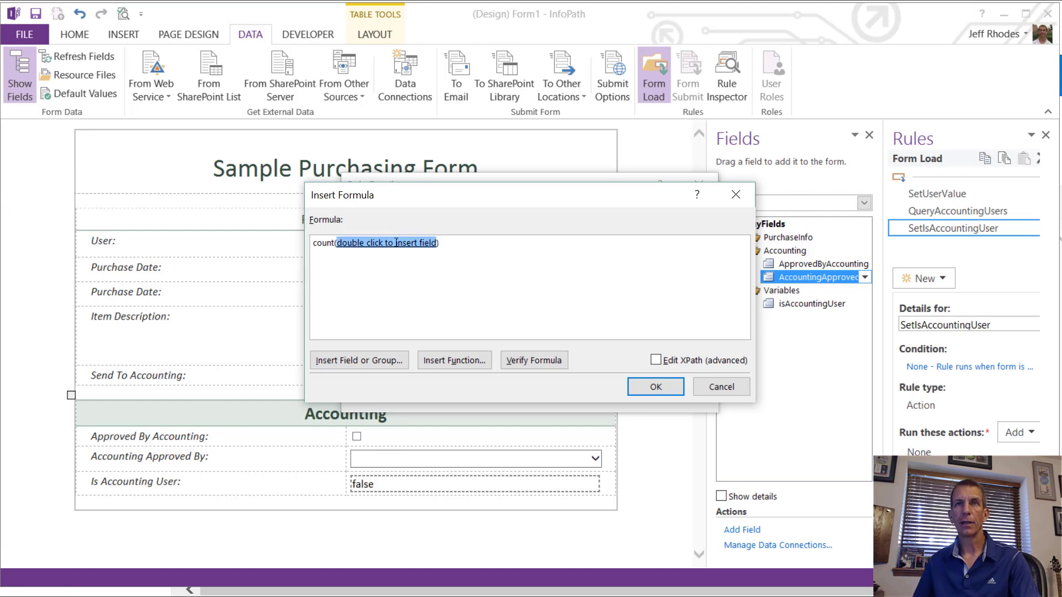
pyautogui.click(549, 191)
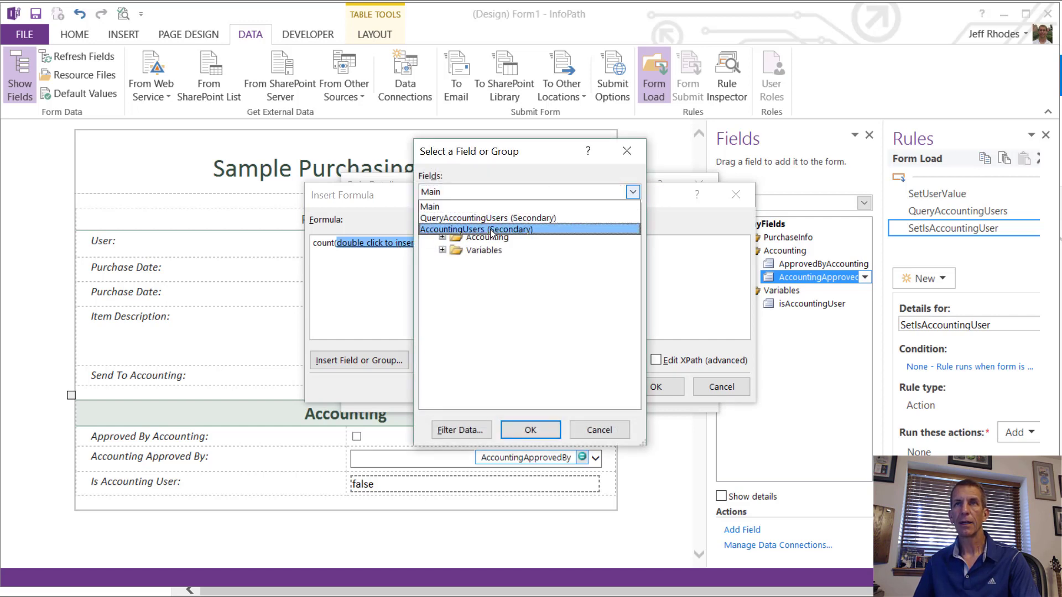
pyautogui.click(483, 218)
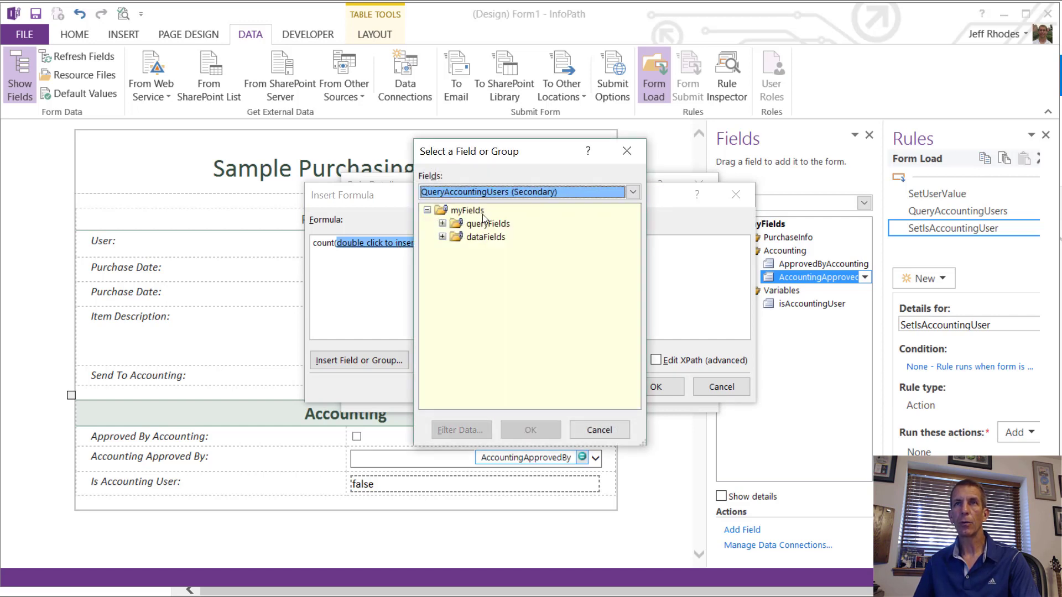
pyautogui.click(442, 237)
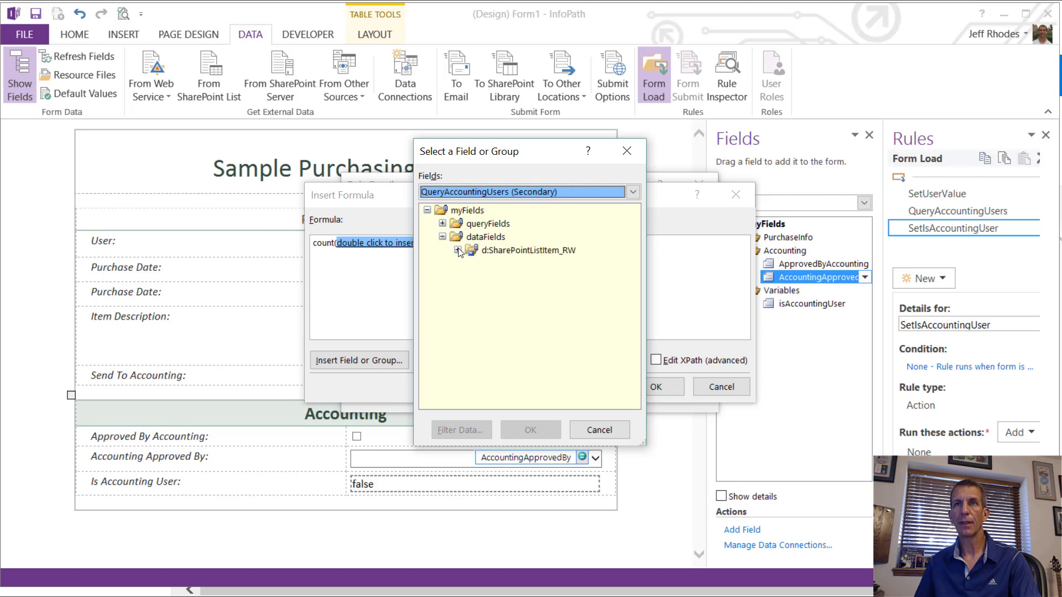
pyautogui.click(458, 250)
pyautogui.click(497, 278)
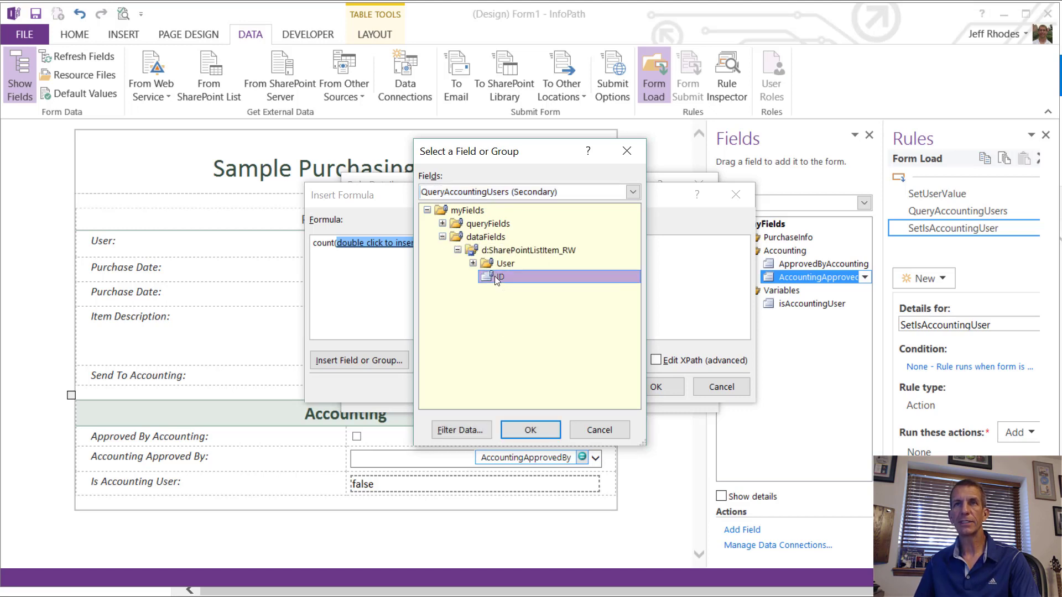
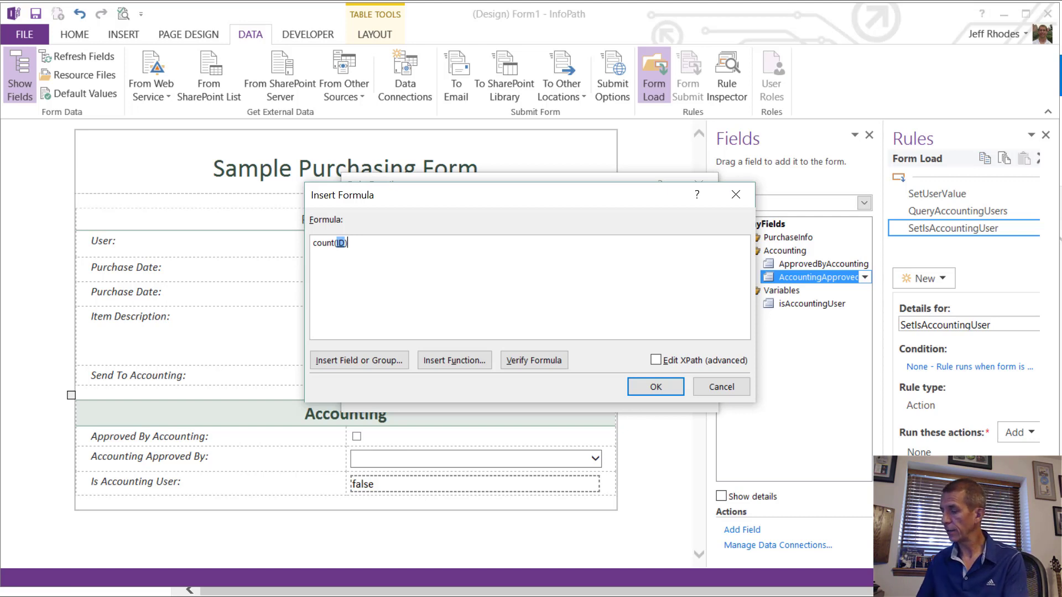
# Step: Finish the formula as count(ID) > 0 and add the set-value action to SetIsAccountingUser
pyautogui.write('>0')
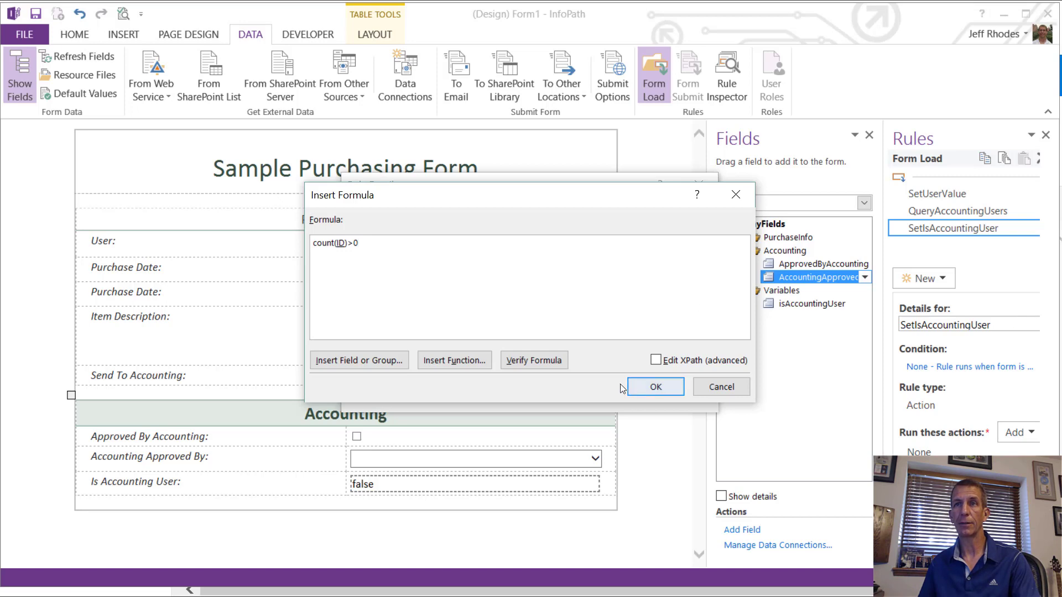
pyautogui.click(649, 381)
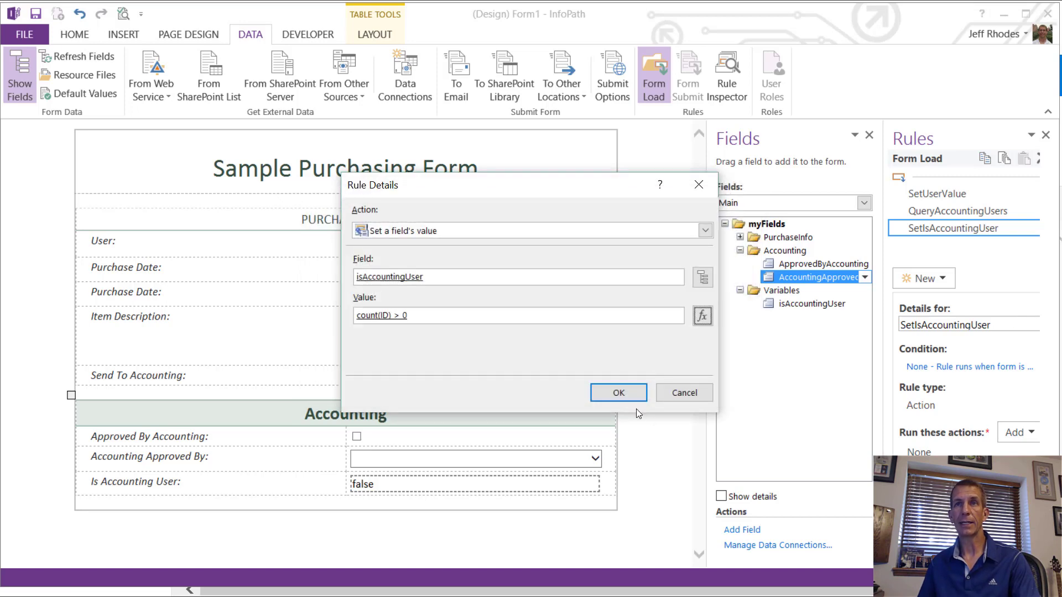
pyautogui.click(620, 388)
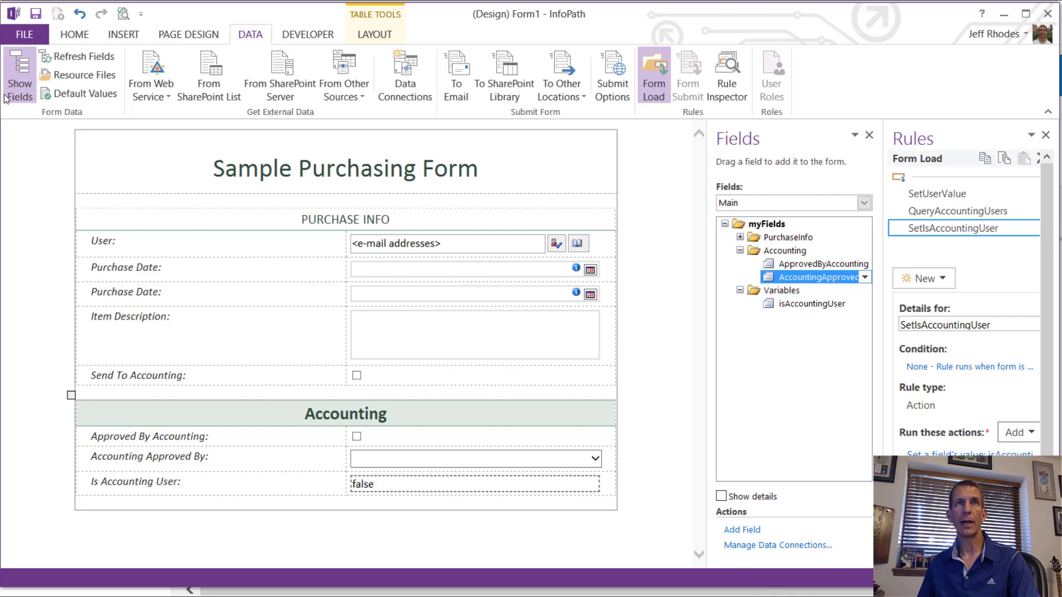
# Step: Choose Publish to SharePoint Server and save the form template as PurchasingForm
pyautogui.click(26, 34)
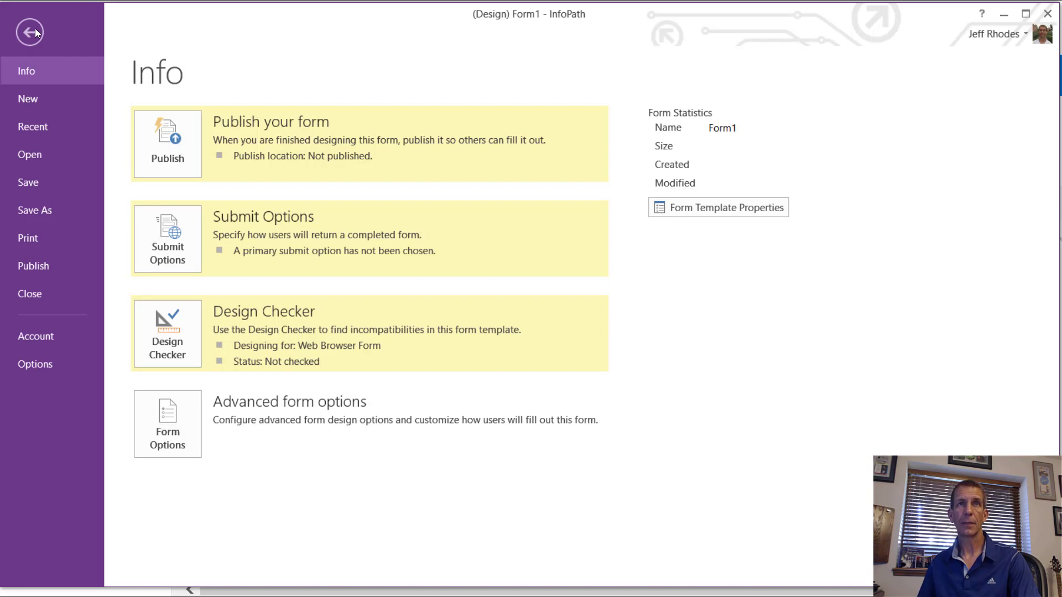
pyautogui.click(169, 146)
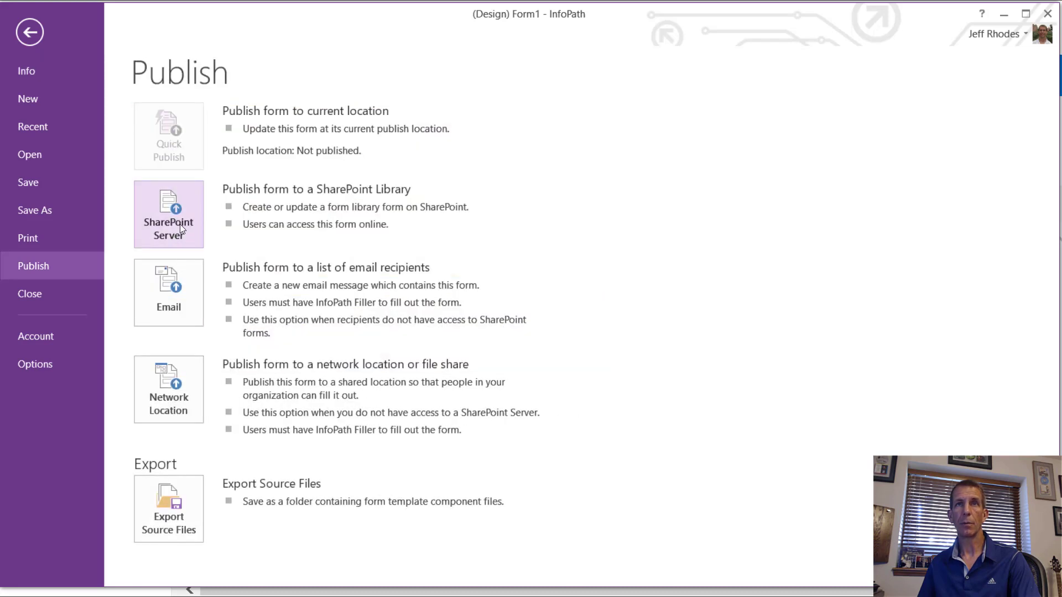
pyautogui.click(178, 221)
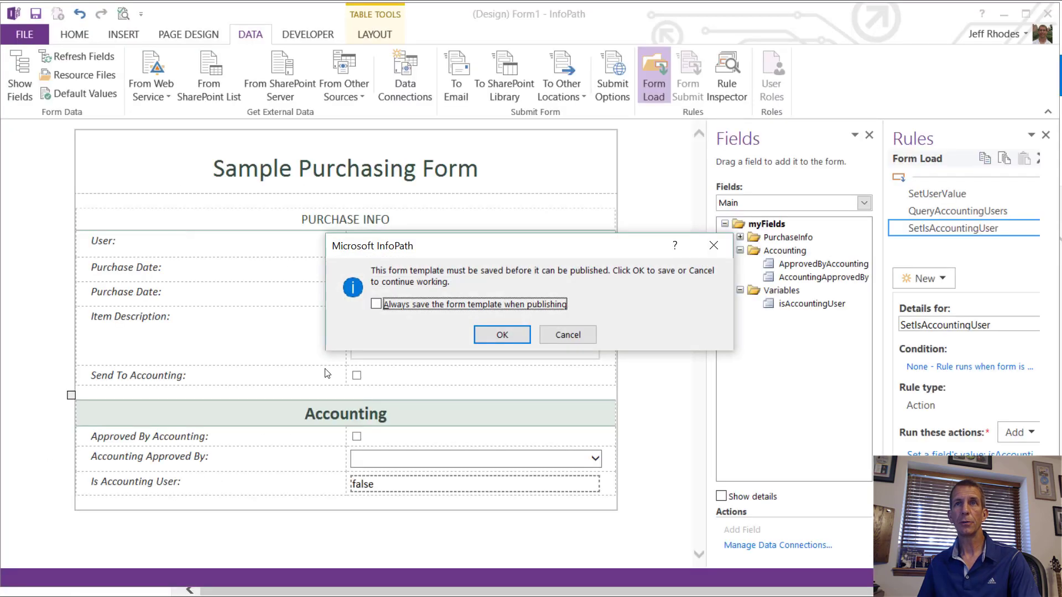
pyautogui.click(503, 336)
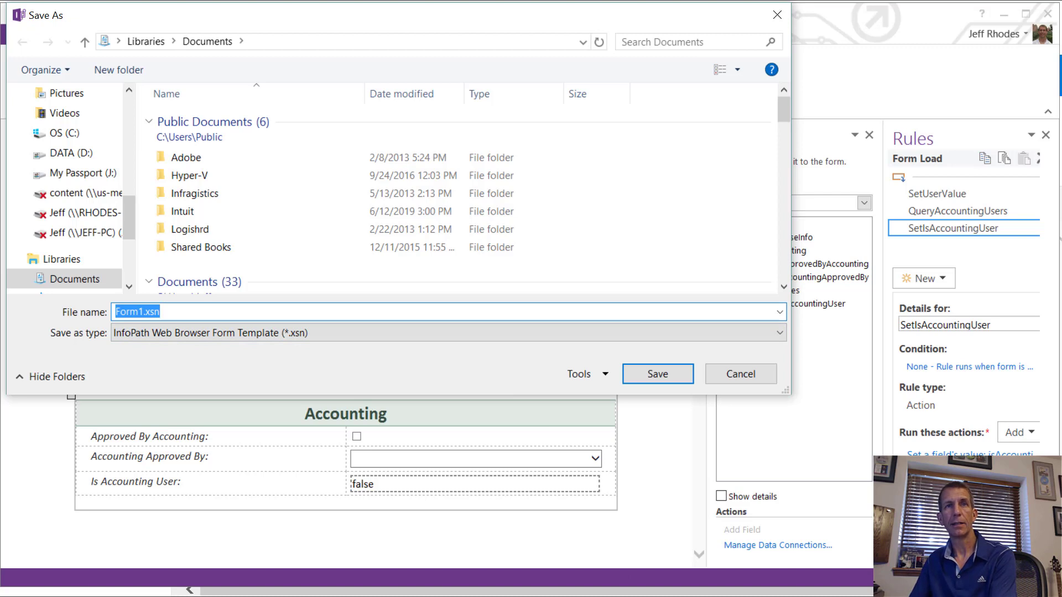
pyautogui.write('Purchasing')
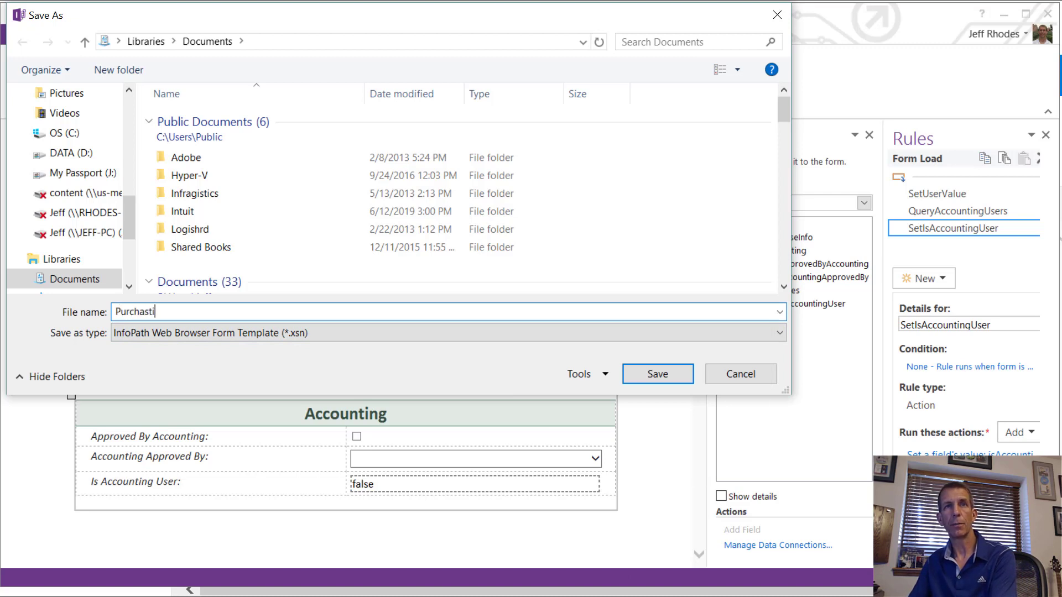
pyautogui.write('Form')
pyautogui.press('Return')
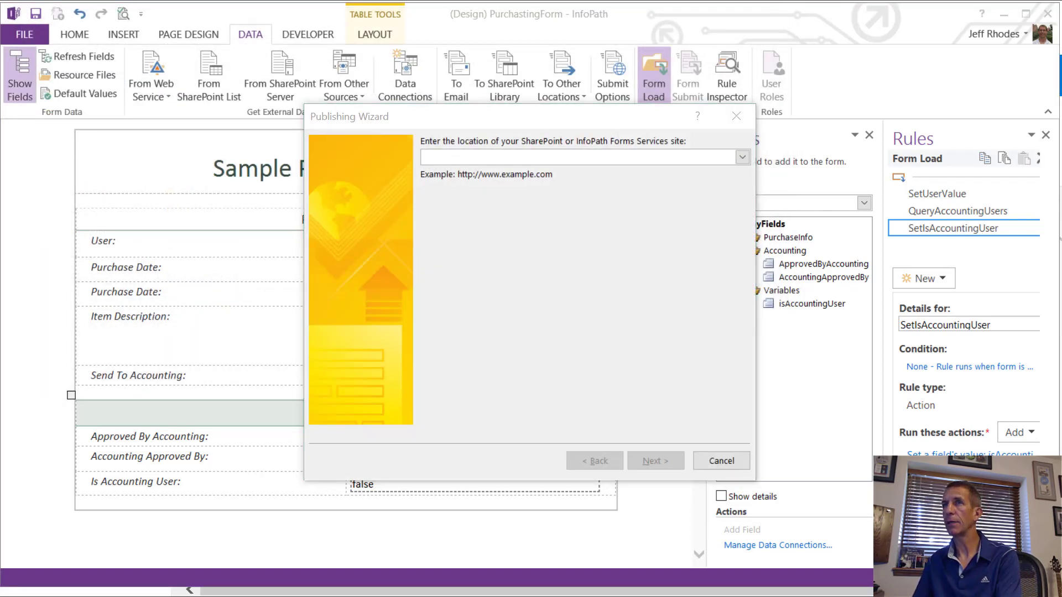
# Step: Copy the SharePoint site address from the browser and use it as the publishing location
pyautogui.hotkey('alt', 'Tab')
pyautogui.hotkey('alt', 'Tab')
pyautogui.hotkey('ctrl', 'v')
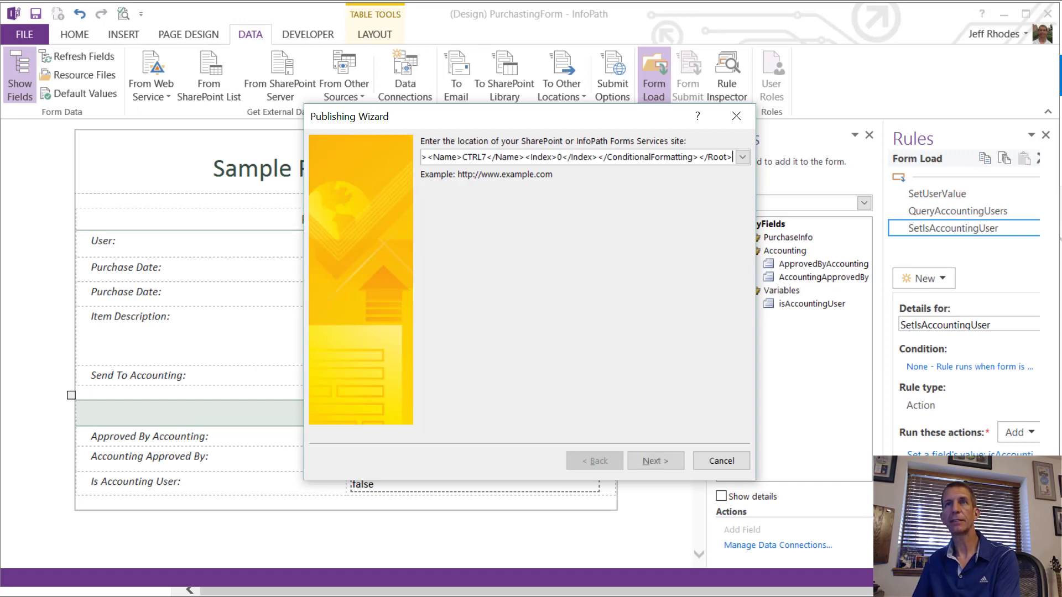
pyautogui.hotkey('ctrl', 'z')
pyautogui.hotkey('alt', 'Tab')
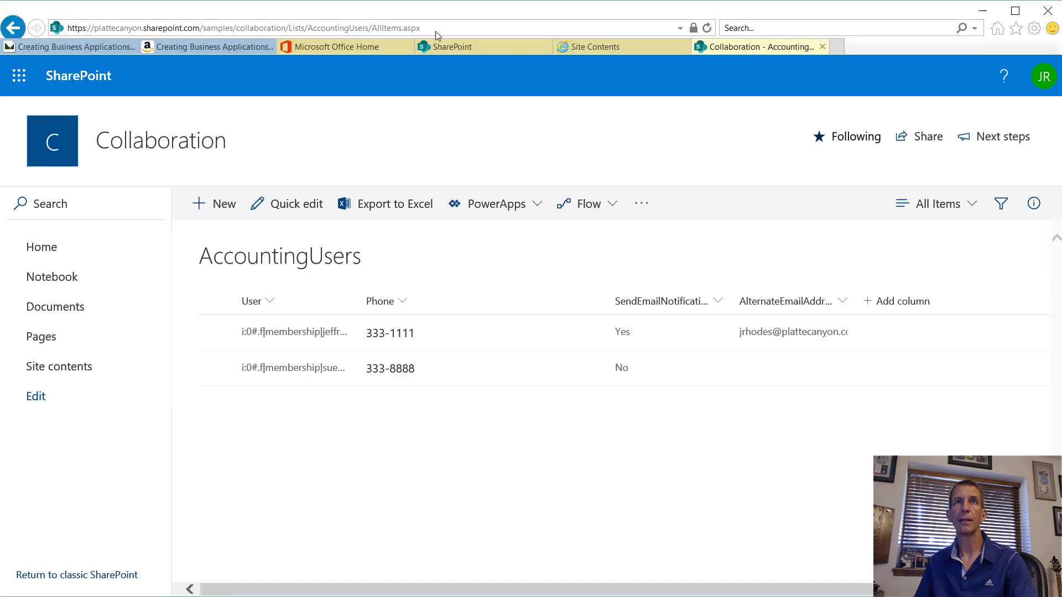
pyautogui.click(228, 31)
pyautogui.moveTo(289, 28); pyautogui.dragTo(66, 31)
pyautogui.hotkey('ctrl', 'c')
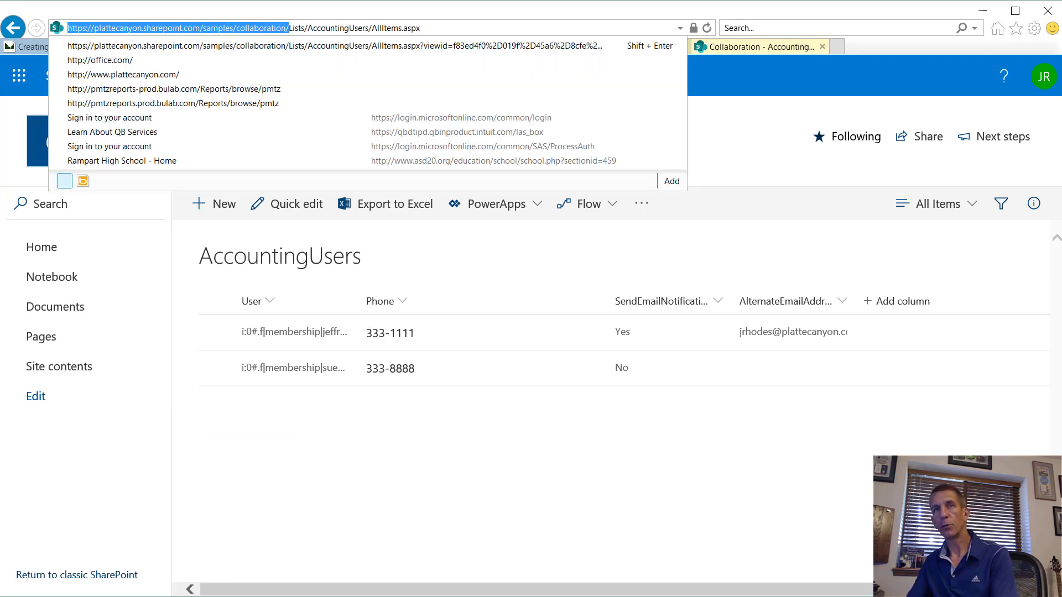
pyautogui.hotkey('alt', 'Tab')
pyautogui.hotkey('ctrl', 'v')
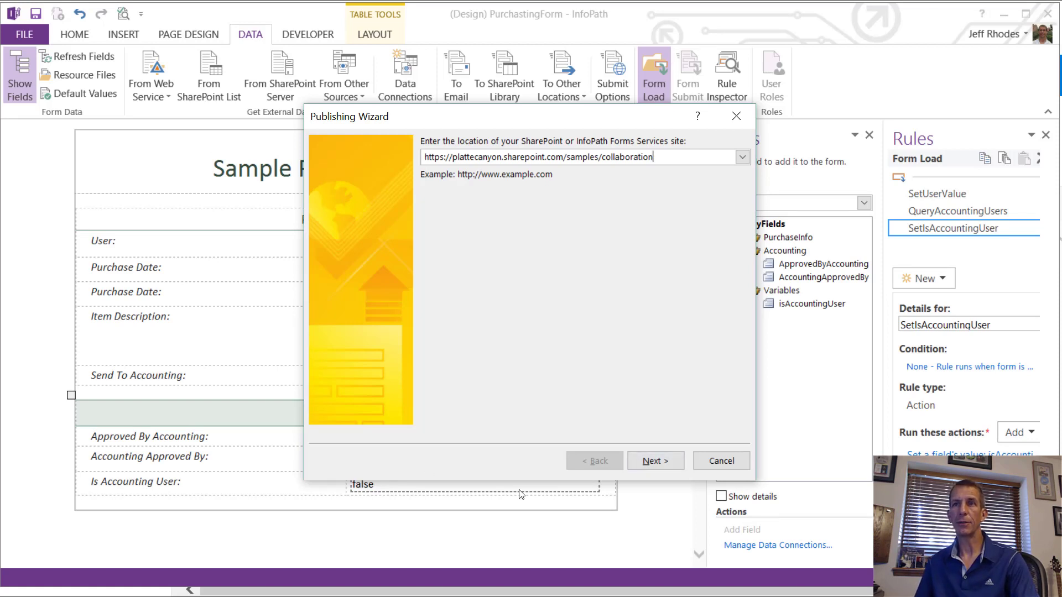
pyautogui.click(640, 455)
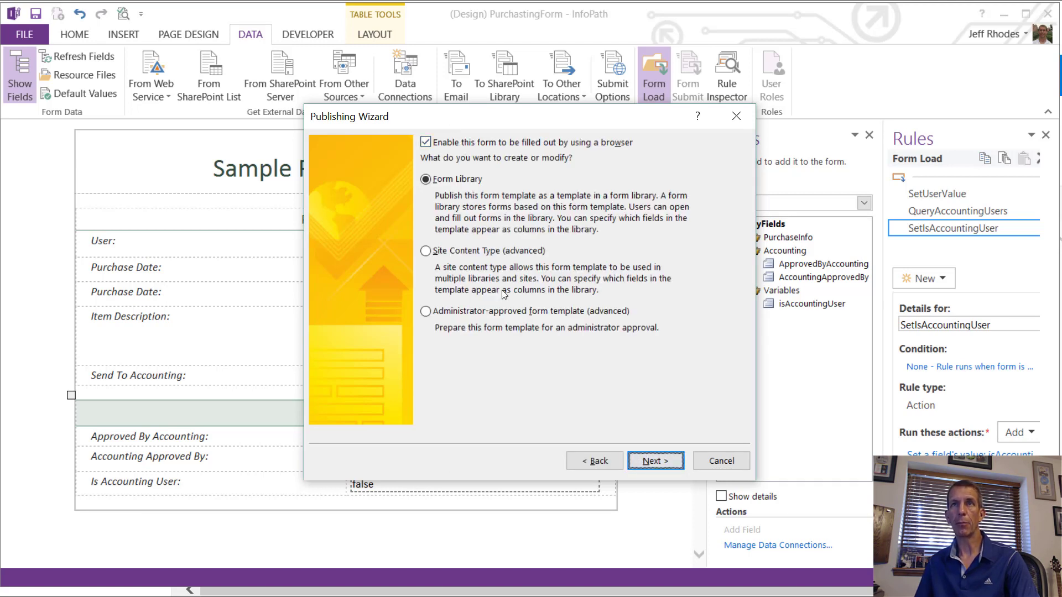
# Step: Publish as a form library, creating a new library named PurchasingForms
pyautogui.click(646, 461)
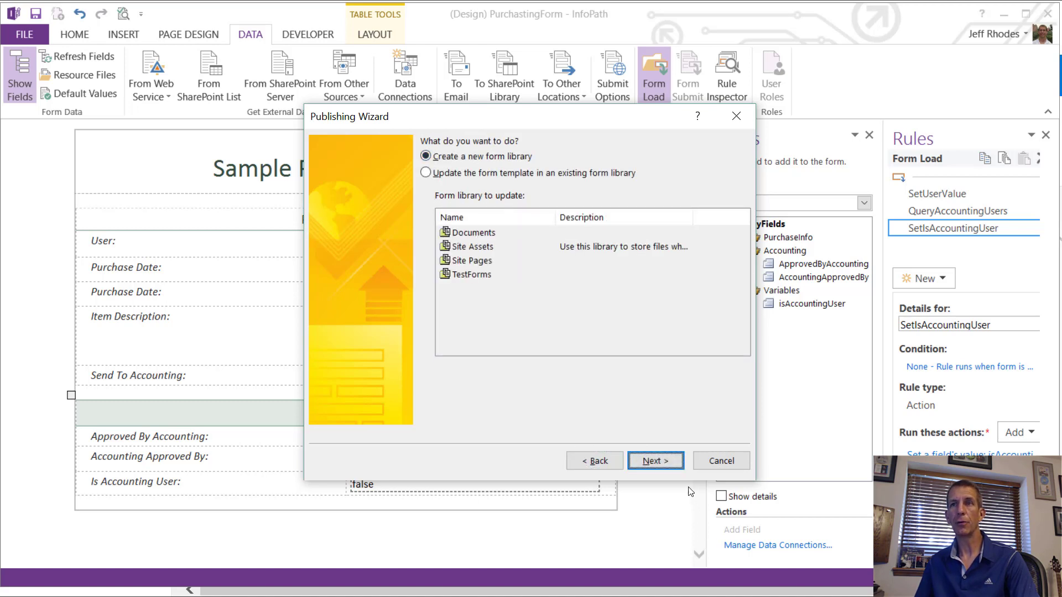
pyautogui.click(670, 467)
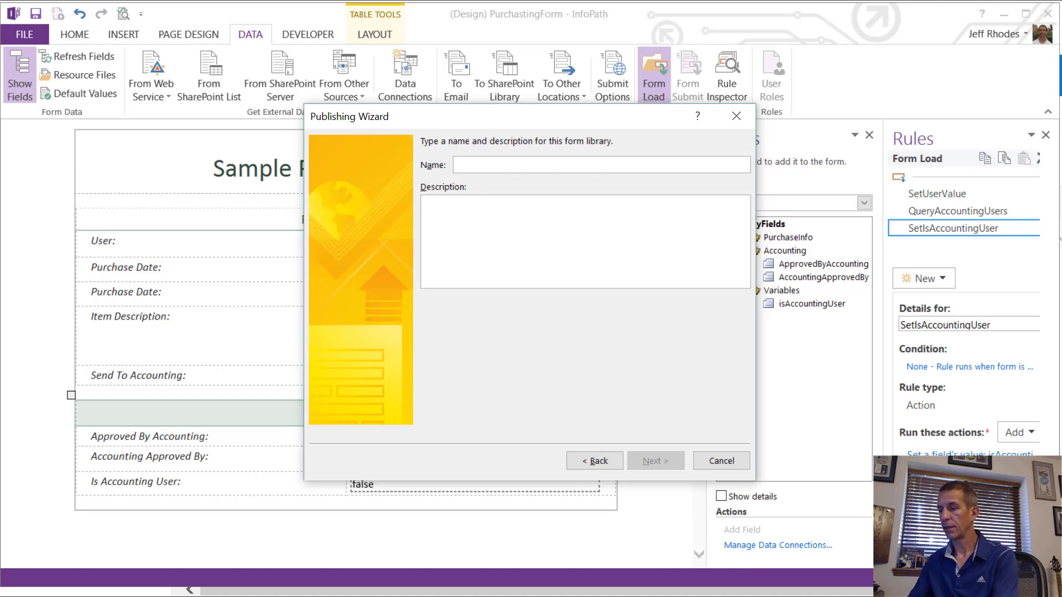
pyautogui.write('Purchasing')
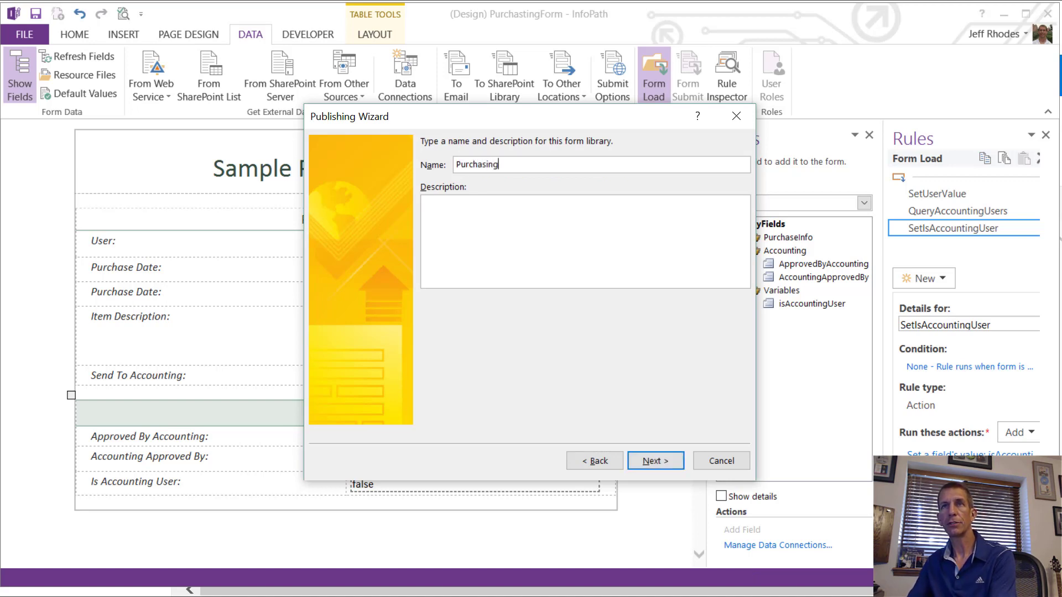
pyautogui.write('Forms')
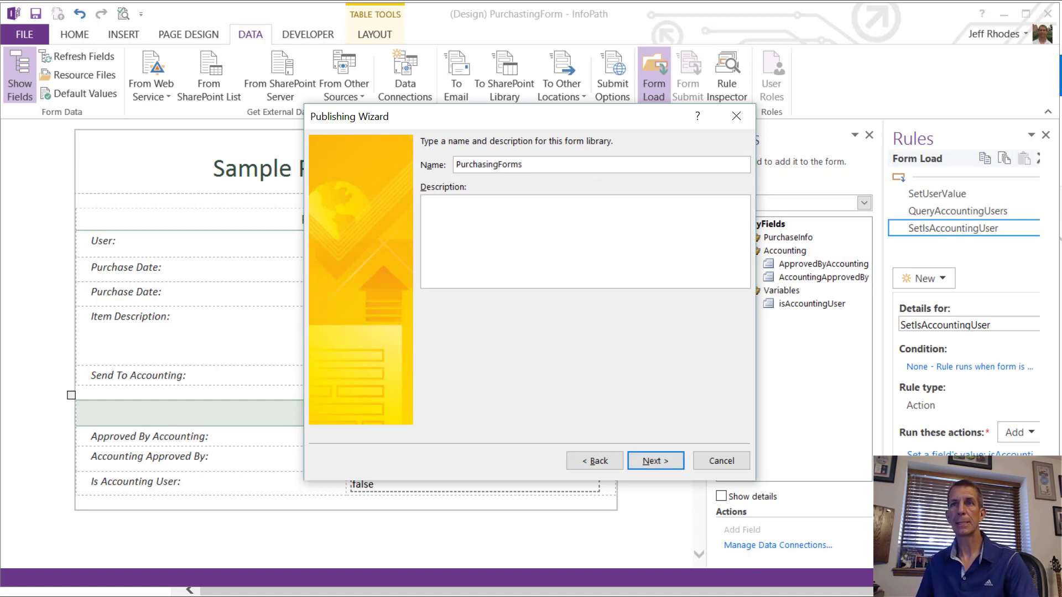
pyautogui.click(671, 462)
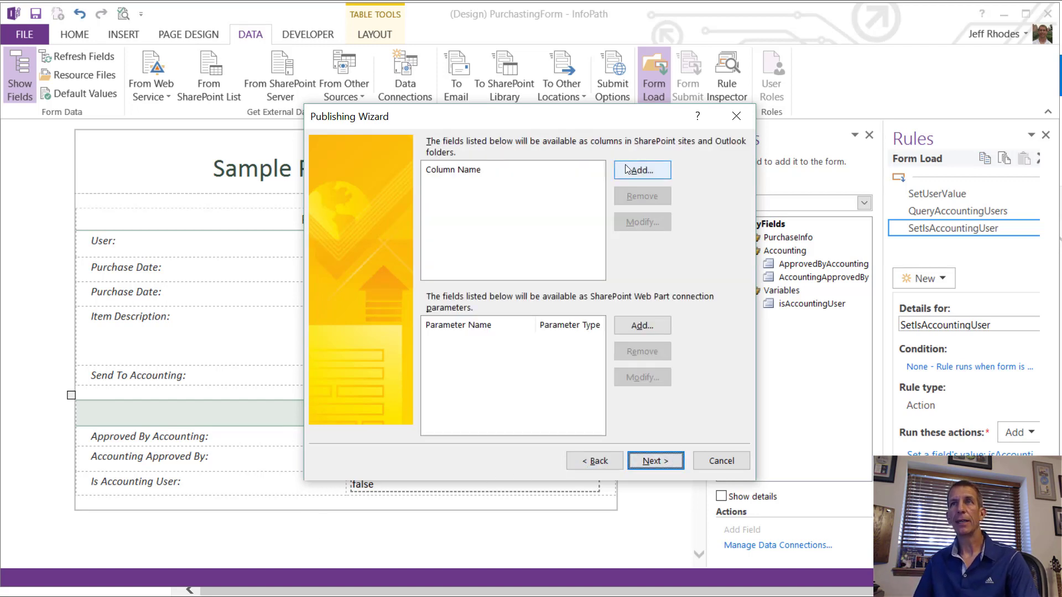
# Step: Promote the User's DisplayName field as a library column named Purchaser
pyautogui.click(626, 170)
pyautogui.click(399, 205)
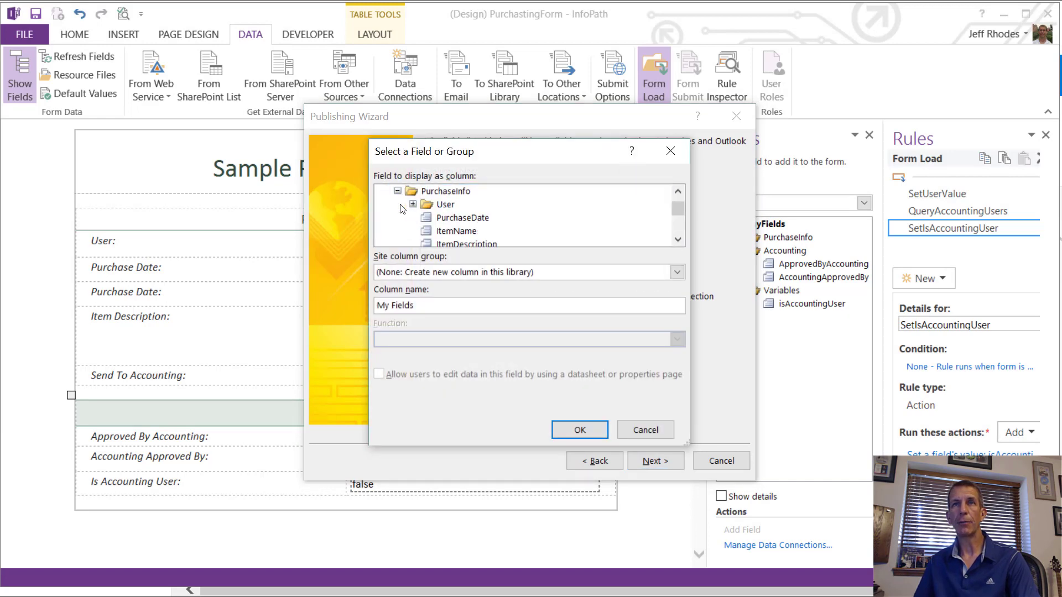
pyautogui.click(412, 205)
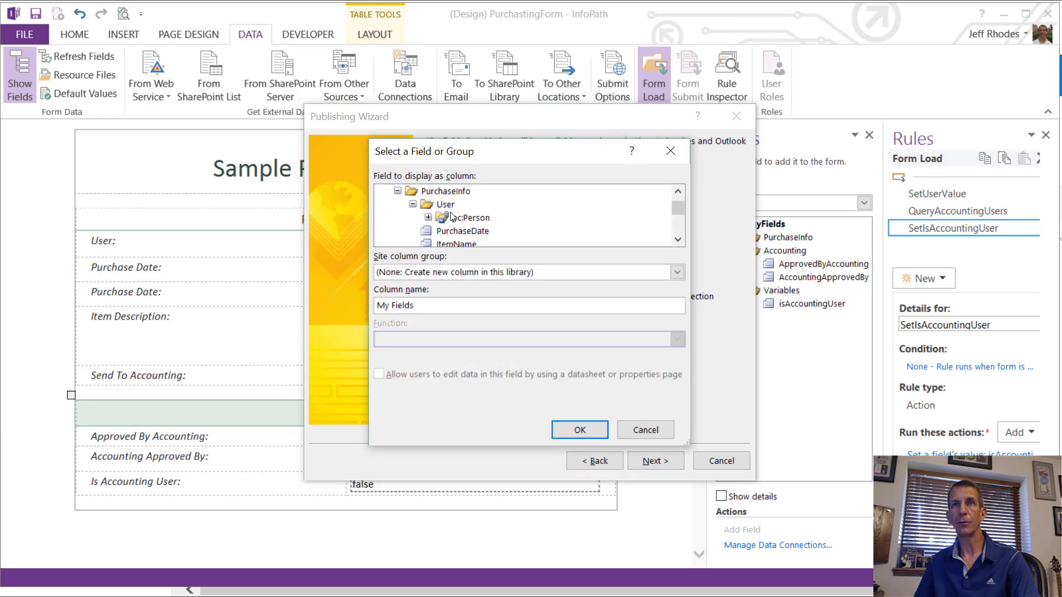
pyautogui.click(427, 218)
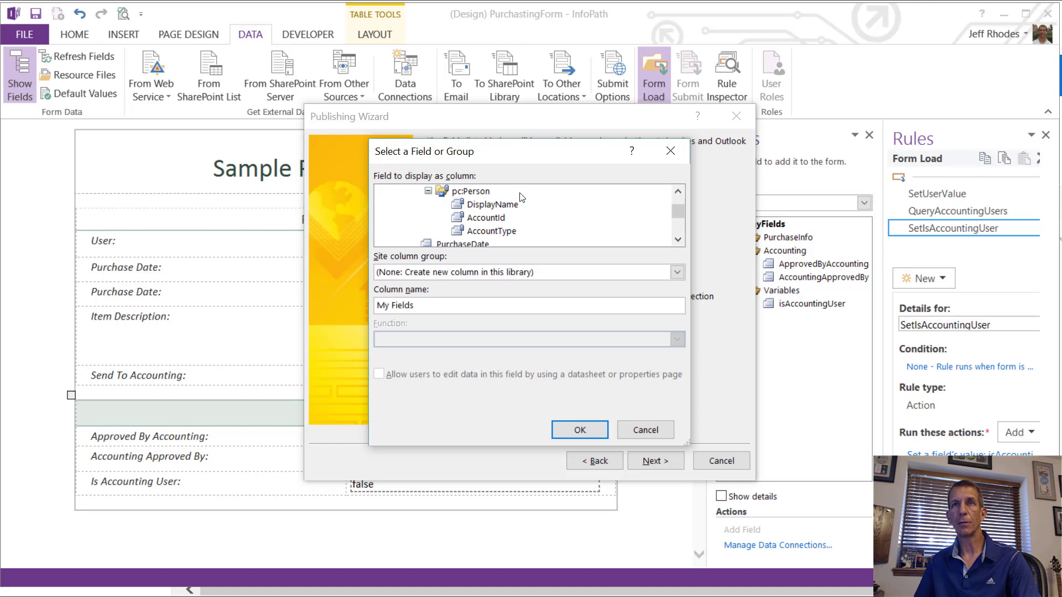
pyautogui.click(504, 206)
pyautogui.moveTo(468, 305); pyautogui.dragTo(376, 305)
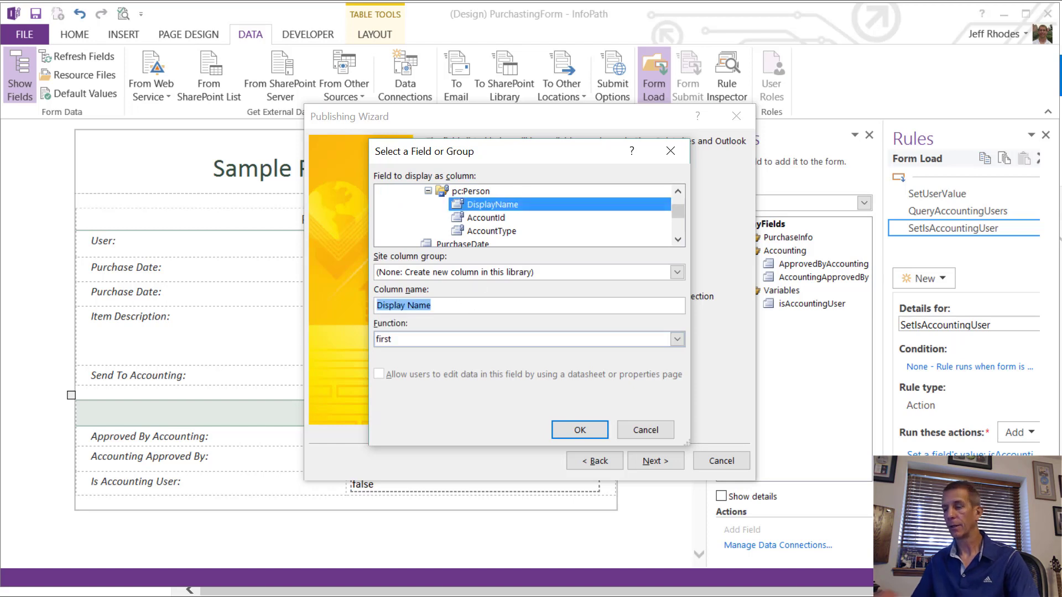
pyautogui.write('P')
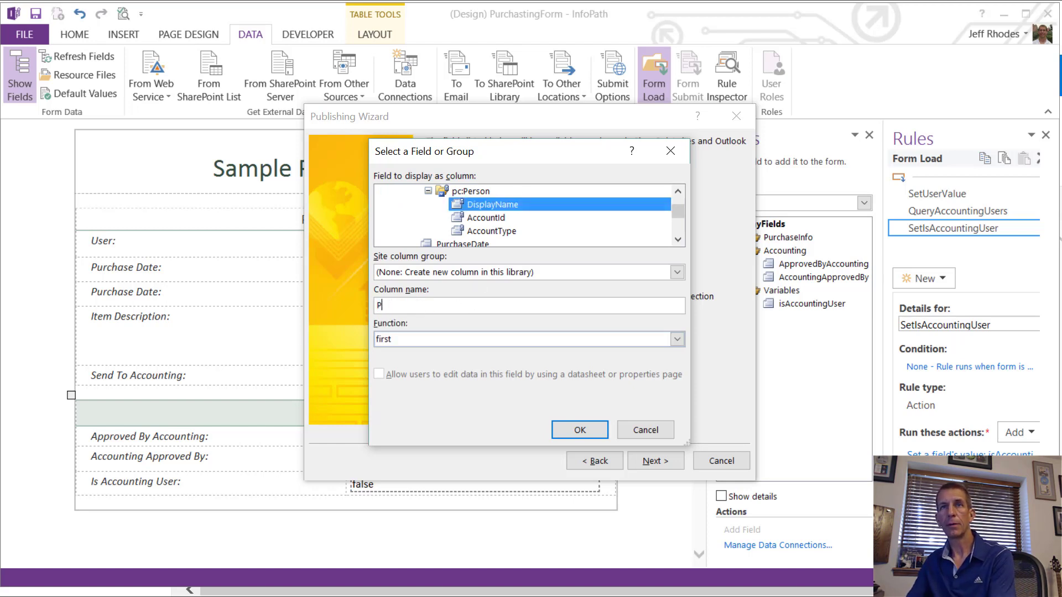
pyautogui.write('urchaser')
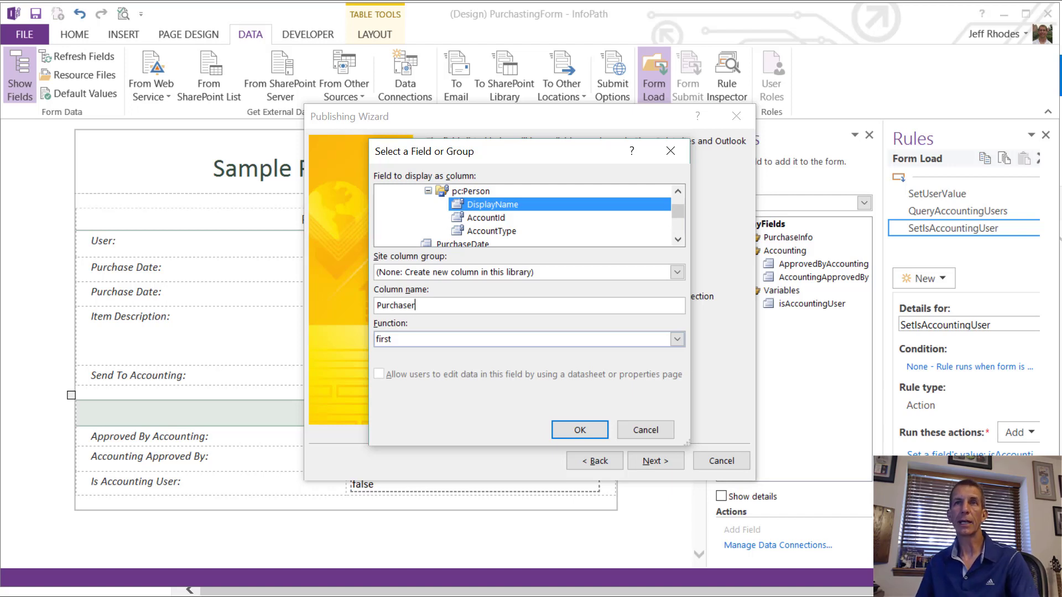
pyautogui.click(578, 434)
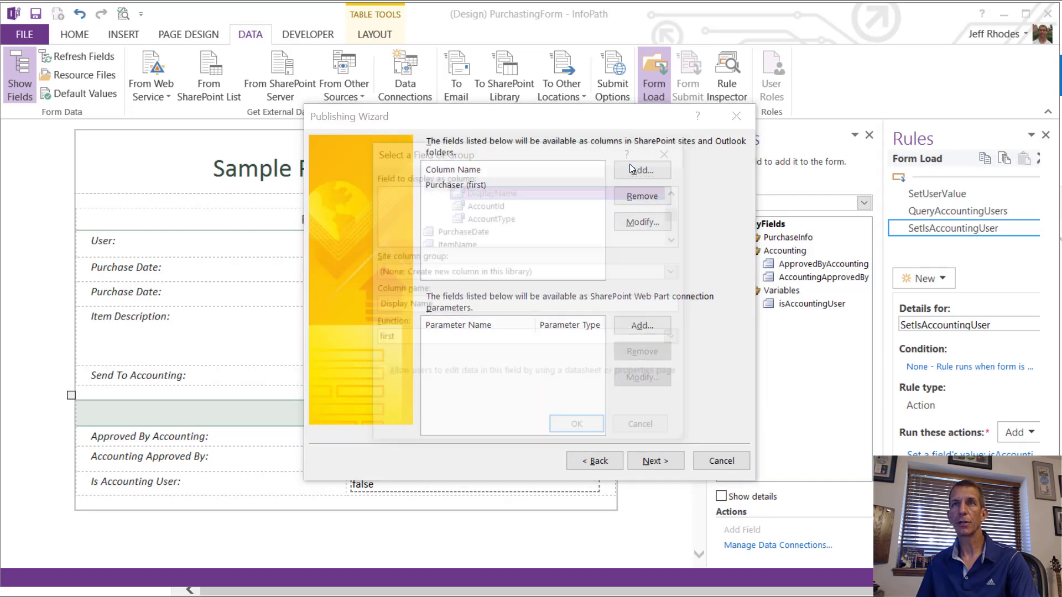
# Step: Add Purchase Date, Item Name and Item Description as library columns
pyautogui.click(630, 170)
pyautogui.click(481, 230)
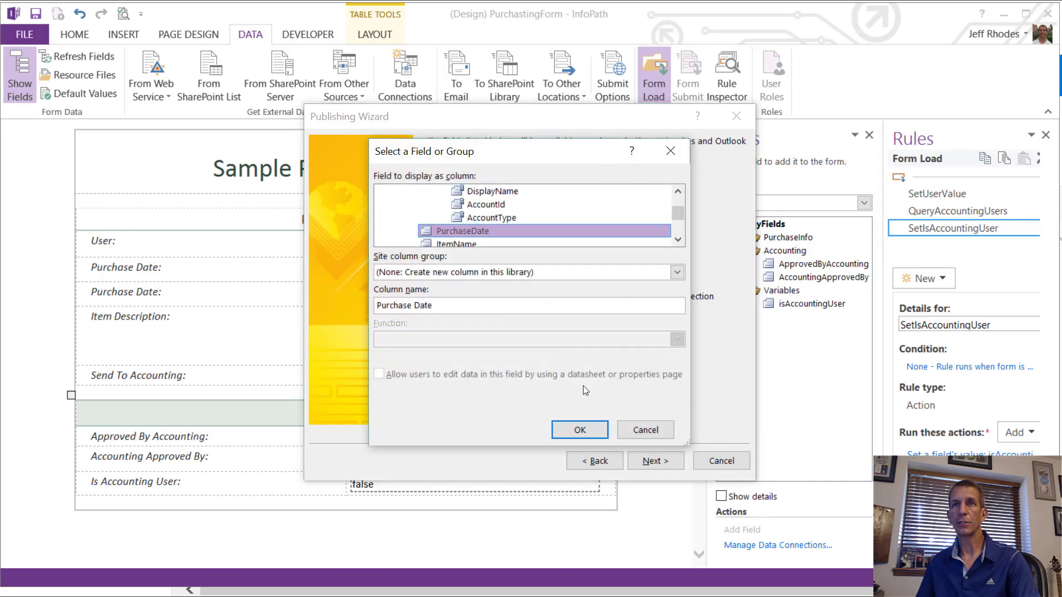
pyautogui.click(586, 434)
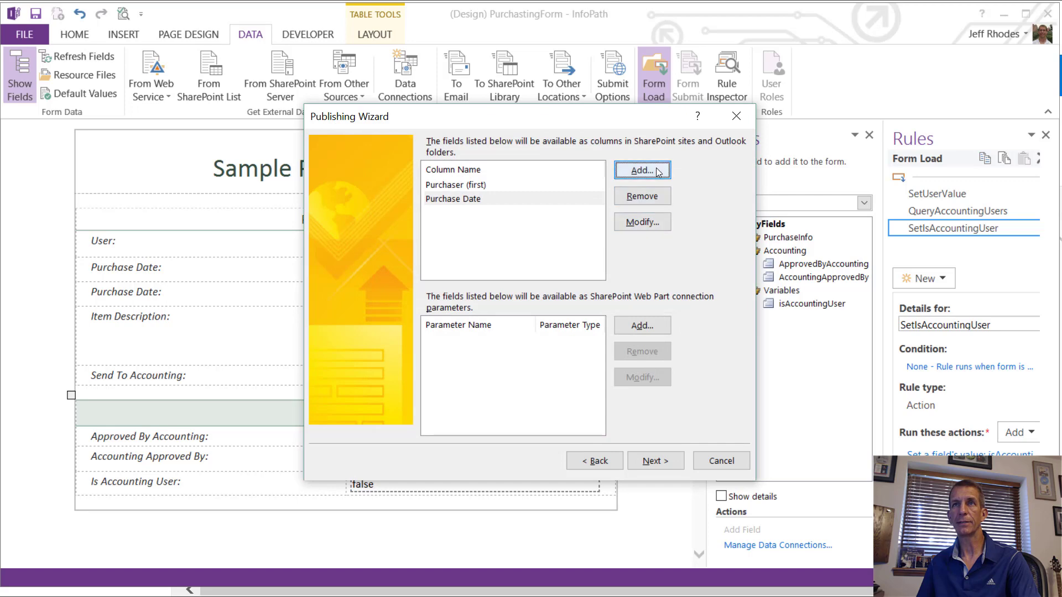
pyautogui.click(635, 169)
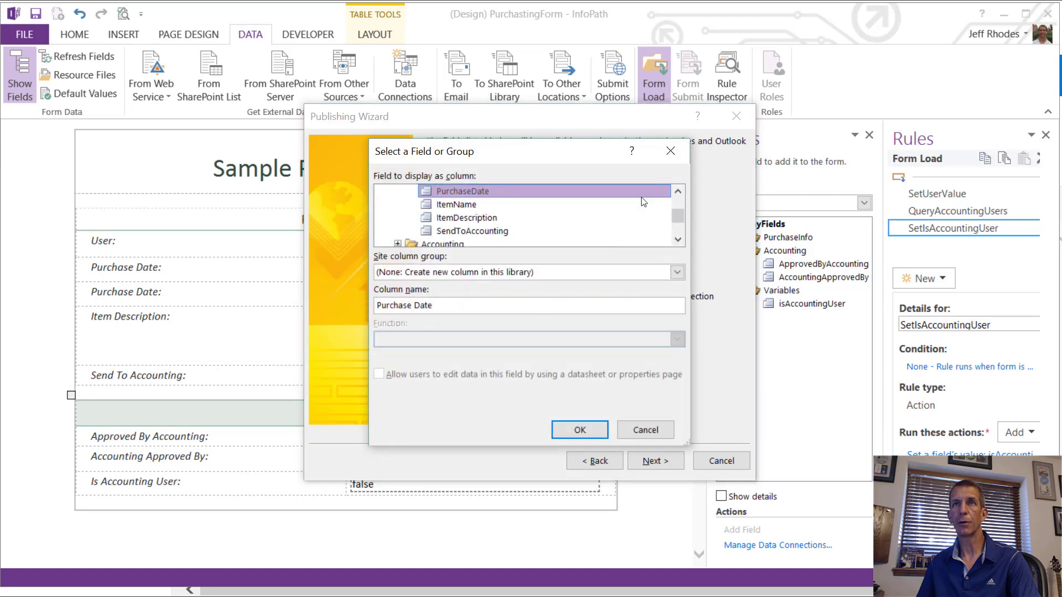
pyautogui.click(458, 204)
pyautogui.click(579, 430)
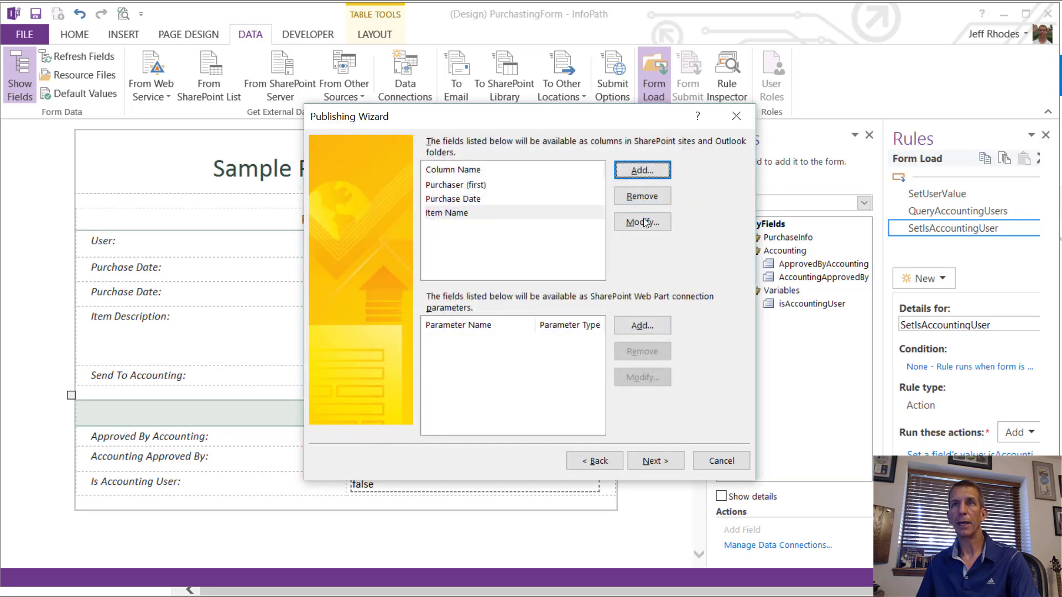
pyautogui.click(651, 170)
pyautogui.click(472, 204)
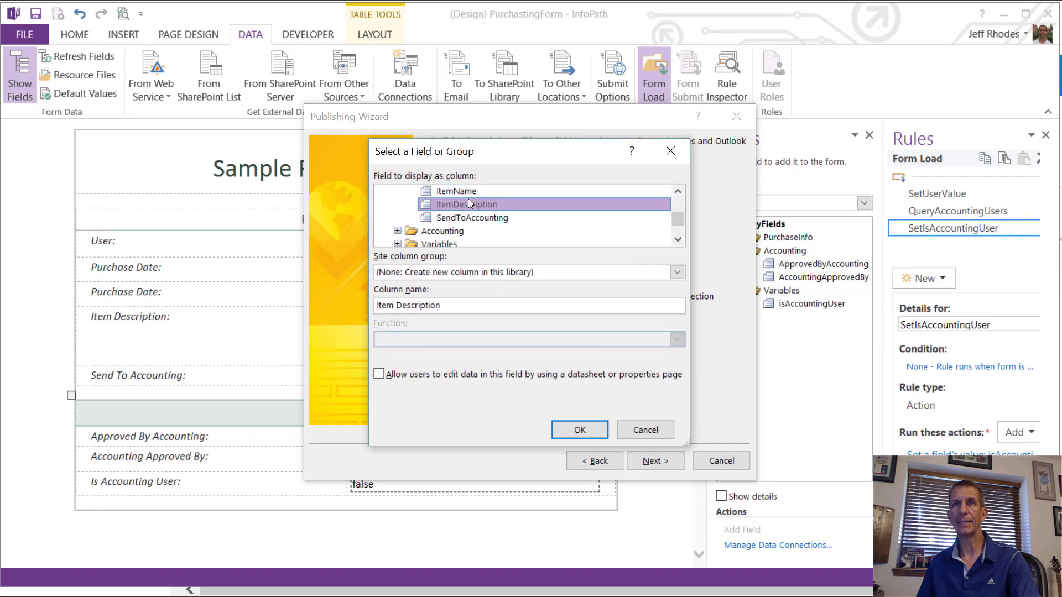
pyautogui.click(596, 427)
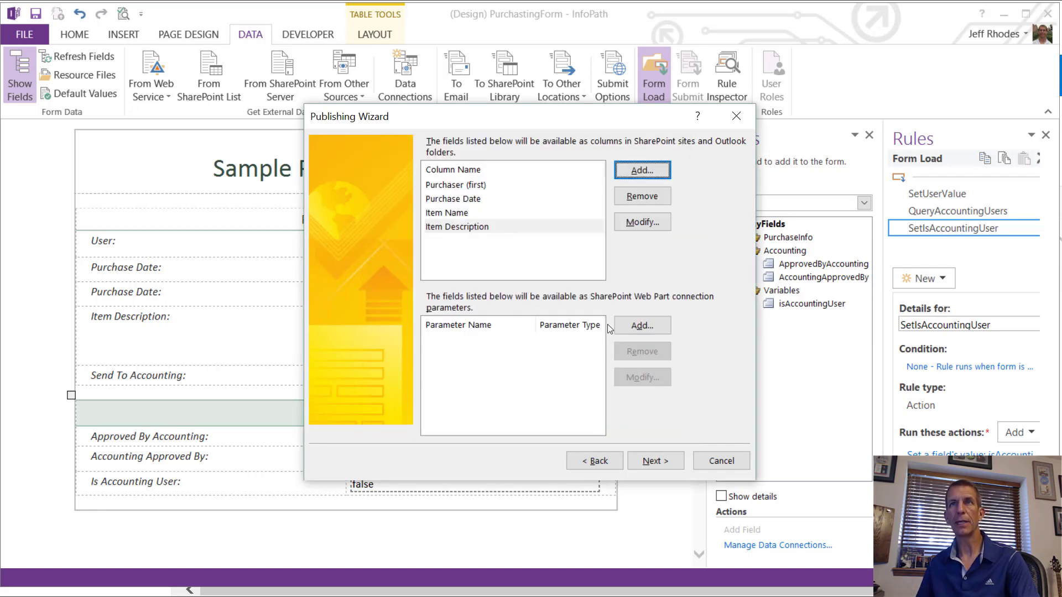
# Step: Add Send To Accounting, Approved By Accounting and Accounting Approved By columns, then publish
pyautogui.click(635, 169)
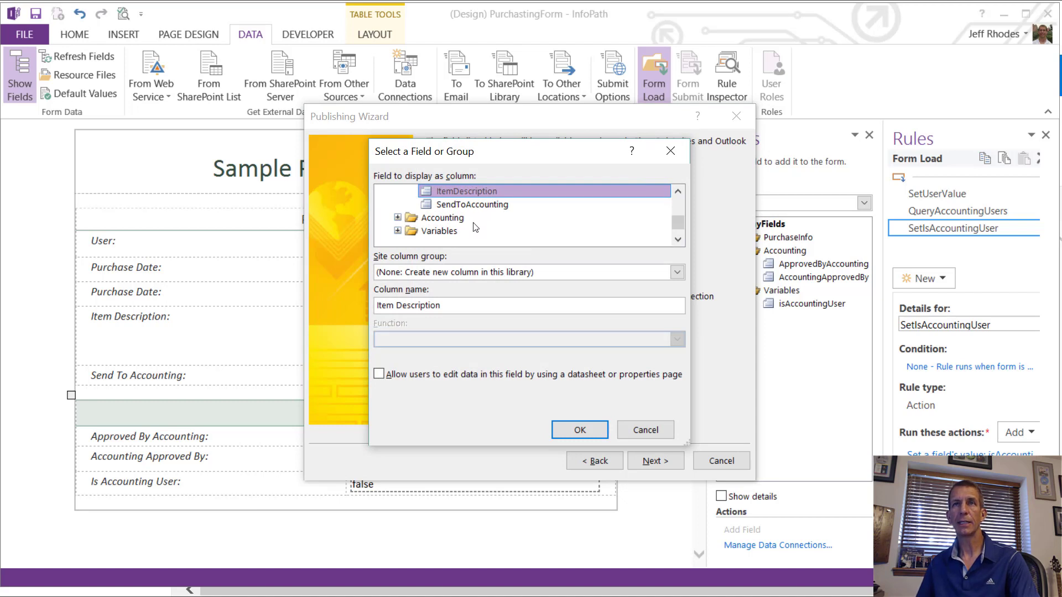
pyautogui.click(474, 206)
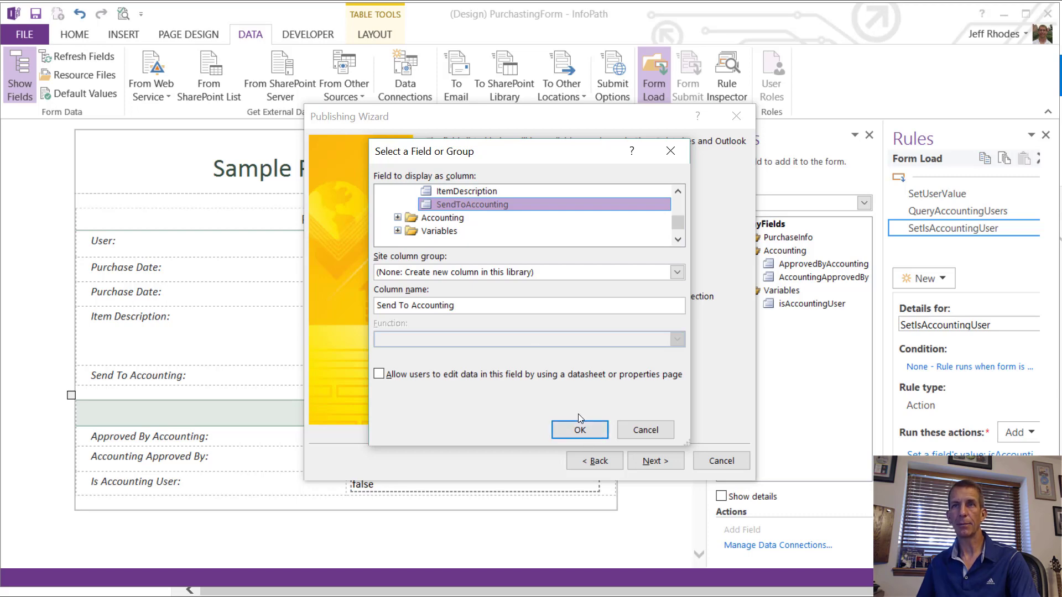
pyautogui.click(579, 430)
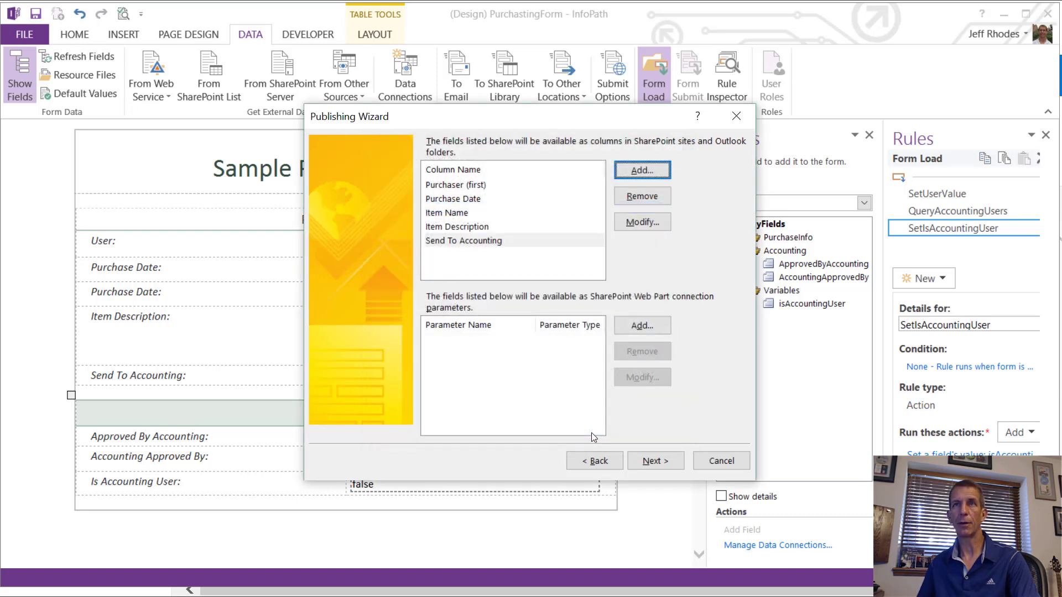
pyautogui.click(640, 169)
pyautogui.click(397, 204)
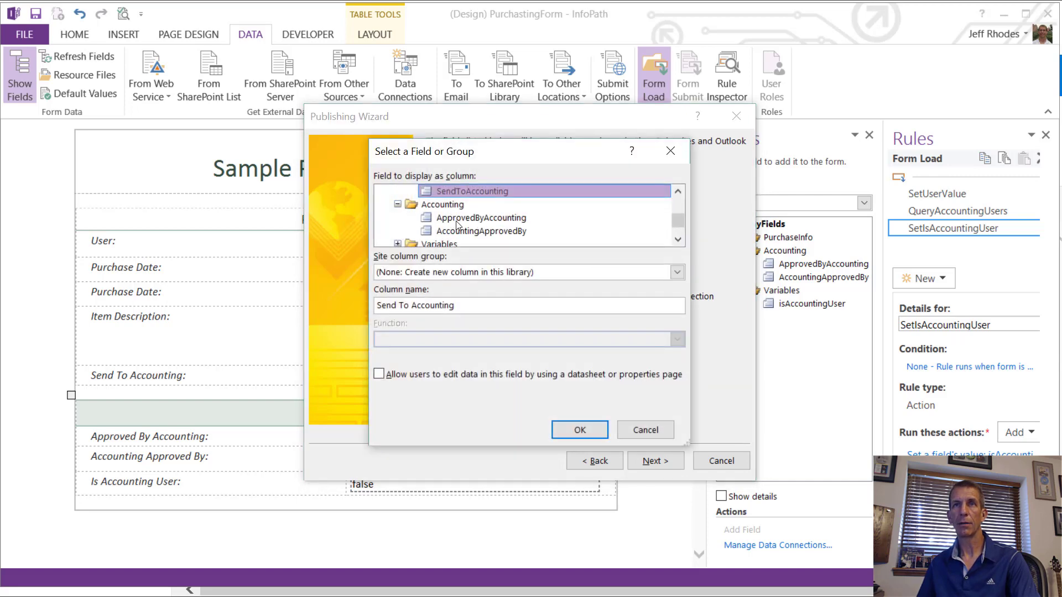
pyautogui.click(456, 219)
pyautogui.click(580, 431)
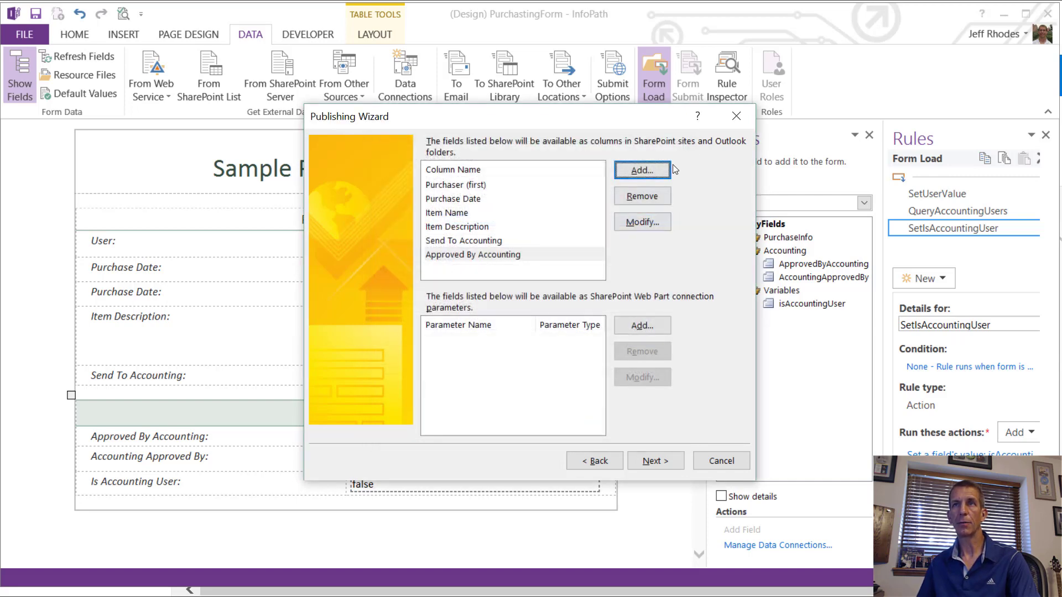
pyautogui.click(661, 170)
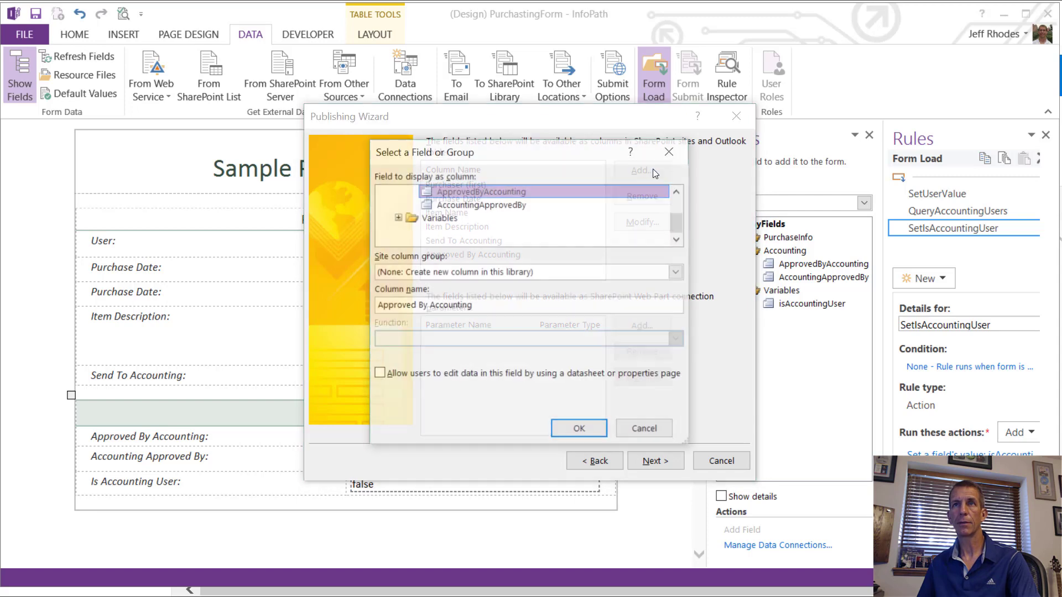
pyautogui.click(447, 205)
pyautogui.click(570, 424)
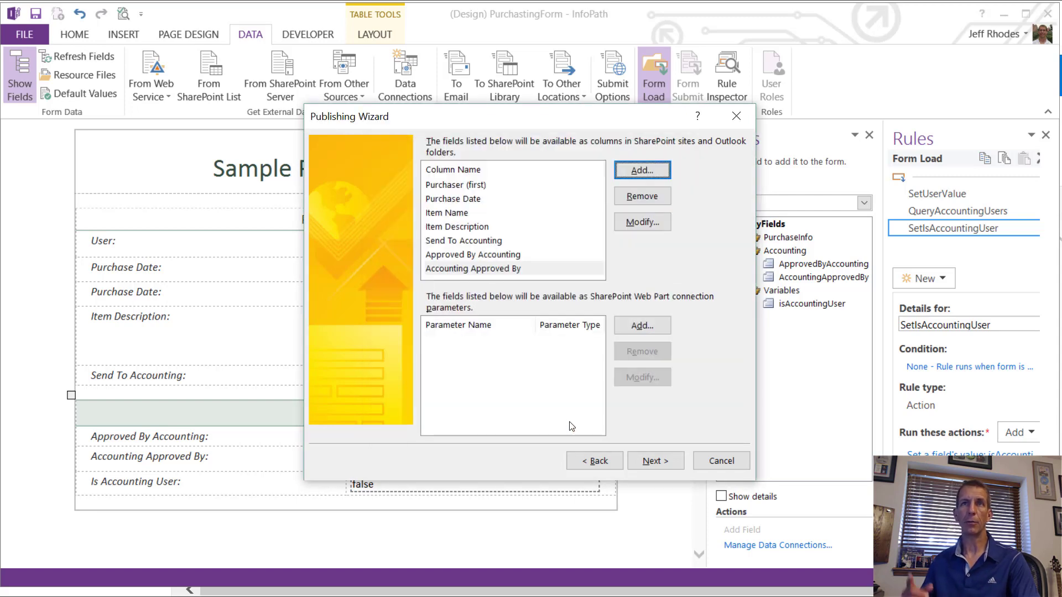
pyautogui.click(655, 462)
pyautogui.click(655, 462)
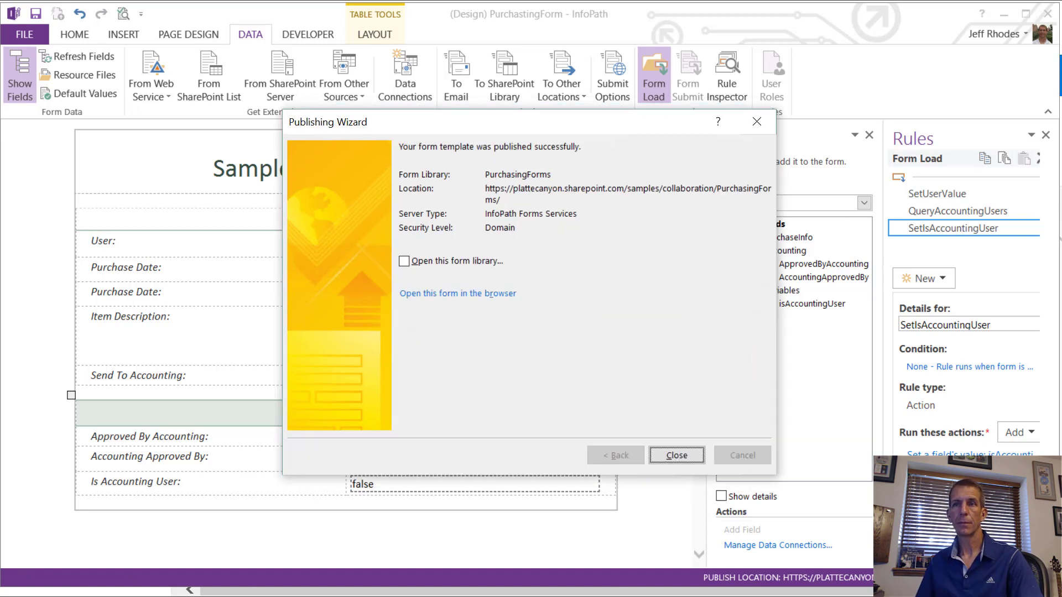
# Step: Let the template finish publishing to PurchasingForms, then switch toward the browser
pyautogui.hotkey('alt', 'Tab')
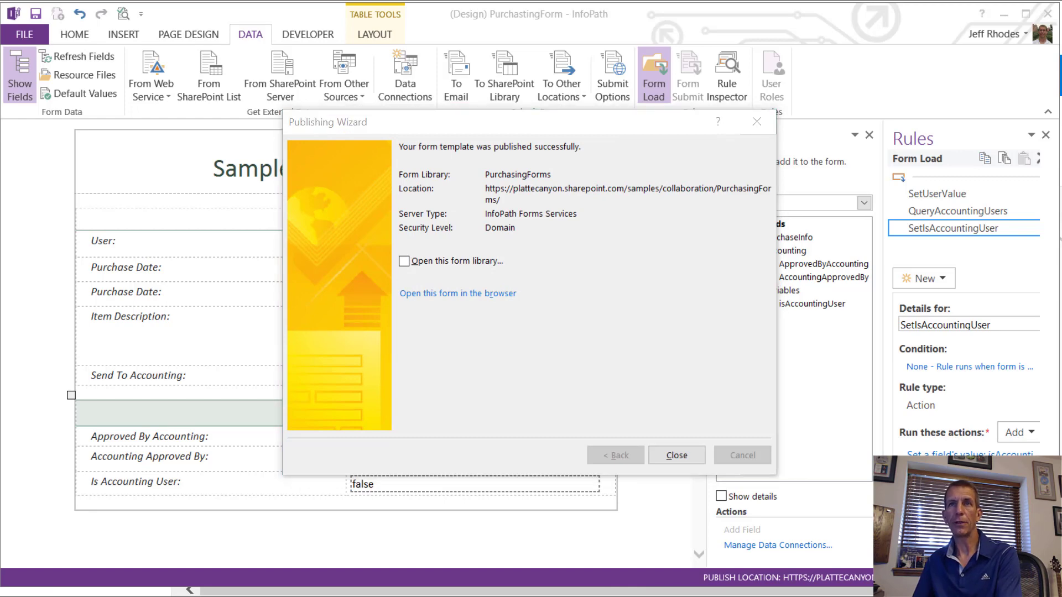
# Step: Go to Site contents from the Settings gear and open the PurchasingForms library
pyautogui.hotkey('alt', 'Tab')
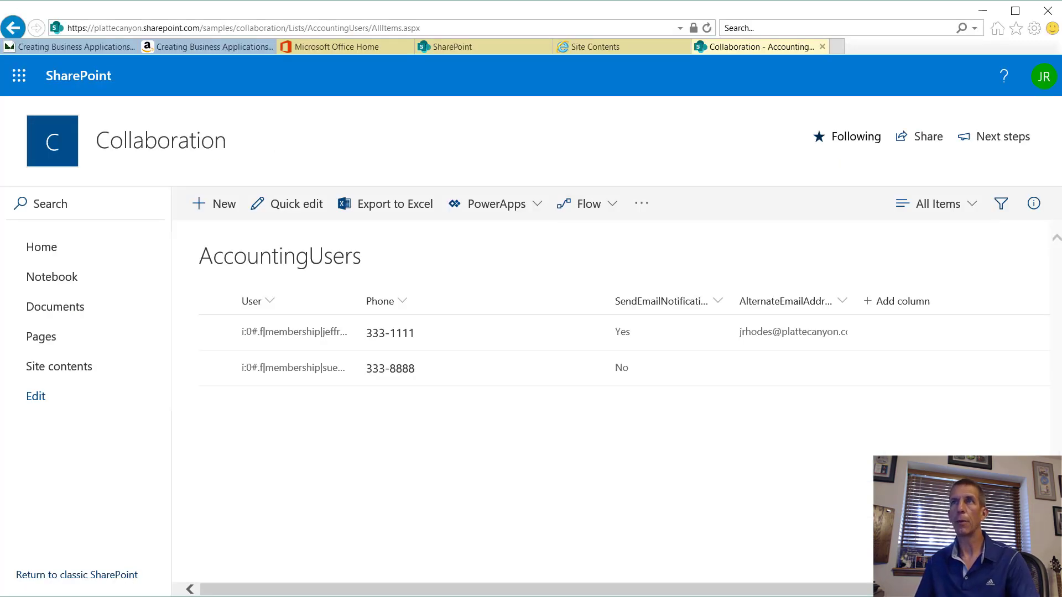
pyautogui.click(963, 75)
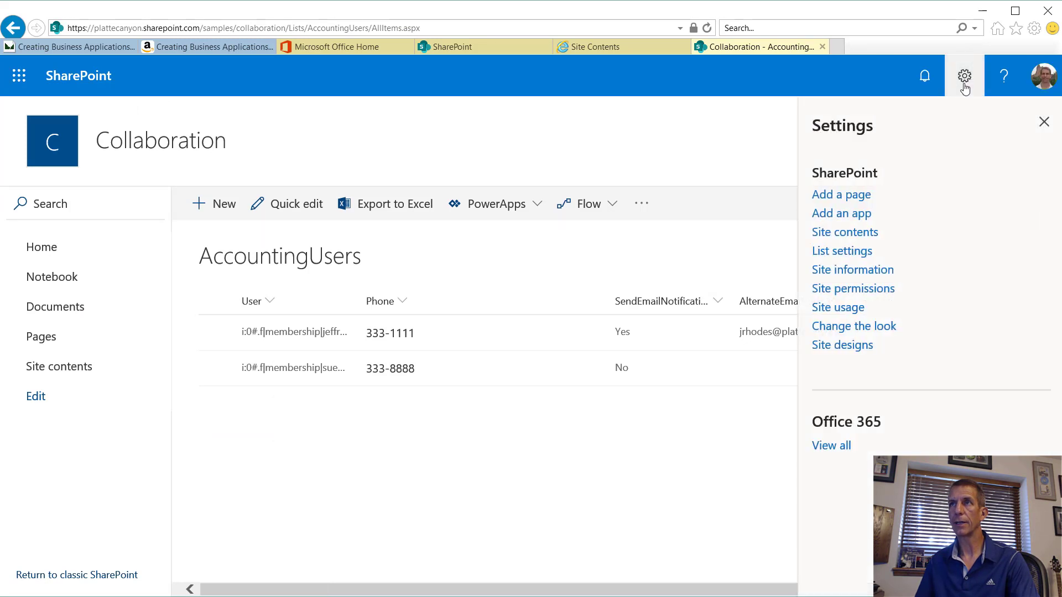
pyautogui.click(856, 236)
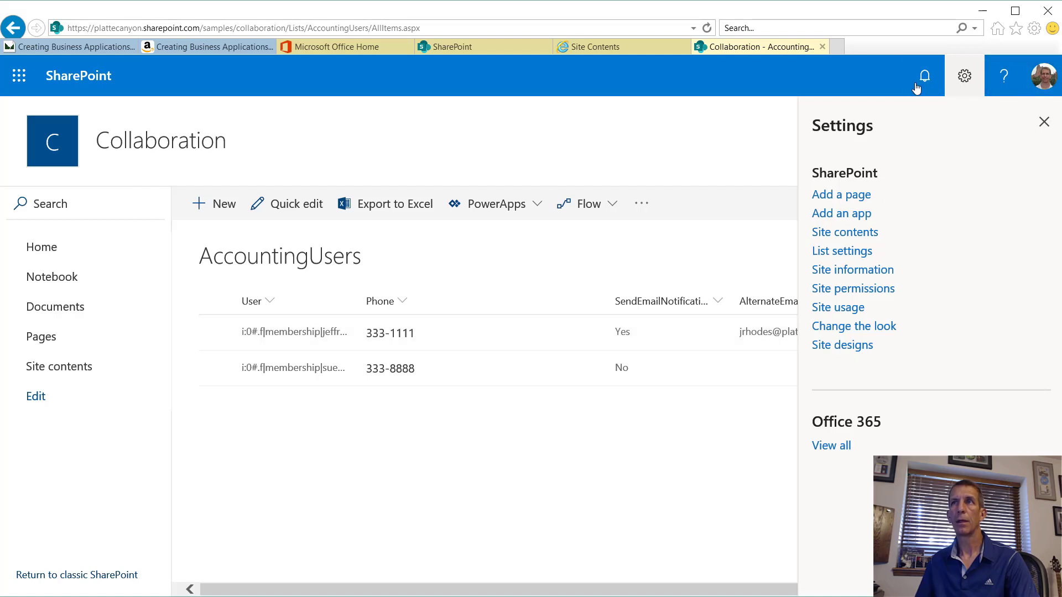
pyautogui.click(859, 239)
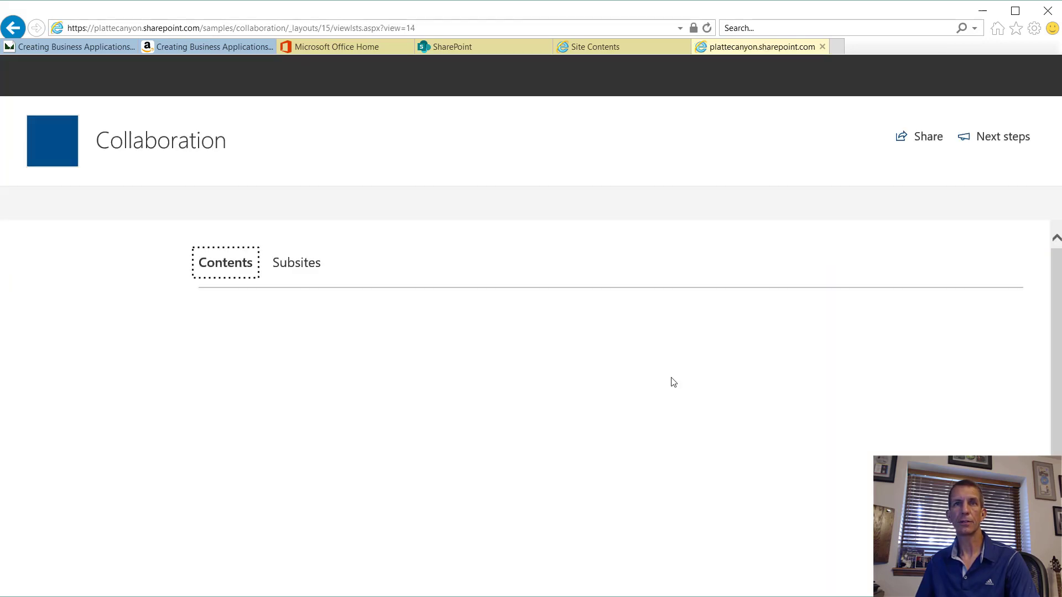
pyautogui.scroll(-1, 614, 431)
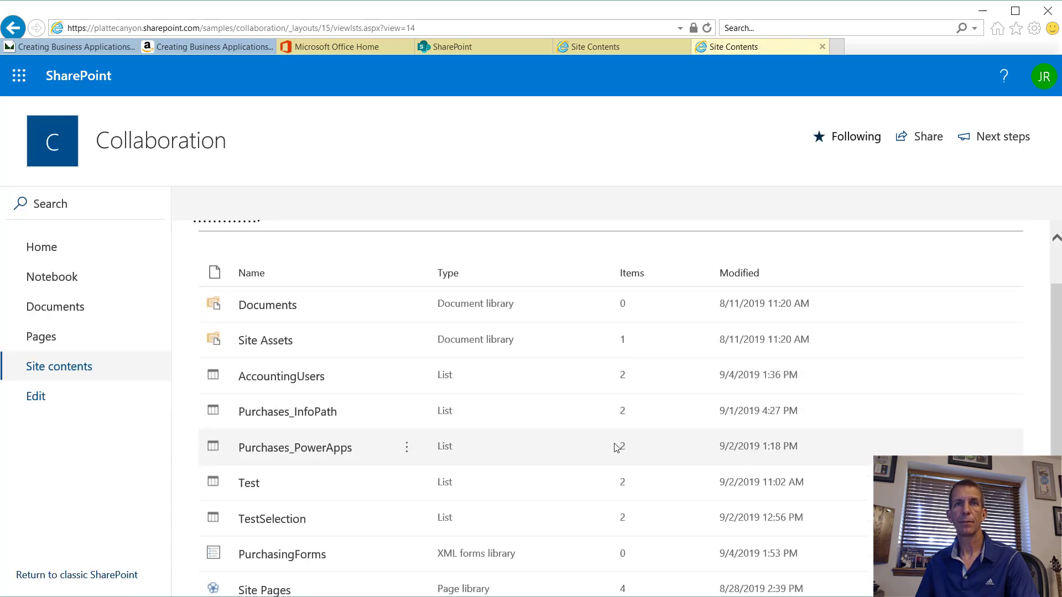
pyautogui.click(297, 555)
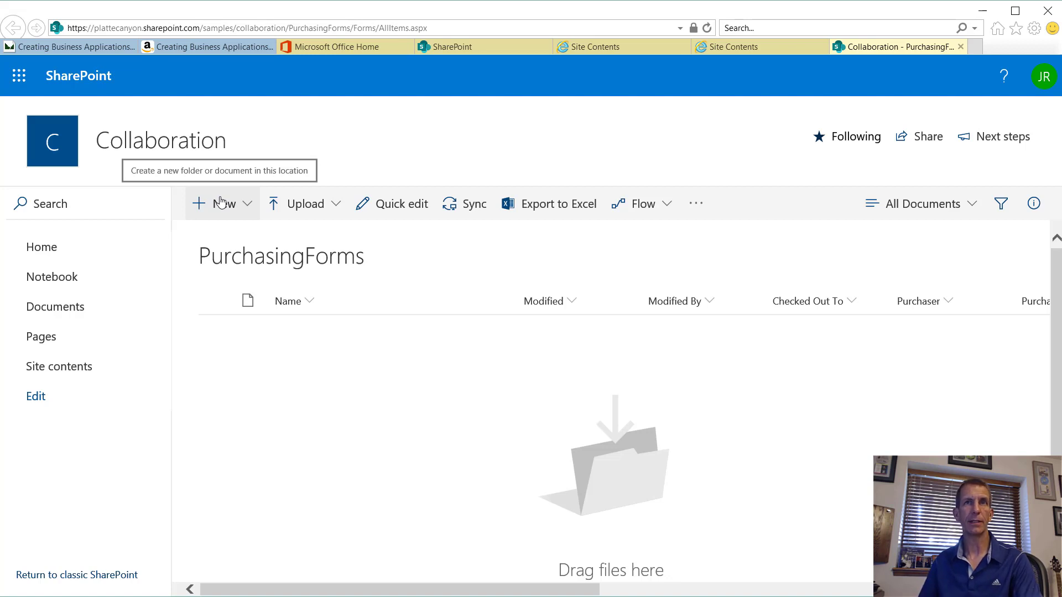
# Step: Open a new Form, check the Accounting Approved By choices, then close it unsaved
pyautogui.click(221, 203)
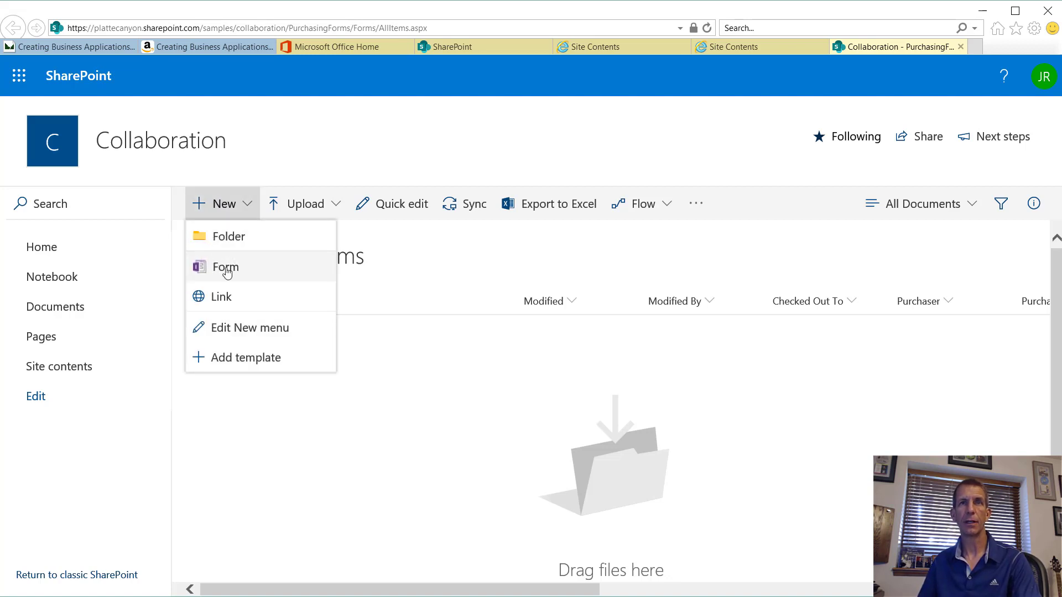
pyautogui.click(226, 268)
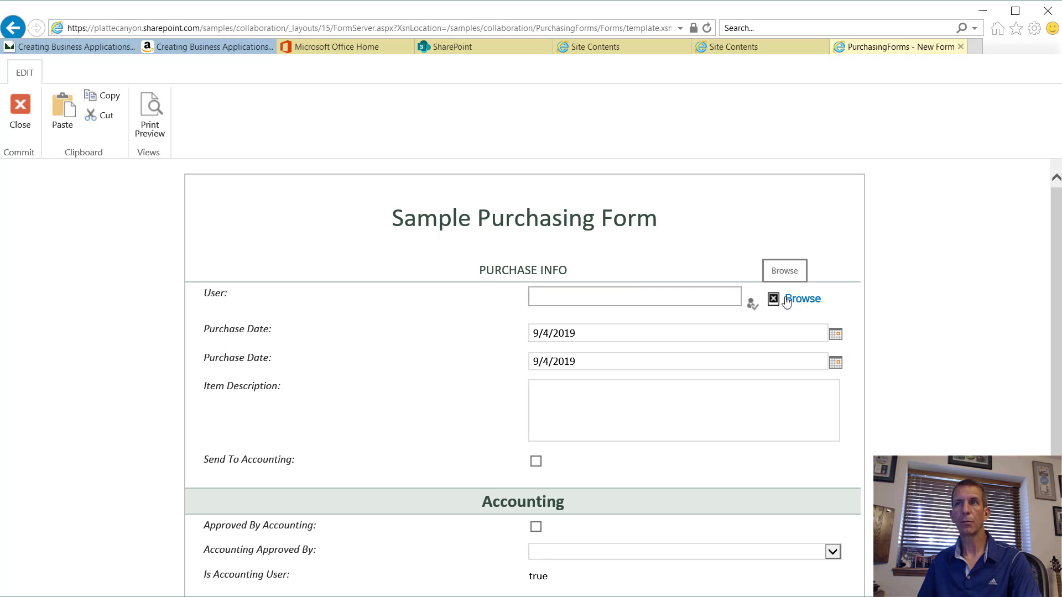
pyautogui.scroll(-1, 791, 303)
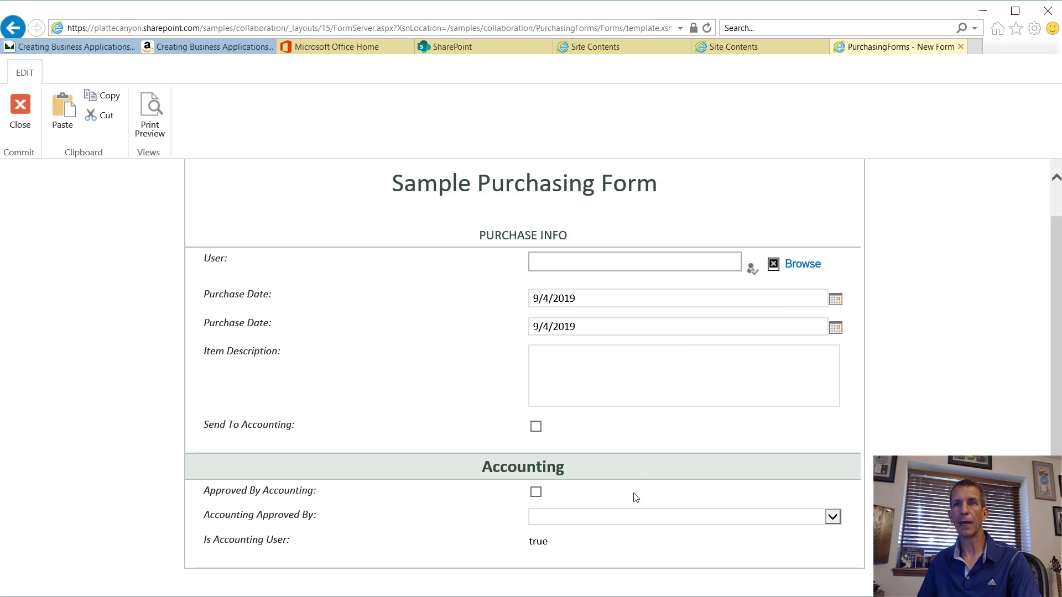
pyautogui.click(681, 522)
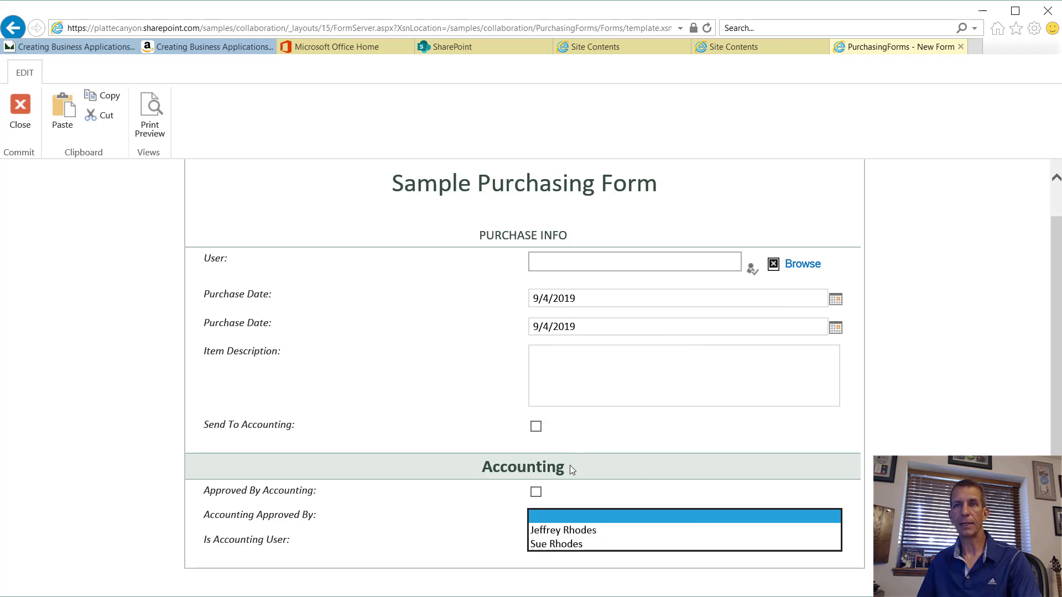
pyautogui.click(591, 499)
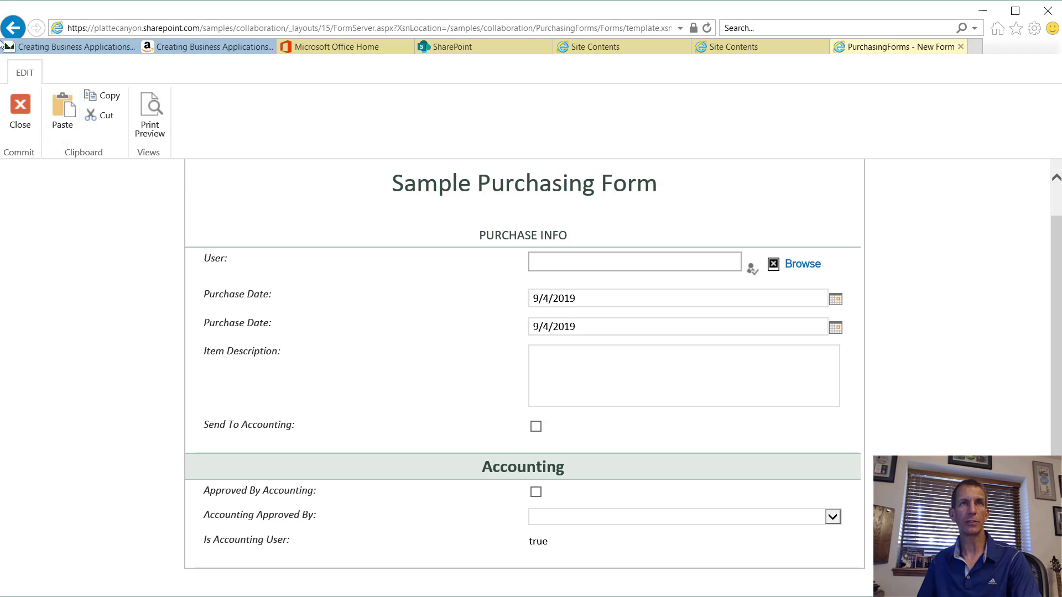
pyautogui.click(16, 116)
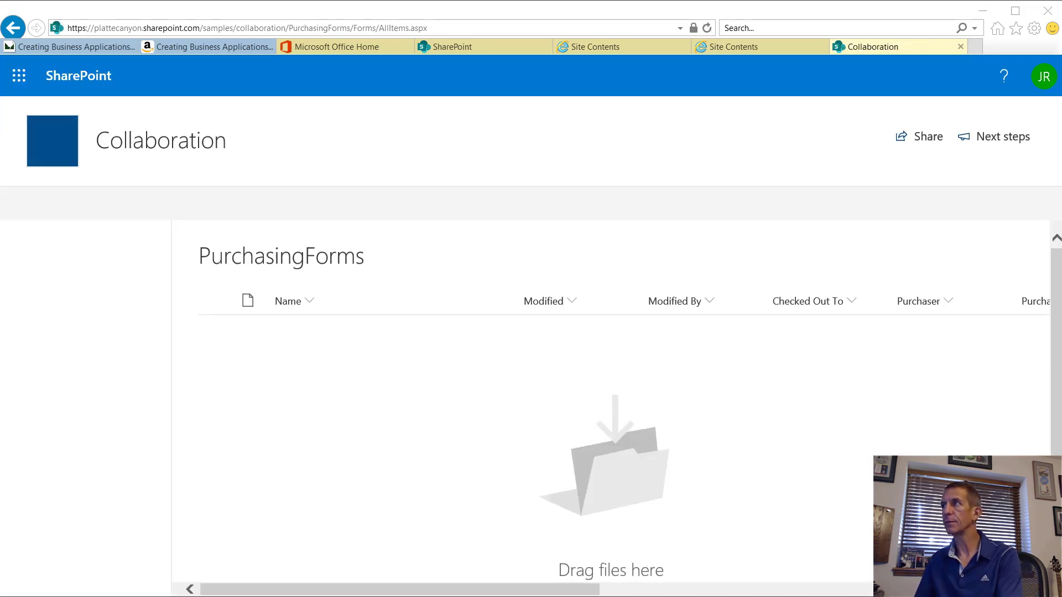
pyautogui.hotkey('alt', 'Tab')
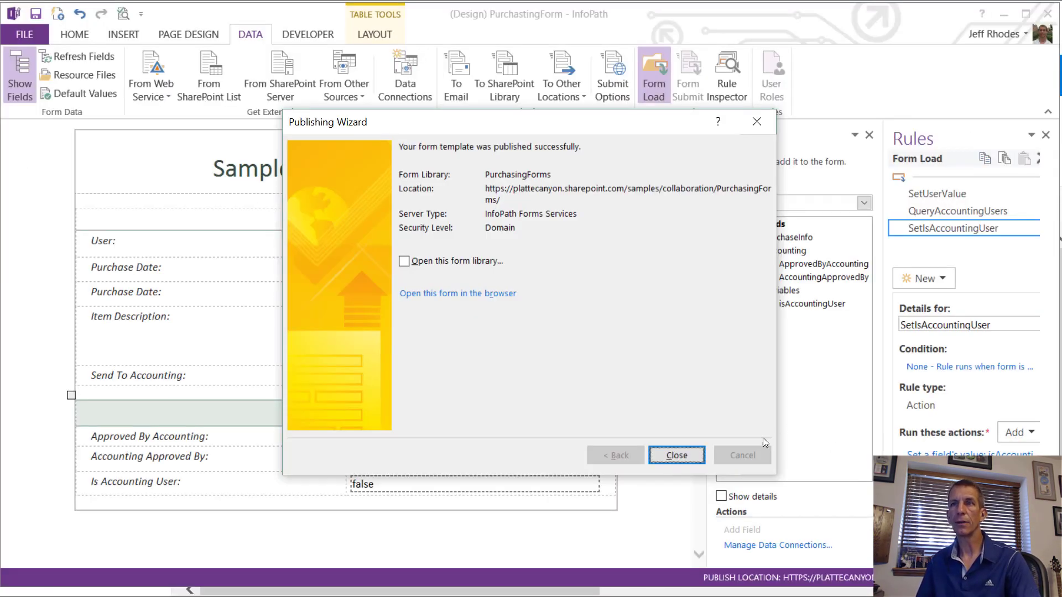
# Step: Dismiss the publish confirmation and delete the duplicate Purchase Date row
pyautogui.click(684, 453)
pyautogui.moveTo(87, 299); pyautogui.dragTo(438, 297)
pyautogui.rightClick(439, 294)
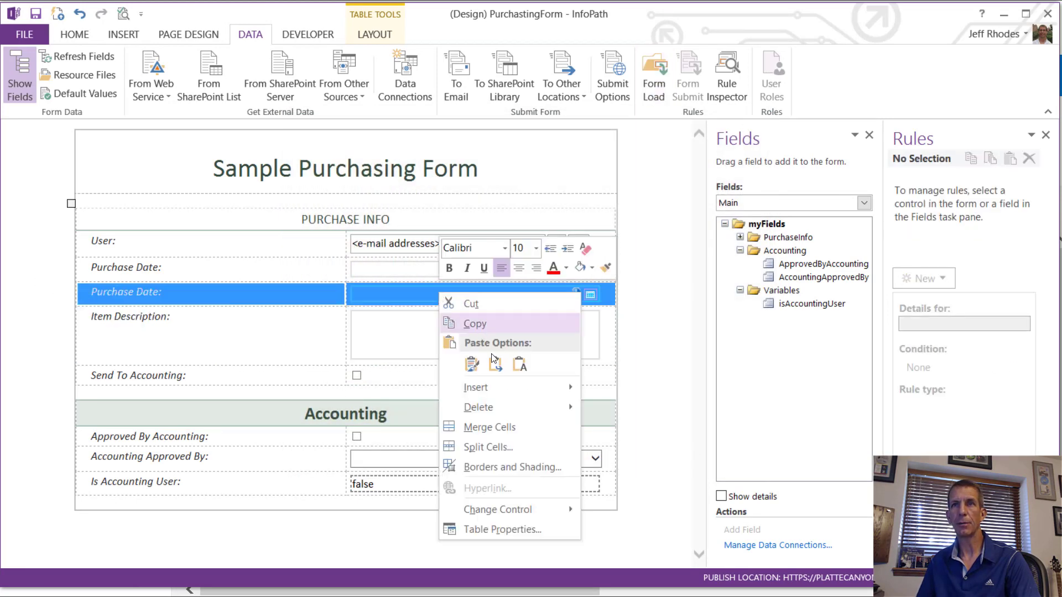
pyautogui.moveTo(504, 406)
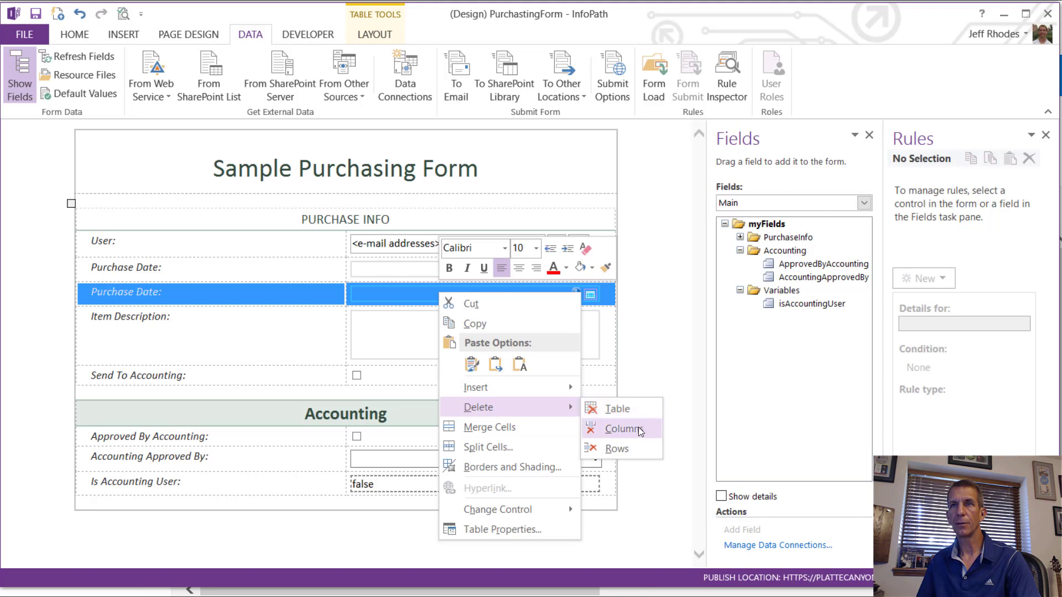
pyautogui.click(630, 447)
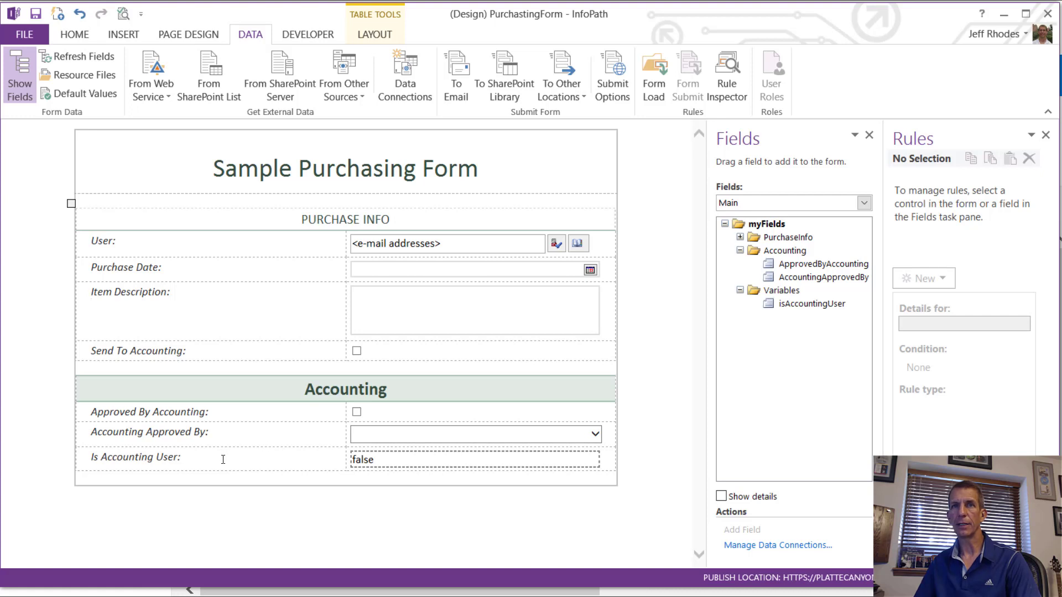
# Step: Delete the Is Accounting User row from the Accounting section
pyautogui.moveTo(291, 464); pyautogui.dragTo(363, 463)
pyautogui.rightClick(364, 463)
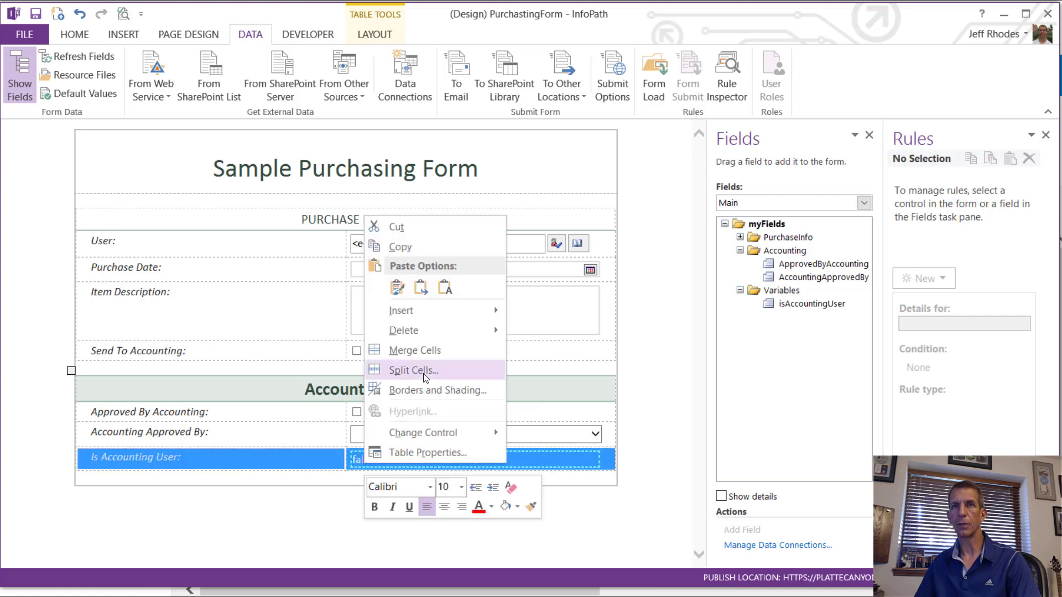
pyautogui.moveTo(423, 326)
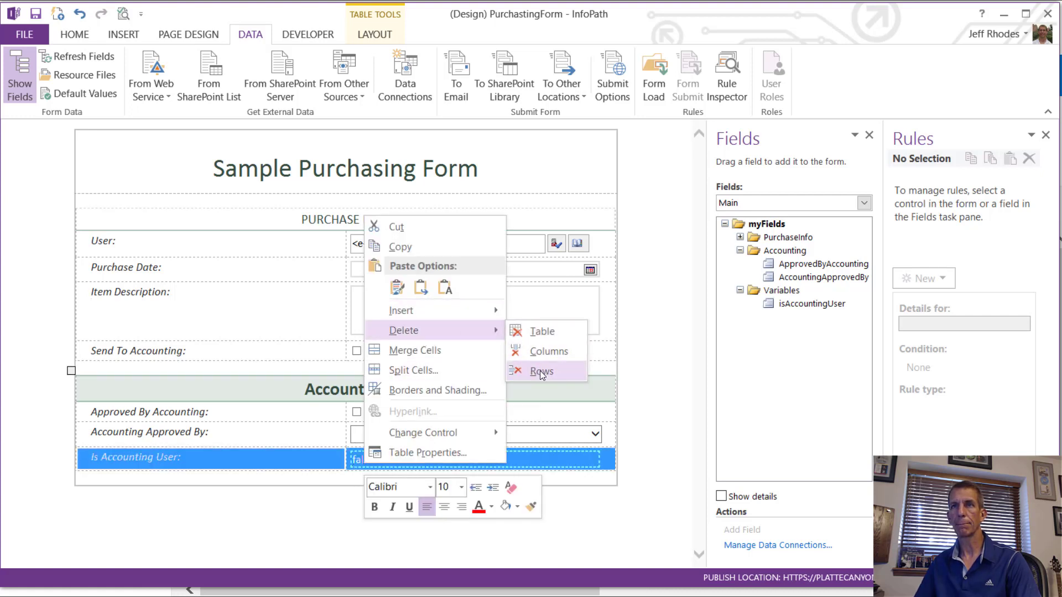
pyautogui.click(540, 372)
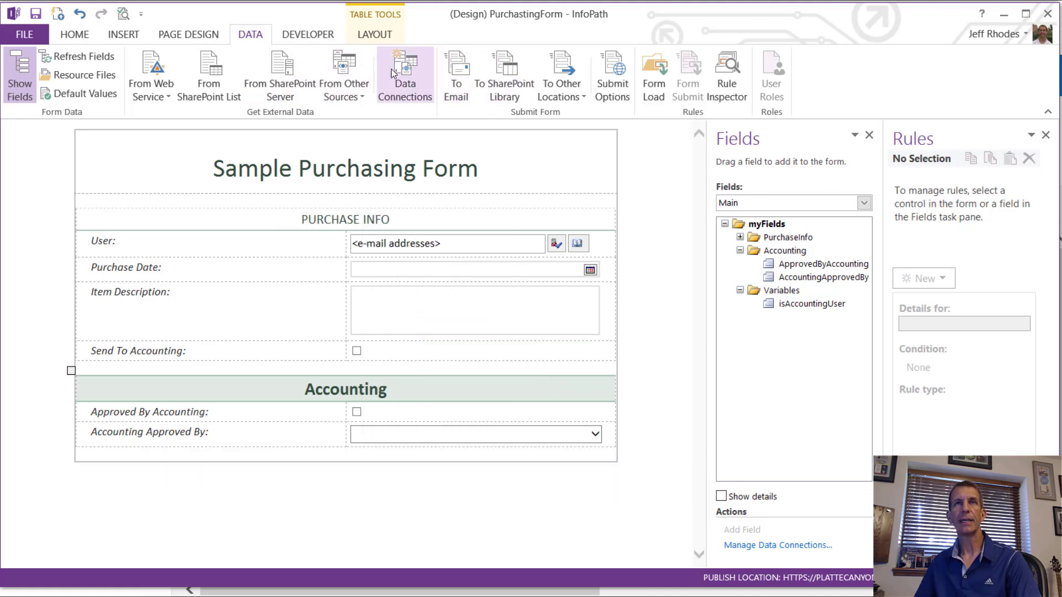
# Step: Start a SharePoint library submit connection using the copied PurchasingForms library URL
pyautogui.click(502, 82)
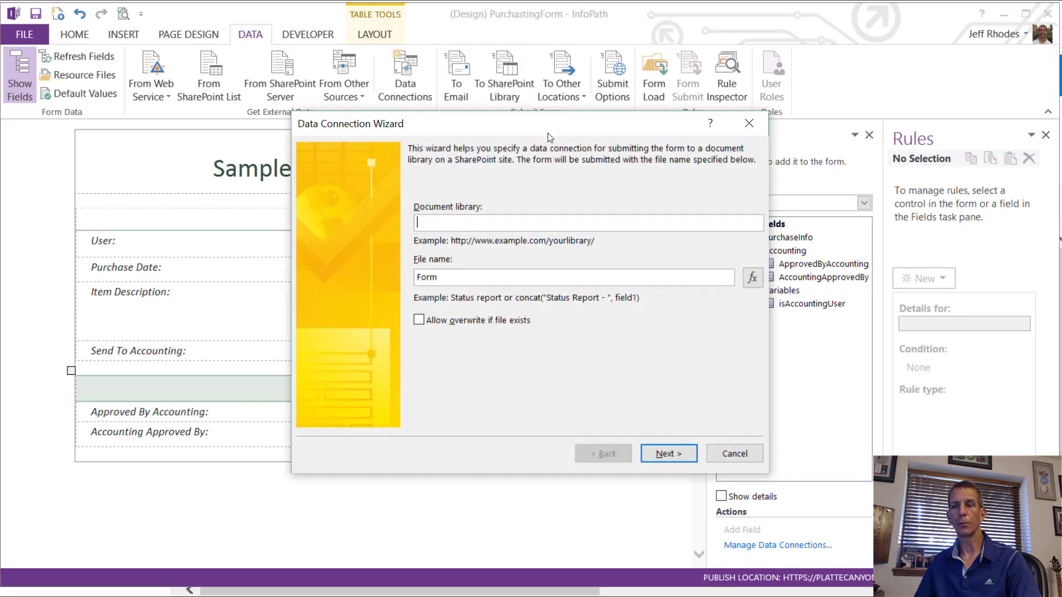
pyautogui.hotkey('alt', 'Tab')
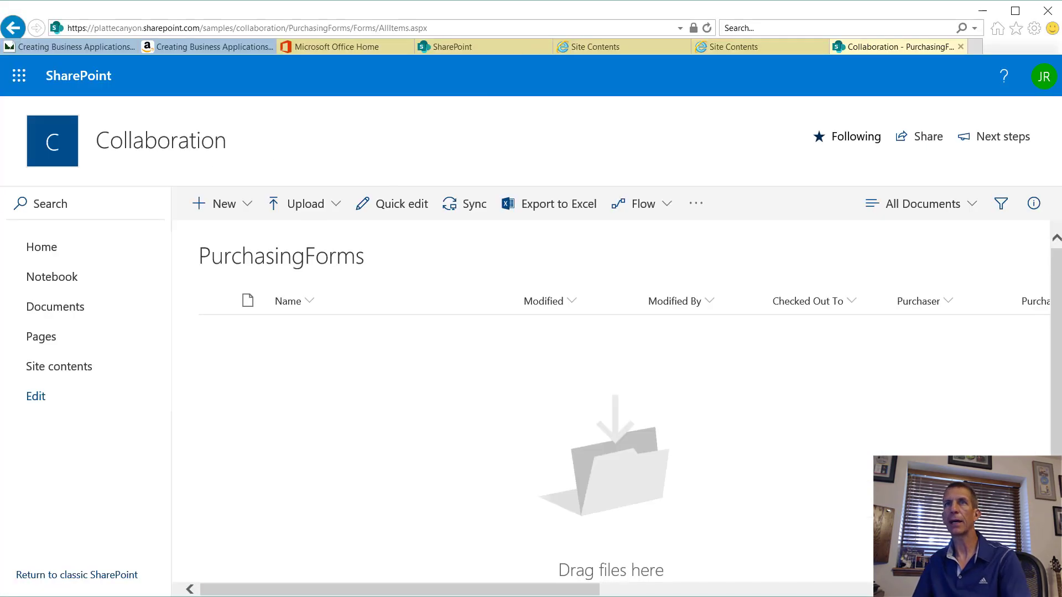
pyautogui.click(334, 28)
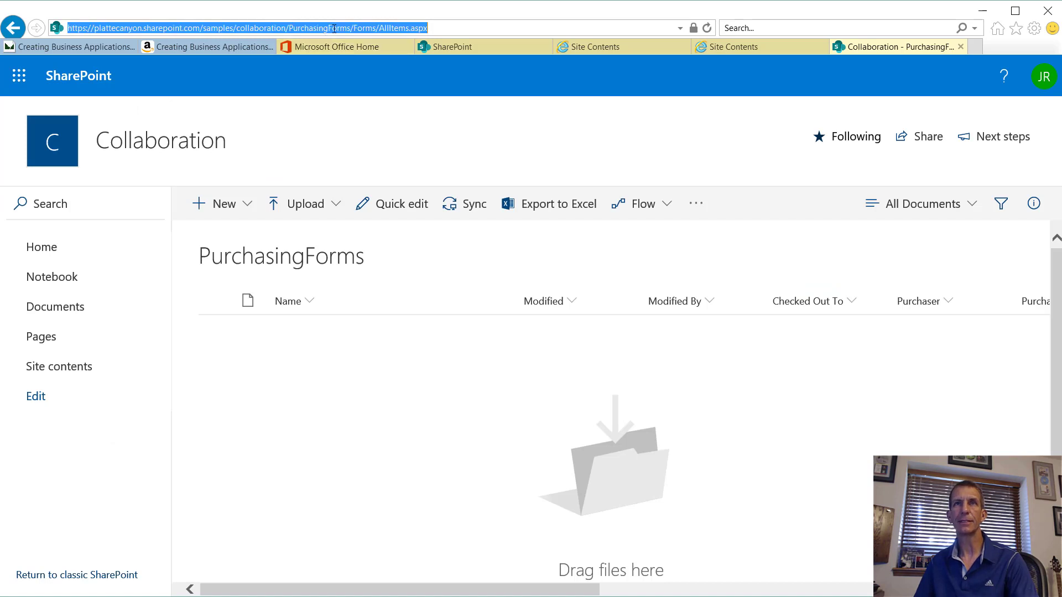
pyautogui.moveTo(352, 26); pyautogui.dragTo(61, 44)
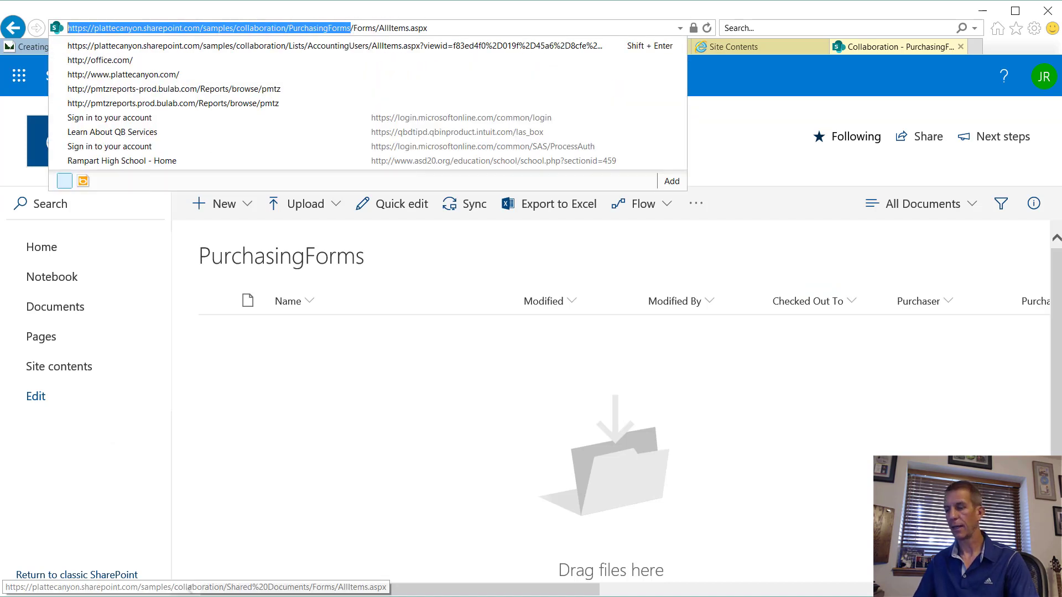
pyautogui.hotkey('ctrl', 'c')
pyautogui.hotkey('alt', 'Tab')
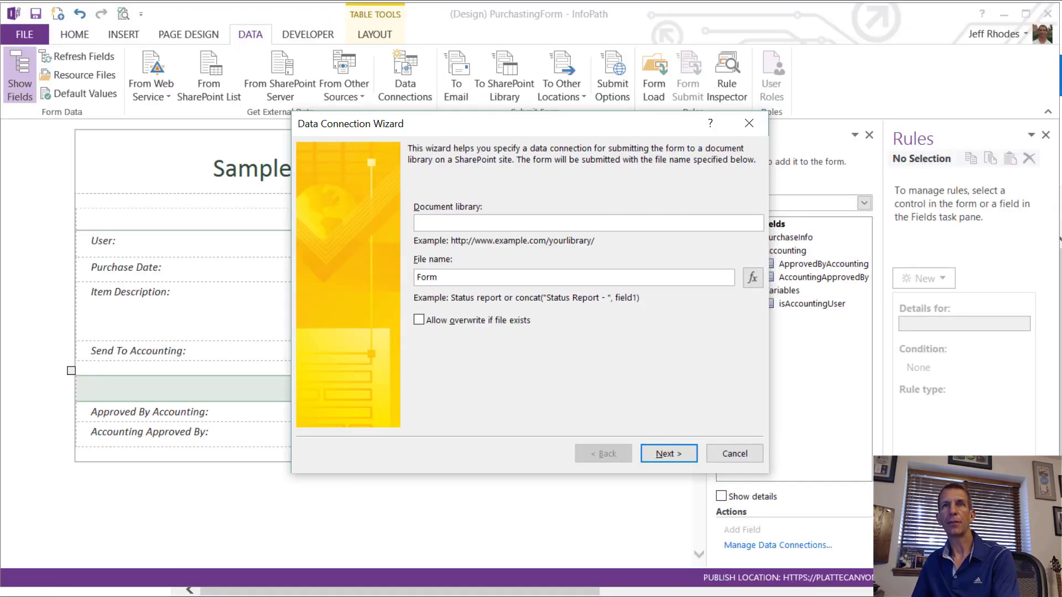
pyautogui.hotkey('ctrl', 'v')
pyautogui.click(607, 383)
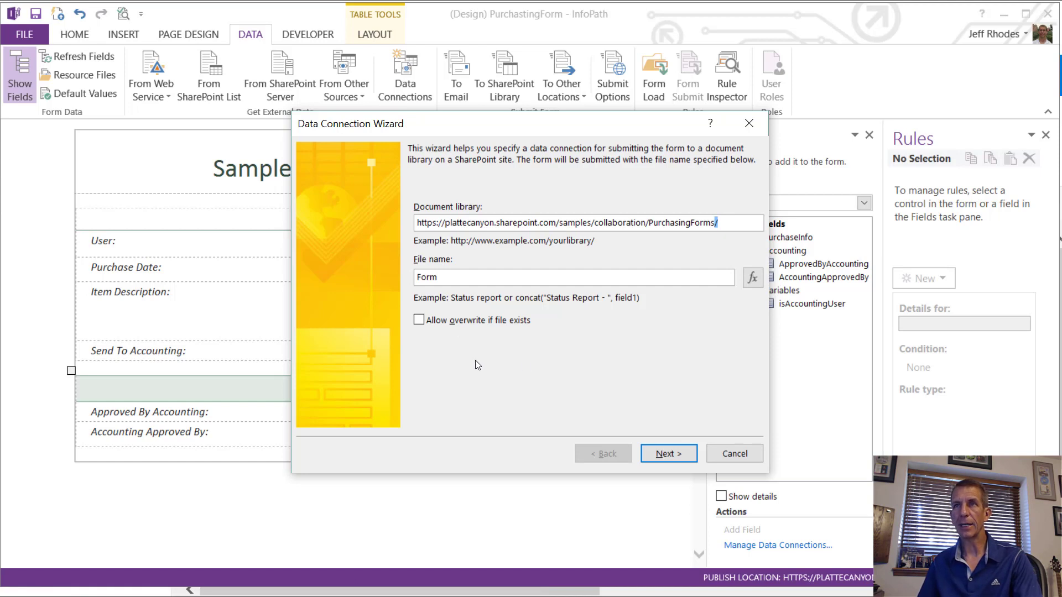
# Step: Build a concat file-name formula with DisplayName as its first argument
pyautogui.click(753, 278)
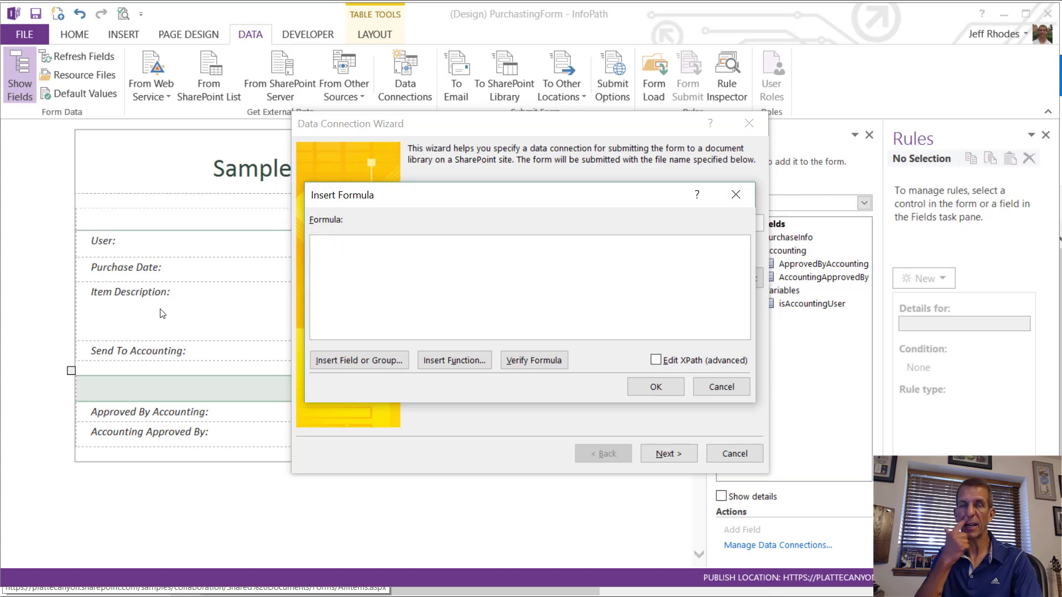
pyautogui.click(467, 364)
pyautogui.click(461, 228)
pyautogui.click(629, 414)
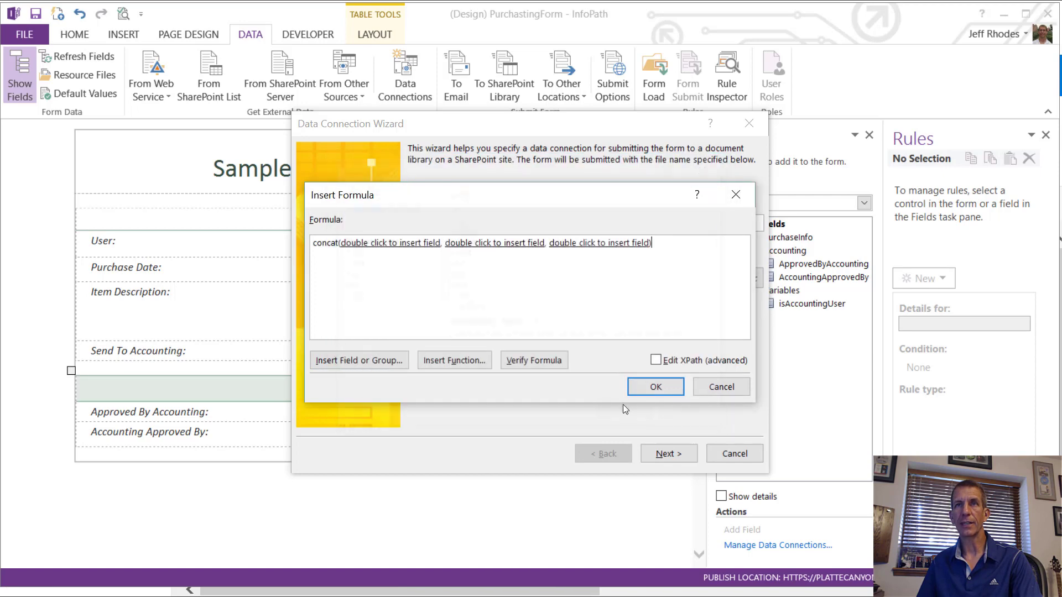
pyautogui.doubleClick(391, 242)
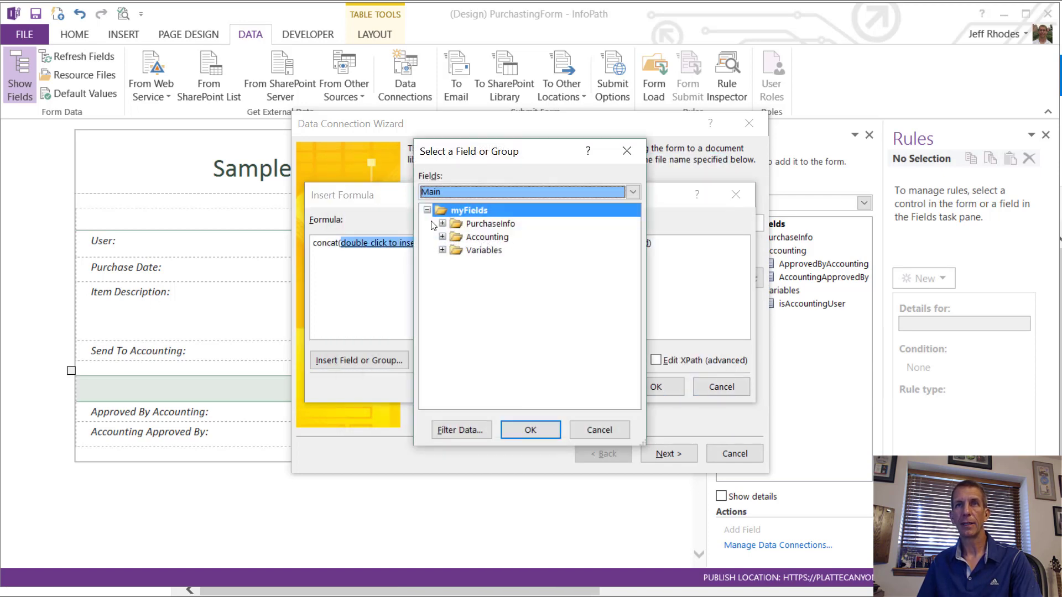
pyautogui.click(443, 224)
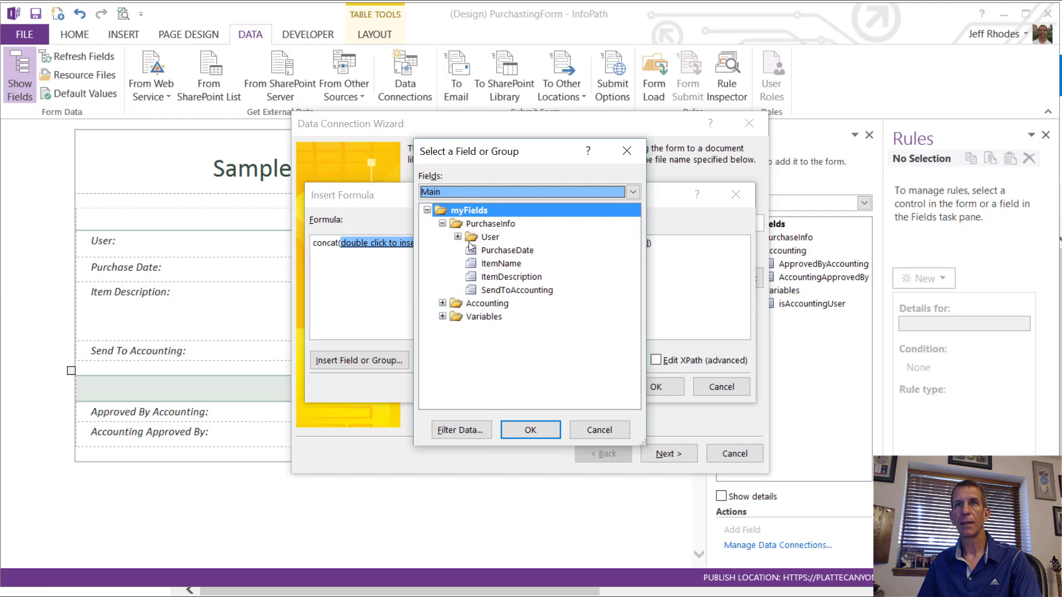
pyautogui.click(457, 237)
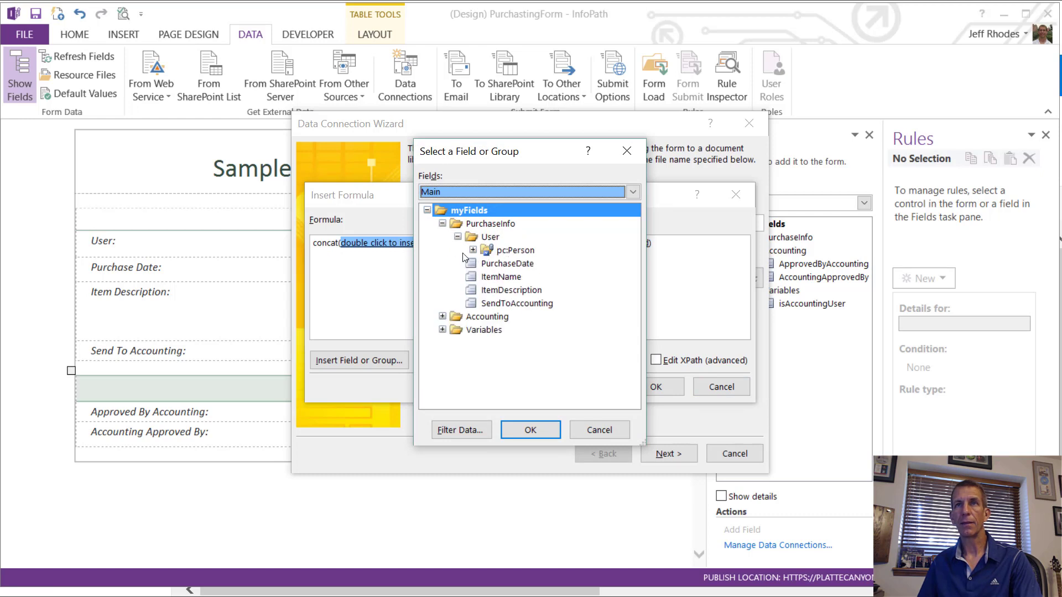
pyautogui.click(480, 251)
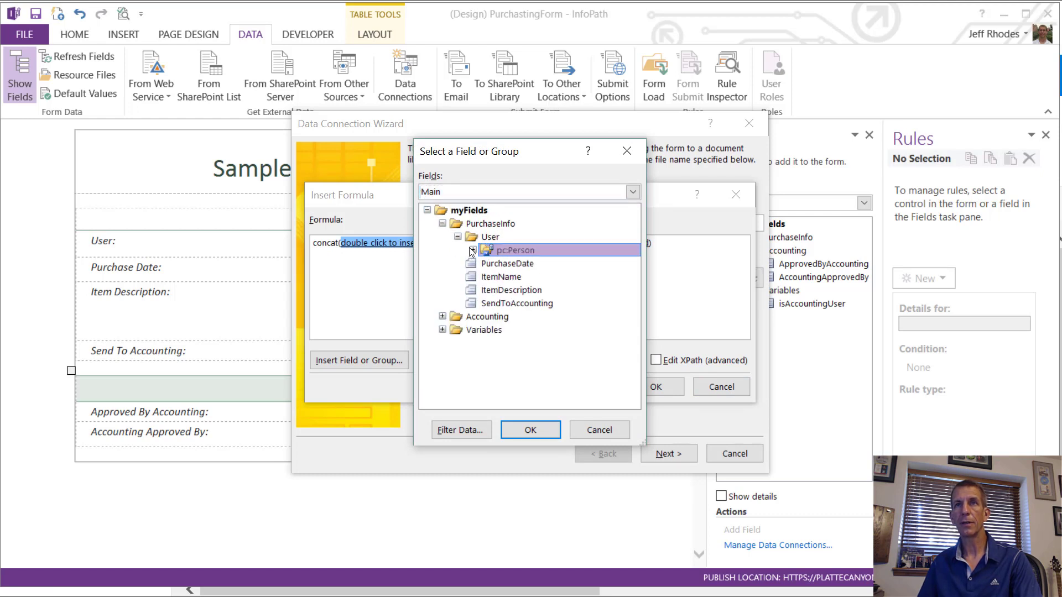
pyautogui.click(472, 250)
pyautogui.click(519, 263)
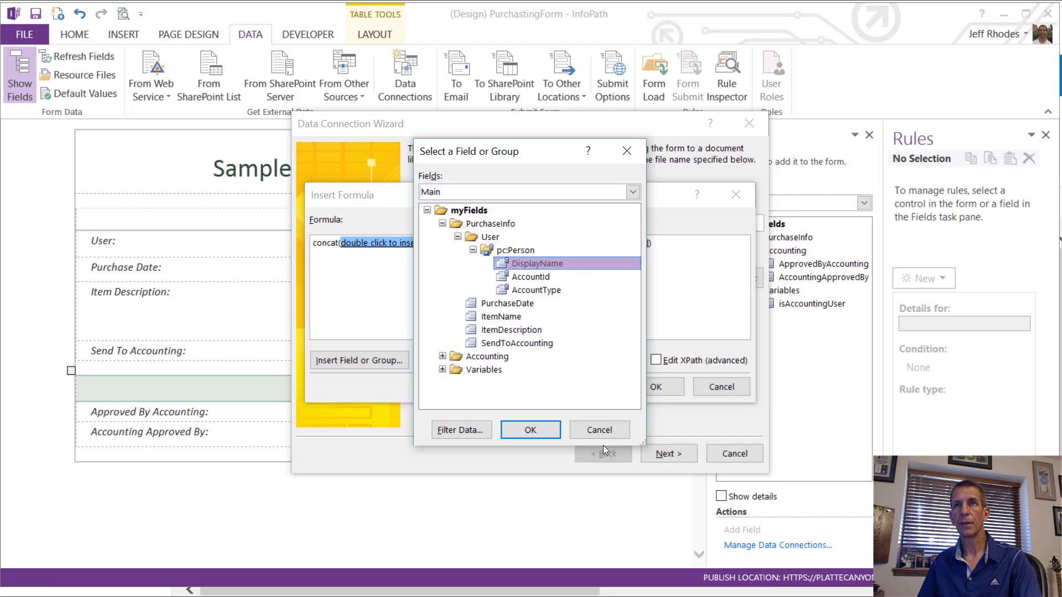
pyautogui.click(530, 430)
# Step: Complete it as concat(DisplayName, "-", ItemName, "-", PurchaseDate)
pyautogui.click(417, 242)
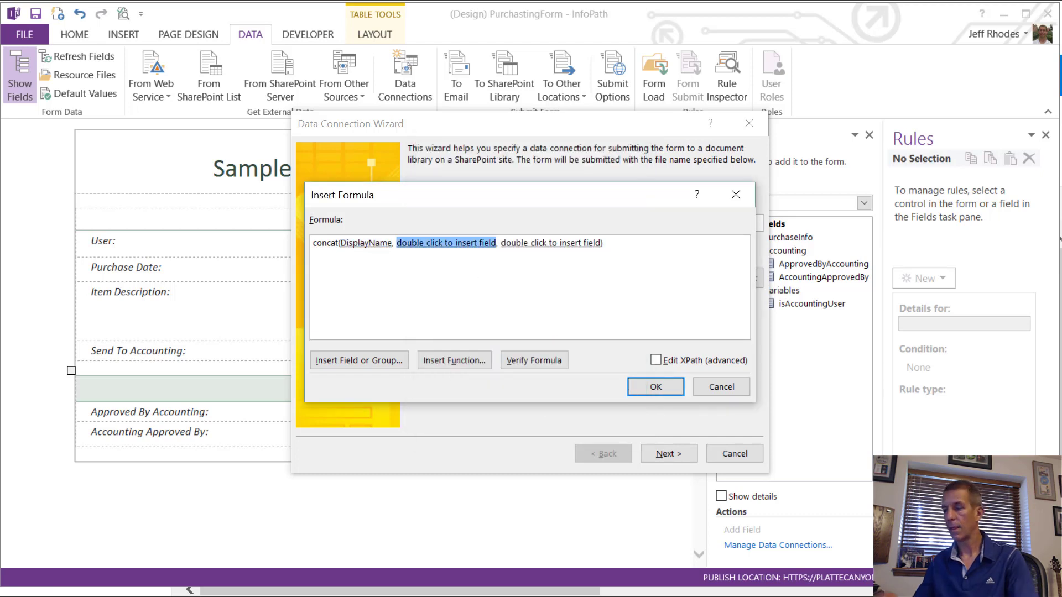
pyautogui.write('" "')
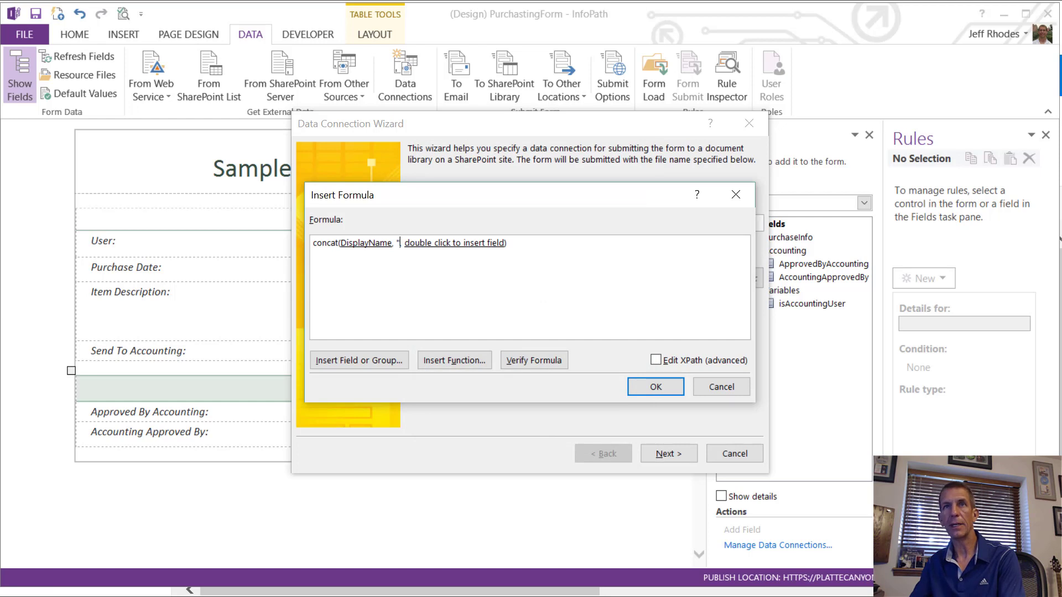
pyautogui.write('-"')
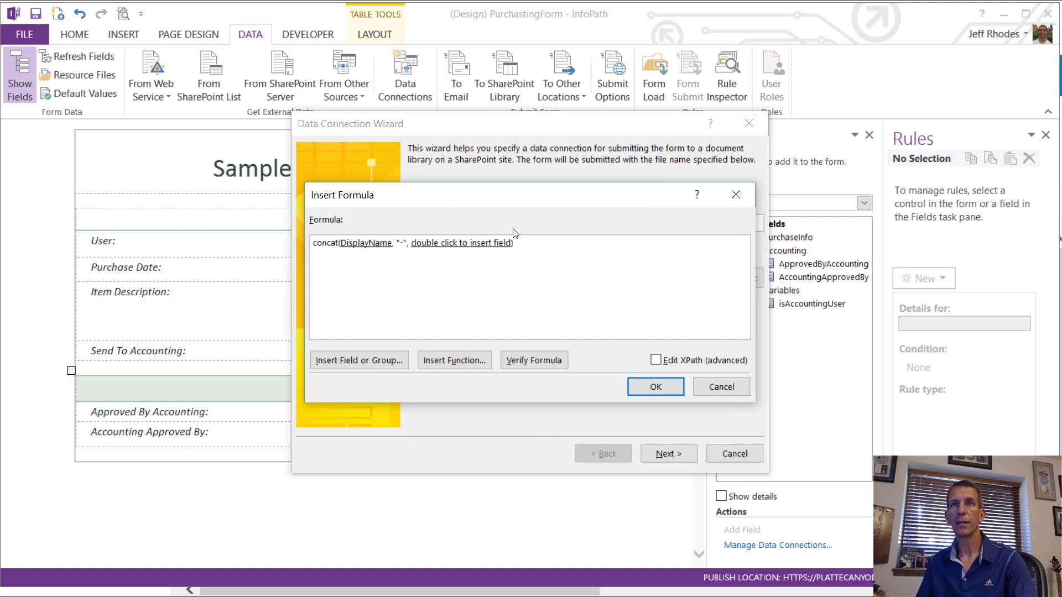
pyautogui.write(',')
pyautogui.doubleClick(494, 243)
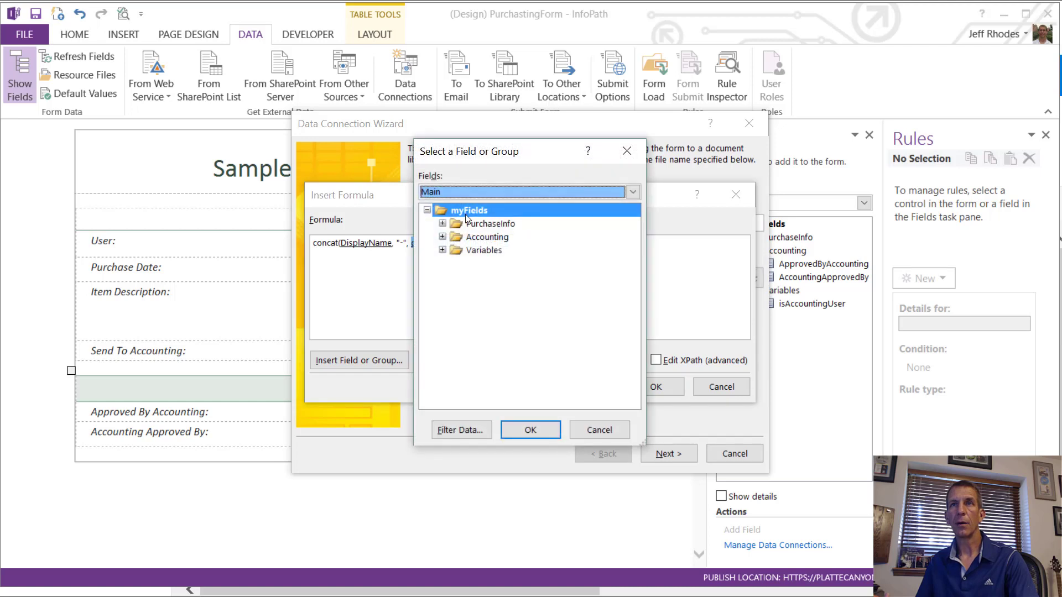
pyautogui.click(443, 223)
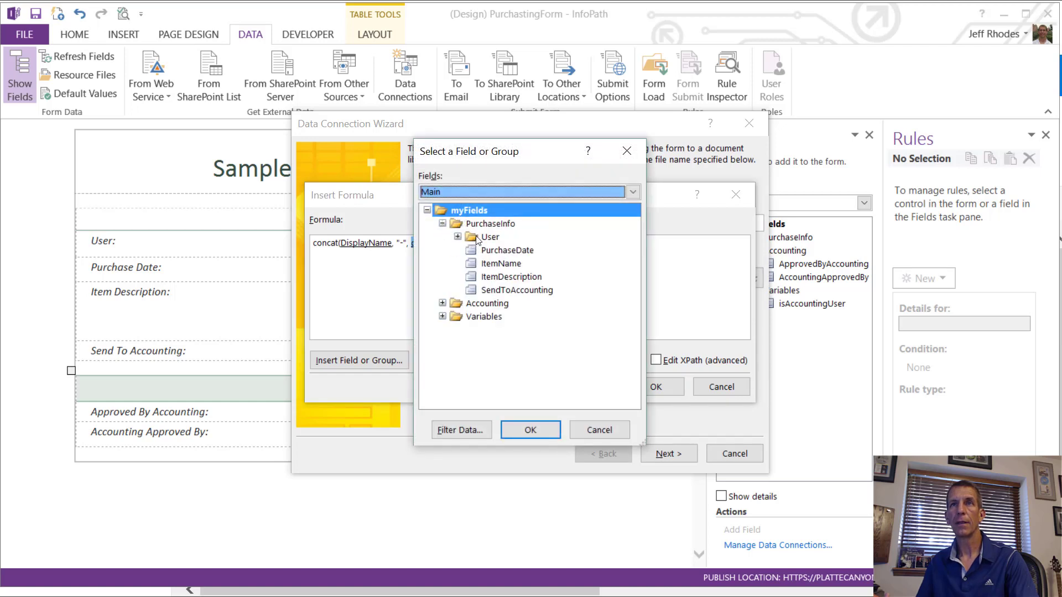
pyautogui.doubleClick(493, 266)
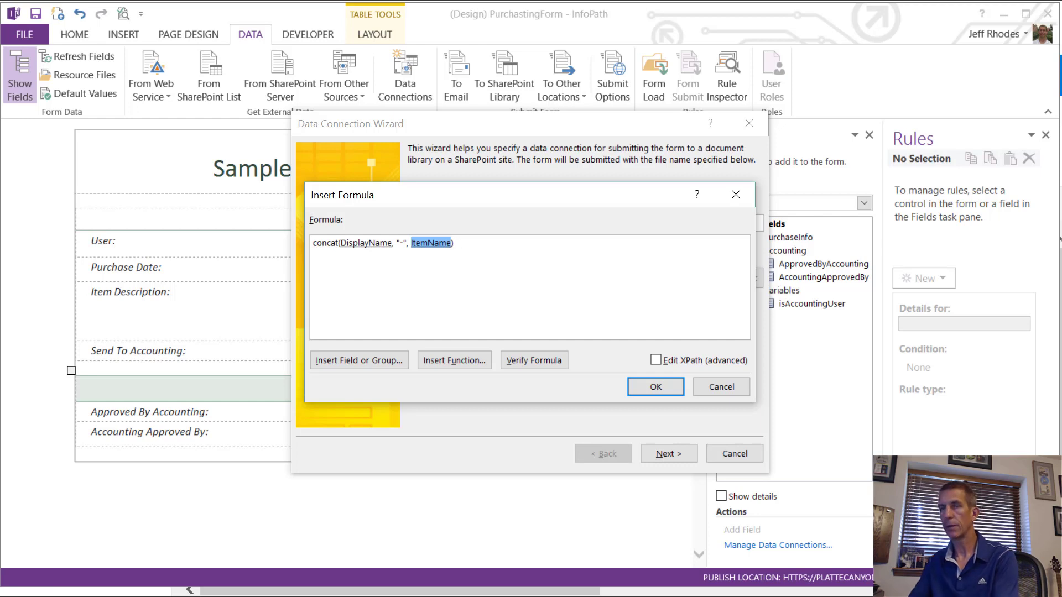
pyautogui.press('End')
pyautogui.write(', ')
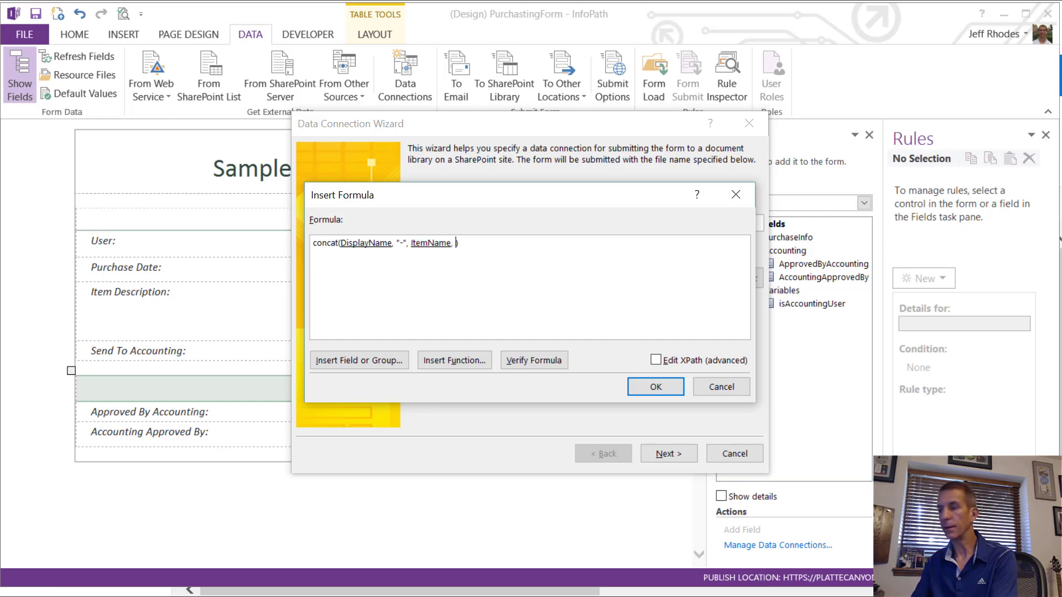
pyautogui.write('"')
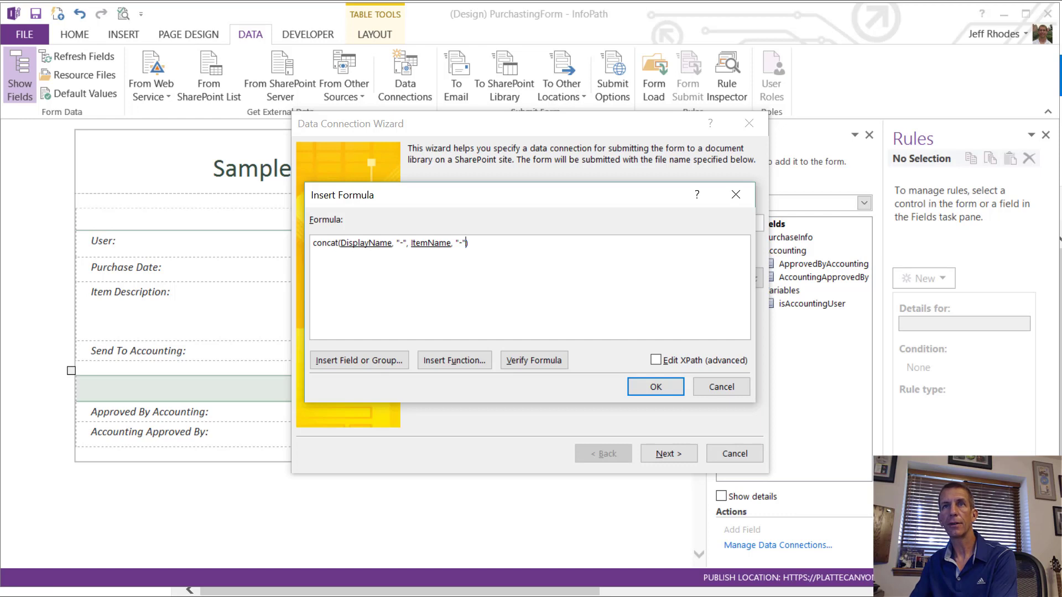
pyautogui.write('-",')
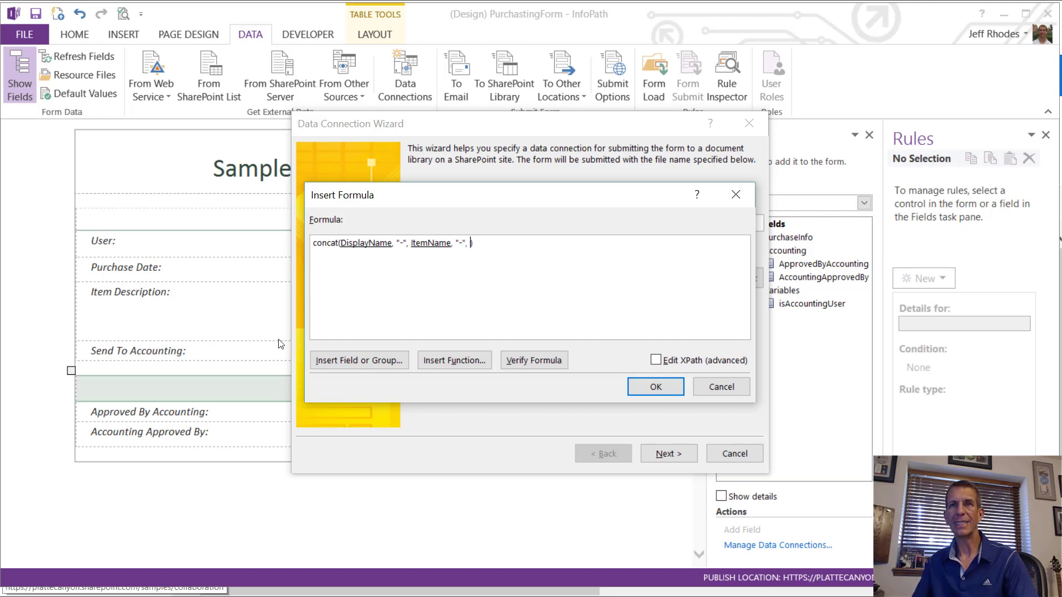
pyautogui.click(385, 360)
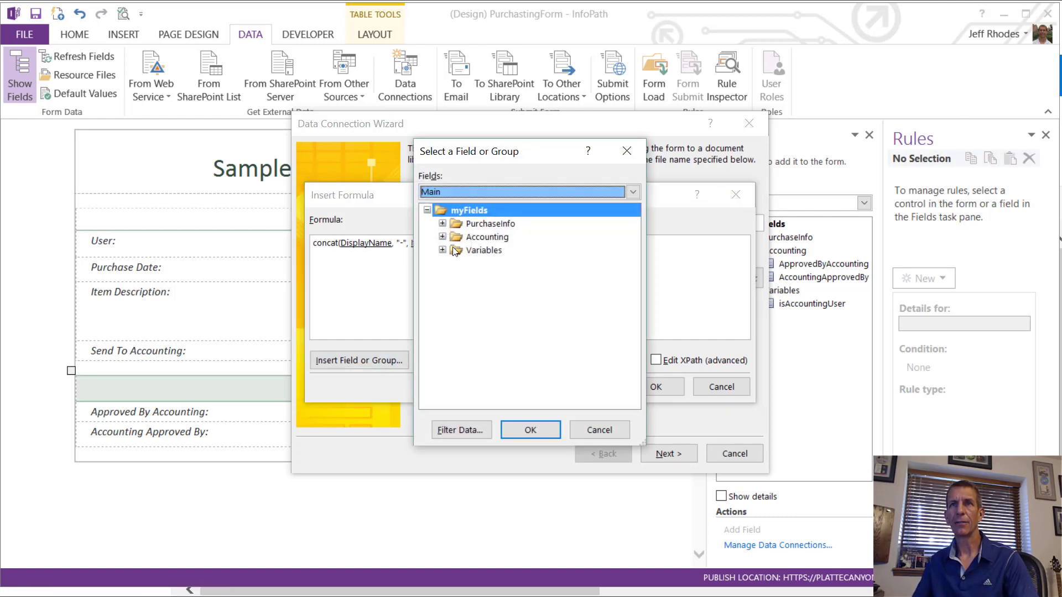
pyautogui.click(442, 223)
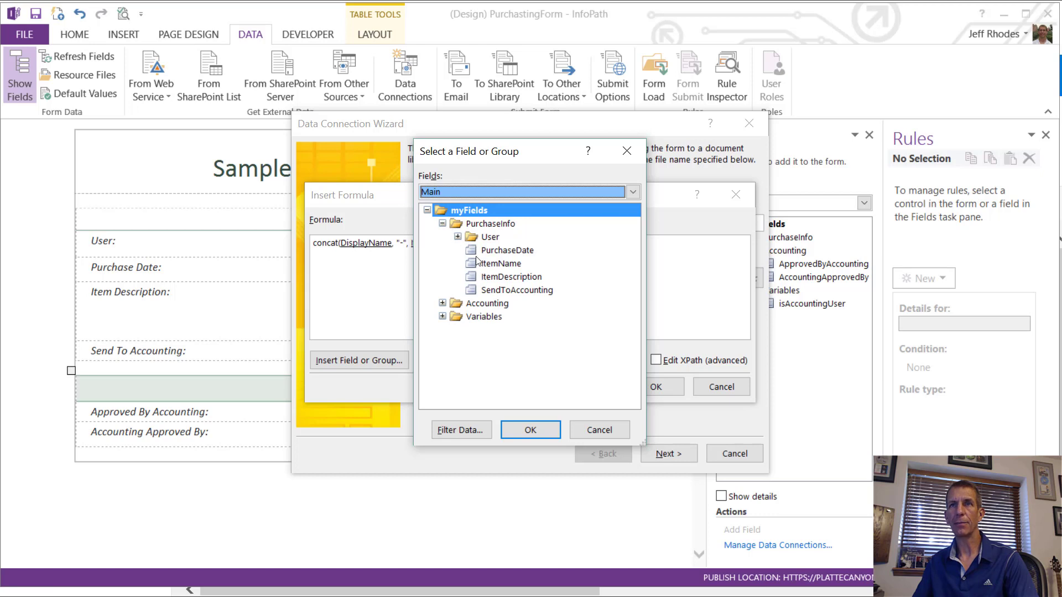
pyautogui.click(479, 252)
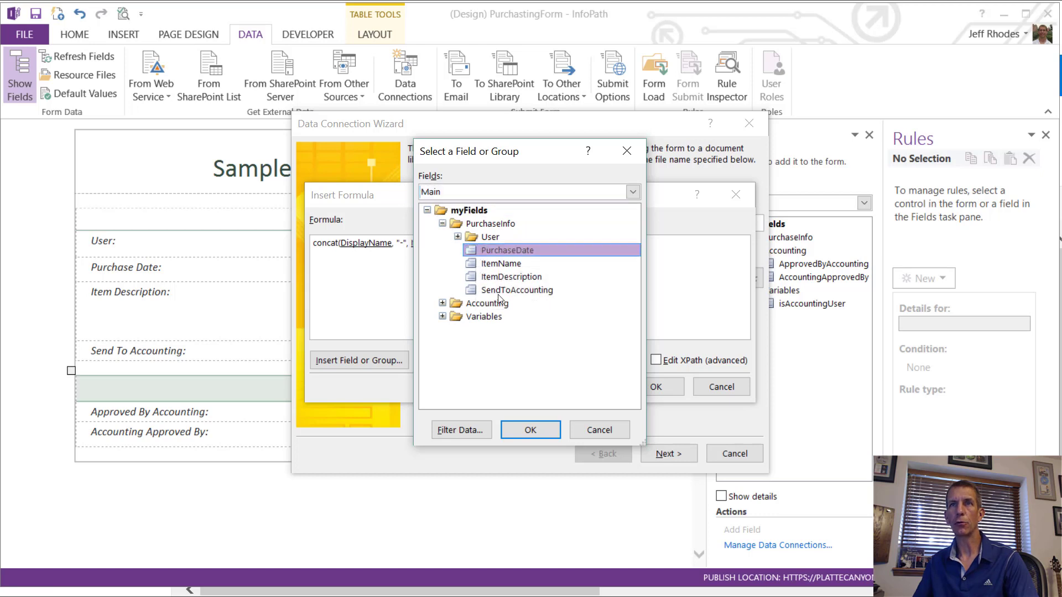
pyautogui.click(549, 428)
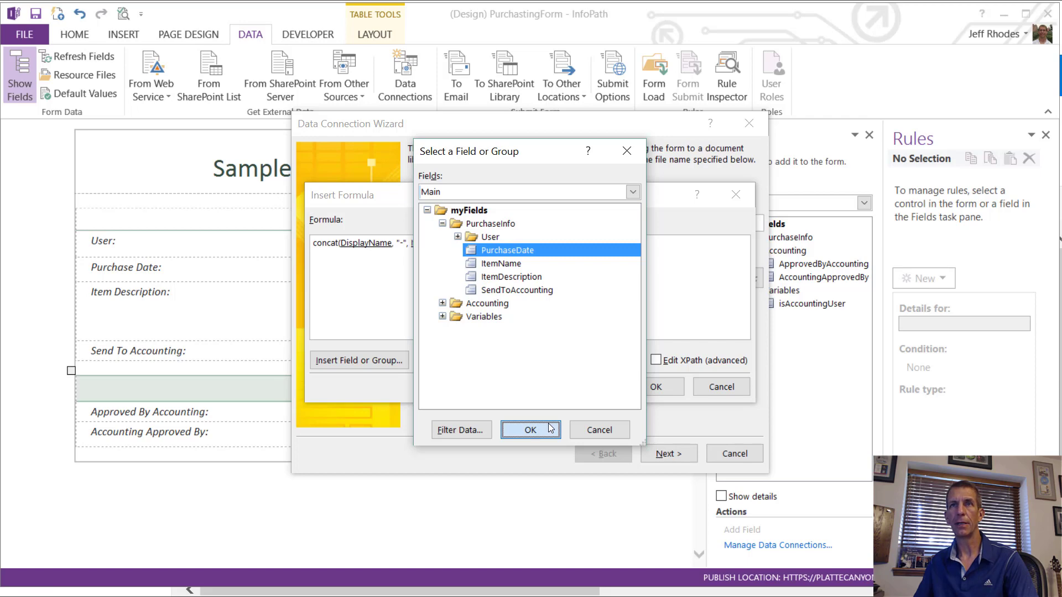
pyautogui.click(550, 428)
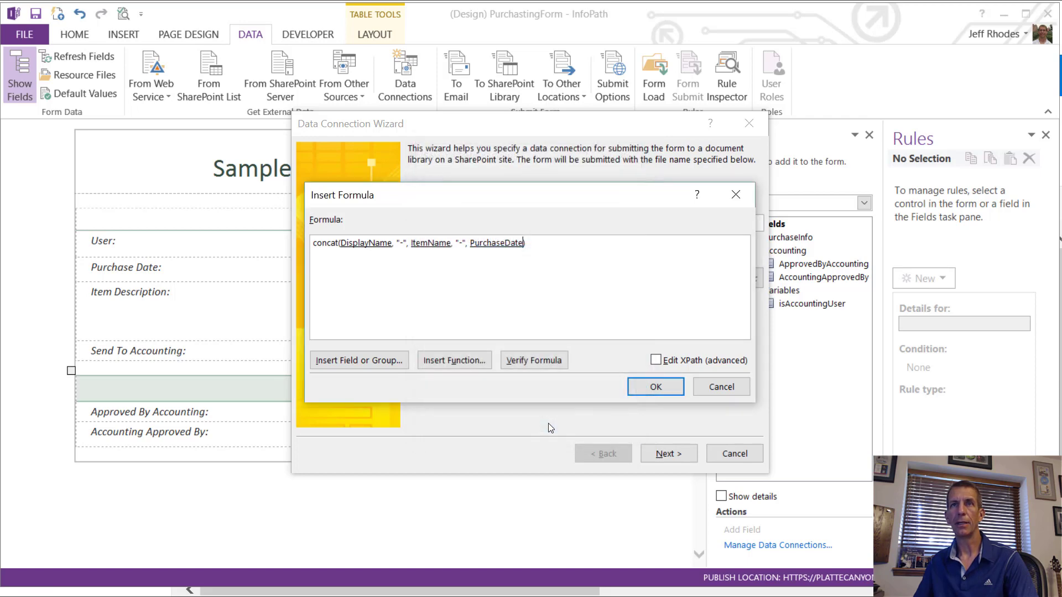
# Step: Apply the file-name formula, allow overwriting existing files, and finish the connection
pyautogui.click(660, 382)
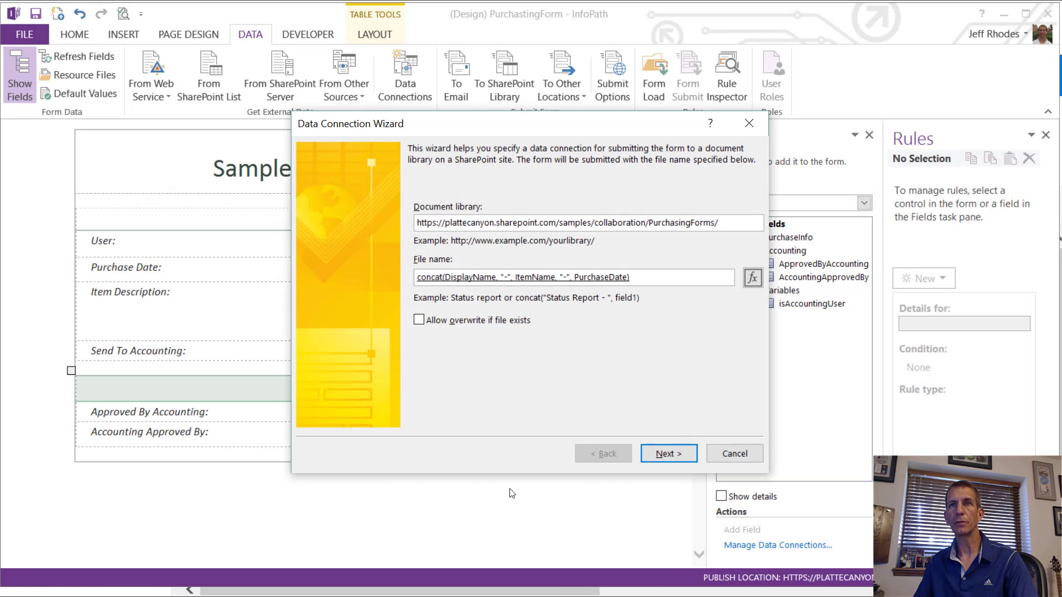
pyautogui.click(453, 324)
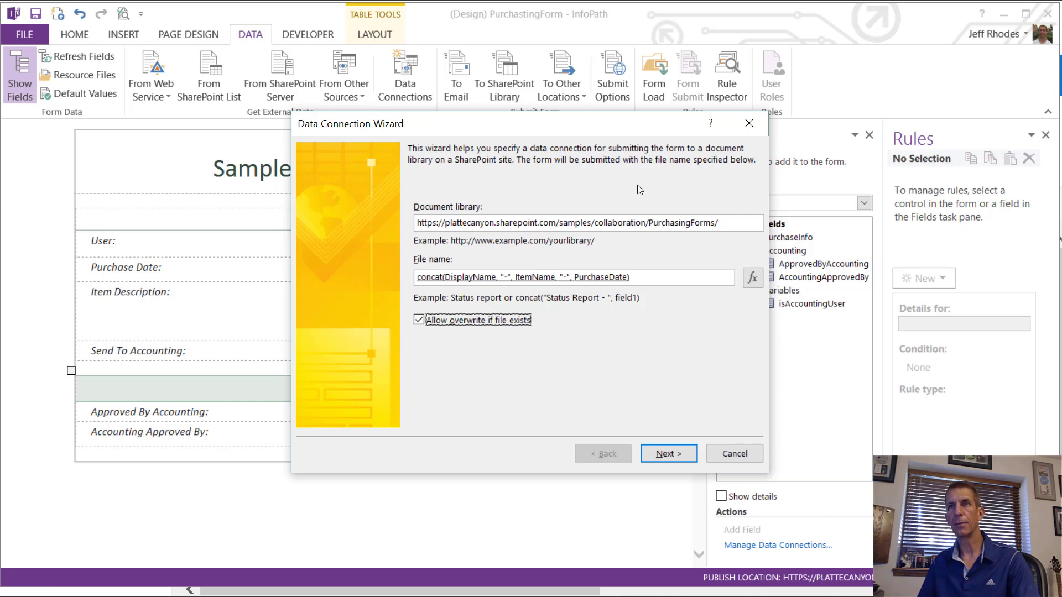
pyautogui.click(678, 454)
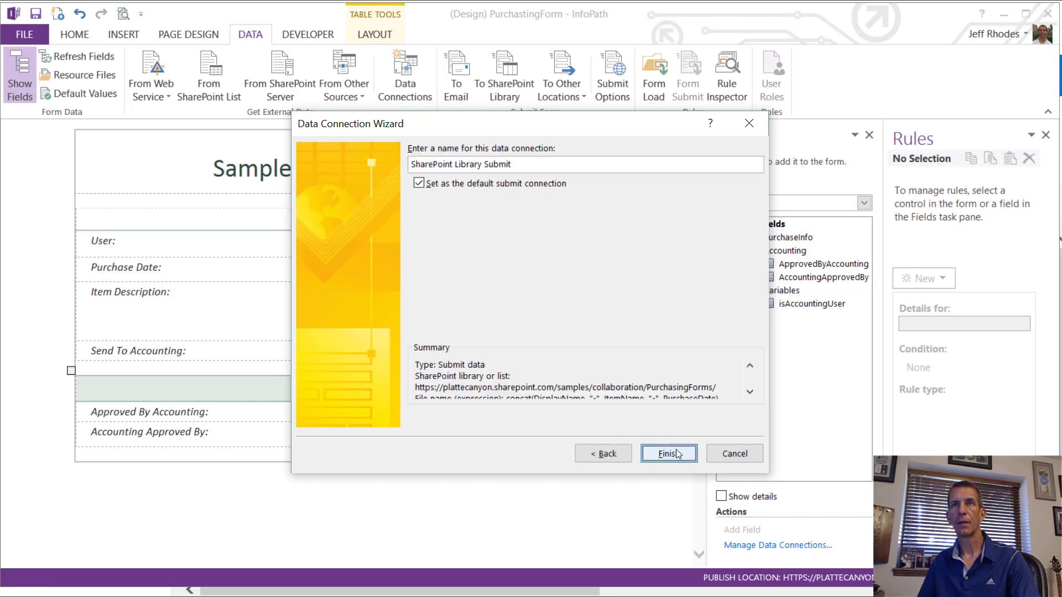
pyautogui.click(669, 453)
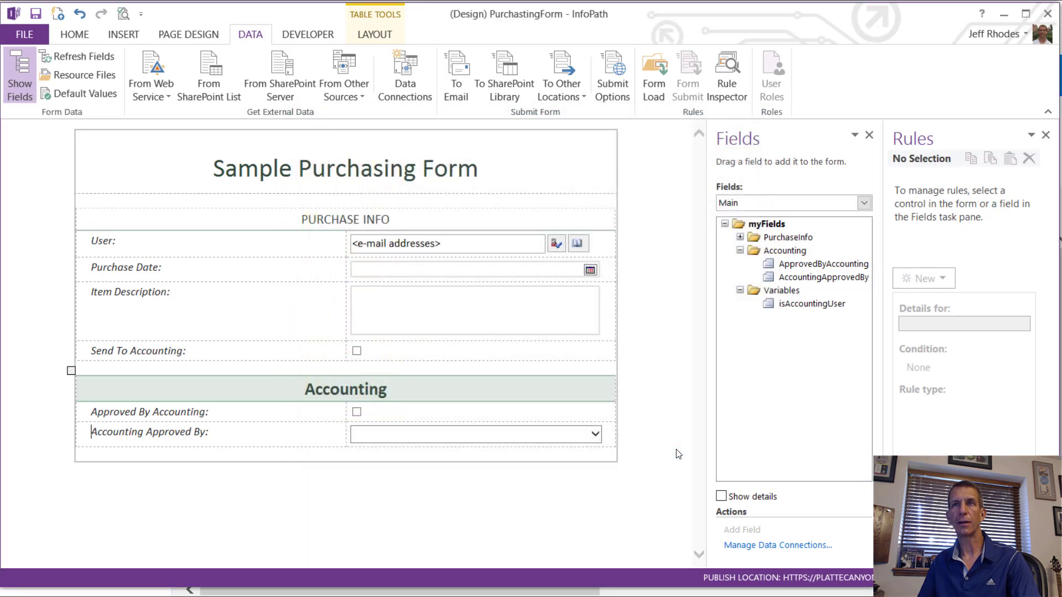
# Step: In Form Options, remove the Save and Save As commands from the browser-filled form
pyautogui.click(40, 32)
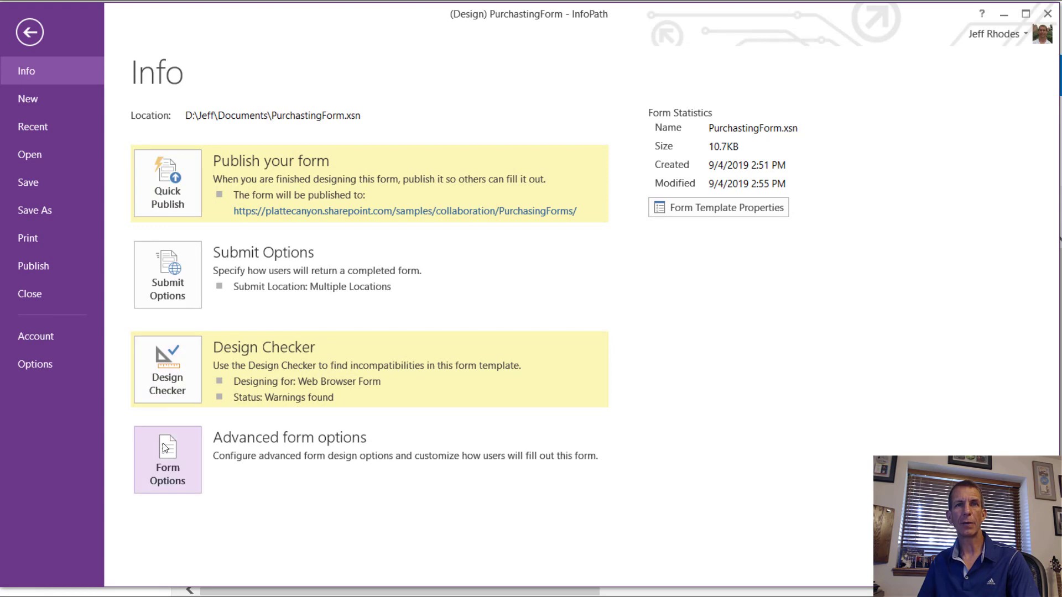
pyautogui.click(162, 466)
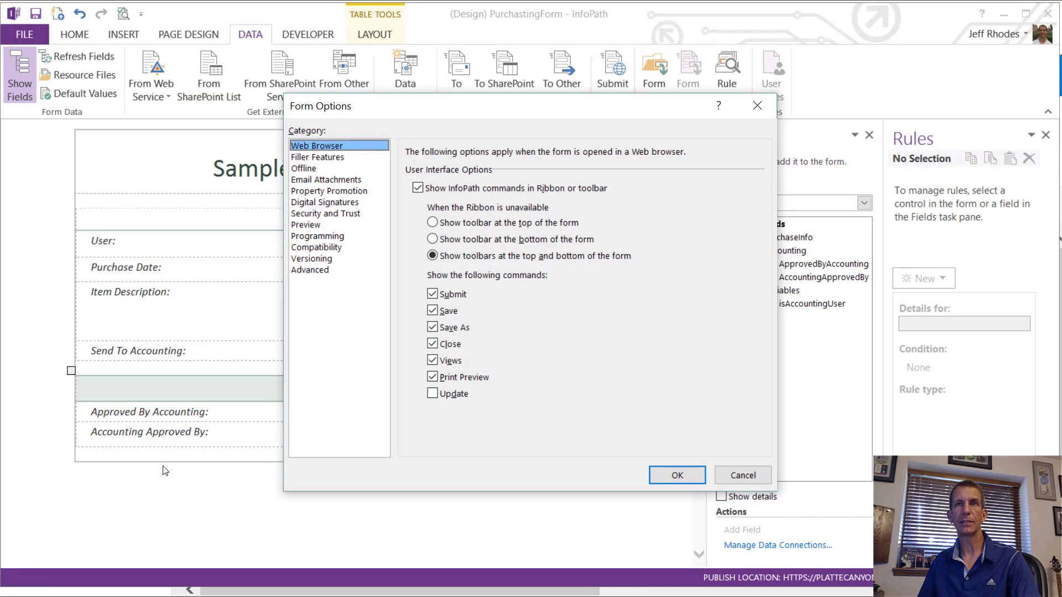
pyautogui.click(432, 311)
pyautogui.click(432, 328)
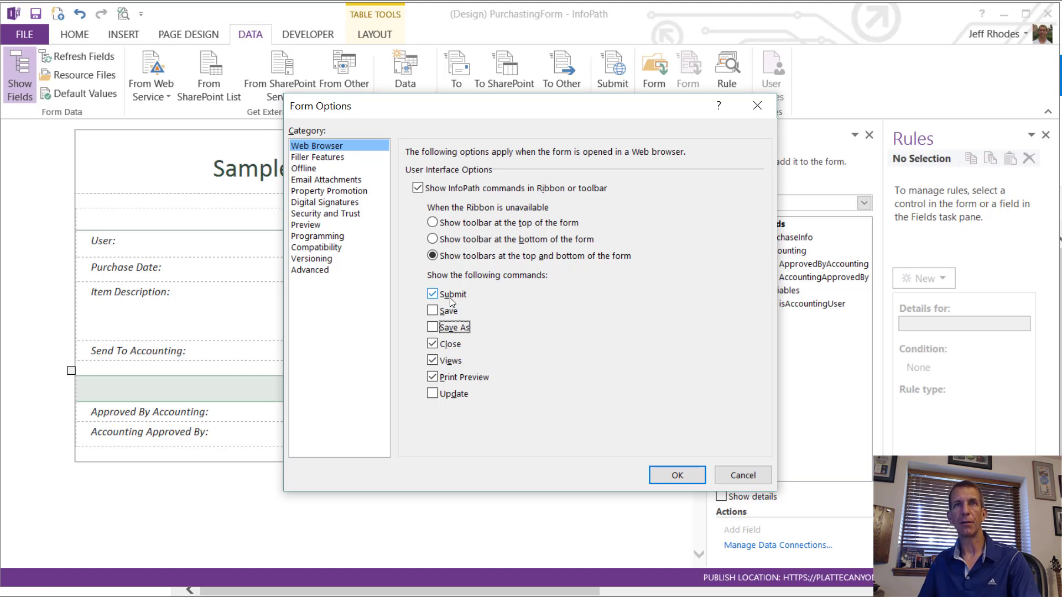
pyautogui.click(677, 475)
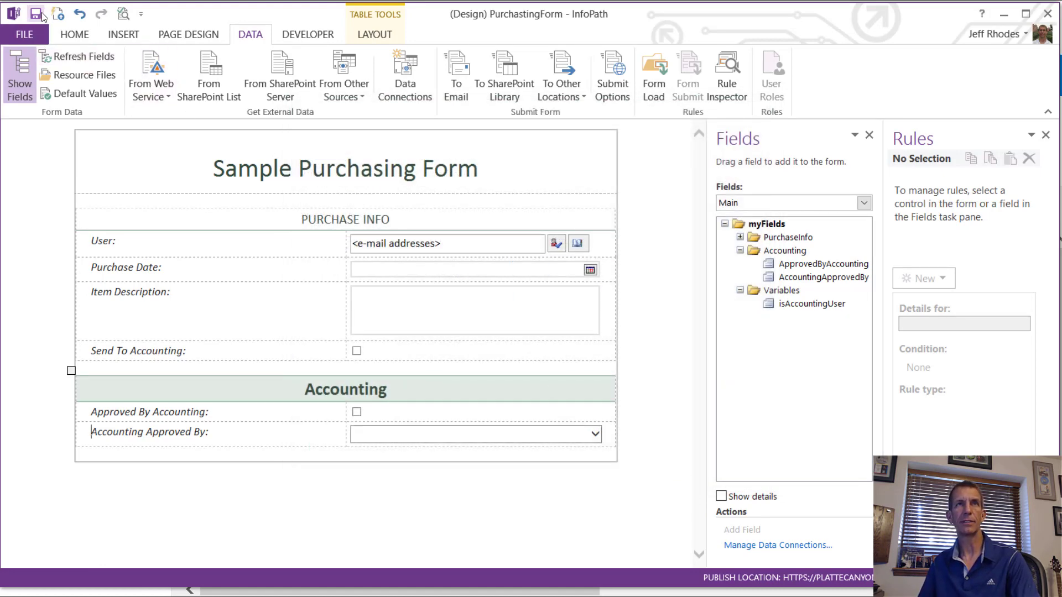
# Step: Quick Publish the PurchasingForm template to the PurchasingForms SharePoint library
pyautogui.click(24, 34)
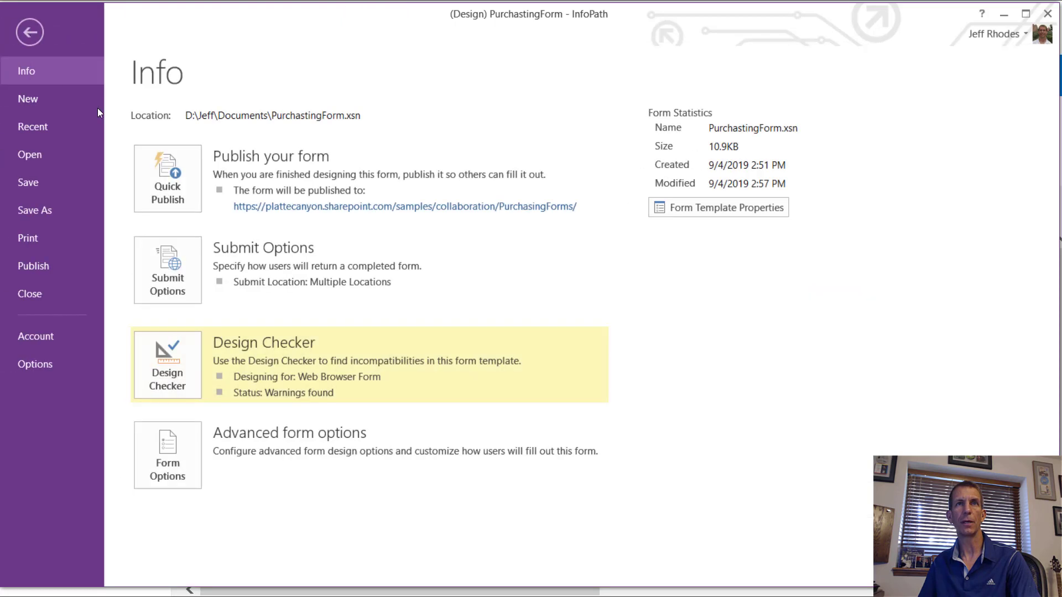
pyautogui.click(168, 189)
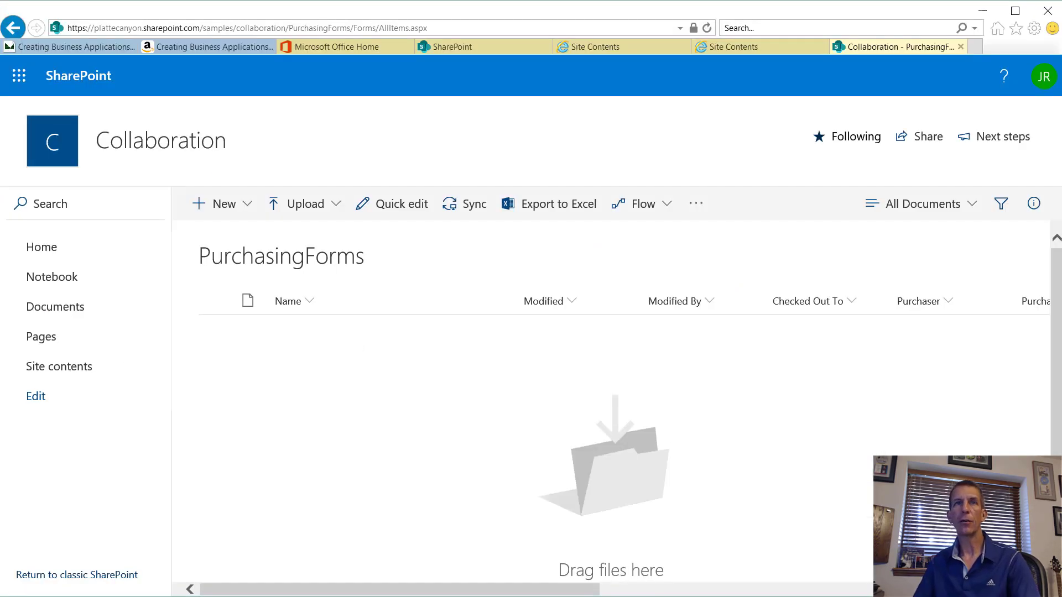
# Step: Start a new purchasing form and search the directory for a person for the User field
pyautogui.click(221, 205)
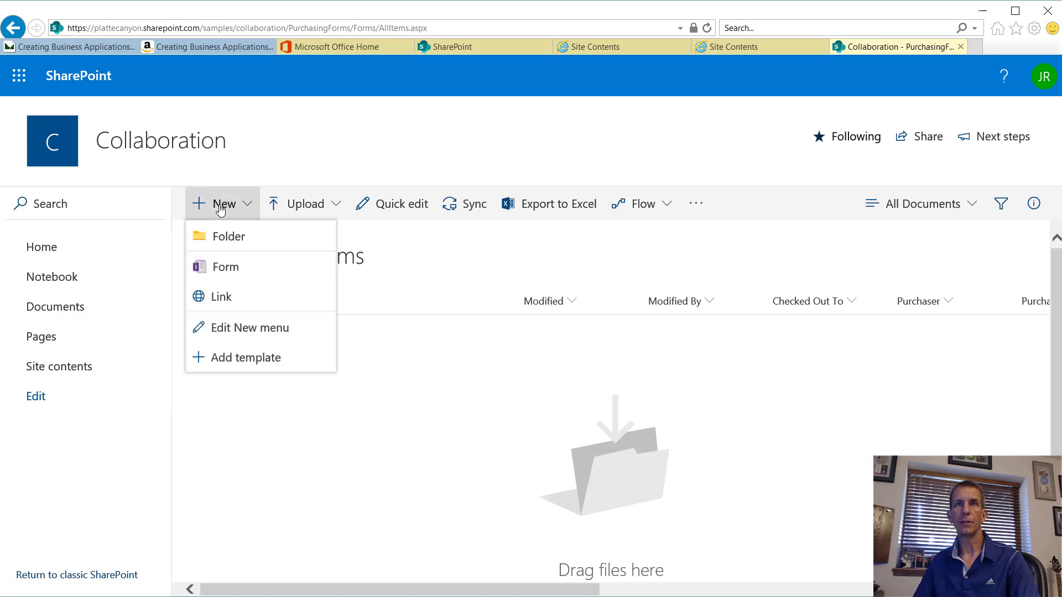
pyautogui.click(222, 269)
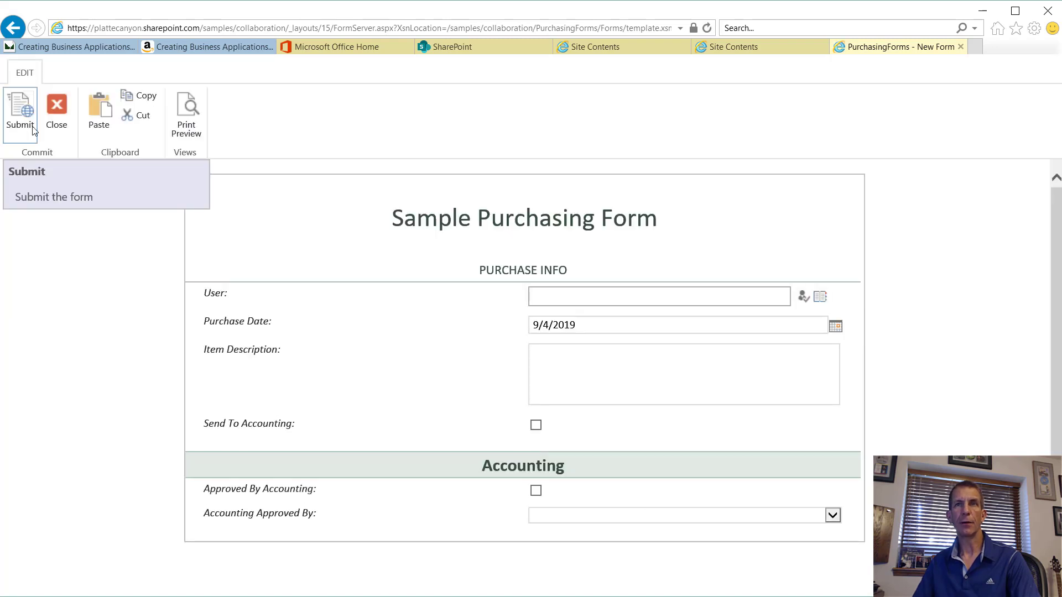
pyautogui.click(642, 301)
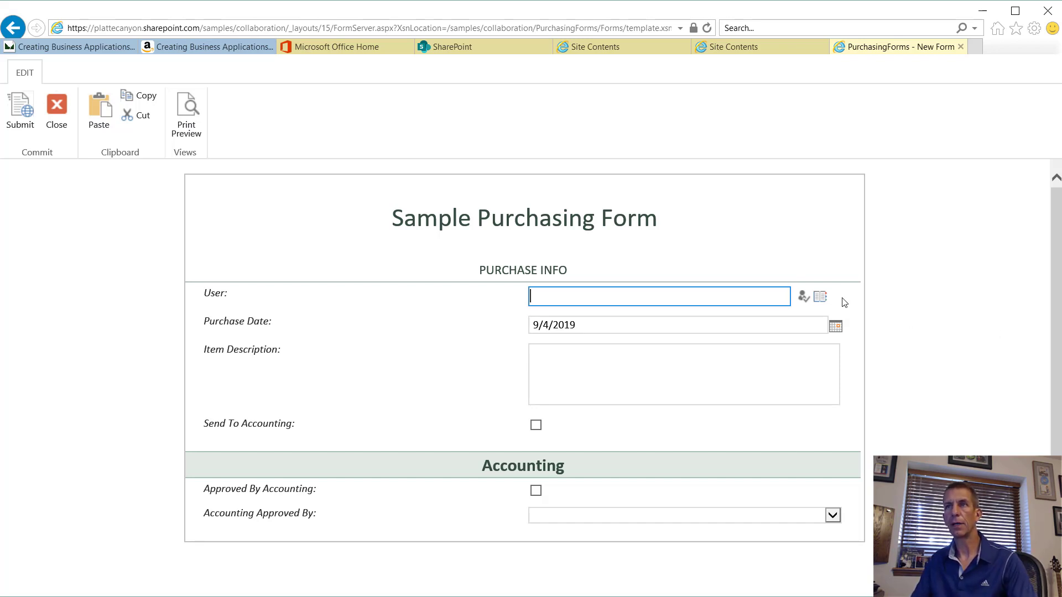
pyautogui.click(821, 298)
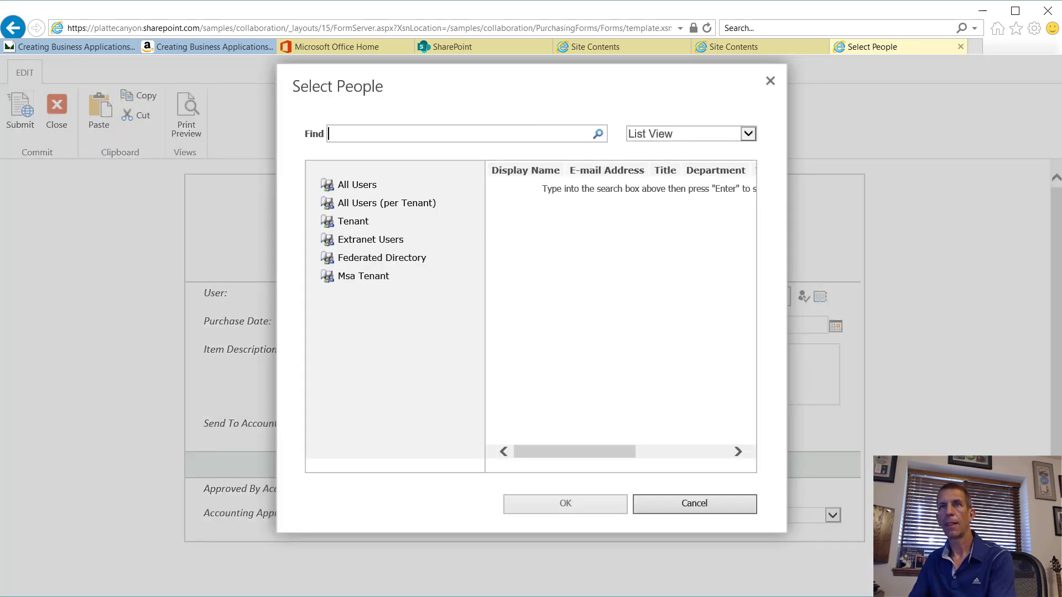
pyautogui.write('Rhodes')
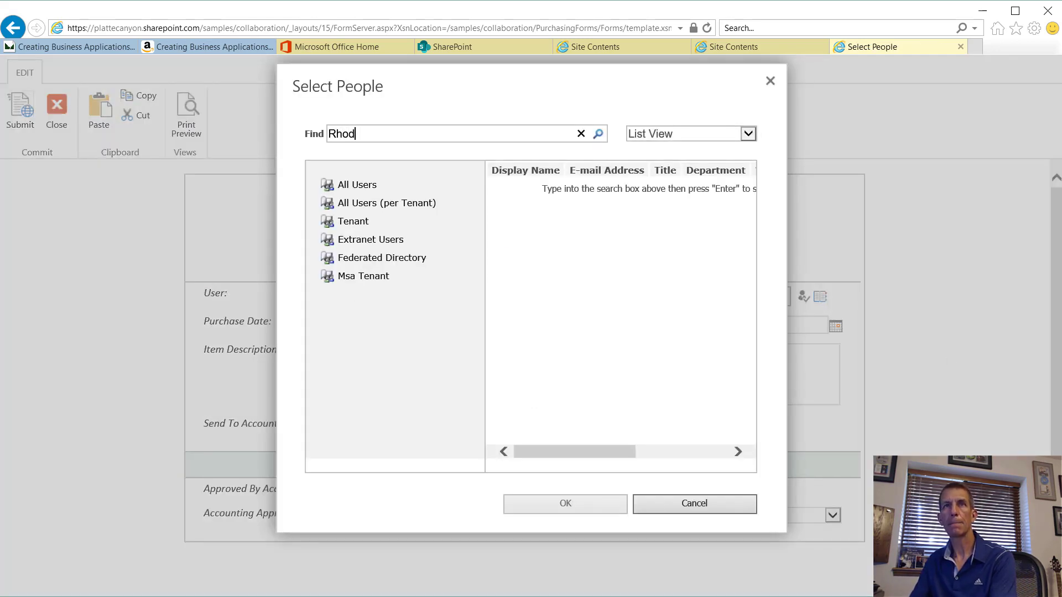
pyautogui.press('Return')
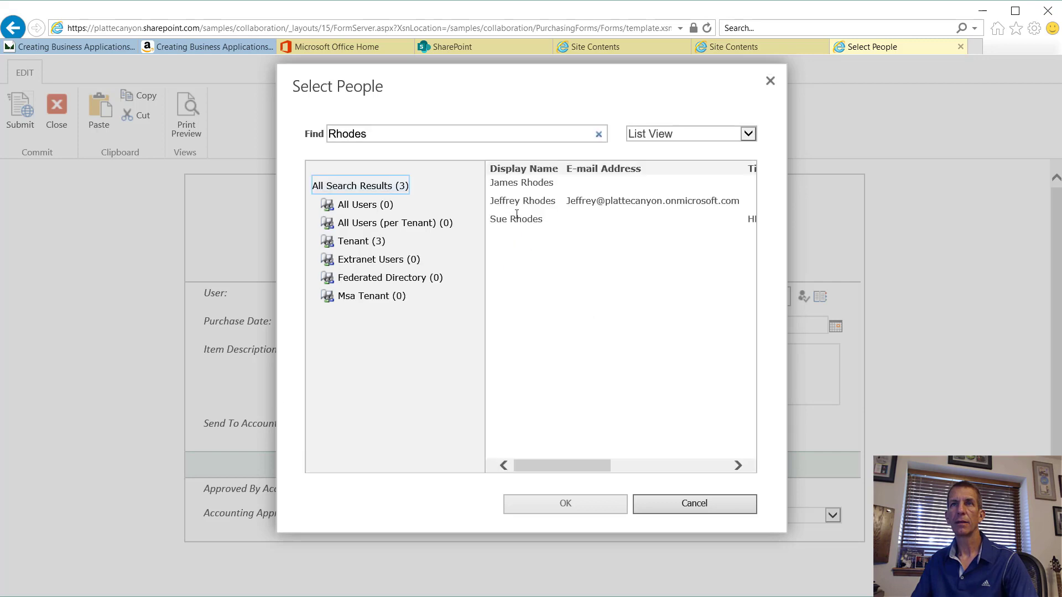
# Step: Select the matching person as the User, then close the form without submitting
pyautogui.click(525, 201)
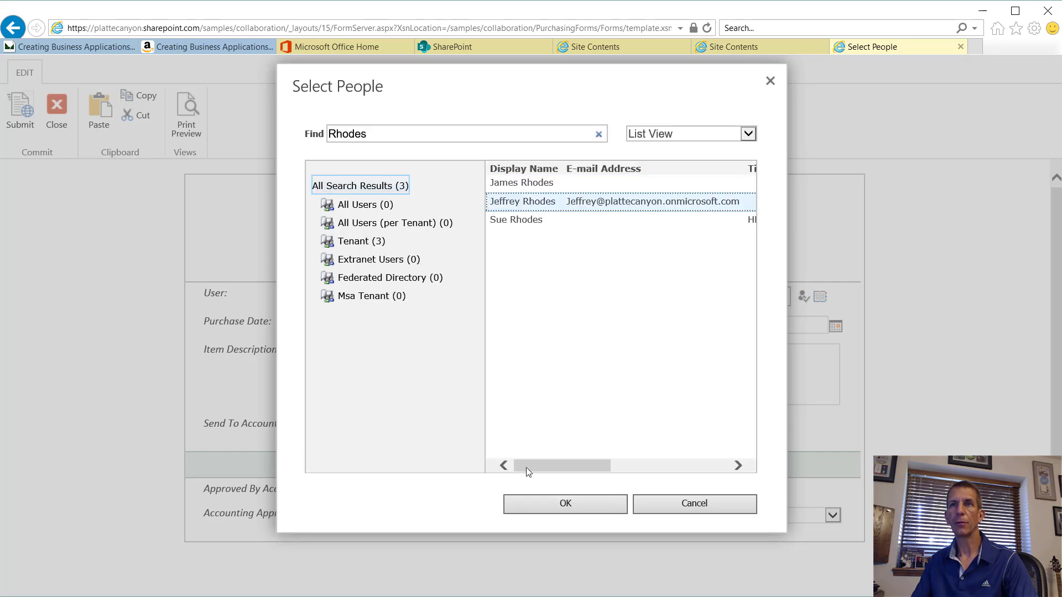
pyautogui.click(559, 496)
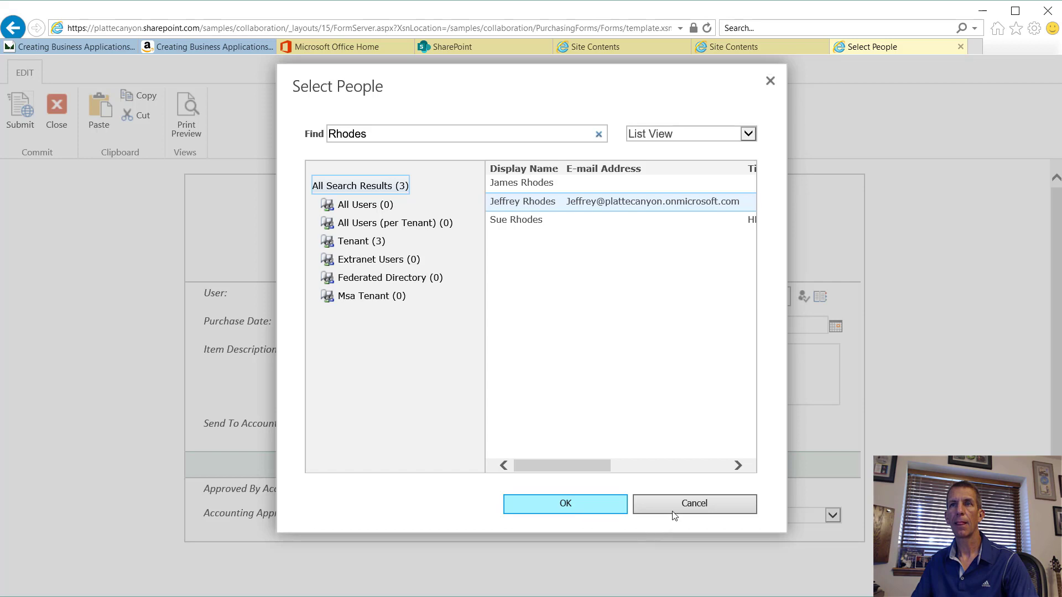
pyautogui.click(532, 199)
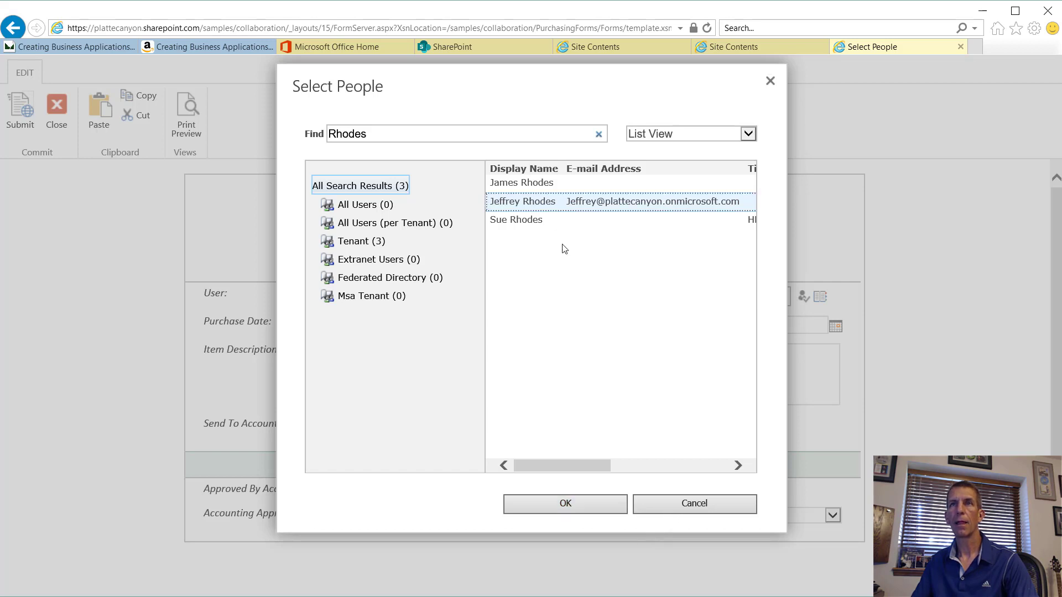
pyautogui.click(584, 503)
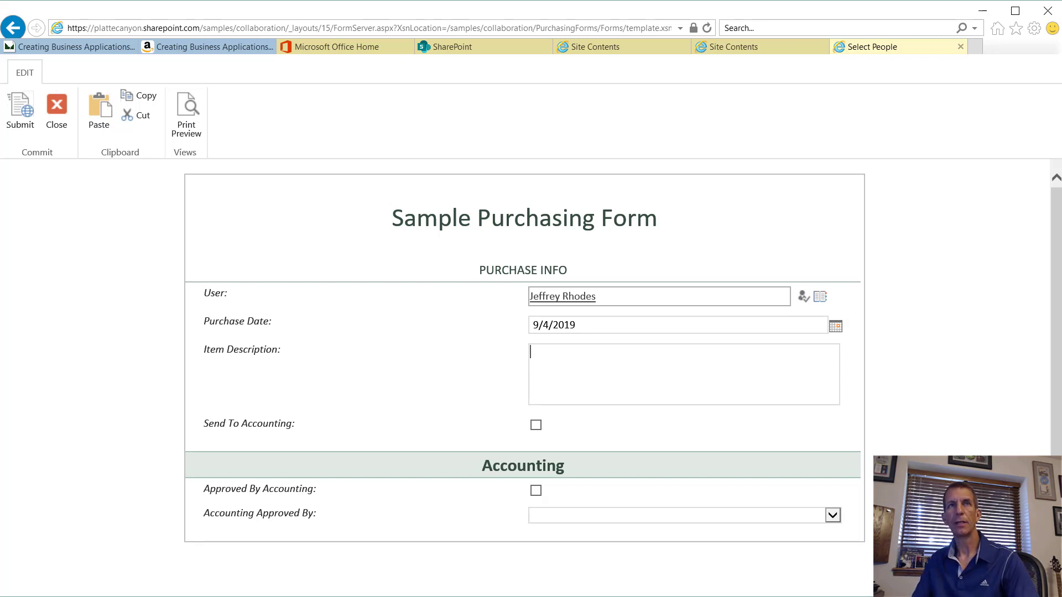
pyautogui.click(57, 111)
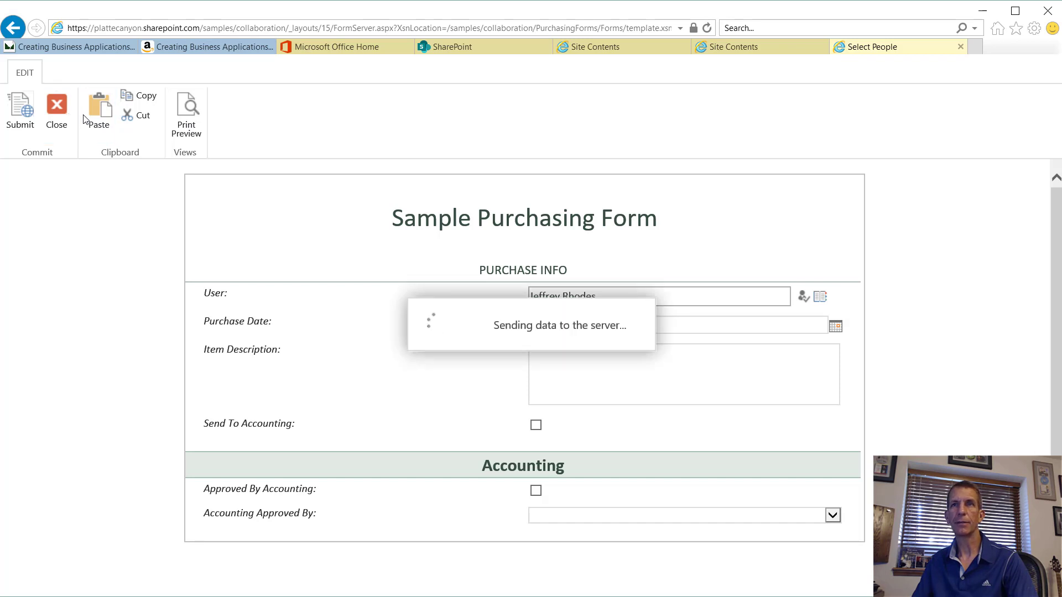
pyautogui.click(629, 357)
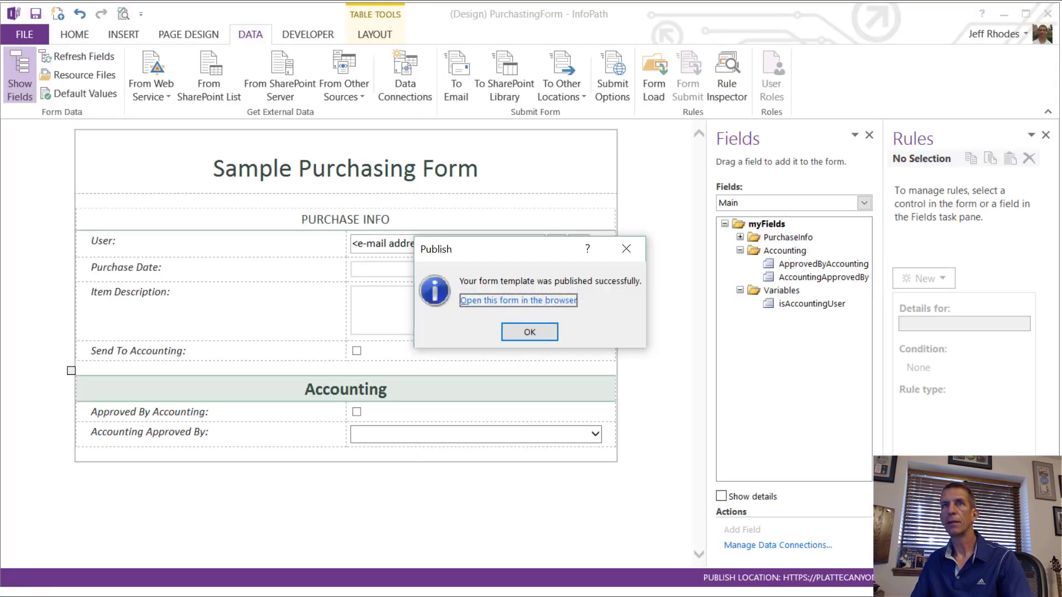
# Step: Dismiss the publish message and insert a new table row above Item Description
pyautogui.click(531, 332)
pyautogui.click(202, 307)
pyautogui.rightClick(202, 308)
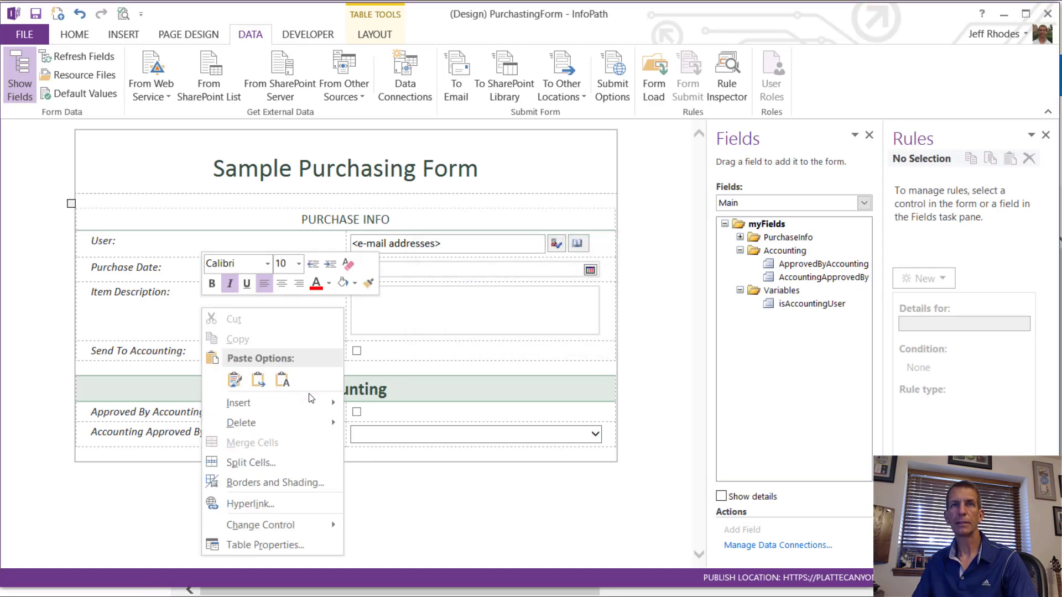
pyautogui.moveTo(308, 403)
pyautogui.click(447, 456)
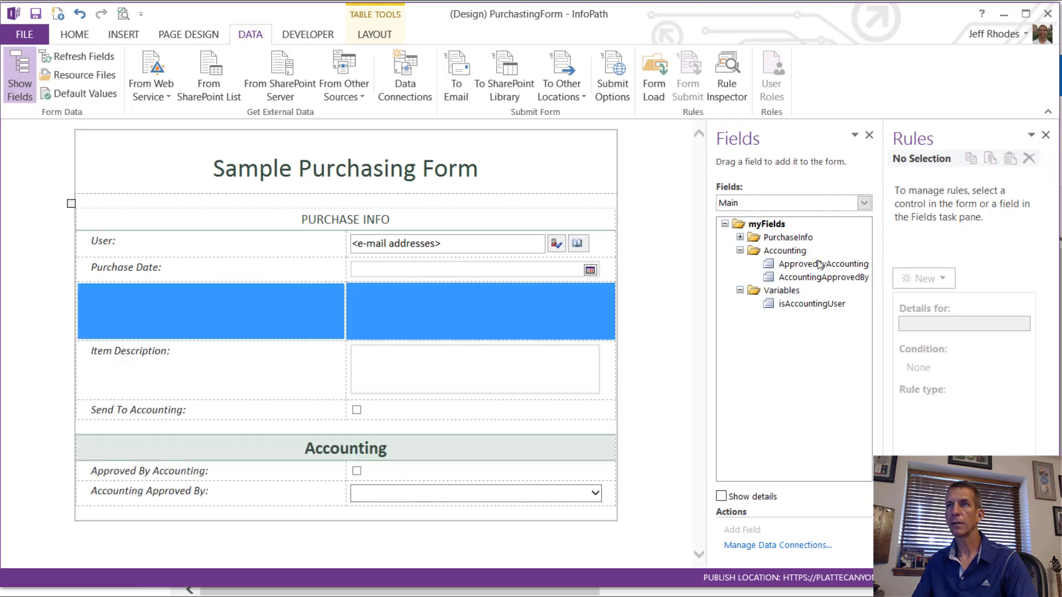
# Step: Place the ItemName field into the new row, fit its height, and Quick Publish again
pyautogui.click(739, 237)
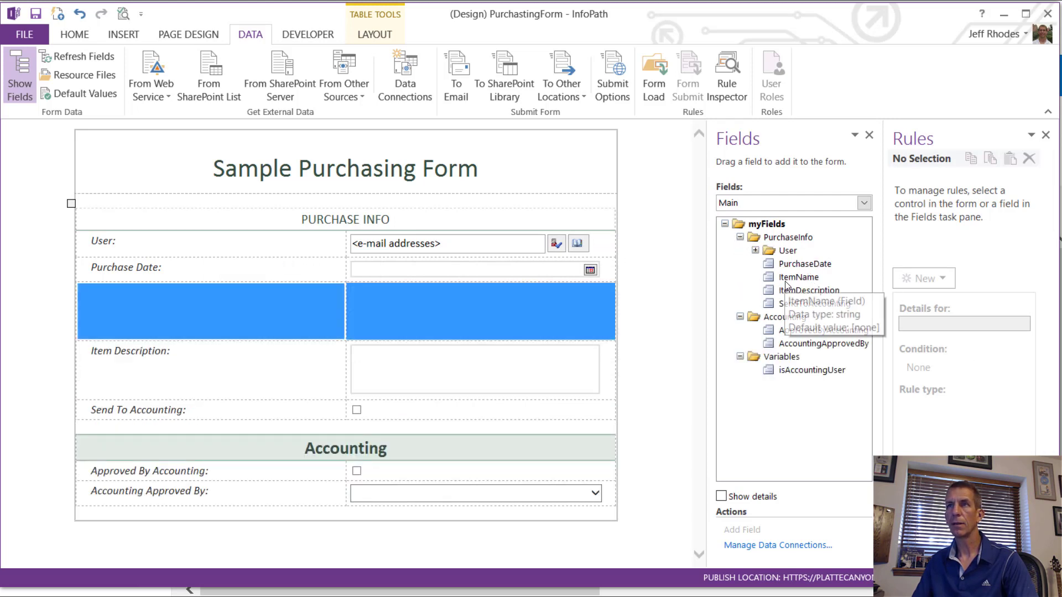
pyautogui.moveTo(798, 277); pyautogui.dragTo(352, 296)
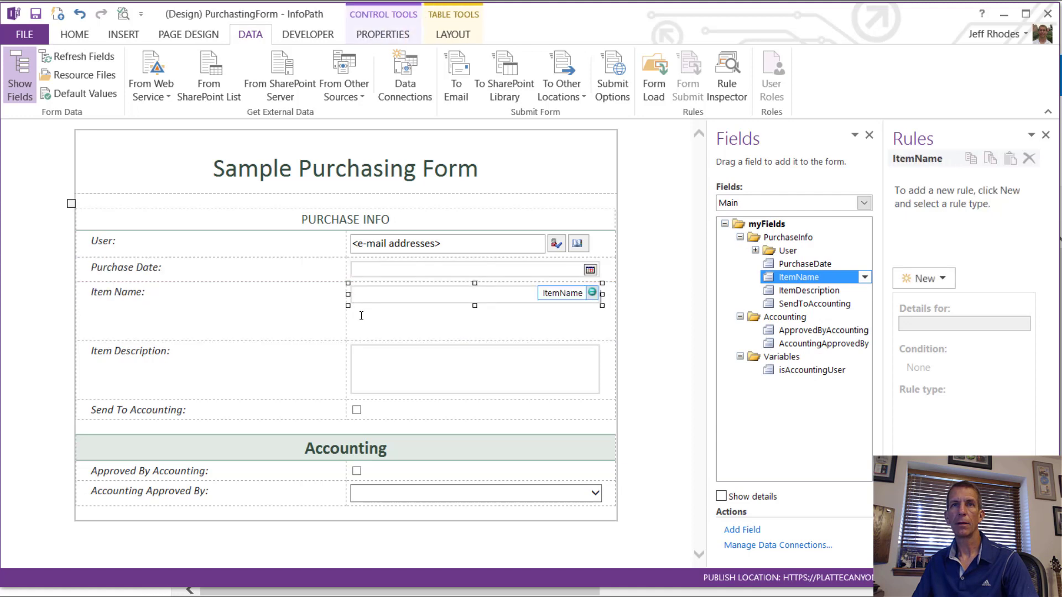
pyautogui.moveTo(319, 342); pyautogui.dragTo(306, 299)
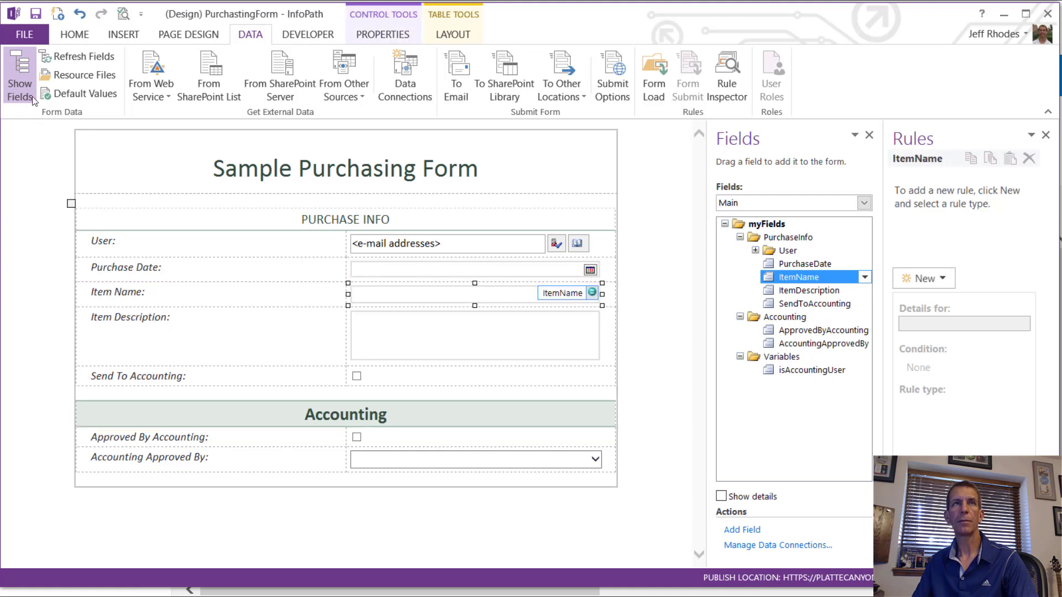
pyautogui.click(24, 35)
pyautogui.click(174, 193)
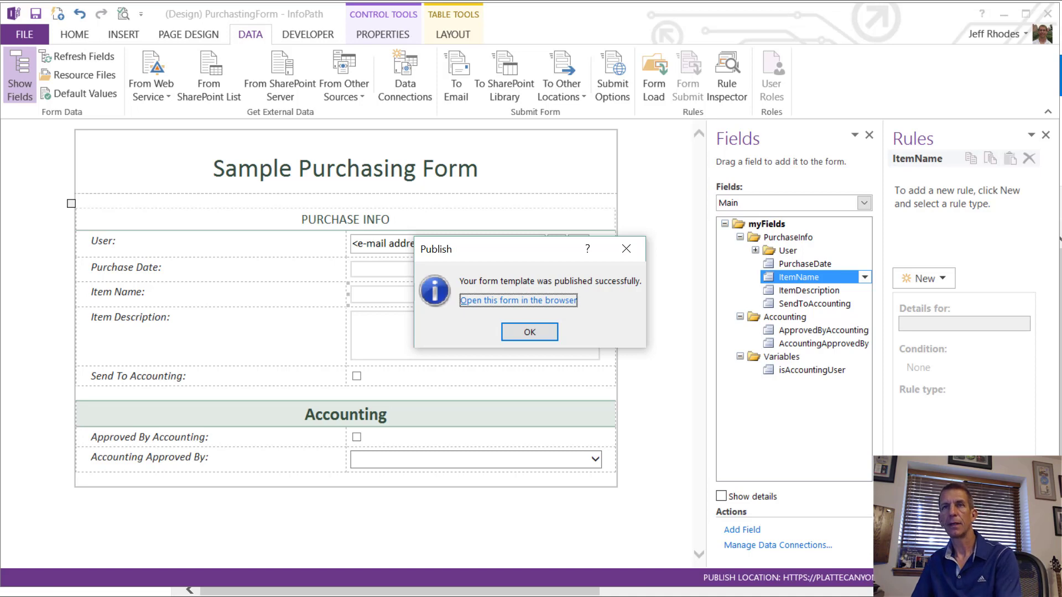
# Step: Start a new purchasing form in the browser and pick the User from the directory
pyautogui.hotkey('alt', 'Tab')
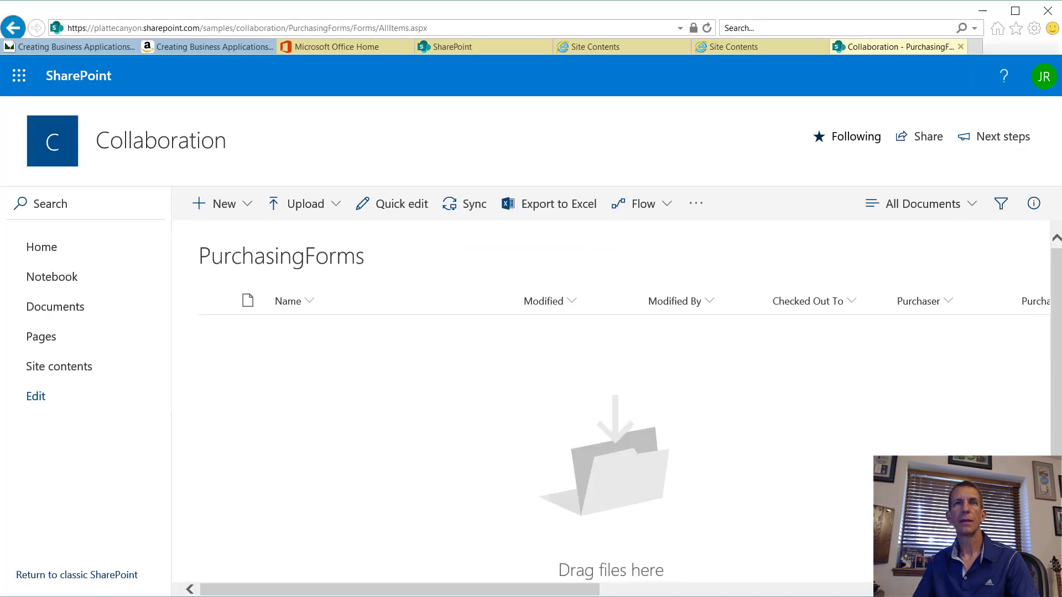
pyautogui.click(217, 214)
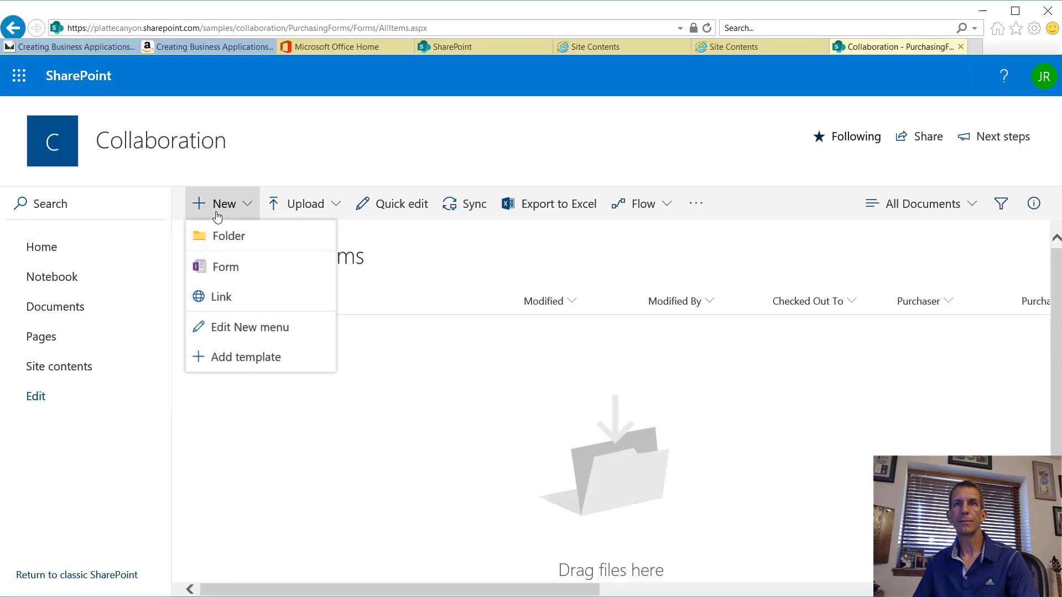
pyautogui.click(237, 270)
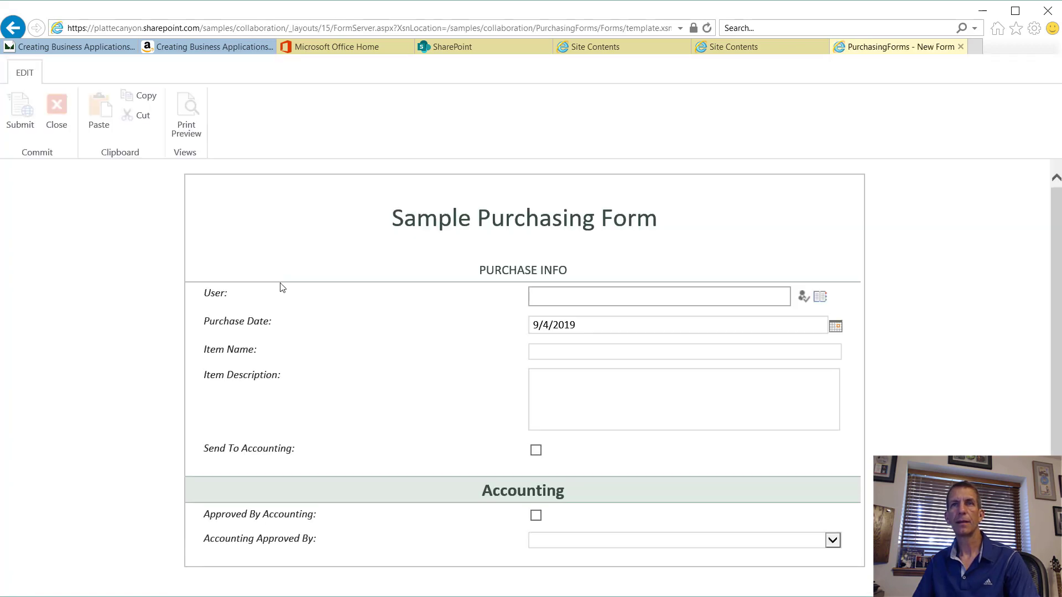
pyautogui.click(567, 296)
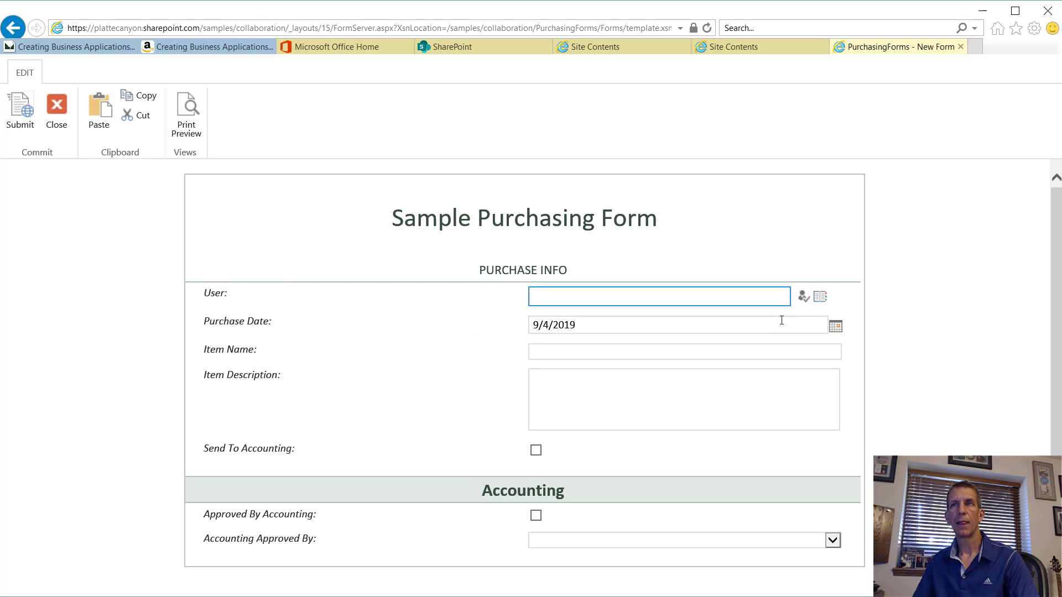
pyautogui.click(820, 297)
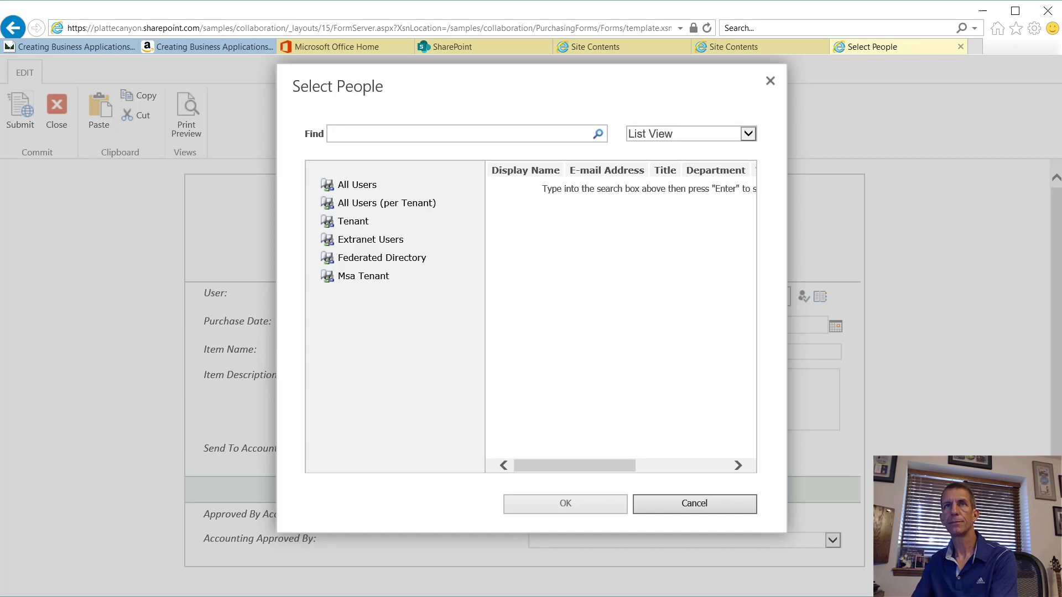
pyautogui.write('Rhodes')
pyautogui.press('Return')
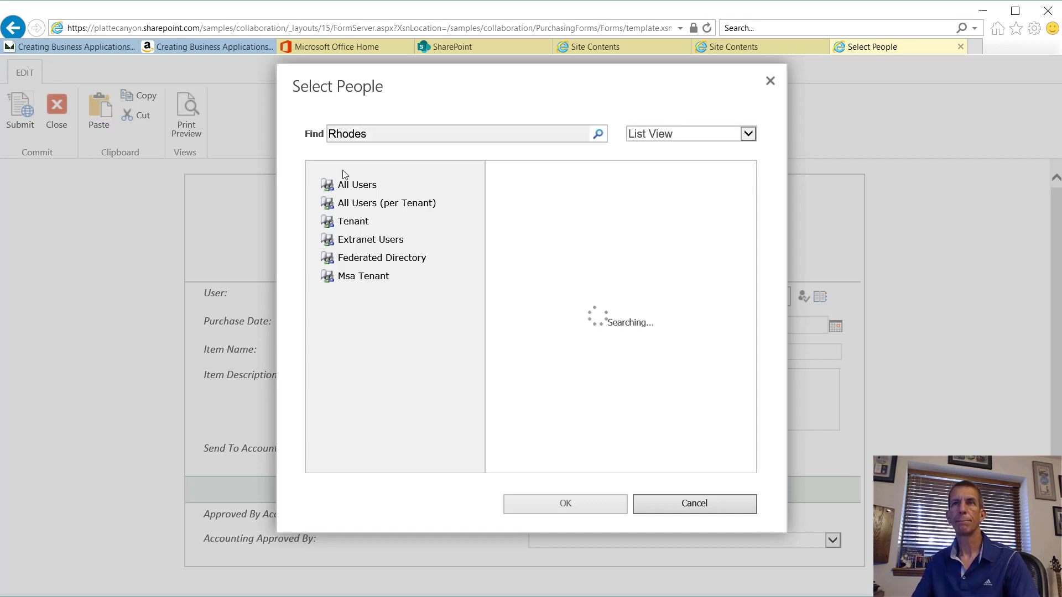
pyautogui.click(552, 184)
pyautogui.click(556, 200)
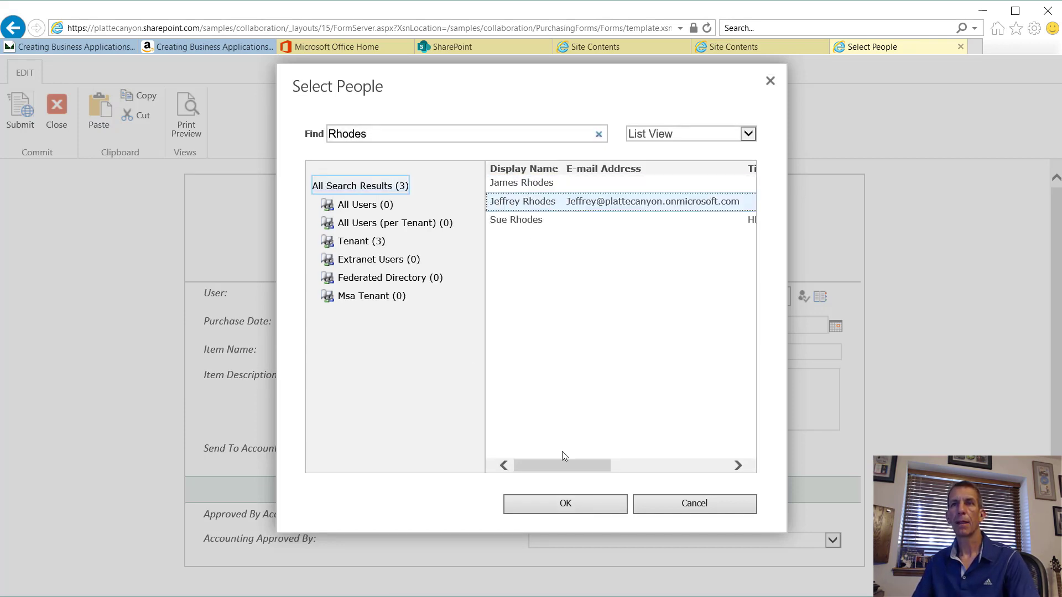
pyautogui.click(566, 504)
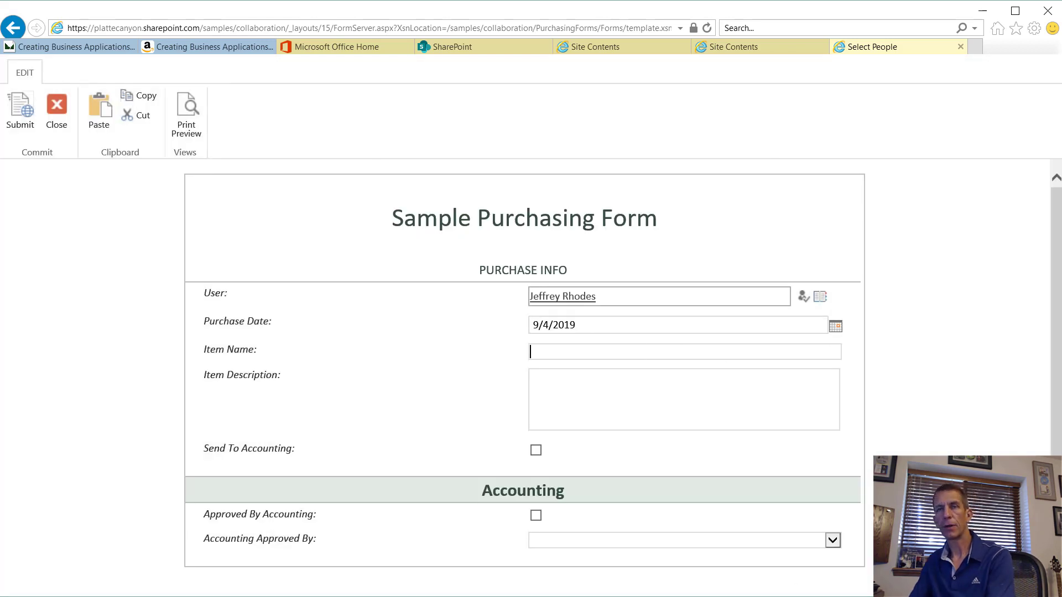
# Step: Enter 'Book' as the item, submit the form, and always allow pop-ups from the site
pyautogui.write('Bookshelf')
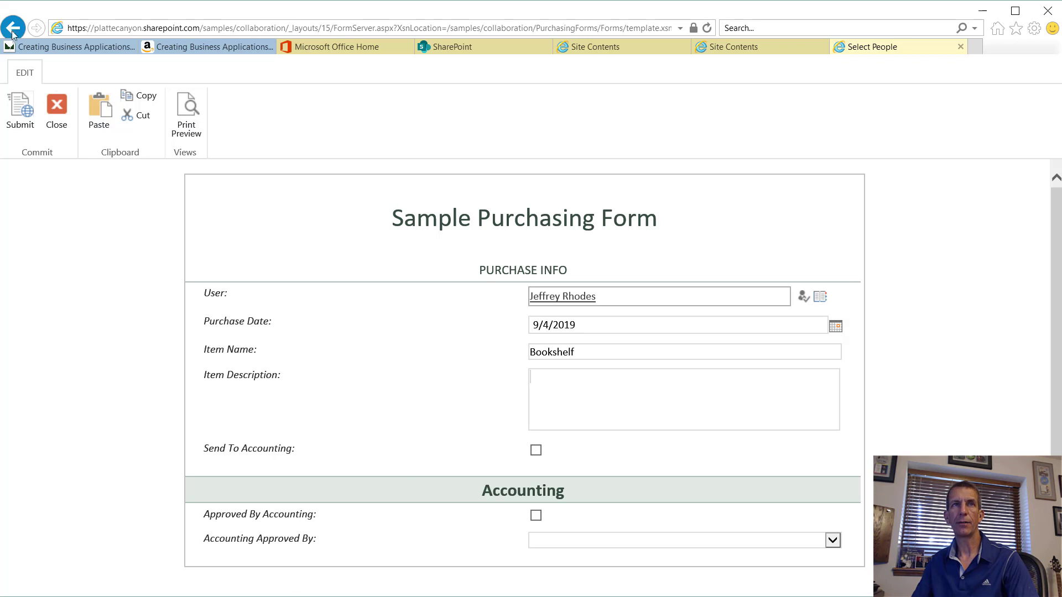
pyautogui.click(21, 99)
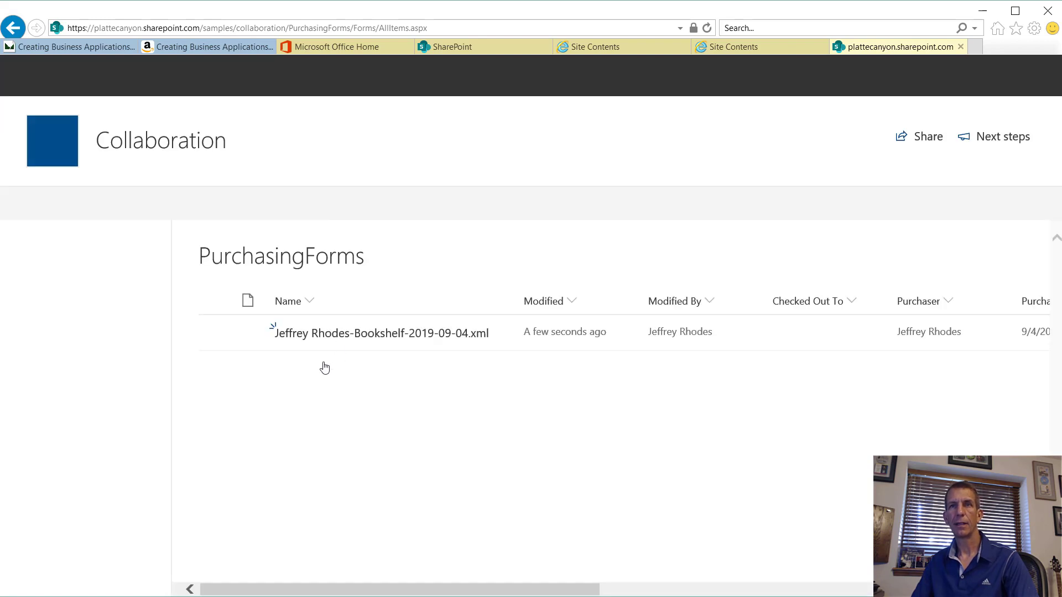
pyautogui.click(439, 332)
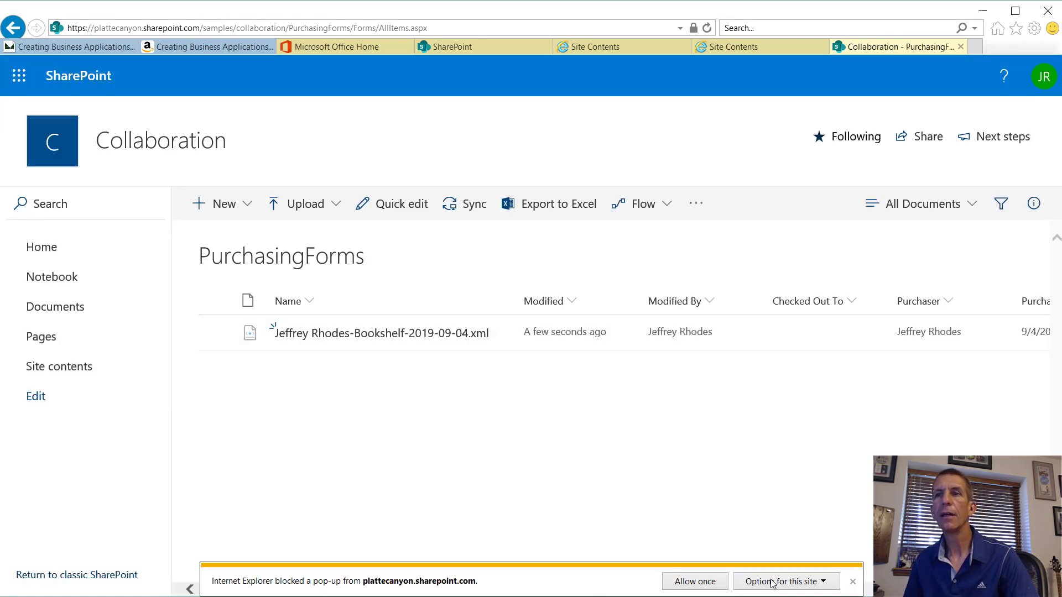
pyautogui.click(818, 586)
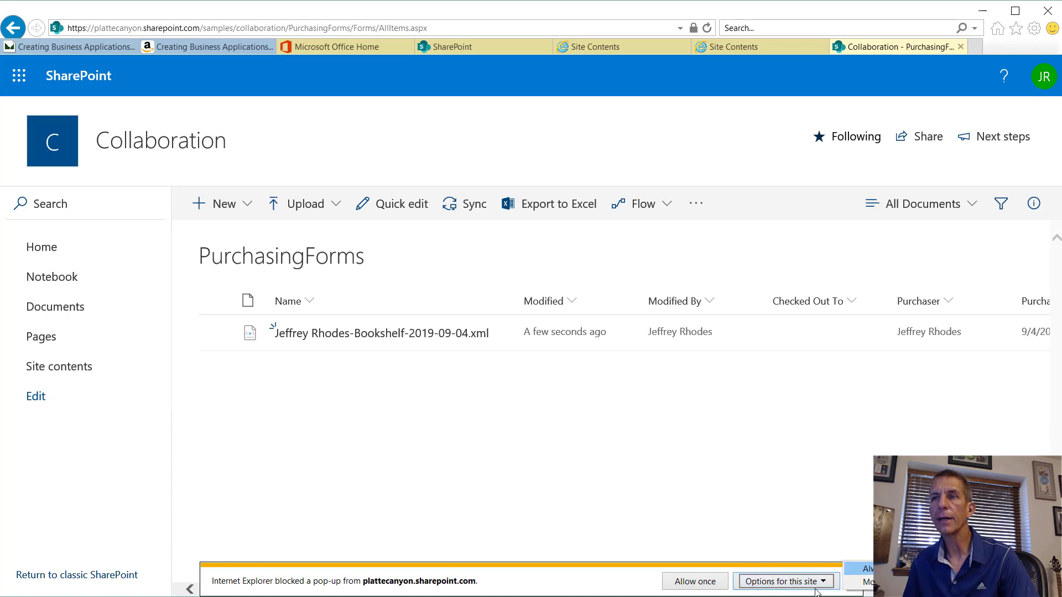
pyautogui.click(866, 569)
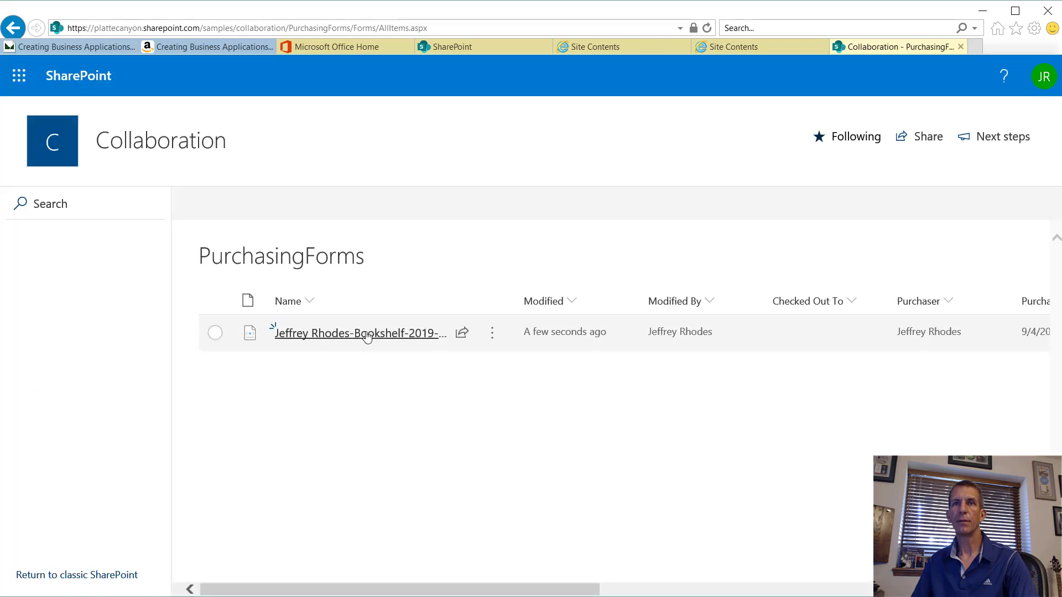
# Step: Open the submitted Bookshelf form to check it, close it, and close its browser tab
pyautogui.click(367, 334)
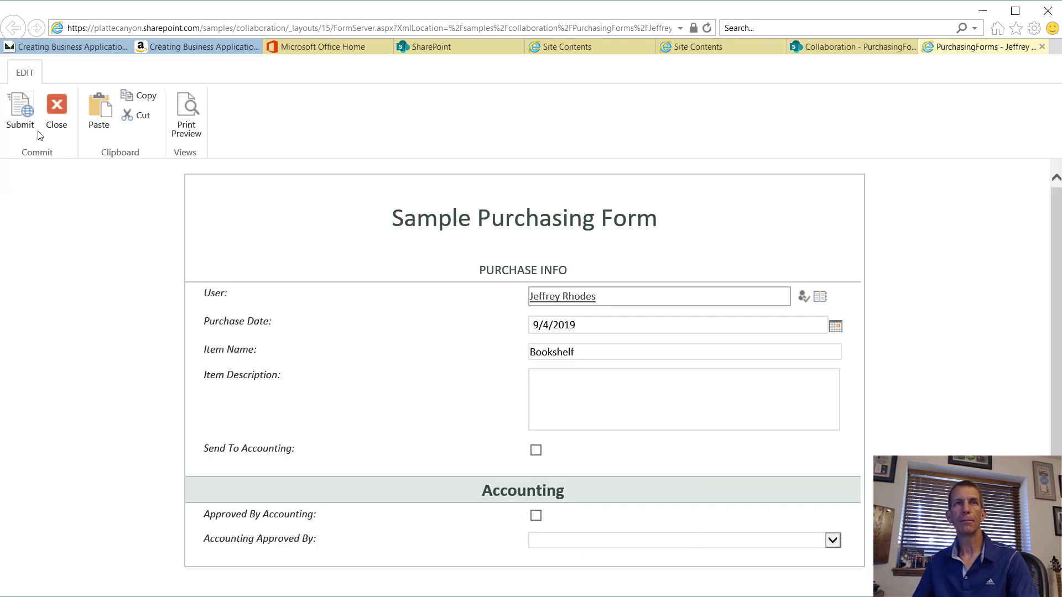
pyautogui.click(53, 118)
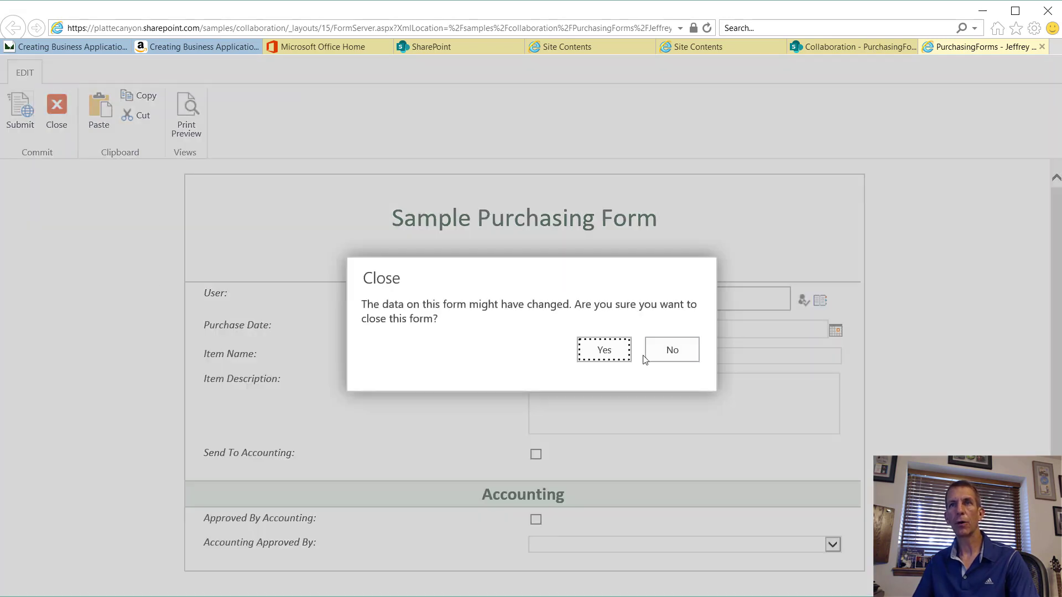
pyautogui.click(606, 350)
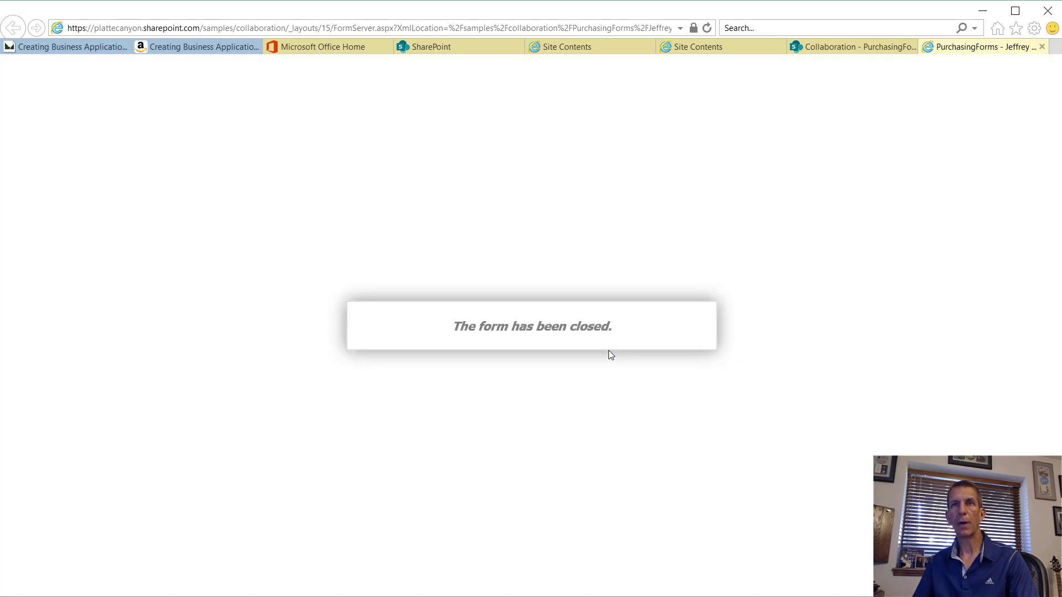
pyautogui.click(1040, 47)
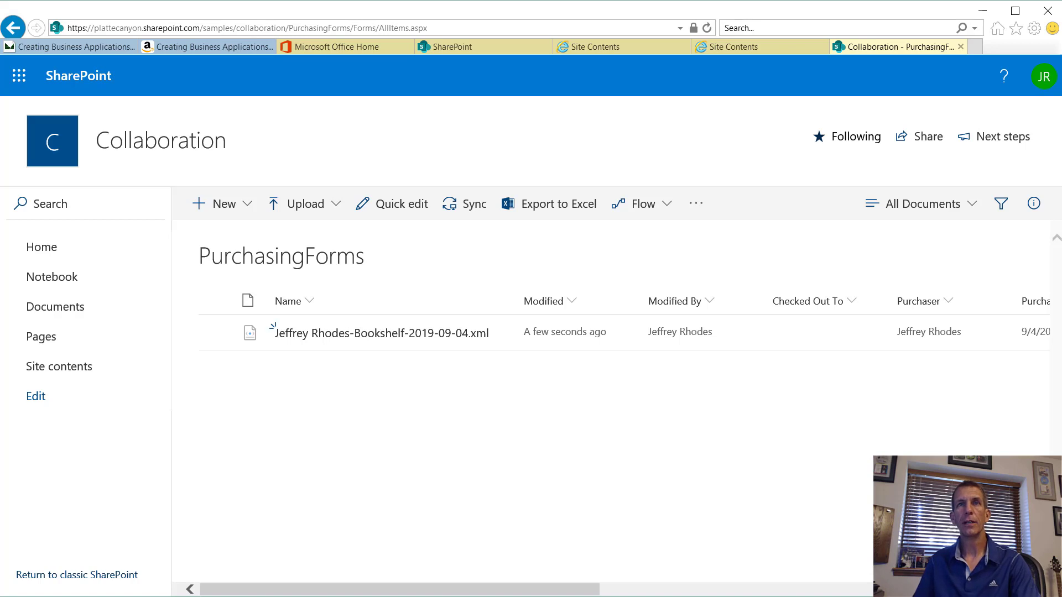
# Step: Open Library settings for PurchasingForms from the gear menu and scroll to its Columns list
pyautogui.click(958, 83)
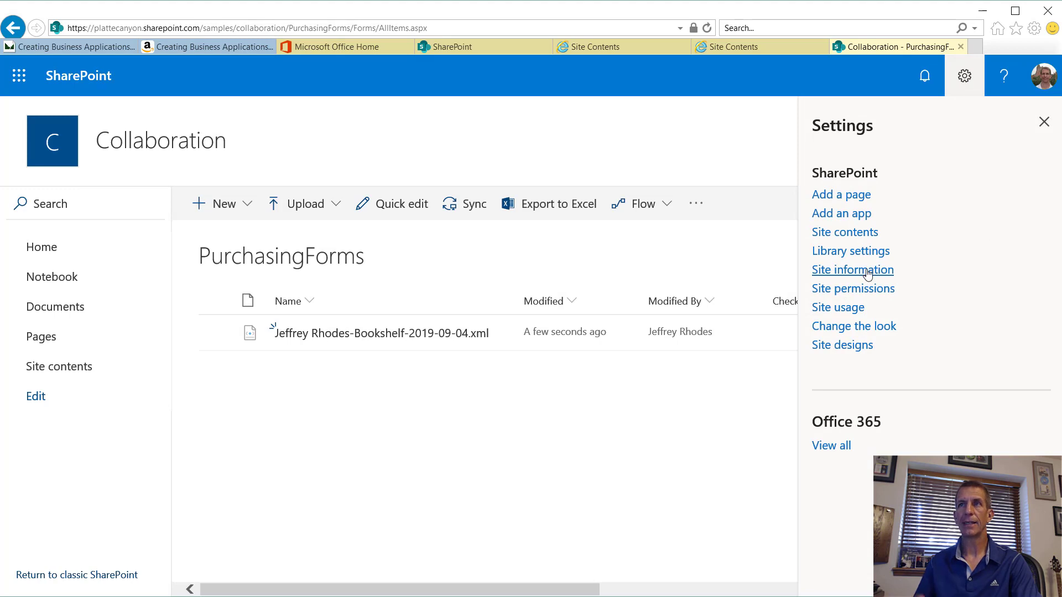
pyautogui.click(867, 253)
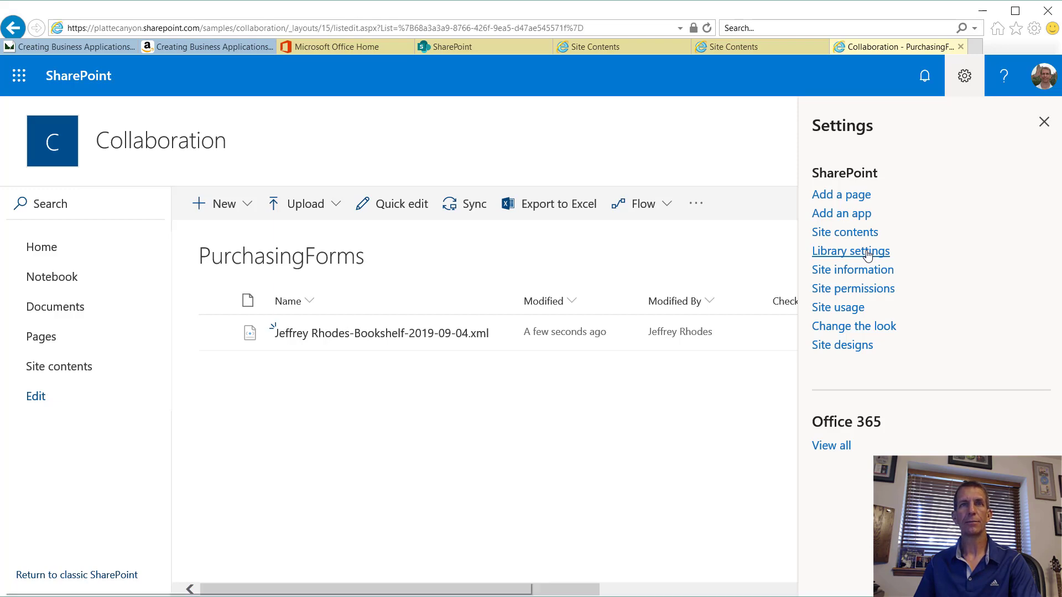
pyautogui.scroll(-5, 689, 447)
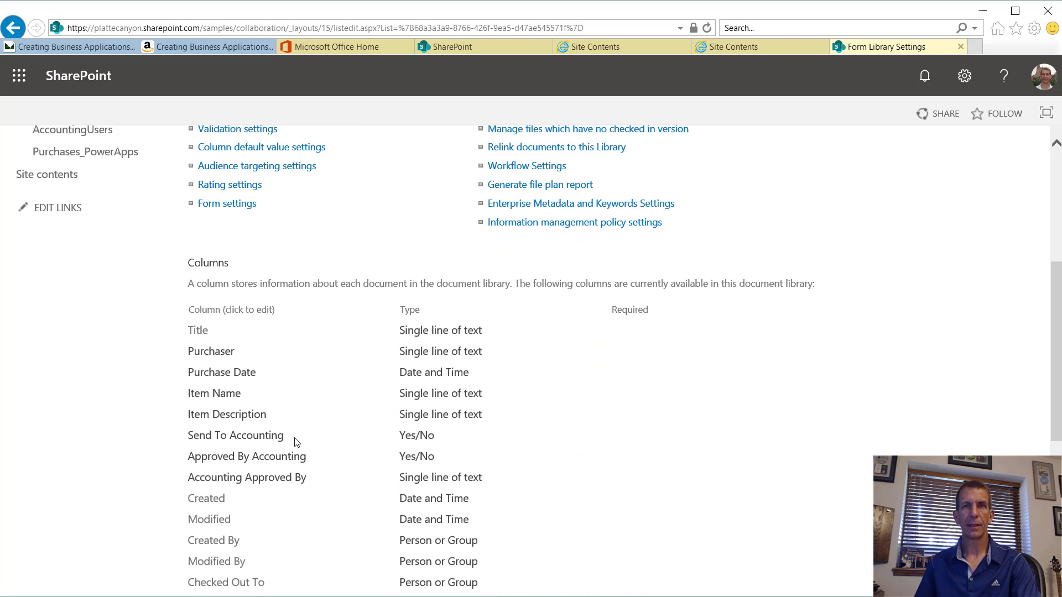
pyautogui.scroll(3, 277, 393)
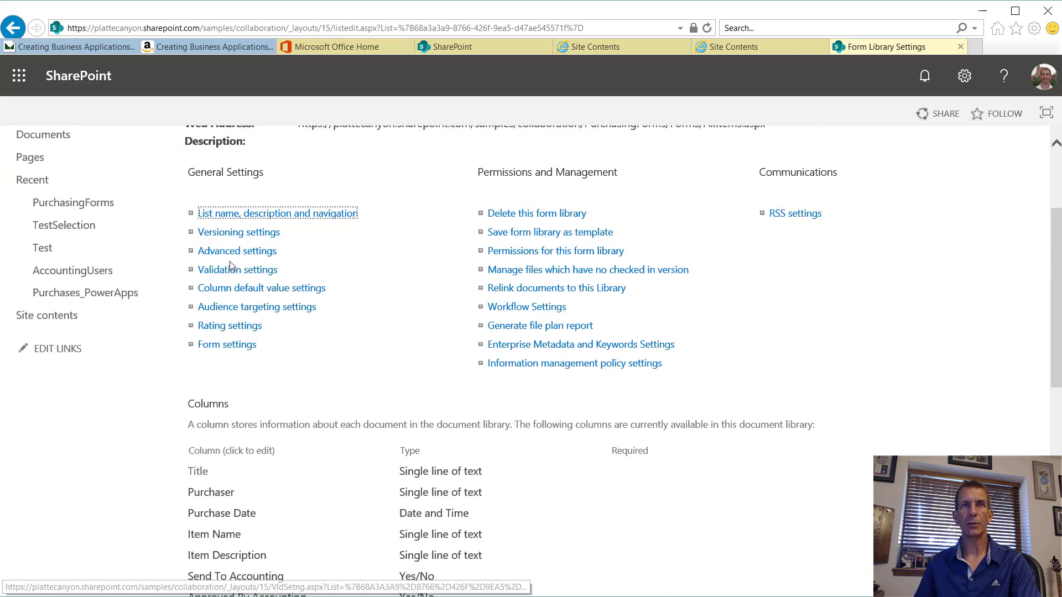
pyautogui.scroll(-6, 380, 387)
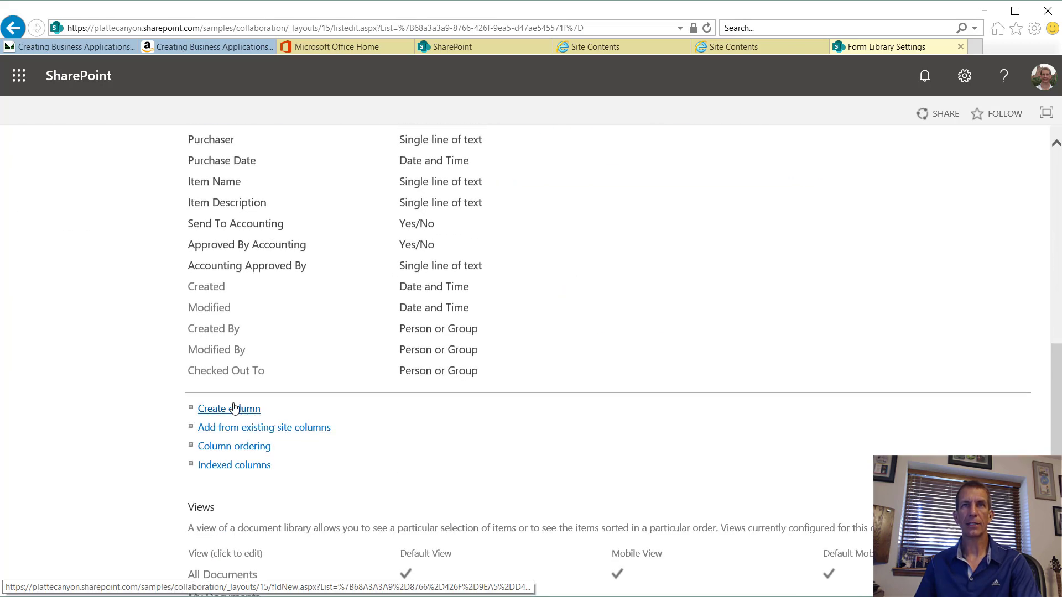
# Step: Create the Yes/No column 'Original_SendToAccounting', default No, excluded from the default view
pyautogui.click(234, 408)
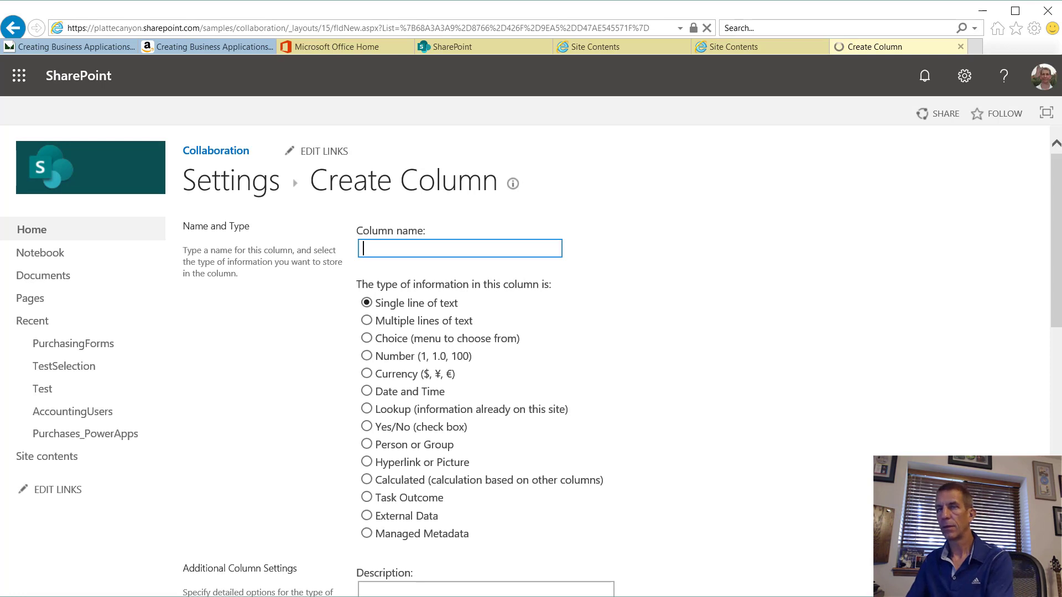
pyautogui.write('Original')
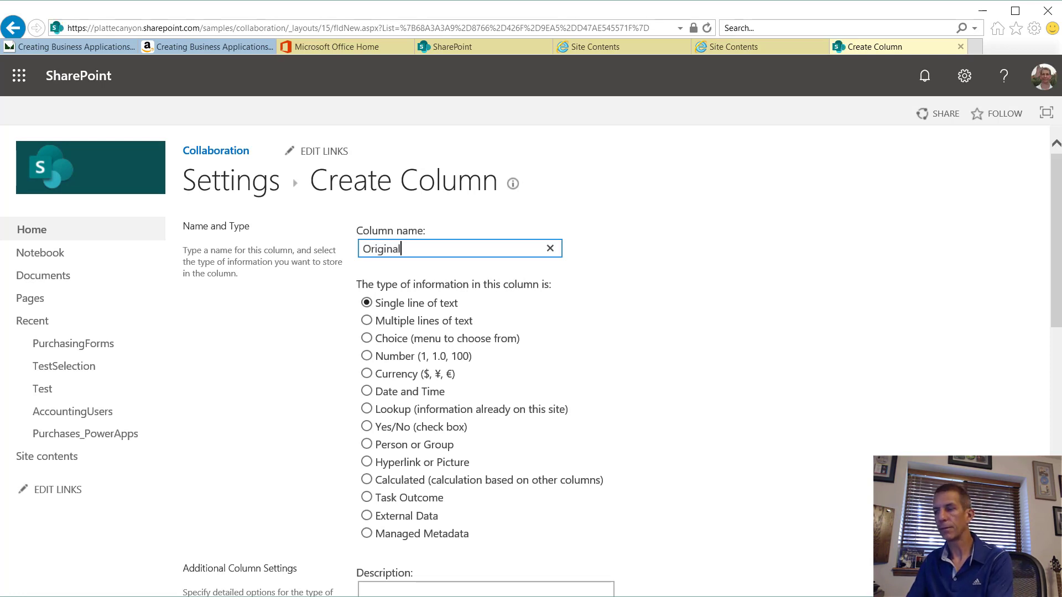
pyautogui.write('_SendT')
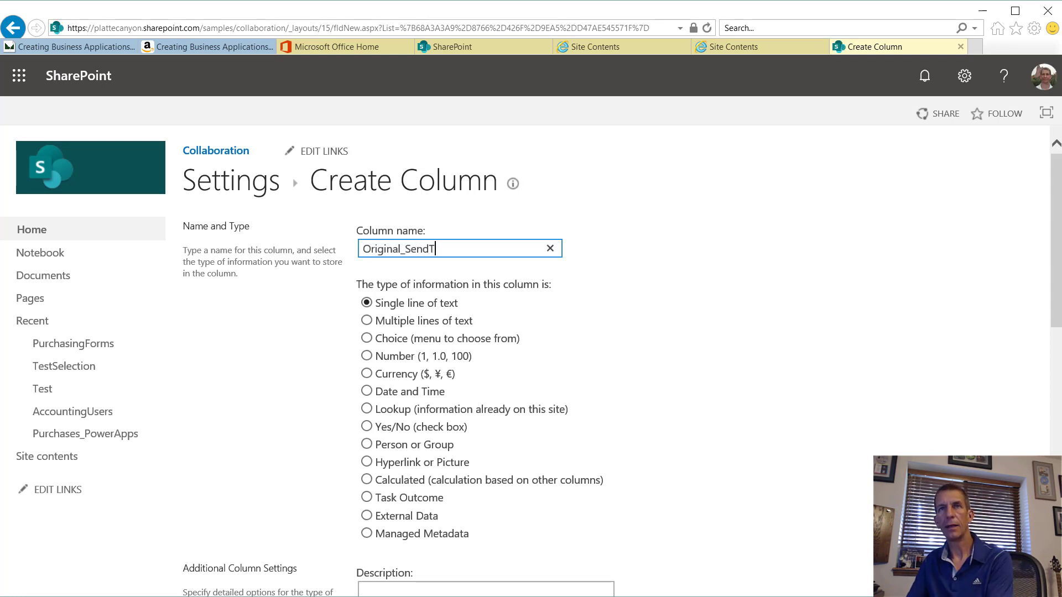
pyautogui.write('oAccounting')
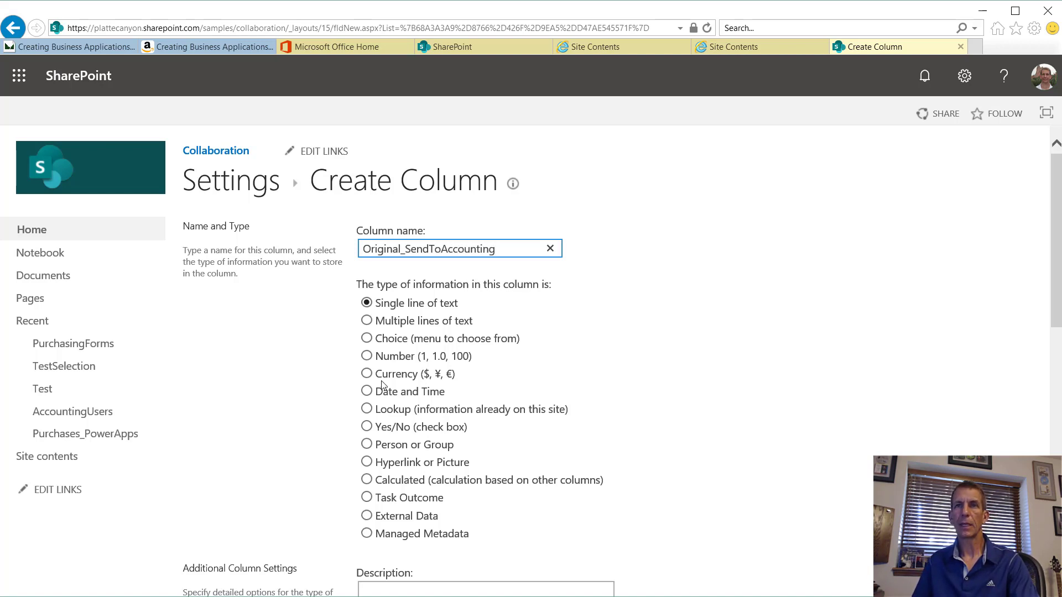
pyautogui.click(394, 427)
pyautogui.scroll(-5, 616, 465)
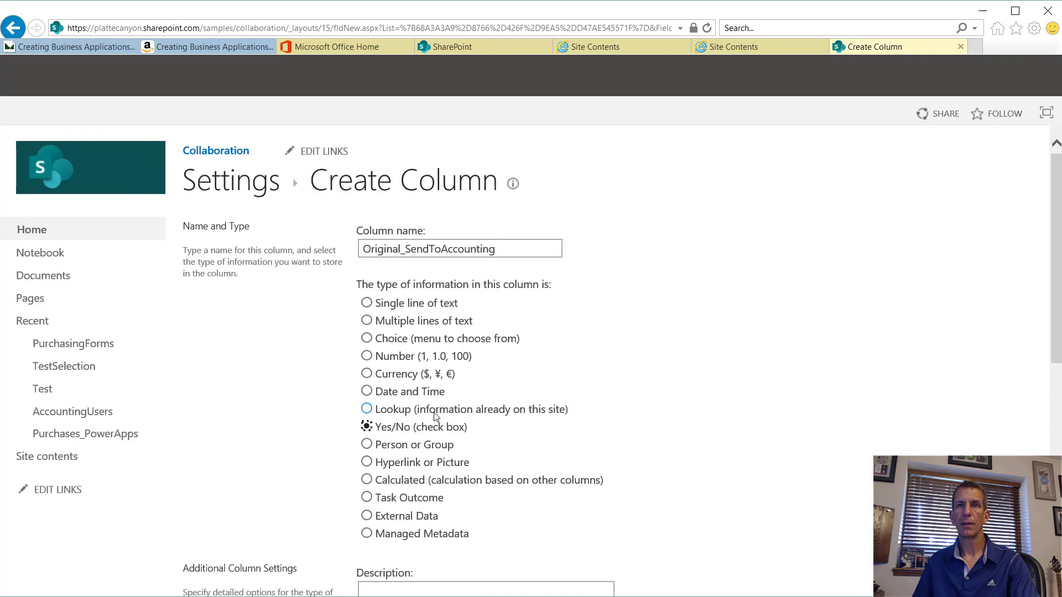
pyautogui.scroll(-4, 453, 472)
pyautogui.click(386, 434)
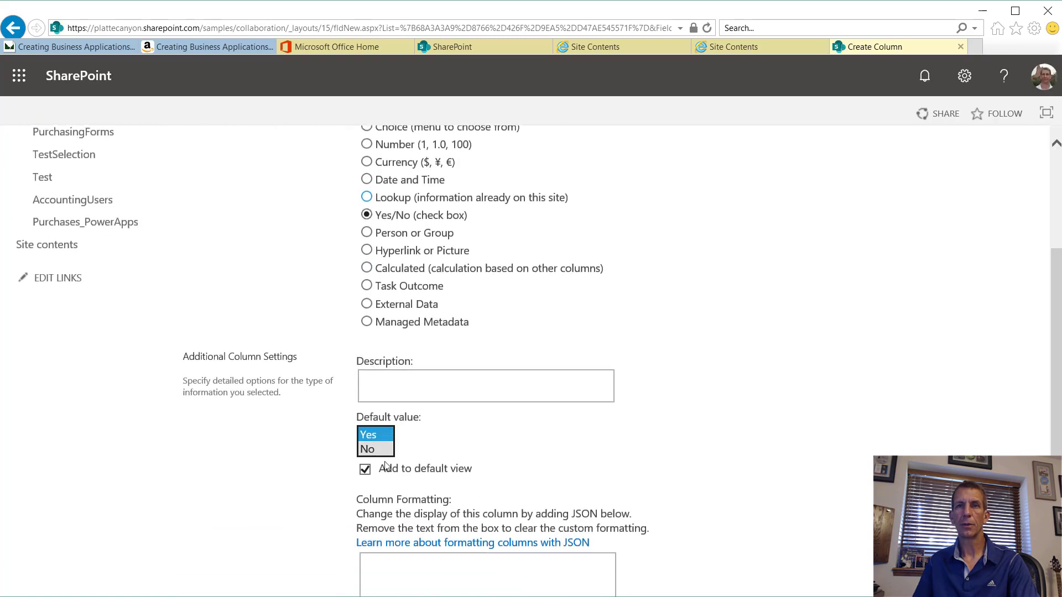
pyautogui.click(378, 453)
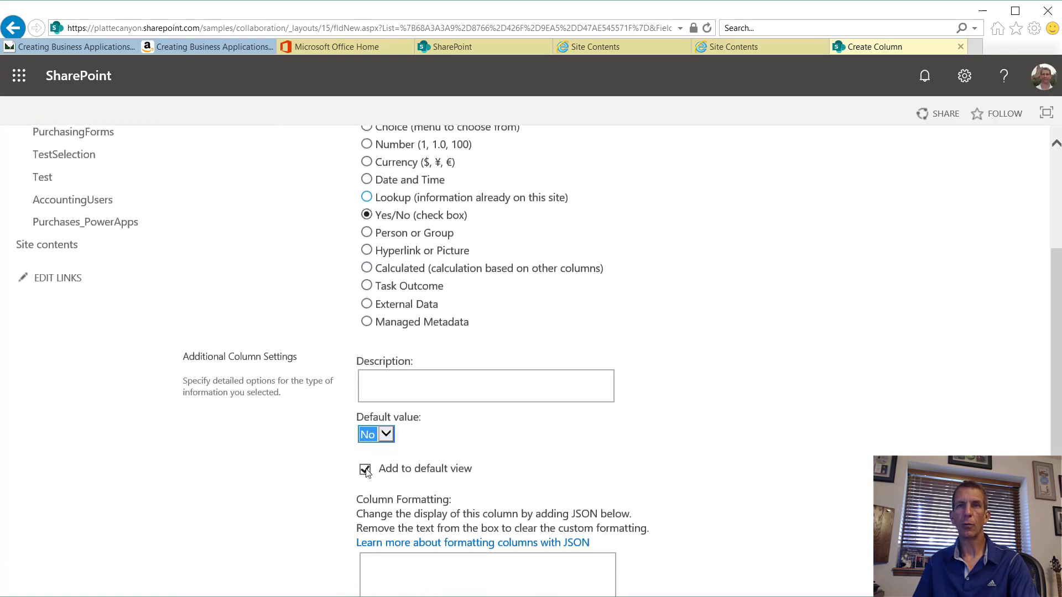
pyautogui.click(365, 470)
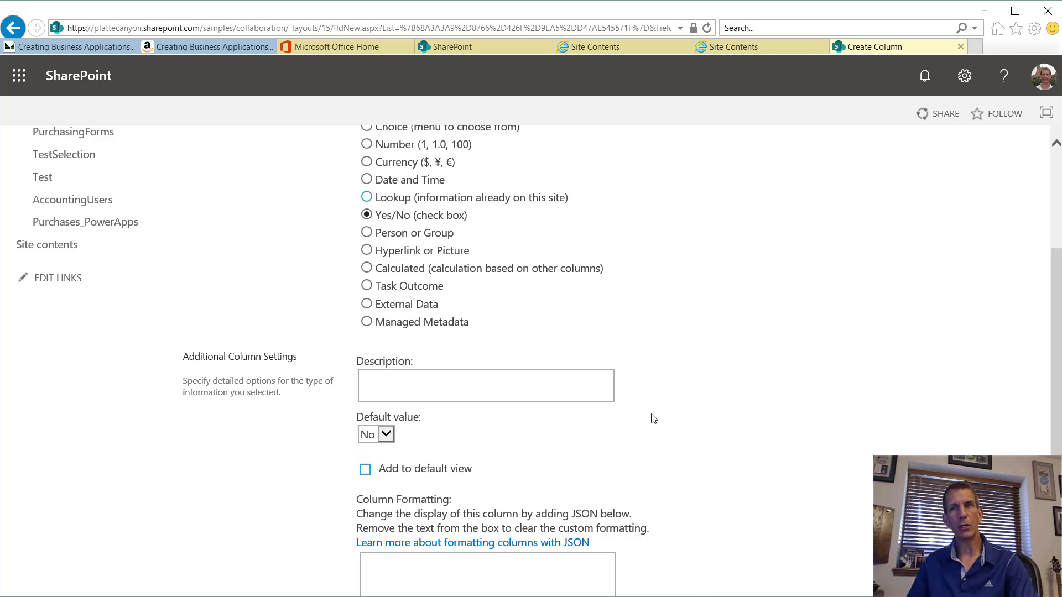
pyautogui.scroll(-4, 650, 418)
pyautogui.click(918, 494)
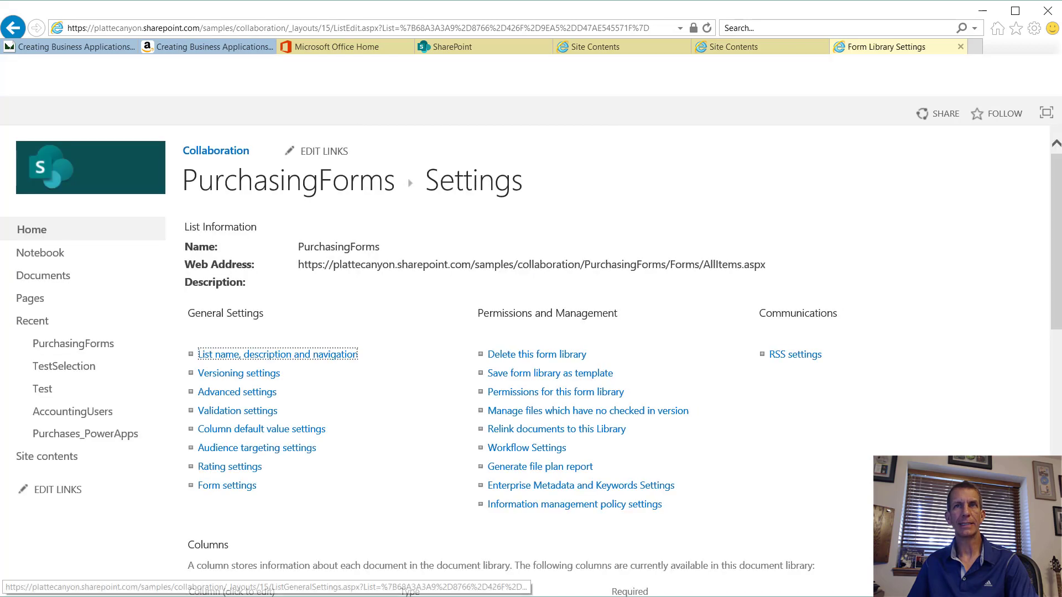
# Step: Return to the PurchasingForms library and scroll across the Bookshelf form's column values
pyautogui.click(289, 200)
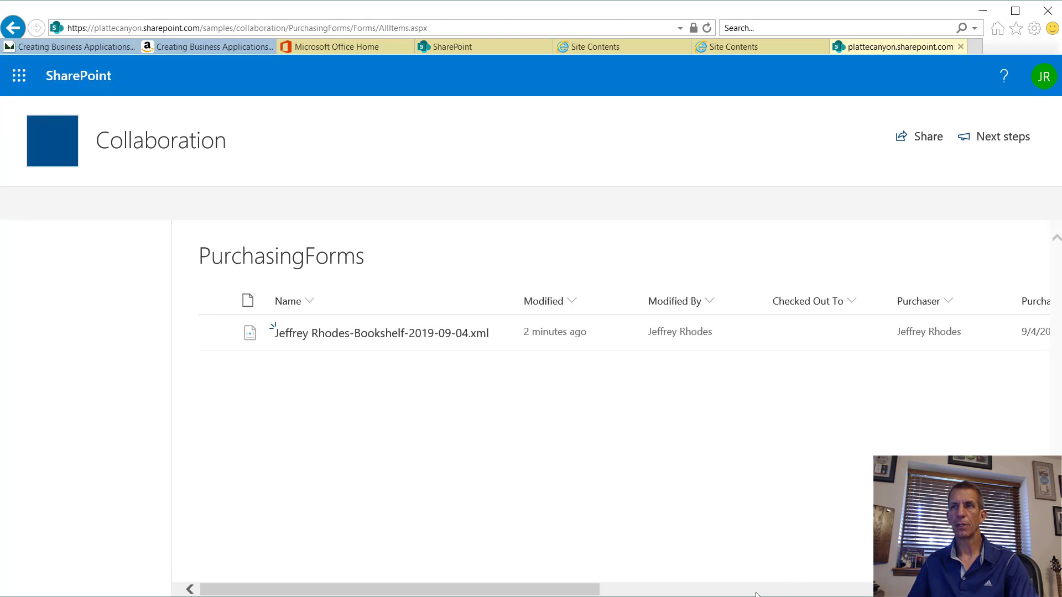
pyautogui.click(608, 591)
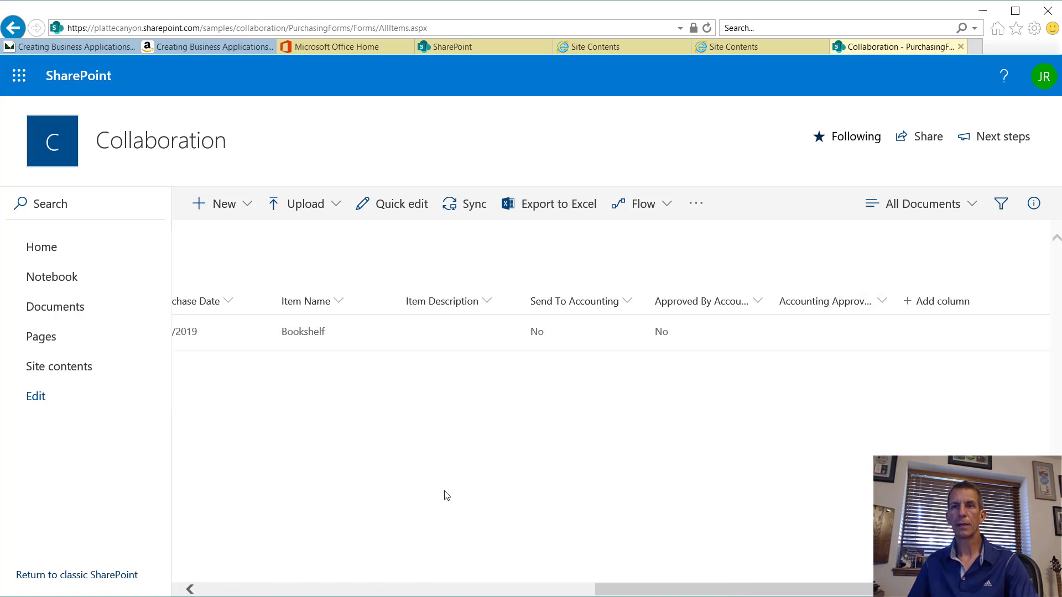
pyautogui.click(416, 589)
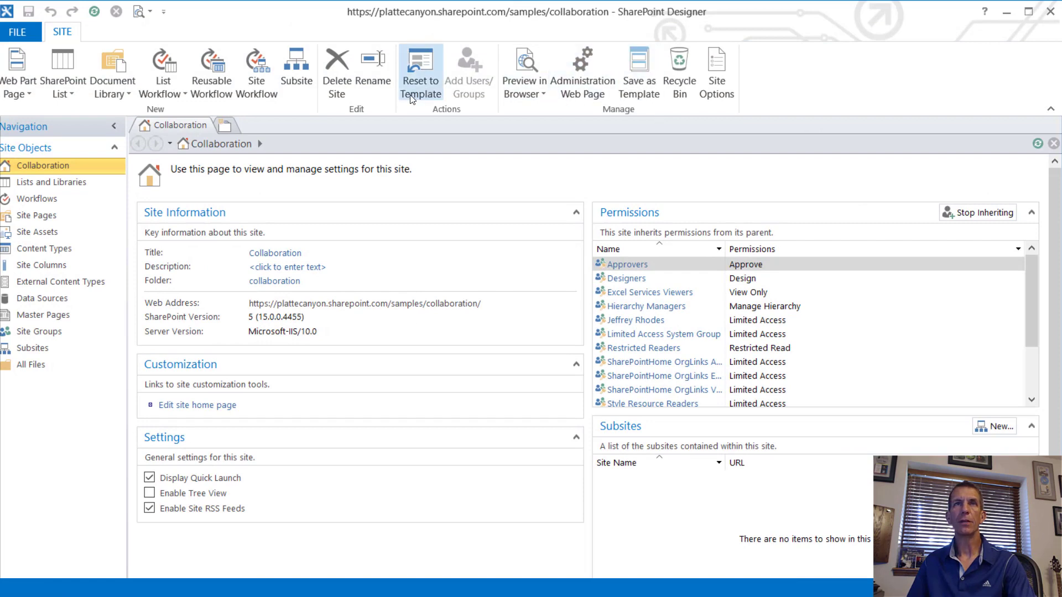
# Step: Refresh Lists and Libraries in SharePoint Designer and open the PurchasingForms library settings
pyautogui.click(60, 183)
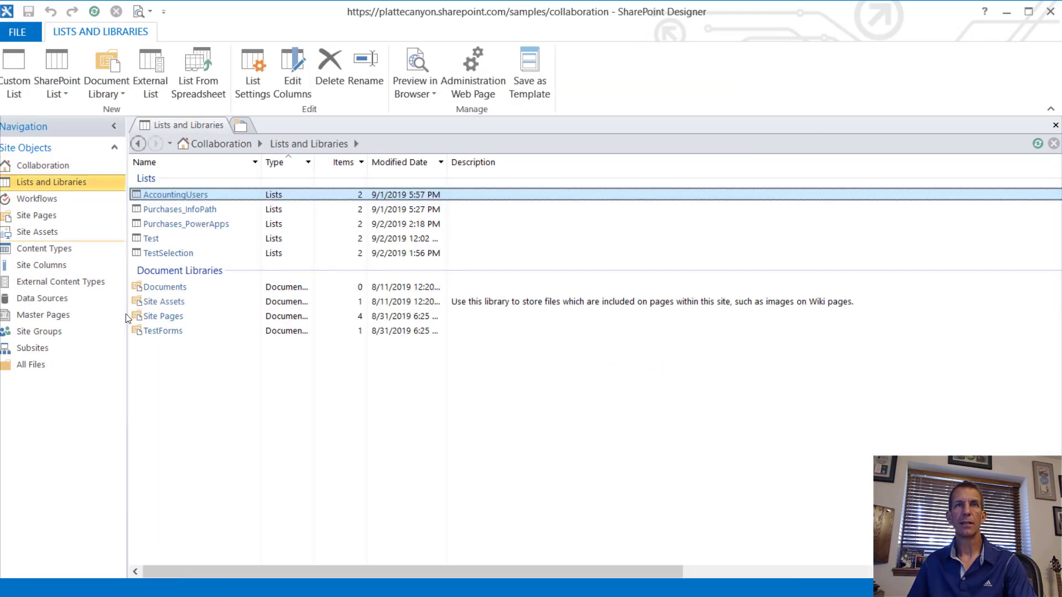
pyautogui.rightClick(556, 204)
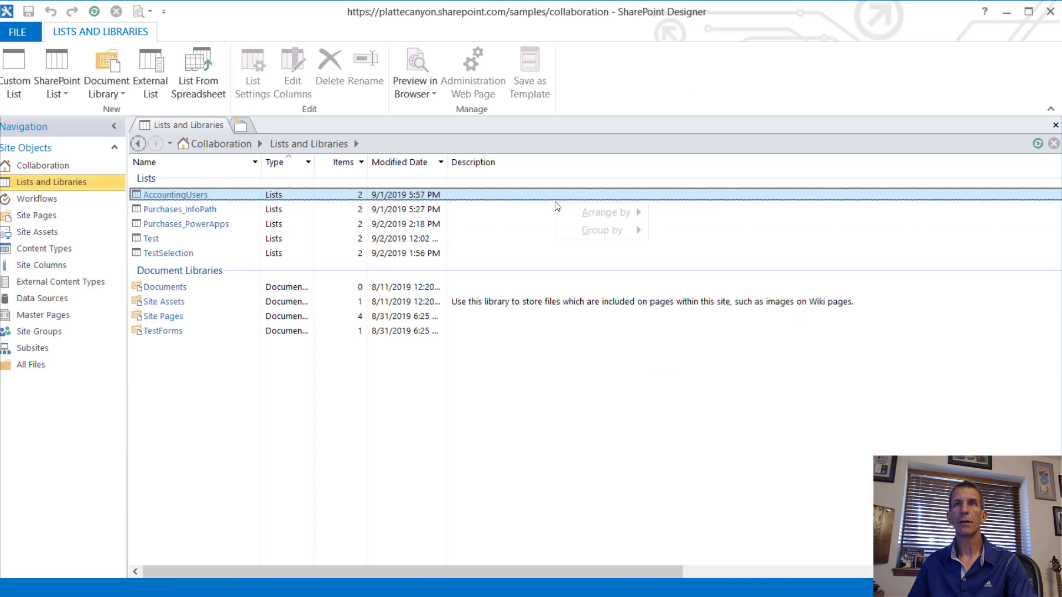
pyautogui.rightClick(553, 168)
pyautogui.click(494, 130)
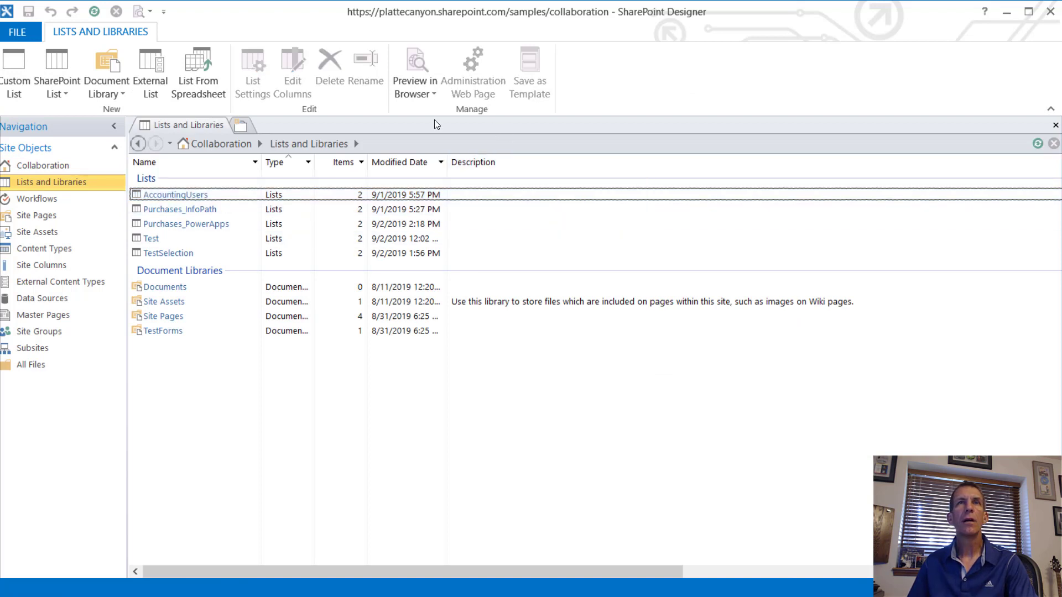
pyautogui.click(94, 11)
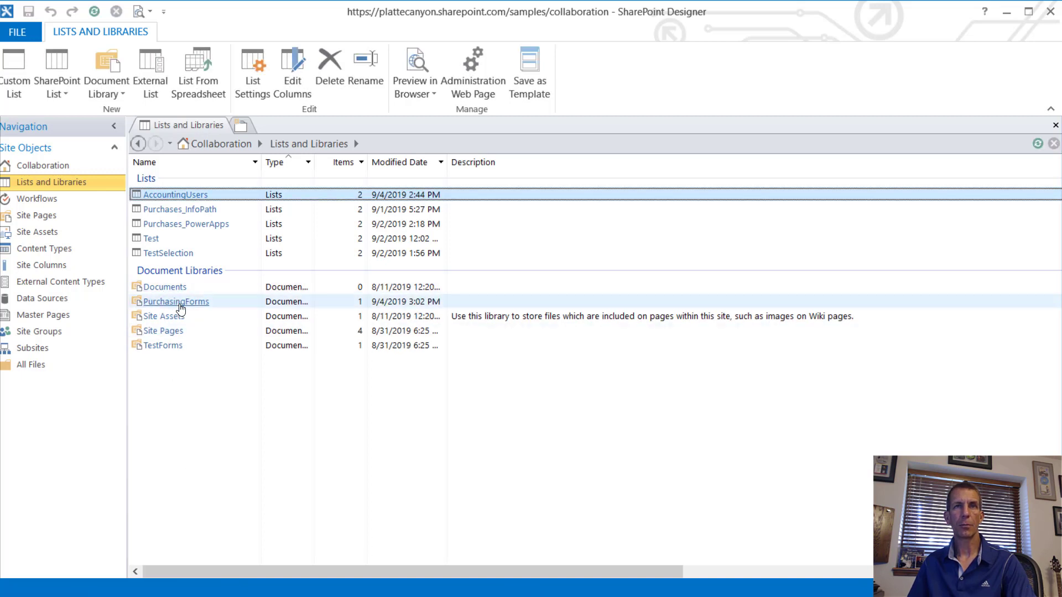
pyautogui.click(180, 303)
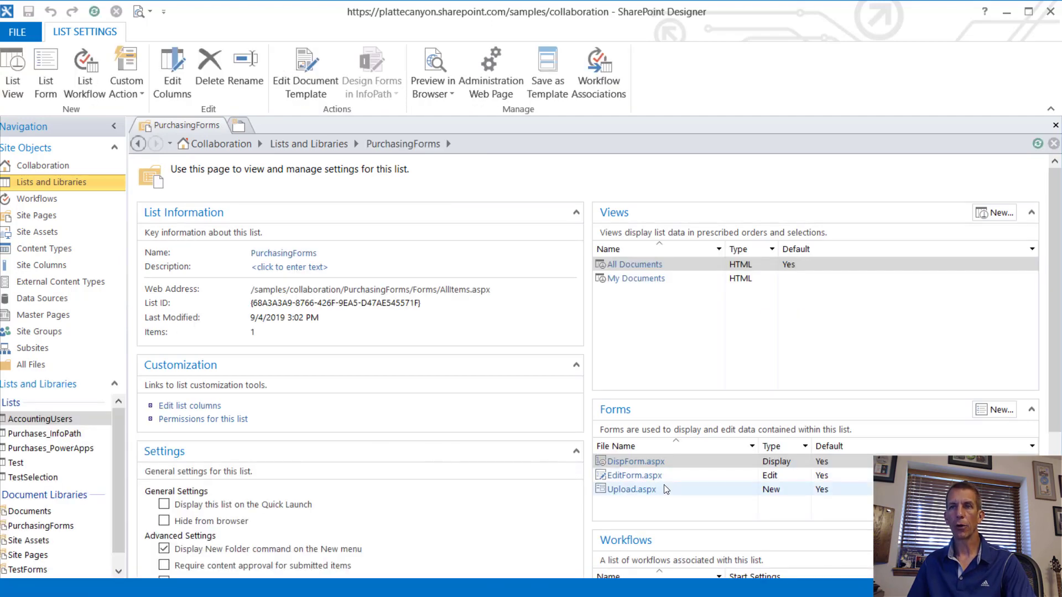
# Step: Create the NotifyApprovals list workflow for PurchasingForms on the SharePoint 2013 Workflow platform
pyautogui.scroll(-1, 719, 539)
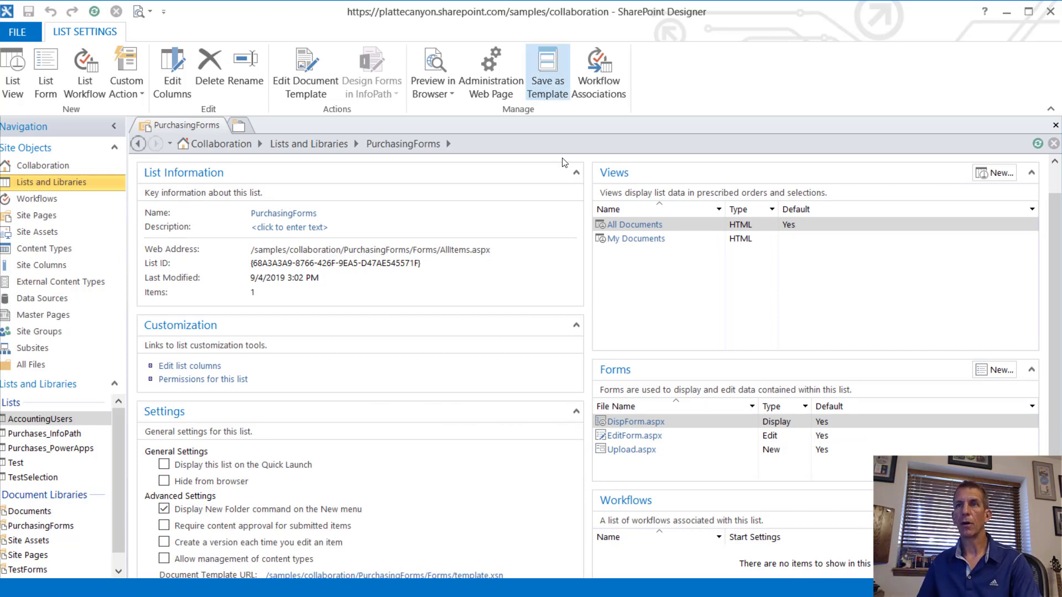
pyautogui.scroll(-1, 703, 532)
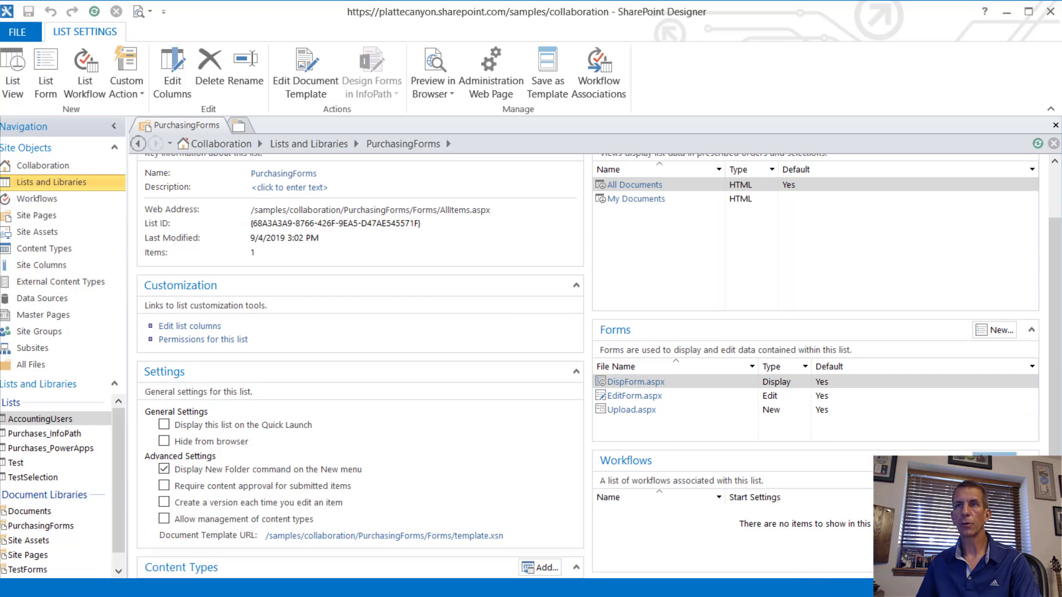
pyautogui.click(994, 461)
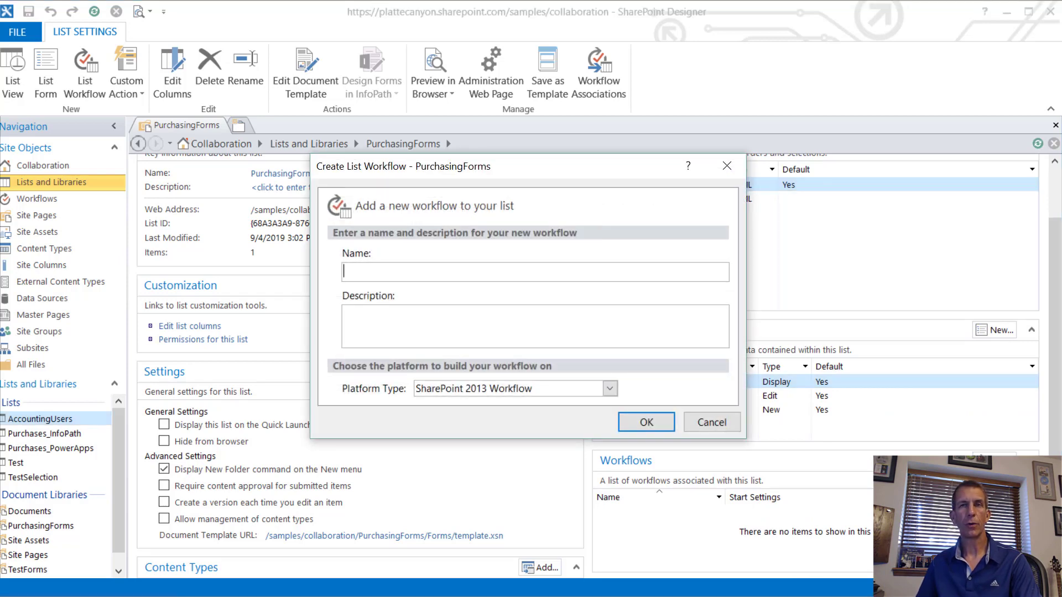
pyautogui.click(478, 389)
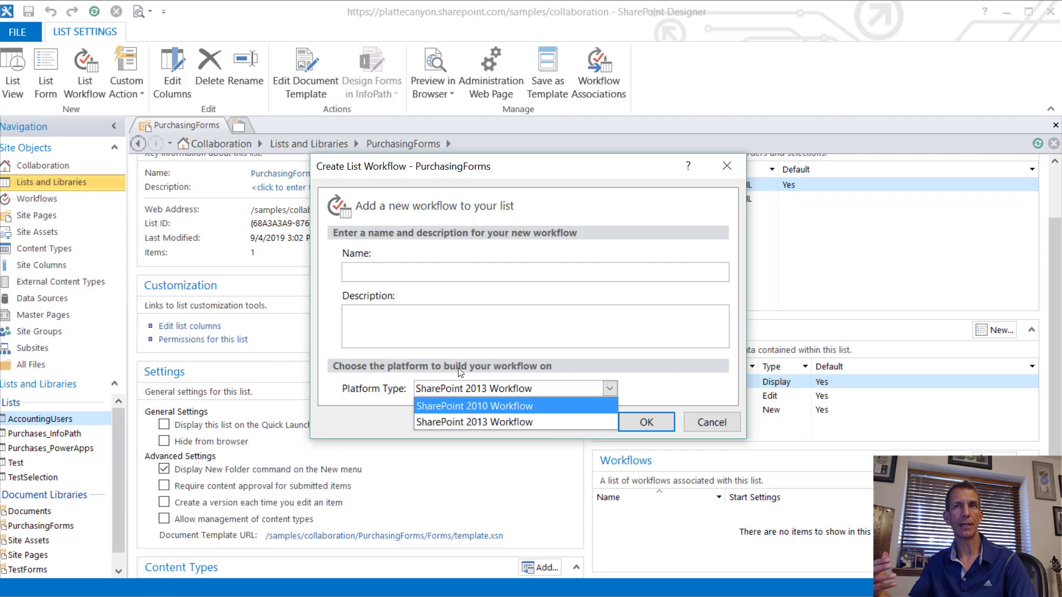
pyautogui.click(440, 272)
pyautogui.click(440, 273)
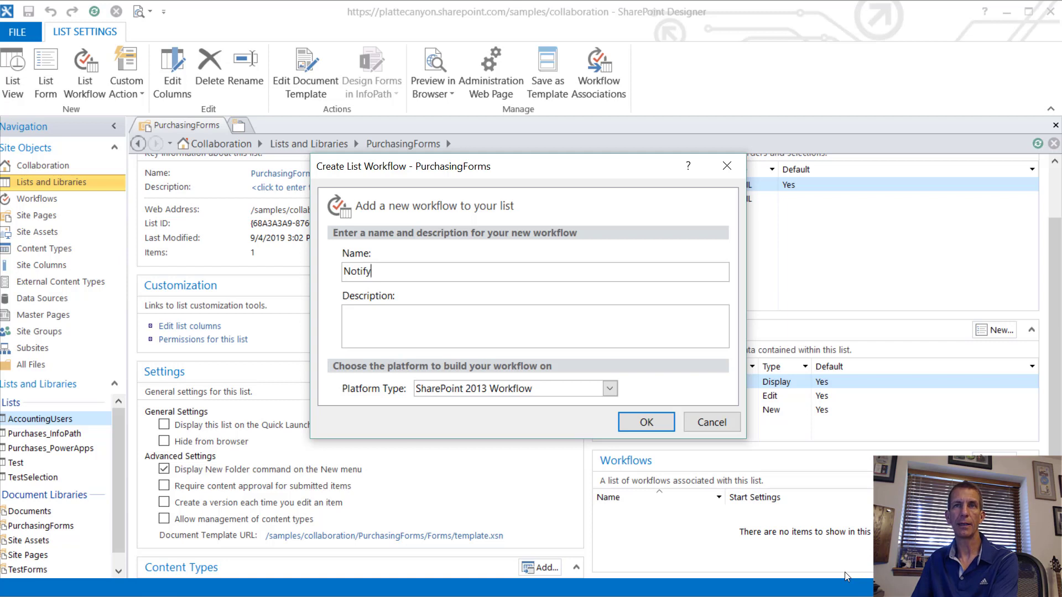
pyautogui.write('pprovals')
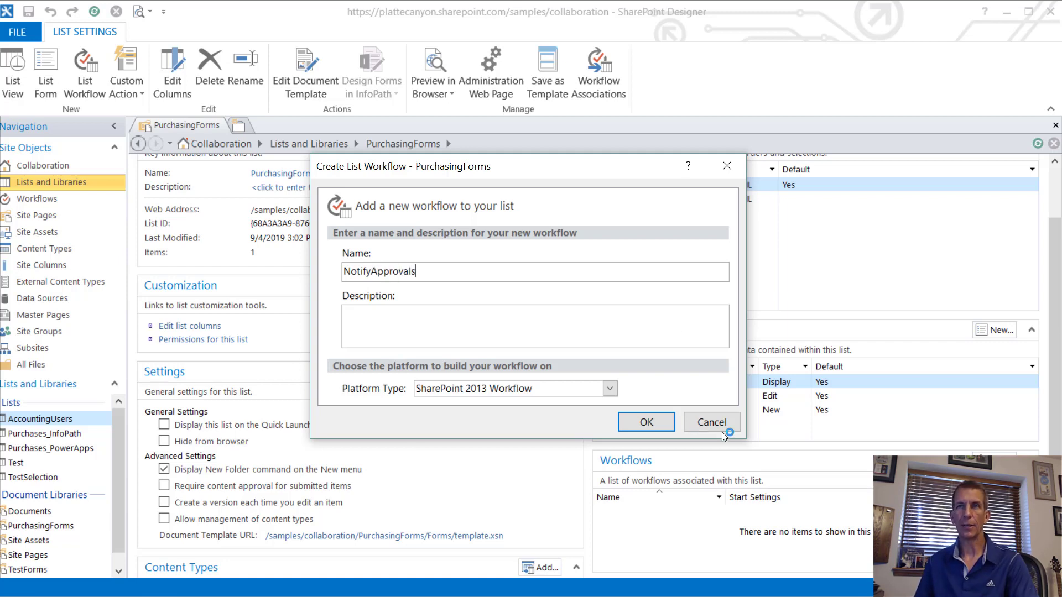
pyautogui.click(653, 424)
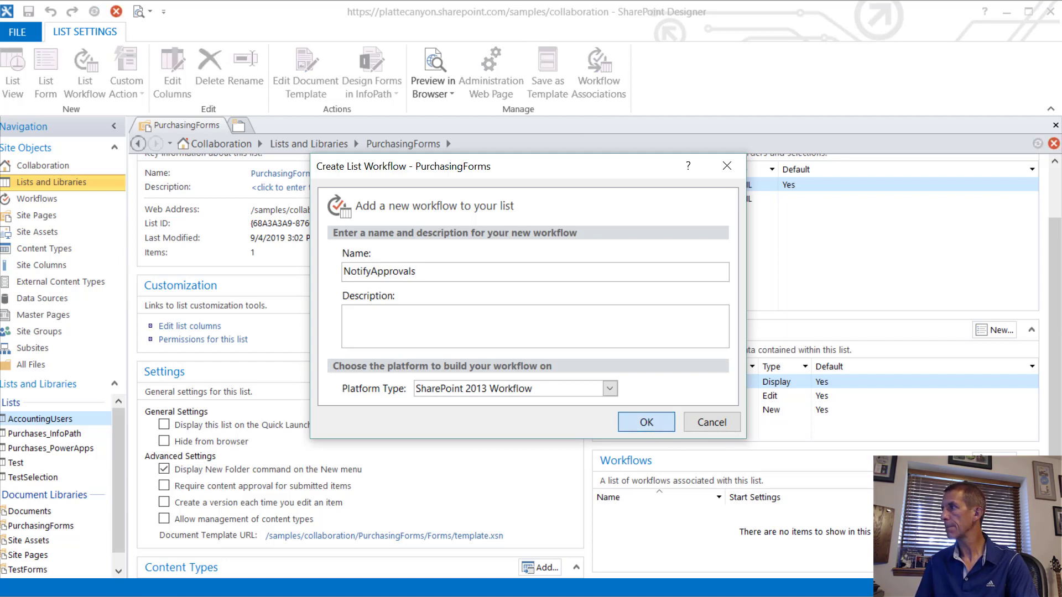
pyautogui.hotkey('alt', 'Tab')
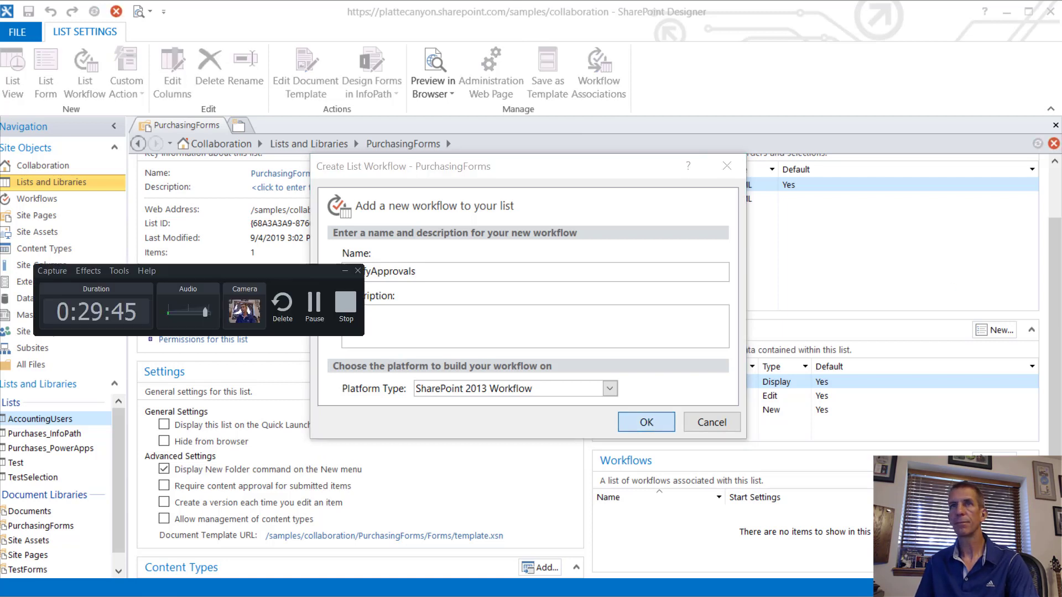
pyautogui.click(311, 313)
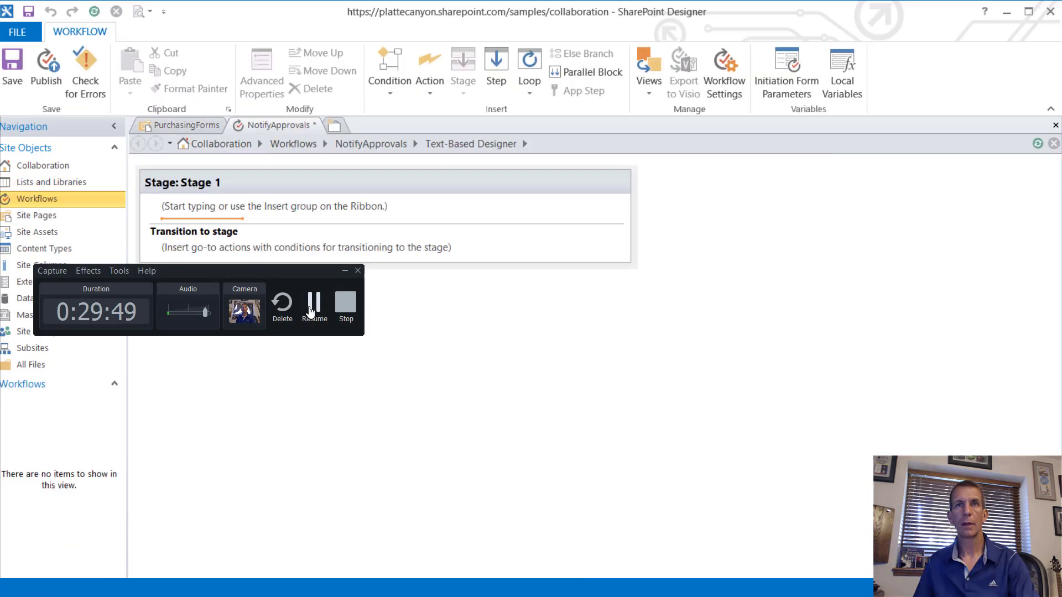
# Step: Rename the first stage from Stage 1 to NotifyAccounting
pyautogui.click(225, 183)
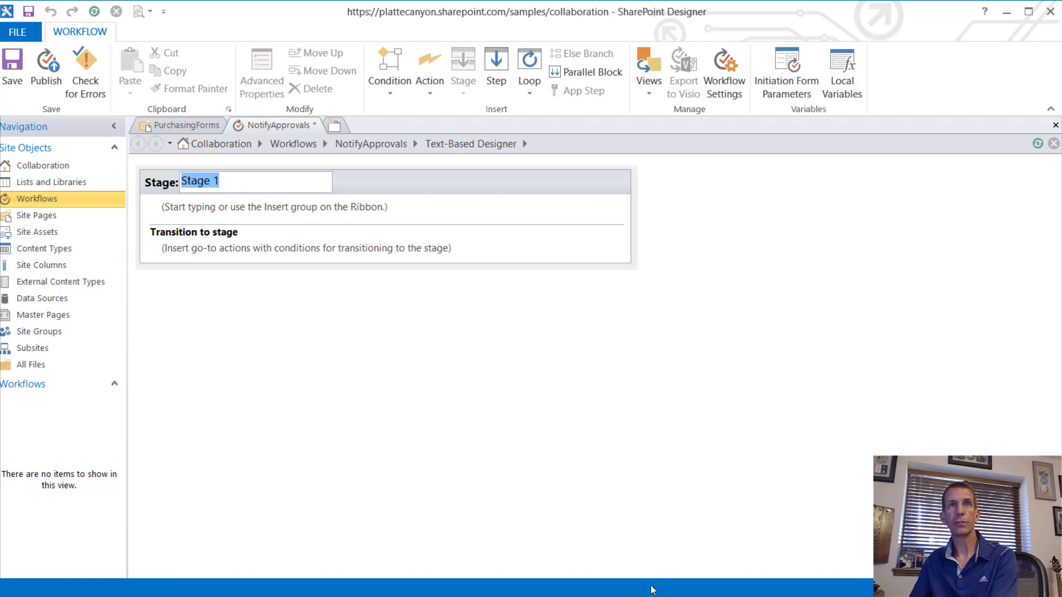
pyautogui.write('Notify')
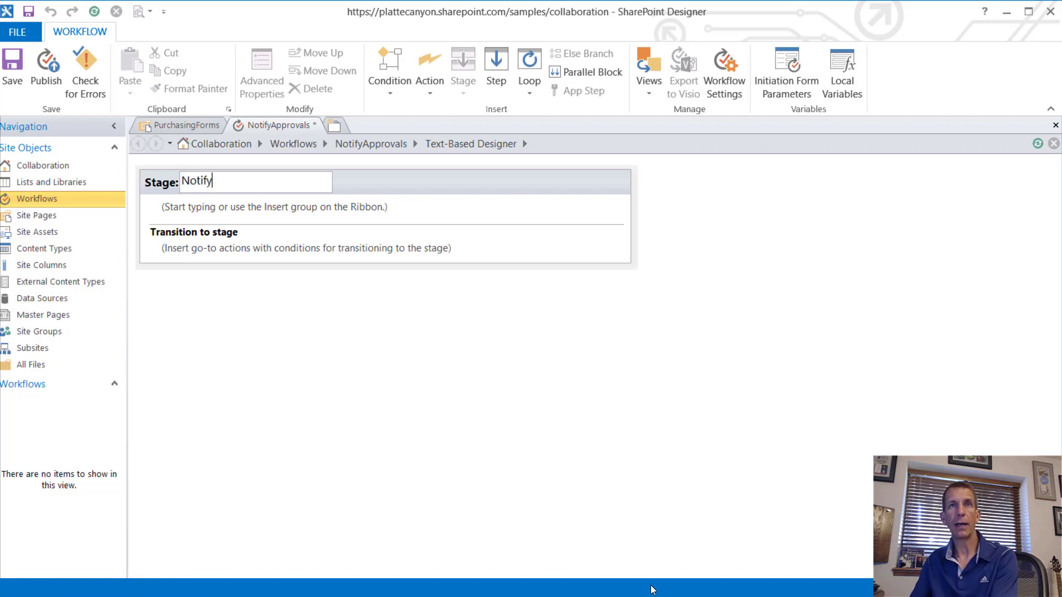
pyautogui.write('Accounting')
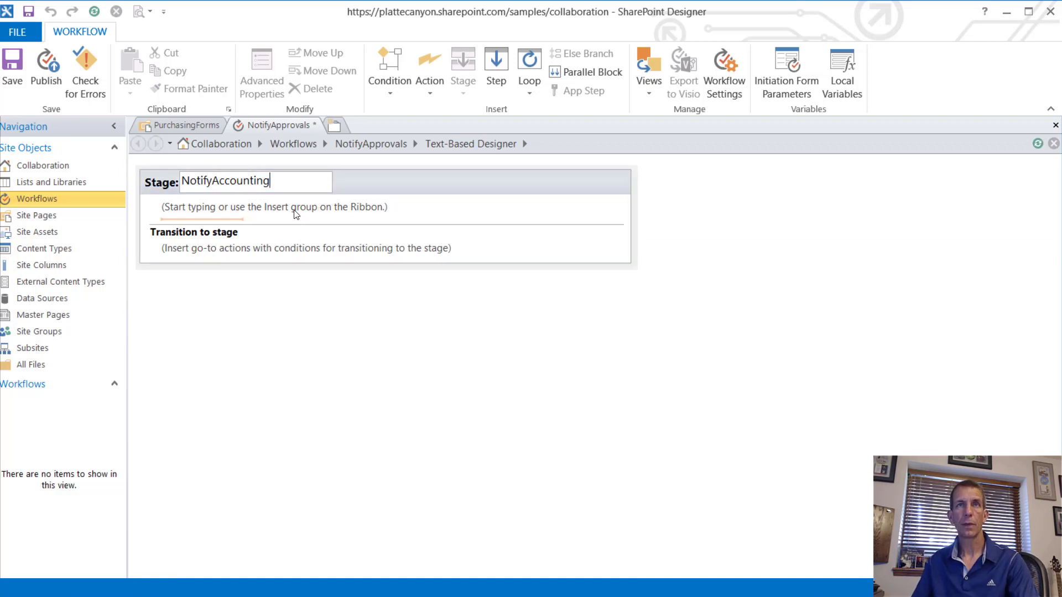
pyautogui.press('Return')
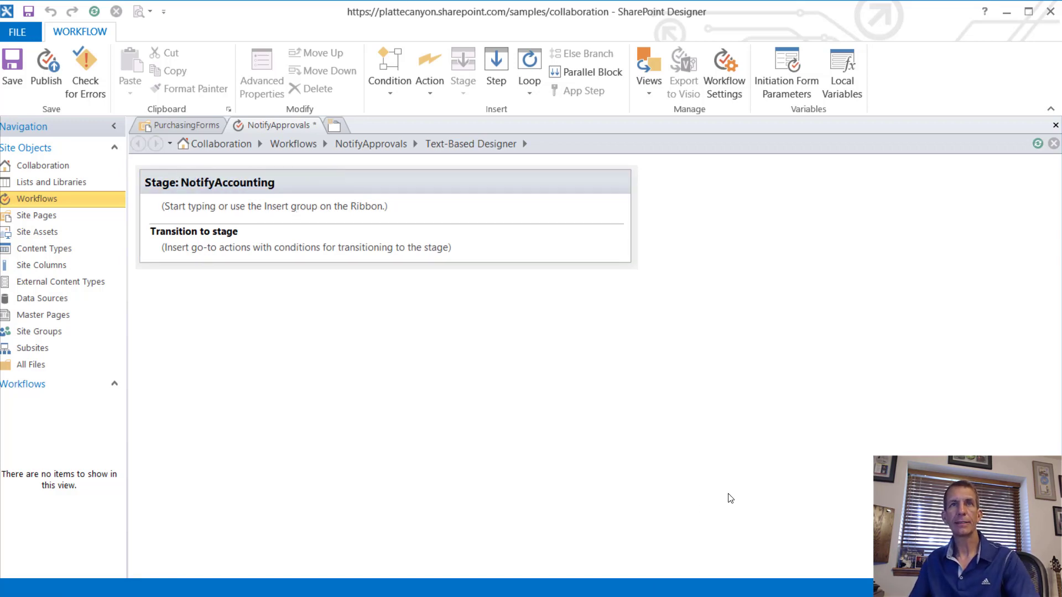
# Step: Insert an 'If any value equals value' condition into the NotifyAccounting stage
pyautogui.click(442, 93)
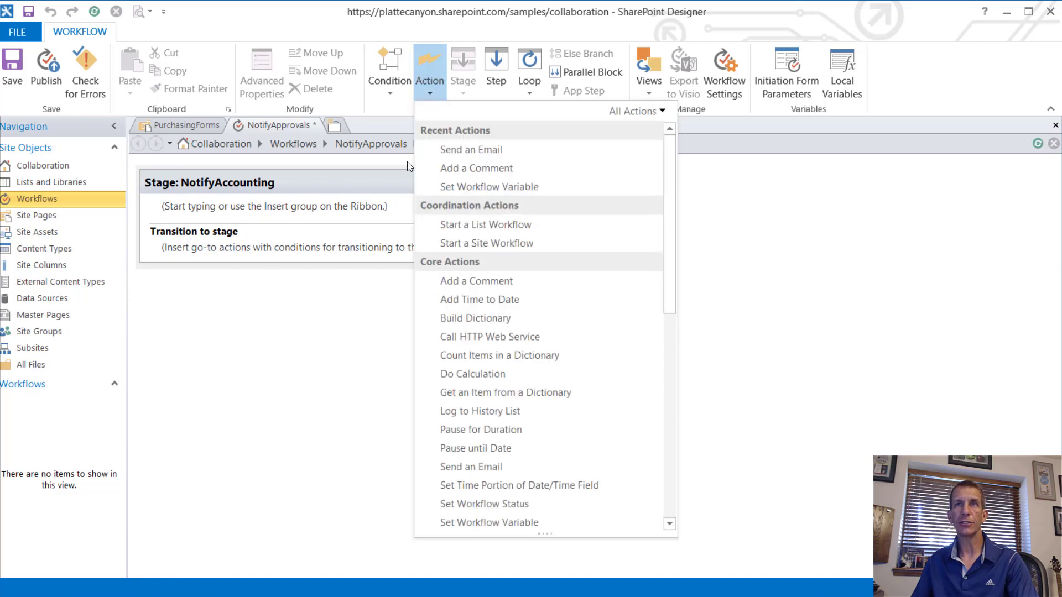
pyautogui.click(179, 225)
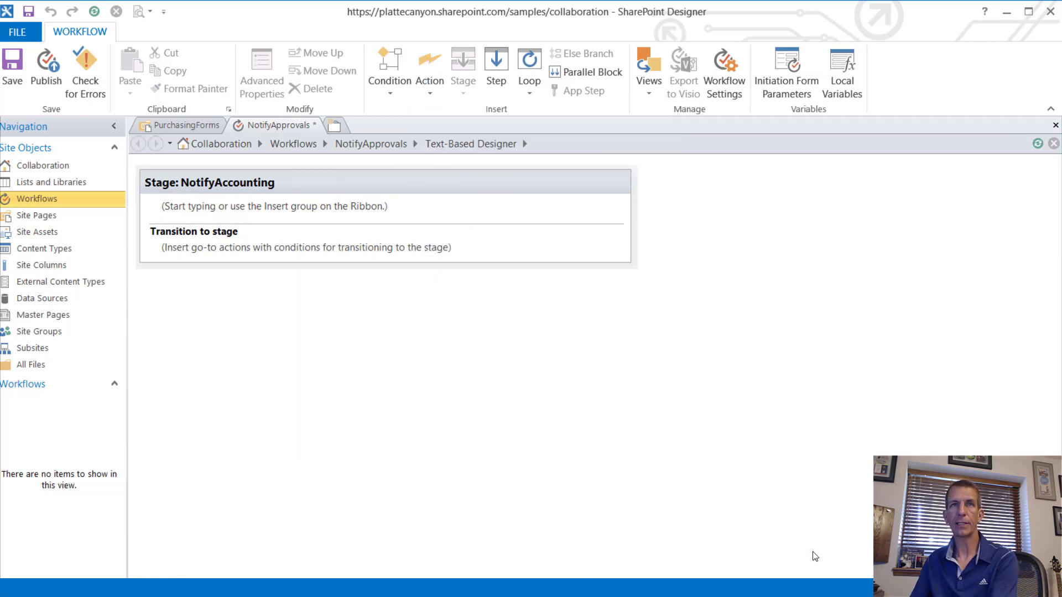
pyautogui.write('if')
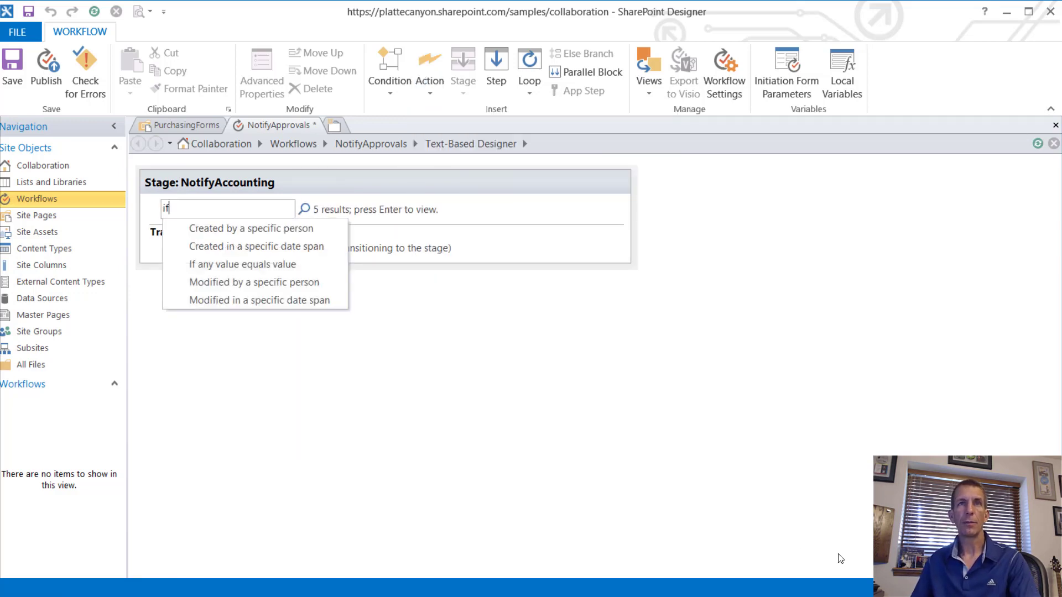
pyautogui.click(233, 264)
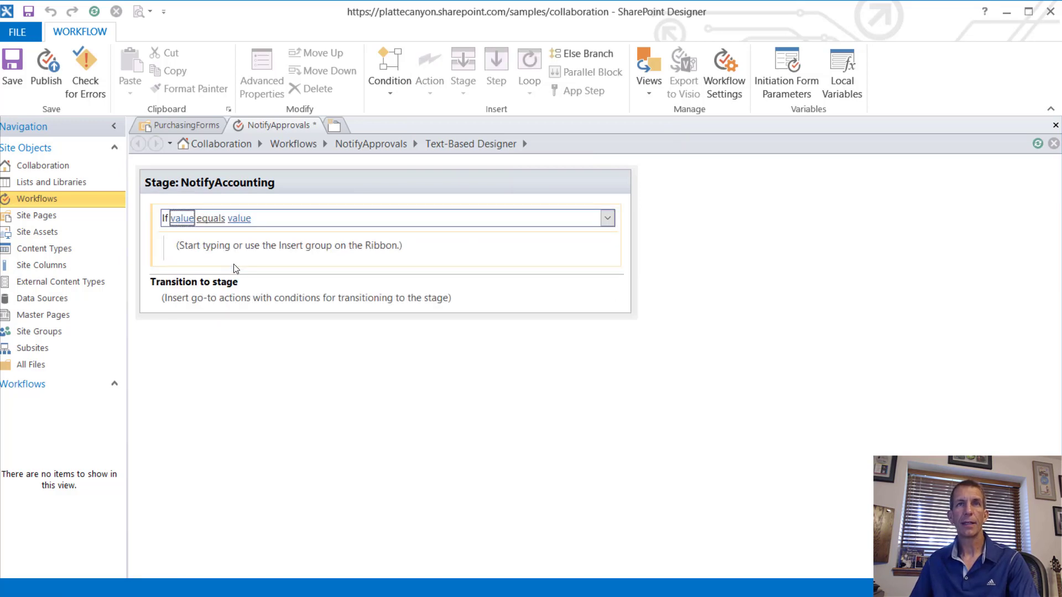
# Step: Make the condition compare Current Item: Send To Accounting with Yes
pyautogui.click(183, 219)
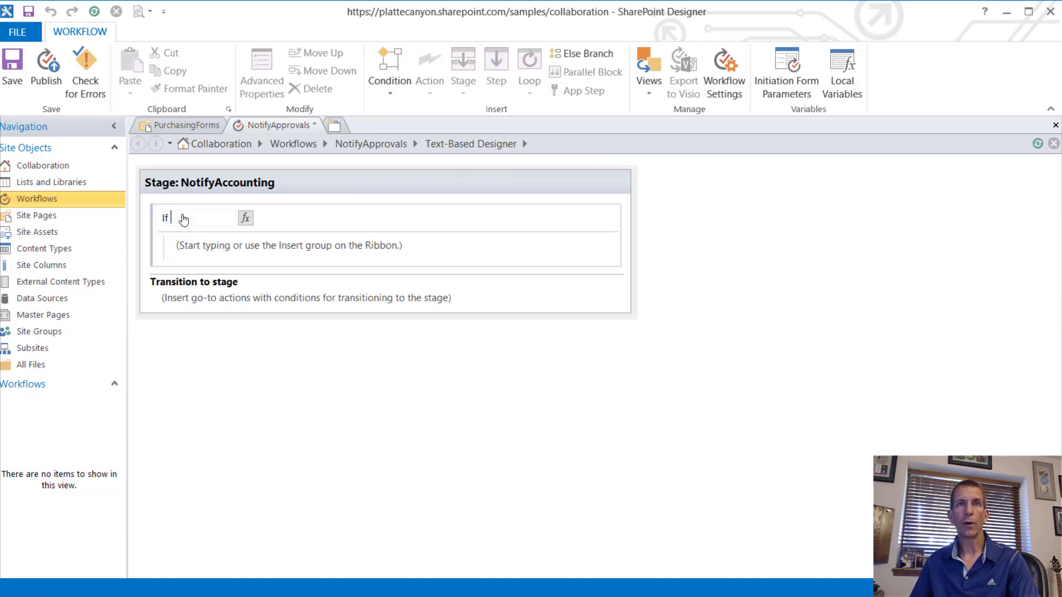
pyautogui.click(246, 219)
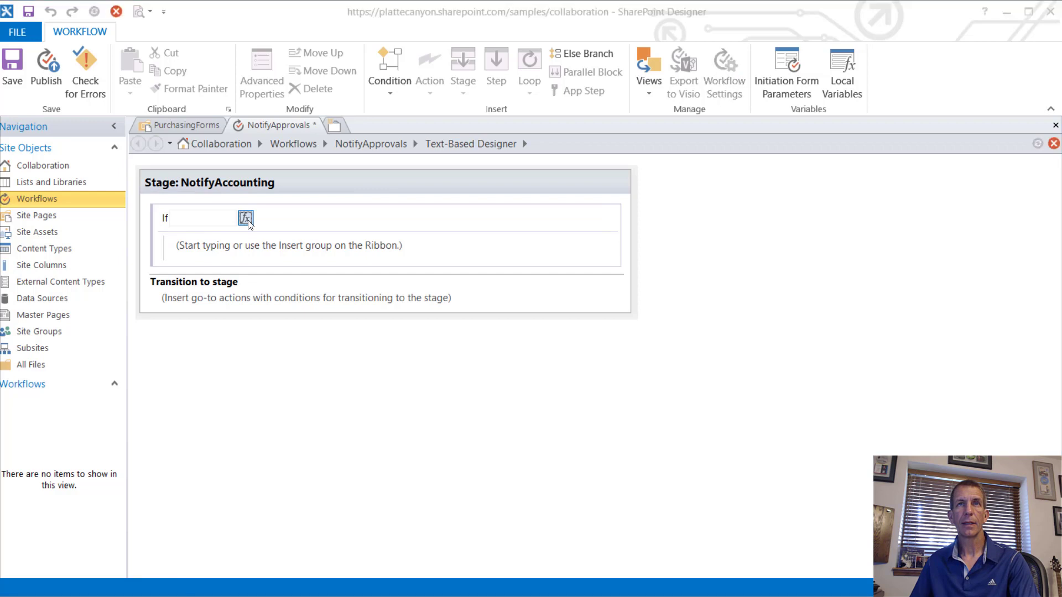
pyautogui.click(594, 318)
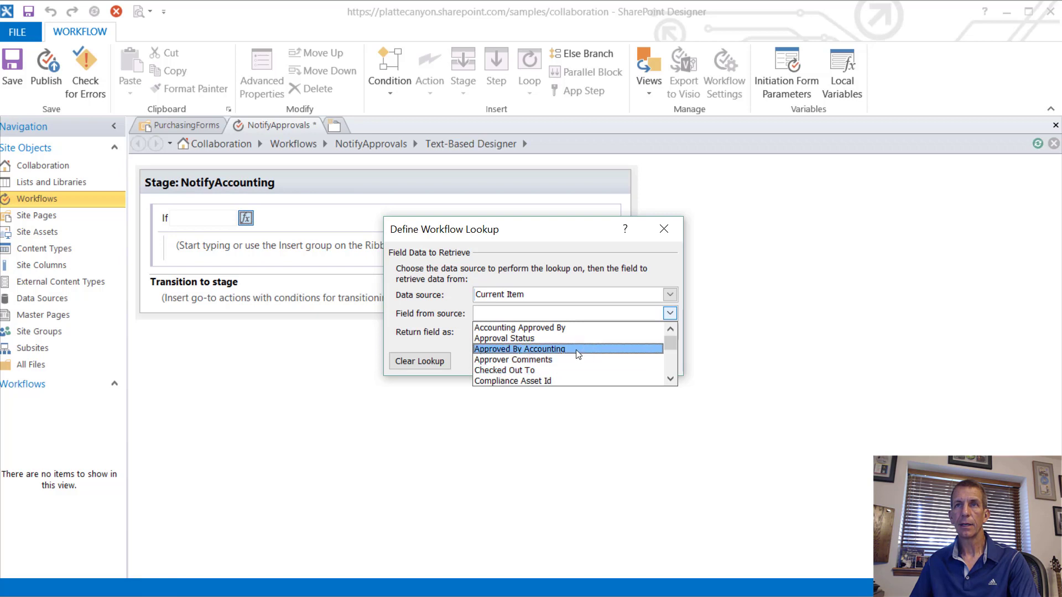
pyautogui.scroll(-7, 569, 349)
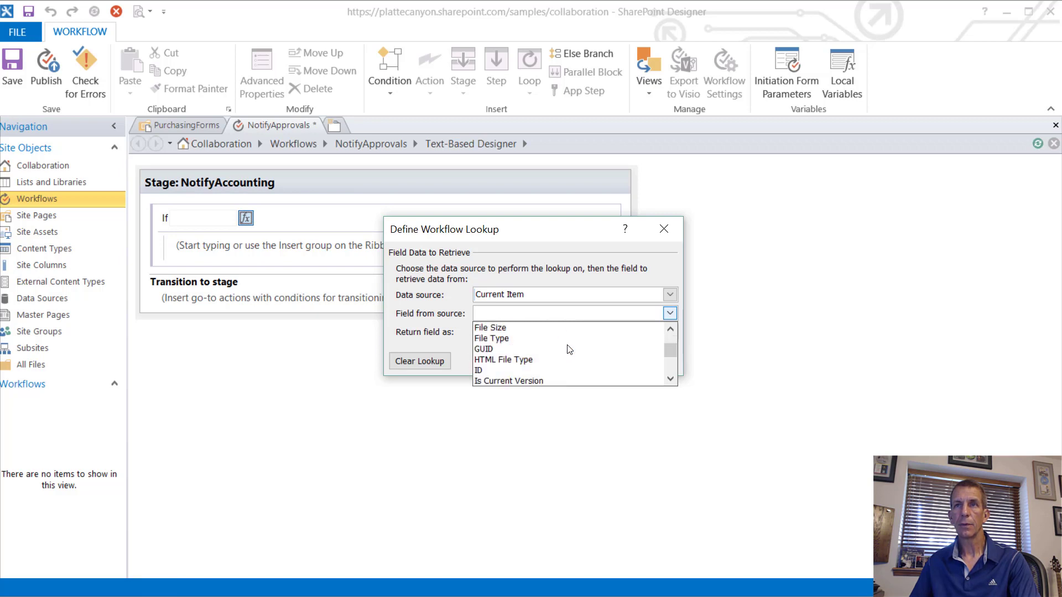
pyautogui.scroll(-3, 569, 349)
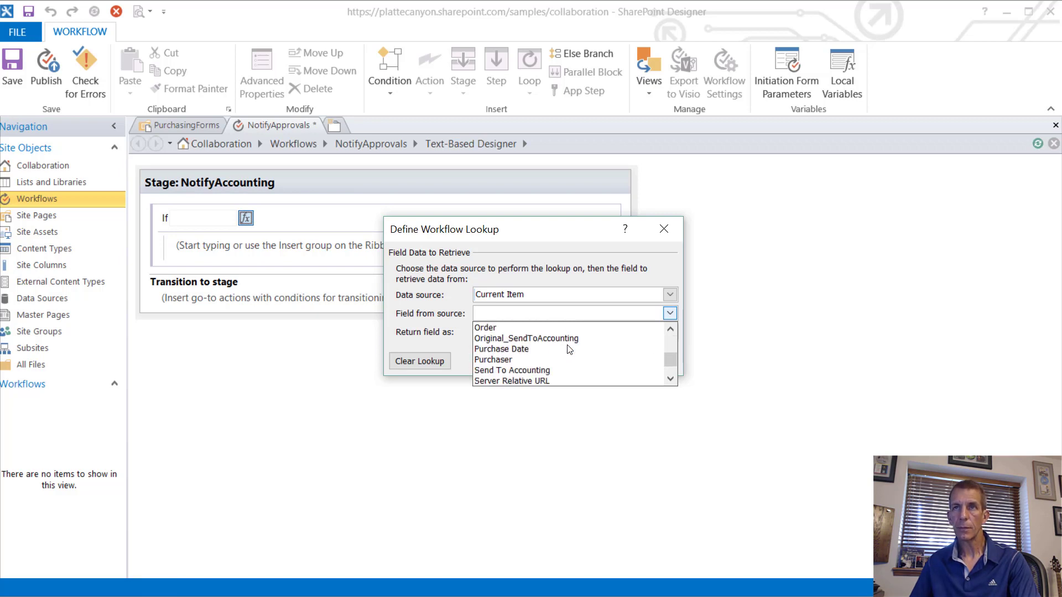
pyautogui.scroll(-1, 569, 349)
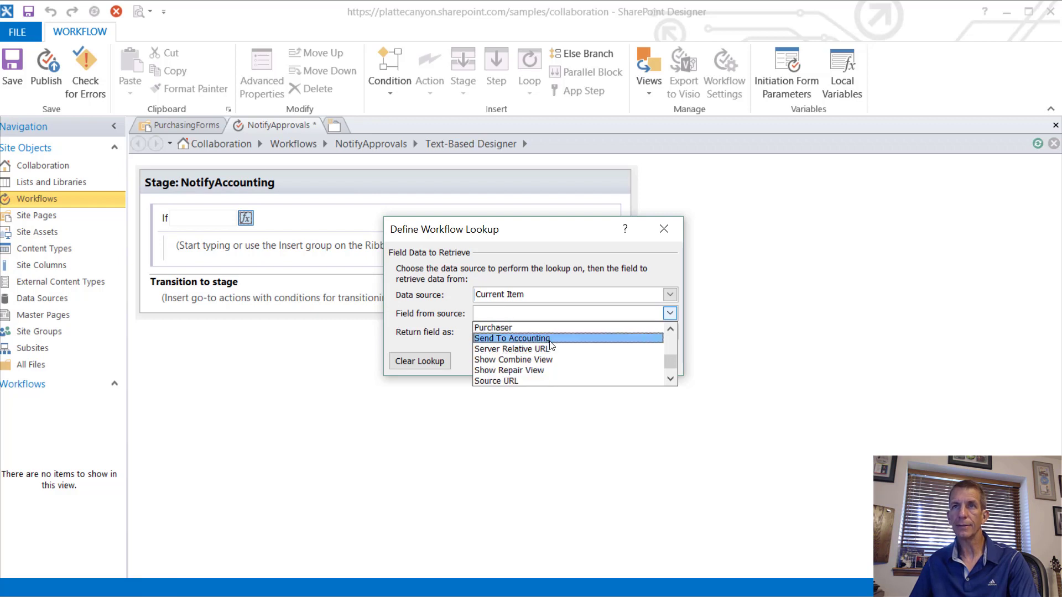
pyautogui.click(553, 339)
pyautogui.click(588, 364)
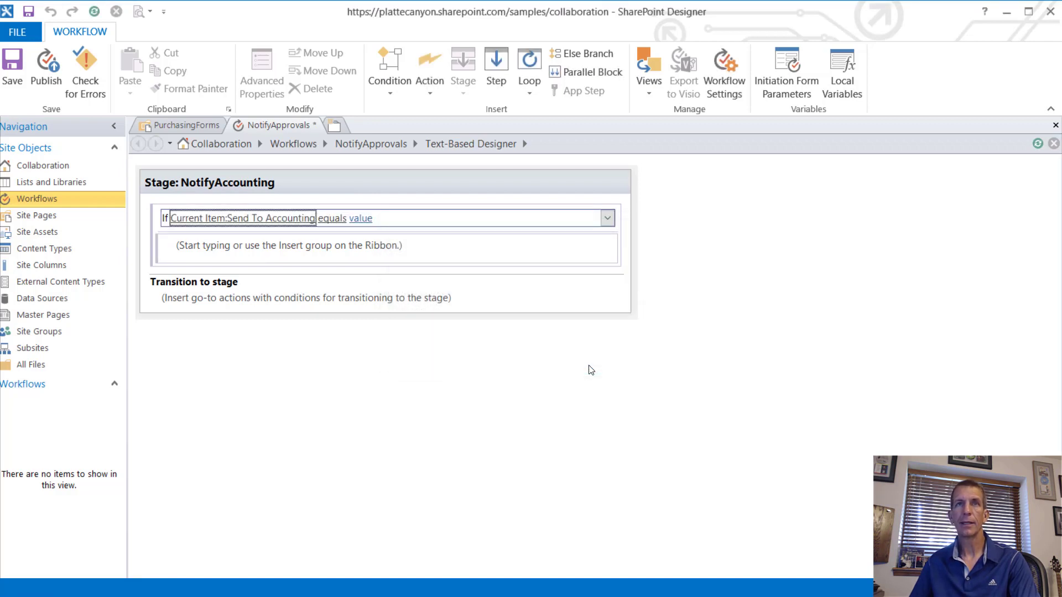
pyautogui.click(369, 217)
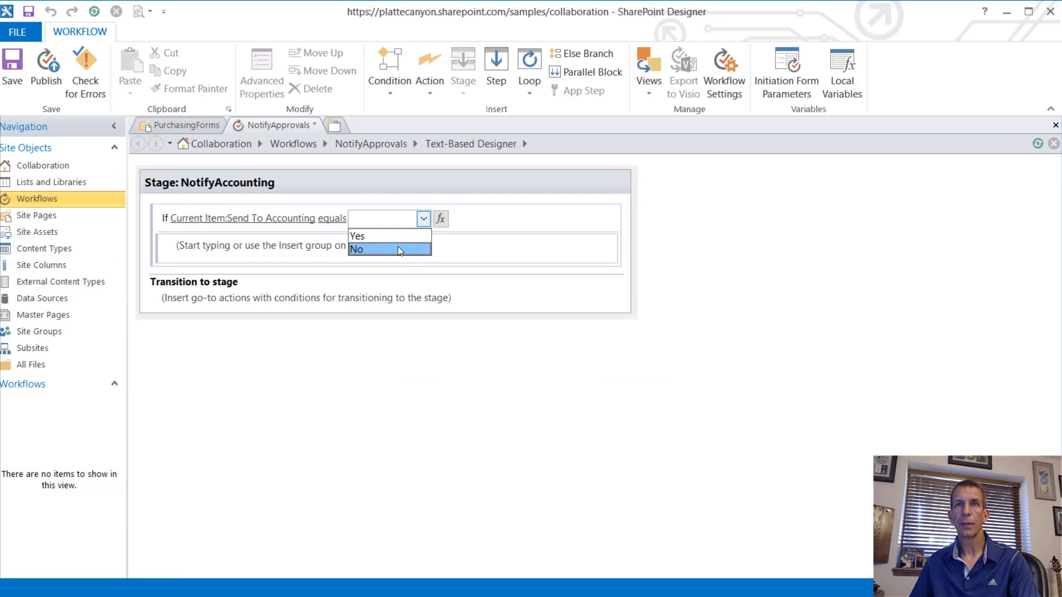
pyautogui.click(395, 236)
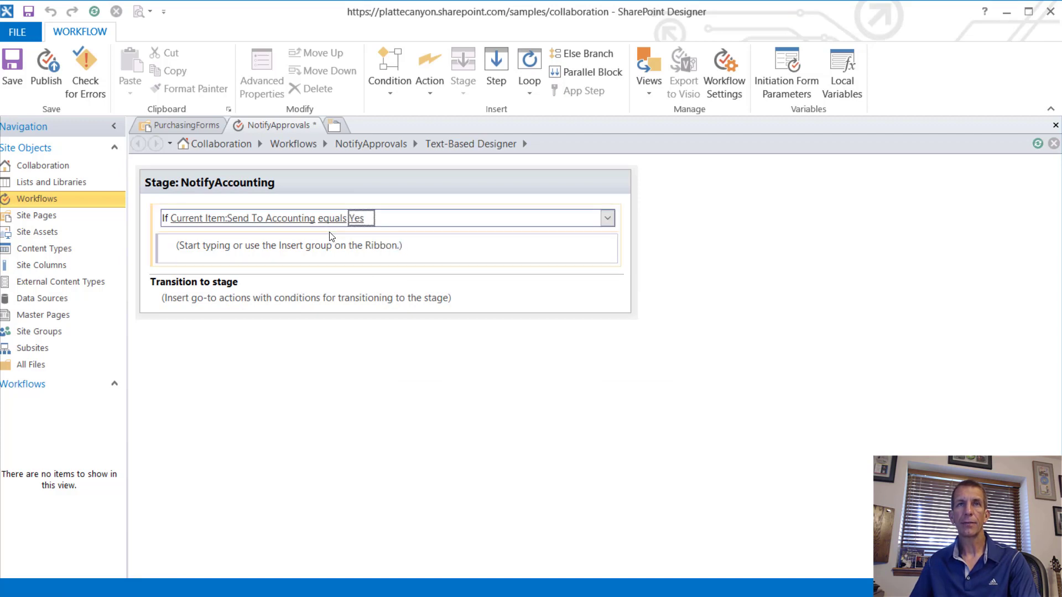
pyautogui.click(338, 248)
pyautogui.click(341, 258)
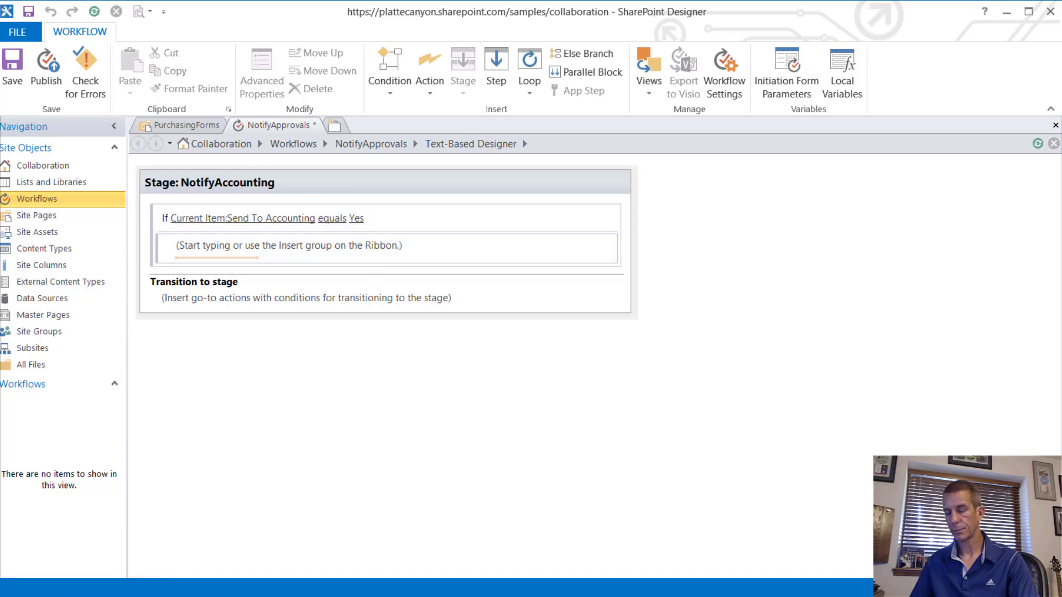
# Step: Nest an If checking that Current Item: Original_SendToAccounting equals No
pyautogui.write('if')
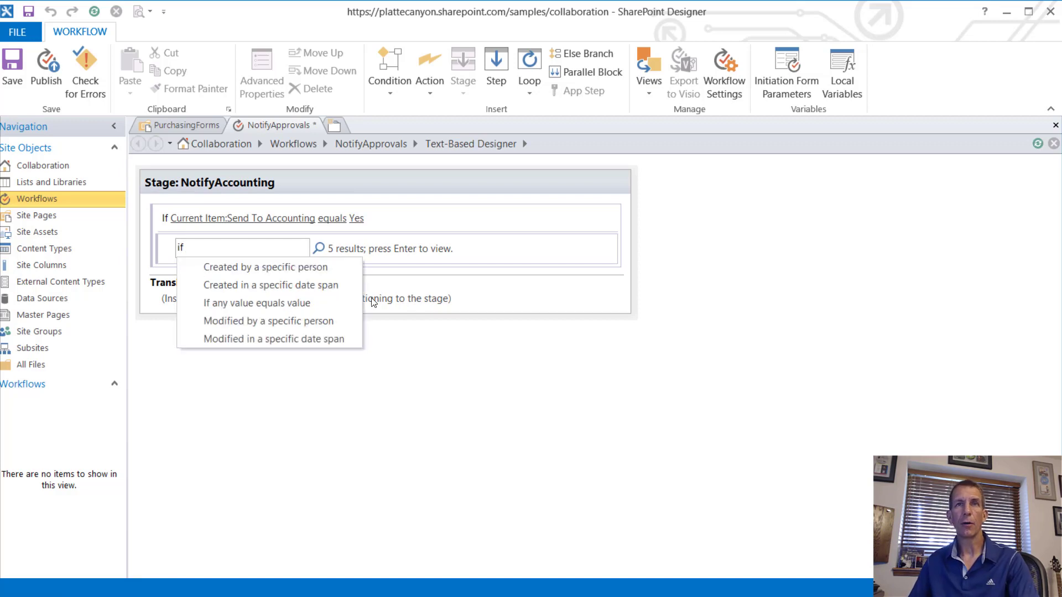
pyautogui.click(327, 302)
pyautogui.click(202, 255)
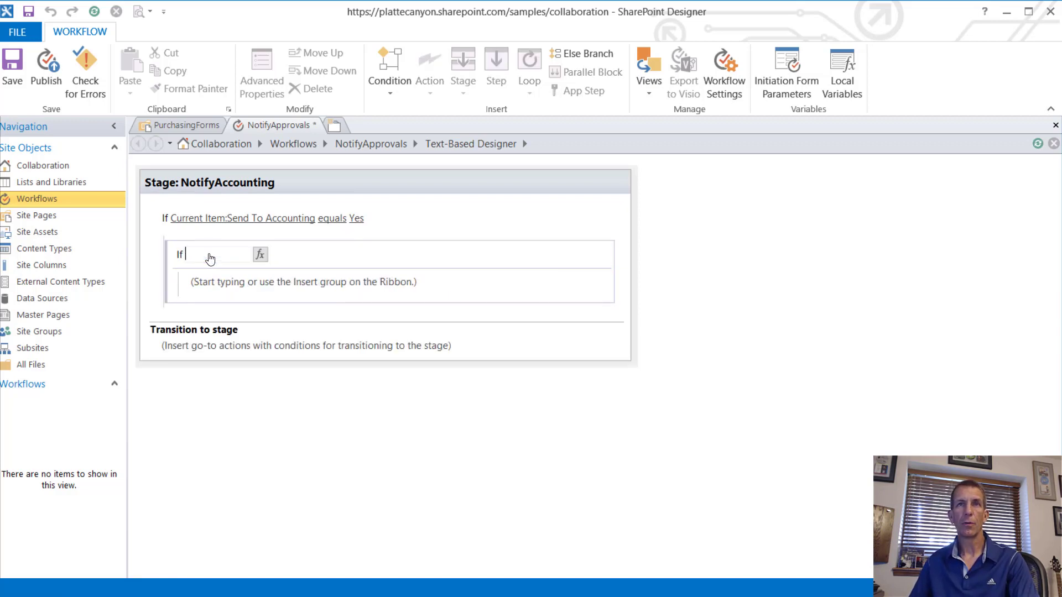
pyautogui.click(260, 255)
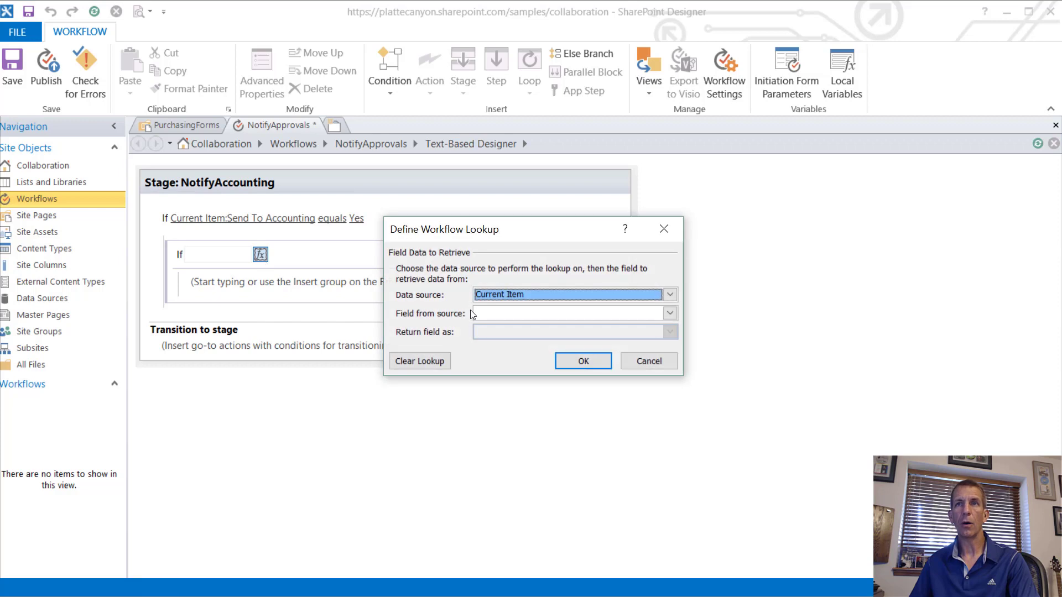
pyautogui.click(669, 313)
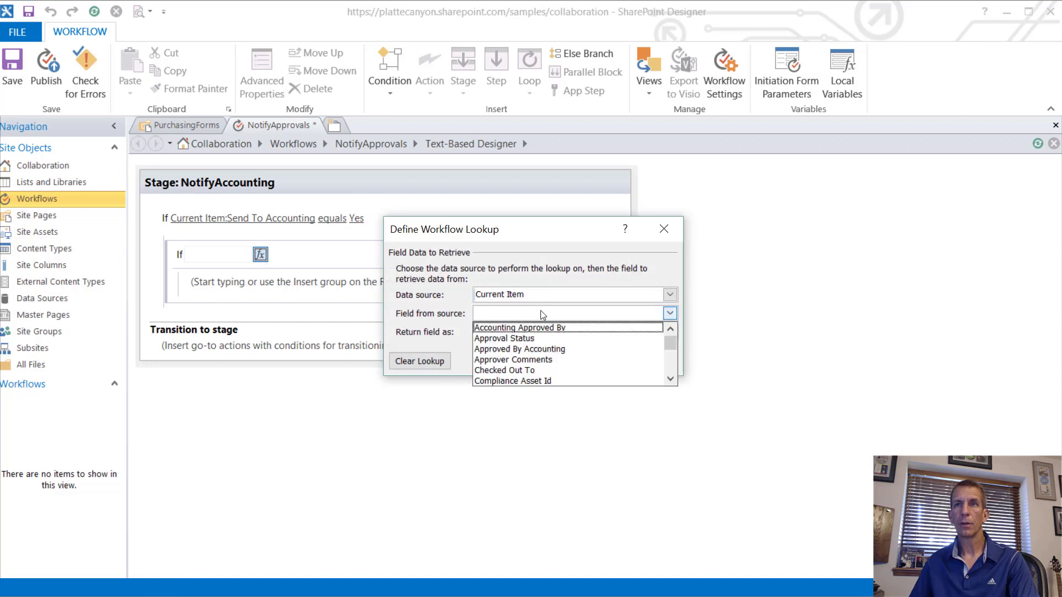
pyautogui.scroll(-1, 551, 343)
pyautogui.scroll(-8, 550, 344)
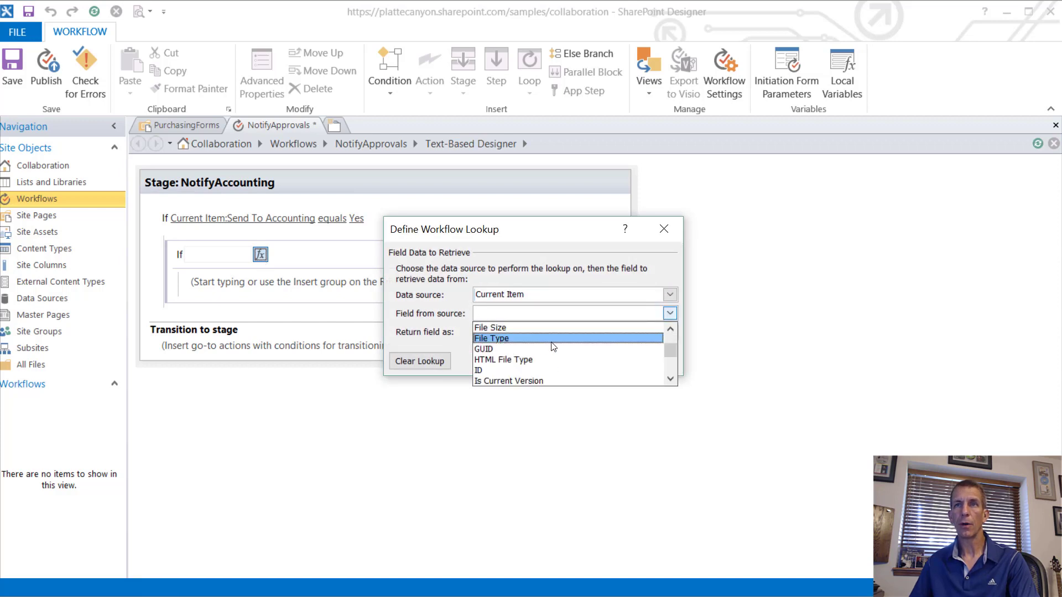
pyautogui.scroll(-1, 552, 348)
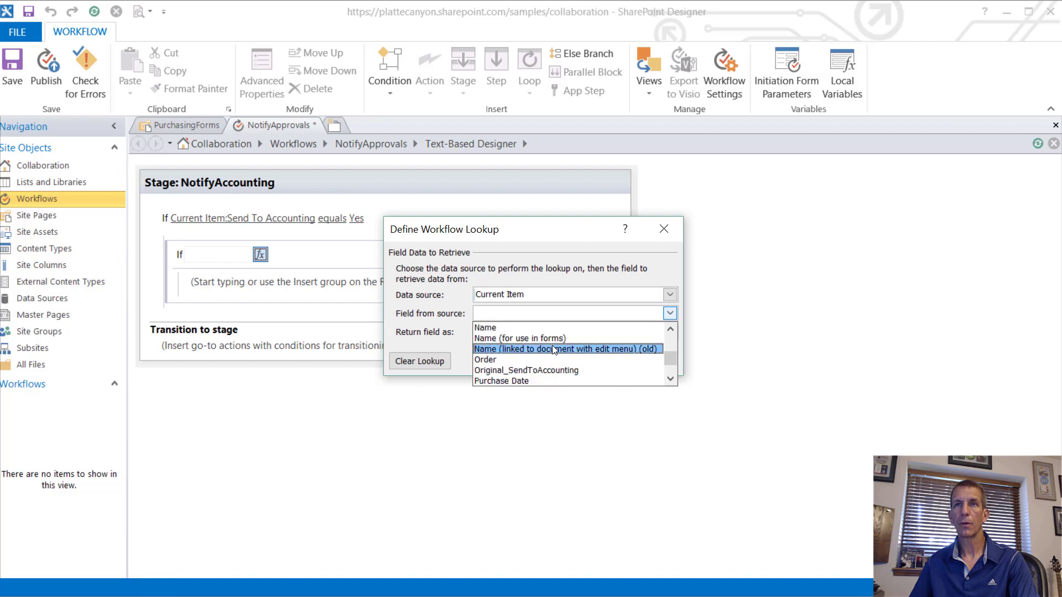
pyautogui.click(550, 367)
pyautogui.click(582, 367)
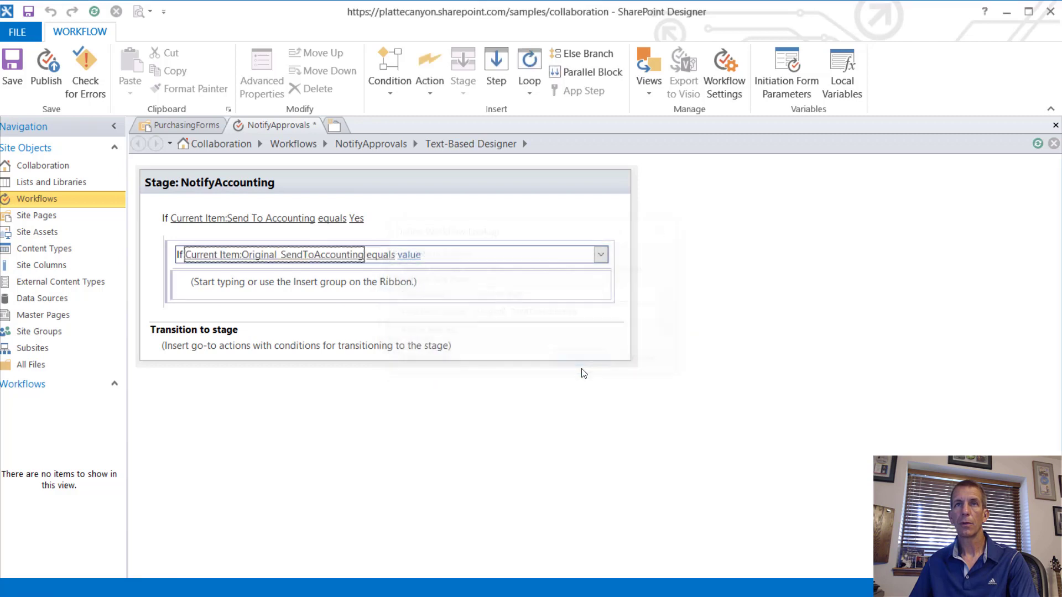
pyautogui.click(424, 260)
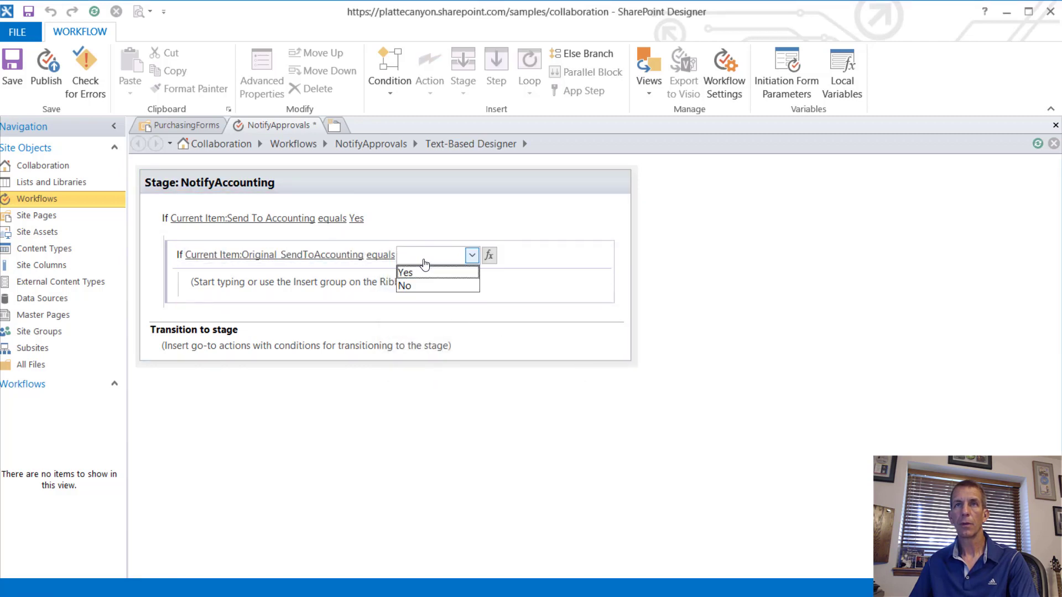
pyautogui.click(433, 283)
# Step: Add a comment reading 'Need to Email Accounting' inside the nested If
pyautogui.click(346, 294)
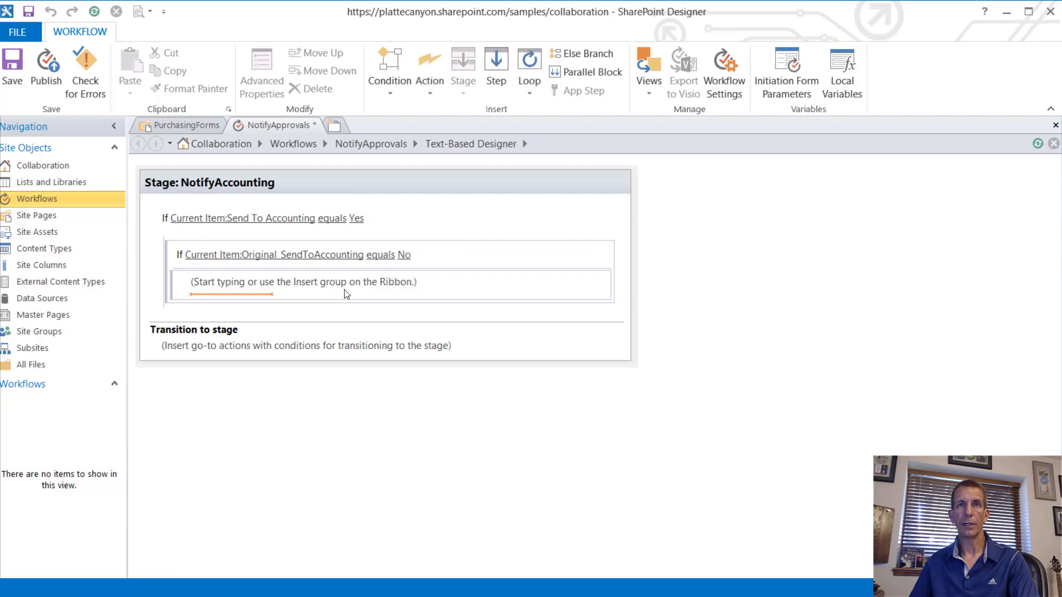
pyautogui.write('Comment')
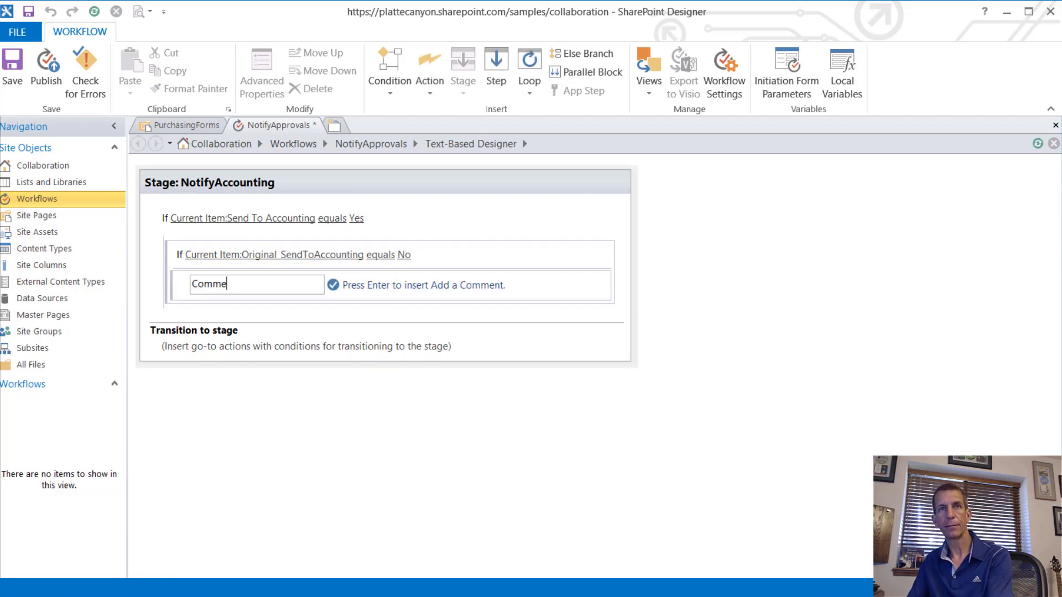
pyautogui.press('Return')
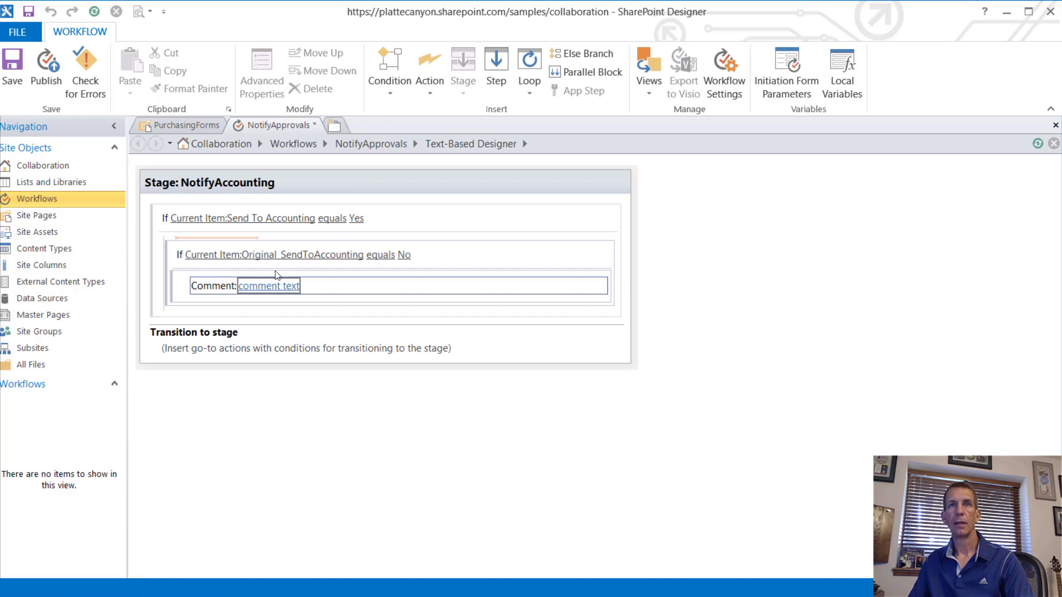
pyautogui.click(284, 287)
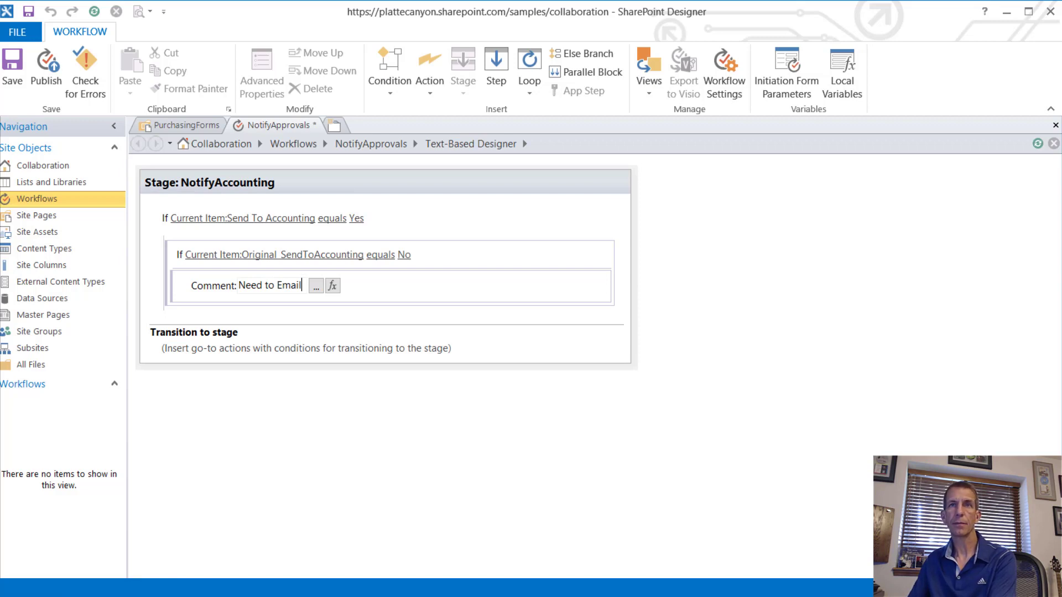
pyautogui.write('Need to Email Accounting')
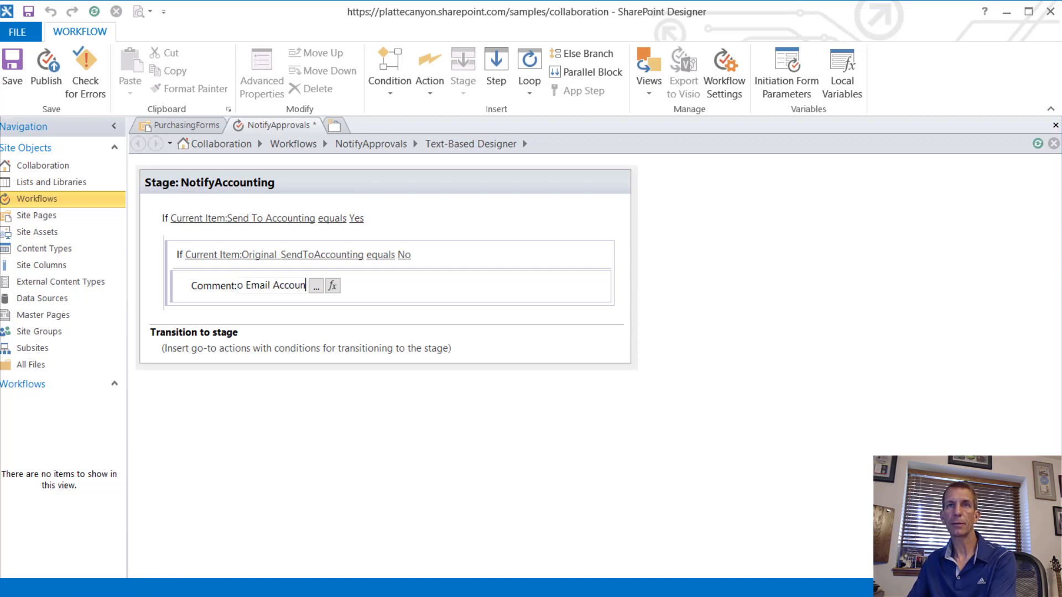
pyautogui.press('Return')
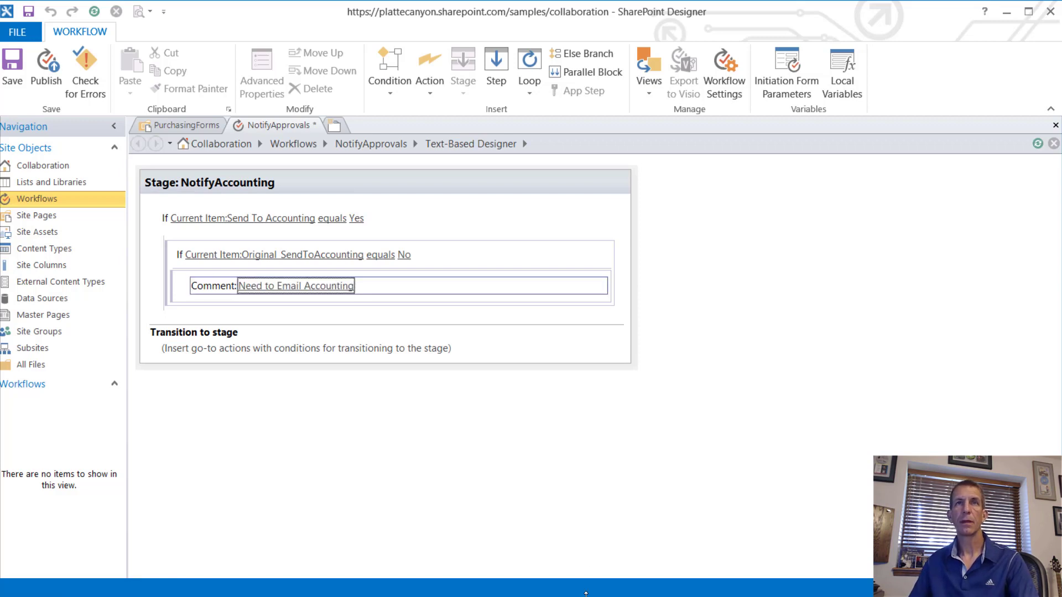
pyautogui.click(309, 177)
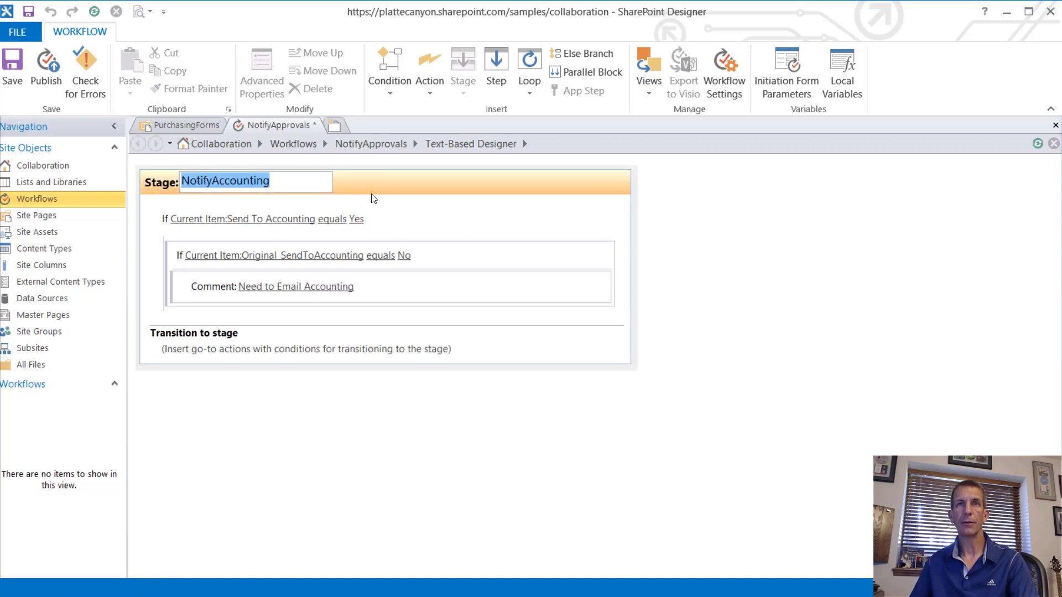
pyautogui.click(374, 198)
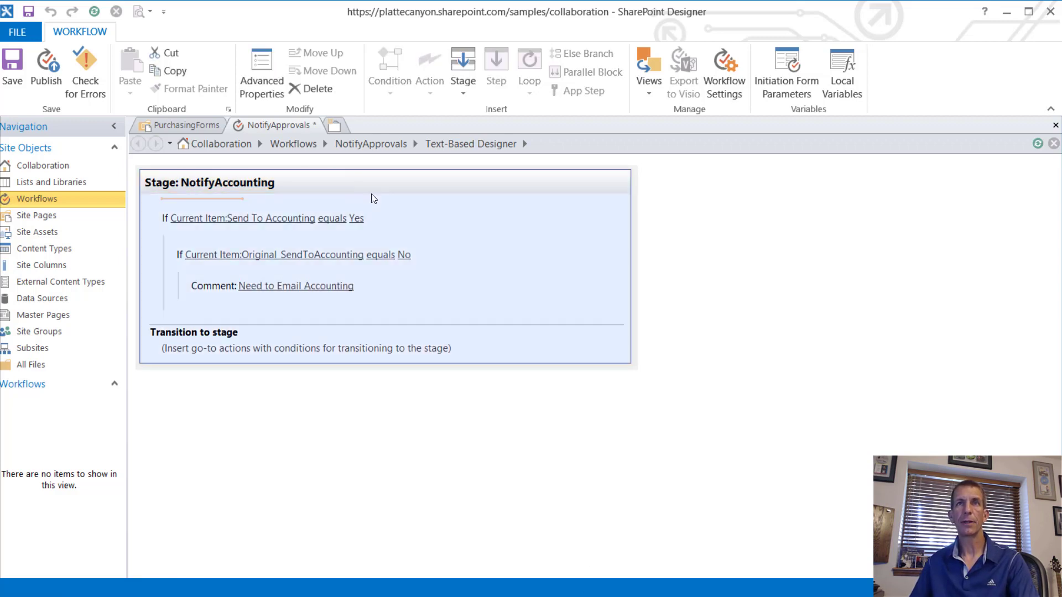
# Step: Add a new stage and move NotifyAccounting down below it
pyautogui.click(456, 66)
pyautogui.click(244, 382)
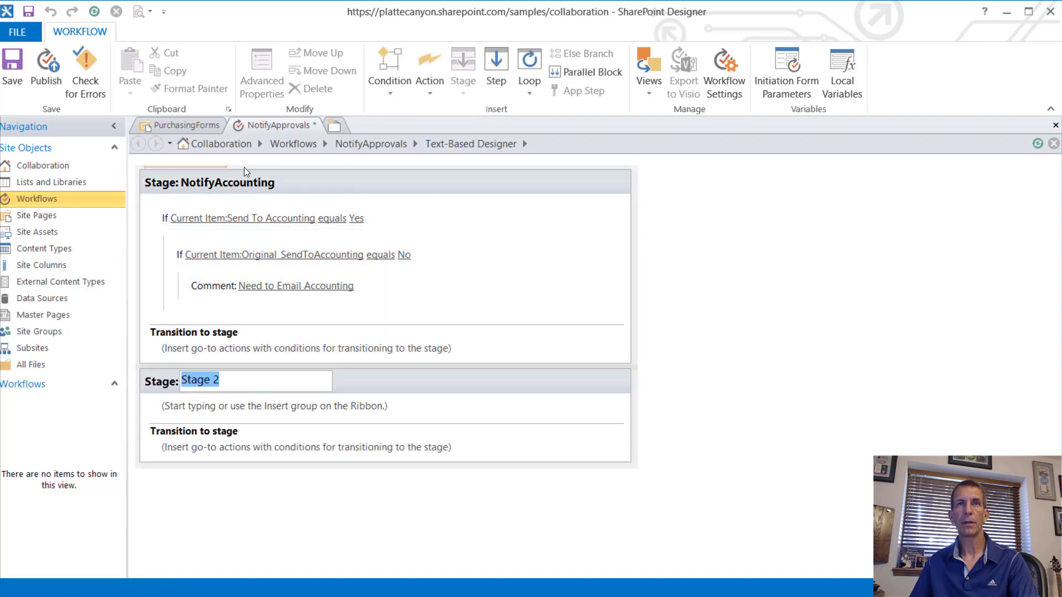
pyautogui.click(243, 168)
pyautogui.click(329, 185)
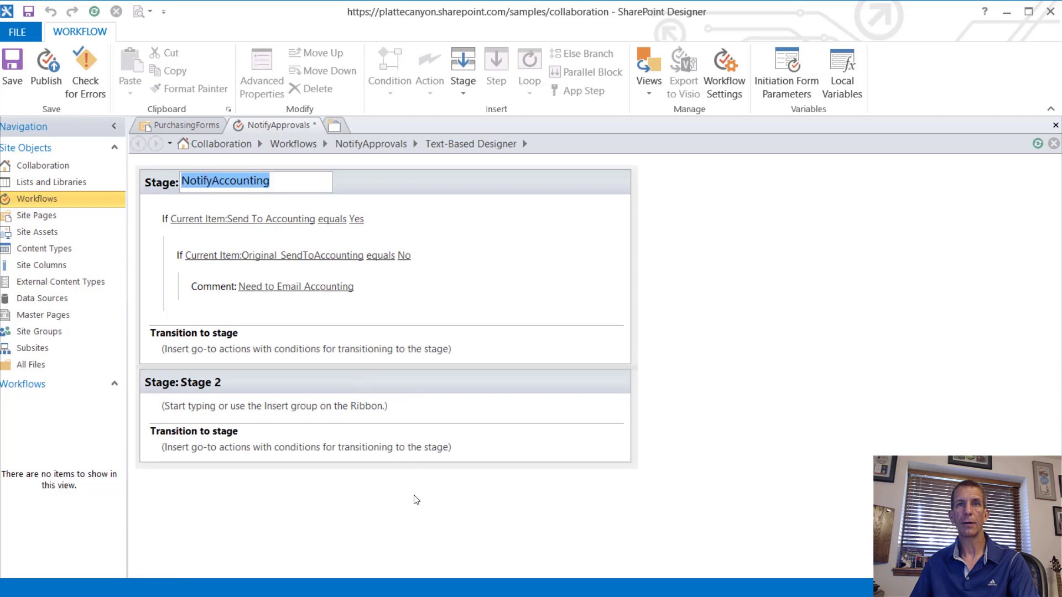
pyautogui.click(323, 375)
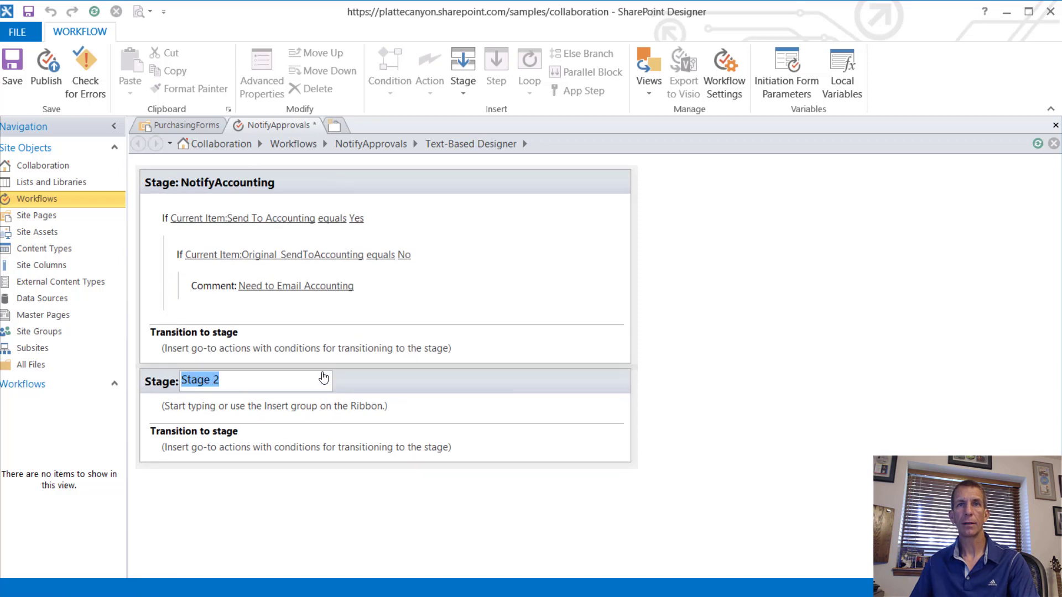
pyautogui.click(387, 371)
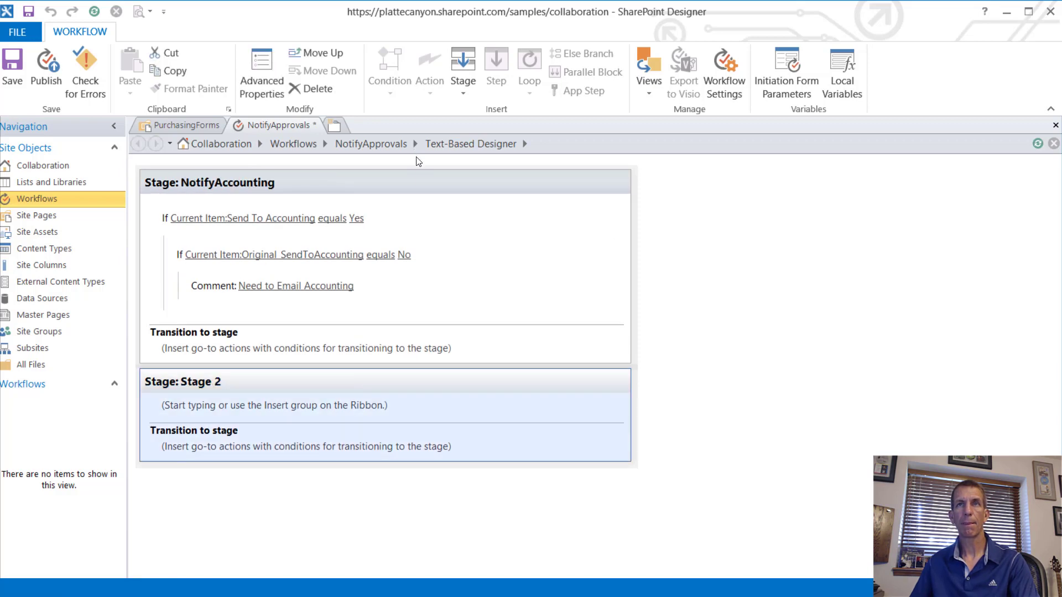
pyautogui.click(435, 204)
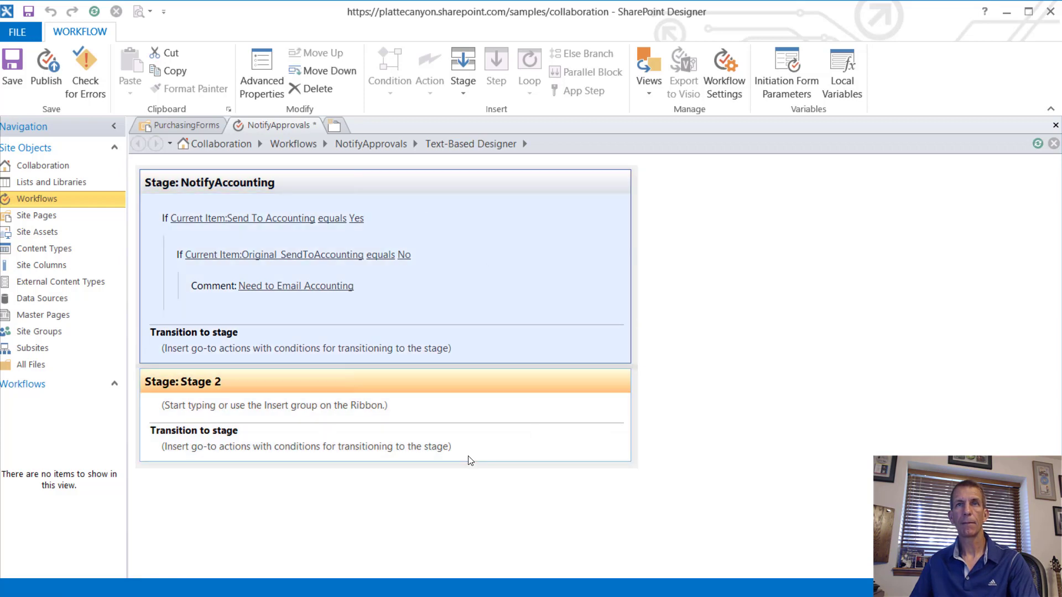
pyautogui.rightClick(507, 191)
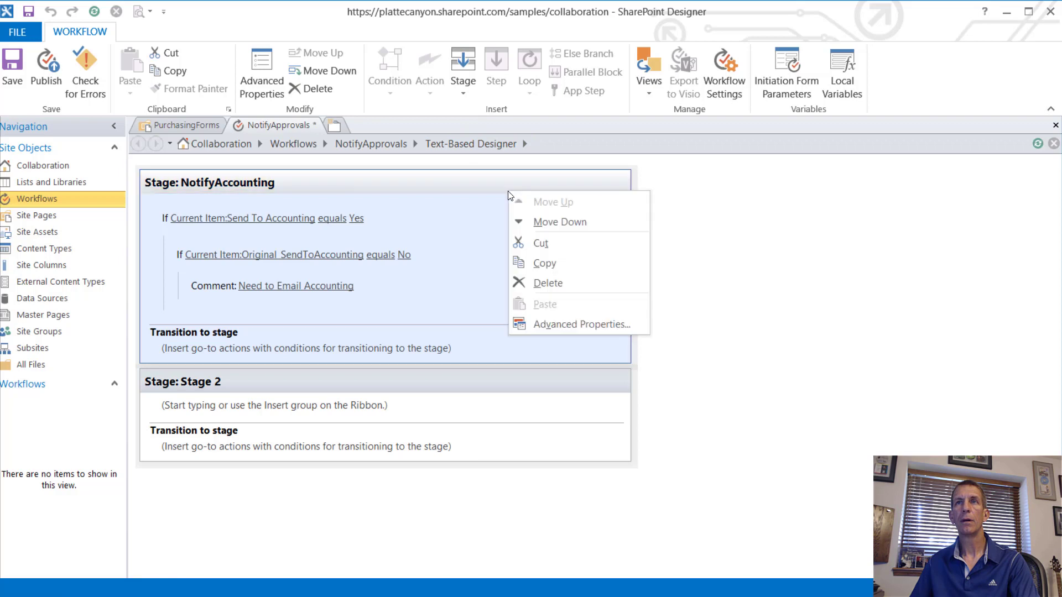
pyautogui.click(546, 221)
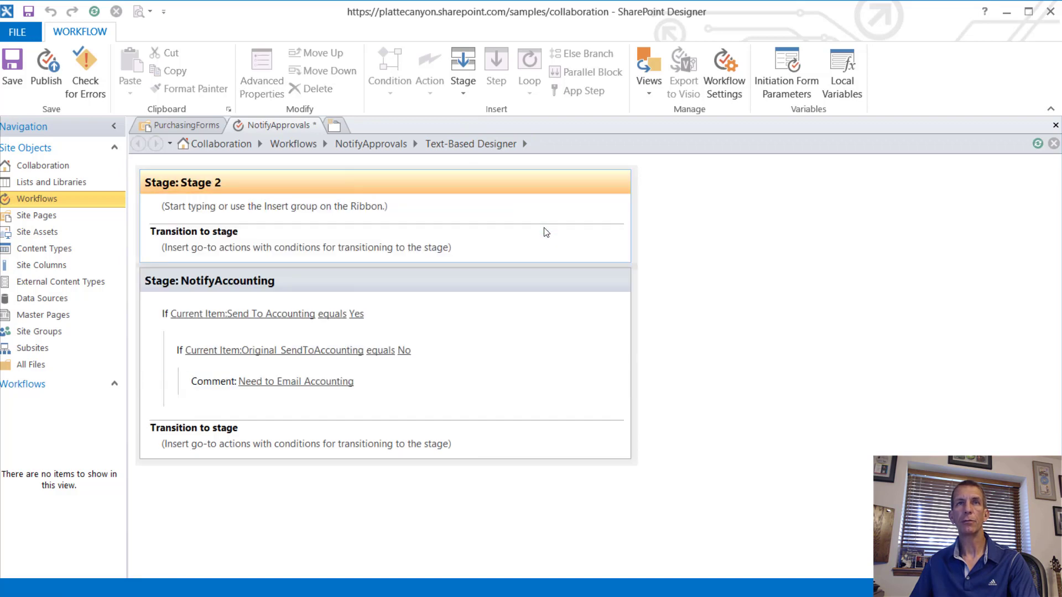
# Step: Rename the new Stage 2 to InitializeVariables
pyautogui.click(222, 179)
pyautogui.write('InitializeVar')
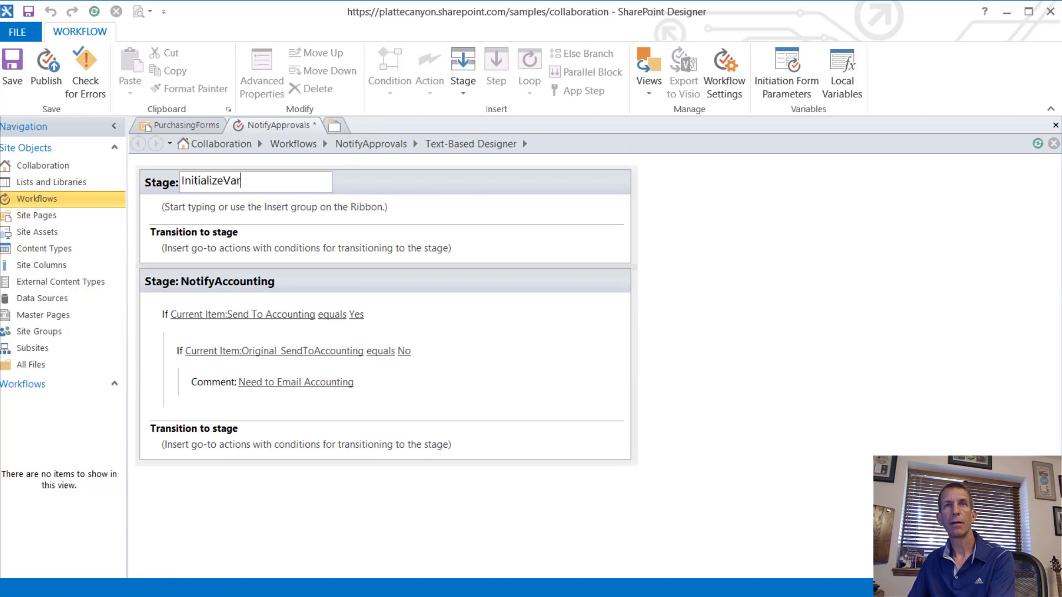
pyautogui.write('iables')
pyautogui.press('Return')
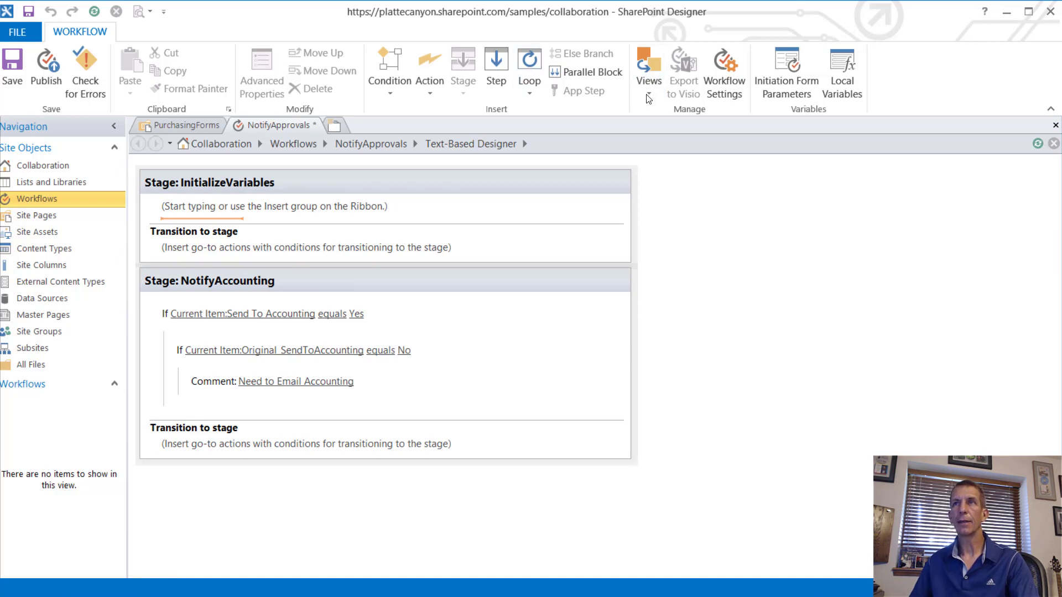
# Step: Add a local variable named emailAccounting with type Boolean
pyautogui.click(848, 80)
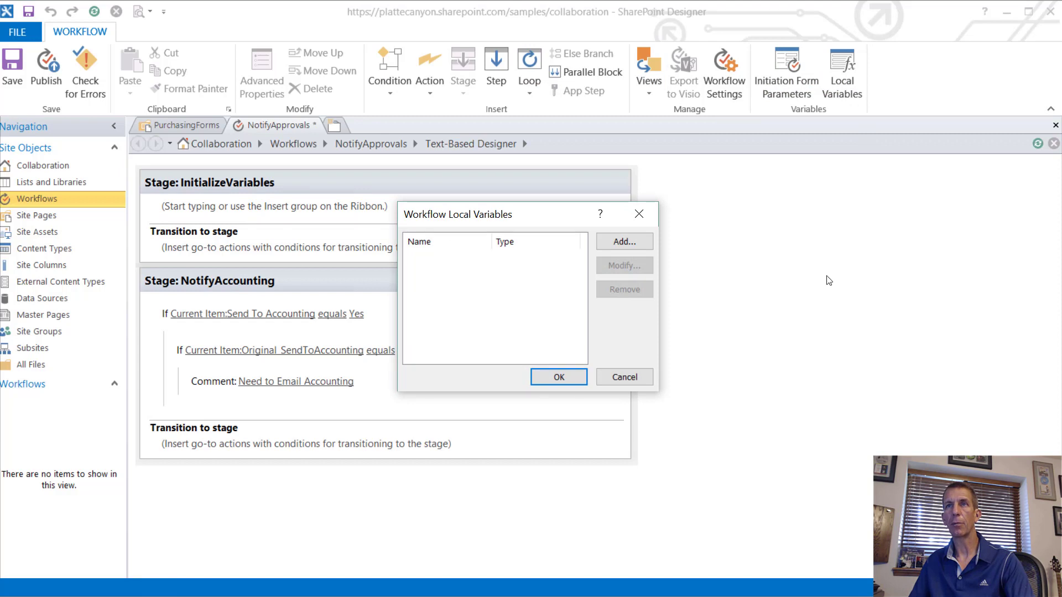
pyautogui.click(625, 243)
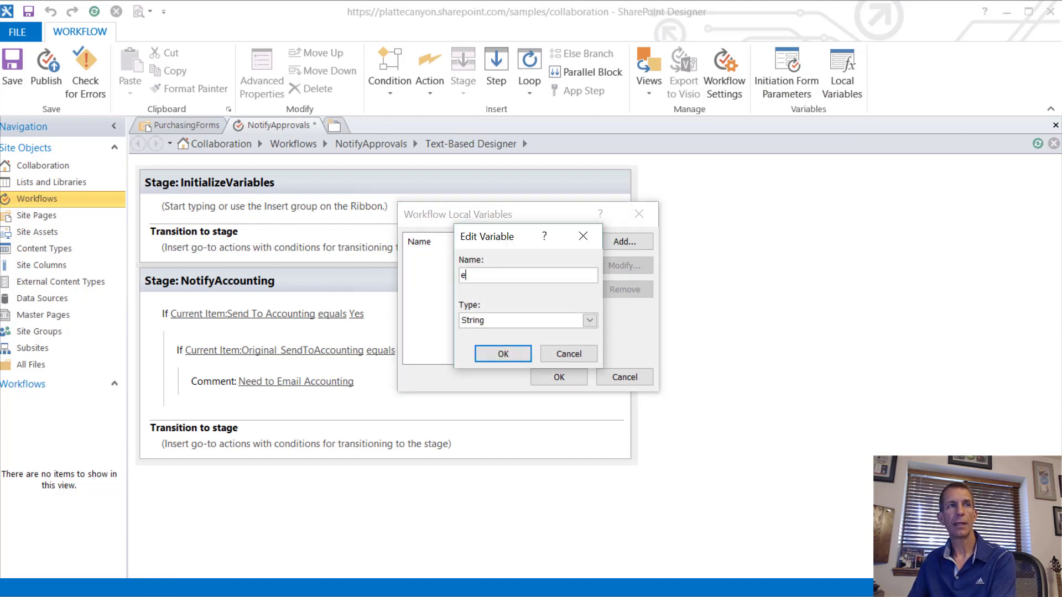
pyautogui.write('emailAccounti')
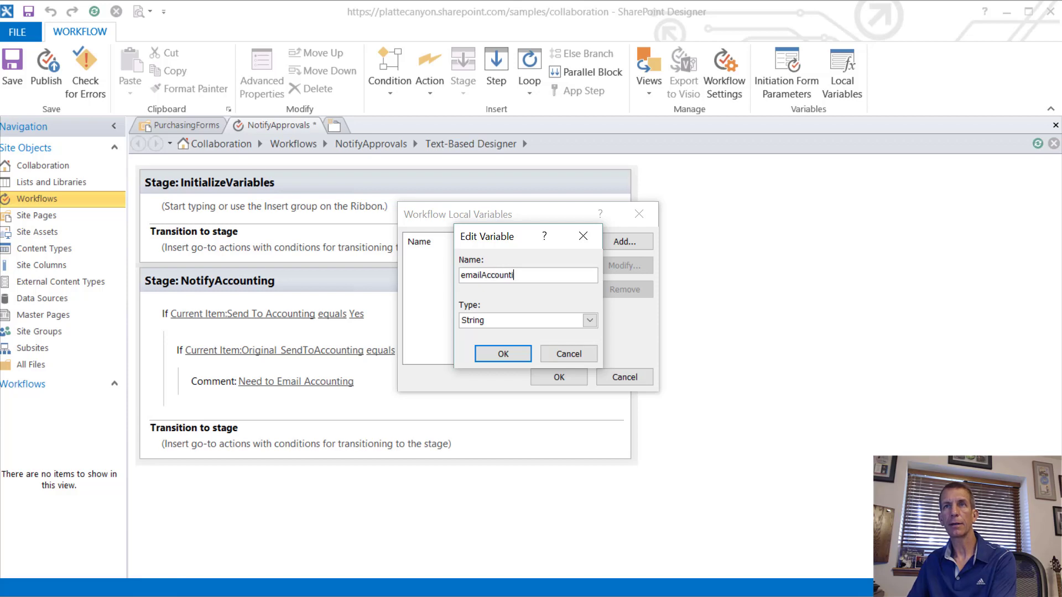
pyautogui.write('ng')
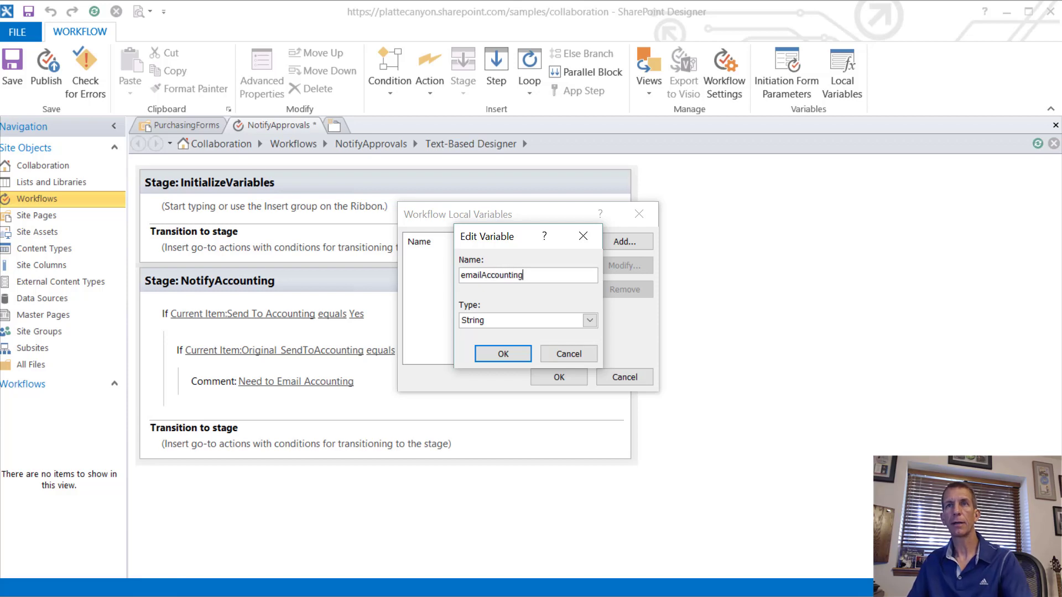
pyautogui.click(550, 318)
pyautogui.click(522, 327)
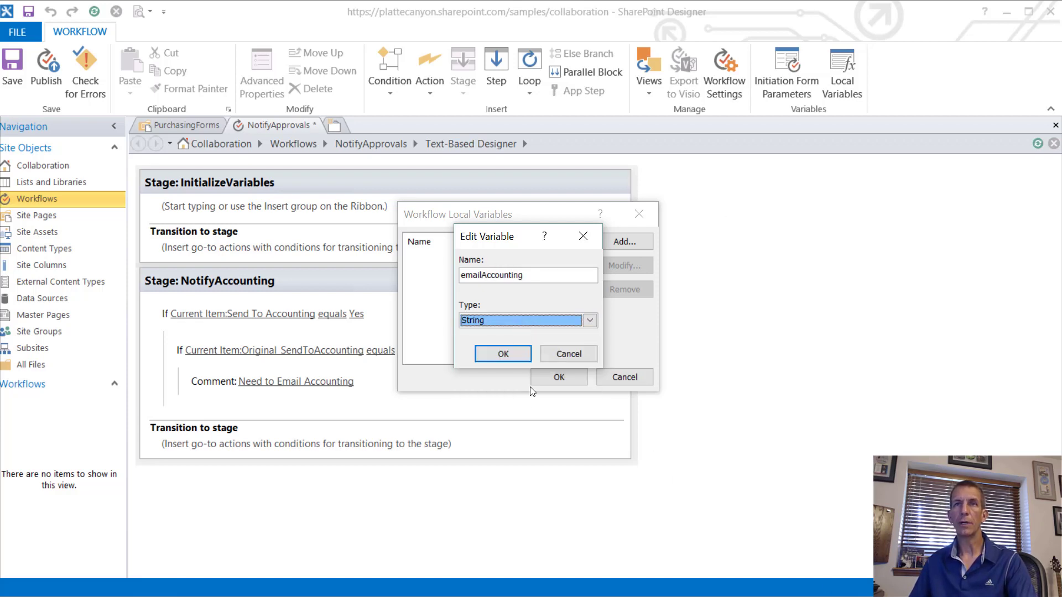
pyautogui.click(515, 326)
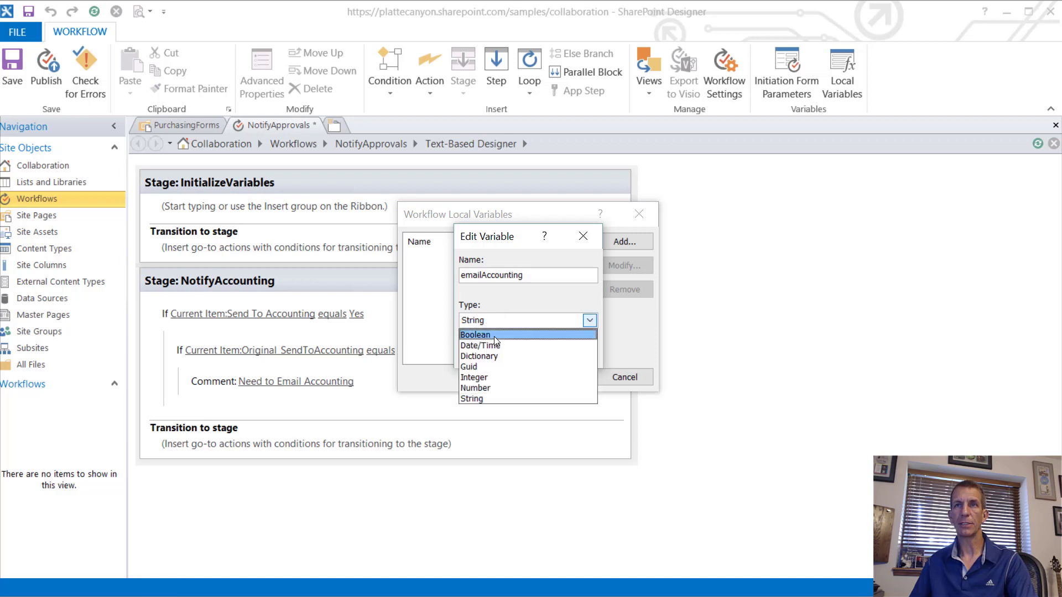
pyautogui.click(493, 335)
pyautogui.click(513, 353)
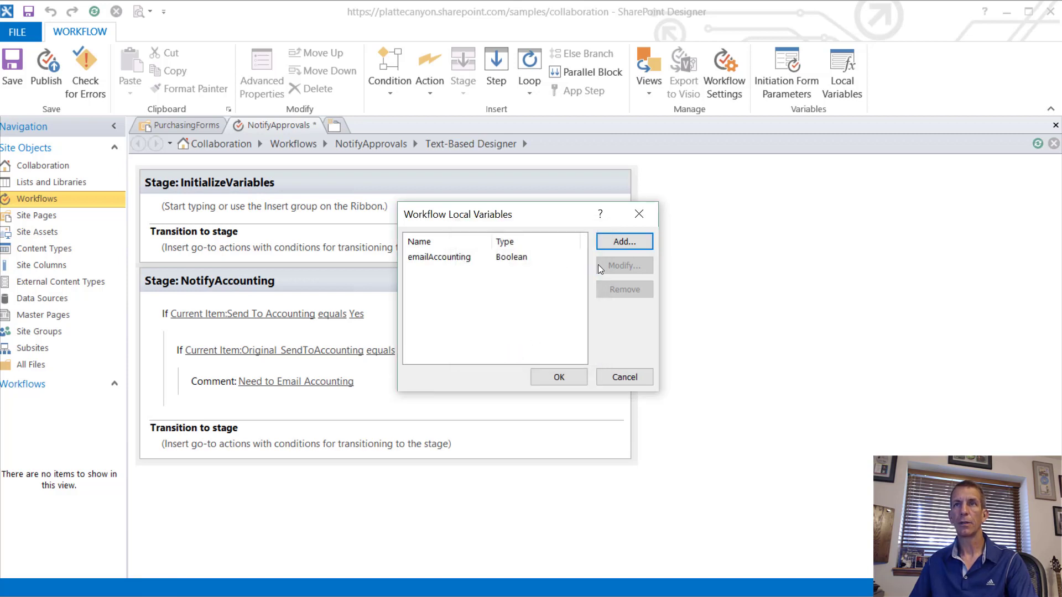
pyautogui.click(558, 377)
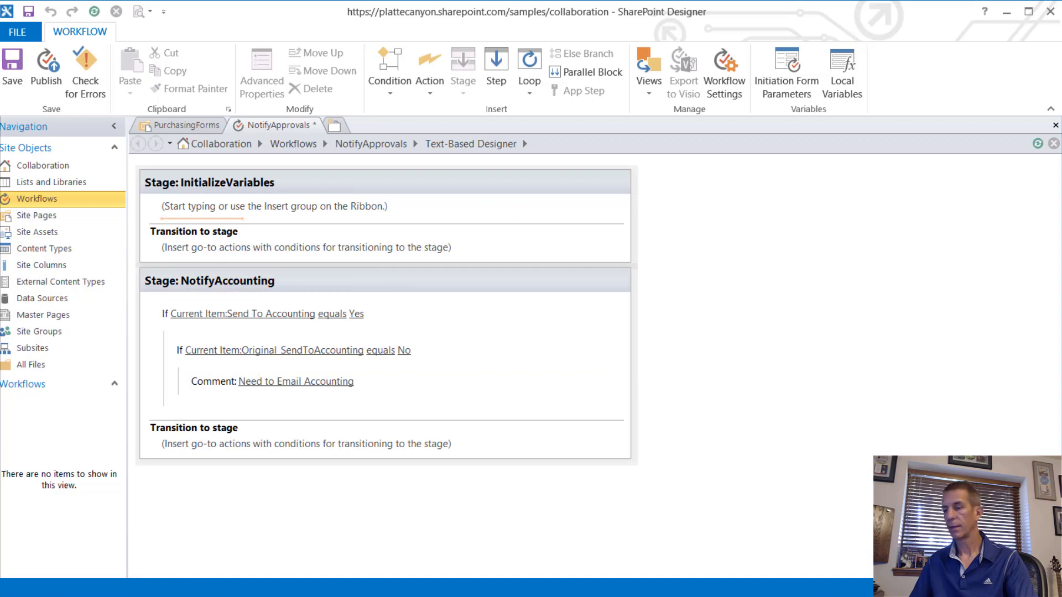
# Step: In InitializeVariables, add a Set Workflow Variable action setting emailAccounting to No
pyautogui.write('Dr')
pyautogui.press('BackSpace')
pyautogui.press('BackSpace')
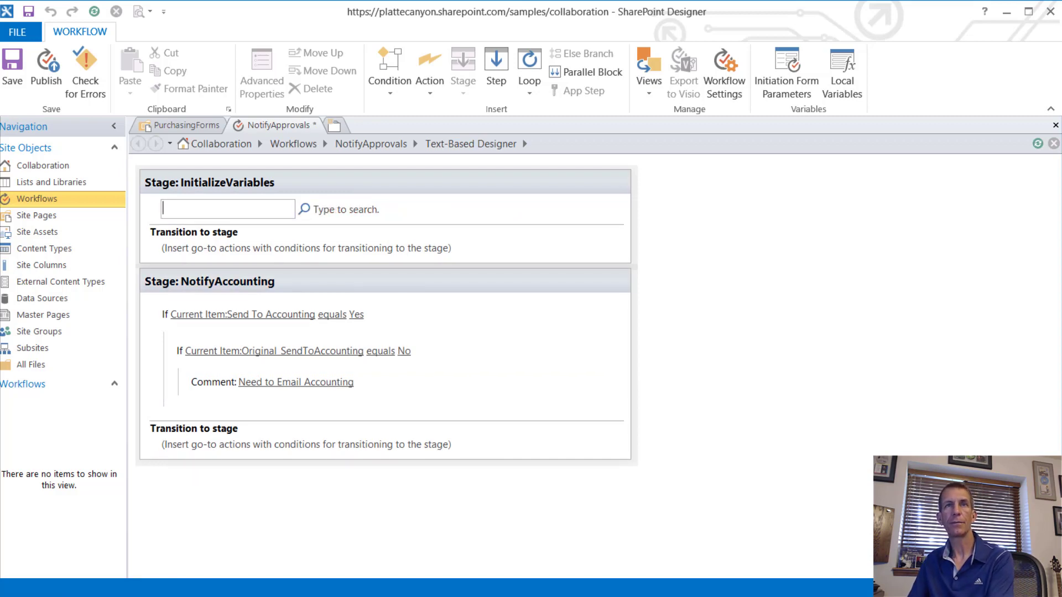
pyautogui.write('set')
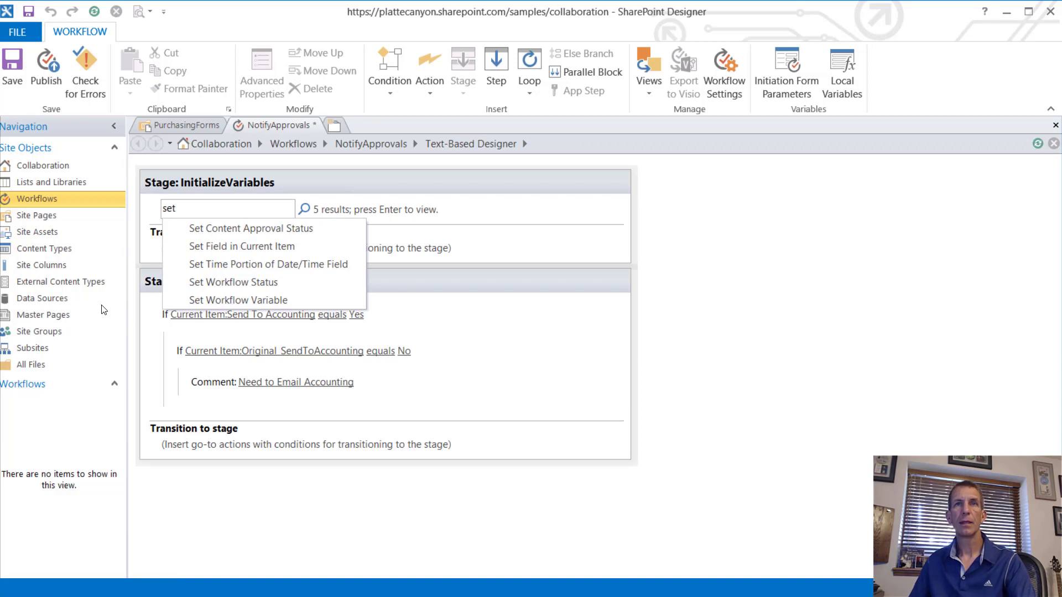
pyautogui.click(211, 298)
pyautogui.click(221, 212)
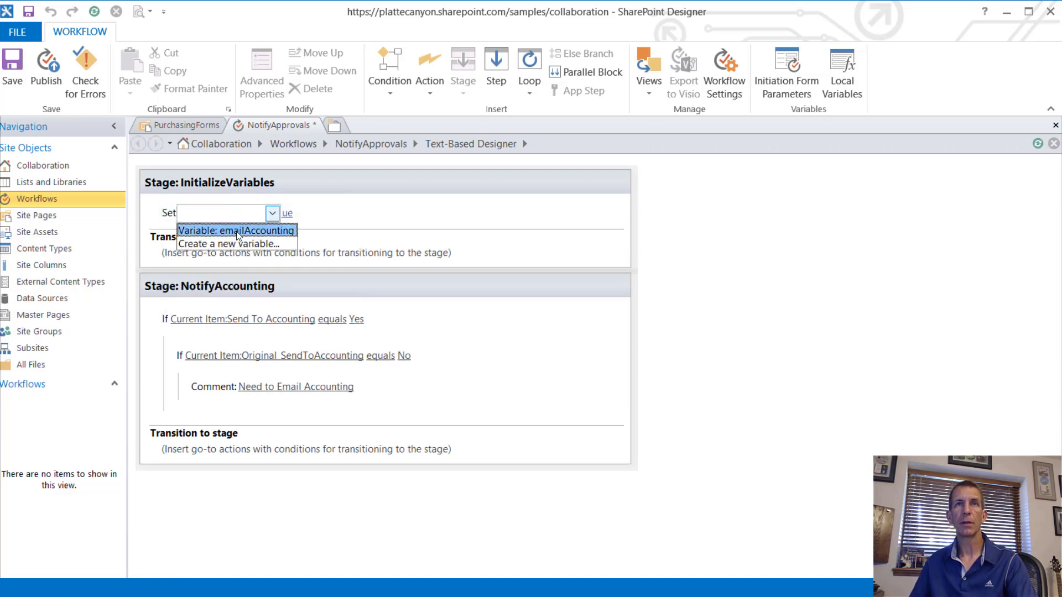
pyautogui.click(237, 231)
pyautogui.click(324, 213)
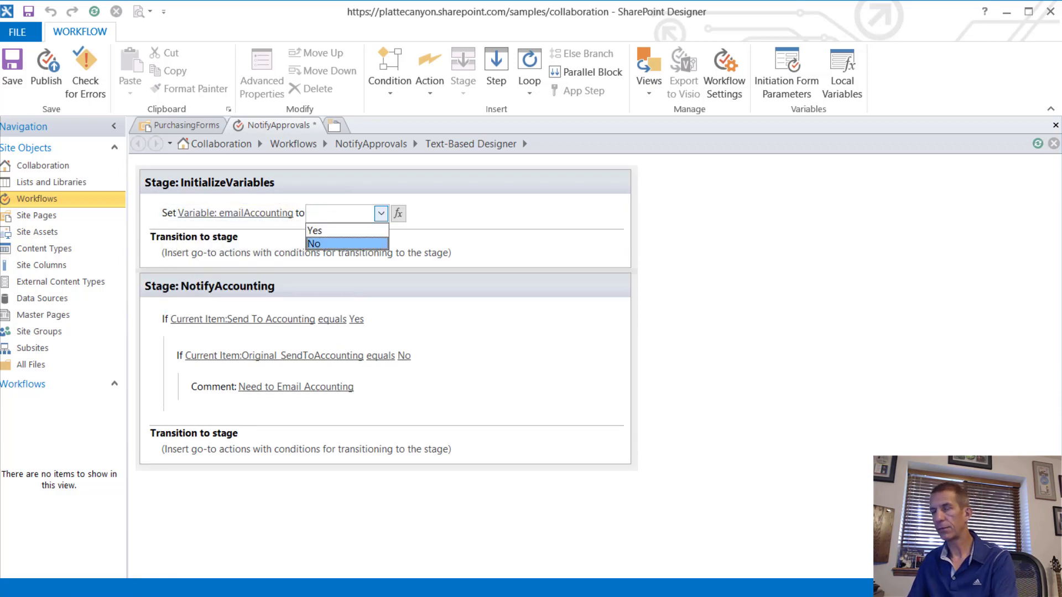
pyautogui.click(367, 244)
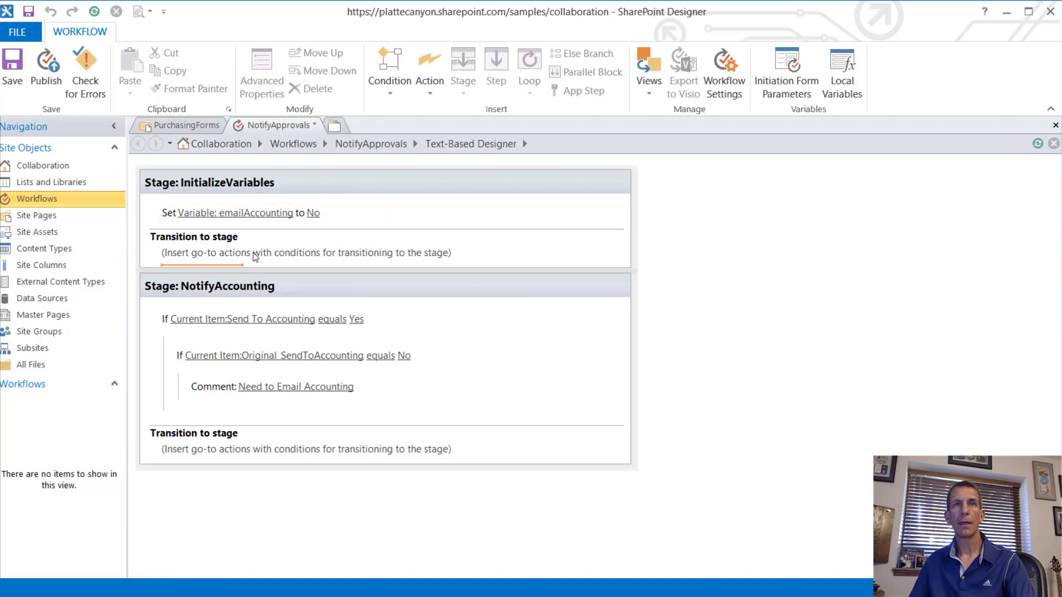
# Step: Add a transition that goes to the NotifyAccounting stage
pyautogui.click(254, 255)
pyautogui.write('Go')
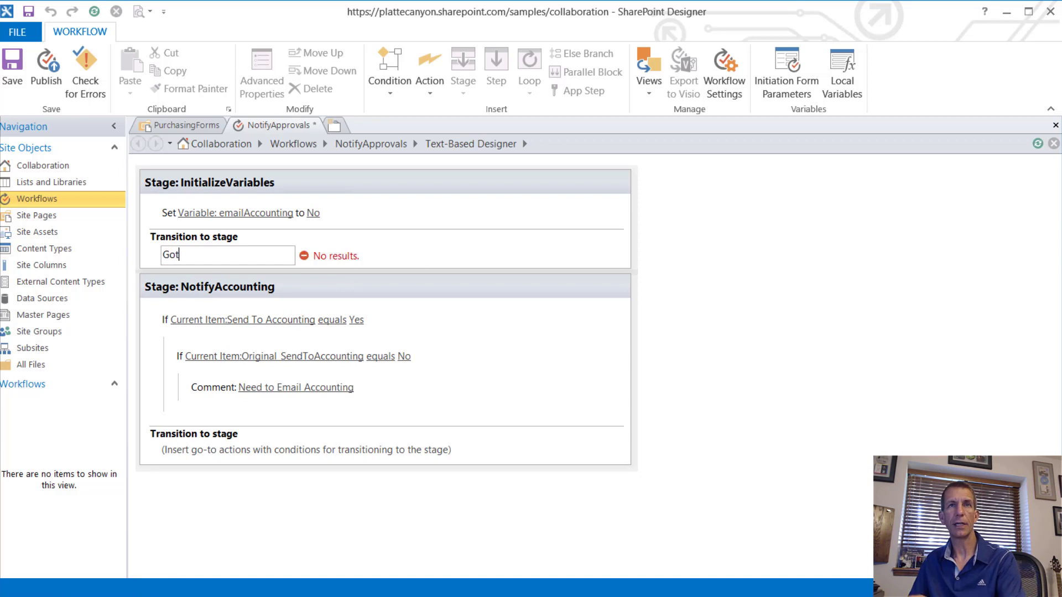
pyautogui.press('Return')
pyautogui.click(204, 261)
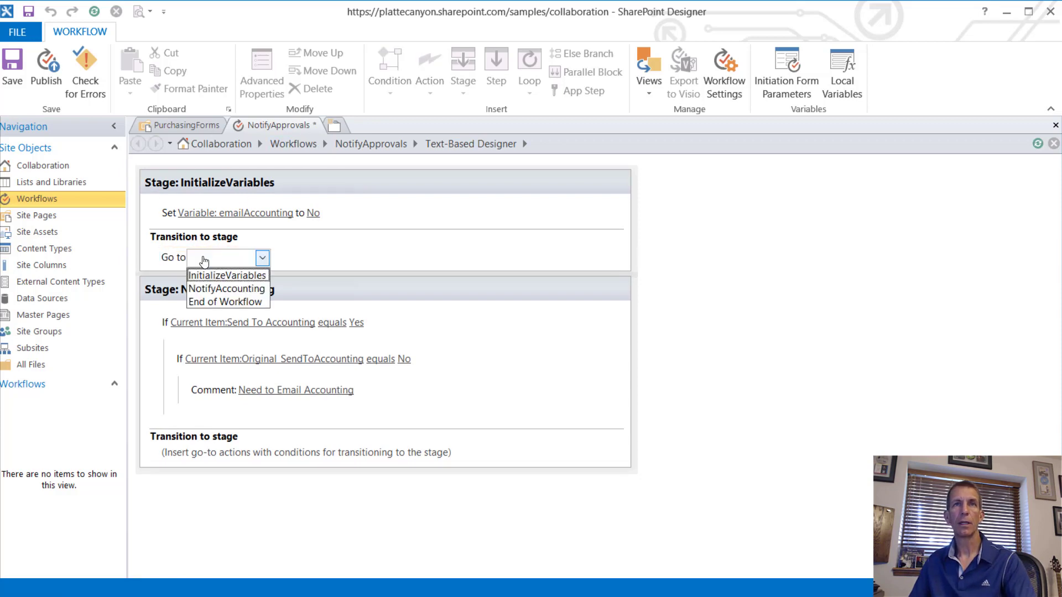
pyautogui.click(244, 290)
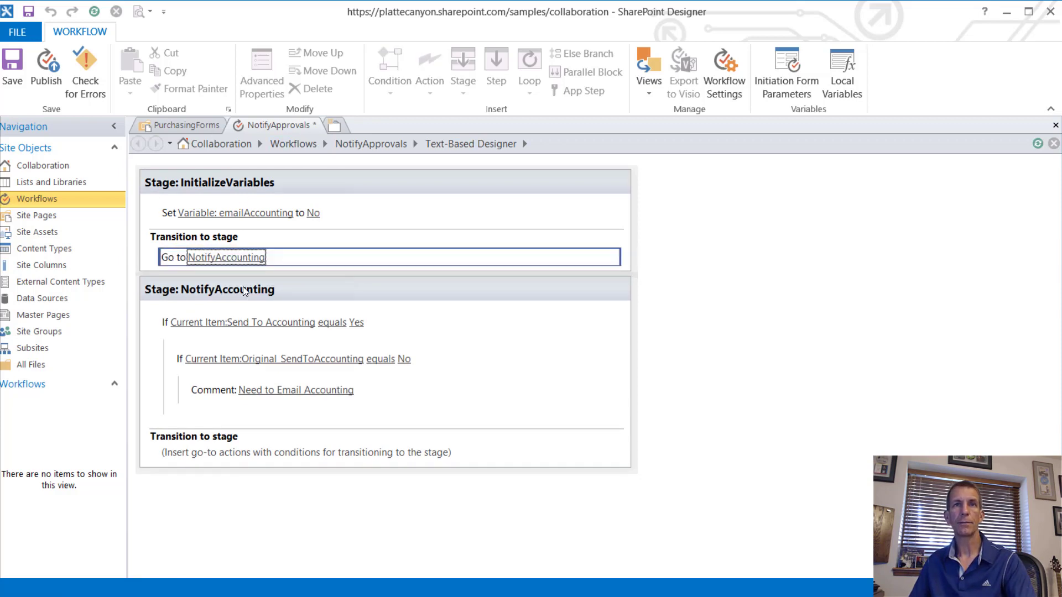
# Step: Below the comment, add a Set Workflow Variable action setting emailAccounting to Yes
pyautogui.click(281, 398)
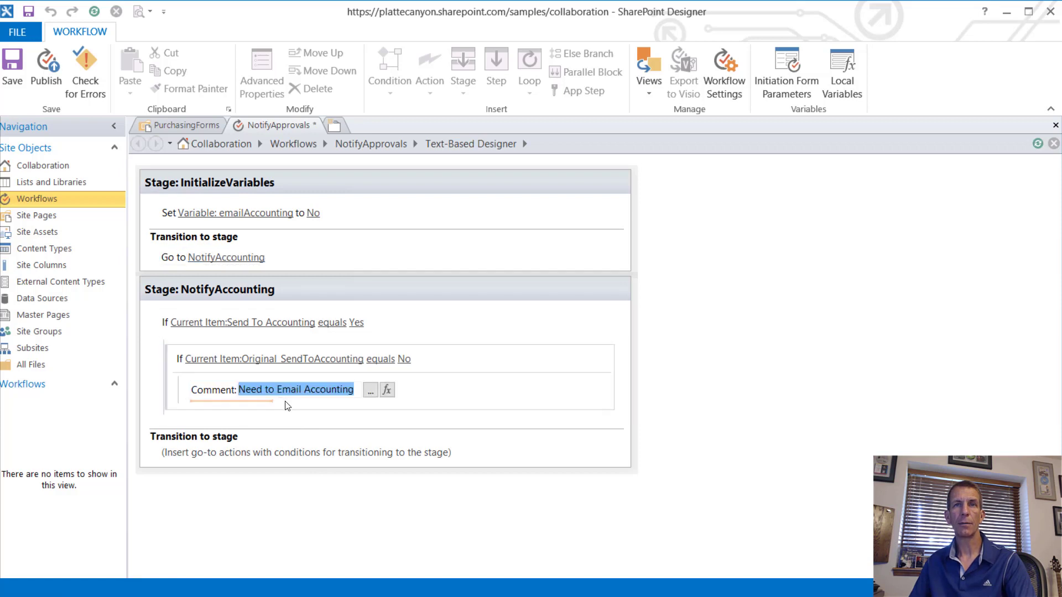
pyautogui.click(288, 407)
pyautogui.write('Se')
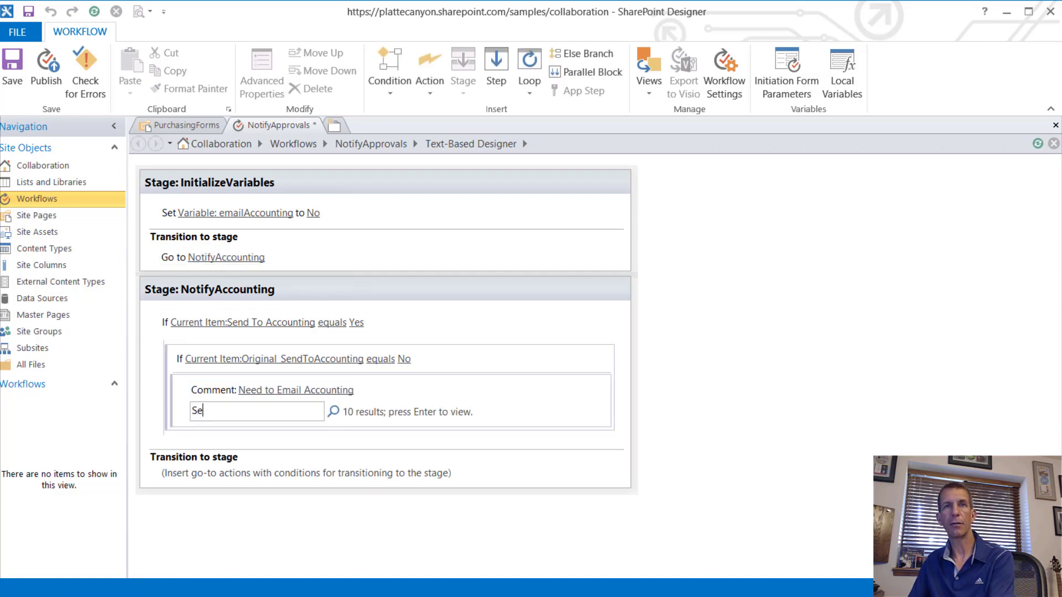
pyautogui.write('t')
pyautogui.press('Return')
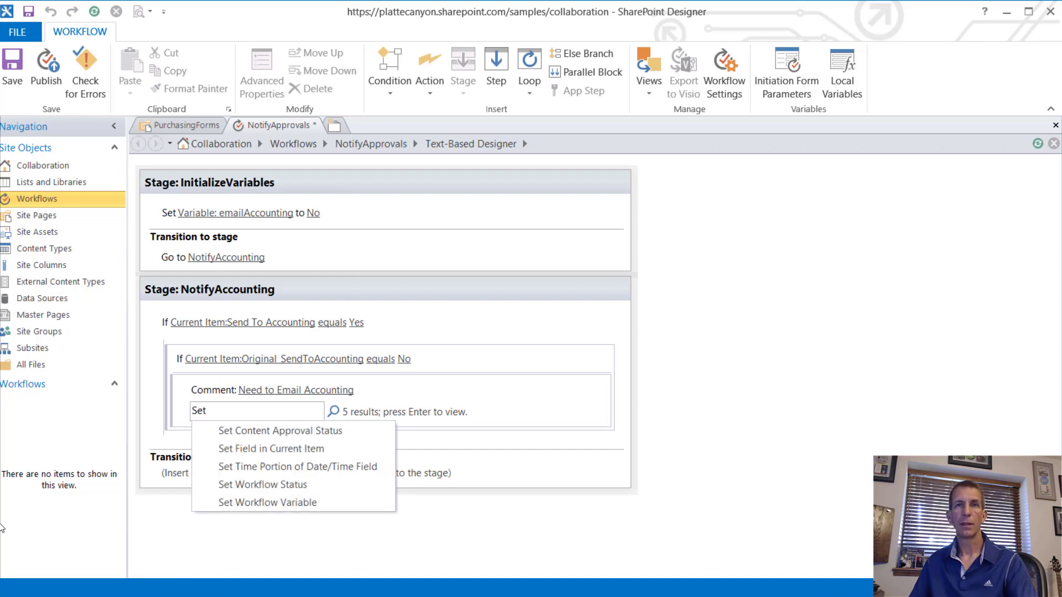
pyautogui.click(296, 503)
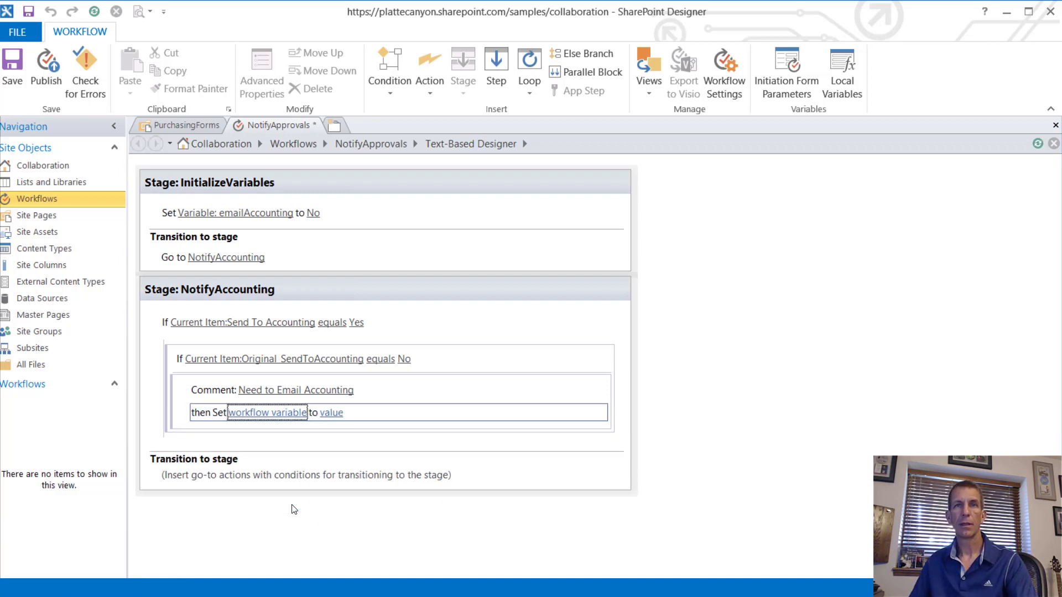
pyautogui.click(279, 413)
pyautogui.click(284, 430)
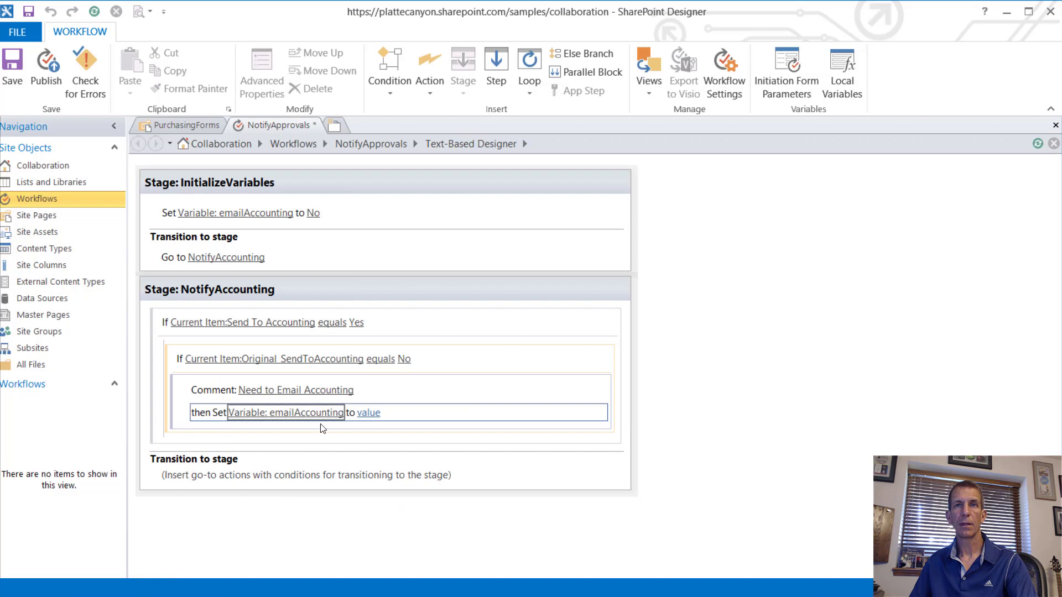
pyautogui.click(370, 413)
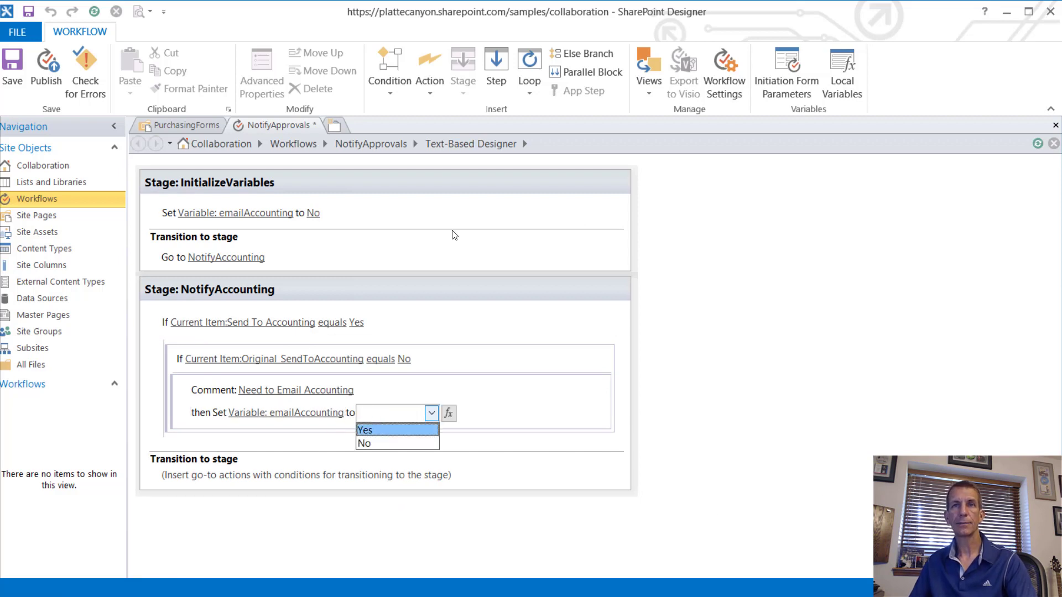
pyautogui.click(379, 429)
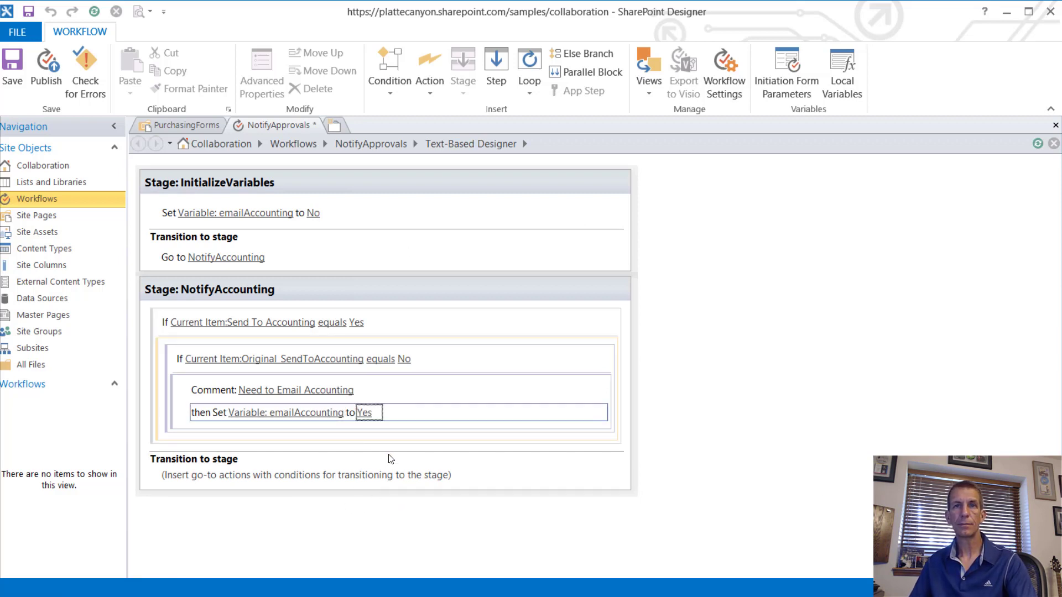
pyautogui.click(258, 490)
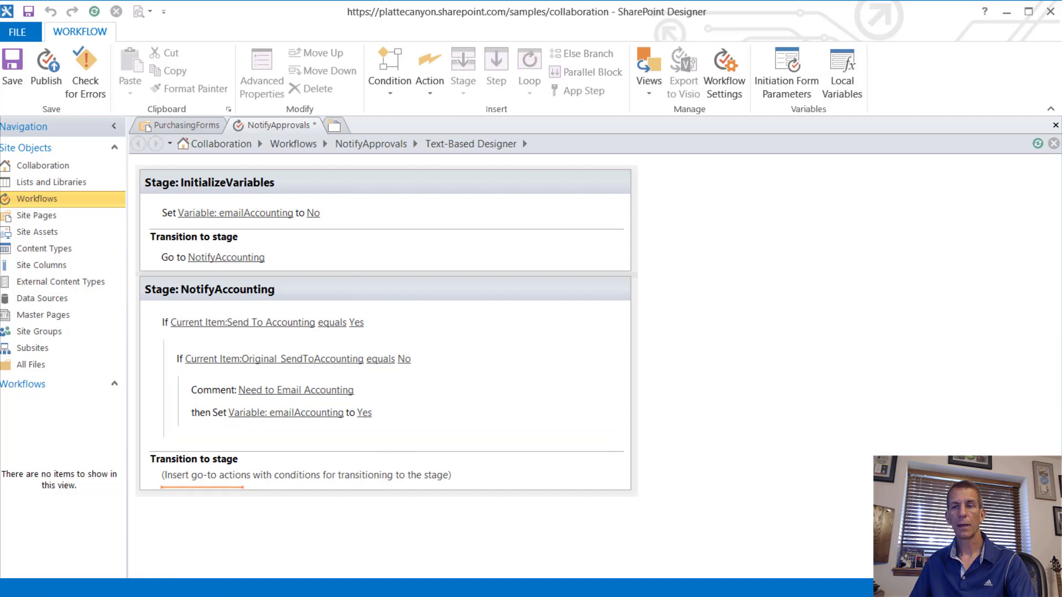
pyautogui.write('if')
pyautogui.press('Return')
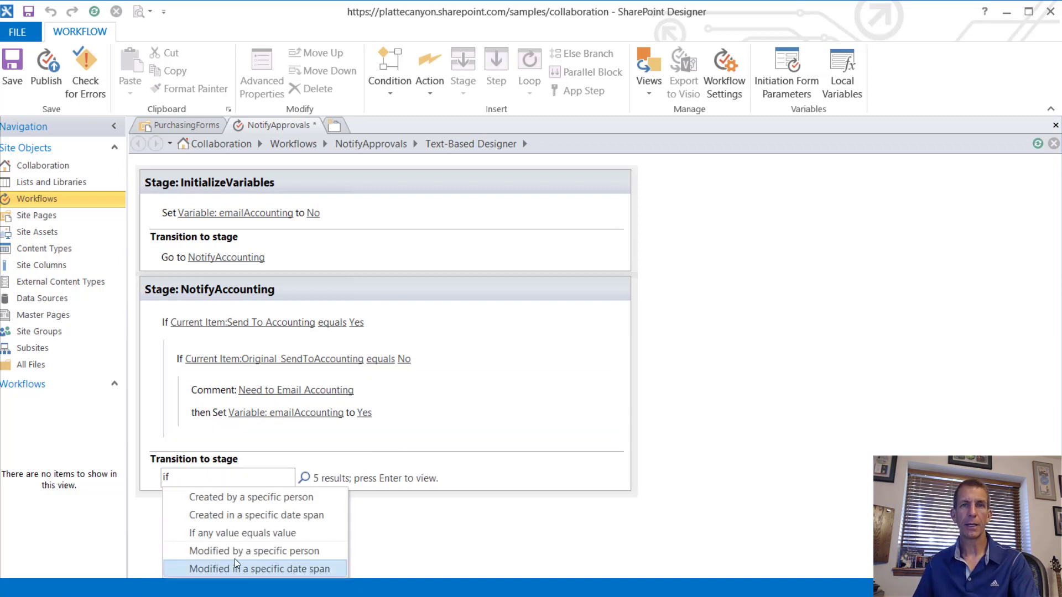
# Step: In NotifyAccounting's transition, add an If/Else testing Variable: emailAccounting equals Yes
pyautogui.click(247, 532)
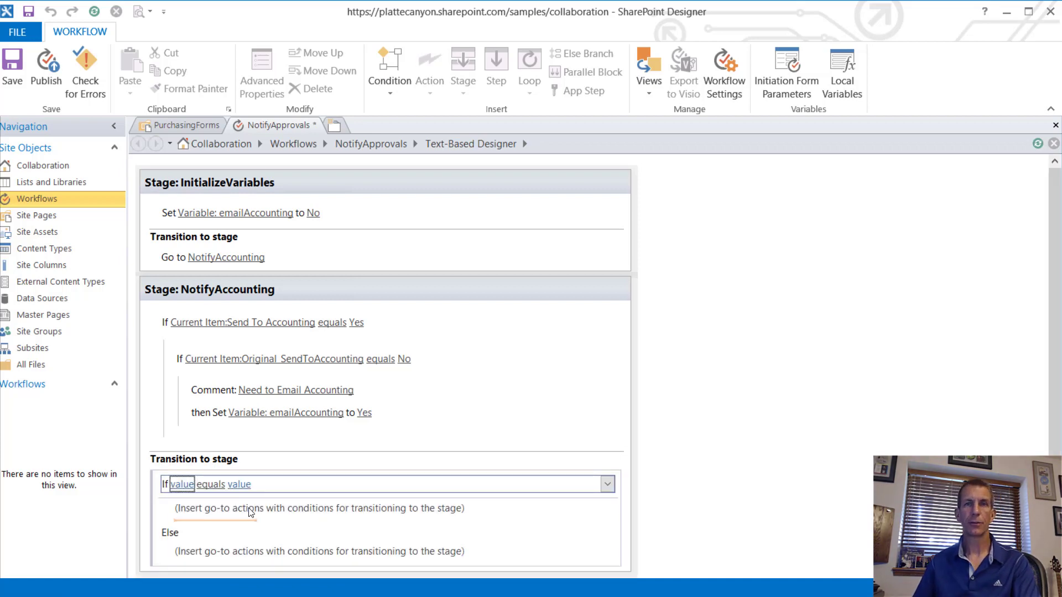
pyautogui.click(181, 484)
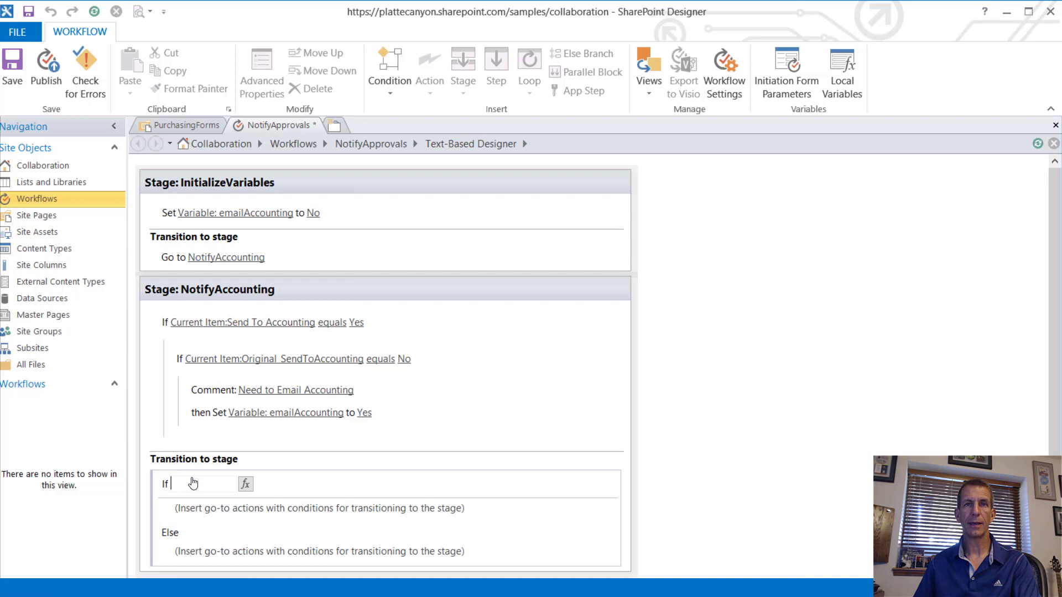
pyautogui.click(245, 485)
pyautogui.click(539, 294)
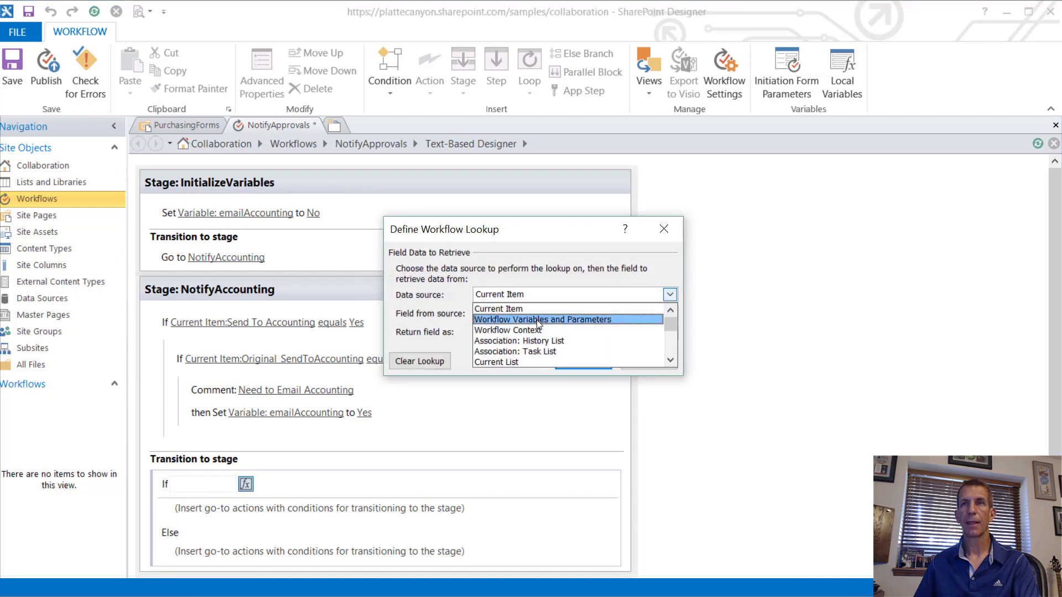
pyautogui.click(537, 320)
pyautogui.click(522, 313)
pyautogui.click(529, 328)
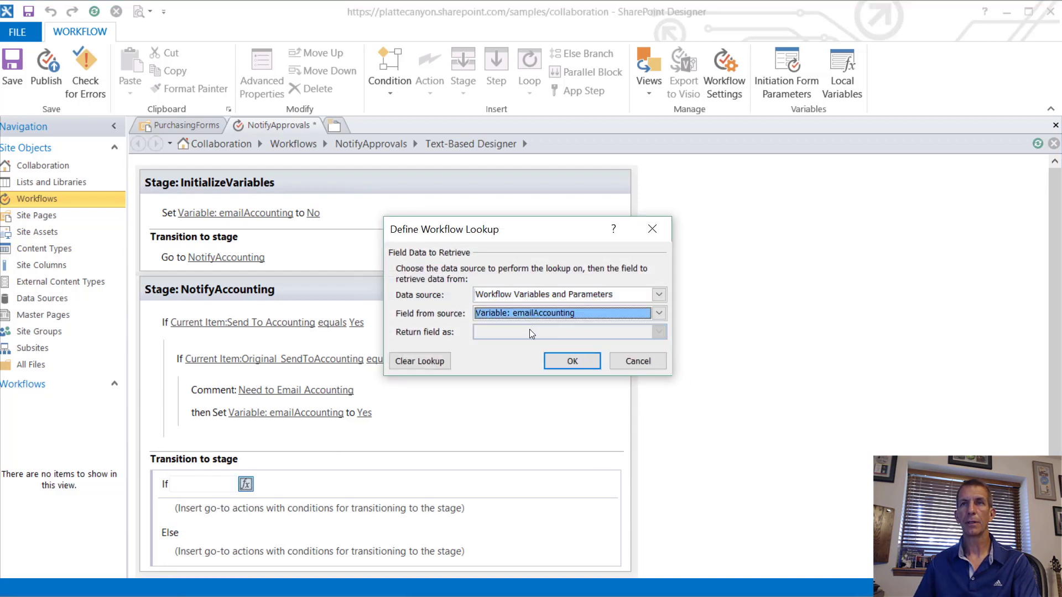
pyautogui.click(572, 361)
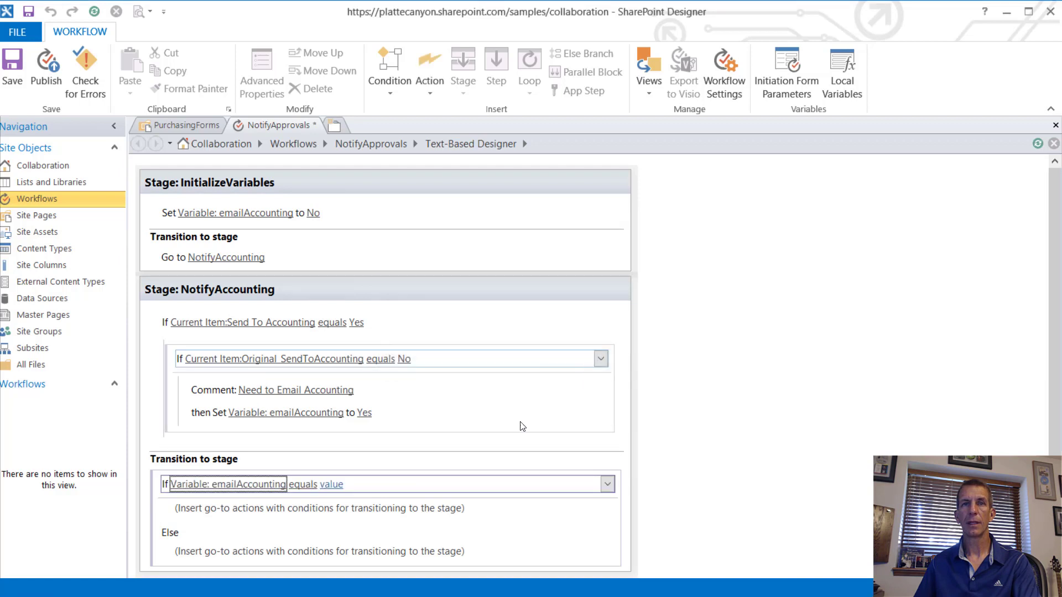
pyautogui.click(328, 486)
pyautogui.click(360, 498)
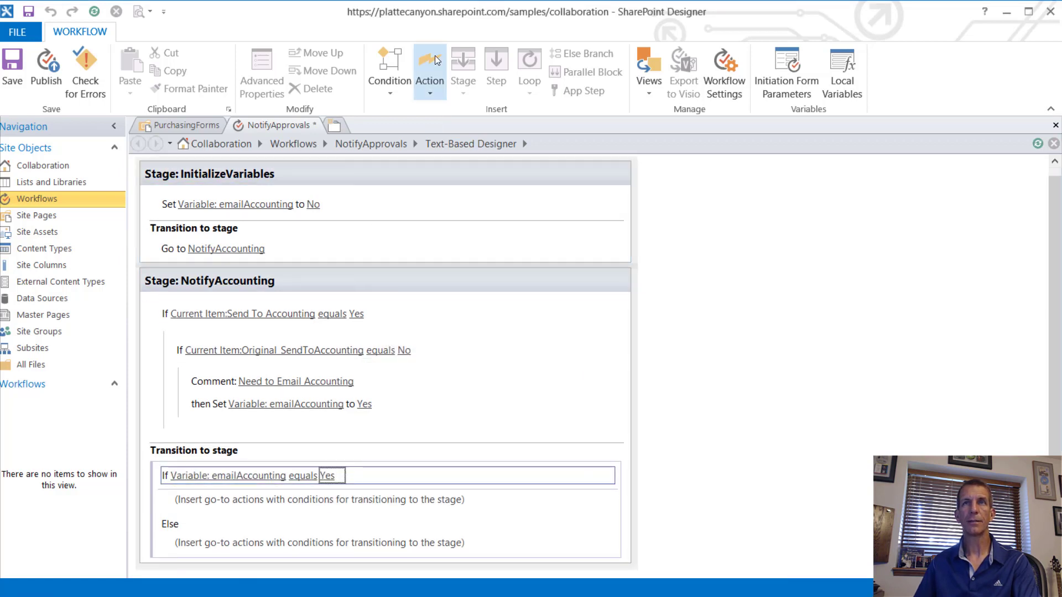
pyautogui.click(549, 287)
# Step: Add a new stage and name it EmailAccounting
pyautogui.click(465, 69)
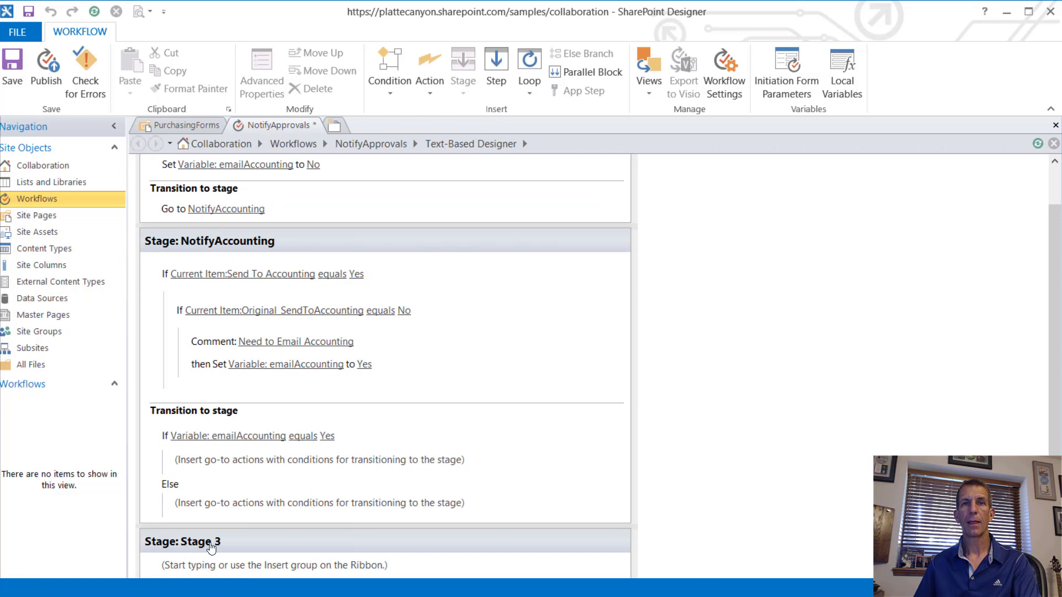
pyautogui.click(211, 543)
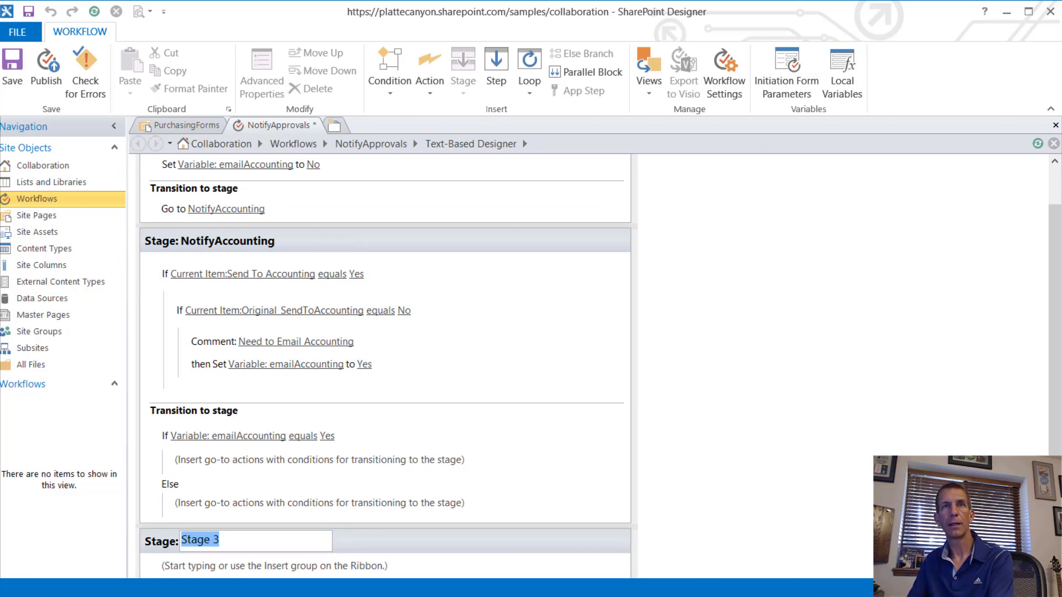
pyautogui.write('EmailAccou')
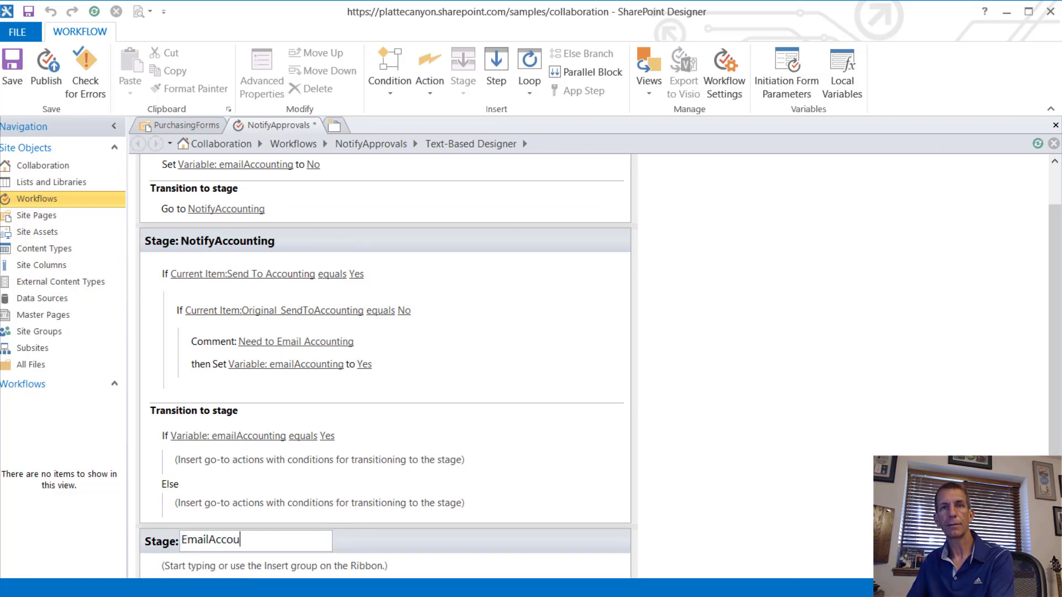
pyautogui.write('nting')
pyautogui.press('Return')
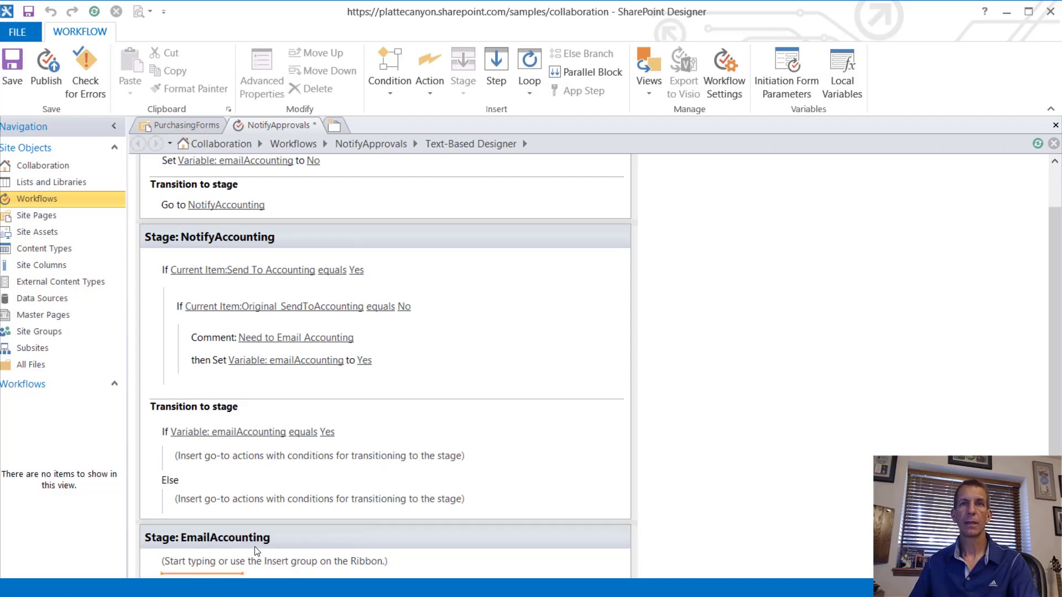
# Step: Under the If branch, go to the EmailAccounting stage
pyautogui.click(250, 474)
pyautogui.write('go')
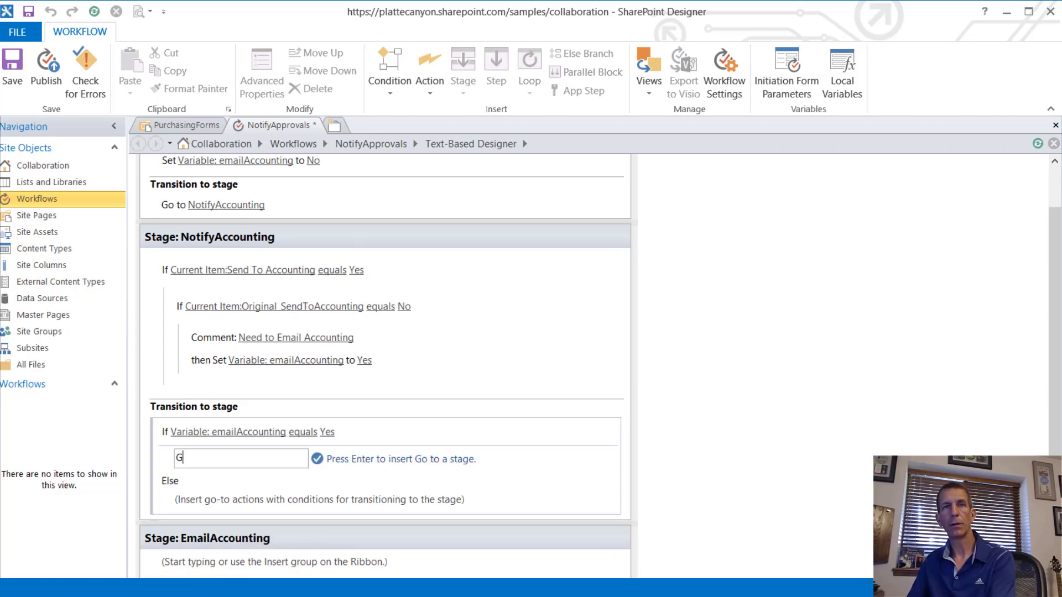
pyautogui.press('Return')
pyautogui.click(218, 460)
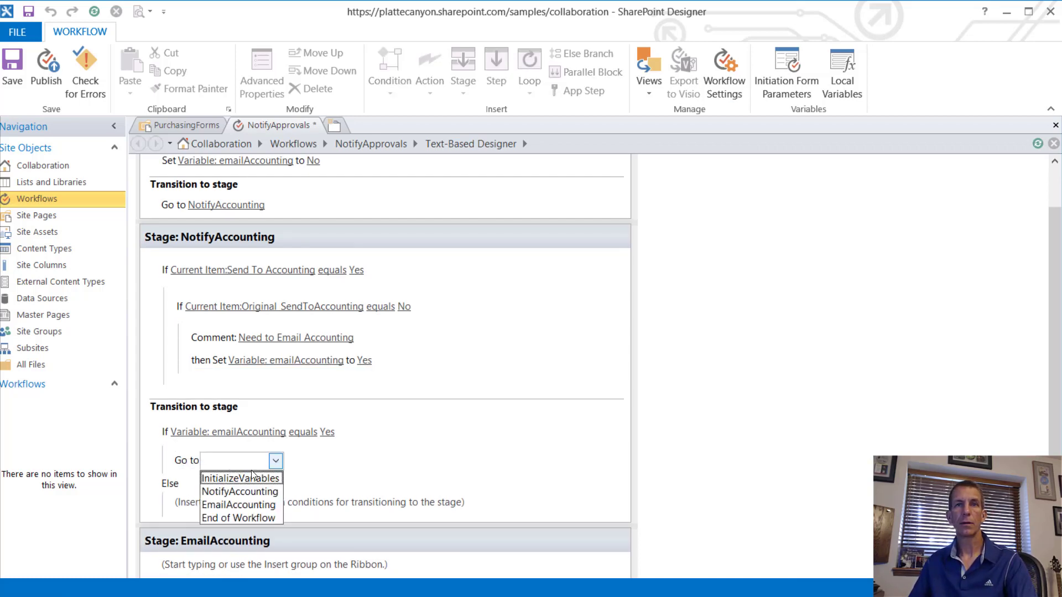
pyautogui.click(248, 506)
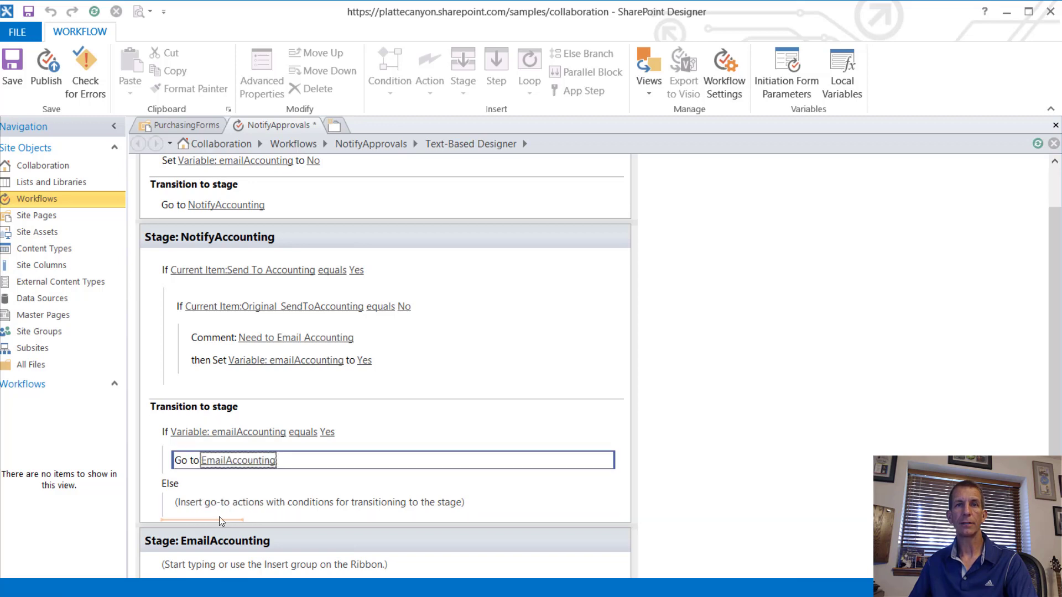
# Step: Under Else, go to End of Workflow
pyautogui.click(227, 505)
pyautogui.write('go')
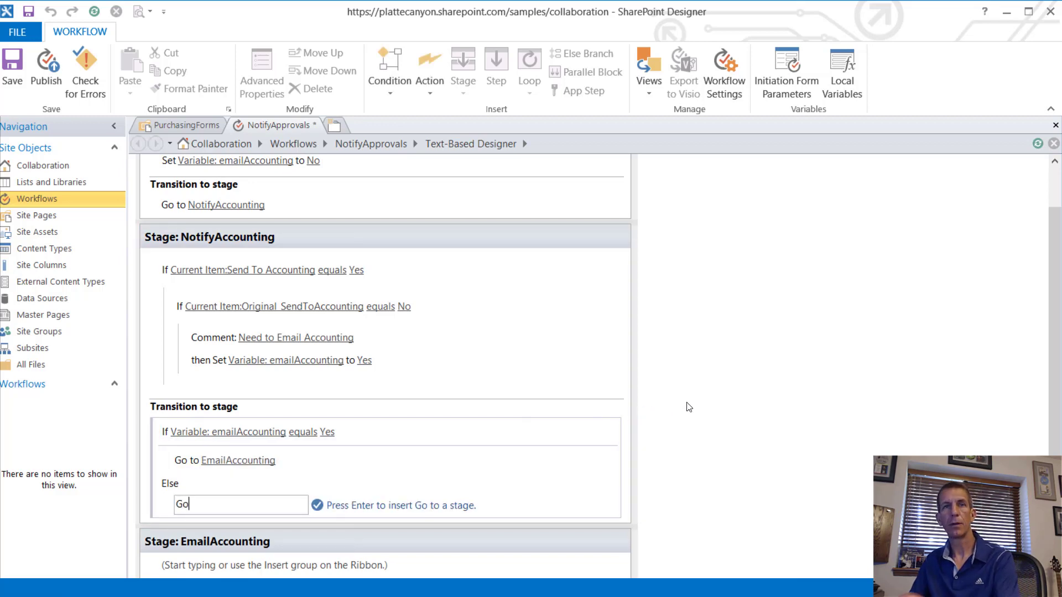
pyautogui.press('Return')
pyautogui.click(217, 507)
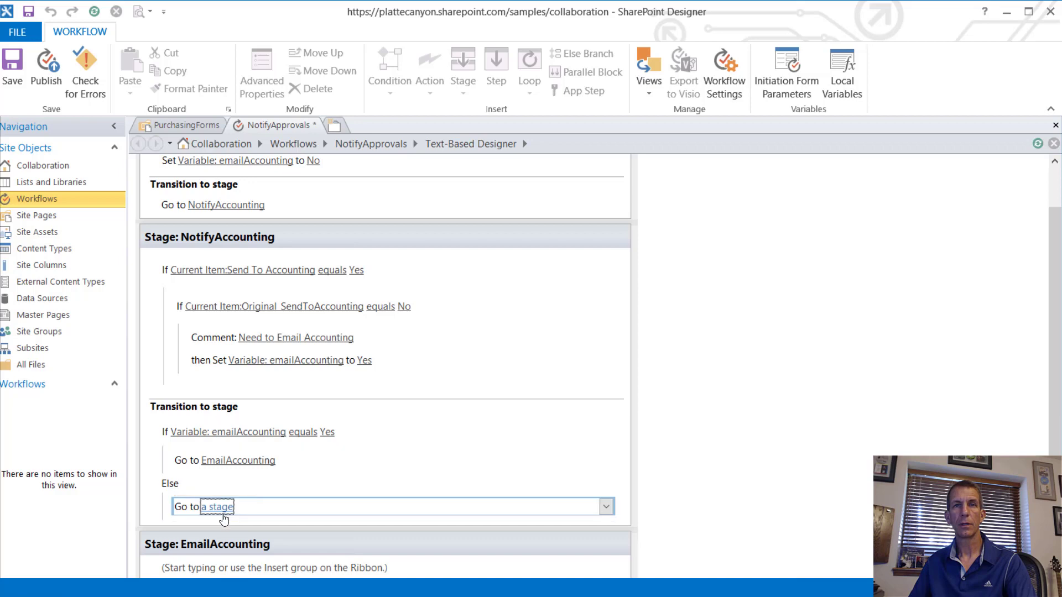
pyautogui.click(276, 507)
pyautogui.click(275, 574)
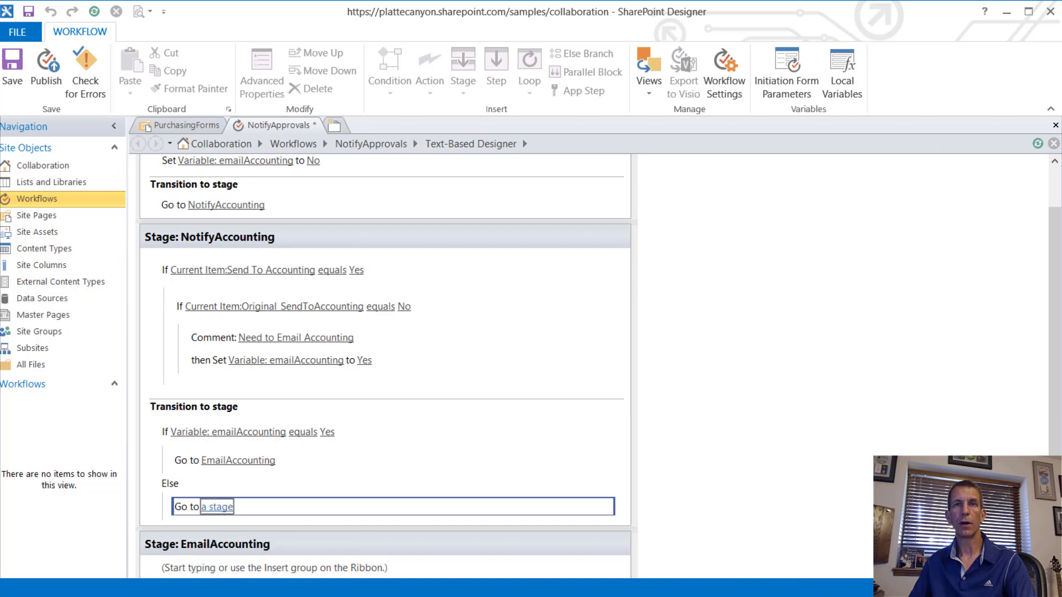
pyautogui.click(227, 506)
pyautogui.click(275, 507)
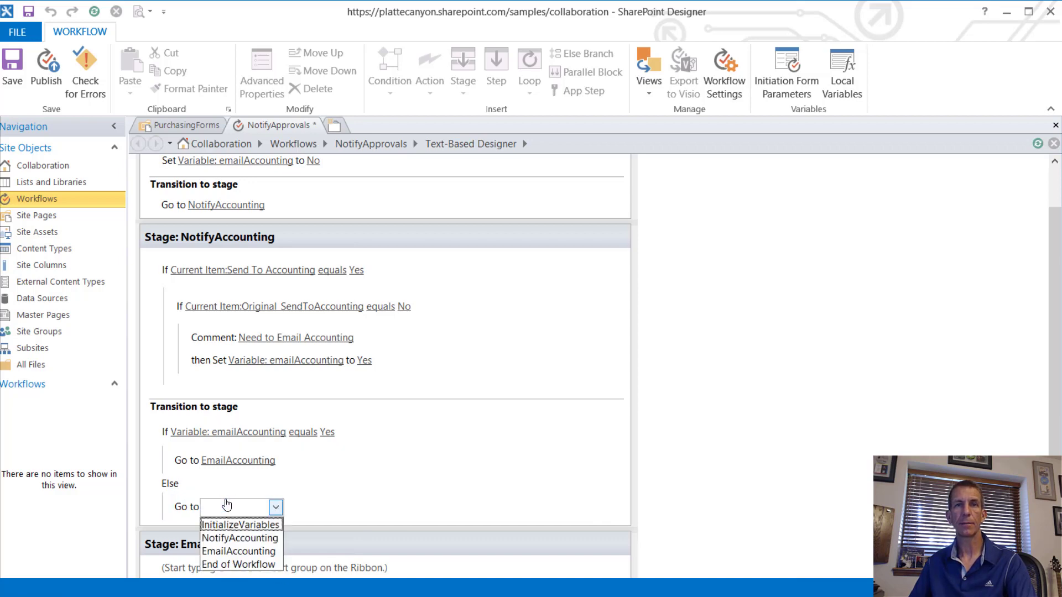
pyautogui.click(253, 565)
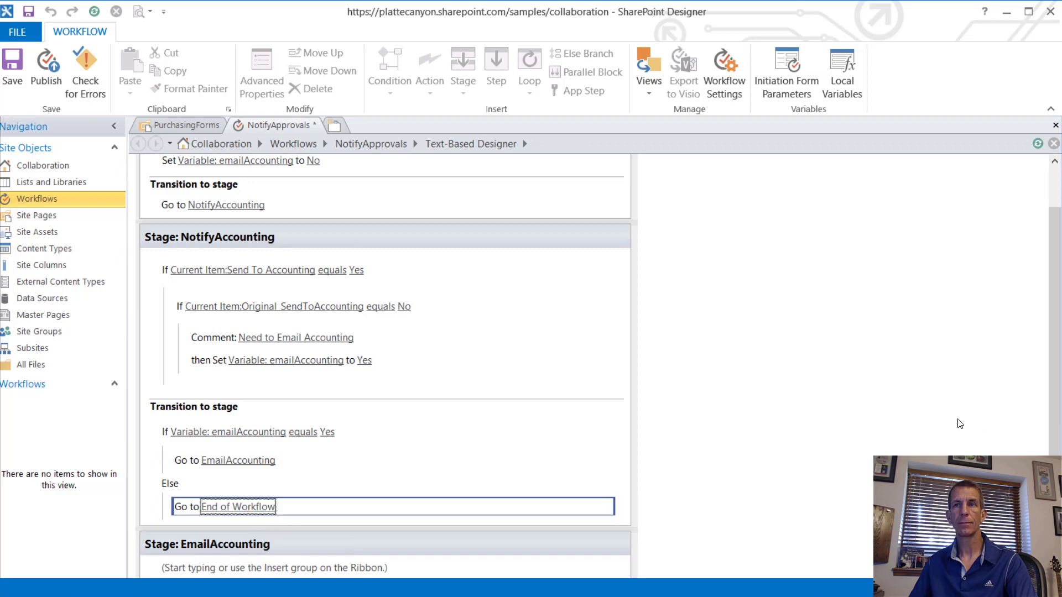
pyautogui.scroll(-2, 928, 419)
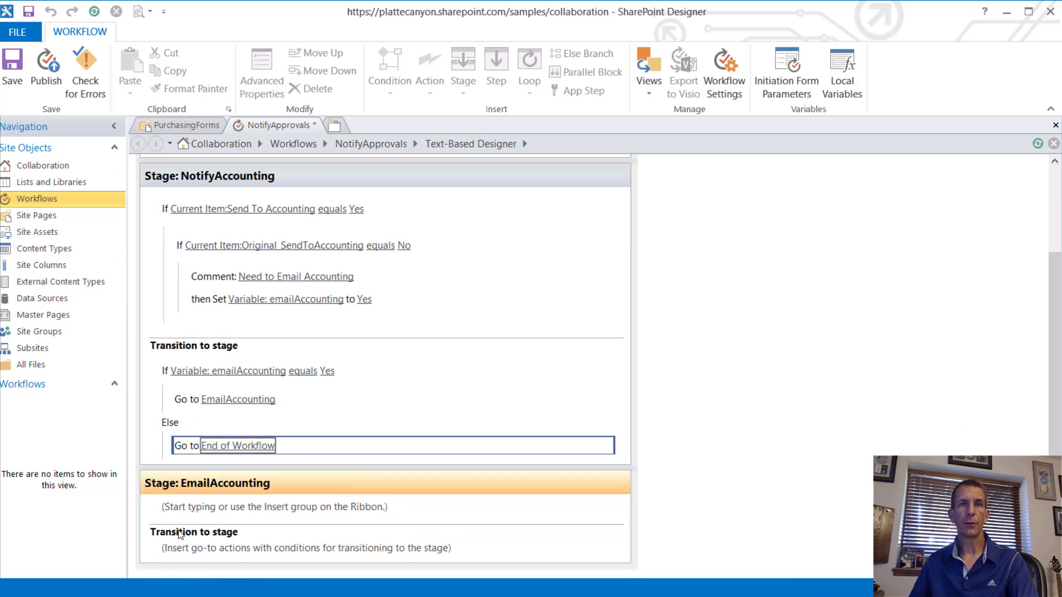
pyautogui.click(231, 506)
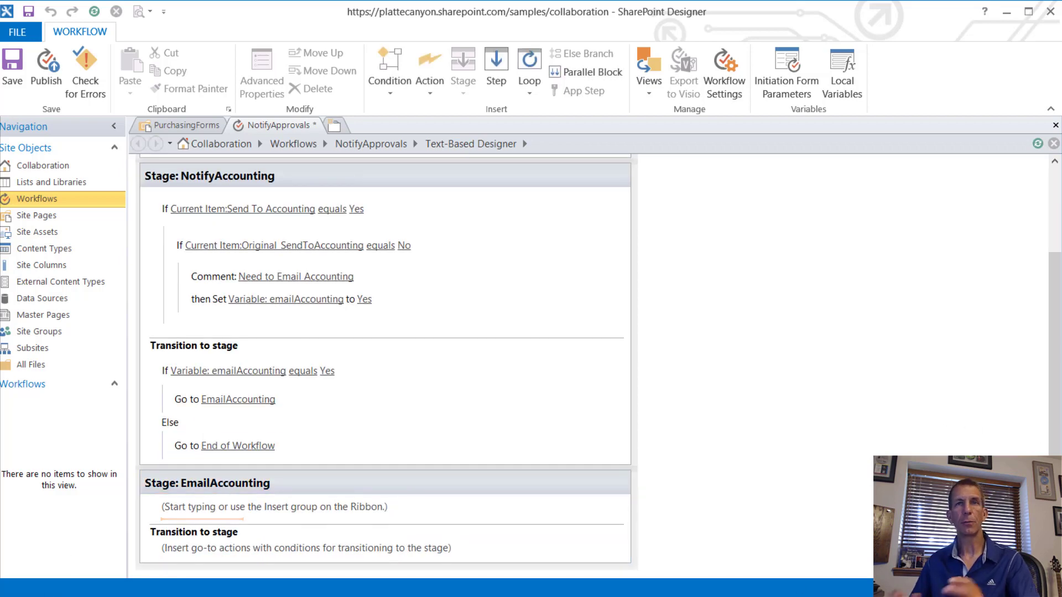
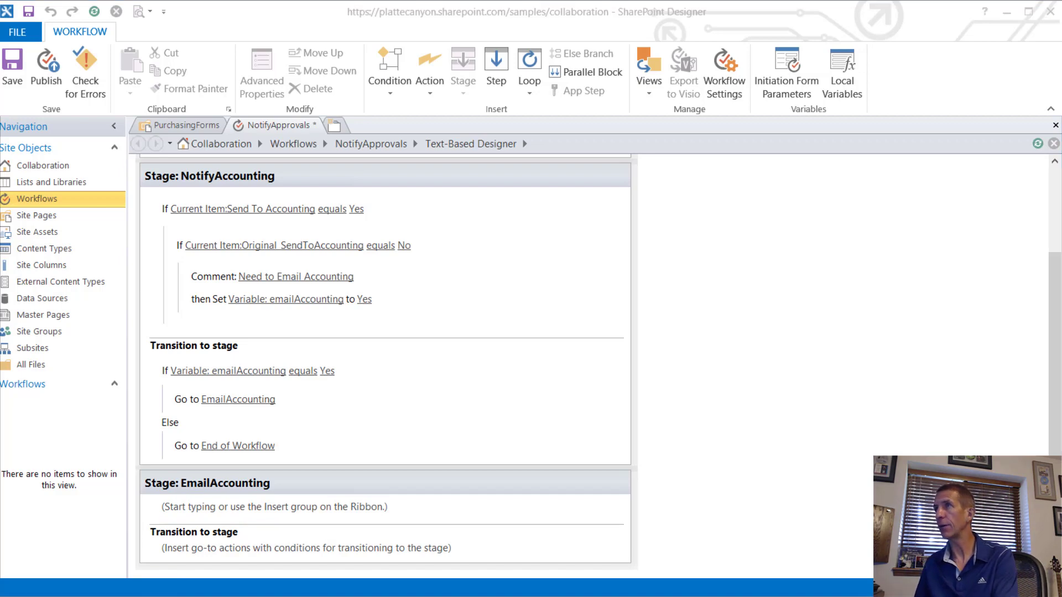
# Step: Switch from SharePoint Designer to Internet Explorer showing the PurchasingForms library
pyautogui.hotkey('alt', 'Tab')
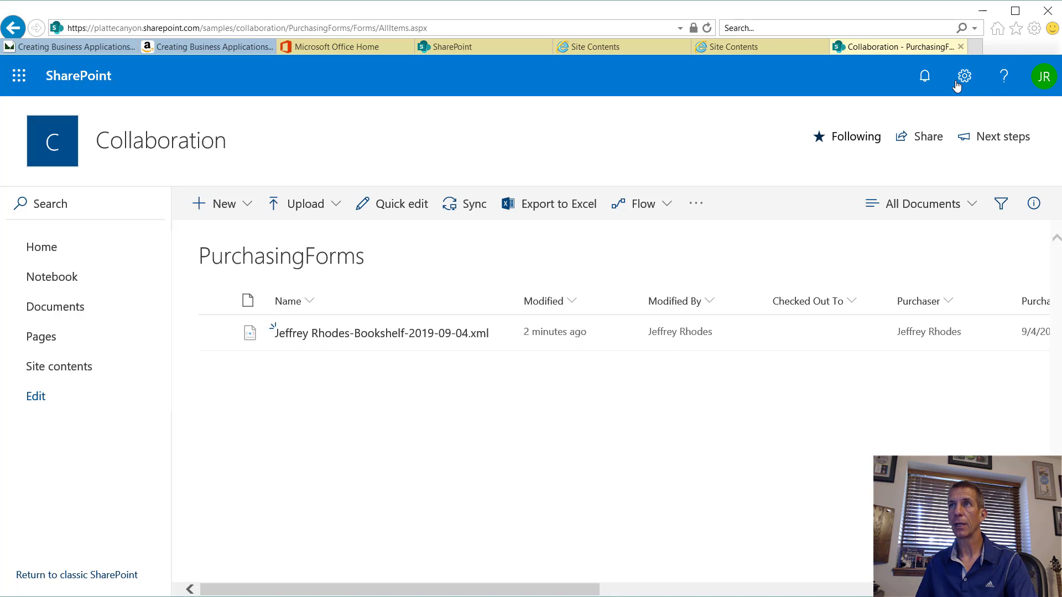
# Step: Check the PurchasingForms library settings' Columns list, then go to the Collaboration site's Site contents
pyautogui.click(962, 80)
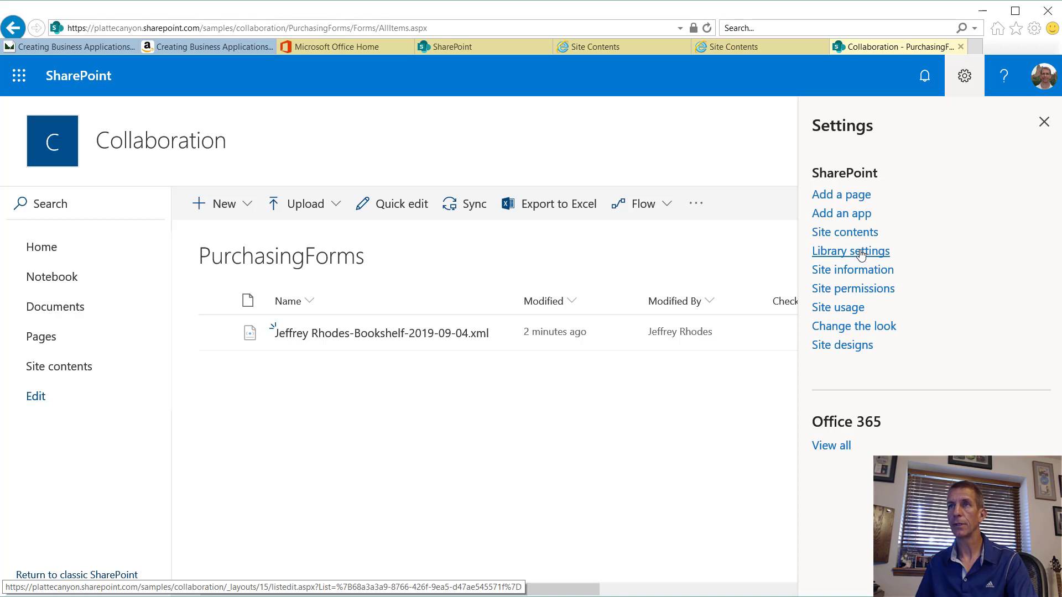
pyautogui.click(861, 253)
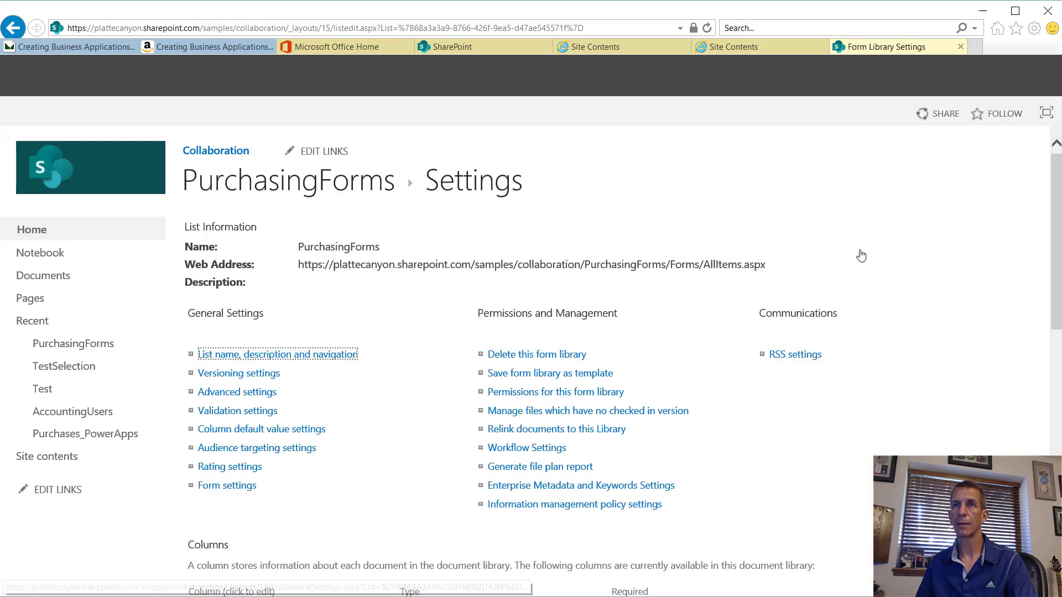
pyautogui.scroll(-5, 274, 517)
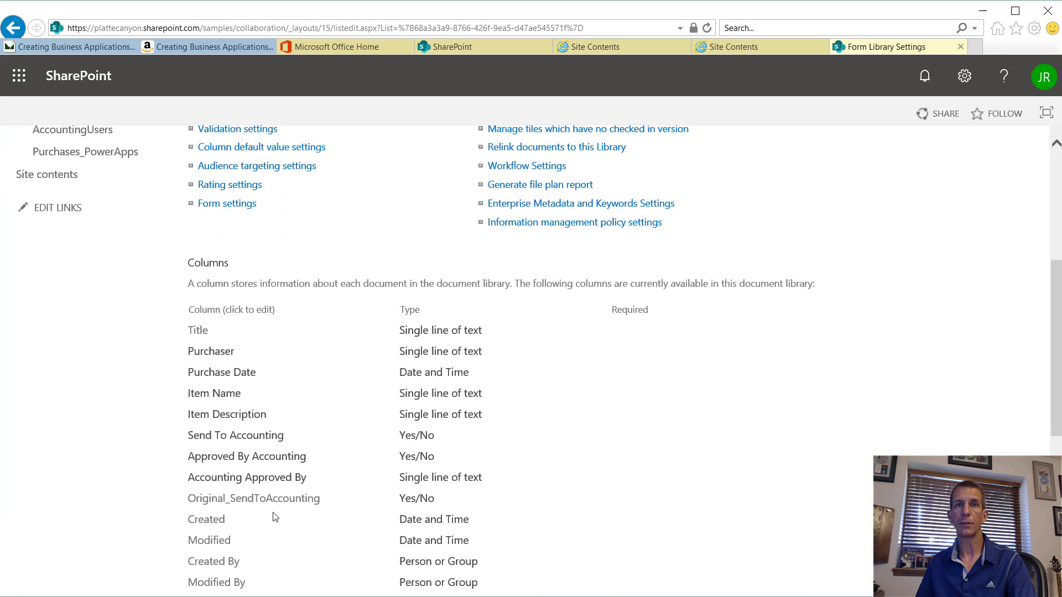
pyautogui.scroll(3, 285, 292)
pyautogui.scroll(3, 285, 291)
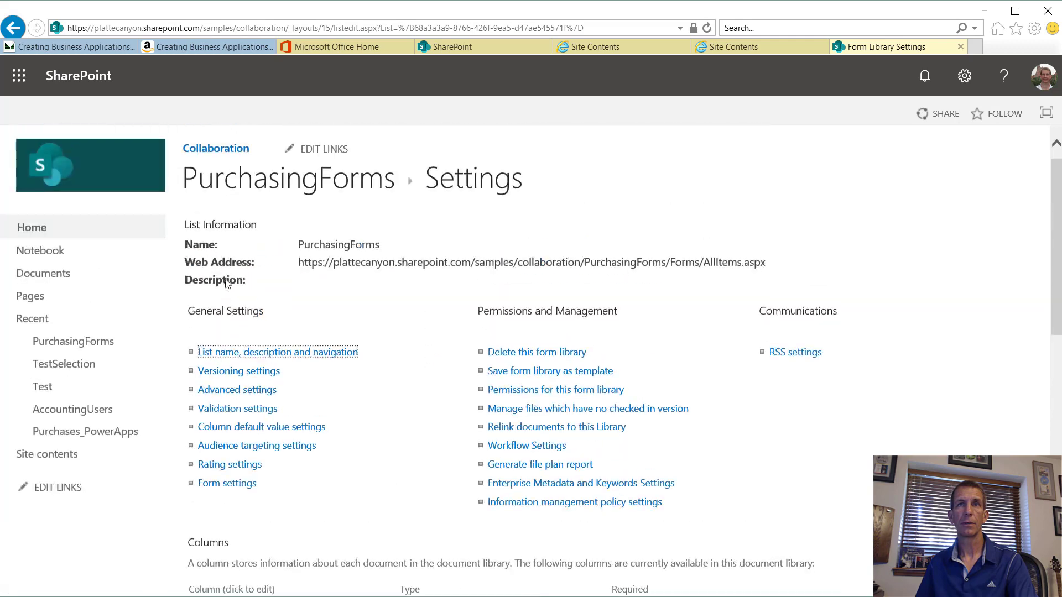
pyautogui.click(964, 76)
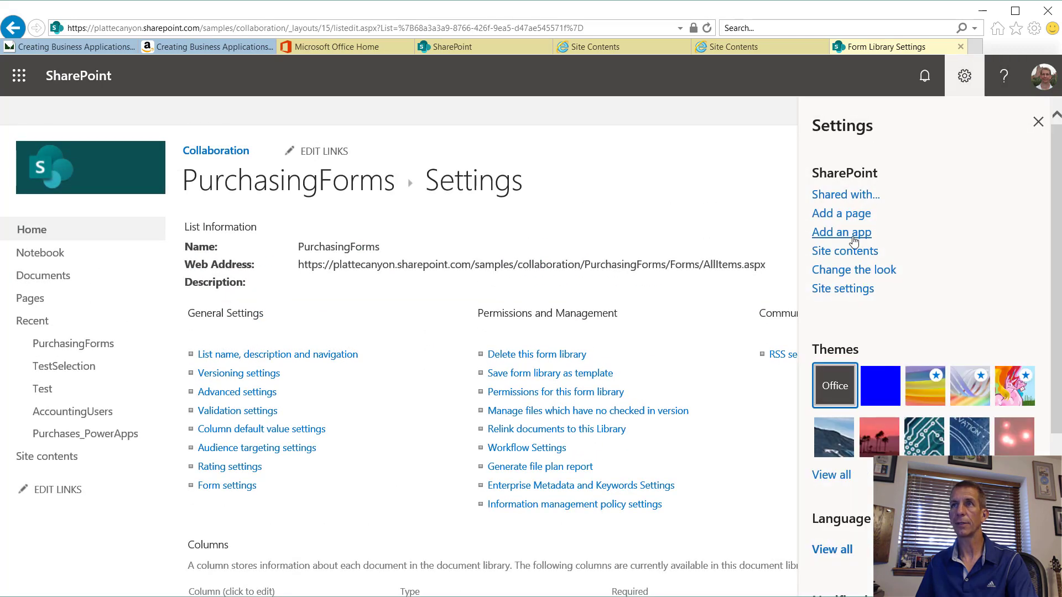
pyautogui.click(862, 252)
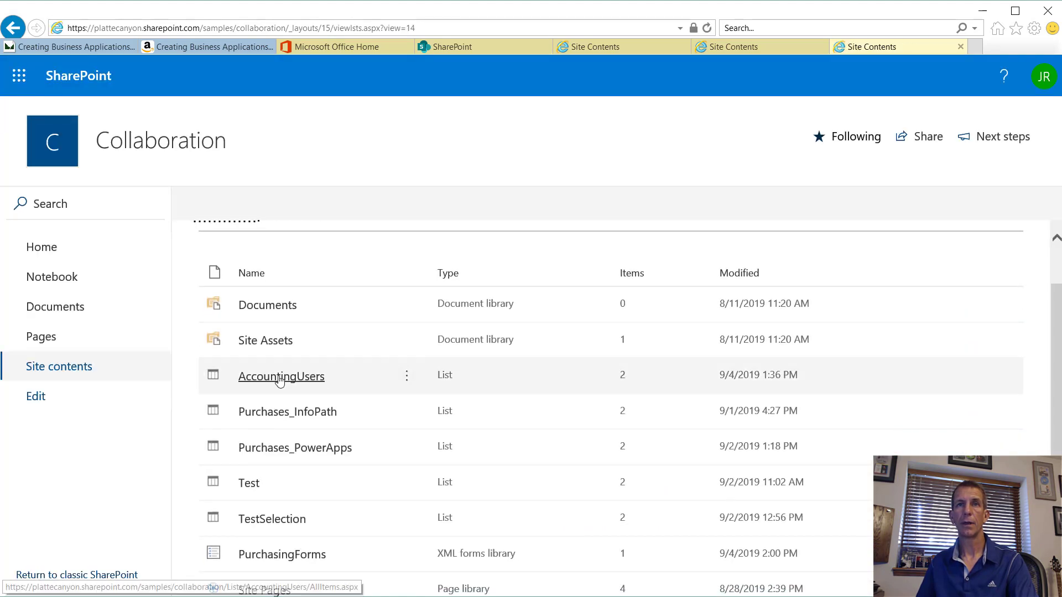
# Step: In the AccountingUsers list, edit the All Items view to include ID at position 1
pyautogui.click(280, 382)
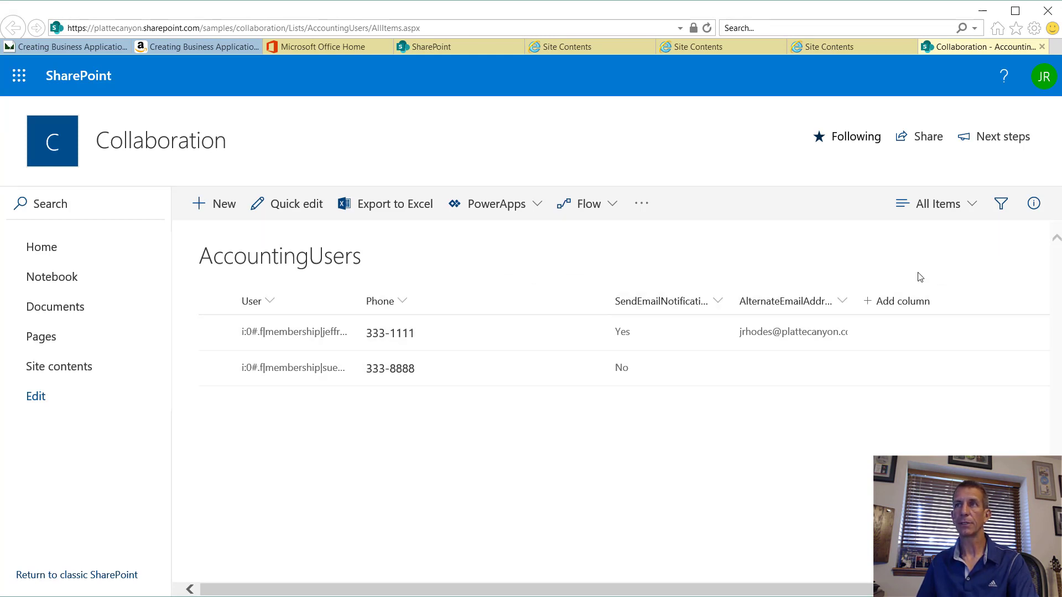
pyautogui.click(962, 205)
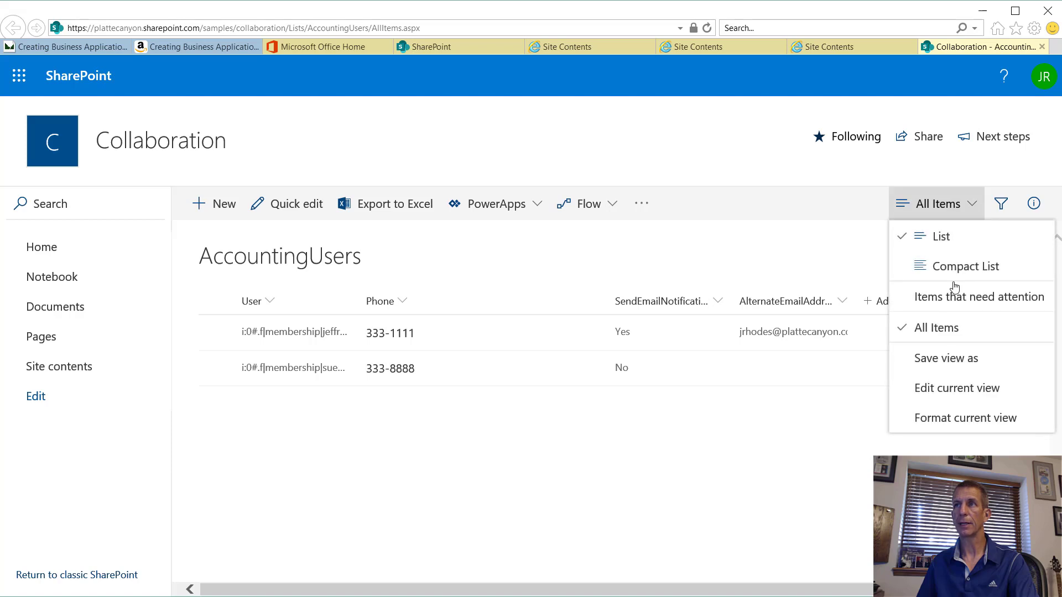
pyautogui.click(947, 394)
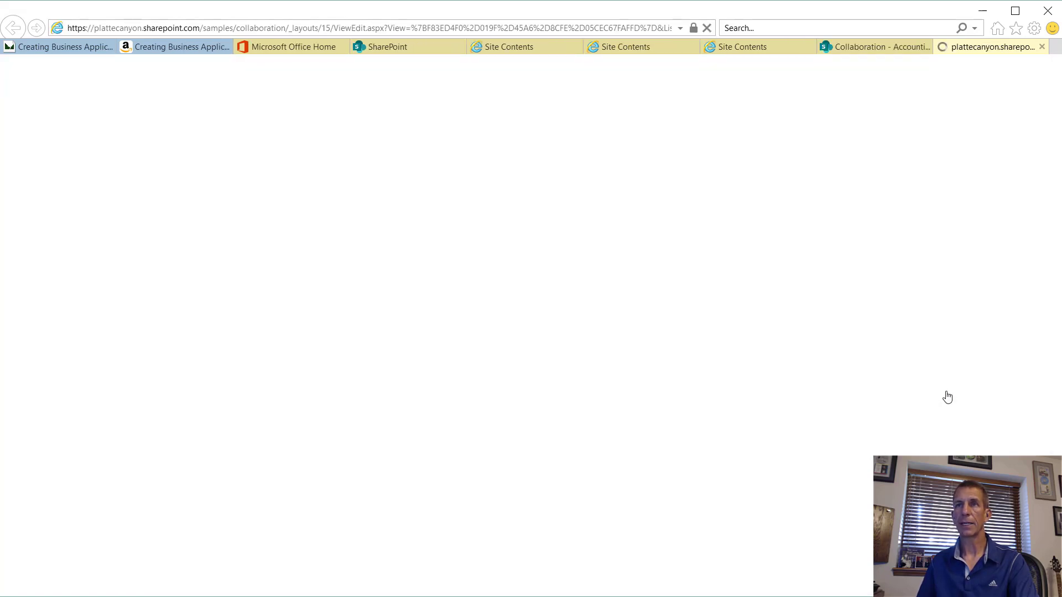
pyautogui.scroll(-3, 650, 474)
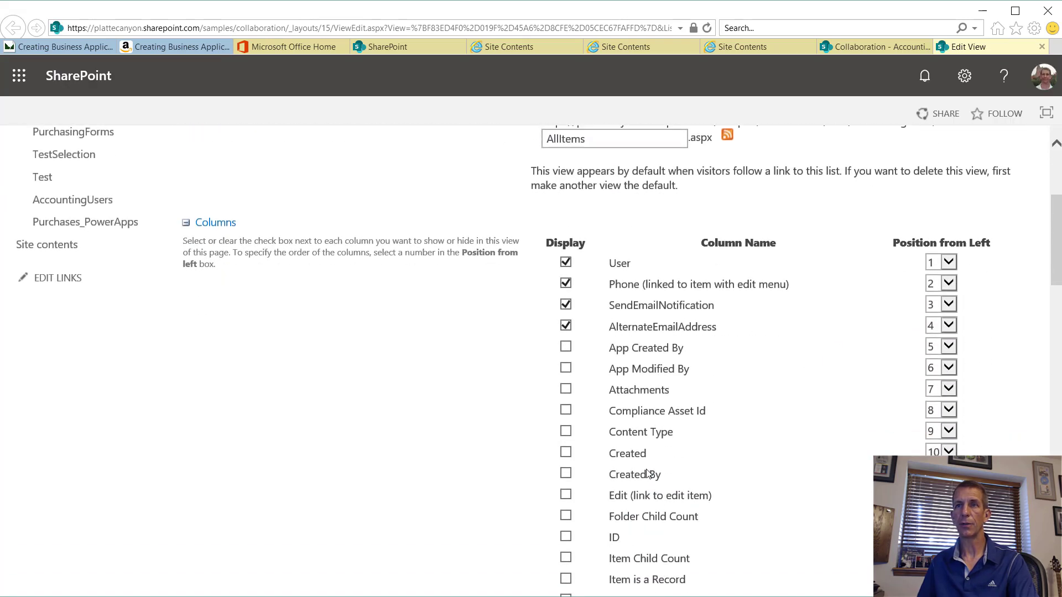
pyautogui.click(565, 537)
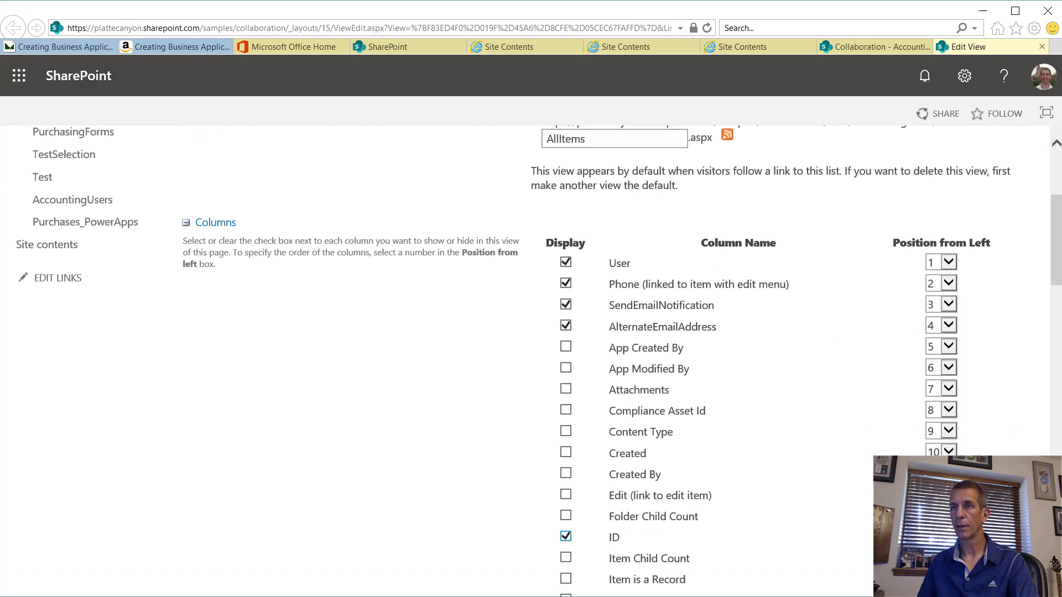
pyautogui.click(948, 536)
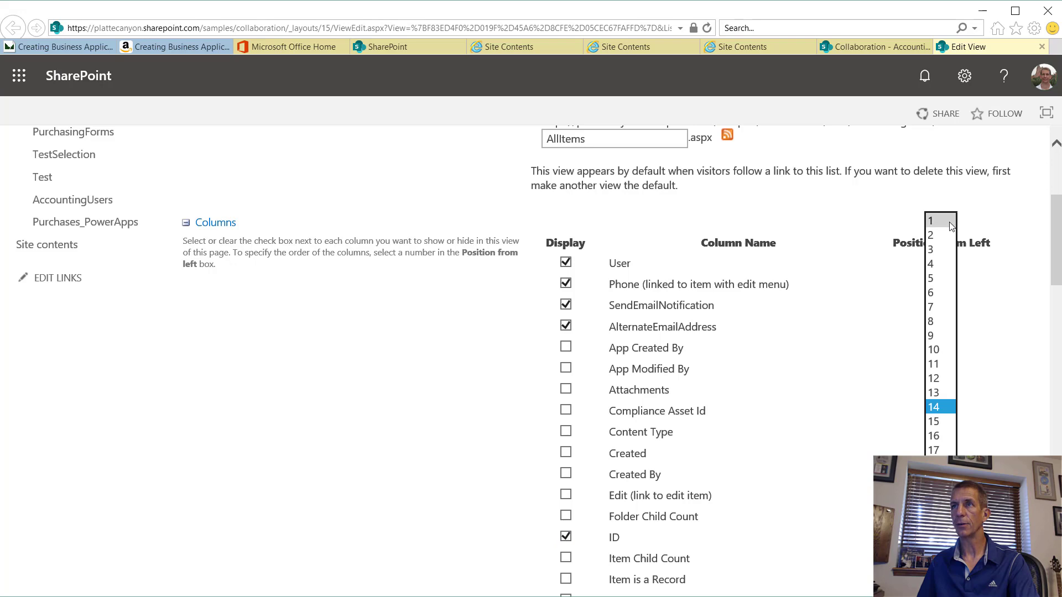
pyautogui.click(940, 220)
pyautogui.scroll(-20, 530, 360)
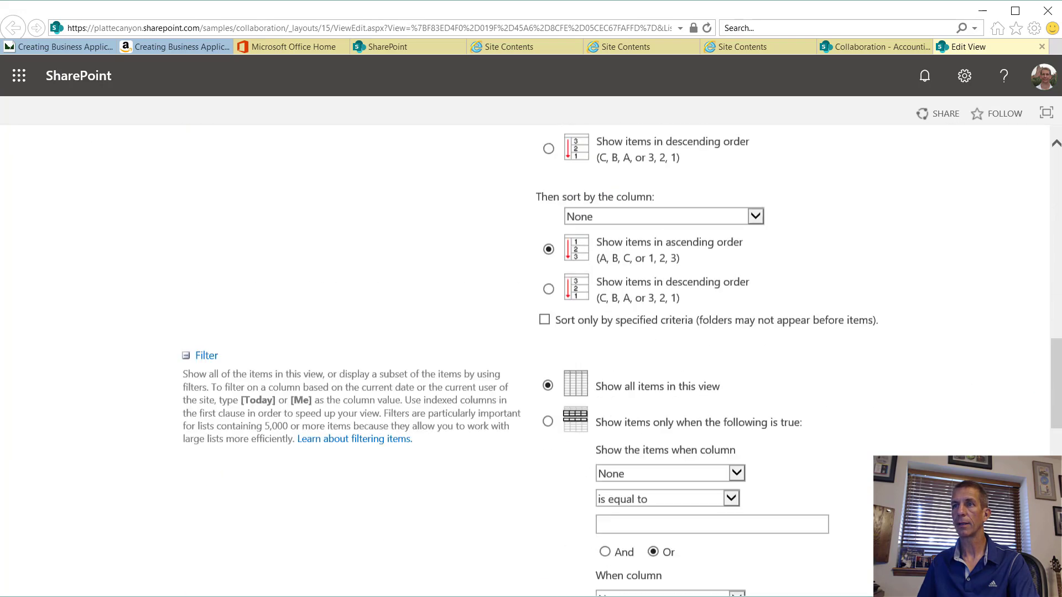
pyautogui.scroll(-2, 531, 359)
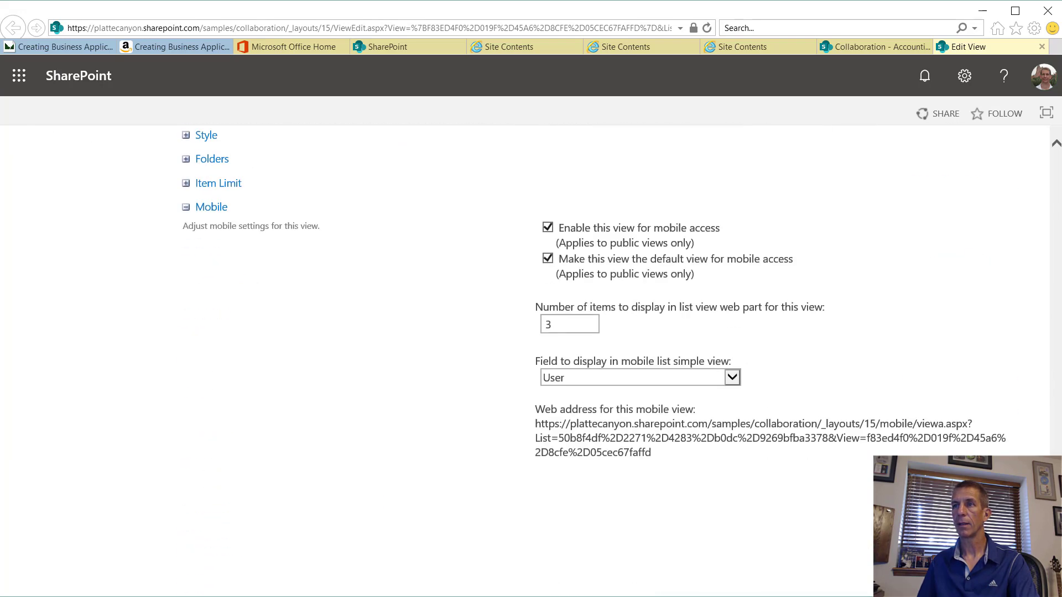
pyautogui.click(914, 493)
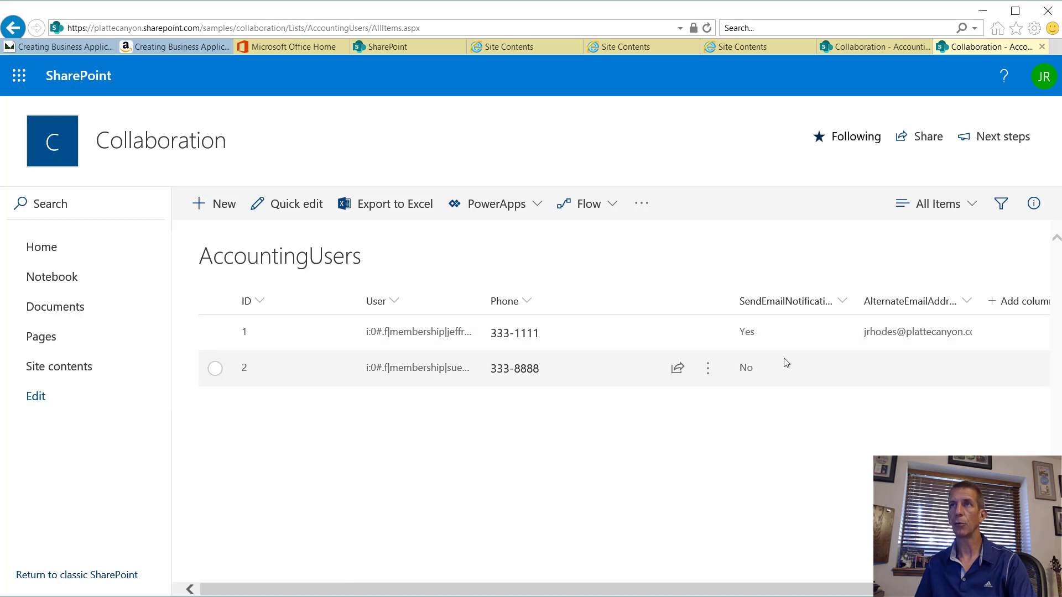
# Step: Open a new tab and copy the Collaboration site's base address from the AccountingUsers page
pyautogui.click(1054, 47)
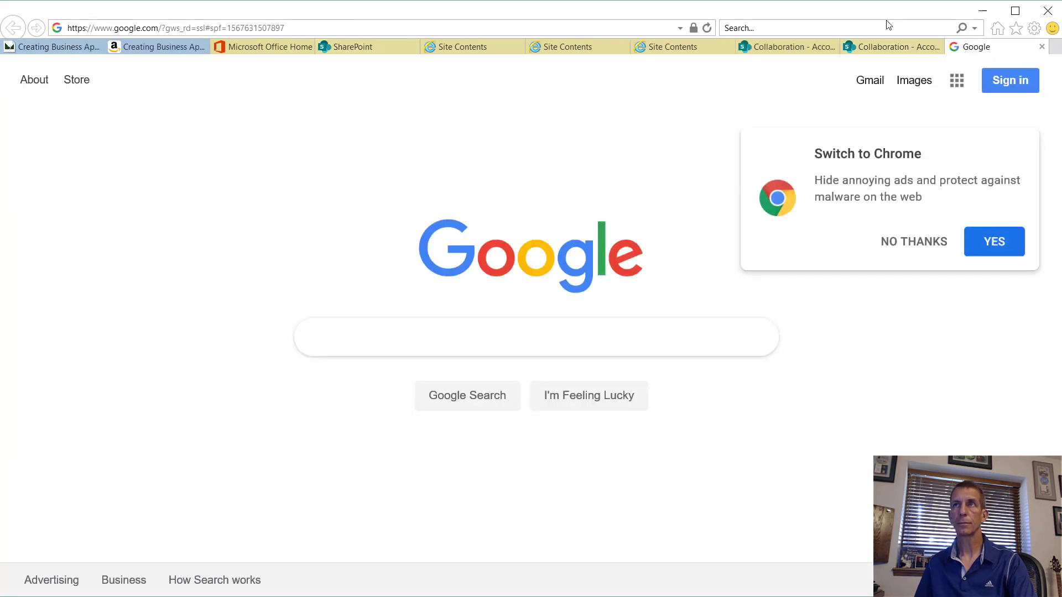
pyautogui.click(884, 46)
pyautogui.click(284, 28)
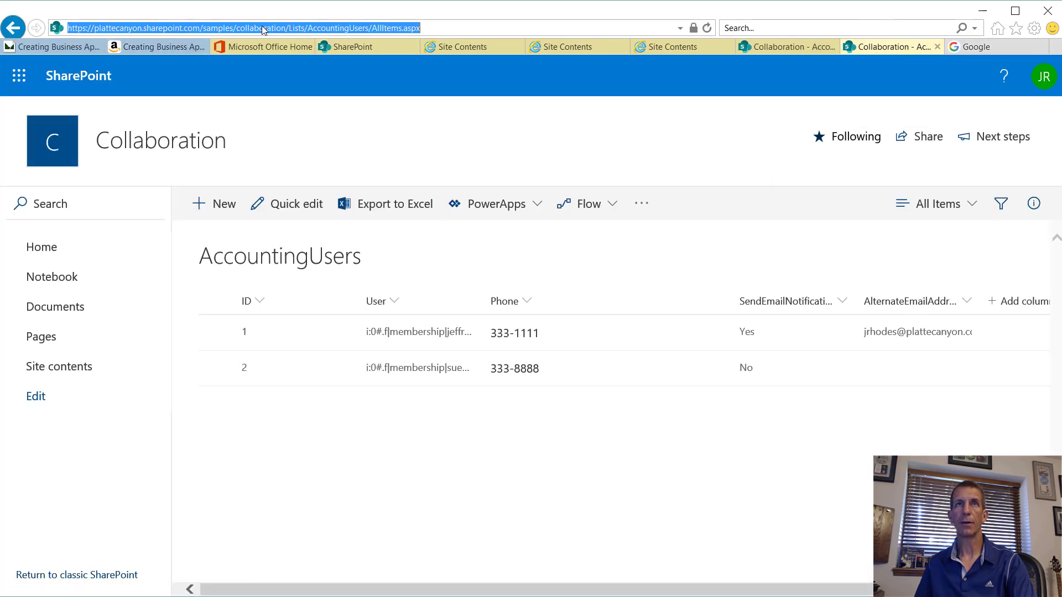
pyautogui.click(283, 27)
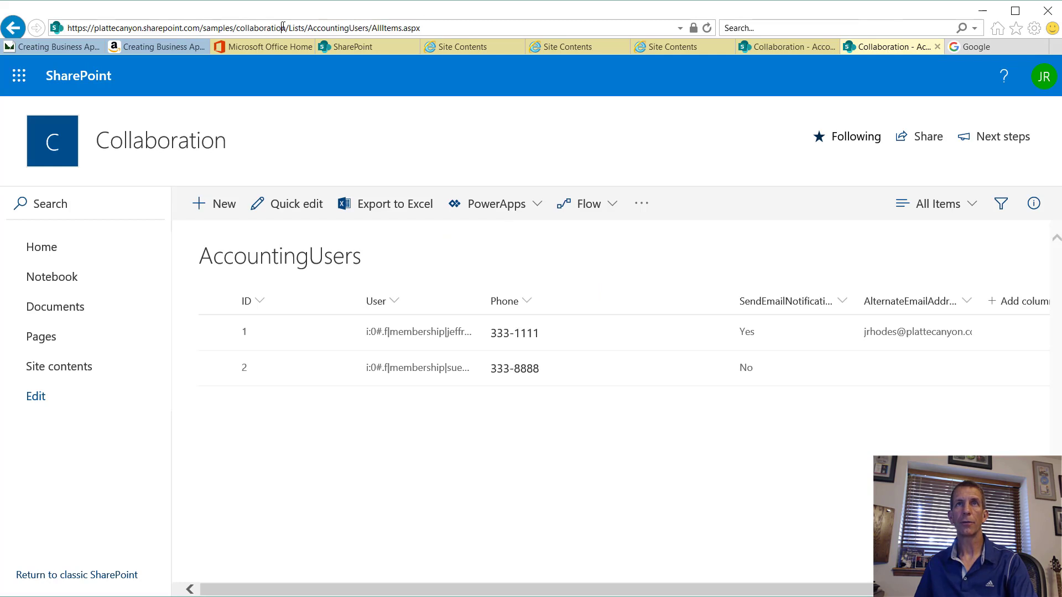
pyautogui.moveTo(283, 28); pyautogui.dragTo(64, 28)
pyautogui.hotkey('ctrl', 'c')
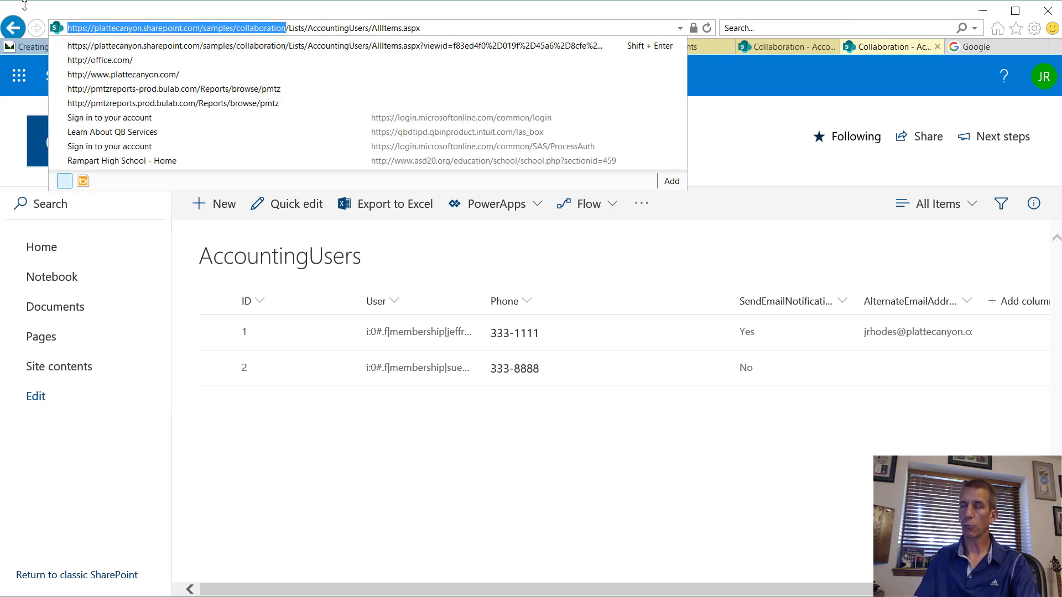
# Step: In the Google tab, load the site's _api/web/lists/getByTitle('AccountingUsers')/items feed
pyautogui.click(990, 49)
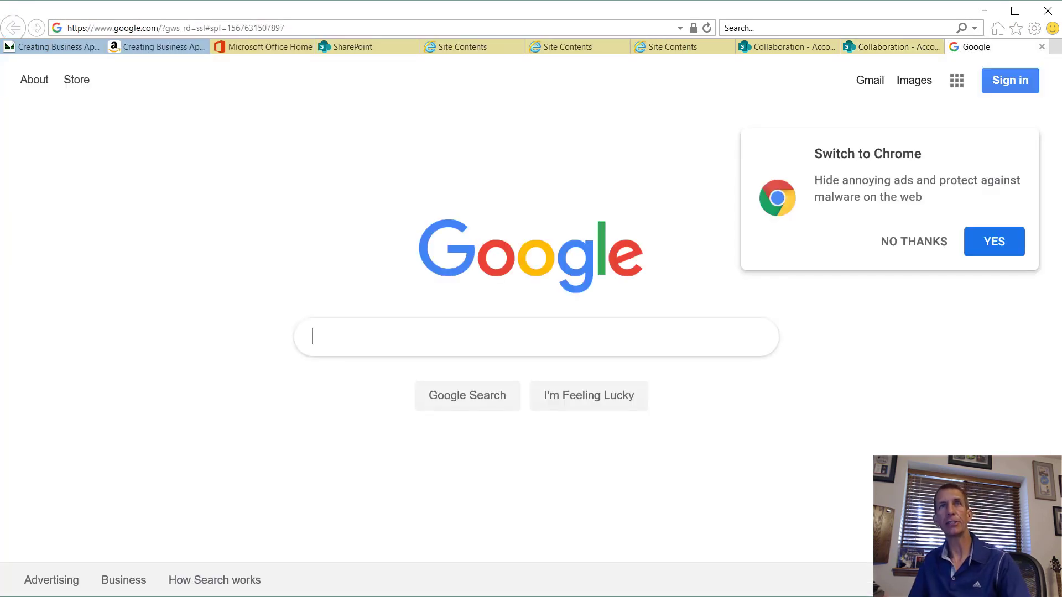
pyautogui.click(306, 31)
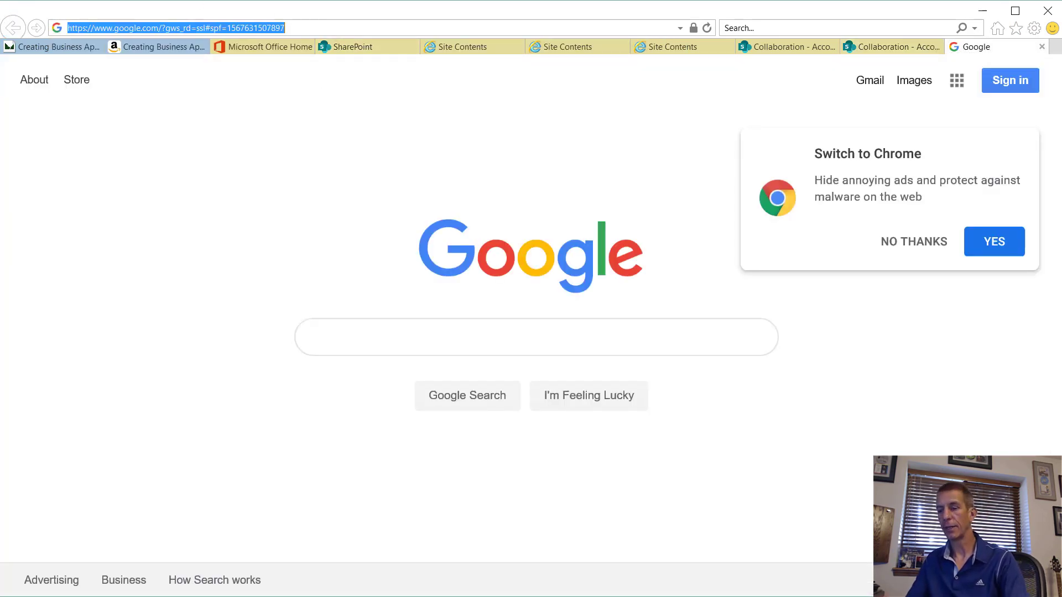
pyautogui.hotkey('ctrl', 'v')
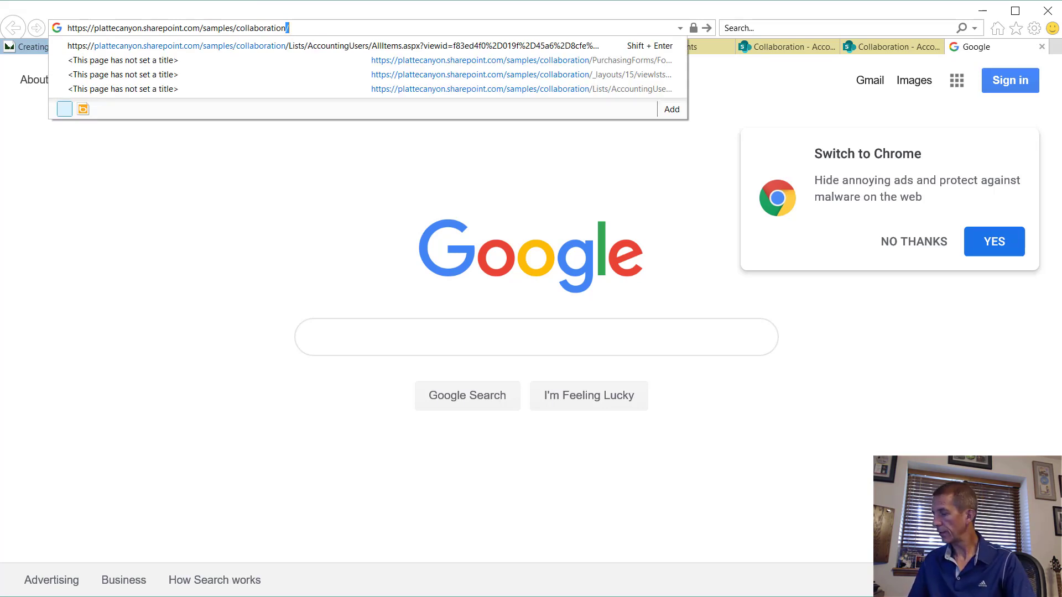
pyautogui.write('/')
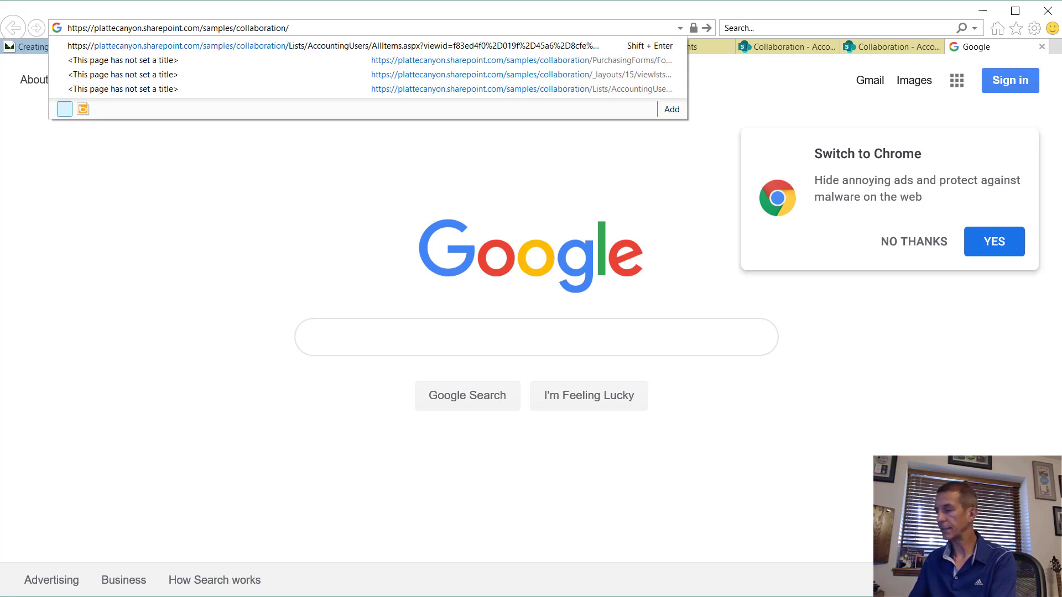
pyautogui.write('_api')
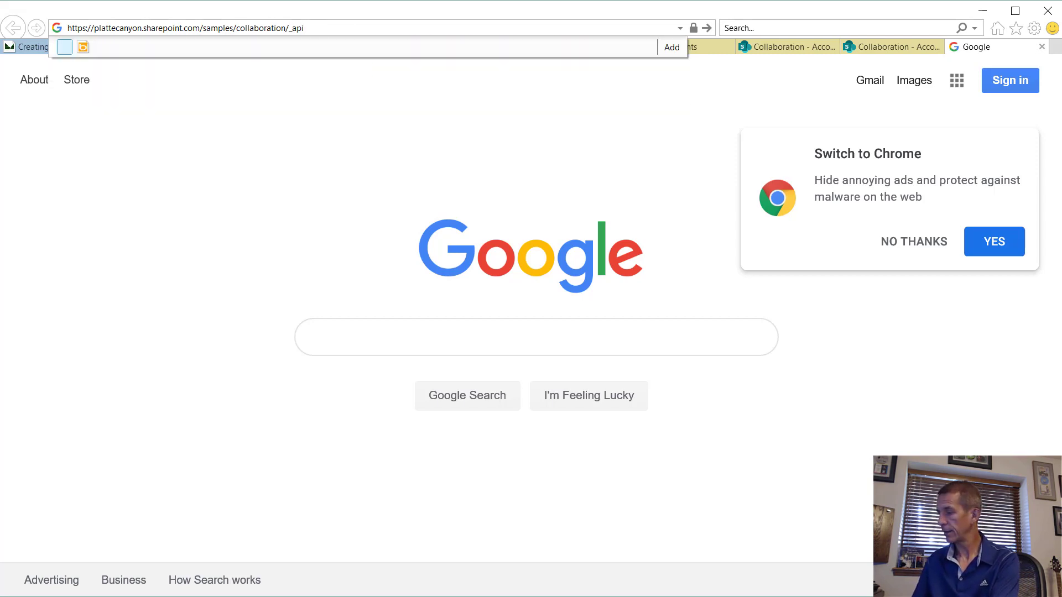
pyautogui.write('/web')
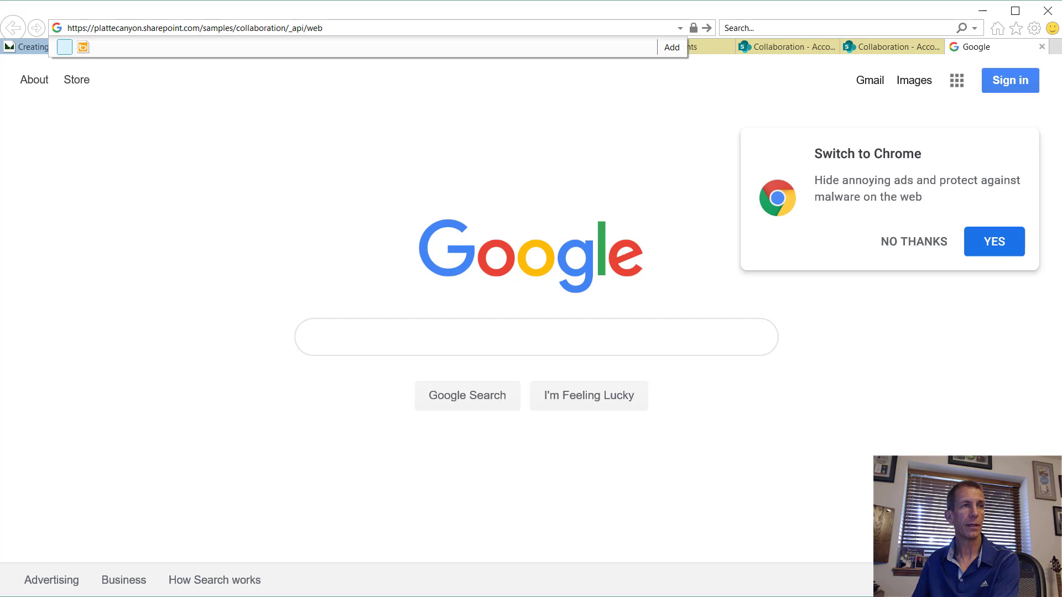
pyautogui.write('/')
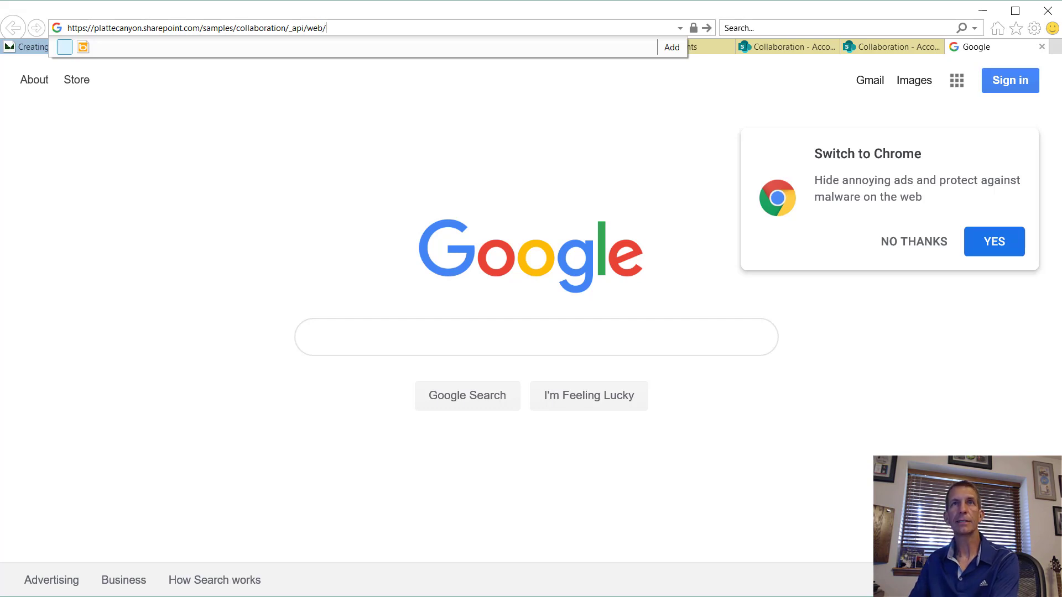
pyautogui.write('lists/')
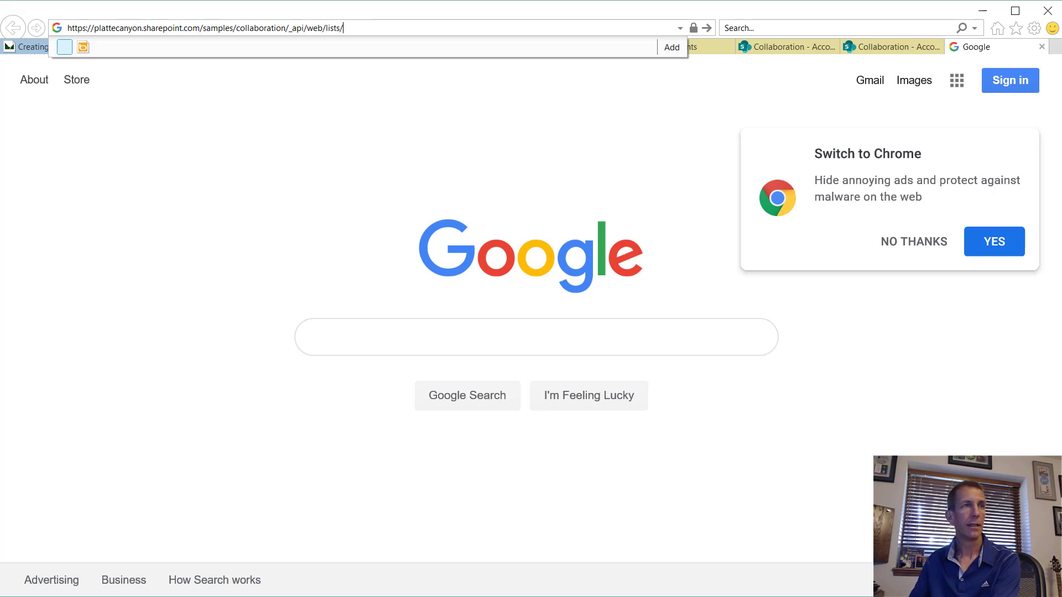
pyautogui.write('get')
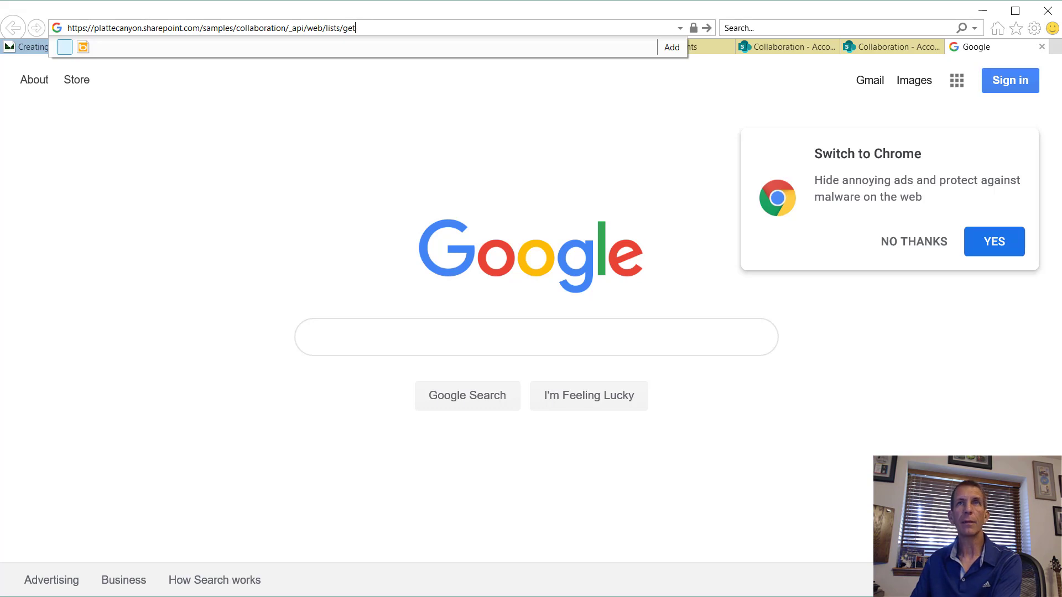
pyautogui.write("ByTitle('")
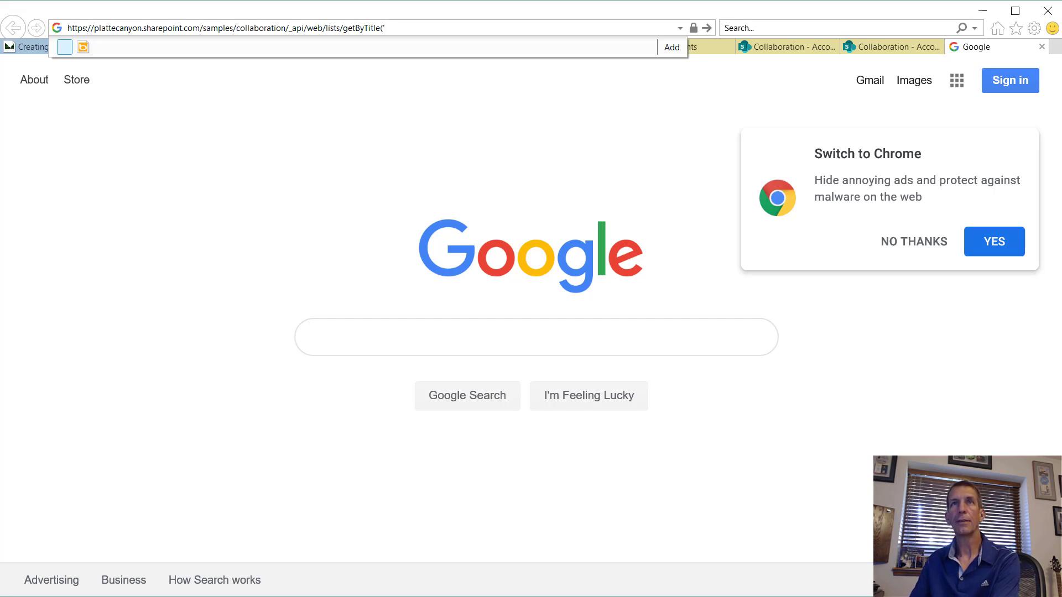
pyautogui.write('As')
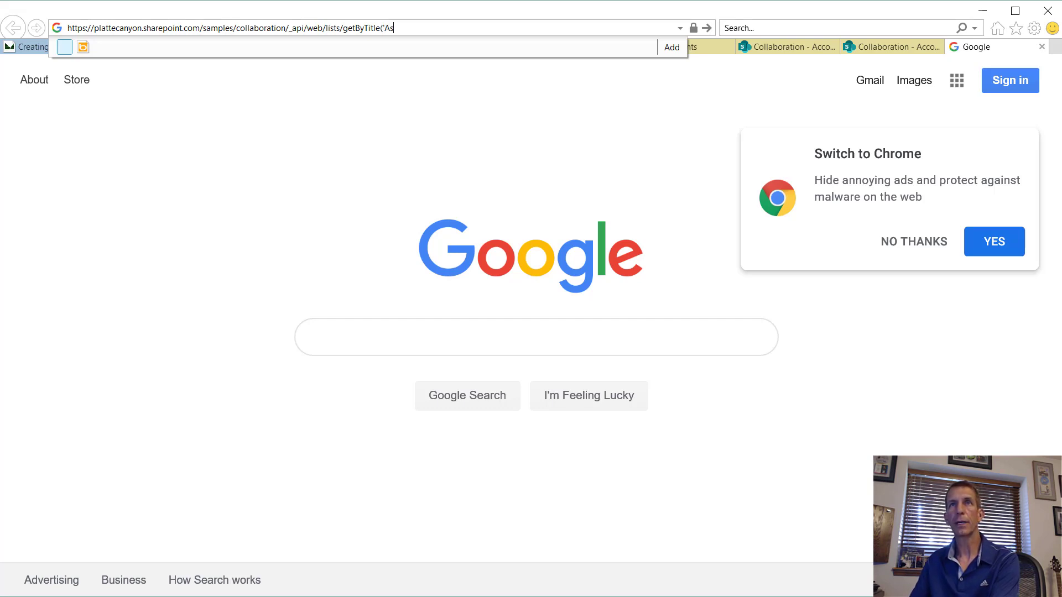
pyautogui.press('BackSpace')
pyautogui.write('ccountingUsers')
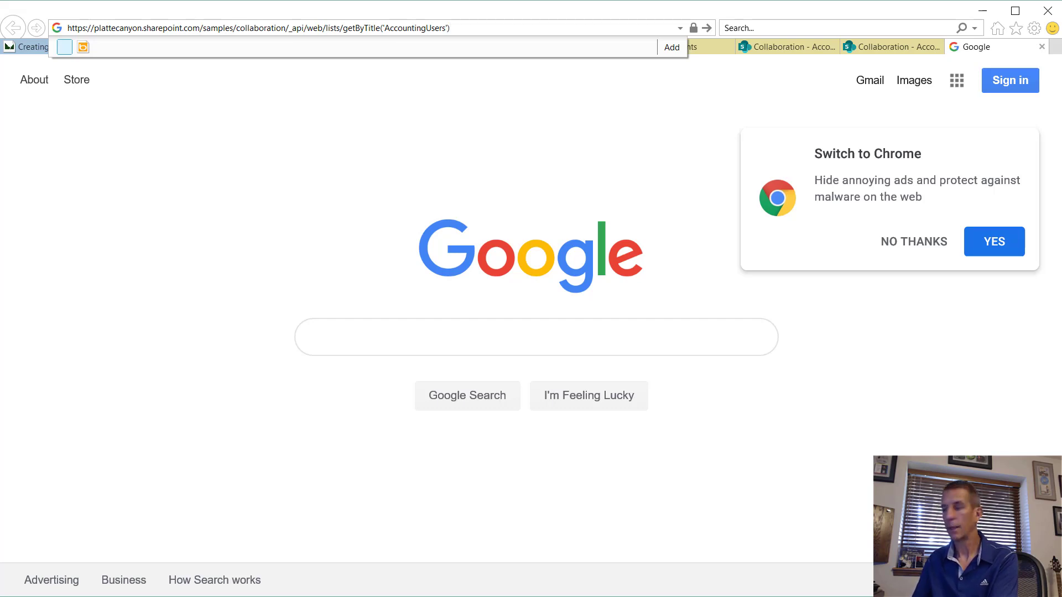
pyautogui.write('/')
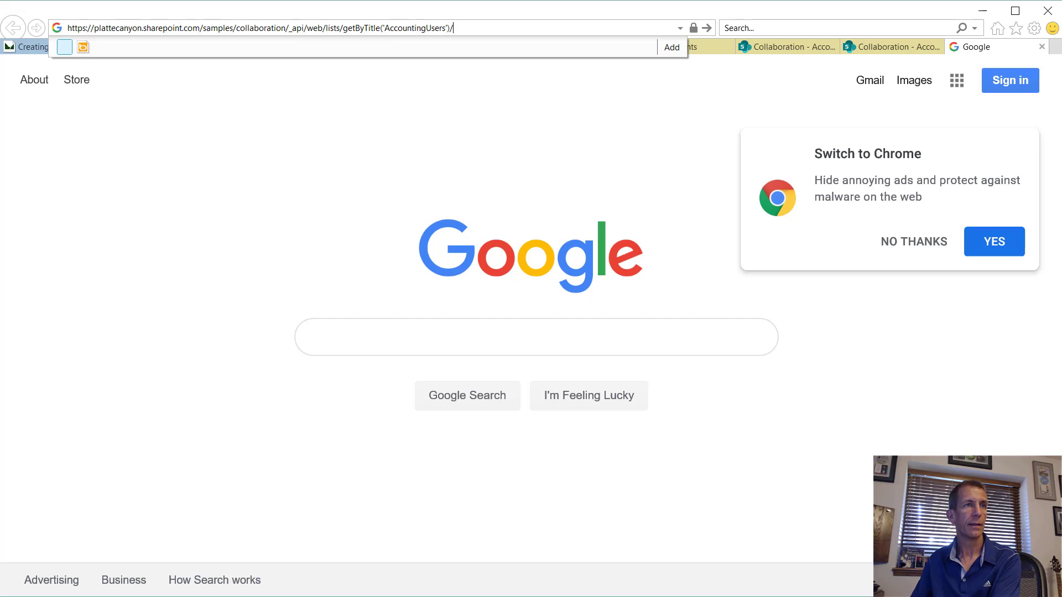
pyautogui.write('items')
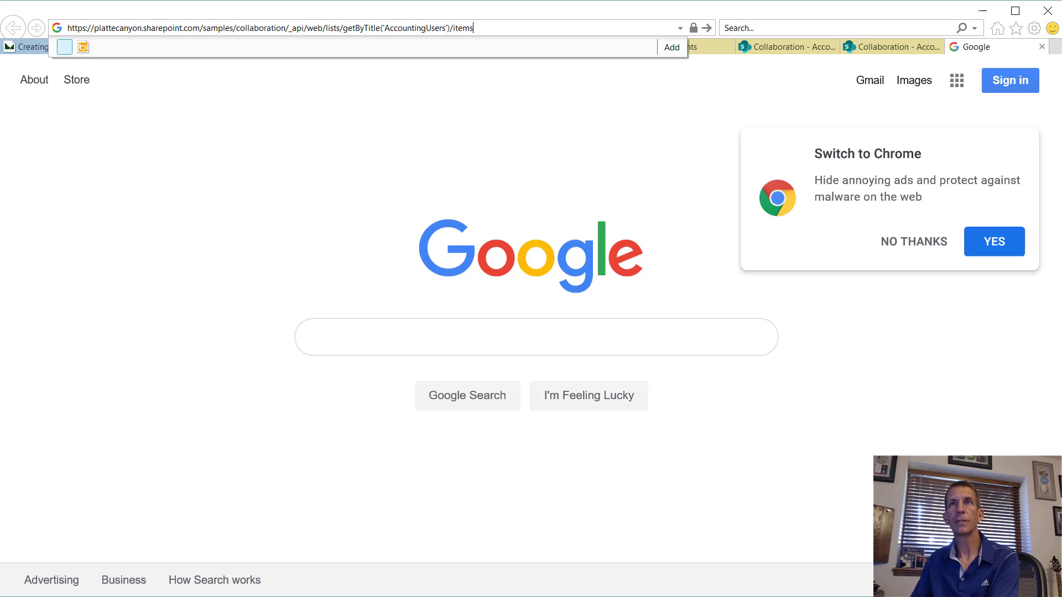
pyautogui.press('Return')
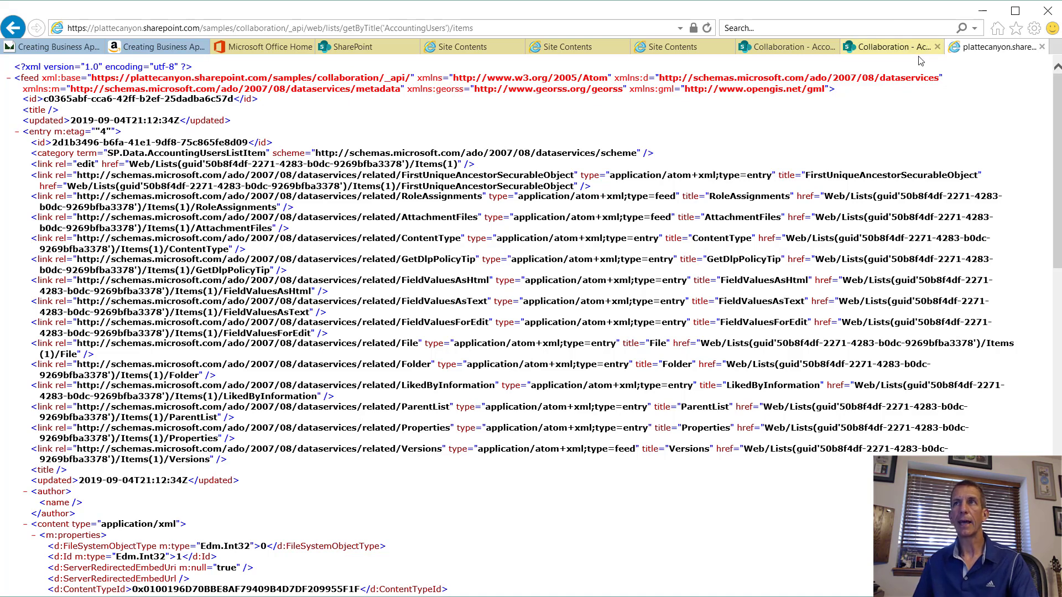
pyautogui.click(1034, 28)
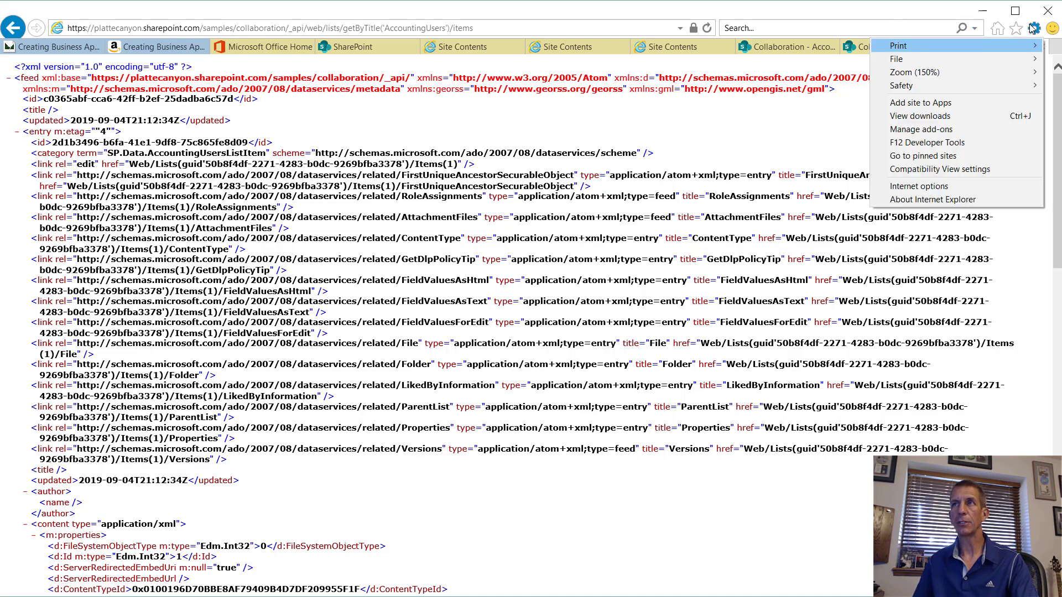
pyautogui.click(927, 188)
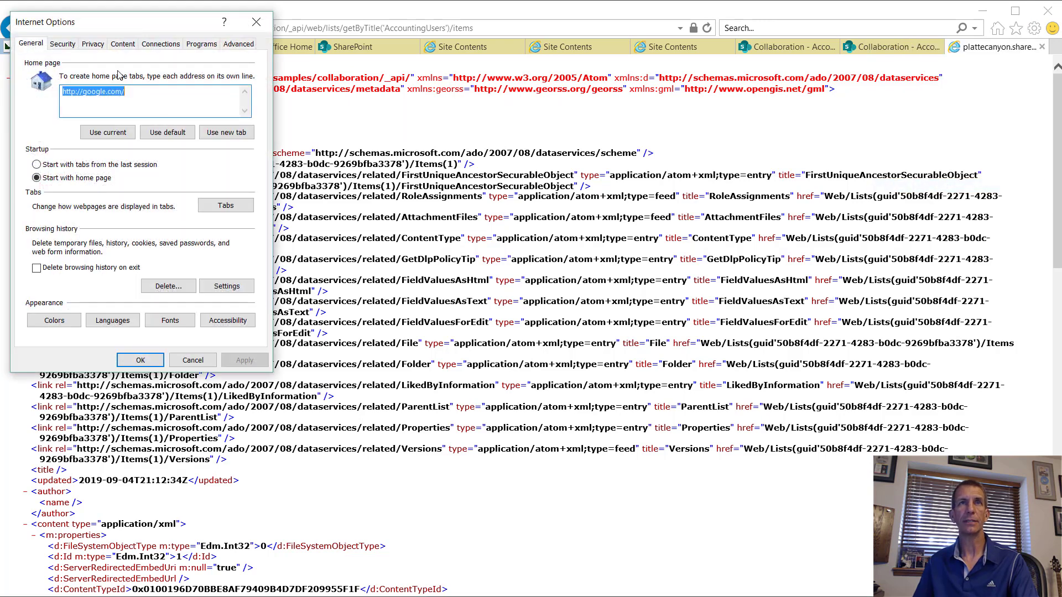
pyautogui.click(120, 44)
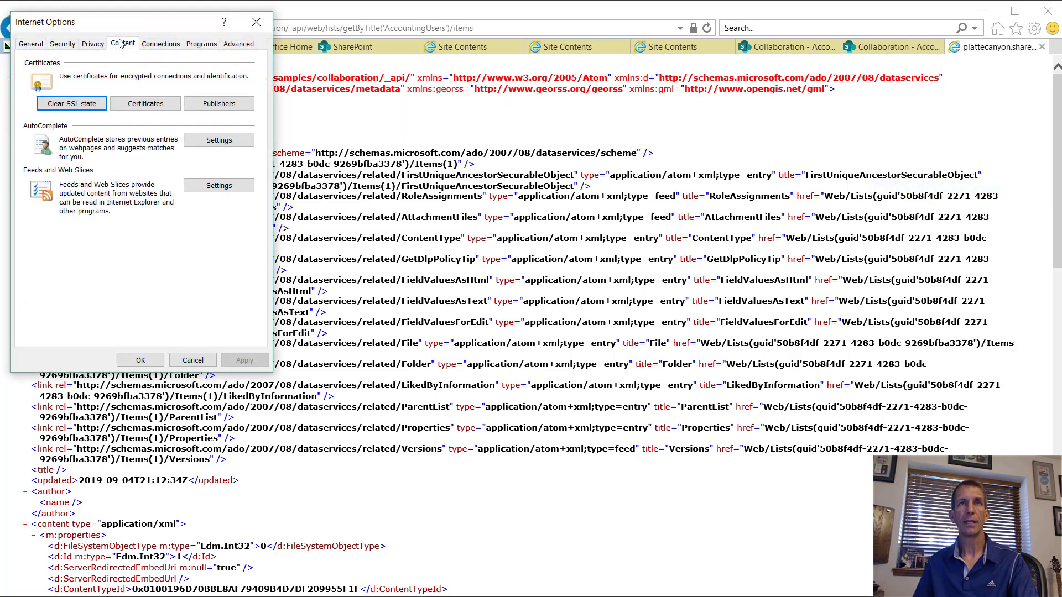
pyautogui.click(240, 188)
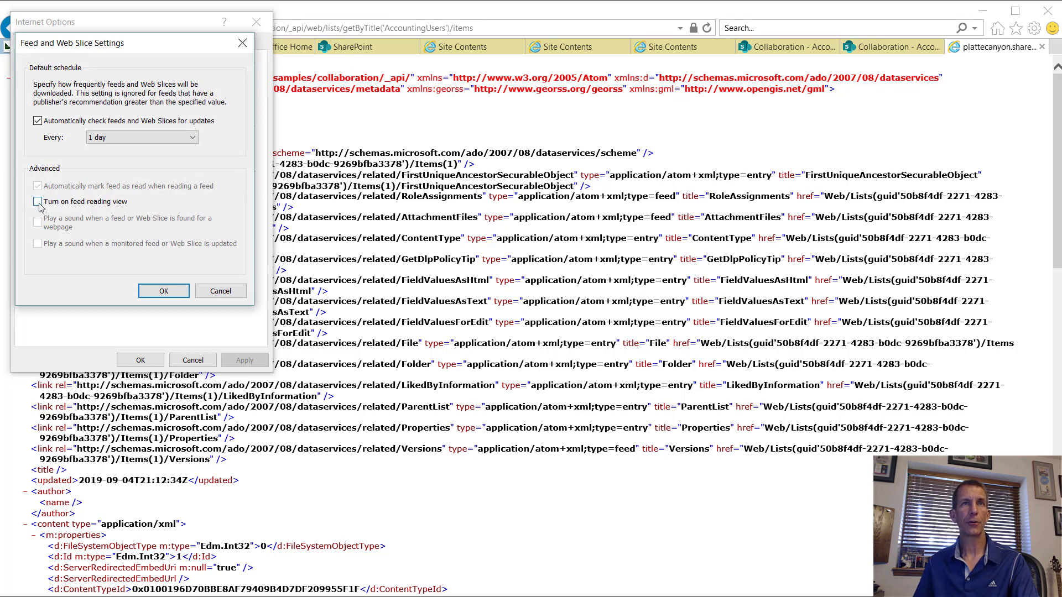
pyautogui.click(205, 298)
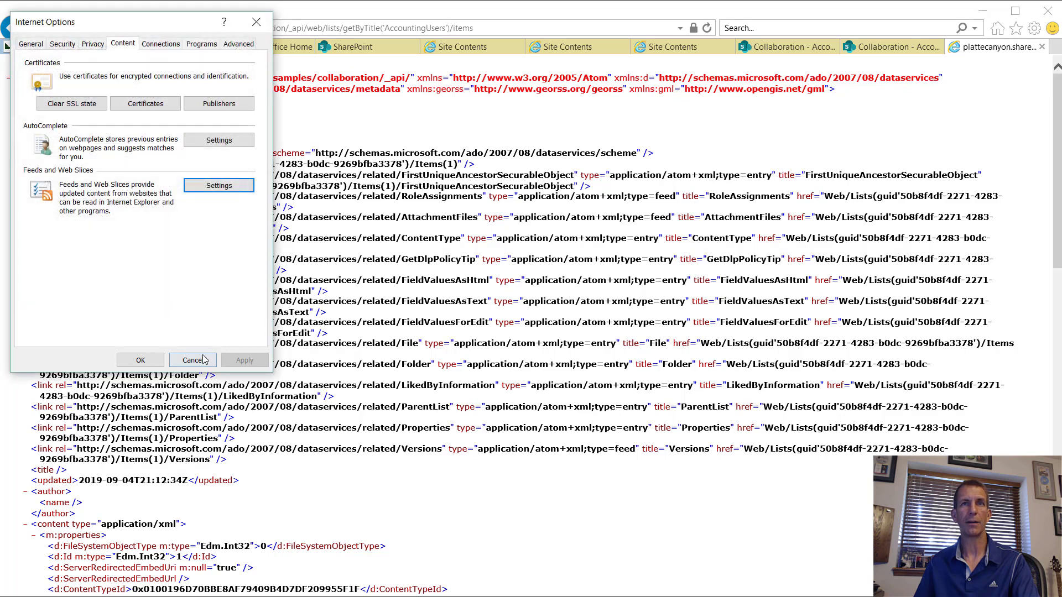
pyautogui.click(193, 360)
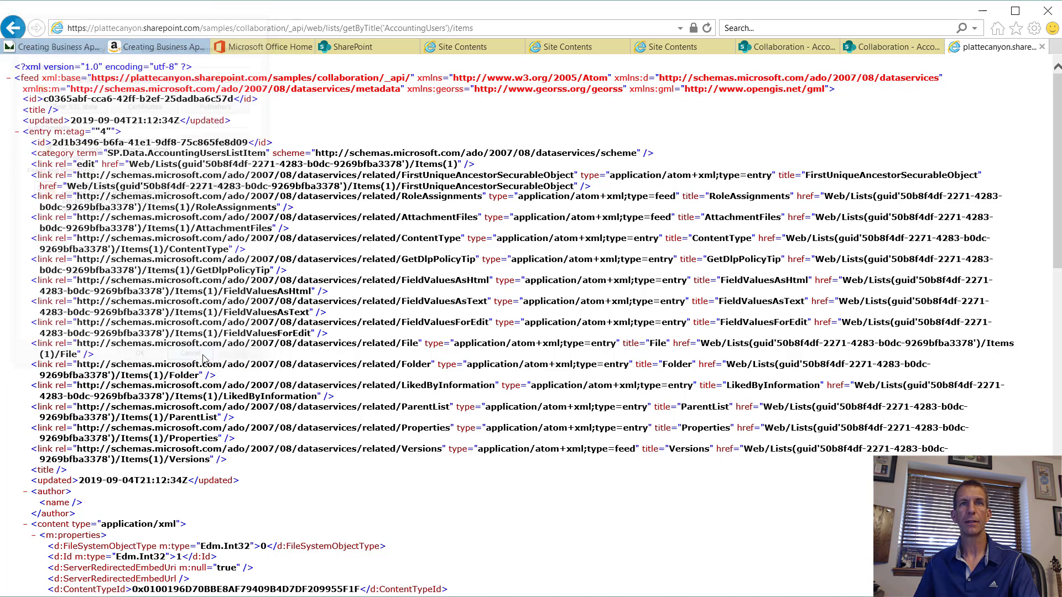
pyautogui.click(17, 133)
pyautogui.click(17, 132)
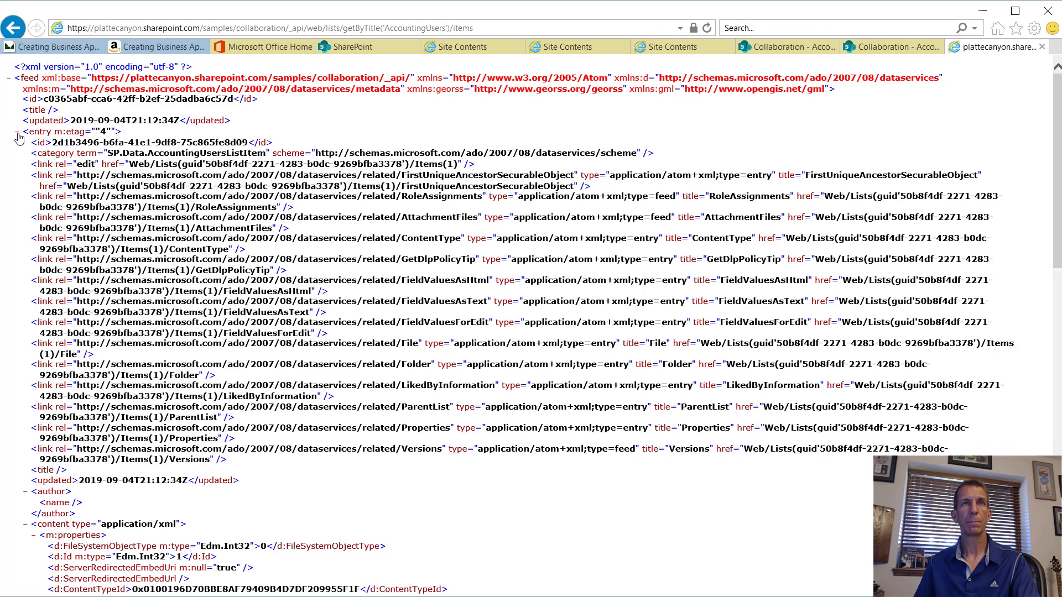
pyautogui.click(17, 132)
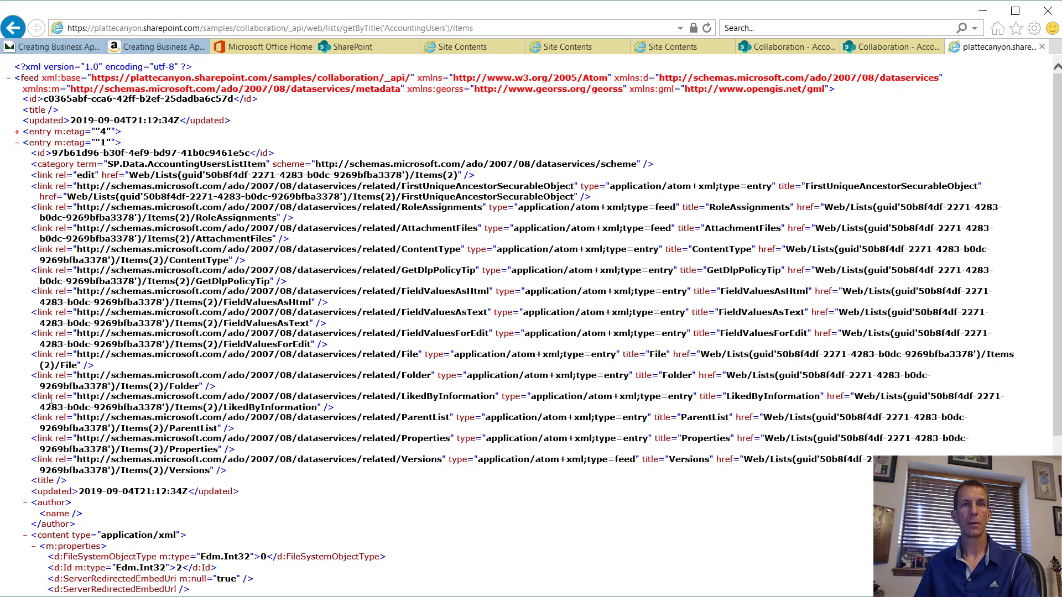
pyautogui.scroll(-5, 69, 422)
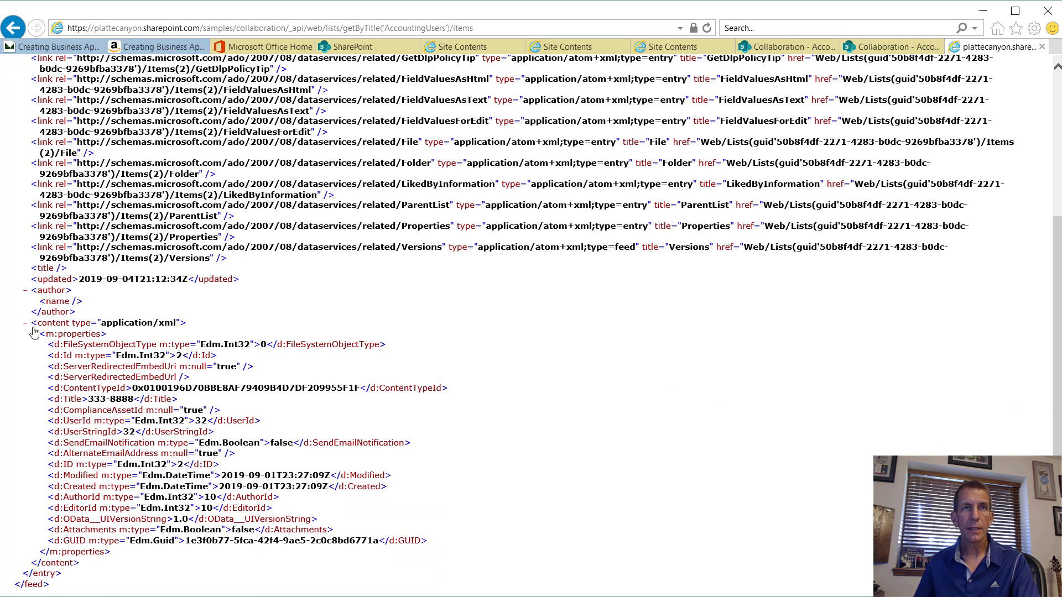
pyautogui.scroll(3, 110, 361)
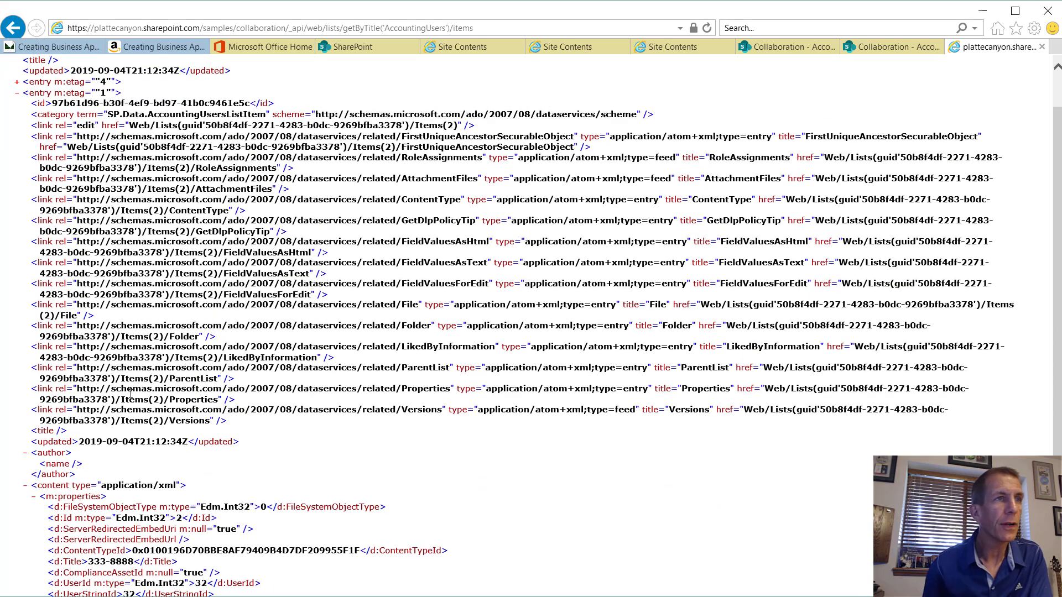
pyautogui.scroll(1, 149, 416)
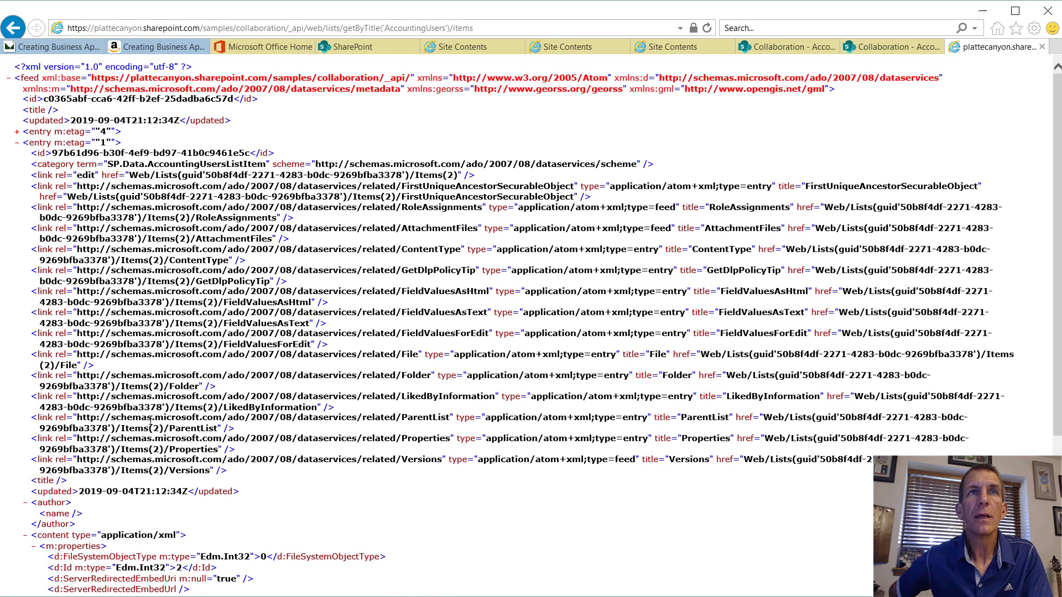
pyautogui.scroll(-3, 161, 438)
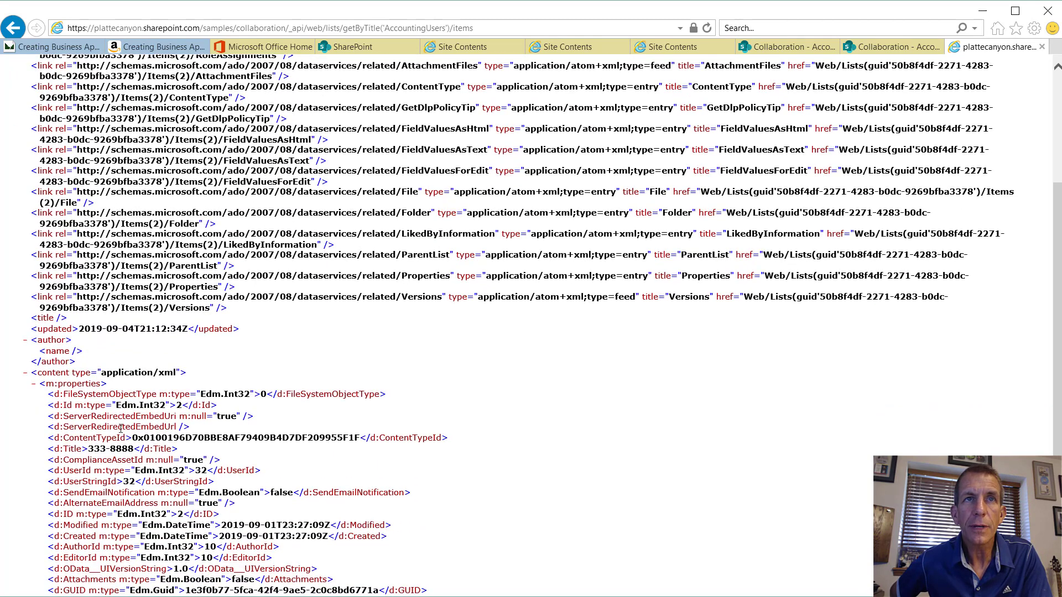
pyautogui.scroll(-2, 39, 382)
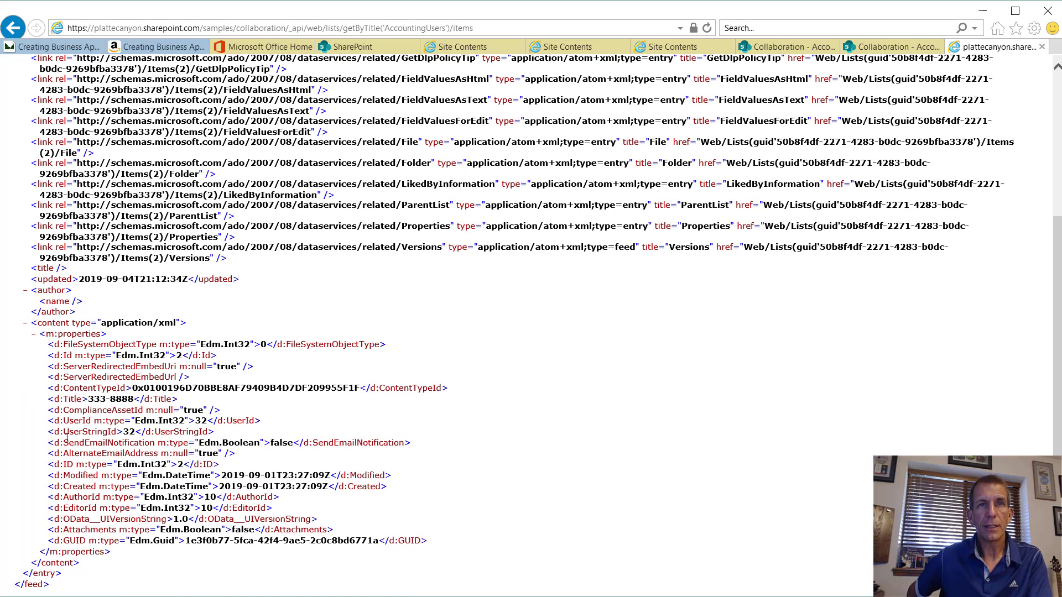
pyautogui.moveTo(66, 439); pyautogui.dragTo(160, 441)
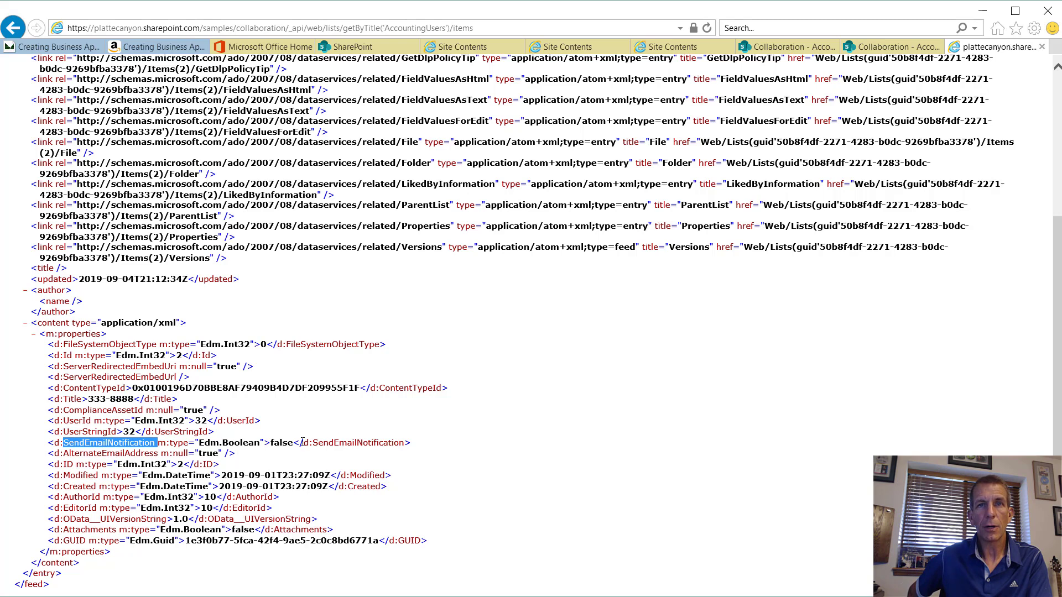
pyautogui.click(283, 441)
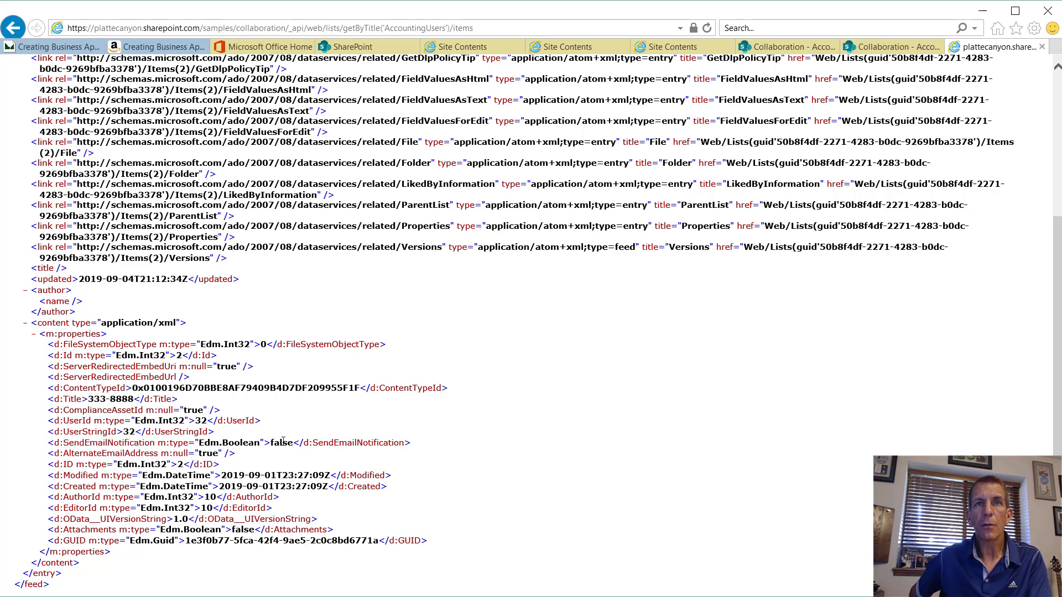
pyautogui.scroll(5, 283, 440)
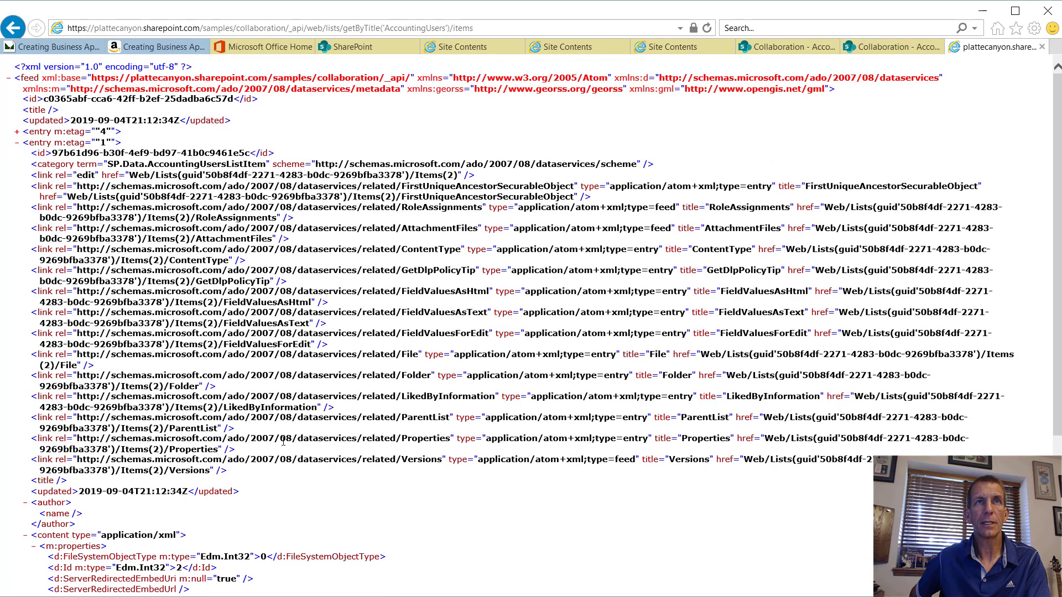
pyautogui.click(18, 132)
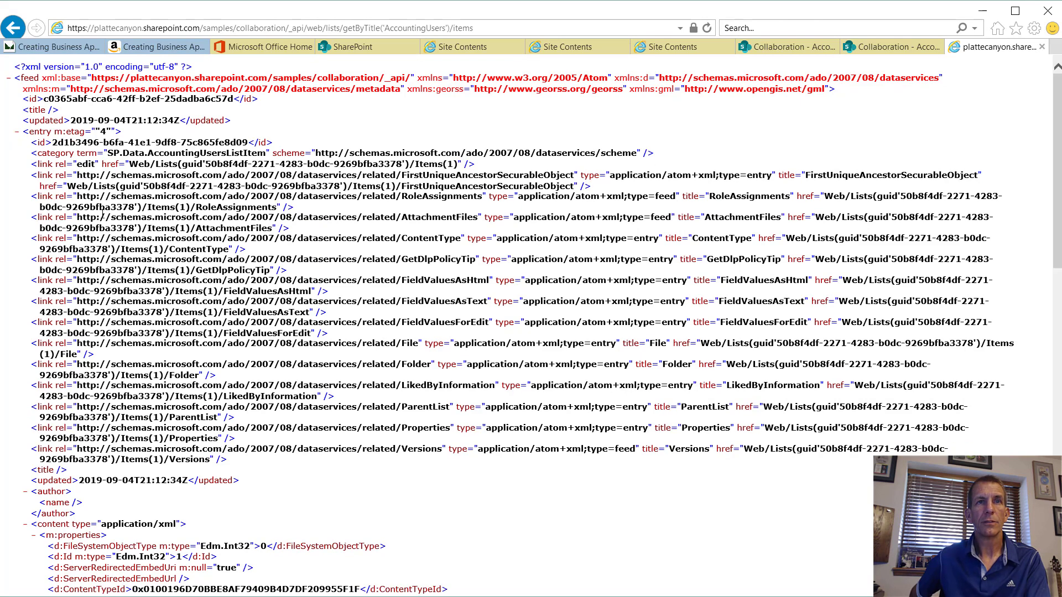
pyautogui.scroll(-5, 103, 217)
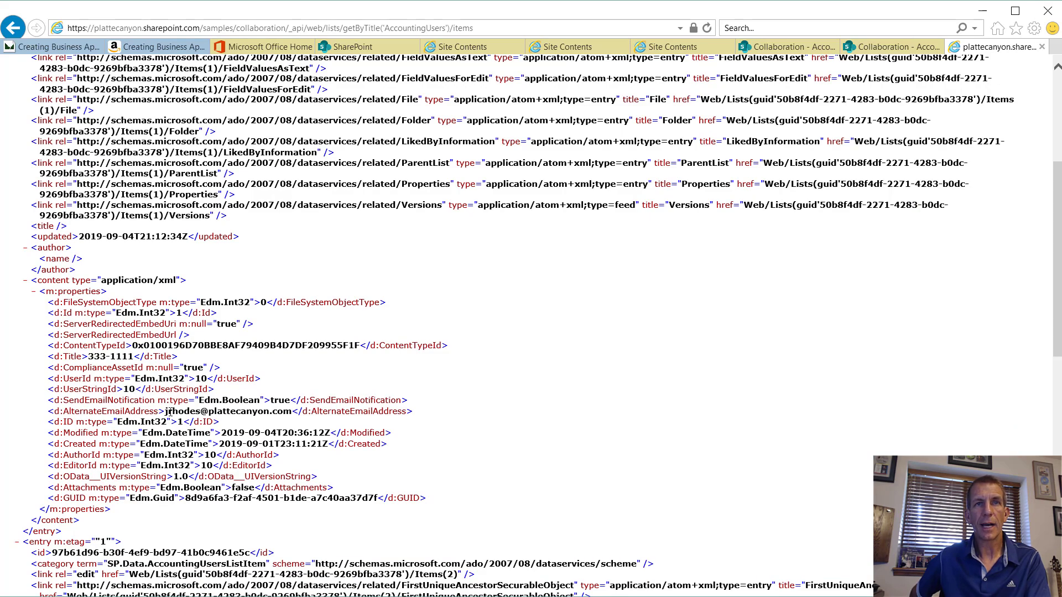
pyautogui.moveTo(192, 416); pyautogui.dragTo(261, 416)
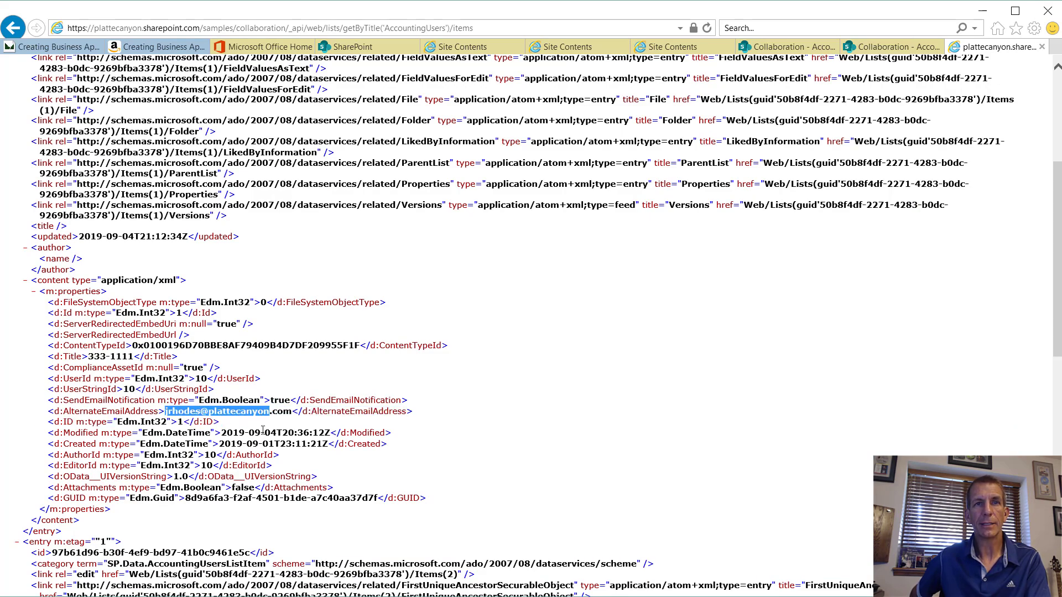
pyautogui.scroll(-10, 263, 430)
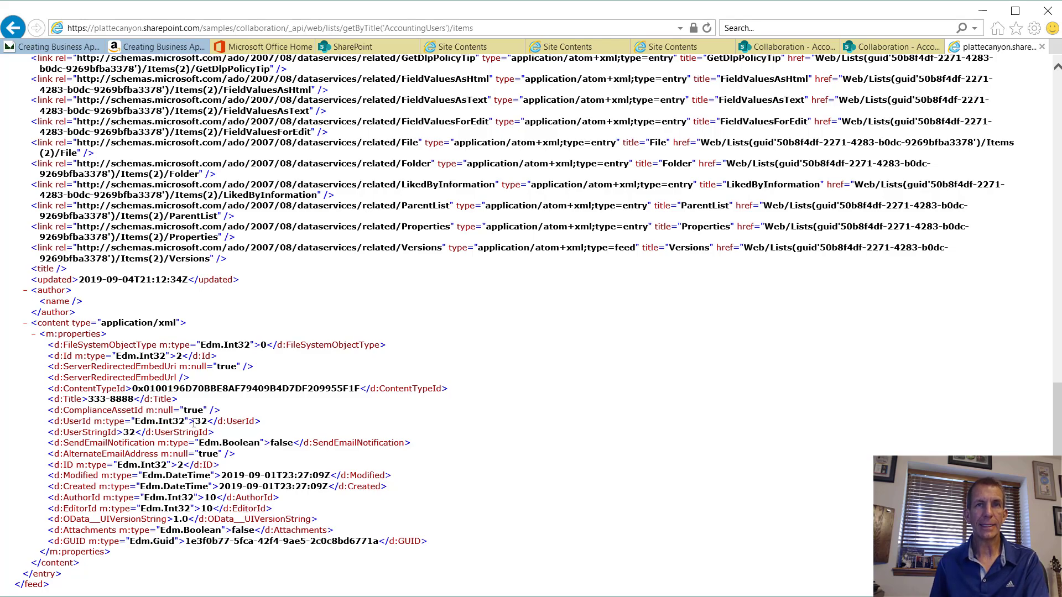
pyautogui.moveTo(194, 423); pyautogui.dragTo(208, 423)
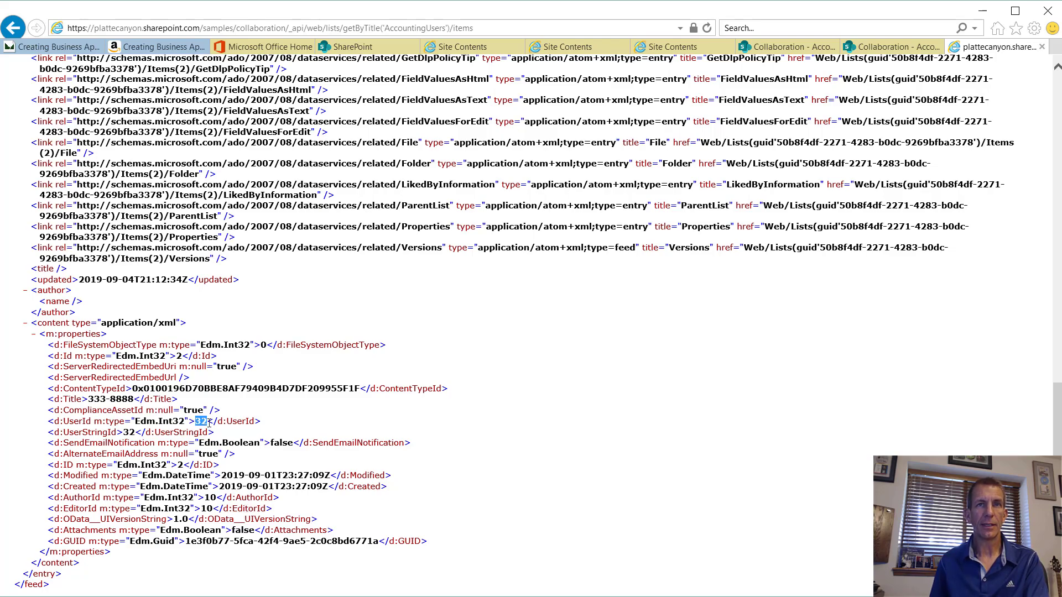
pyautogui.scroll(12, 209, 423)
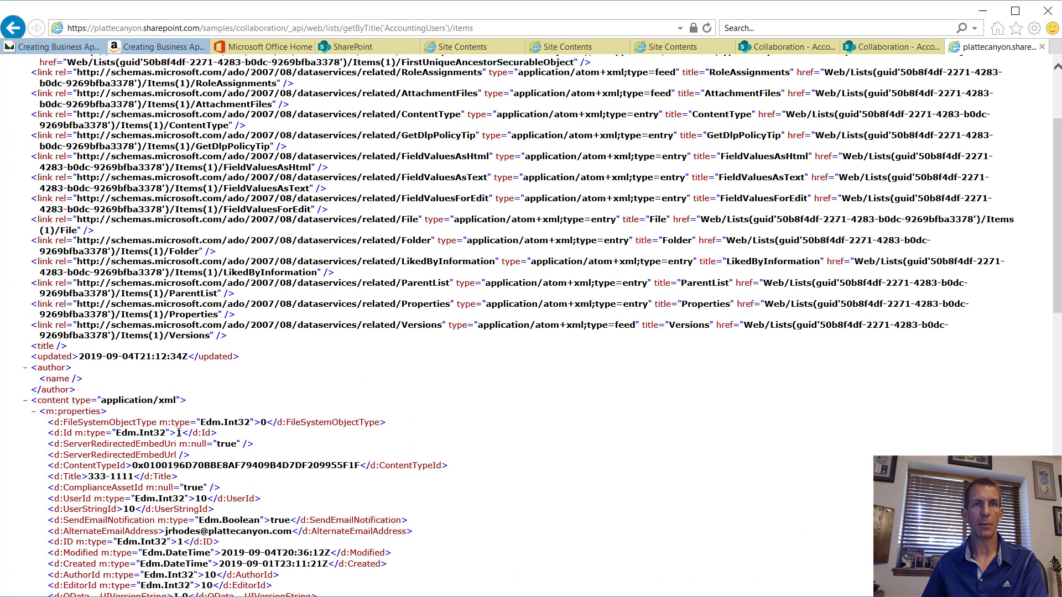
pyautogui.moveTo(177, 433); pyautogui.dragTo(184, 433)
pyautogui.doubleClick(200, 498)
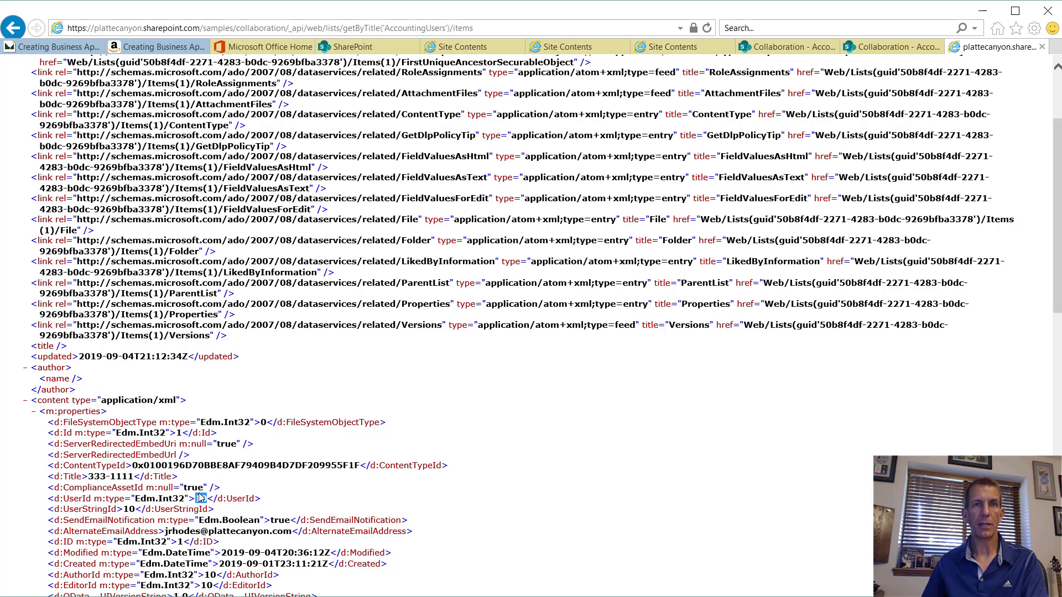
pyautogui.moveTo(191, 433); pyautogui.dragTo(177, 434)
pyautogui.click(177, 434)
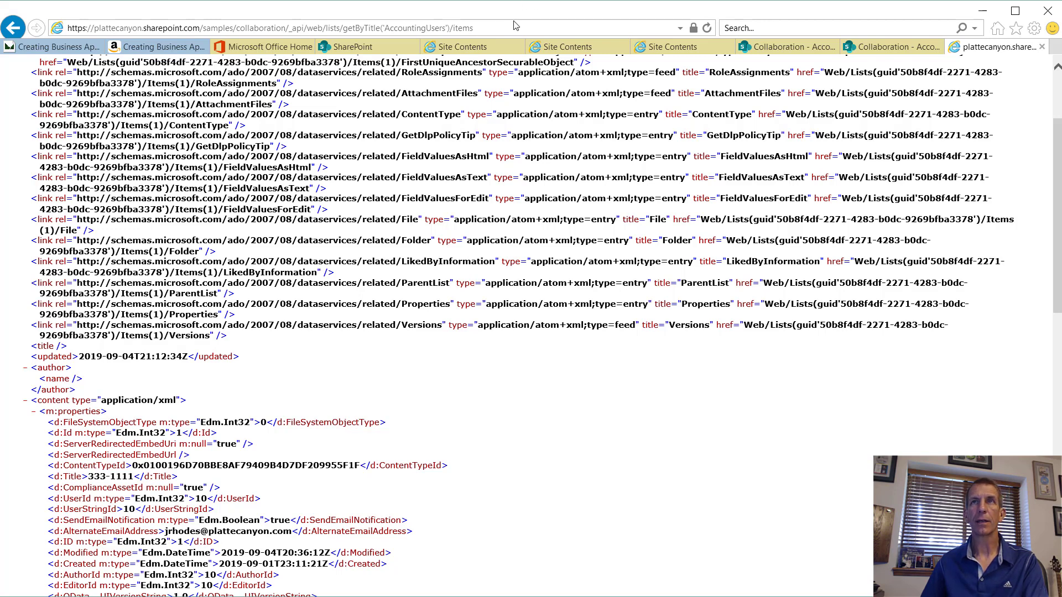
pyautogui.click(508, 32)
pyautogui.doubleClick(508, 32)
pyautogui.click(513, 30)
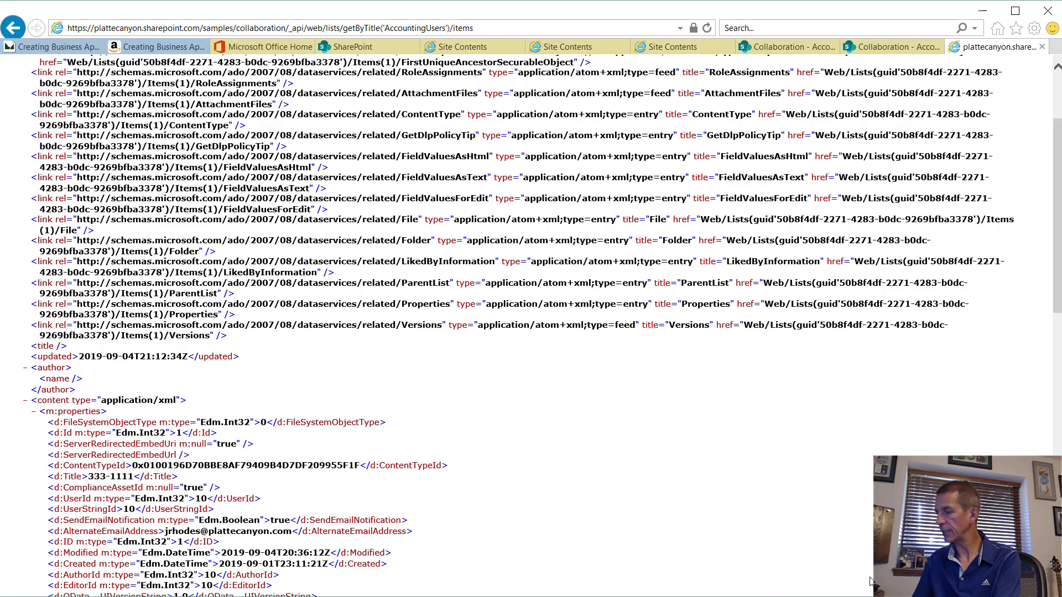
pyautogui.write('?')
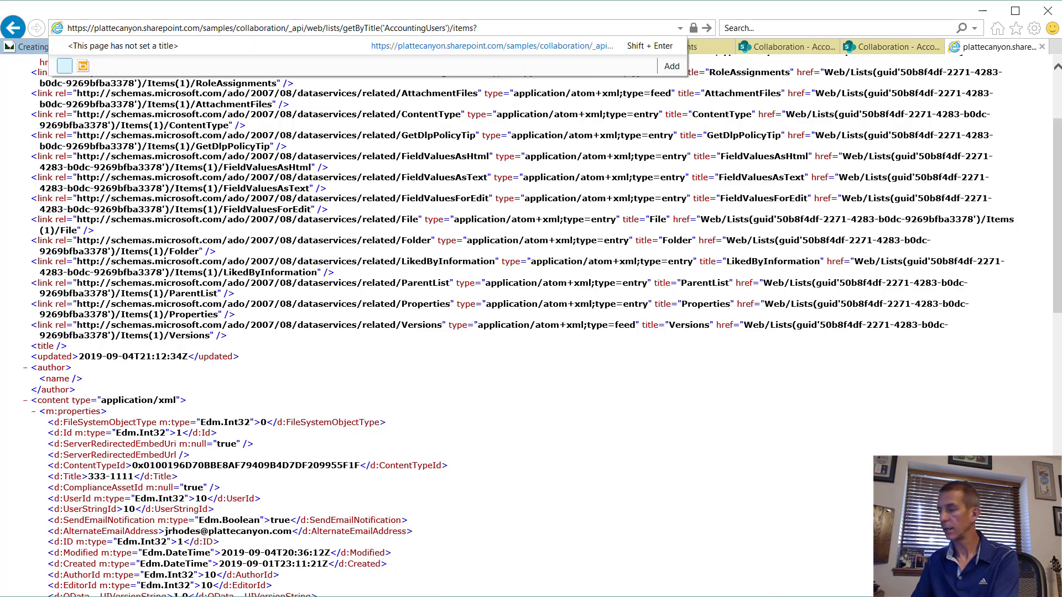
pyautogui.write('$')
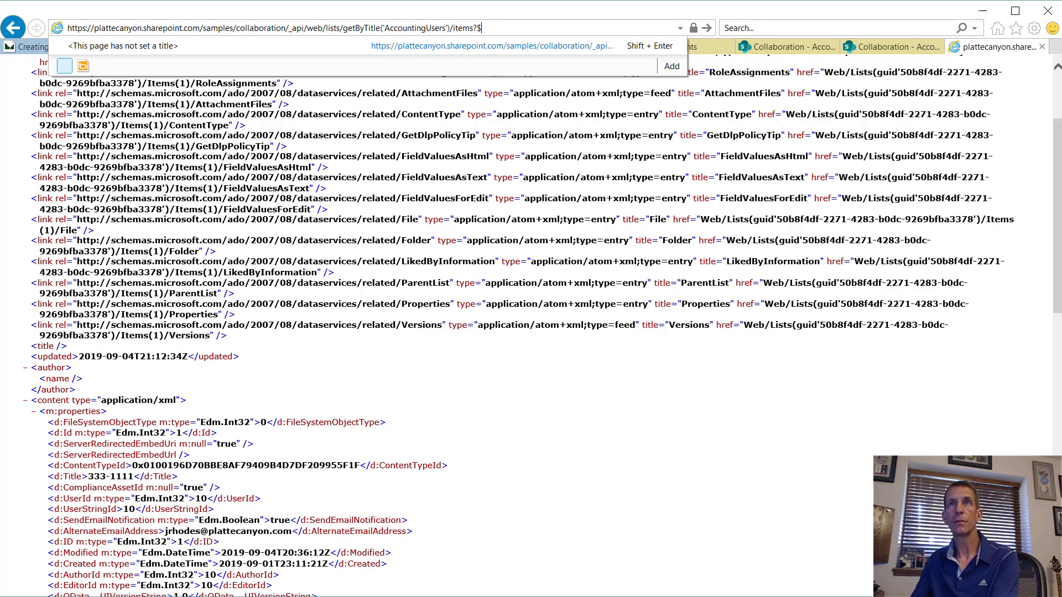
pyautogui.write('filter')
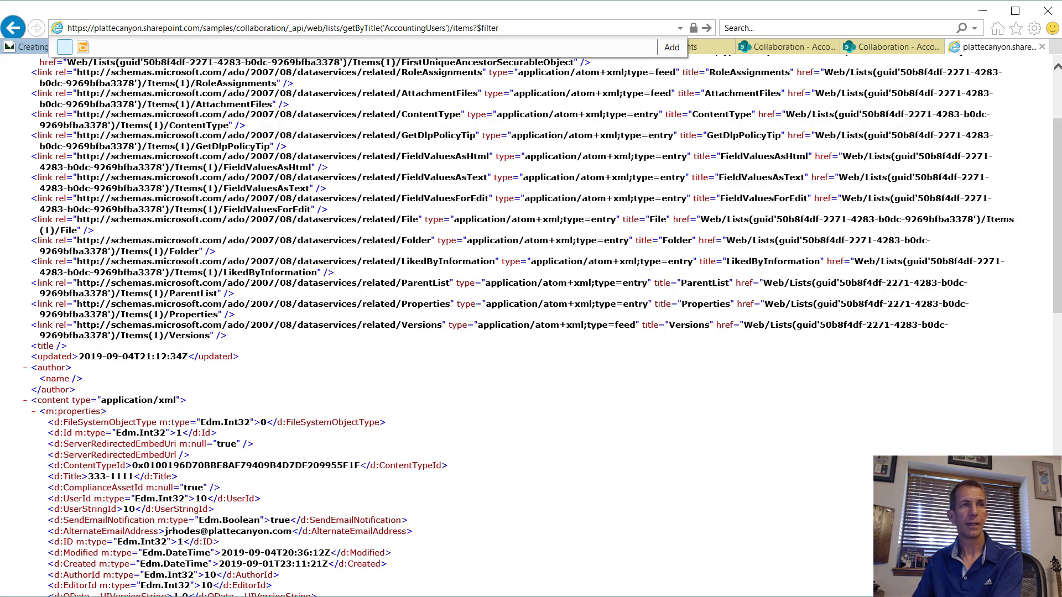
pyautogui.write('=')
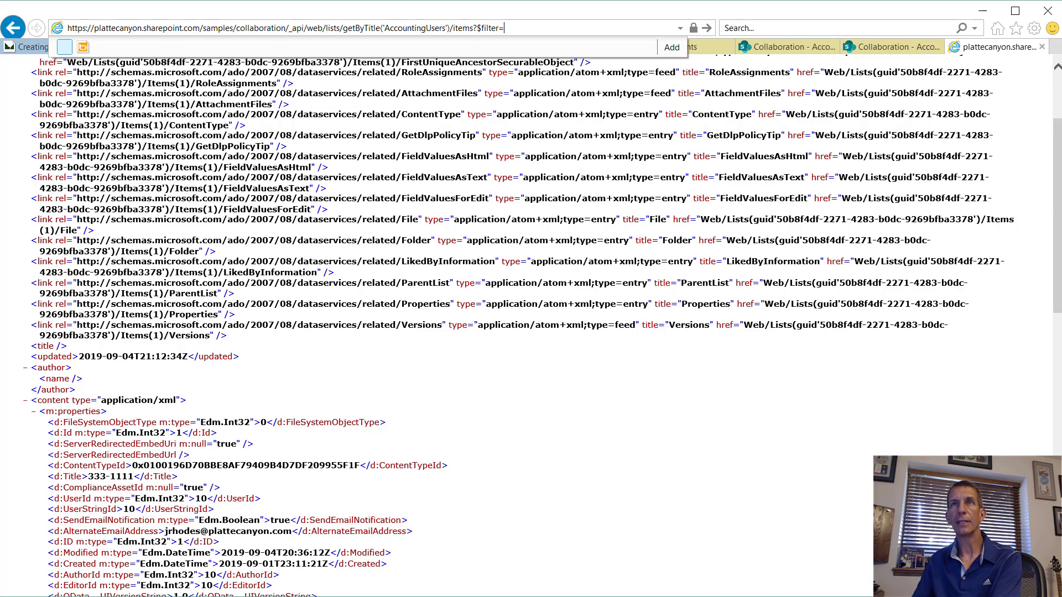
pyautogui.write('SendEmail')
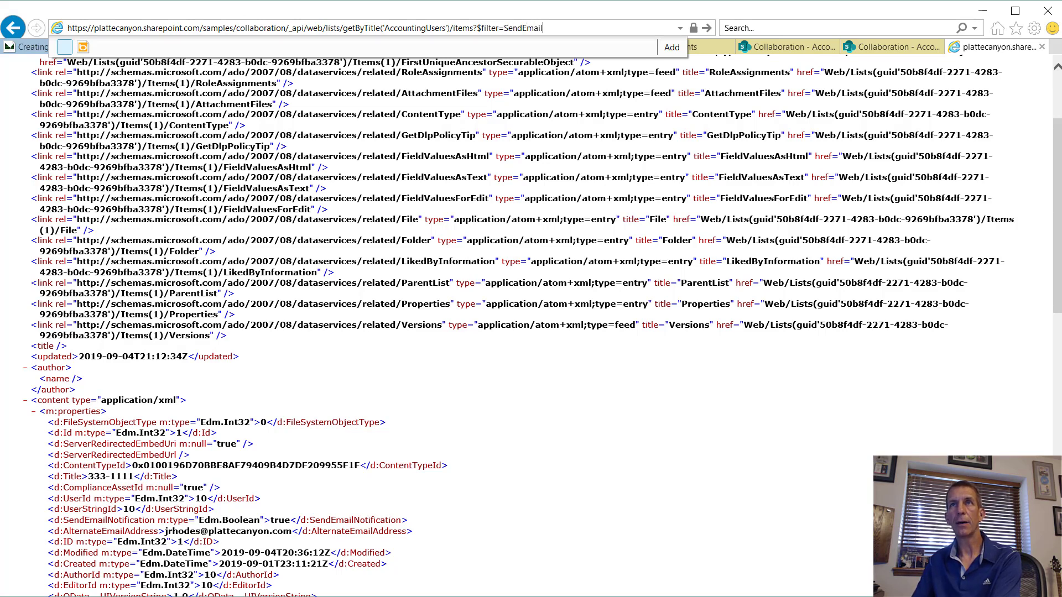
pyautogui.write('Notifications')
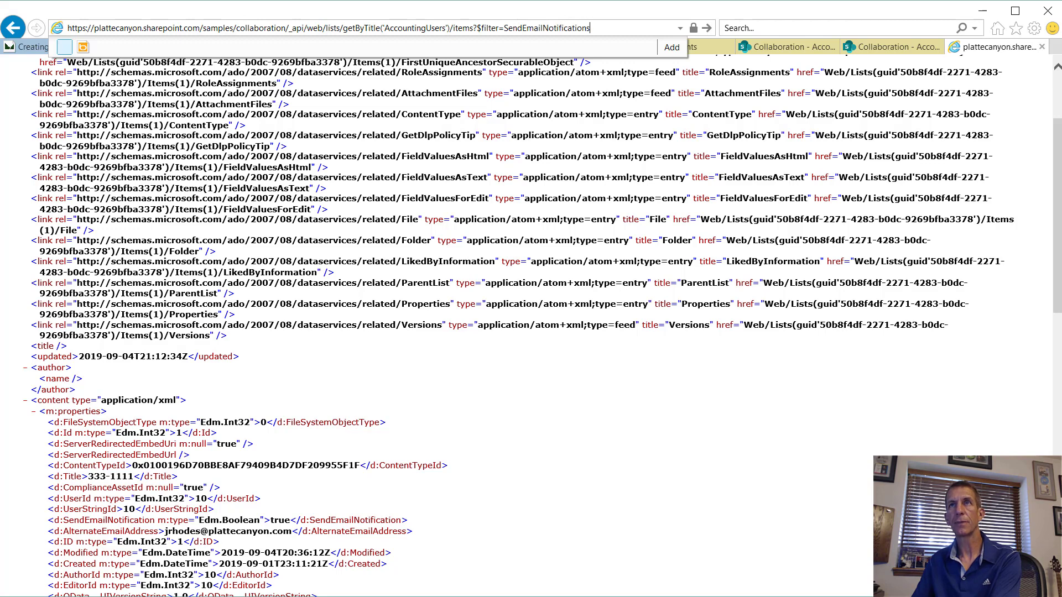
pyautogui.write(' eq')
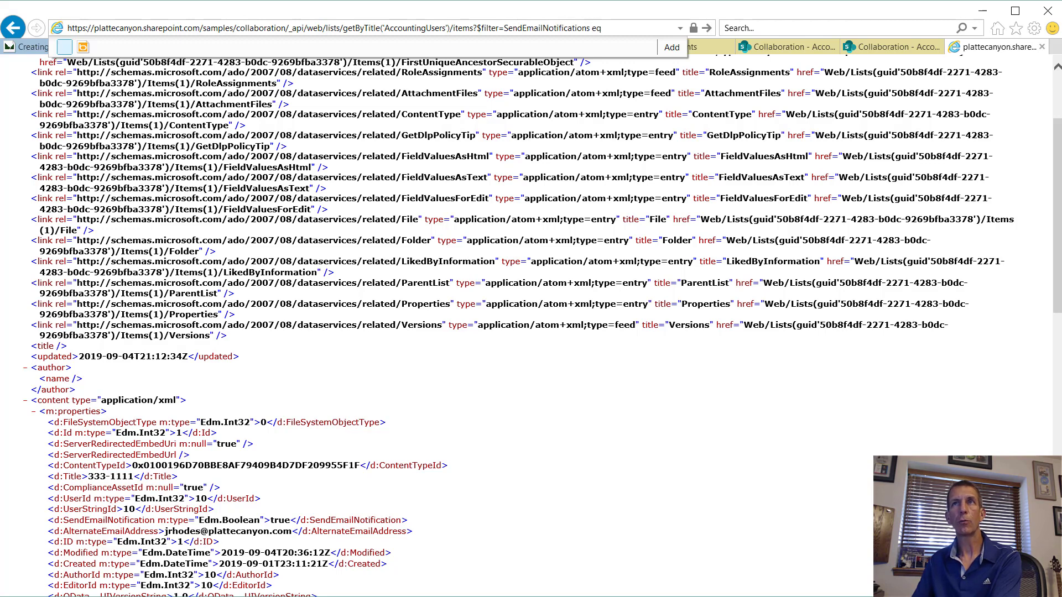
pyautogui.write(' 1')
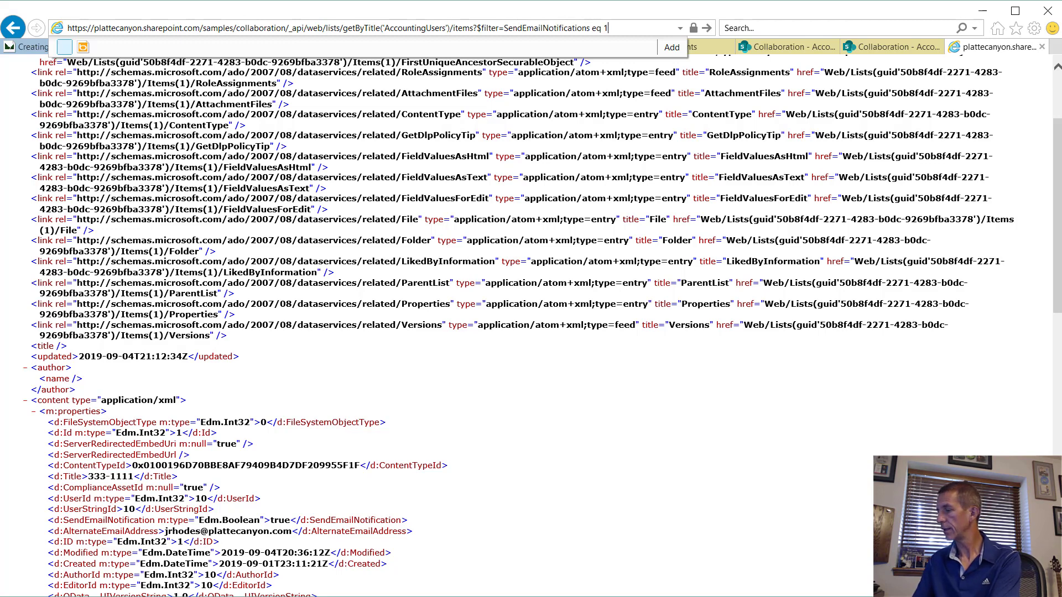
pyautogui.hotkey('ctrl', 'a')
pyautogui.hotkey('ctrl', 'c')
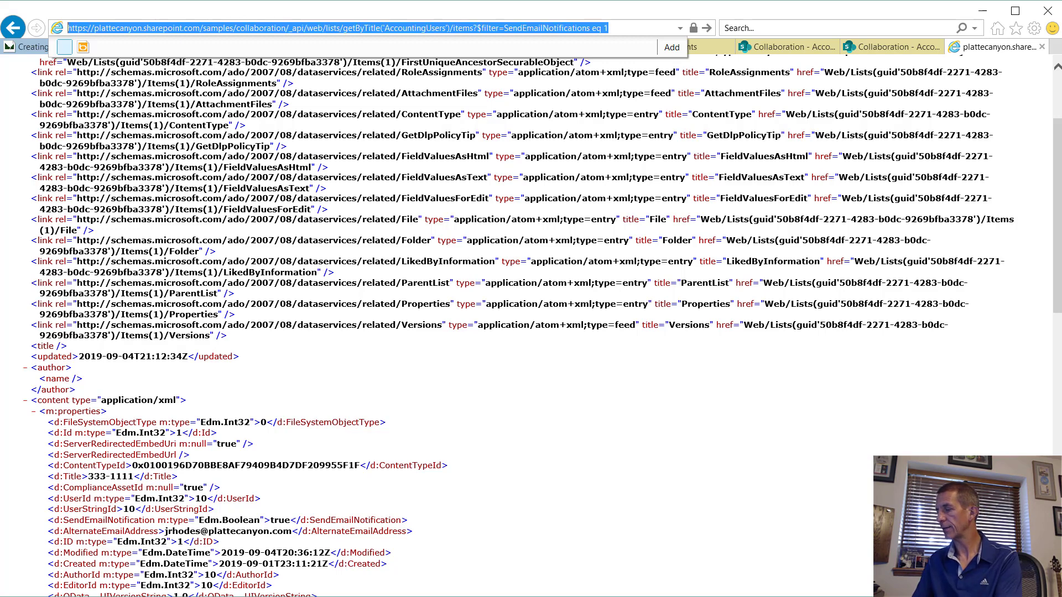
pyautogui.press('Return')
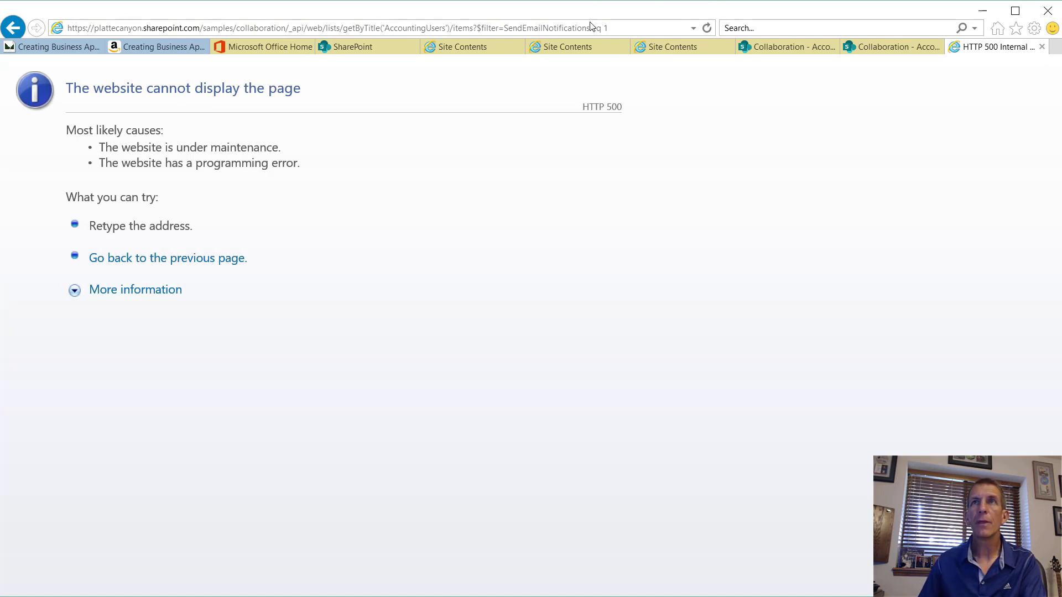
pyautogui.click(558, 31)
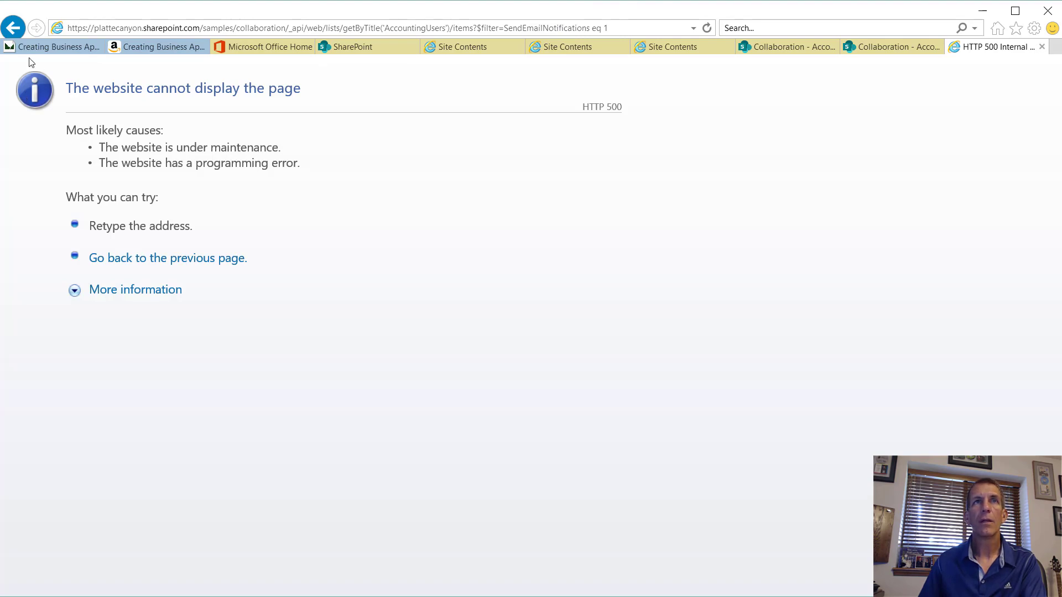
pyautogui.click(12, 27)
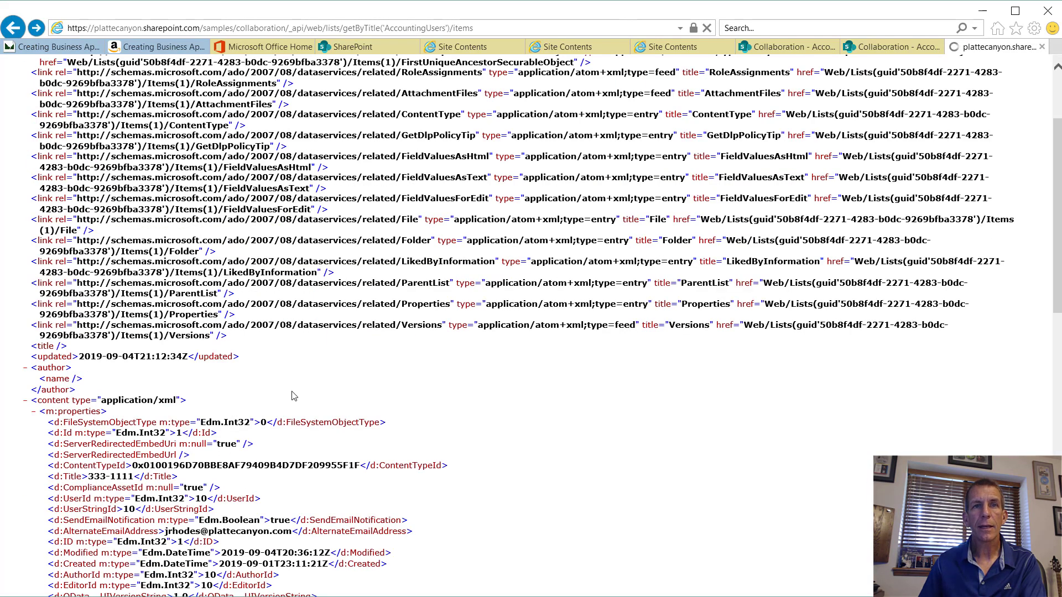
# Step: Reload the filter query corrected to SendEmailNotification eq 1 and review the single matching entry
pyautogui.scroll(-1, 293, 395)
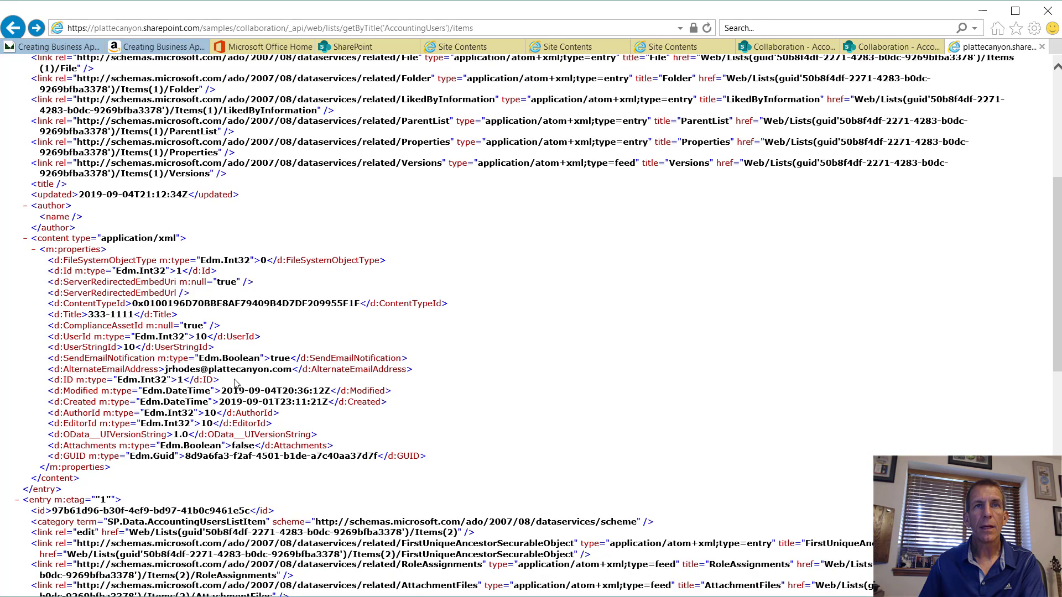
pyautogui.scroll(3, 385, 284)
pyautogui.click(504, 27)
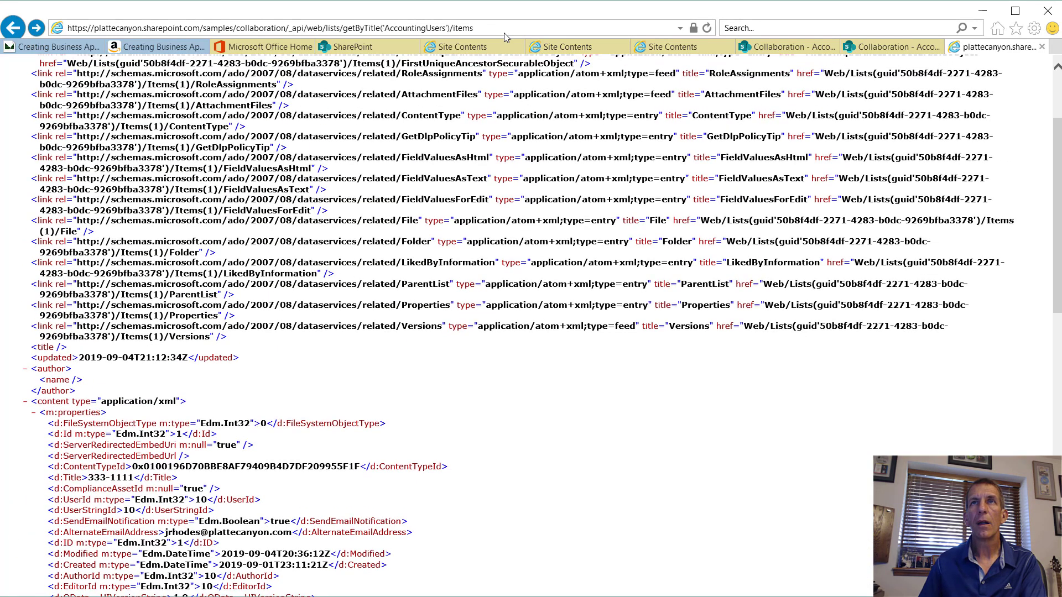
pyautogui.hotkey('ctrl', 'v')
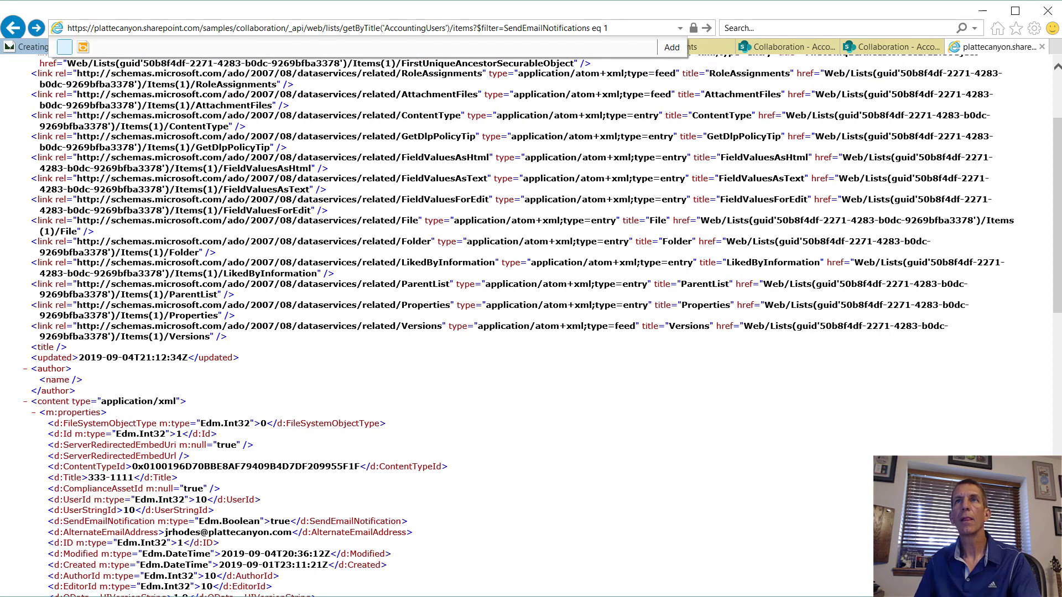
pyautogui.press('Left')
pyautogui.press('Left')
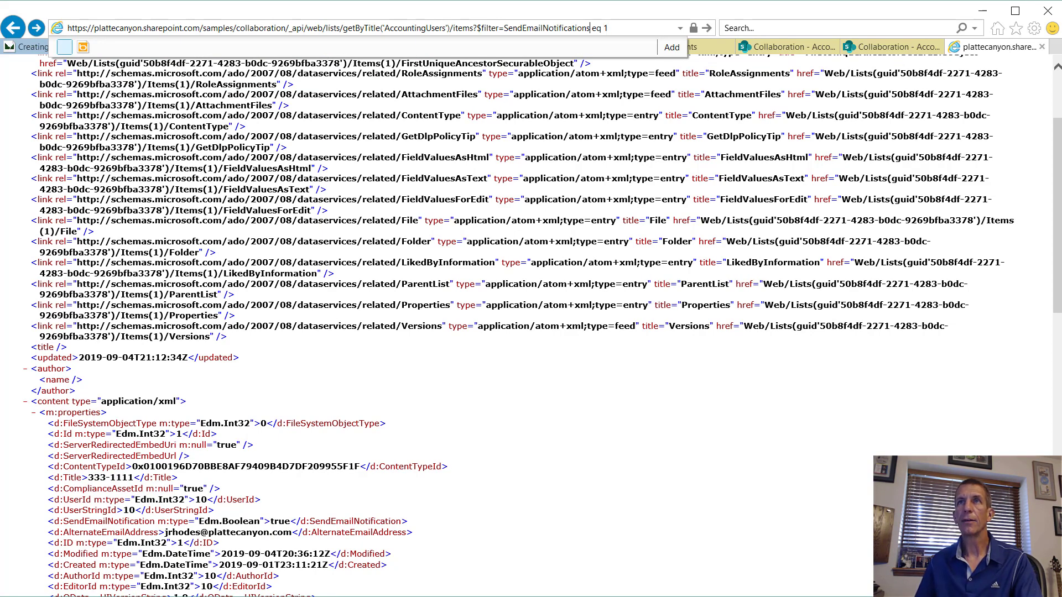
pyautogui.press('BackSpace')
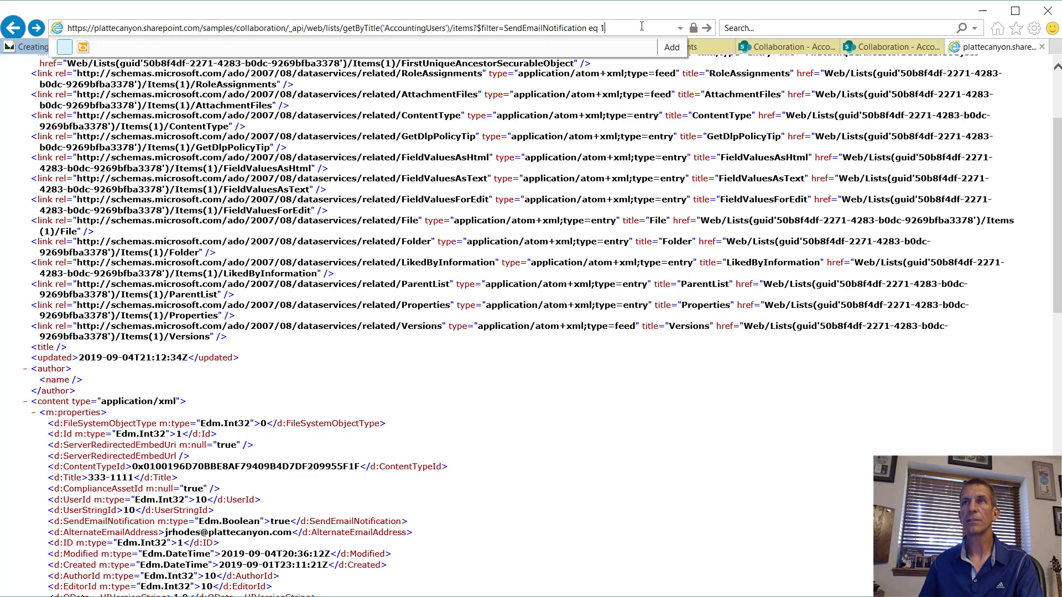
pyautogui.press('Return')
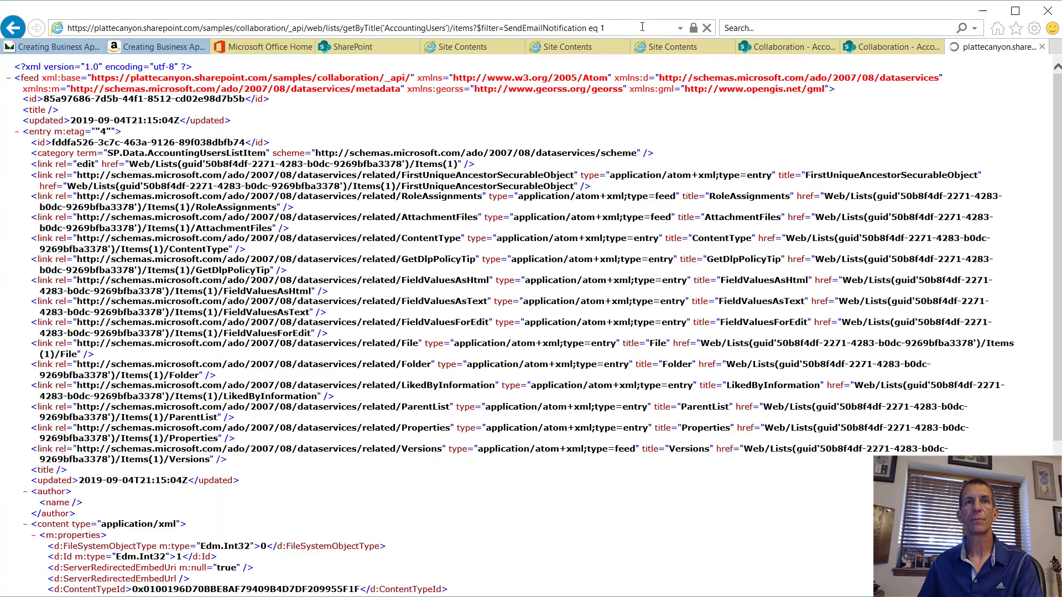
pyautogui.scroll(-3, 644, 282)
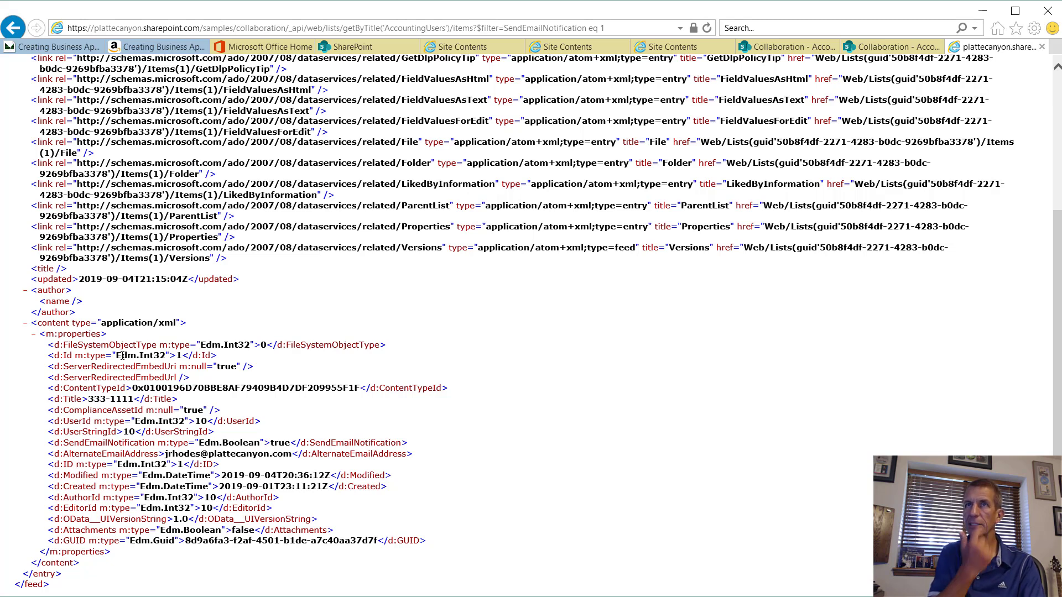
# Step: Copy the working filter query address and return to the NotifyApprovals workflow in SharePoint Designer
pyautogui.click(639, 27)
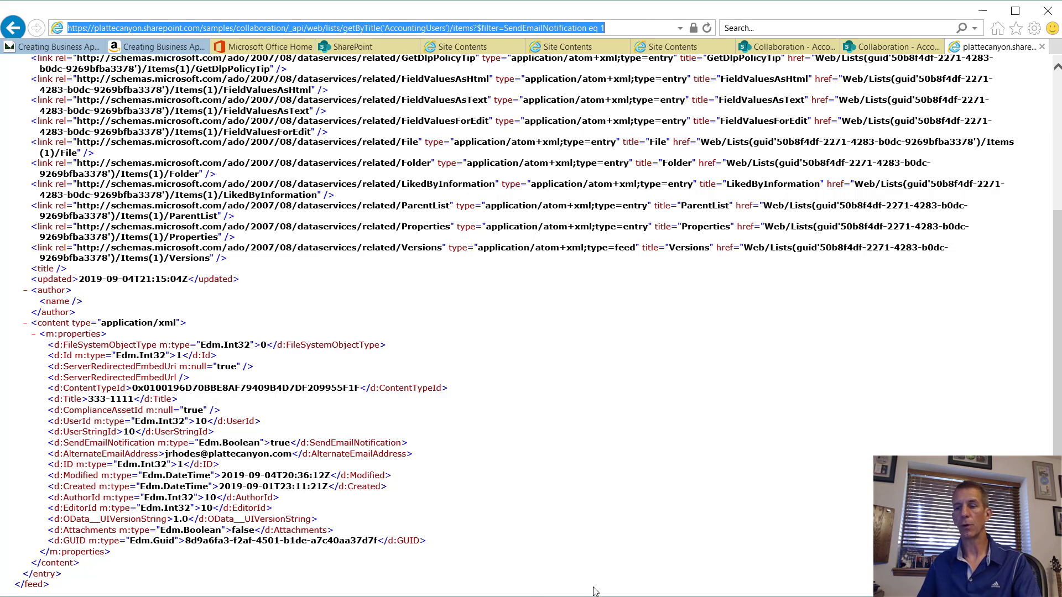
pyautogui.click(613, 592)
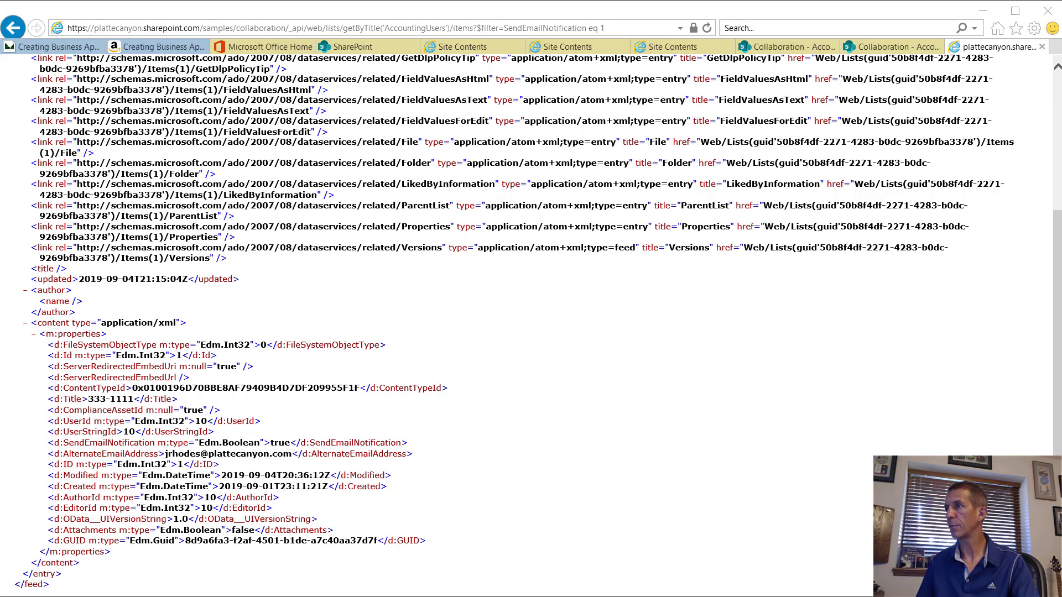
pyautogui.hotkey('alt', 'Tab')
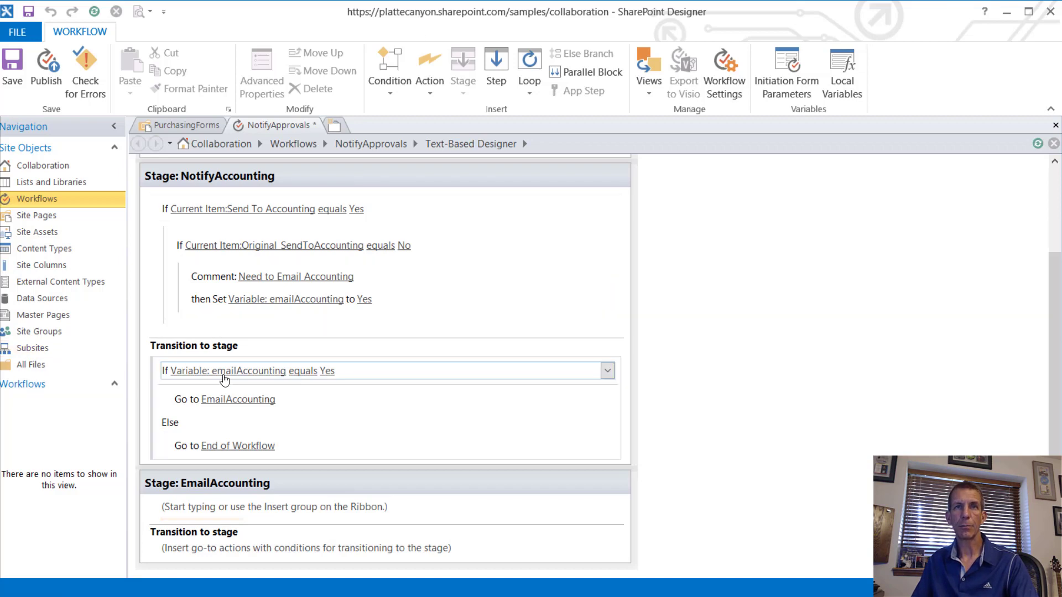
# Step: Add a Set field action in the inner If that sets Original_SendToAccounting to Yes
pyautogui.click(214, 311)
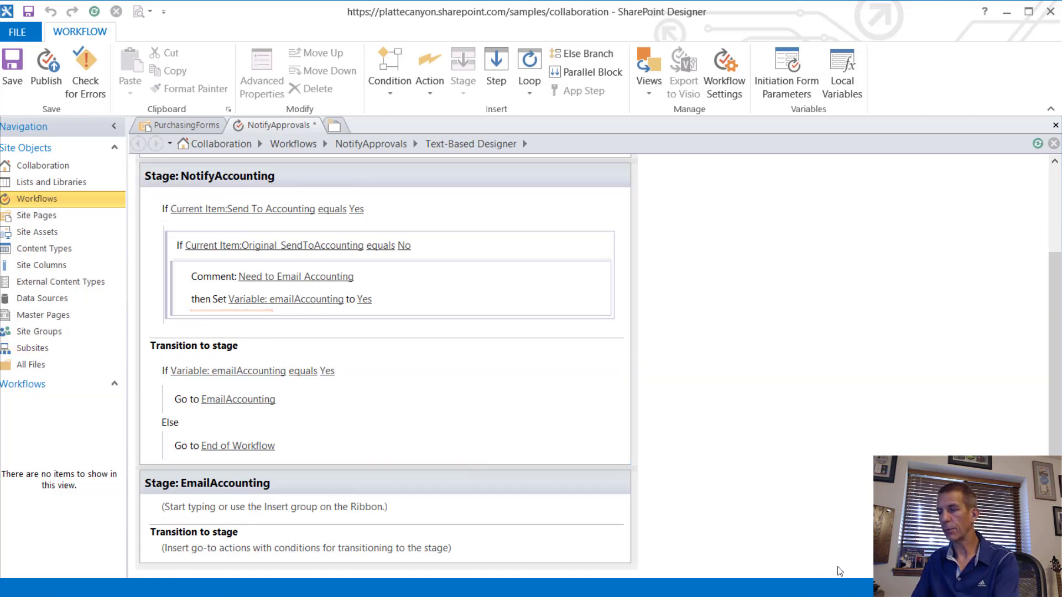
pyautogui.write('Set')
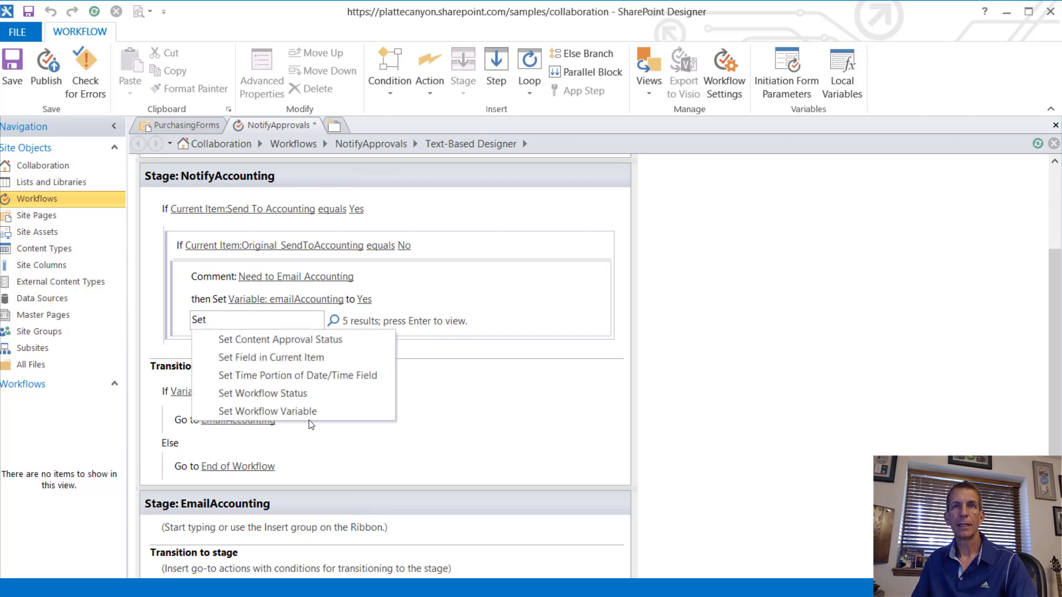
pyautogui.click(286, 351)
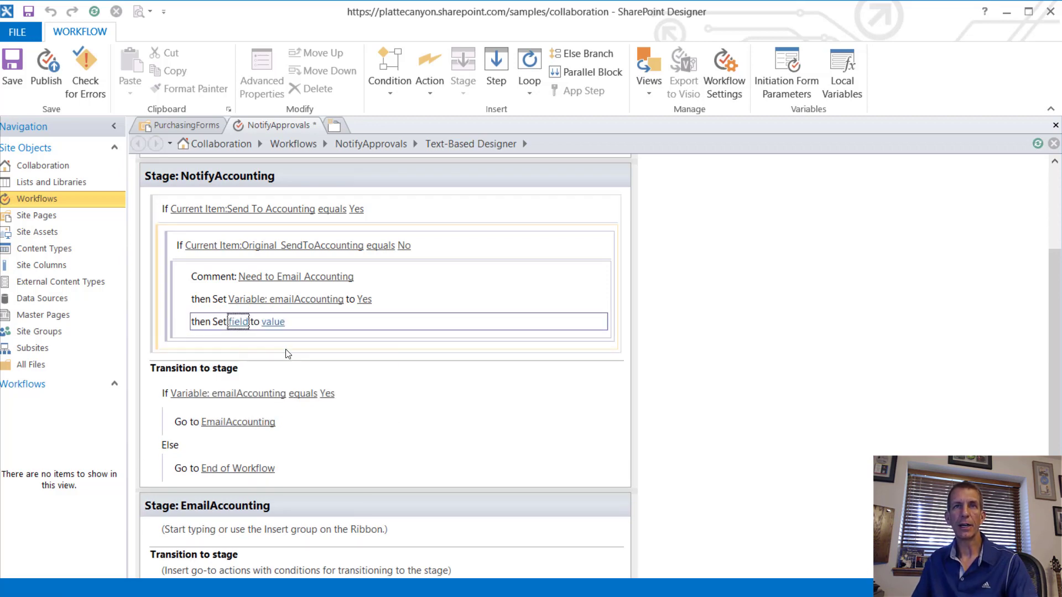
pyautogui.click(240, 323)
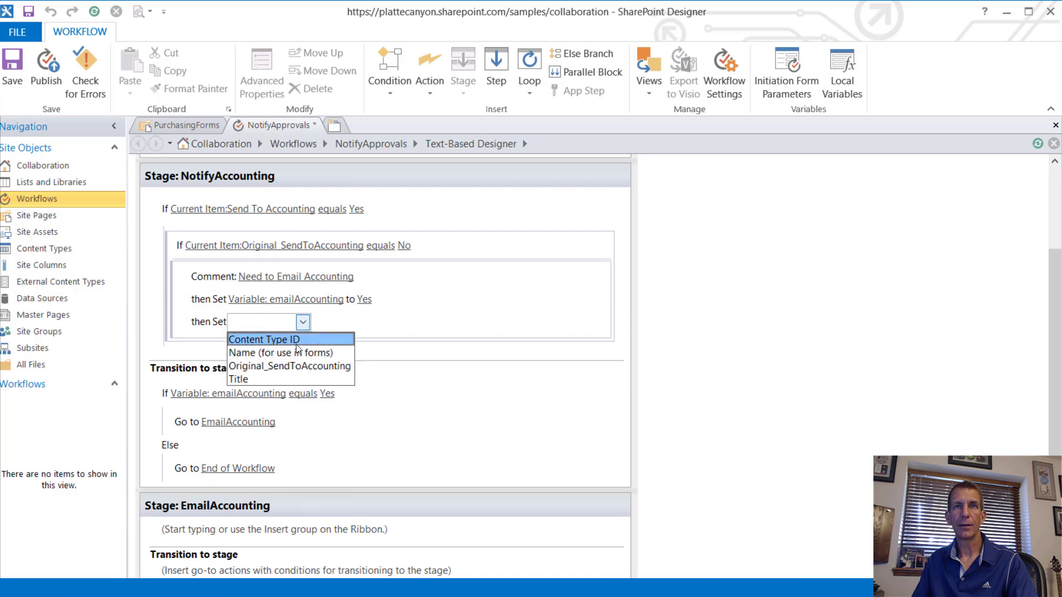
pyautogui.click(320, 372)
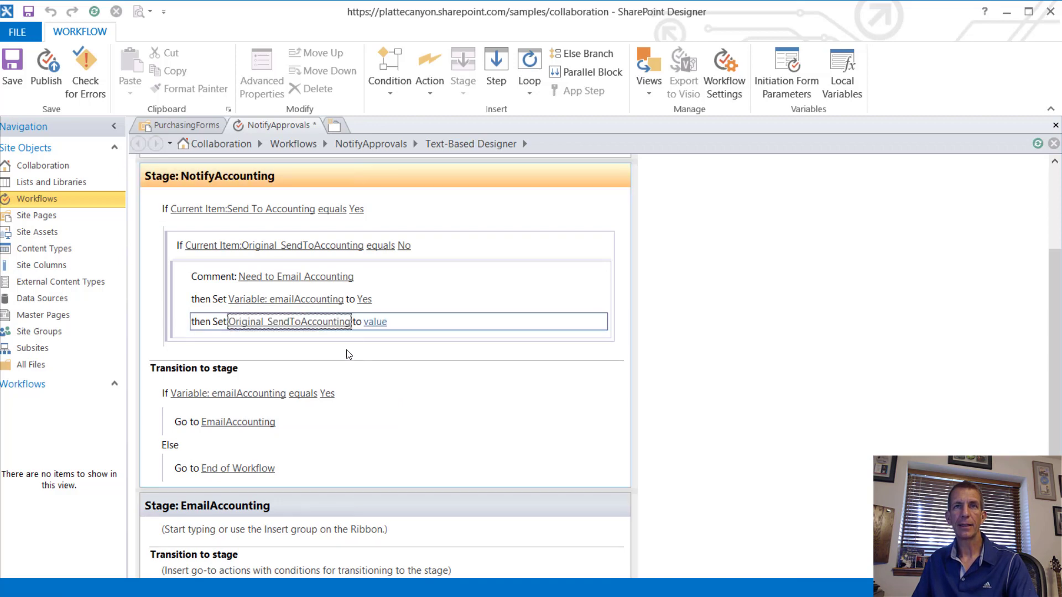
pyautogui.click(382, 326)
pyautogui.click(381, 340)
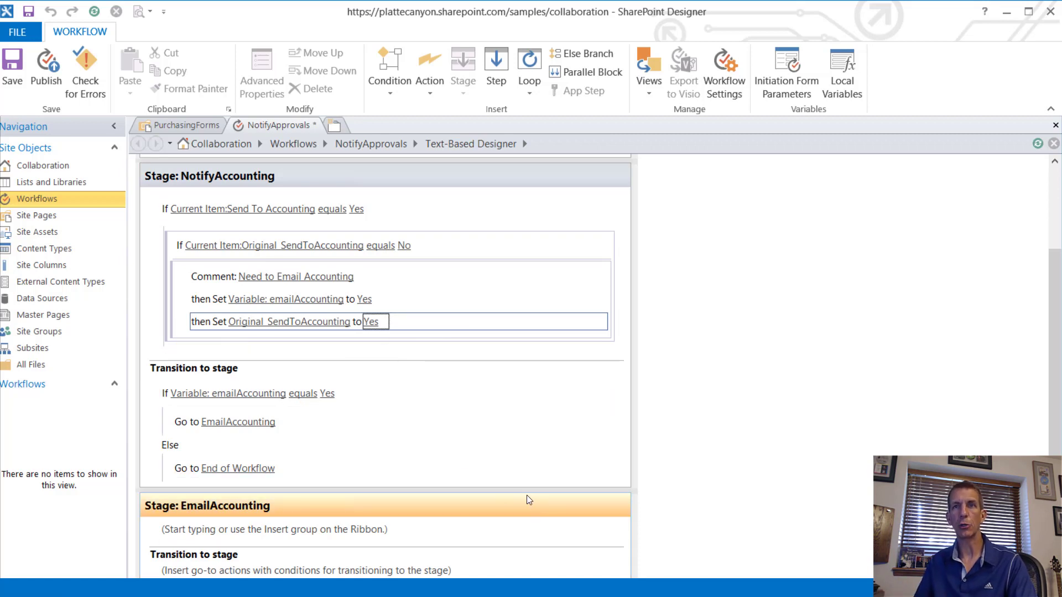
pyautogui.click(316, 544)
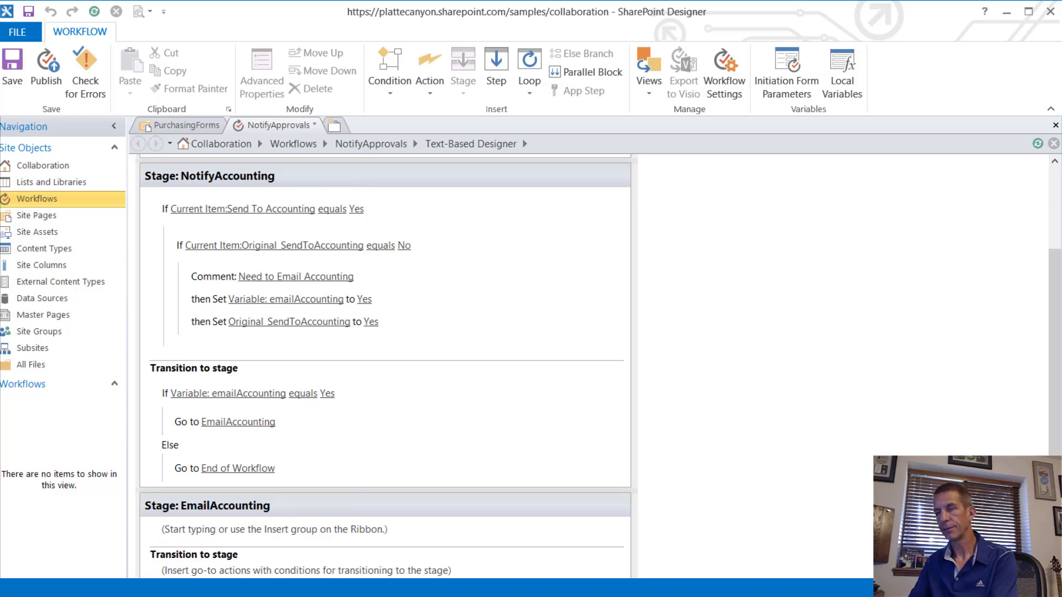
# Step: Add a Build Dictionary action with a String item accept = application/json;odata=verbose
pyautogui.write('Buil')
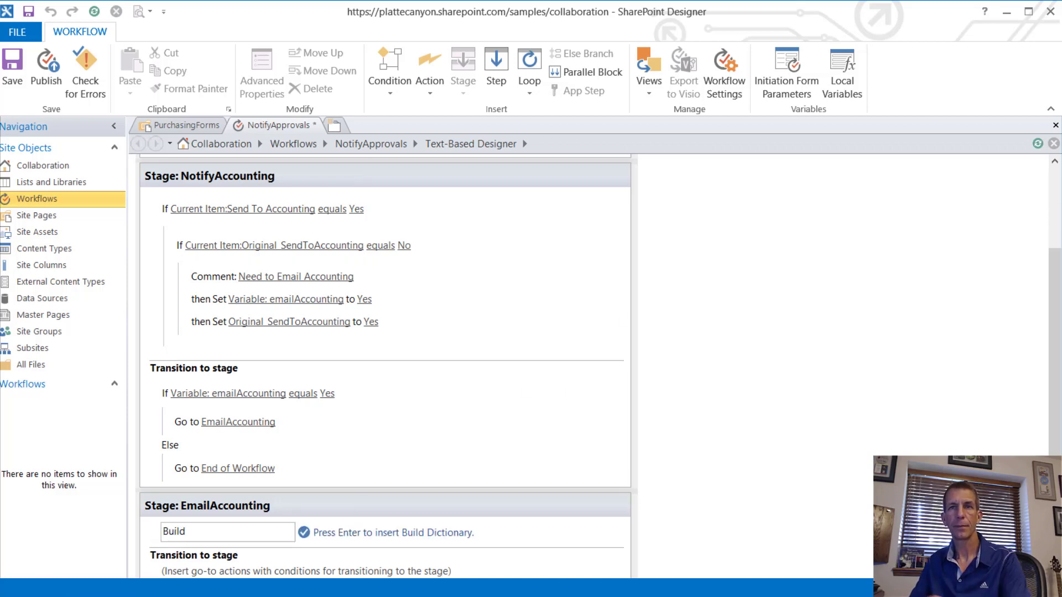
pyautogui.write('d')
pyautogui.press('Return')
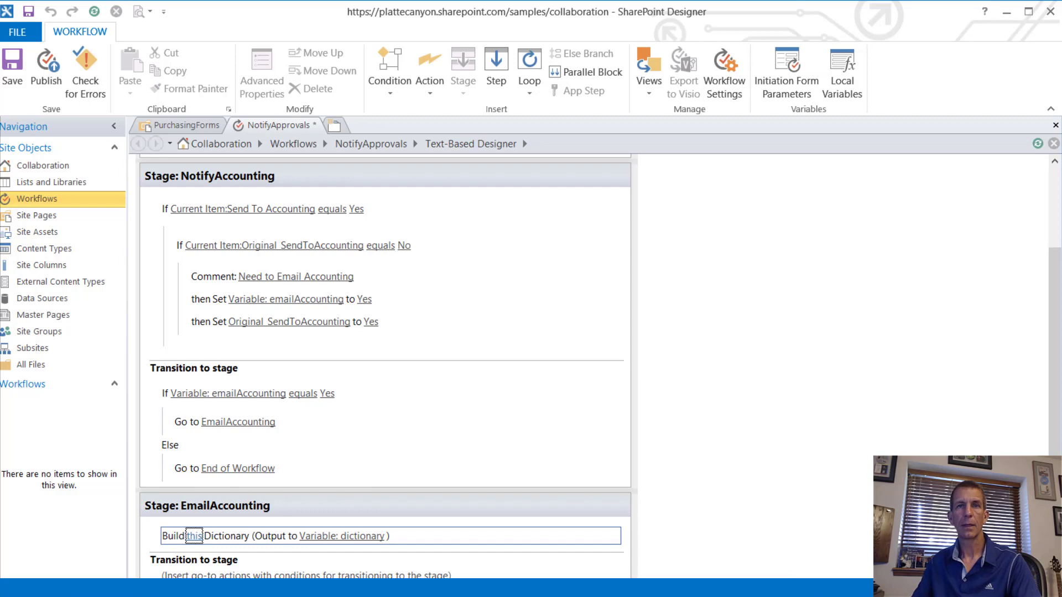
pyautogui.click(192, 536)
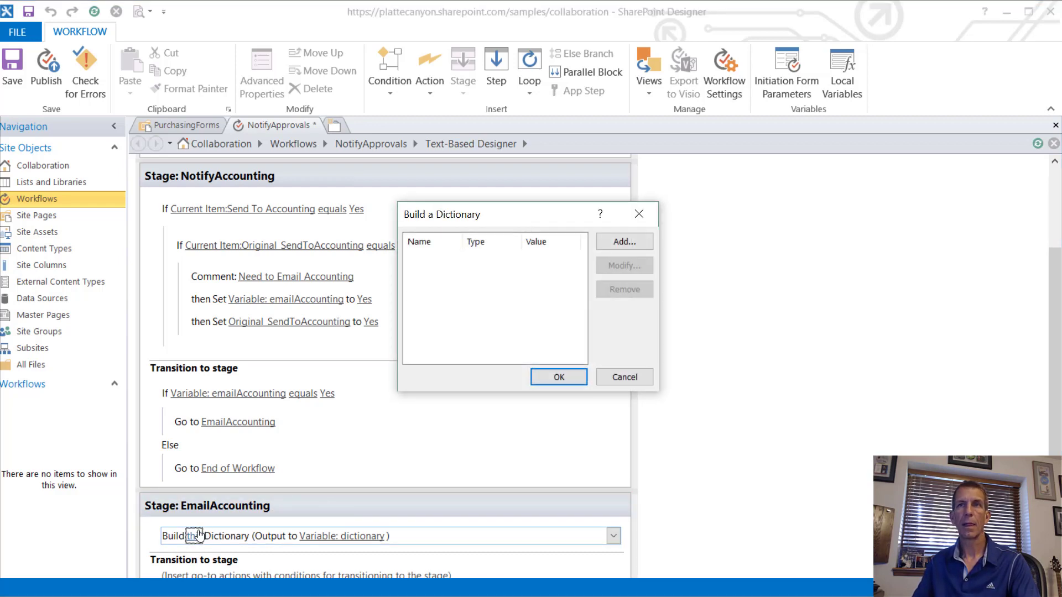
pyautogui.click(624, 241)
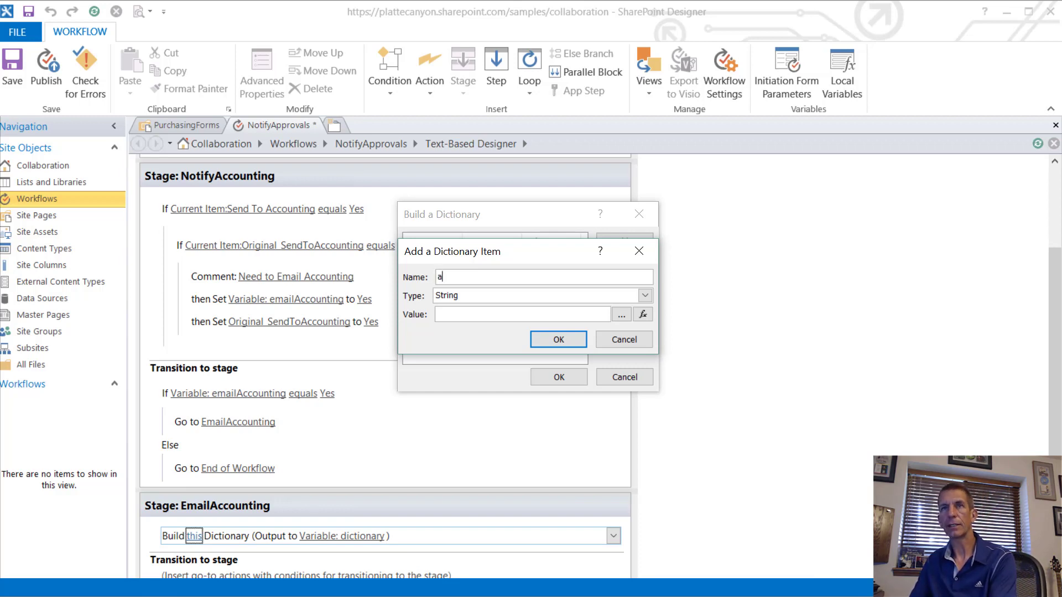
pyautogui.write('ccept')
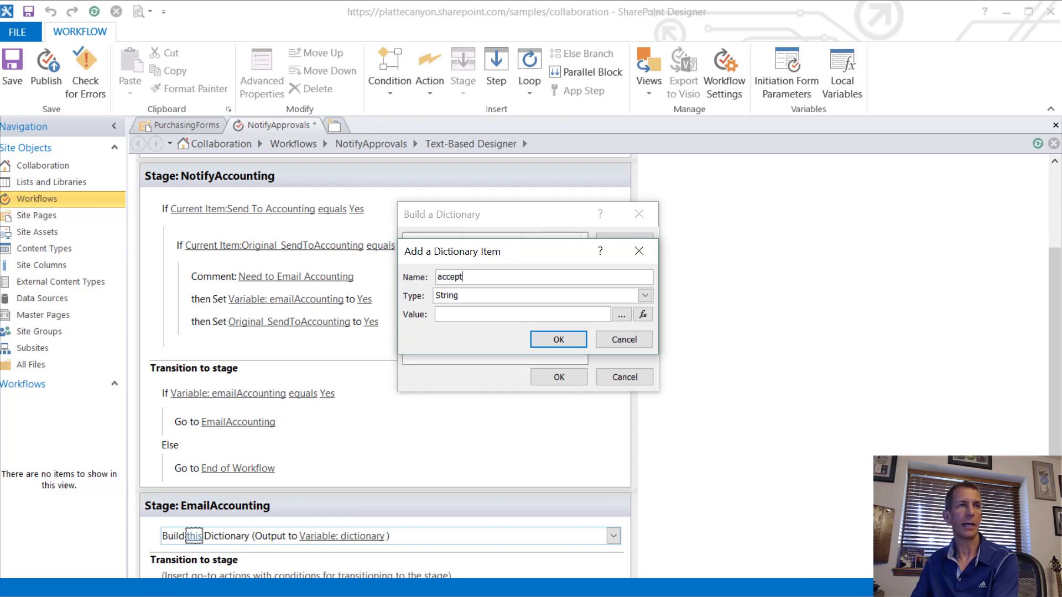
pyautogui.press('Tab')
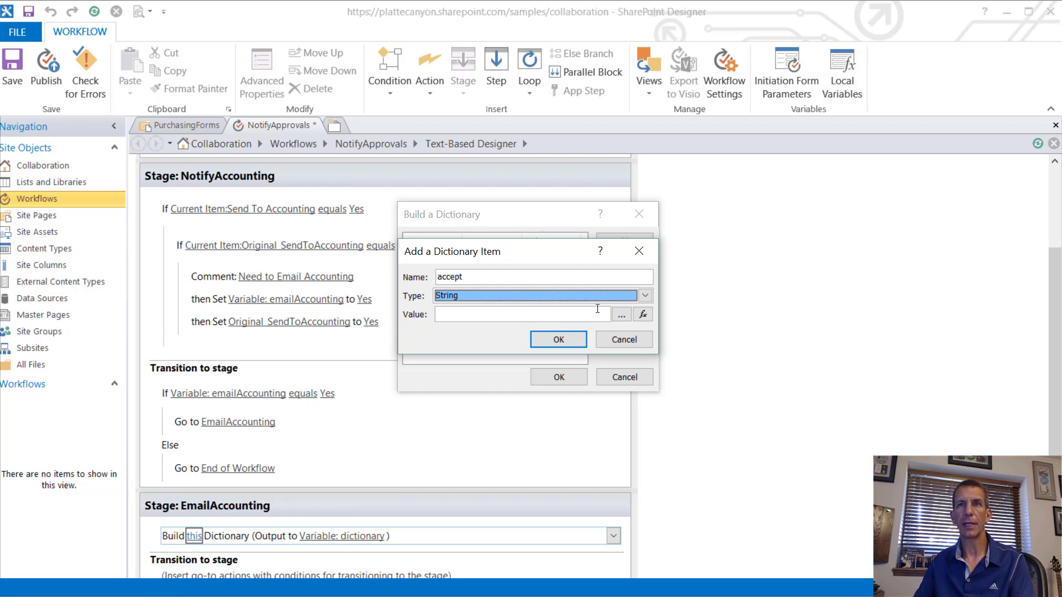
pyautogui.click(487, 318)
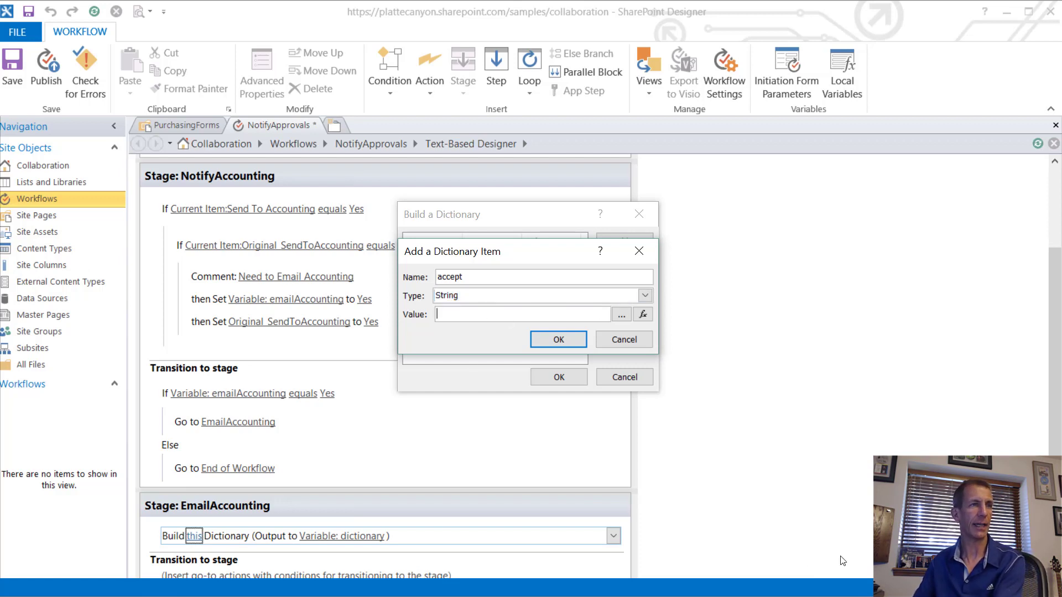
pyautogui.write('applicat')
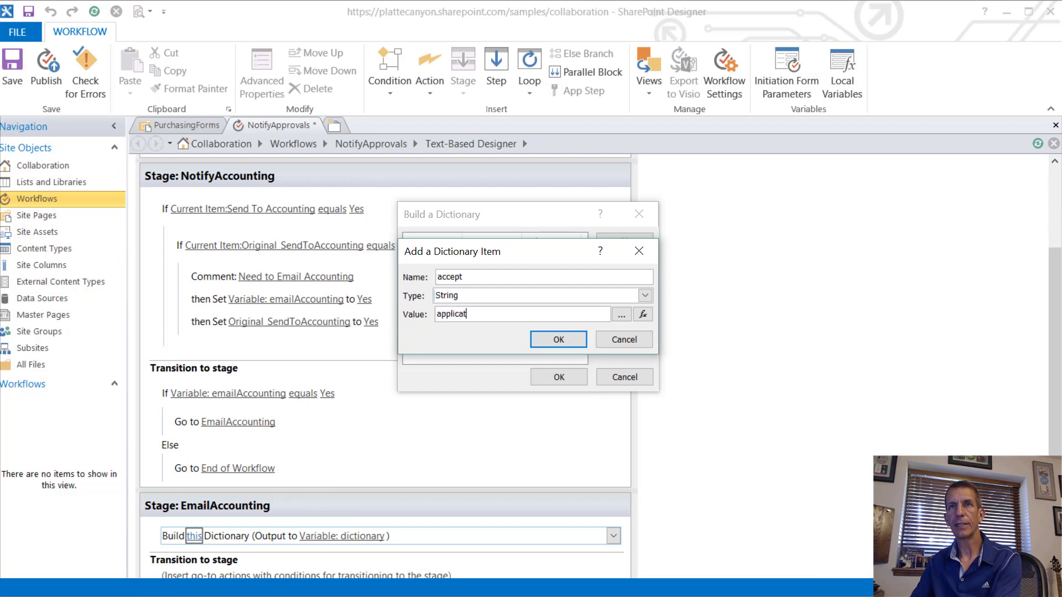
pyautogui.write('ion')
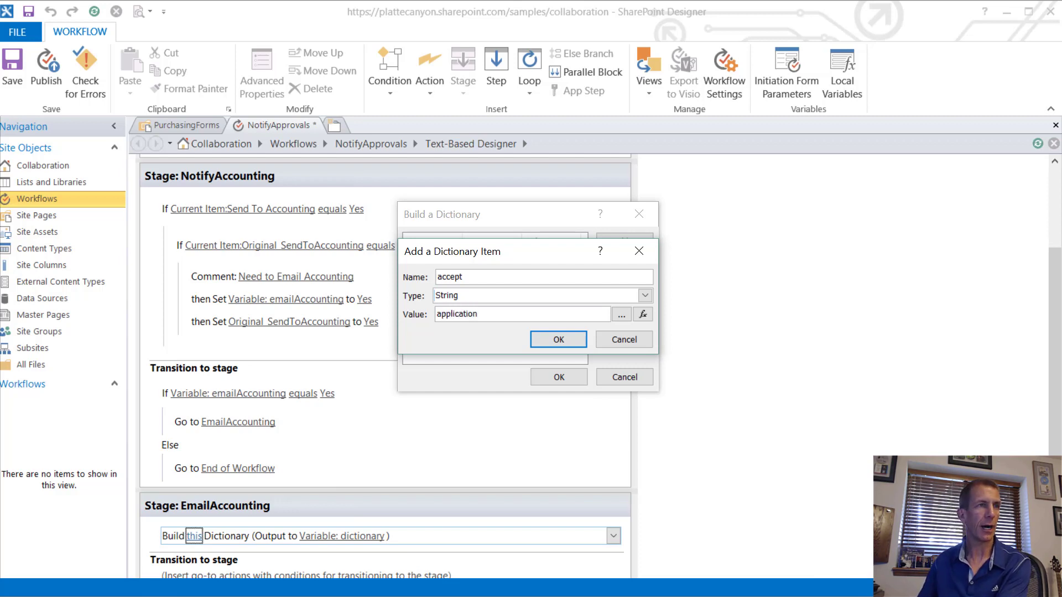
pyautogui.write('/json')
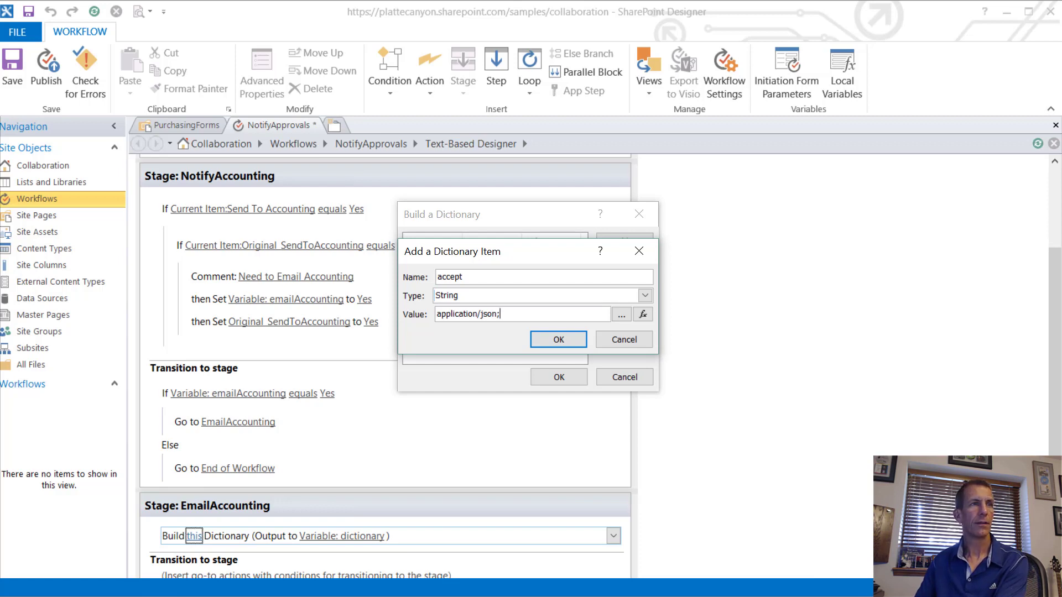
pyautogui.write(';odata')
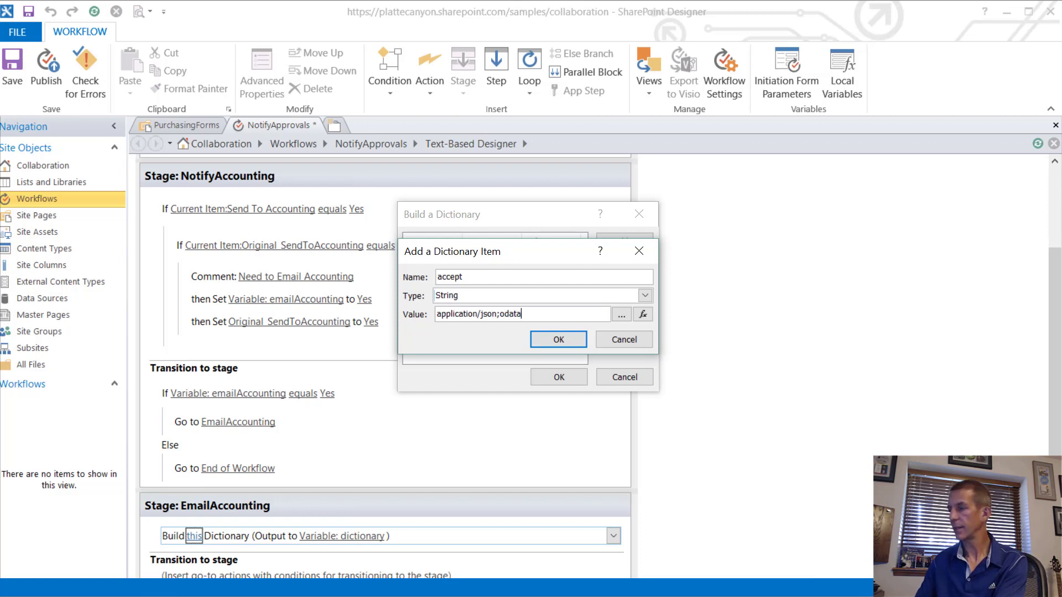
pyautogui.write('=verbose')
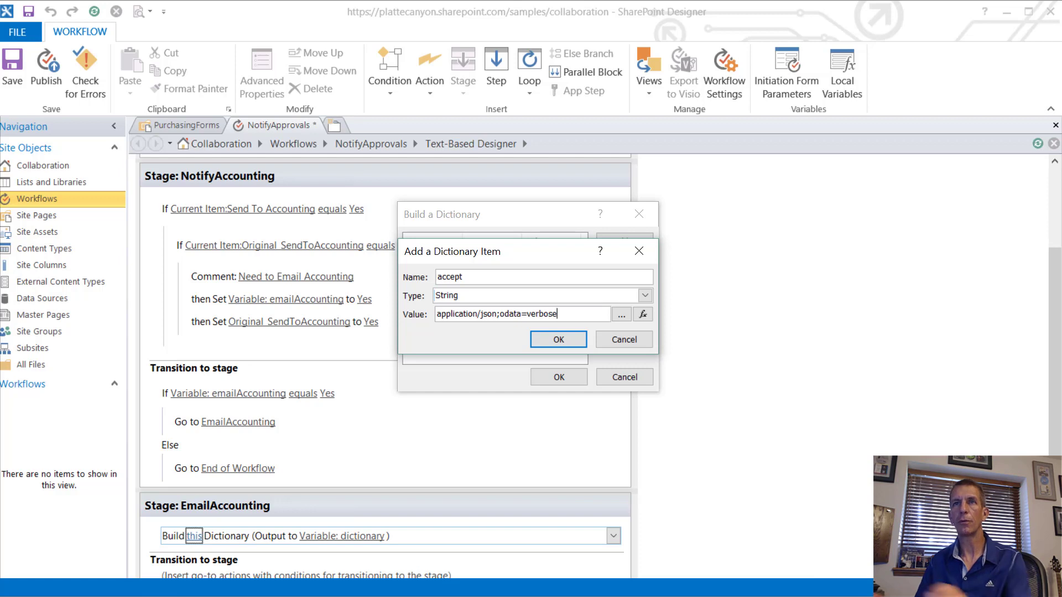
pyautogui.click(553, 336)
pyautogui.click(559, 376)
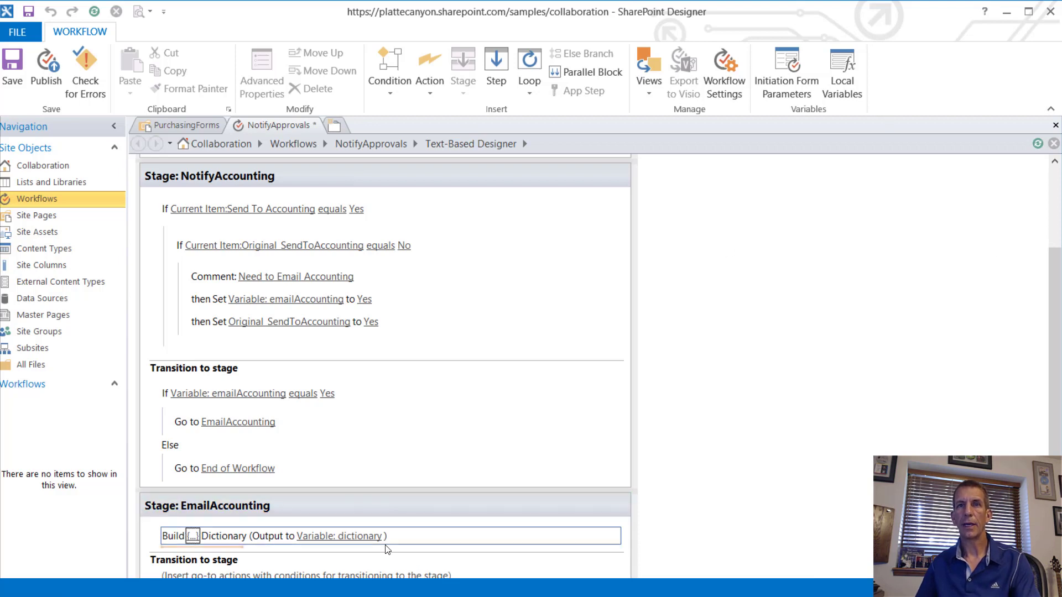
# Step: Output the Build Dictionary result to a new Dictionary variable named requestHeaders
pyautogui.click(369, 537)
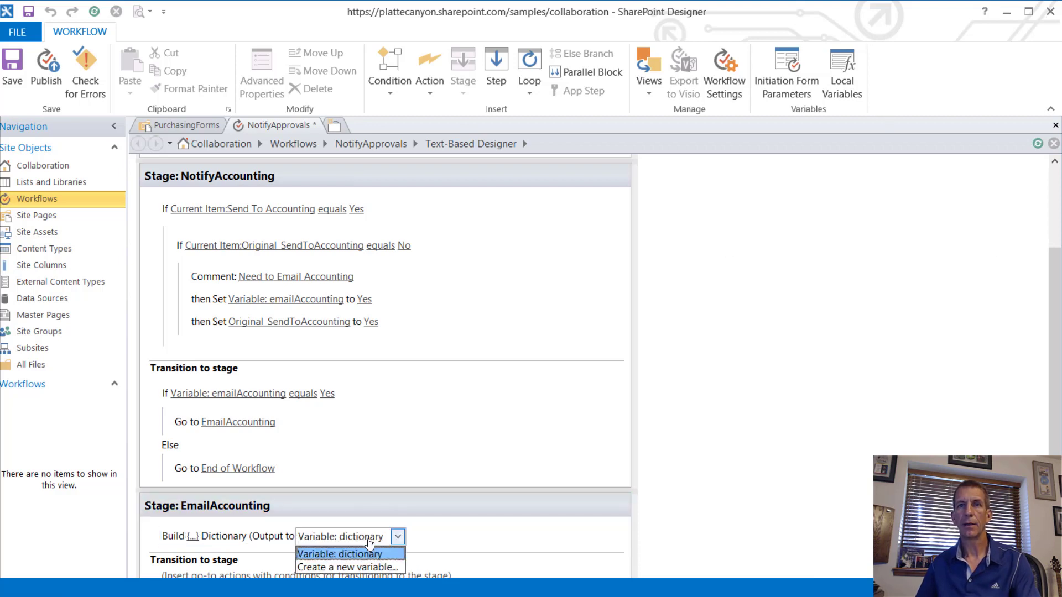
pyautogui.click(384, 567)
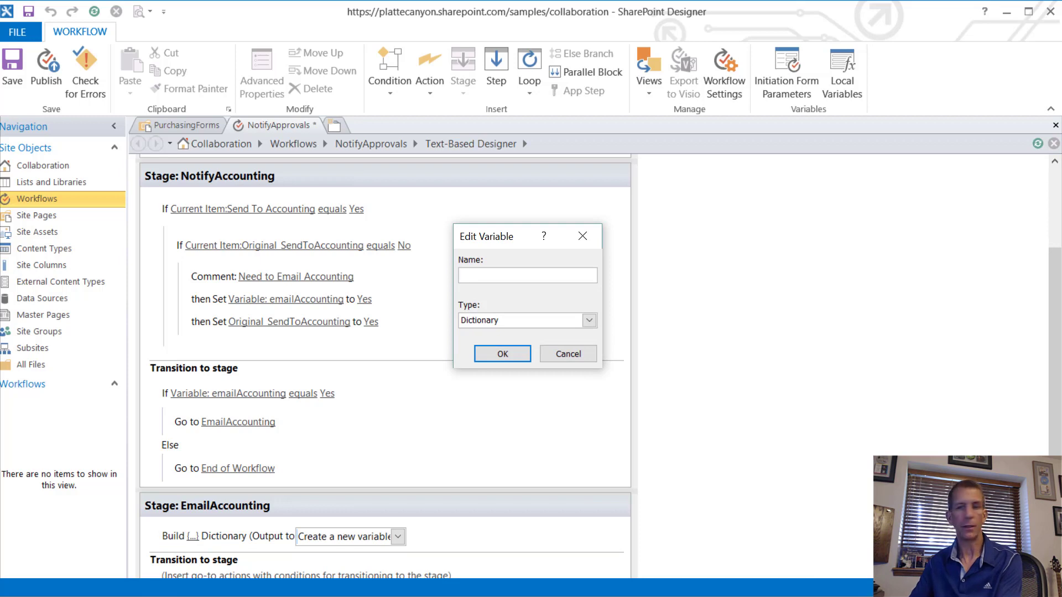
pyautogui.write('request')
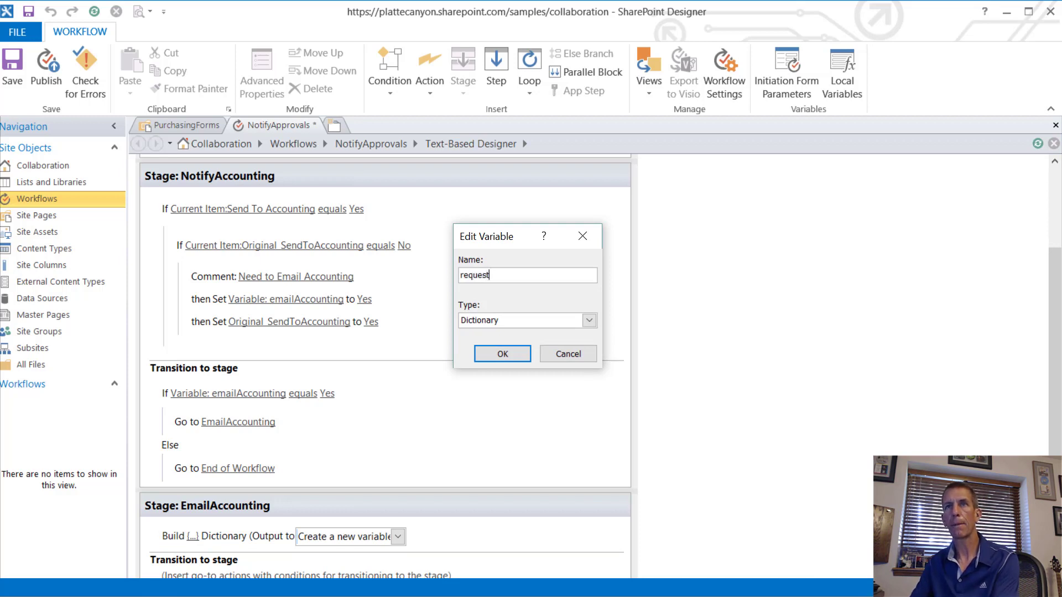
pyautogui.write('Headers')
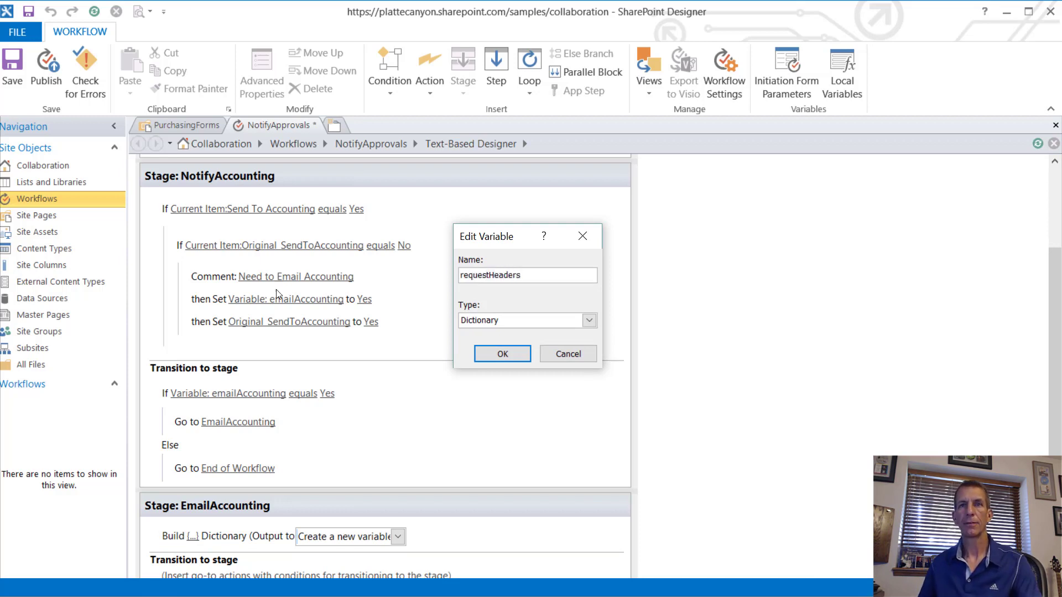
pyautogui.click(502, 353)
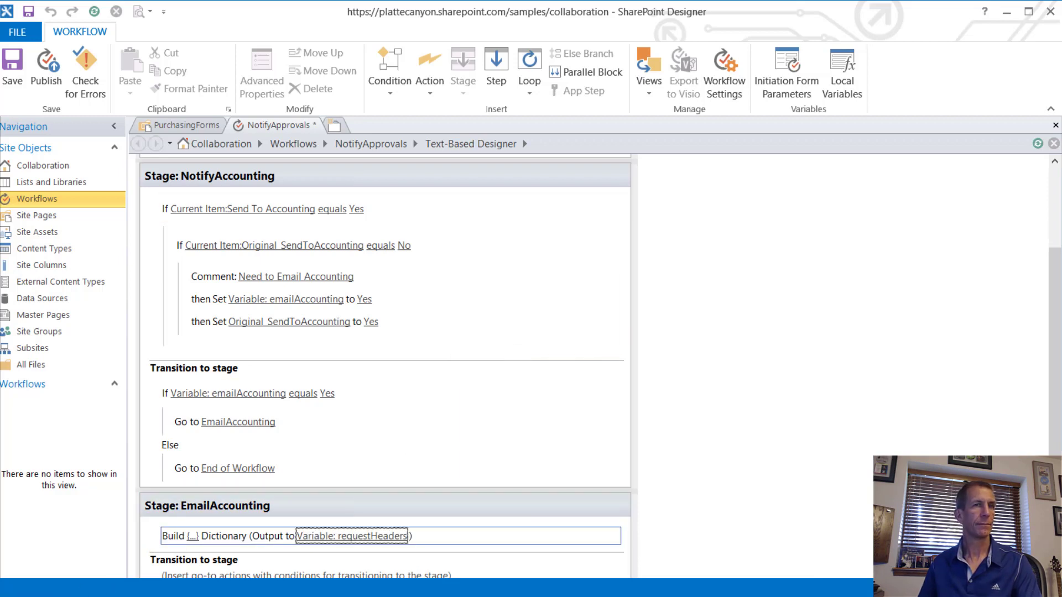
pyautogui.click(207, 545)
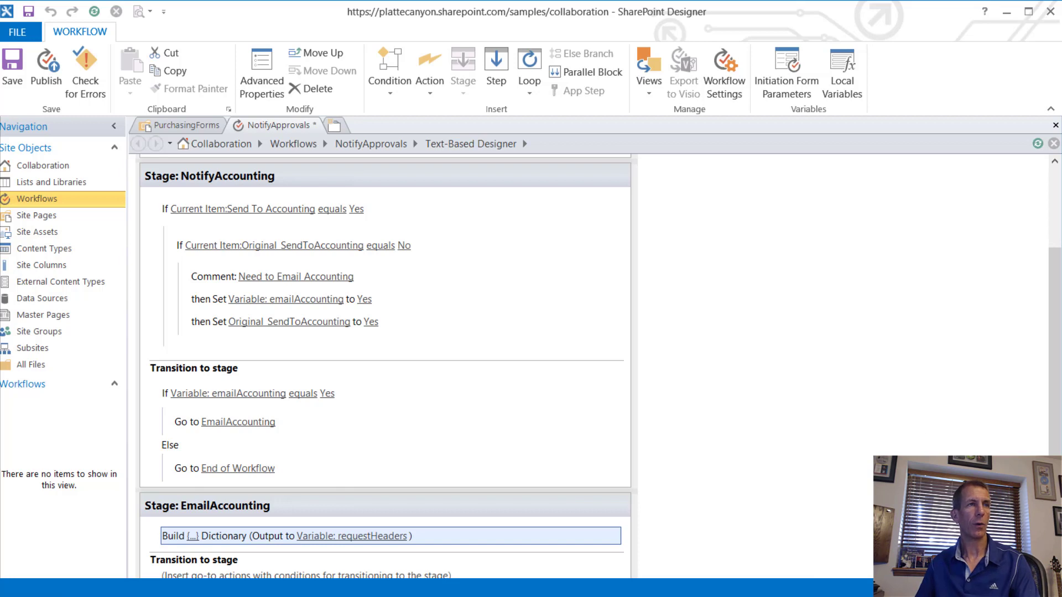
# Step: Insert a Call HTTP Web Service action below Build Dictionary and clear the pasted URL
pyautogui.click(224, 554)
pyautogui.write('Call')
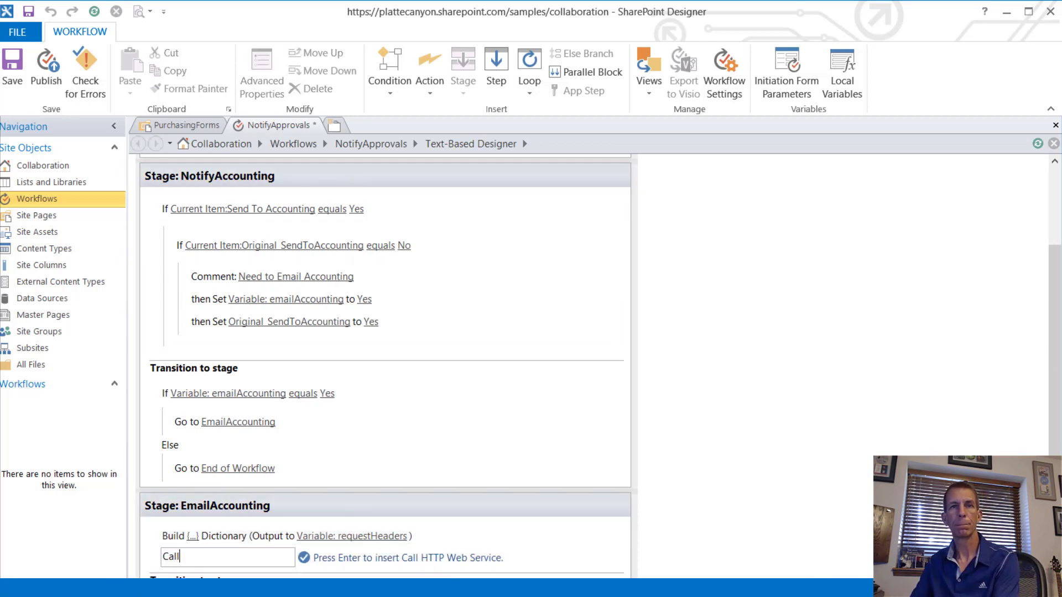
pyautogui.press('Return')
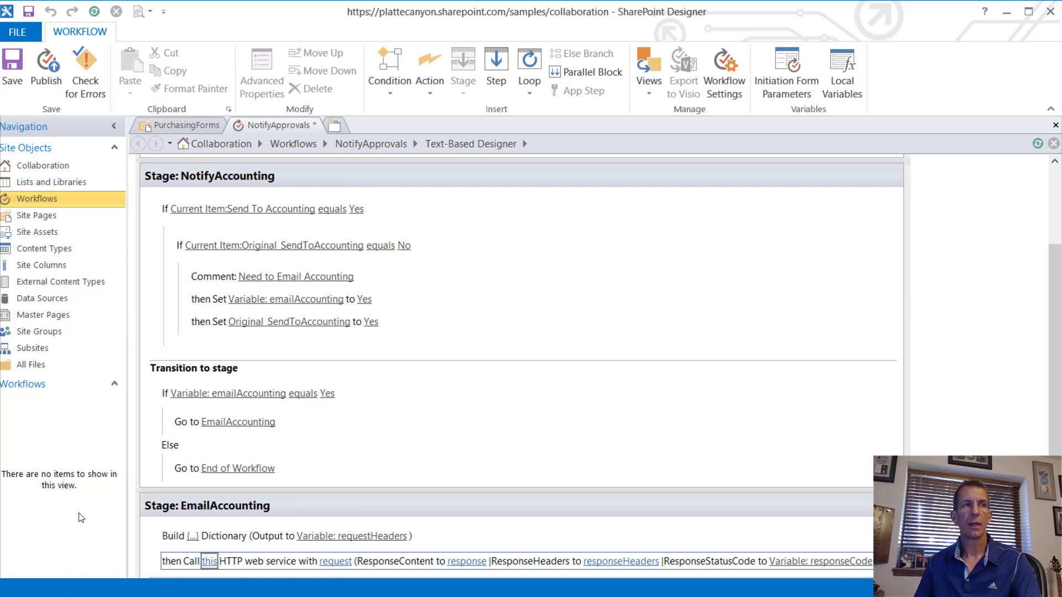
pyautogui.click(209, 562)
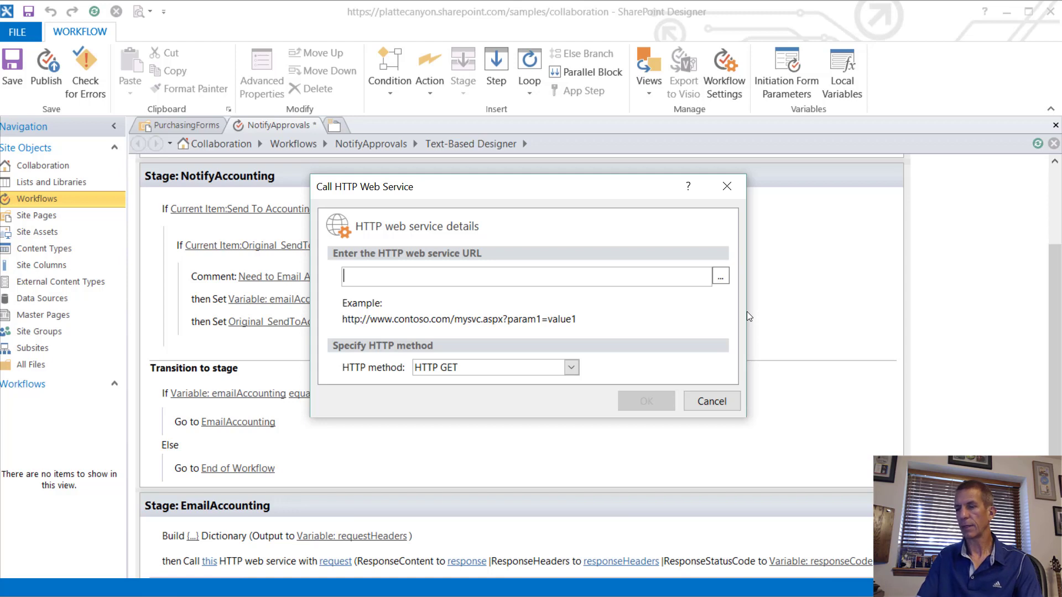
pyautogui.hotkey('ctrl', 'v')
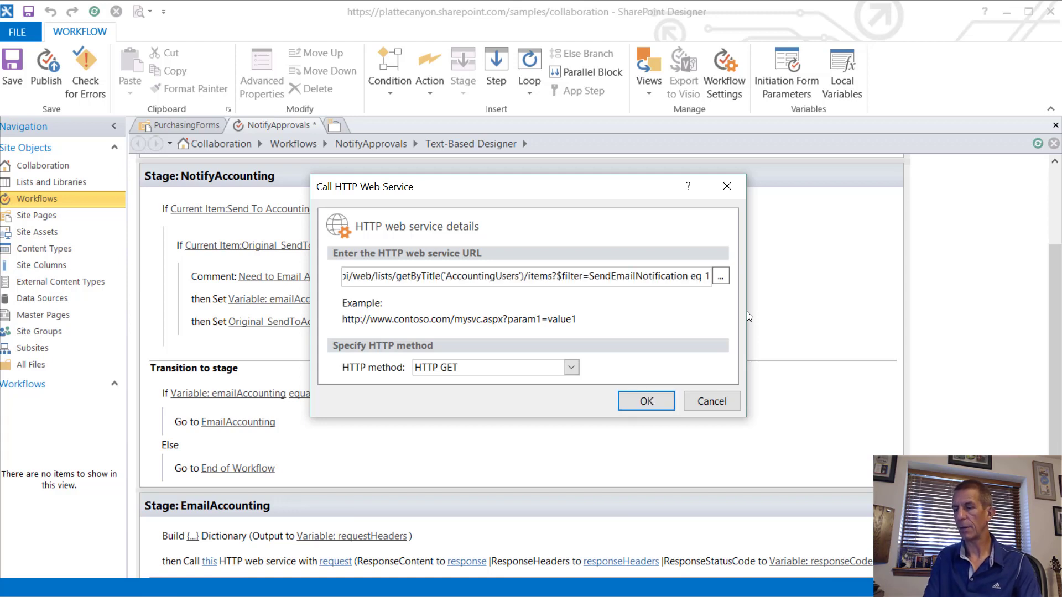
pyautogui.press('BackSpace')
pyautogui.press('BackSpace')
pyautogui.press('BackSpace')
pyautogui.press('BackSpace')
pyautogui.press('BackSpace')
pyautogui.press('BackSpace')
pyautogui.press('BackSpace')
pyautogui.press('BackSpace')
pyautogui.press('BackSpace')
pyautogui.press('BackSpace')
pyautogui.press('BackSpace')
pyautogui.press('BackSpace')
pyautogui.press('BackSpace')
pyautogui.press('BackSpace')
pyautogui.press('BackSpace')
pyautogui.press('BackSpace')
pyautogui.press('BackSpace')
pyautogui.press('BackSpace')
pyautogui.press('BackSpace')
pyautogui.press('BackSpace')
pyautogui.press('BackSpace')
pyautogui.press('BackSpace')
pyautogui.press('BackSpace')
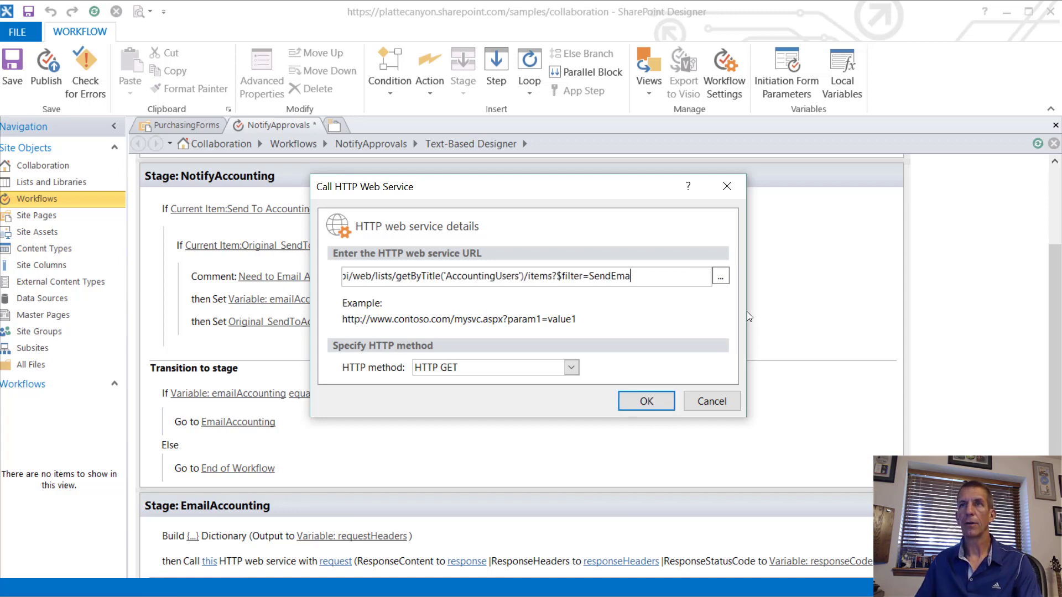
pyautogui.press('BackSpace')
pyautogui.press('BackSpace')
pyautogui.press('BackSpace')
pyautogui.press('BackSpace')
pyautogui.press('BackSpace')
pyautogui.press('BackSpace')
pyautogui.press('BackSpace')
pyautogui.press('BackSpace')
pyautogui.press('BackSpace')
pyautogui.press('BackSpace')
pyautogui.press('BackSpace')
pyautogui.press('BackSpace')
pyautogui.press('BackSpace')
pyautogui.press('BackSpace')
pyautogui.press('BackSpace')
pyautogui.press('BackSpace')
pyautogui.press('BackSpace')
pyautogui.press('BackSpace')
pyautogui.press('BackSpace')
pyautogui.press('BackSpace')
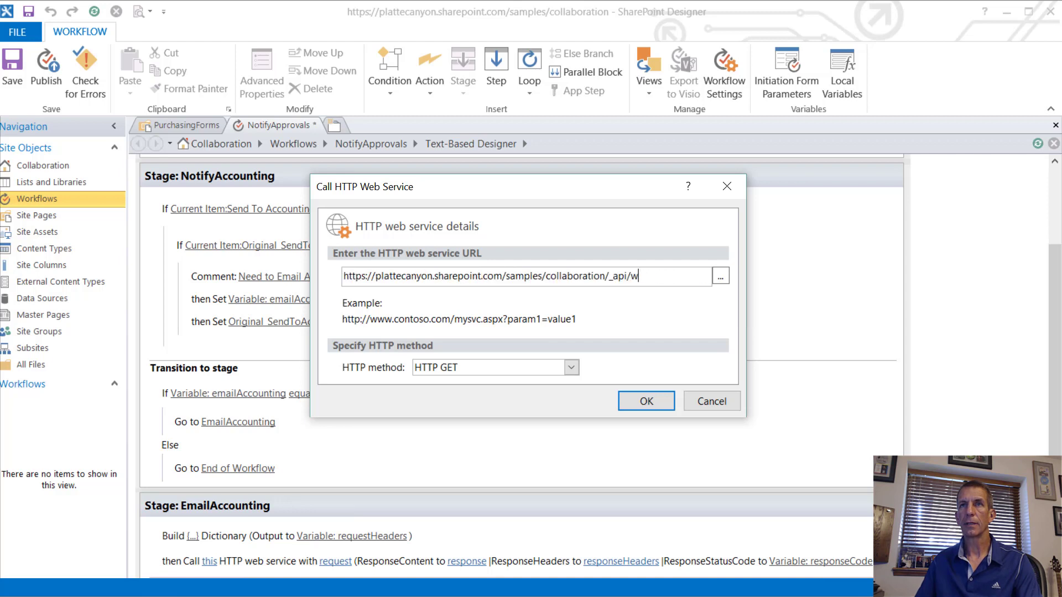
pyautogui.press('BackSpace')
pyautogui.press('BackSpace')
pyautogui.press('BackSpace')
pyautogui.press('BackSpace')
pyautogui.press('BackSpace')
pyautogui.press('BackSpace')
pyautogui.press('BackSpace')
pyautogui.press('BackSpace')
pyautogui.press('BackSpace')
pyautogui.press('BackSpace')
pyautogui.press('BackSpace')
pyautogui.press('BackSpace')
pyautogui.press('BackSpace')
pyautogui.press('BackSpace')
pyautogui.press('BackSpace')
pyautogui.press('BackSpace')
pyautogui.press('BackSpace')
pyautogui.press('BackSpace')
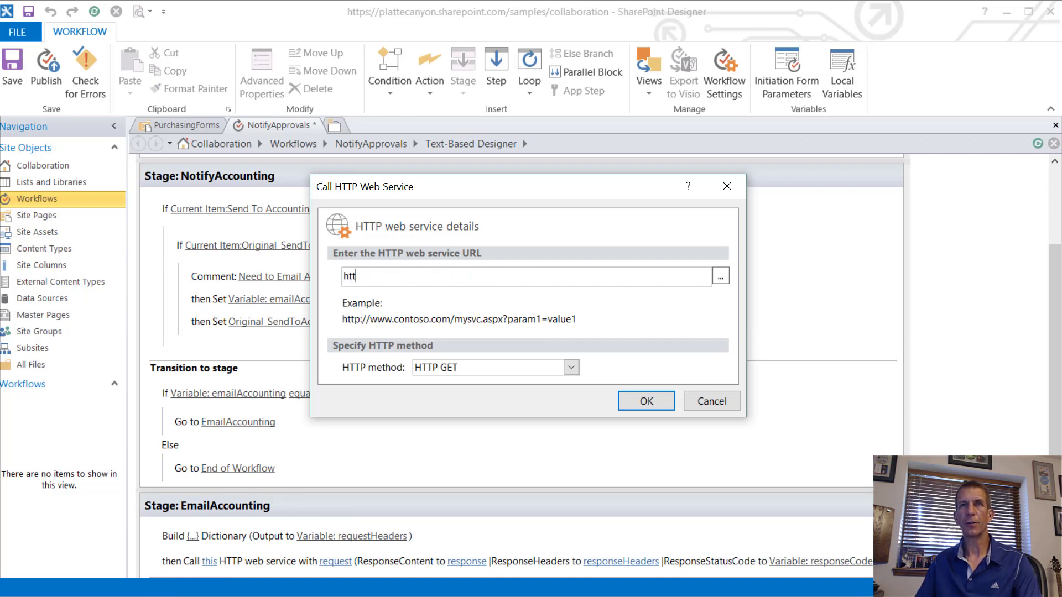
# Step: In the String Builder, insert a Workflow Context: Current Site URL lookup at the start of the address
pyautogui.click(720, 278)
pyautogui.click(413, 452)
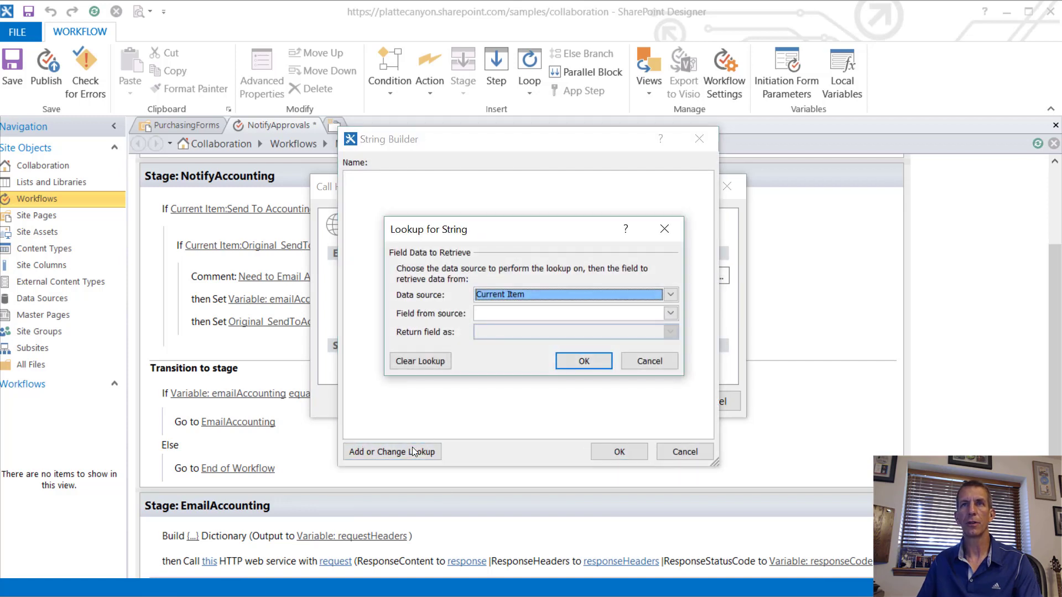
pyautogui.click(669, 294)
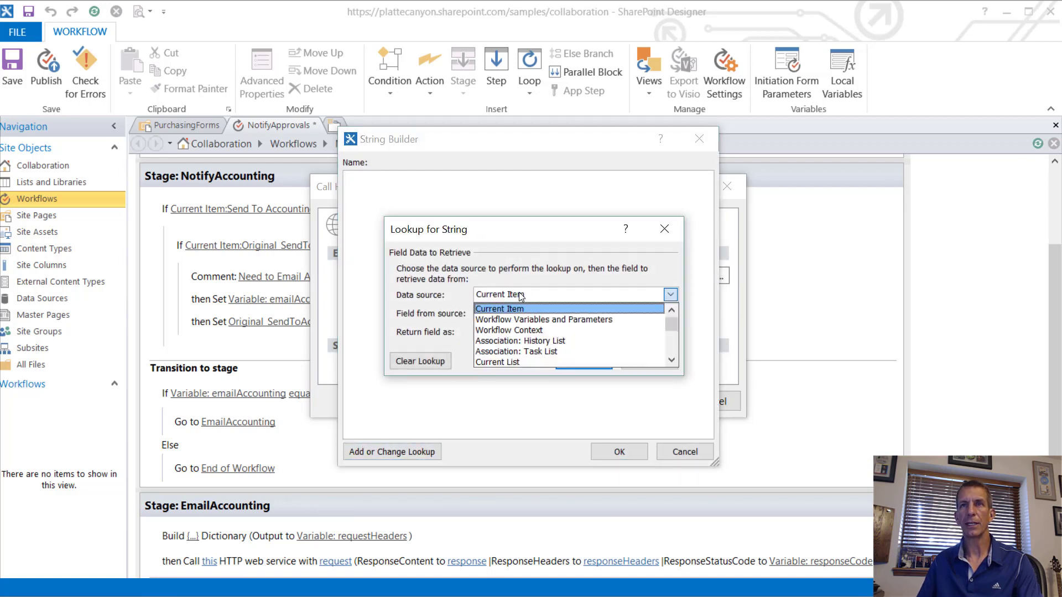
pyautogui.click(530, 331)
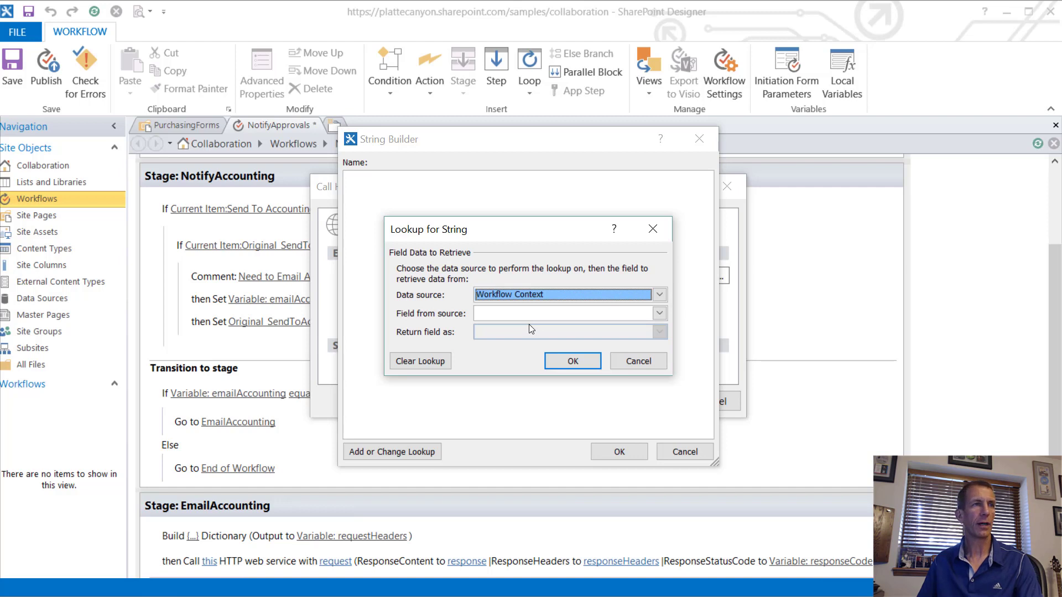
pyautogui.click(520, 314)
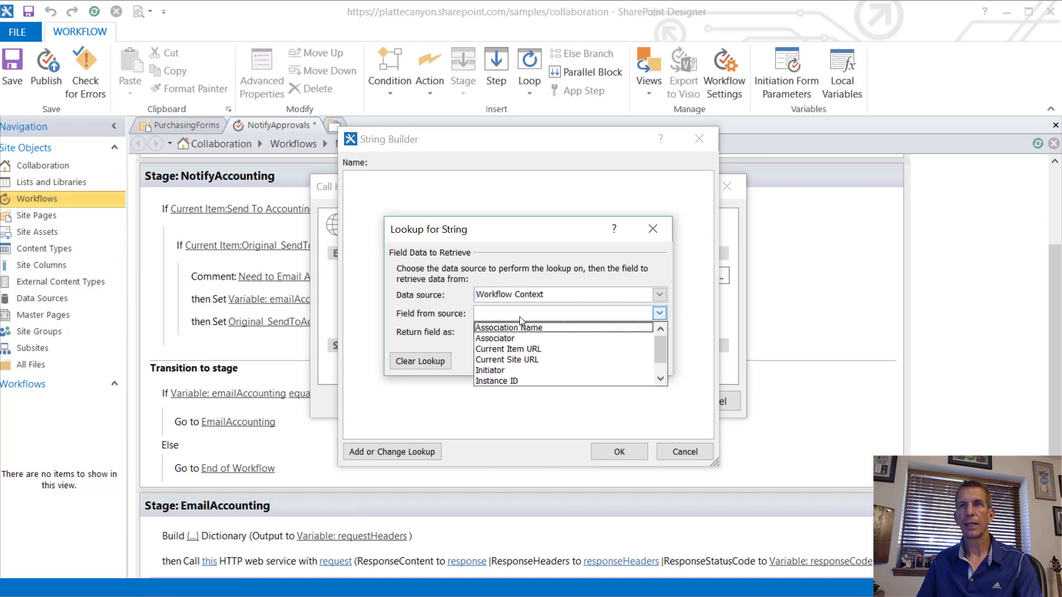
pyautogui.click(529, 359)
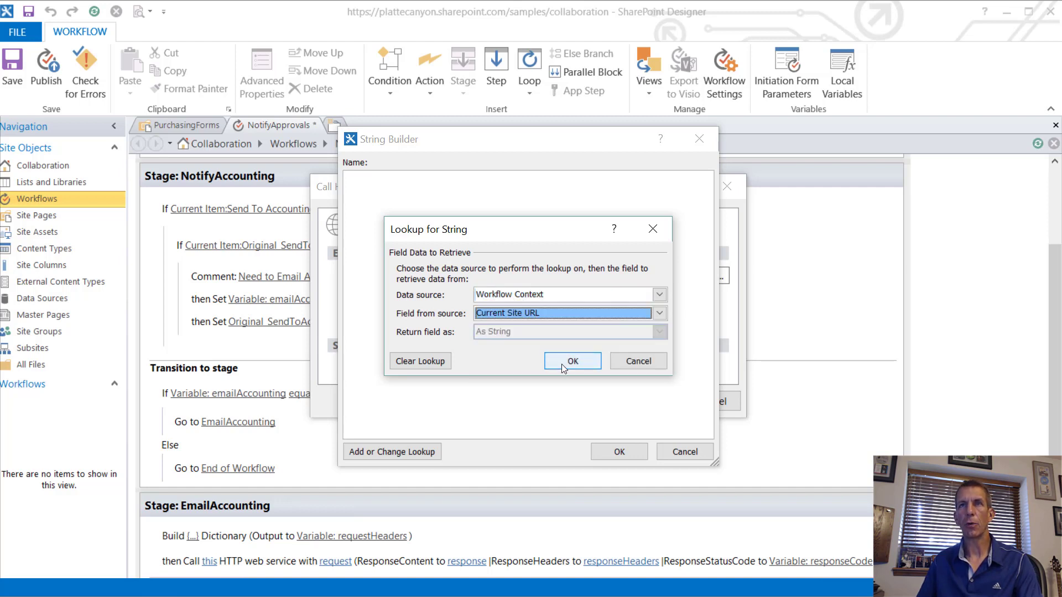
pyautogui.click(562, 363)
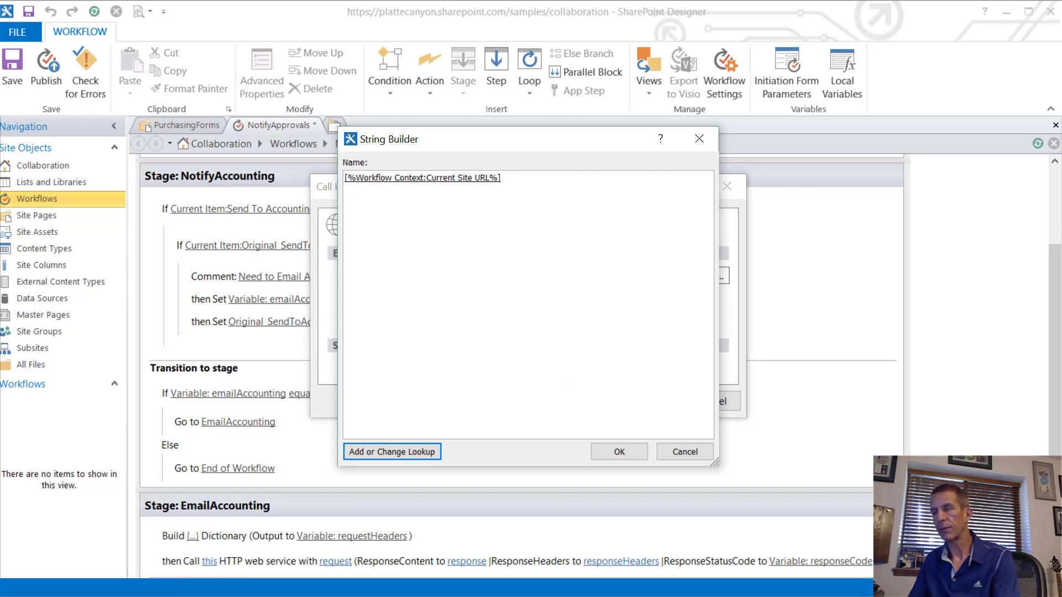
# Step: Append the AccountingUsers _api filter query without the hard-coded site address and accept the URL
pyautogui.write("https://plattecanyon.sharepoint.com/samples/collaboration/ _api/web/lists/getByTitle('AccountingUsers')/items?$filter=SendEmailNotification eq 1")
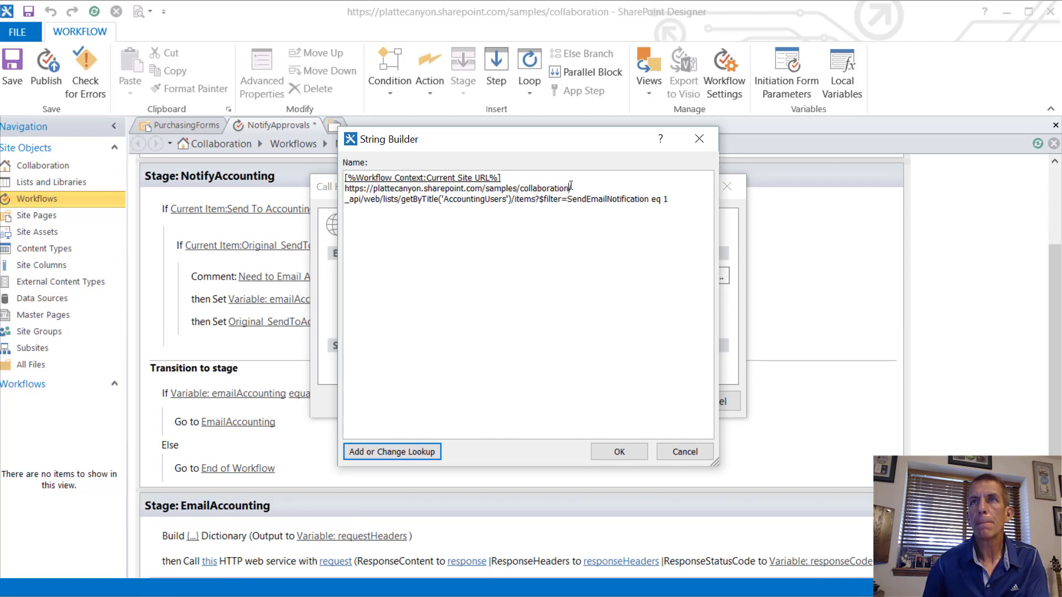
pyautogui.press('BackSpace')
pyautogui.press('BackSpace')
pyautogui.press('BackSpace')
pyautogui.press('BackSpace')
pyautogui.press('BackSpace')
pyautogui.press('BackSpace')
pyautogui.press('BackSpace')
pyautogui.press('BackSpace')
pyautogui.press('BackSpace')
pyautogui.press('BackSpace')
pyautogui.press('BackSpace')
pyautogui.press('BackSpace')
pyautogui.press('BackSpace')
pyautogui.press('BackSpace')
pyautogui.press('BackSpace')
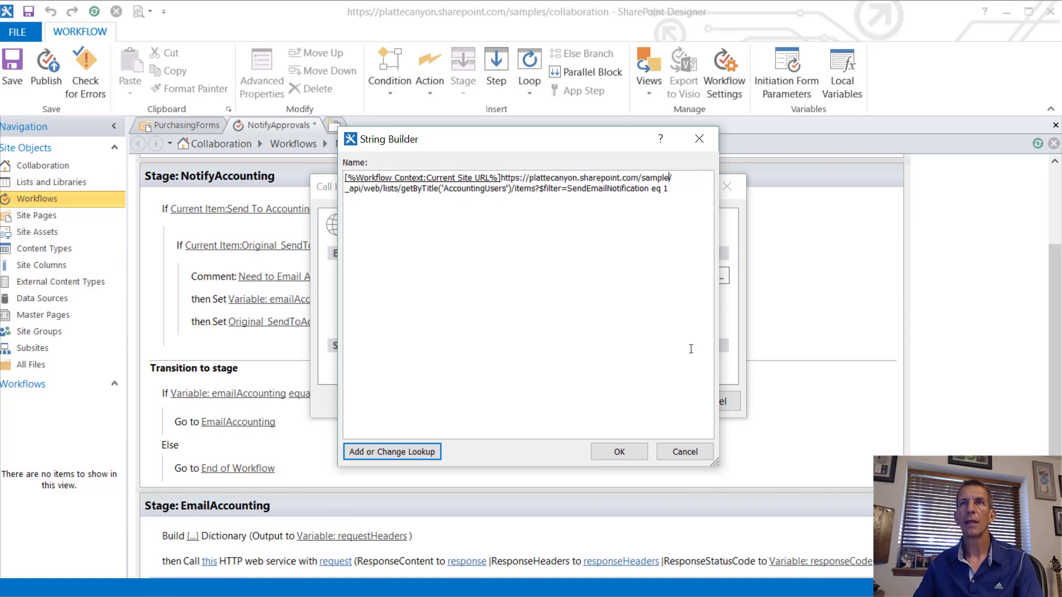
pyautogui.press('BackSpace')
pyautogui.press('BackSpace')
pyautogui.press('BackSpace')
pyautogui.press('BackSpace')
pyautogui.press('BackSpace')
pyautogui.press('BackSpace')
pyautogui.press('BackSpace')
pyautogui.press('BackSpace')
pyautogui.press('BackSpace')
pyautogui.press('BackSpace')
pyautogui.press('BackSpace')
pyautogui.press('BackSpace')
pyautogui.press('BackSpace')
pyautogui.press('BackSpace')
pyautogui.press('BackSpace')
pyautogui.press('BackSpace')
pyautogui.press('BackSpace')
pyautogui.press('BackSpace')
pyautogui.press('BackSpace')
pyautogui.press('BackSpace')
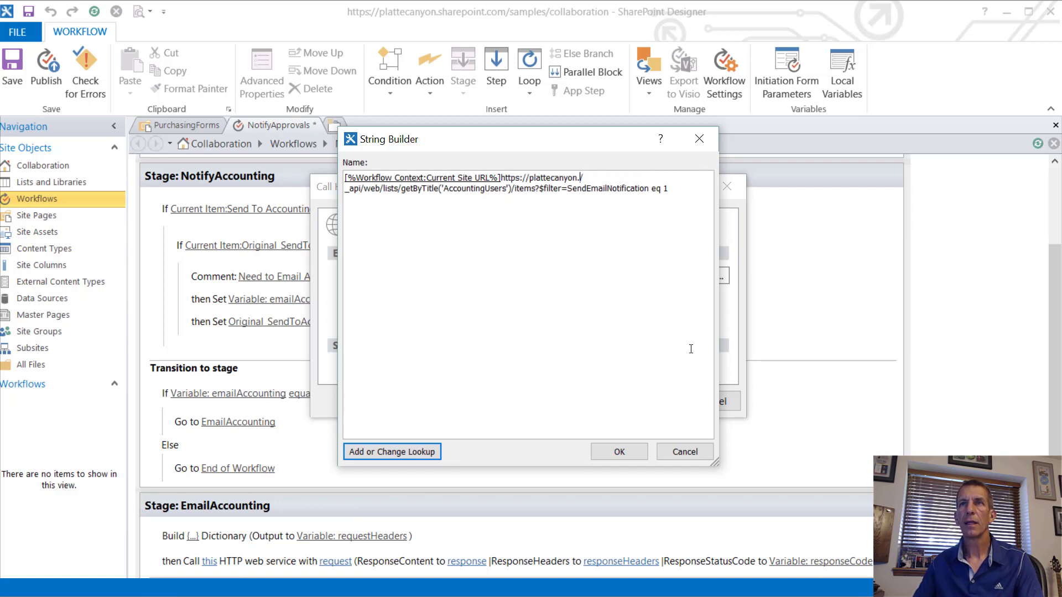
pyautogui.press('BackSpace')
pyautogui.press('BackSpace')
pyautogui.press('BackSpace')
pyautogui.press('BackSpace')
pyautogui.press('BackSpace')
pyautogui.press('BackSpace')
pyautogui.press('BackSpace')
pyautogui.press('BackSpace')
pyautogui.press('BackSpace')
pyautogui.press('BackSpace')
pyautogui.press('BackSpace')
pyautogui.press('BackSpace')
pyautogui.press('BackSpace')
pyautogui.press('BackSpace')
pyautogui.press('BackSpace')
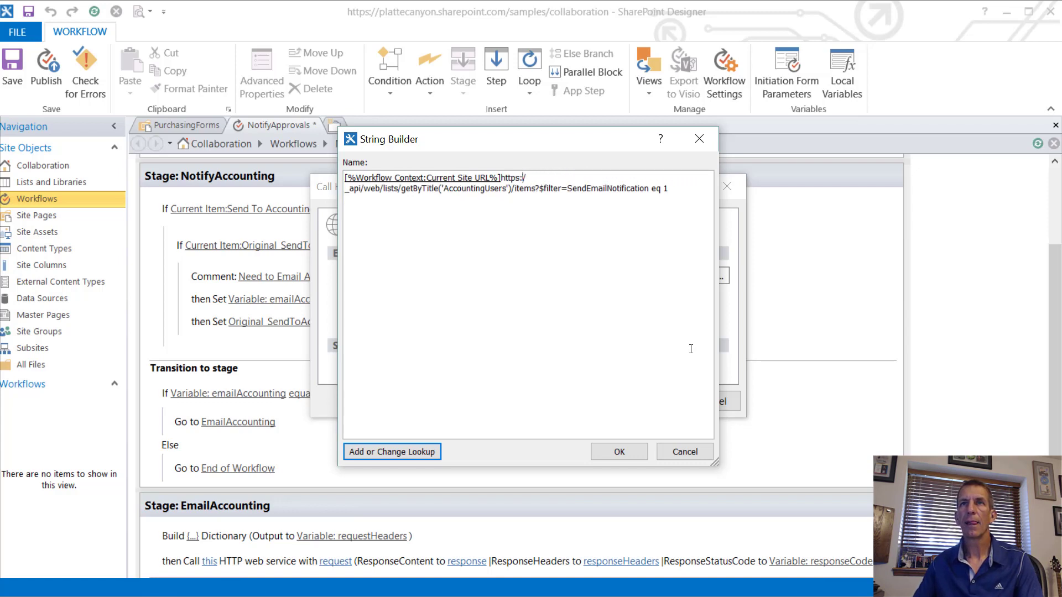
pyautogui.press('BackSpace')
pyautogui.press('BackSpace')
pyautogui.press('BackSpace')
pyautogui.press('BackSpace')
pyautogui.press('BackSpace')
pyautogui.press('BackSpace')
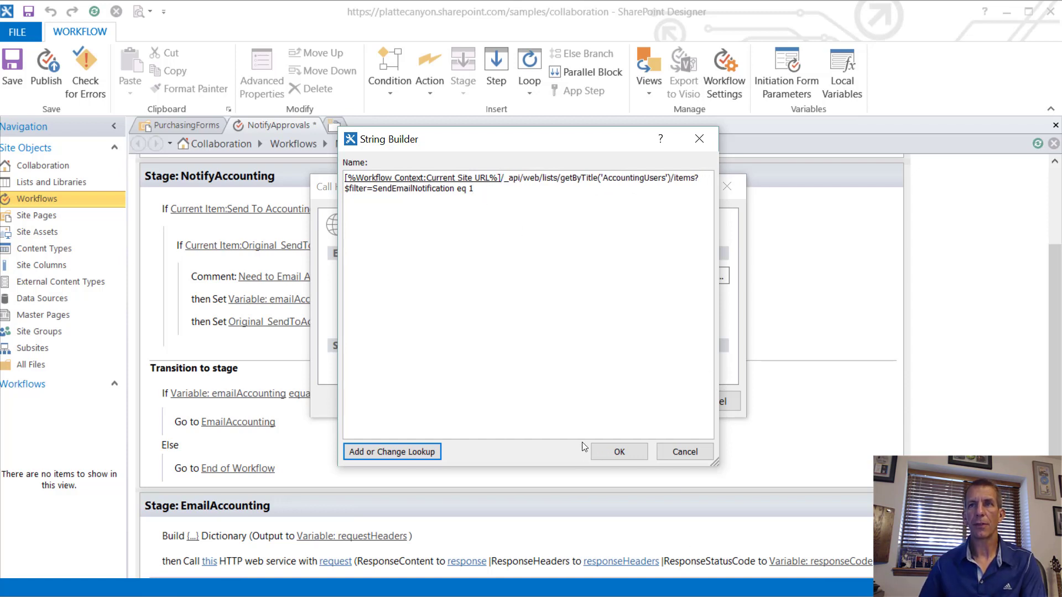
pyautogui.click(619, 452)
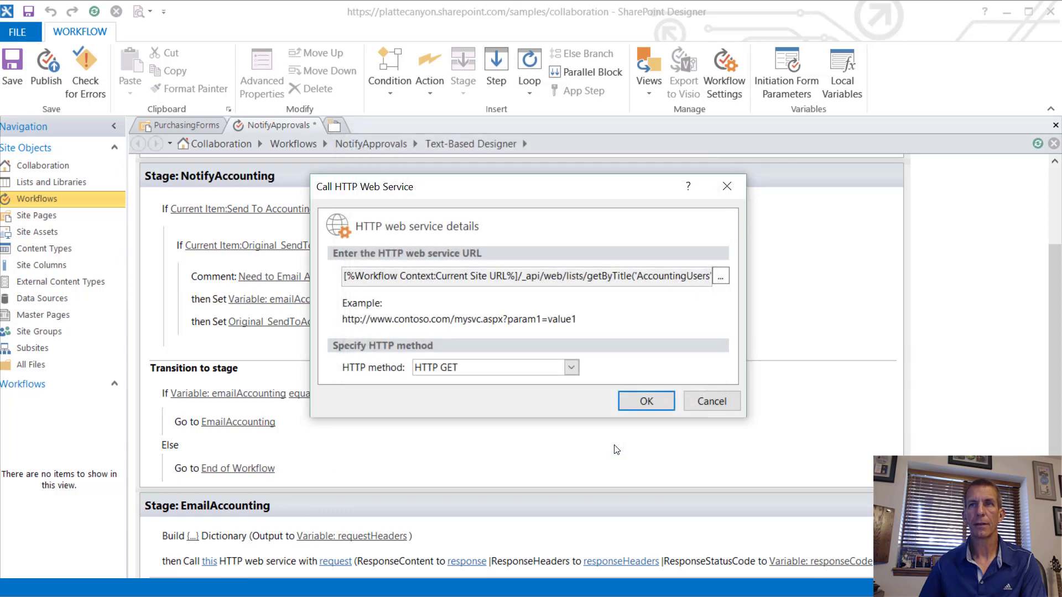
# Step: Confirm the Current Site URL web service address and bring up the HTTP call's Properties
pyautogui.click(646, 399)
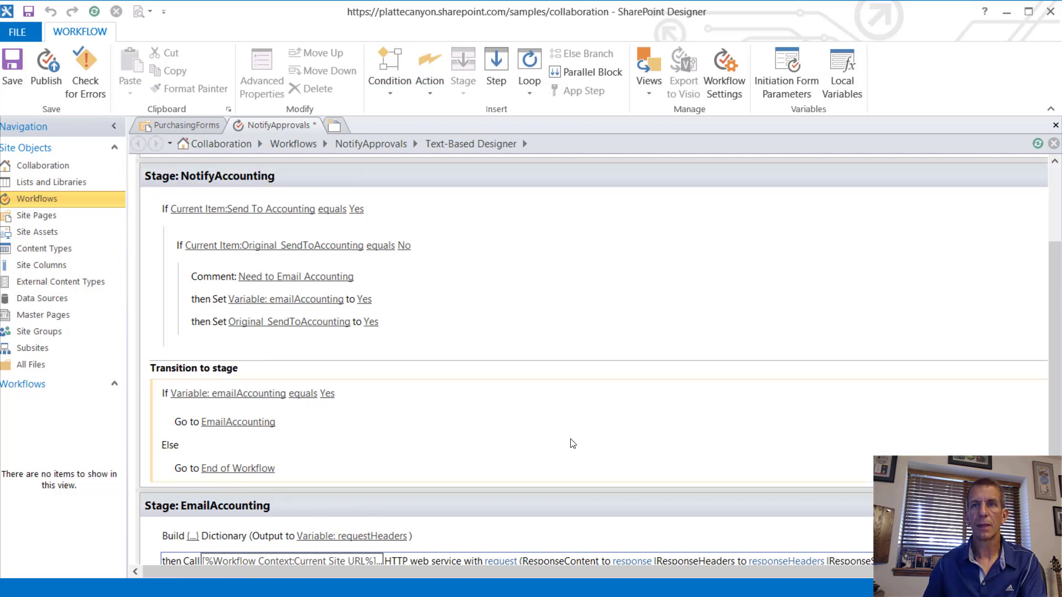
pyautogui.scroll(-1, 573, 443)
pyautogui.click(500, 521)
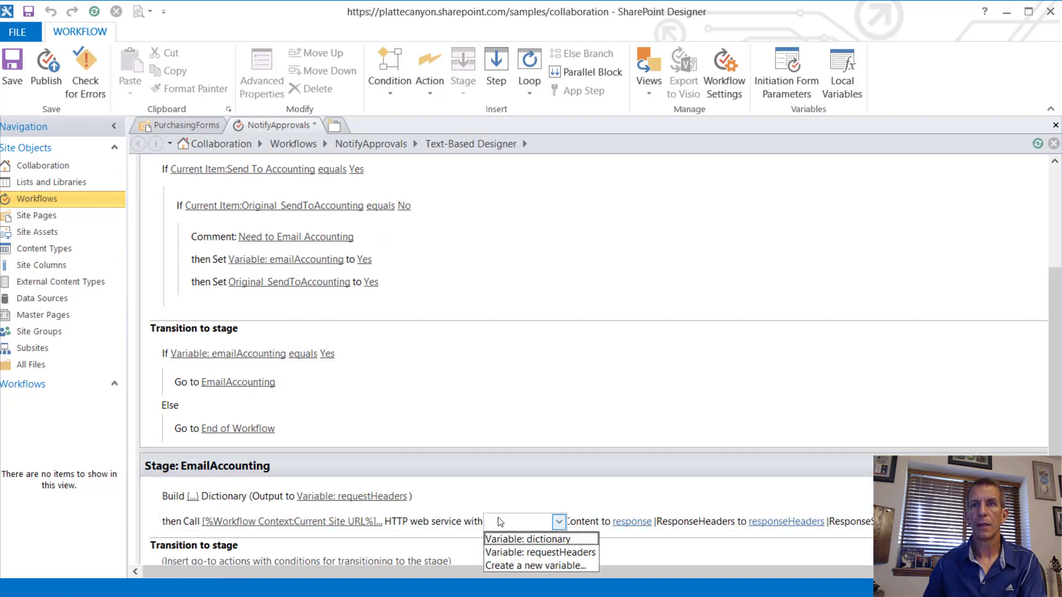
pyautogui.press('Escape')
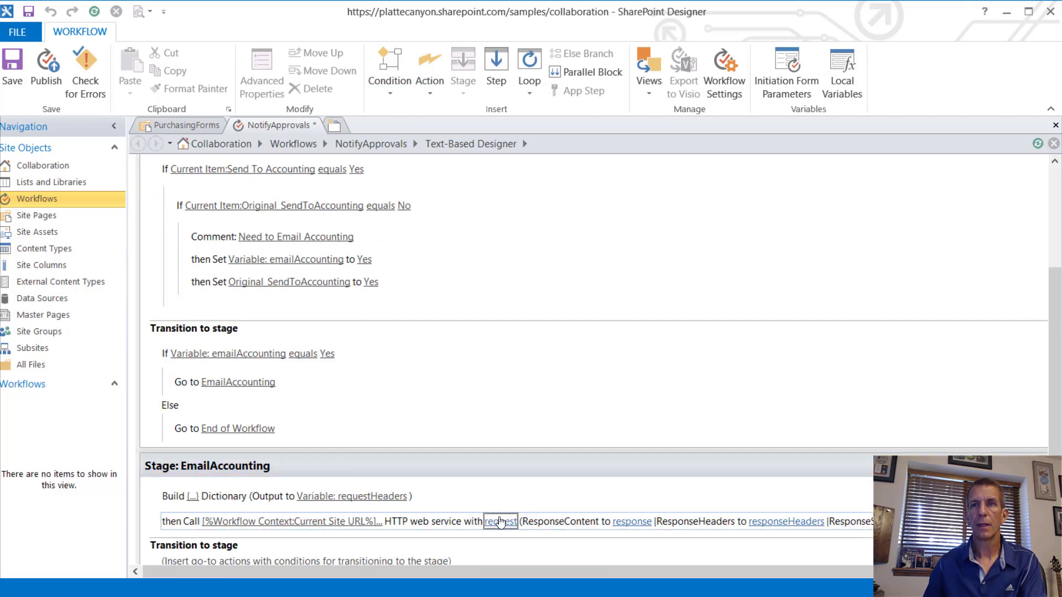
pyautogui.rightClick(578, 521)
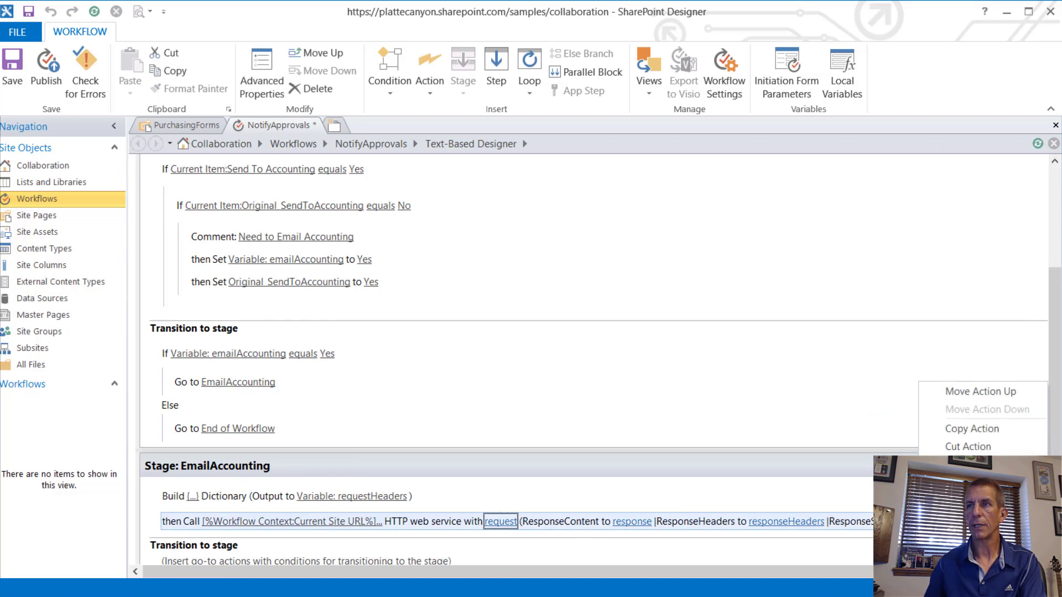
pyautogui.click(969, 501)
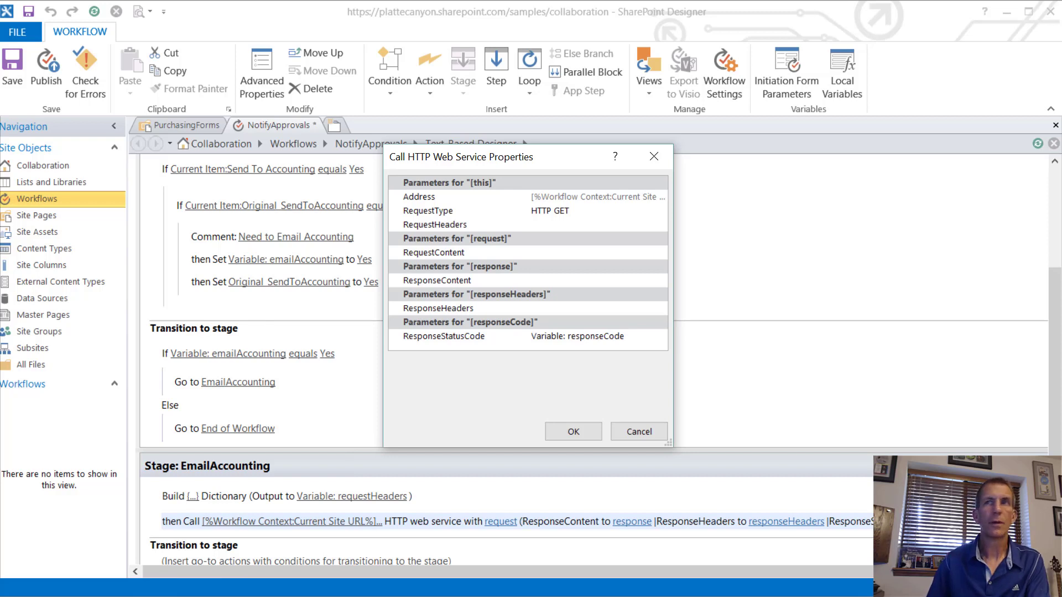
# Step: Set RequestHeaders to requestHeaders and store ResponseContent in a new jsonResponse variable
pyautogui.click(555, 225)
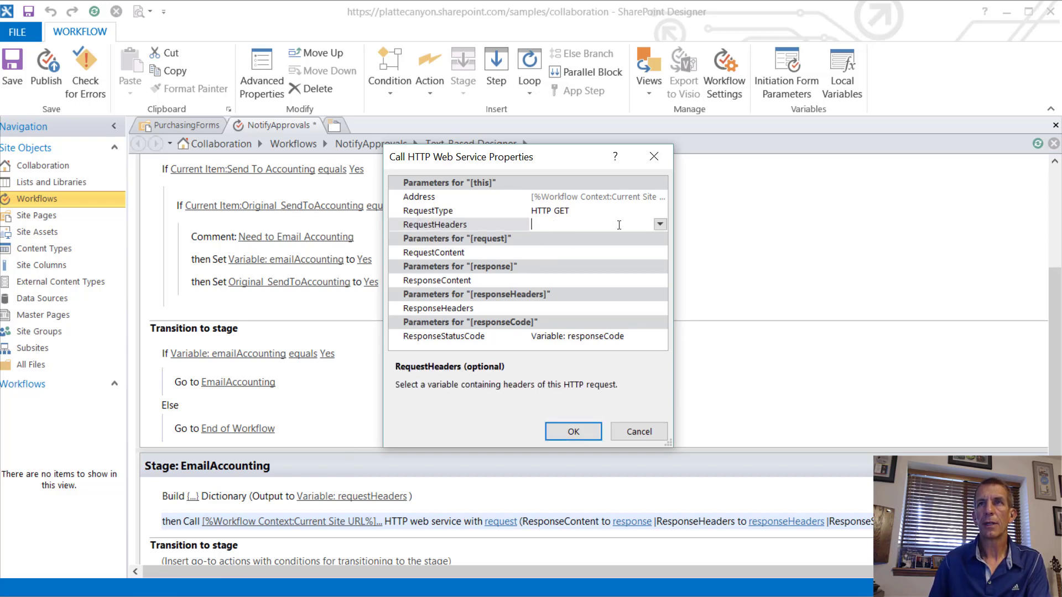
pyautogui.click(659, 223)
pyautogui.click(583, 255)
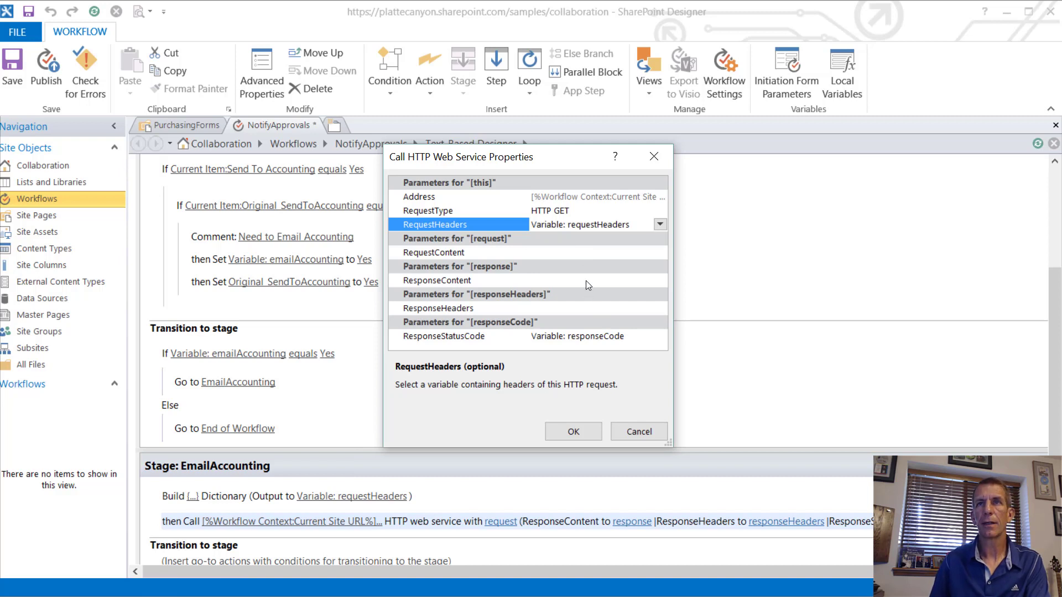
pyautogui.click(586, 280)
pyautogui.click(663, 280)
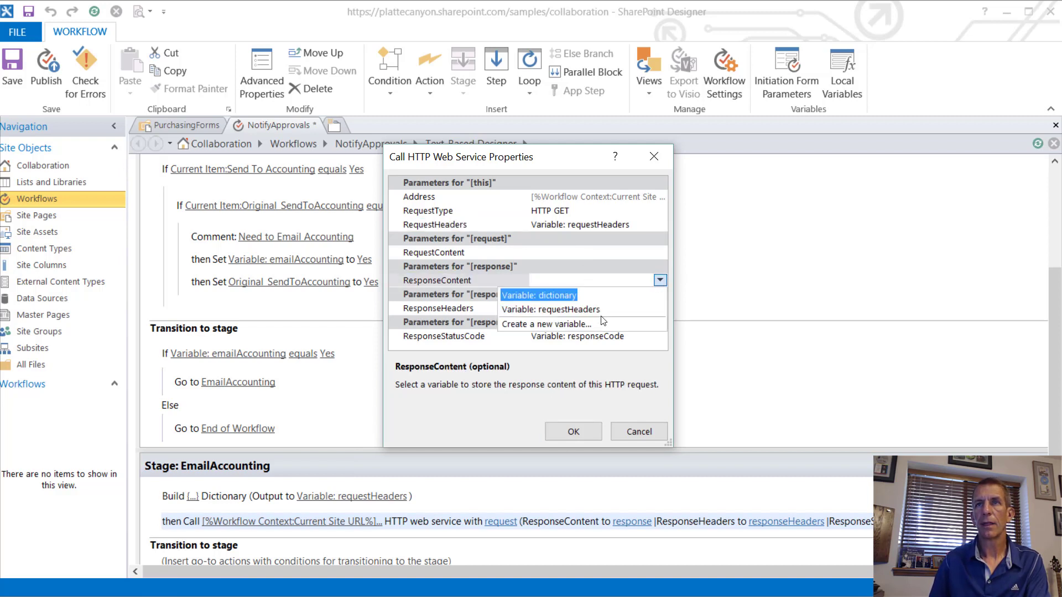
pyautogui.click(570, 325)
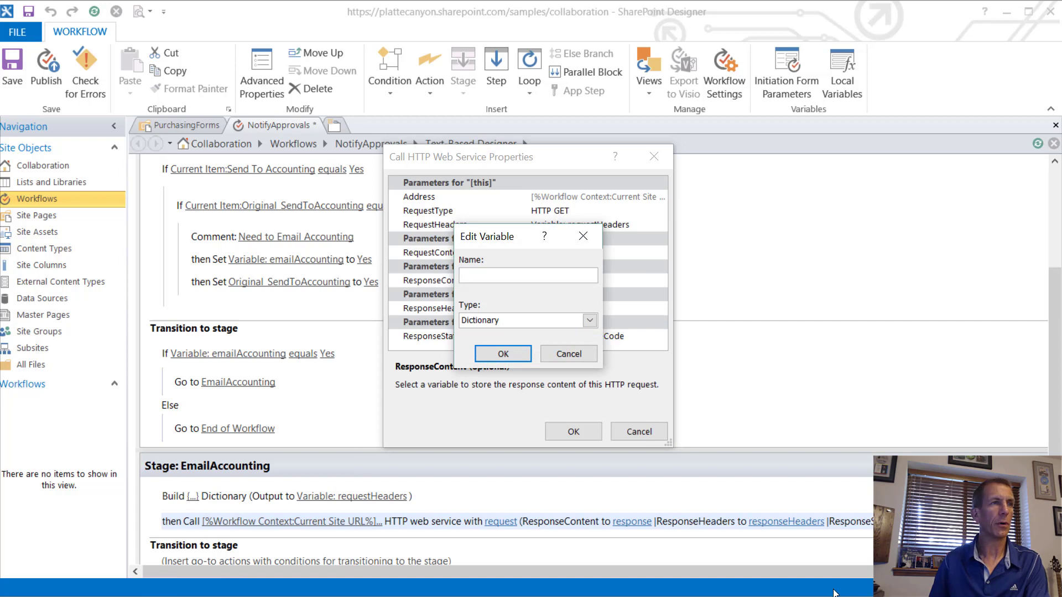
pyautogui.write('js')
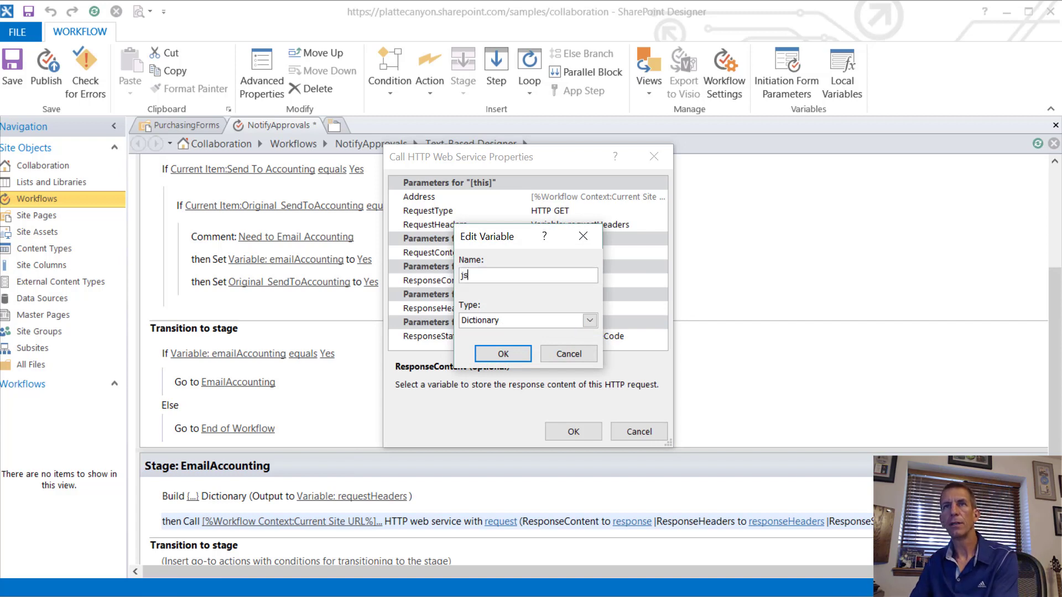
pyautogui.write('onResponse')
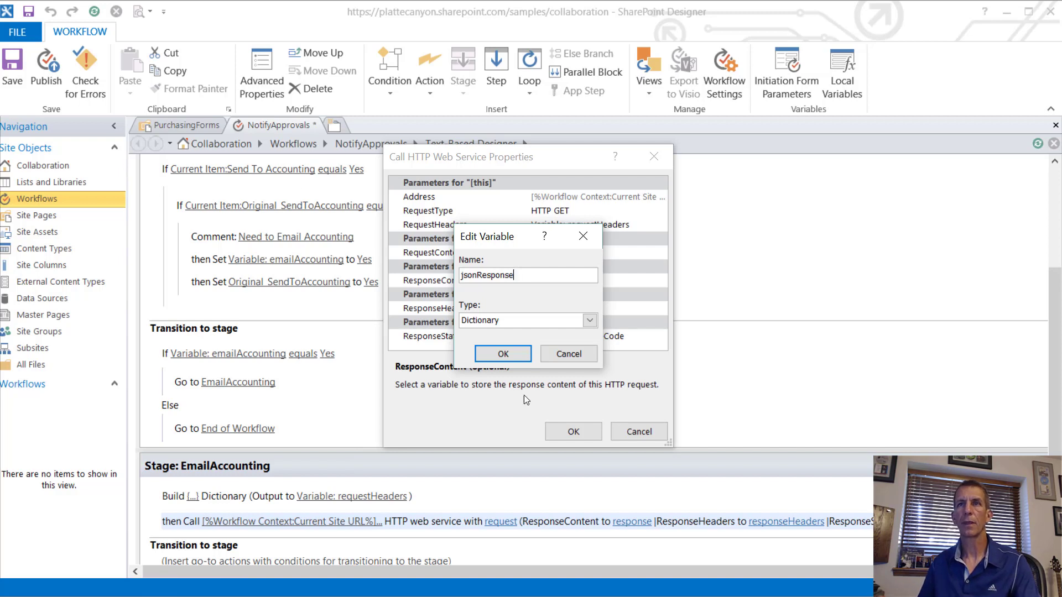
pyautogui.click(519, 355)
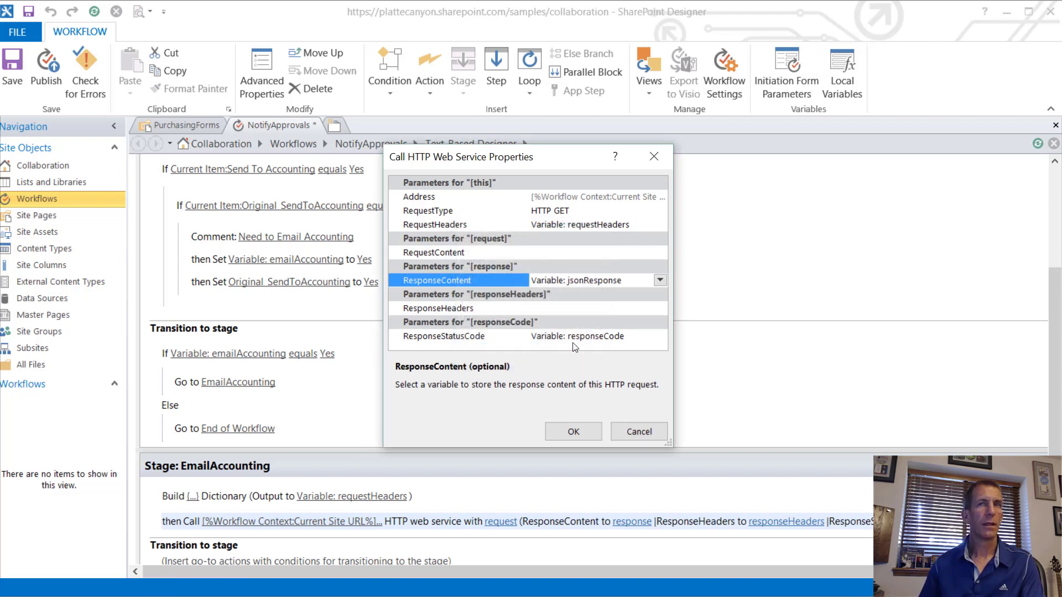
# Step: Store ResponseHeaders in a new responseHeaders variable and apply the properties
pyautogui.click(607, 307)
pyautogui.click(660, 308)
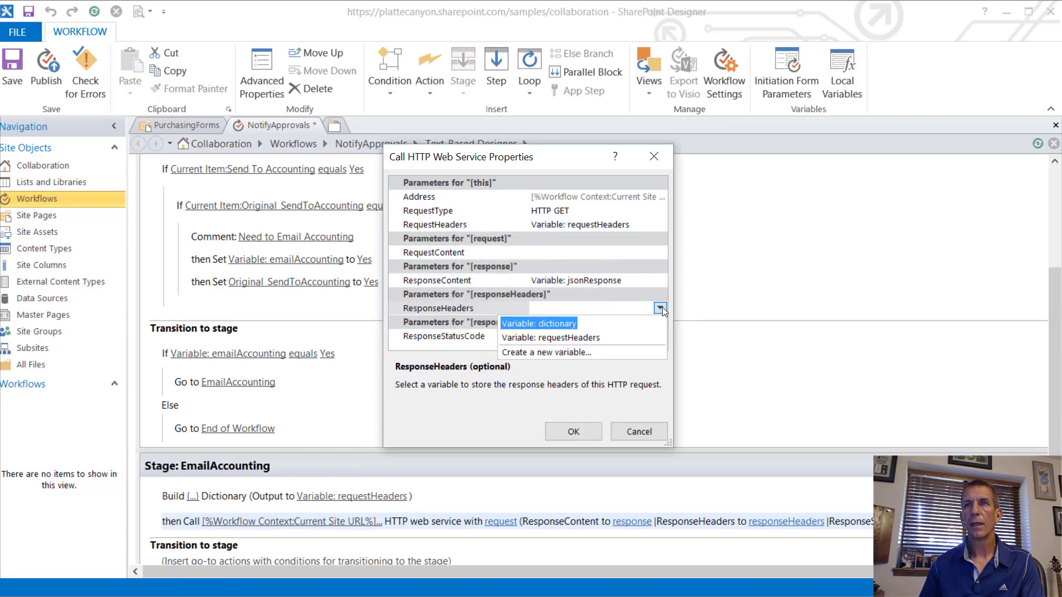
pyautogui.click(556, 354)
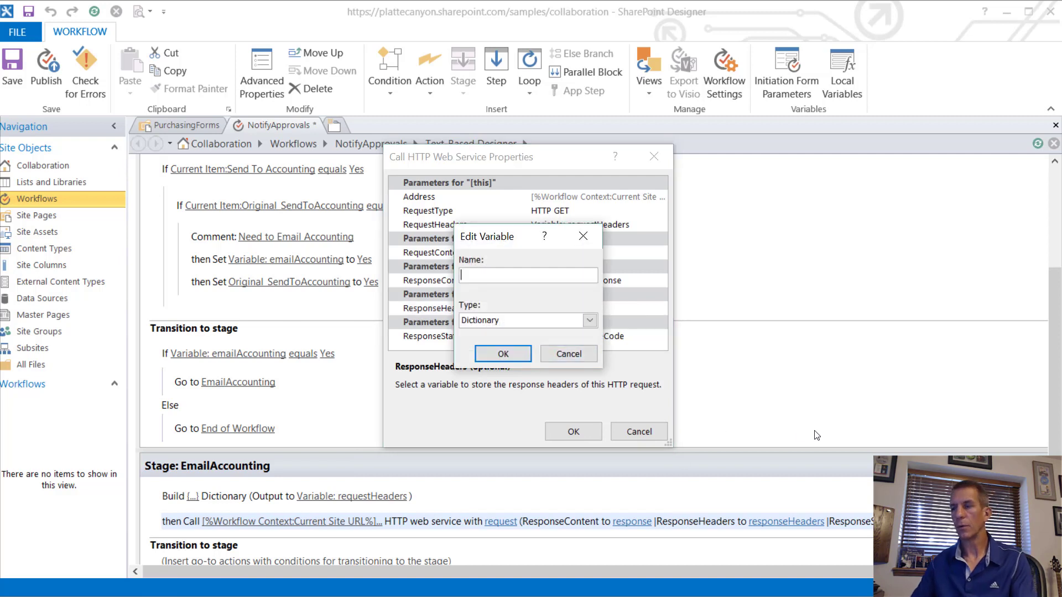
pyautogui.write('responseHeaders')
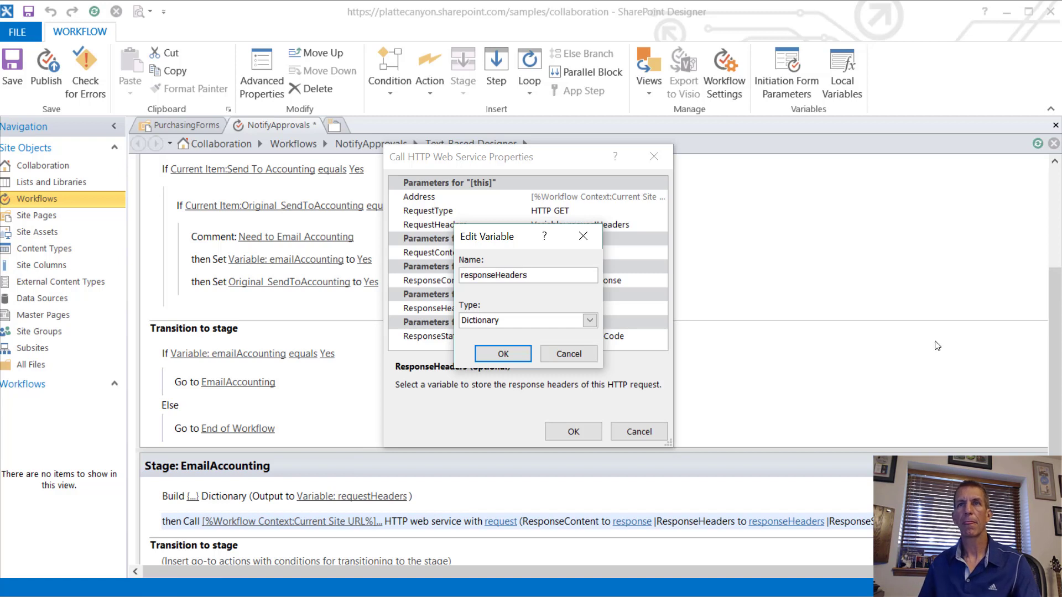
pyautogui.click(503, 354)
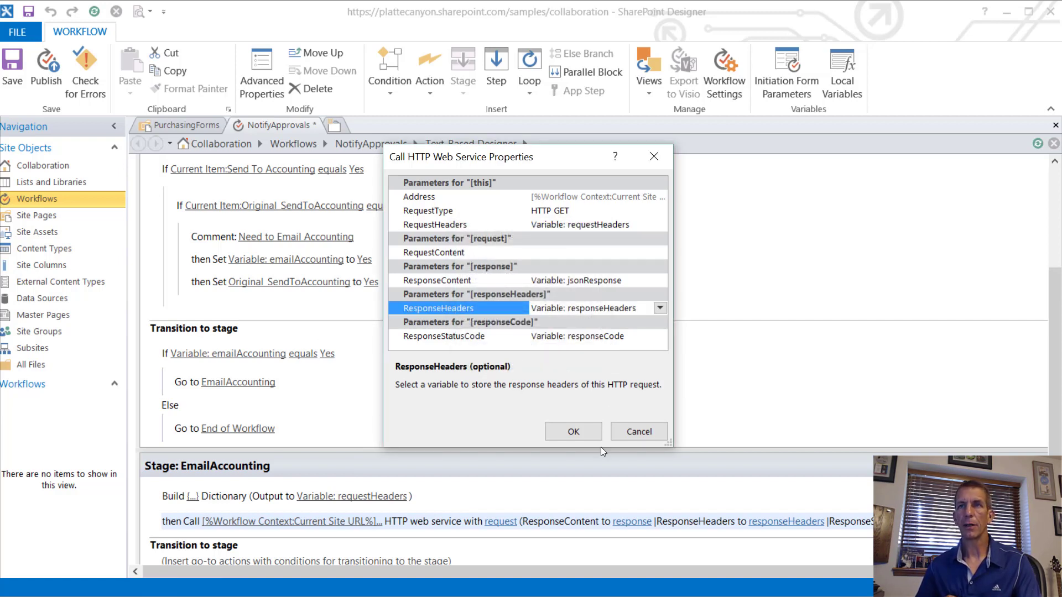
pyautogui.click(573, 432)
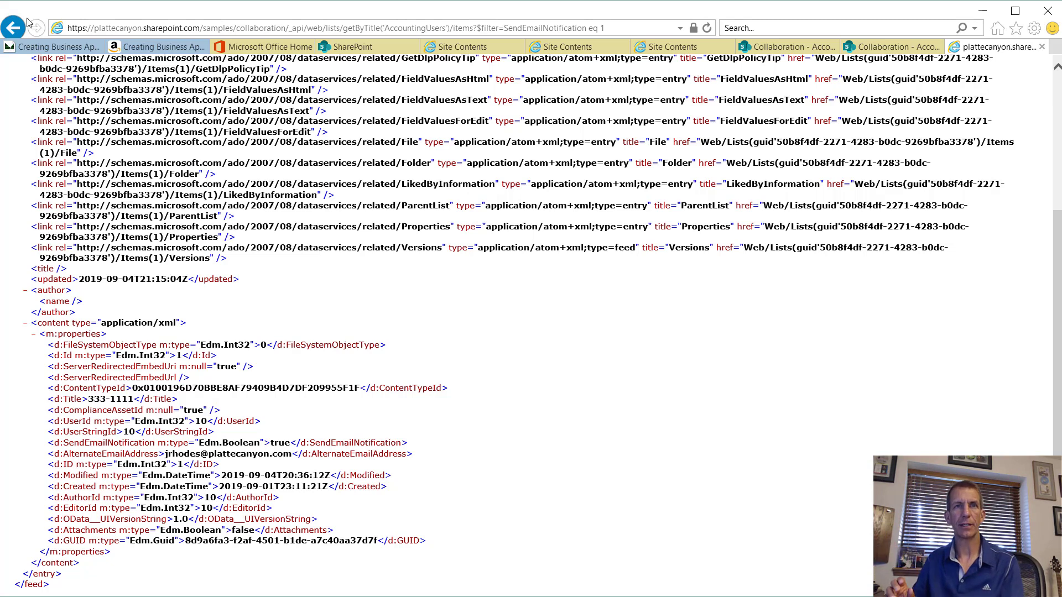
pyautogui.moveTo(75, 377); pyautogui.dragTo(440, 542)
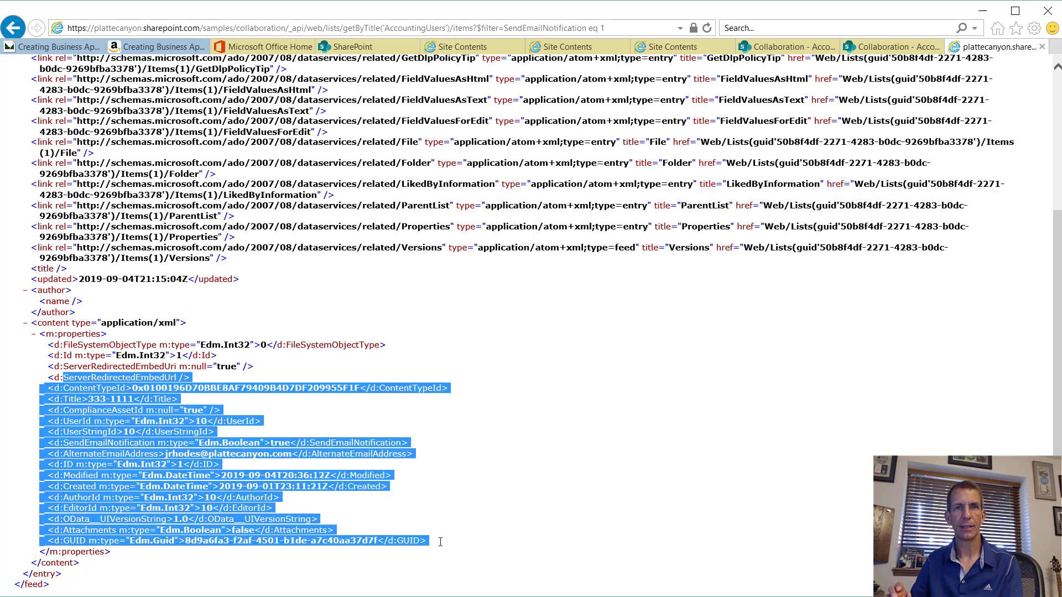
pyautogui.hotkey('alt', 'Tab')
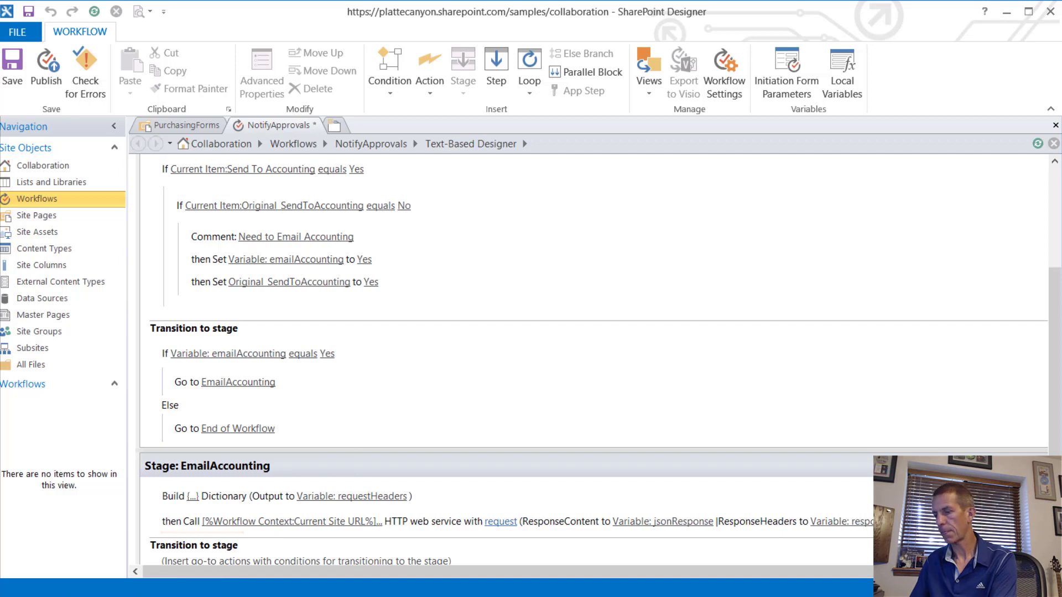
# Step: Insert a Get Item from Dictionary action reading d/results from jsonResponse
pyautogui.write('get')
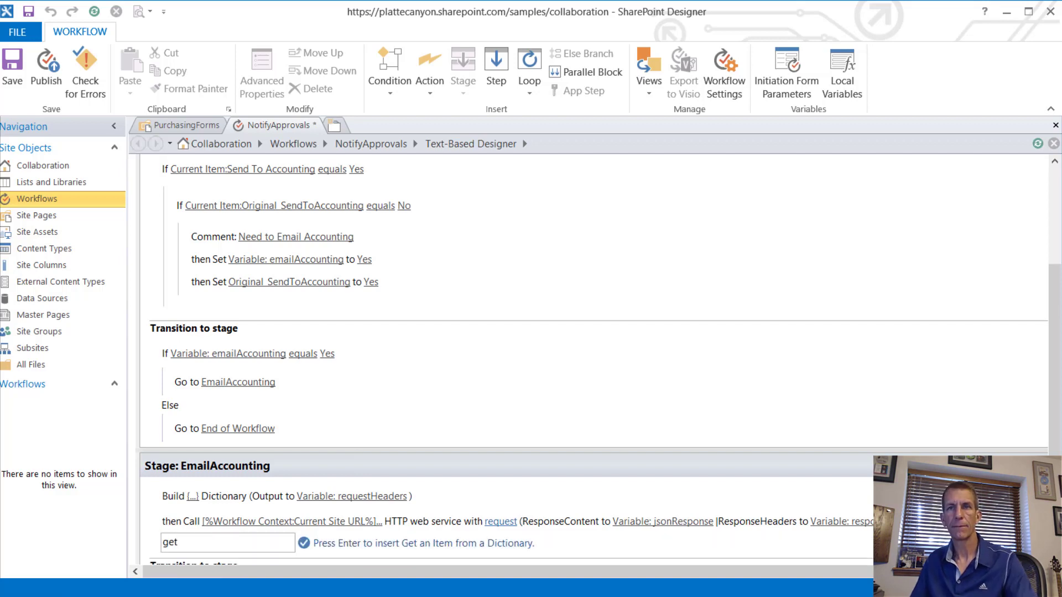
pyautogui.press('Return')
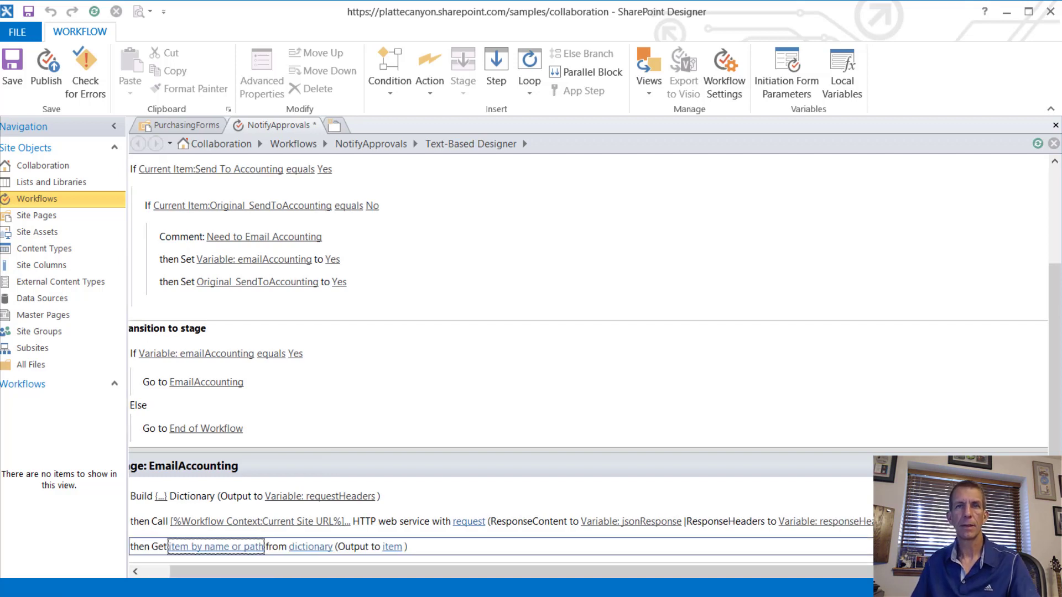
pyautogui.click(250, 548)
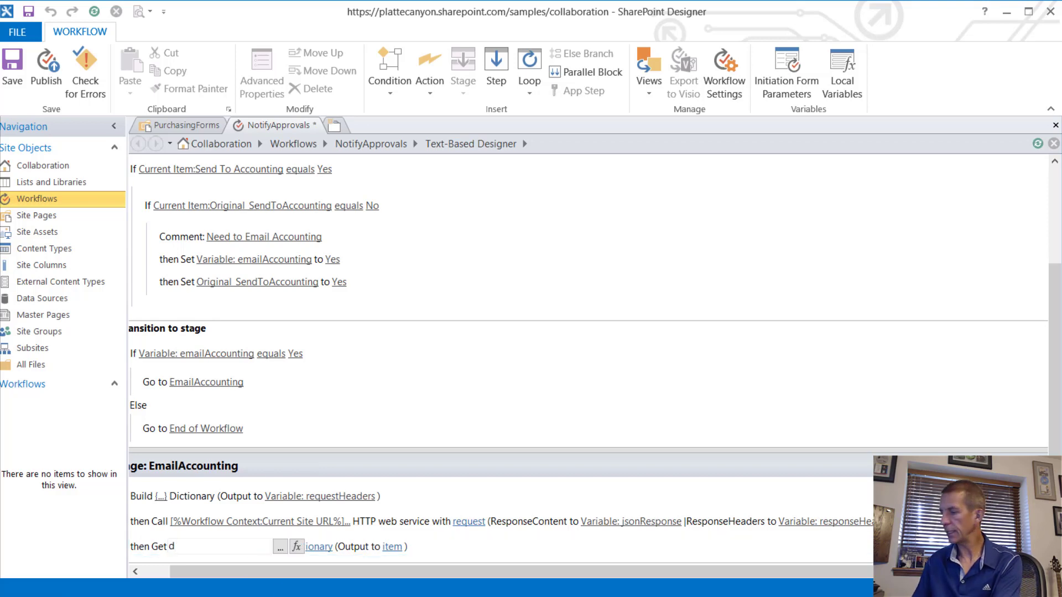
pyautogui.write('d/results')
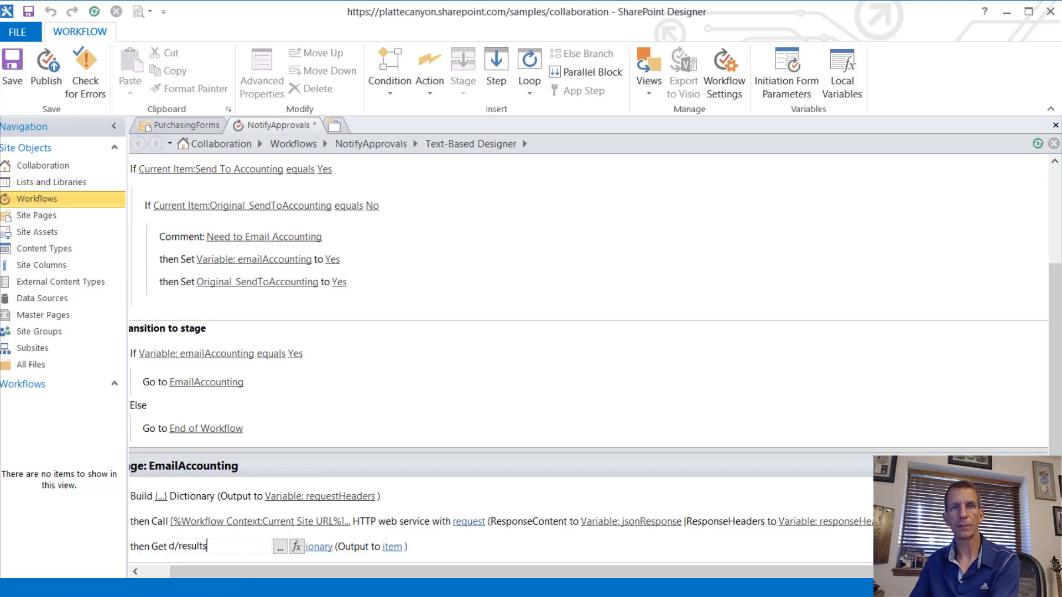
pyautogui.press('Return')
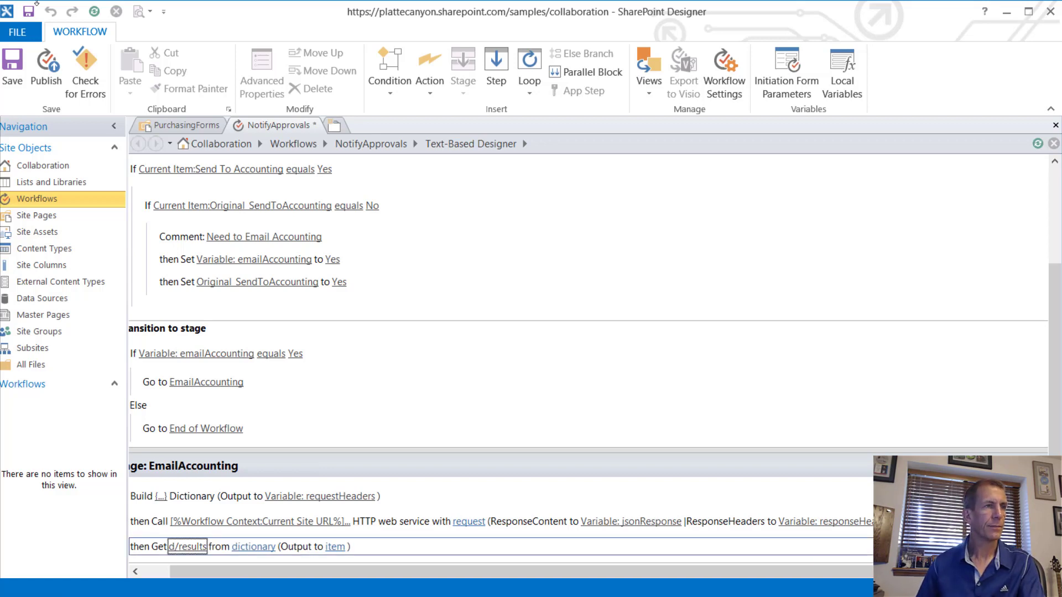
pyautogui.click(263, 547)
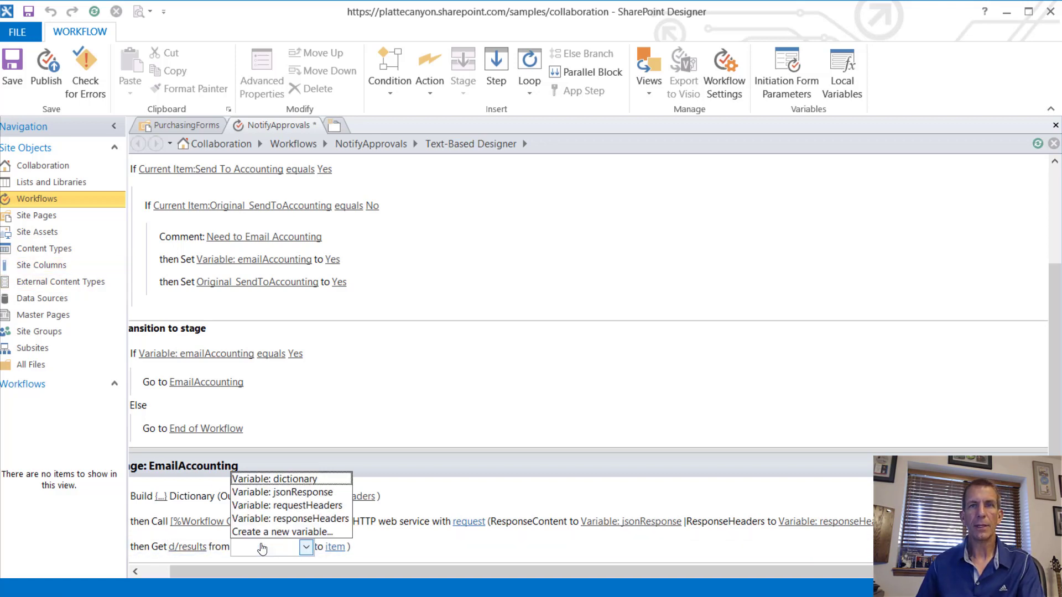
pyautogui.click(290, 492)
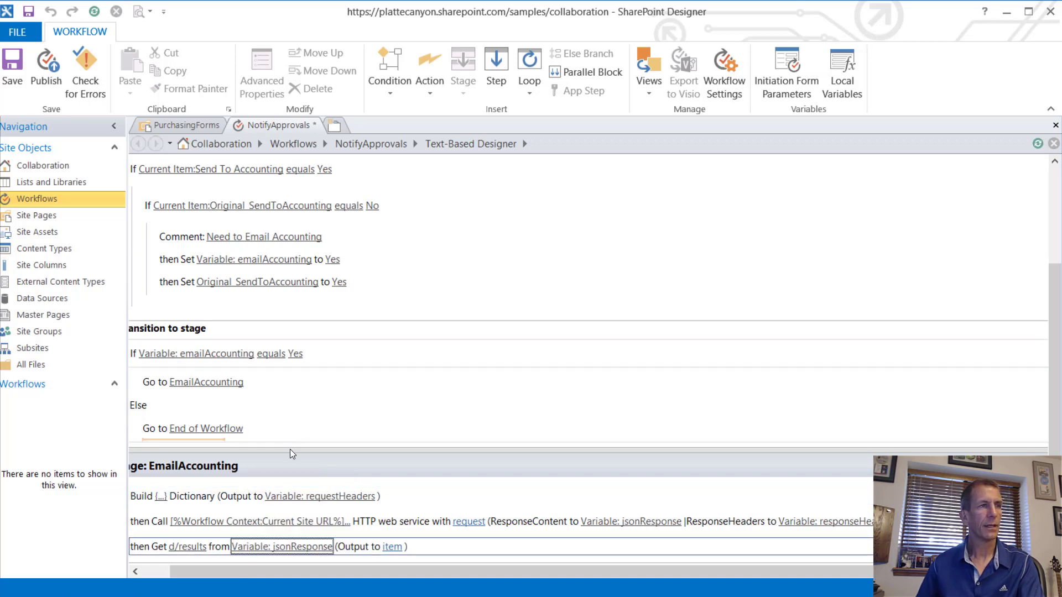
# Step: Output the item to a new Dictionary variable named memberResponse
pyautogui.click(392, 547)
pyautogui.click(433, 531)
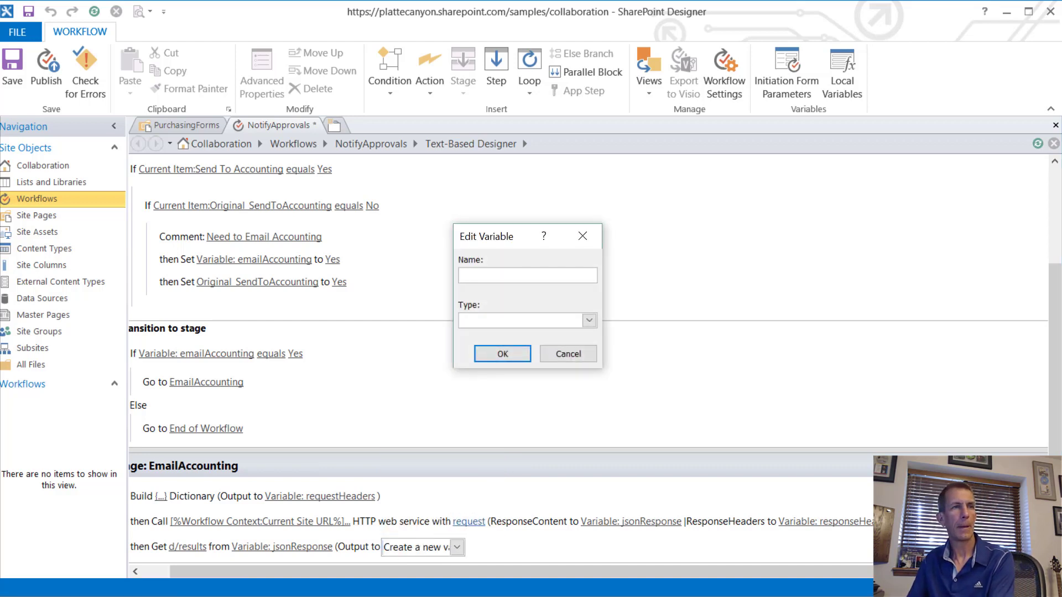
pyautogui.write('memberR')
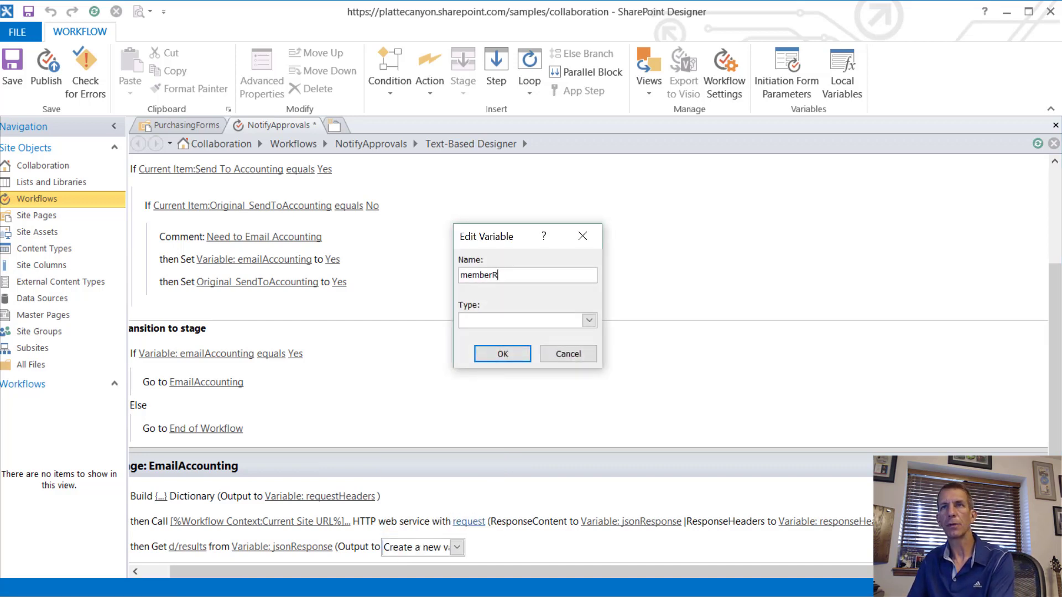
pyautogui.write('esponse')
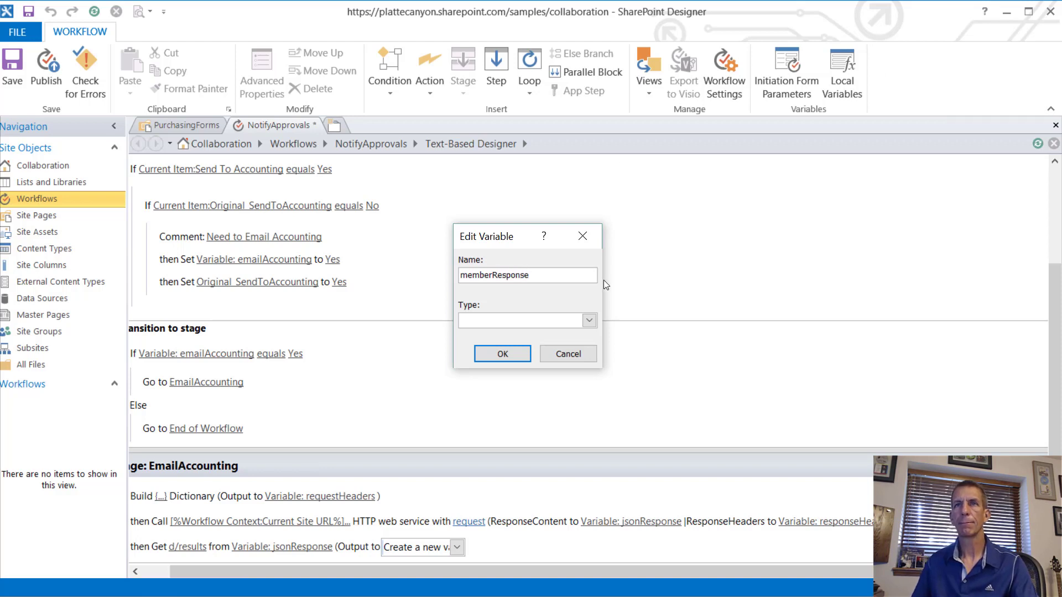
pyautogui.click(589, 320)
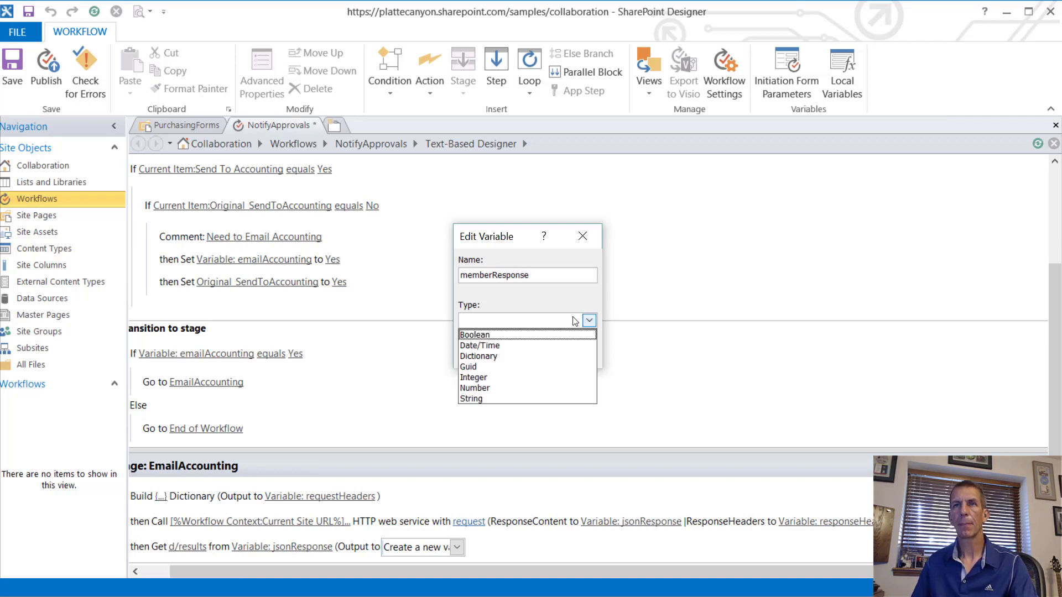
pyautogui.click(524, 358)
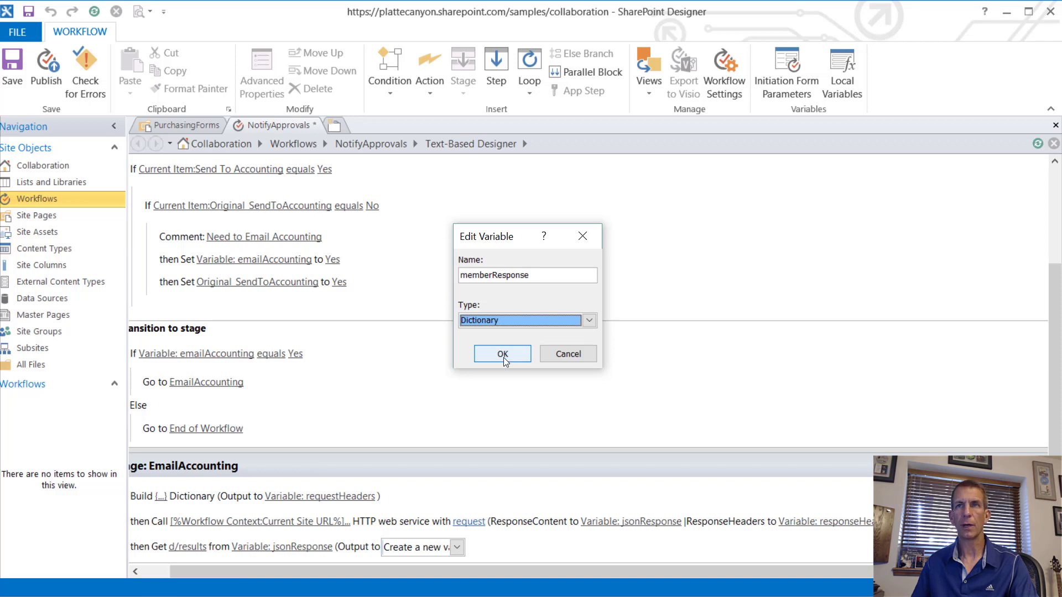
pyautogui.click(502, 354)
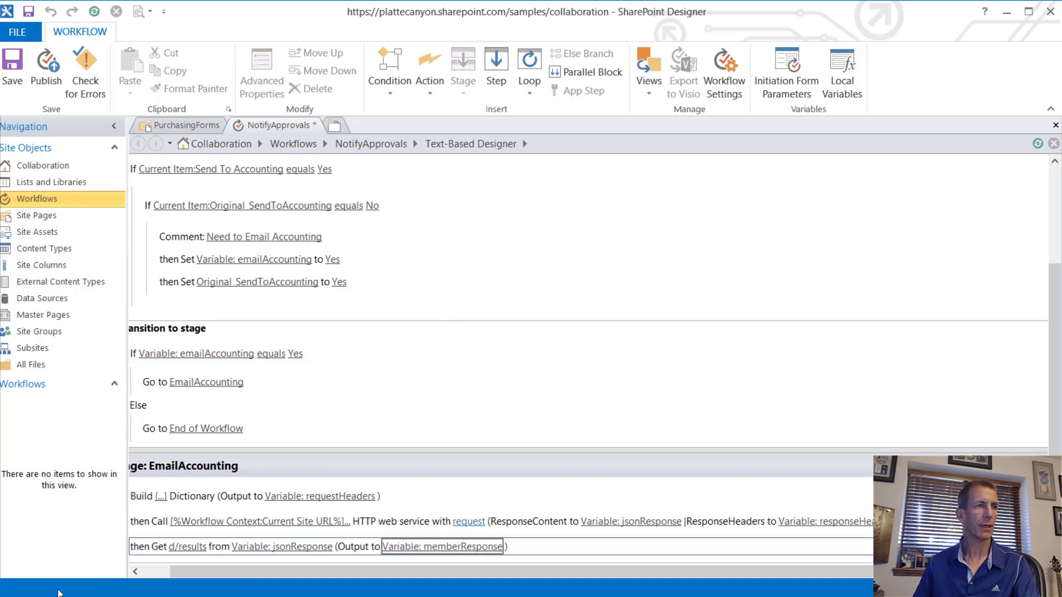
# Step: Insert a Count Items action counting memberResponse into Variable: count
pyautogui.scroll(-1, 135, 563)
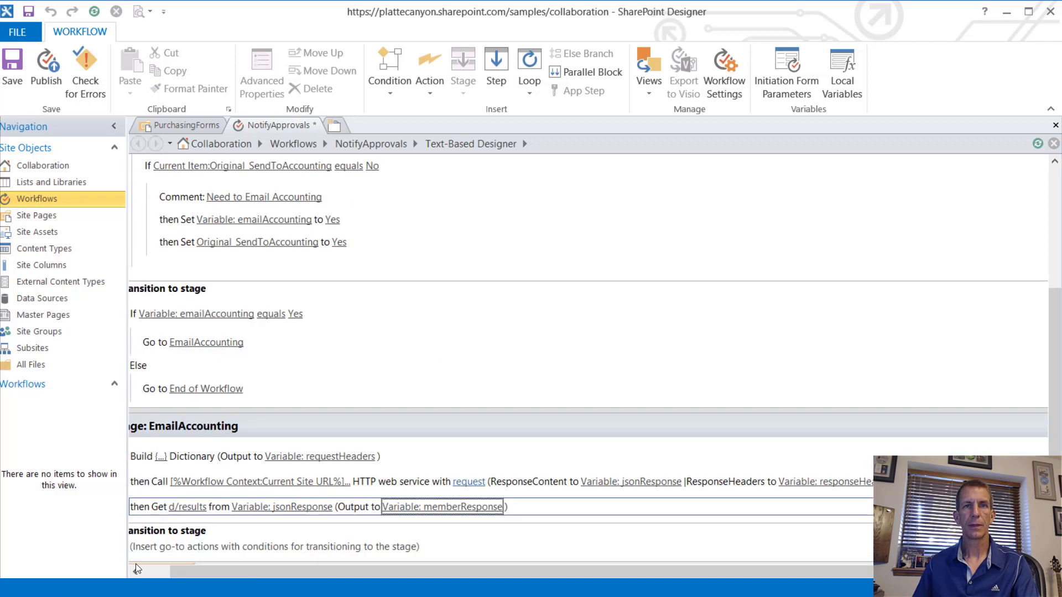
pyautogui.click(163, 512)
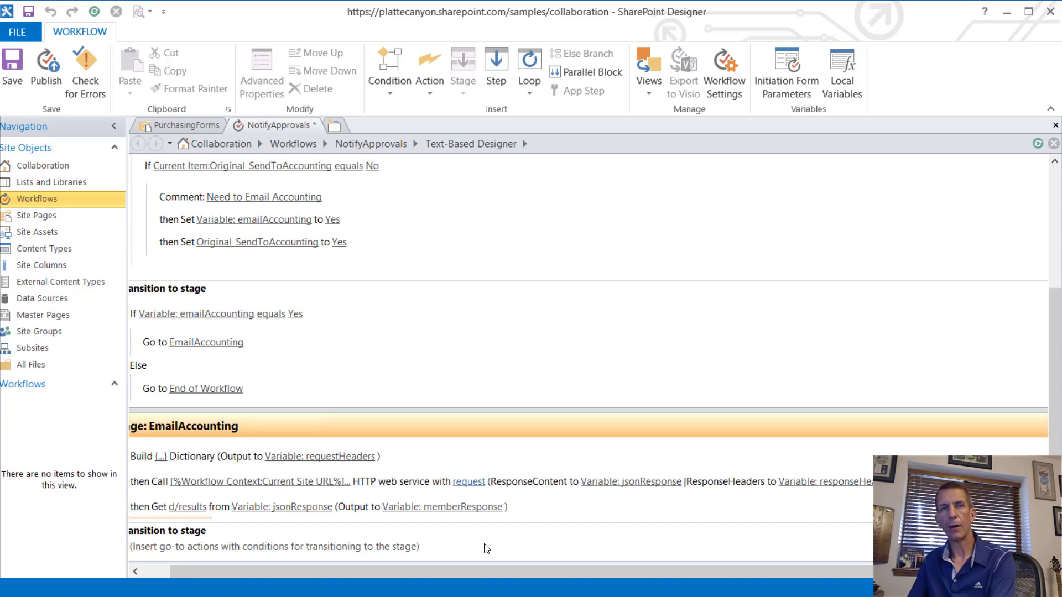
pyautogui.write('Count')
pyautogui.press('Return')
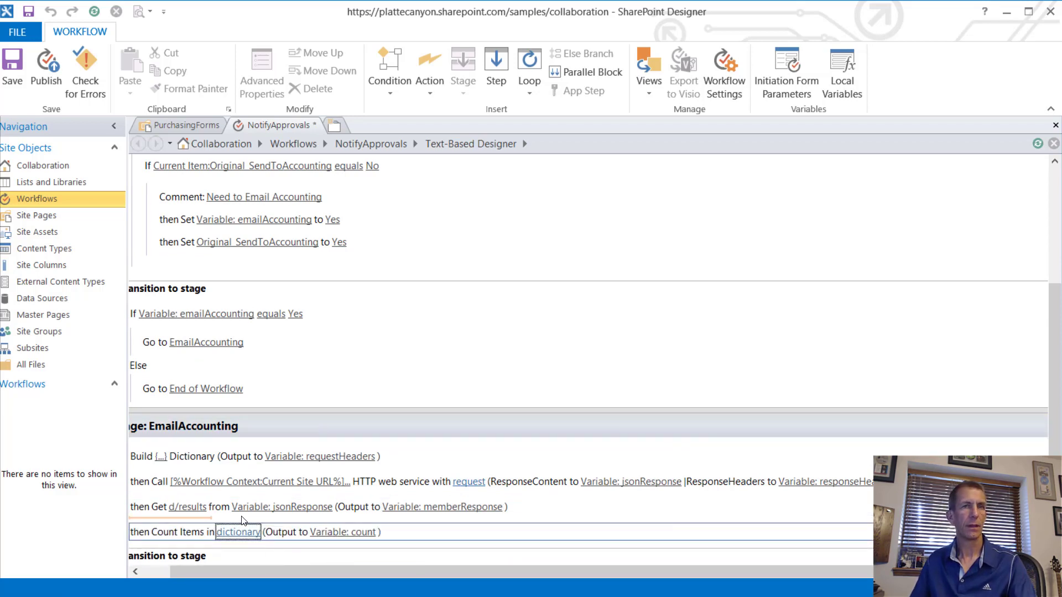
pyautogui.click(250, 534)
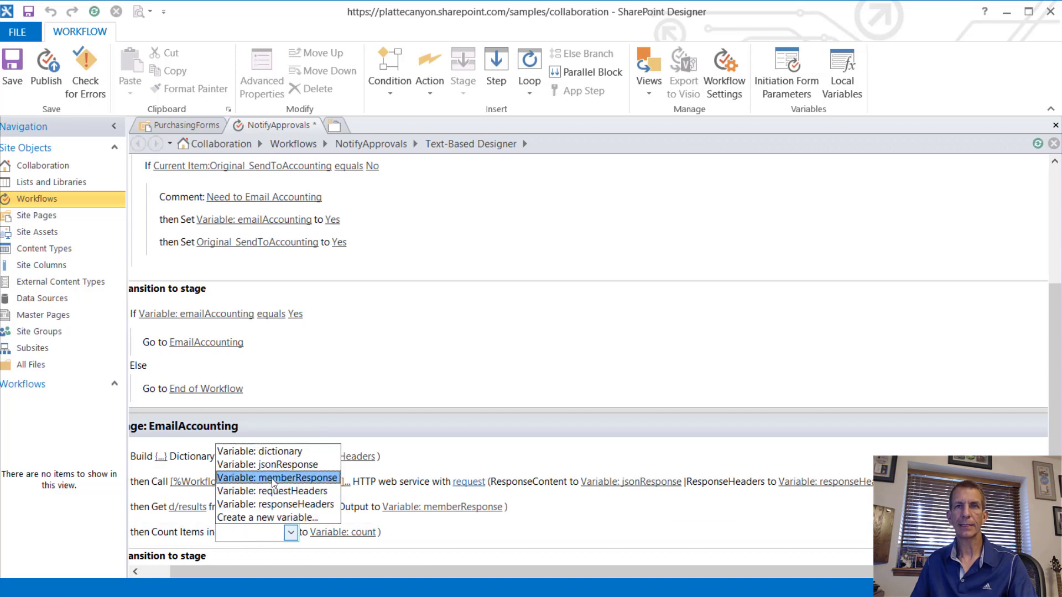
pyautogui.click(273, 479)
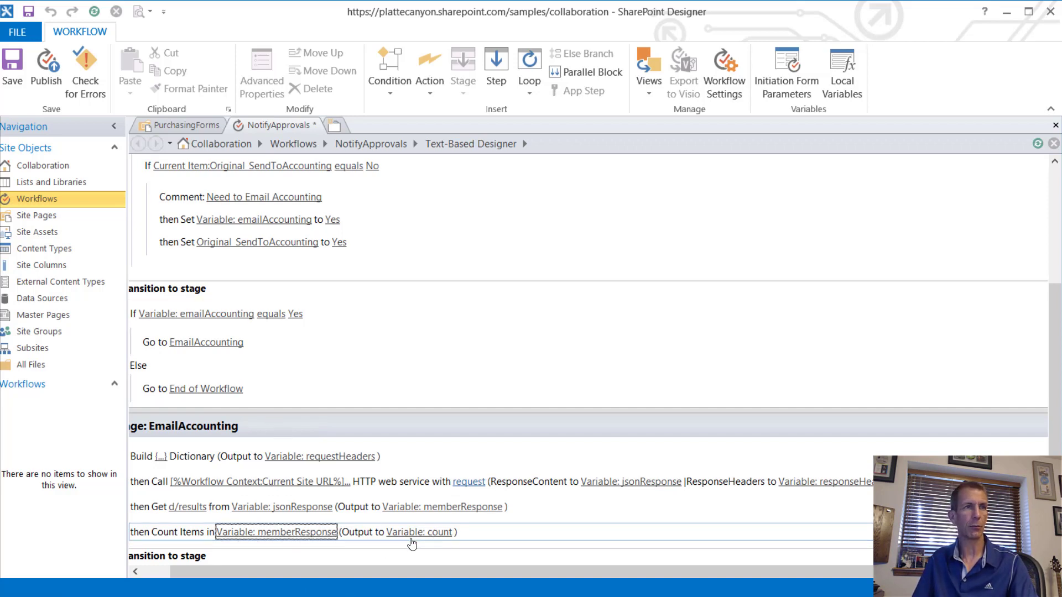
# Step: Below the Count Items step, type 'set' to start a Set Workflow Variable action
pyautogui.click(426, 550)
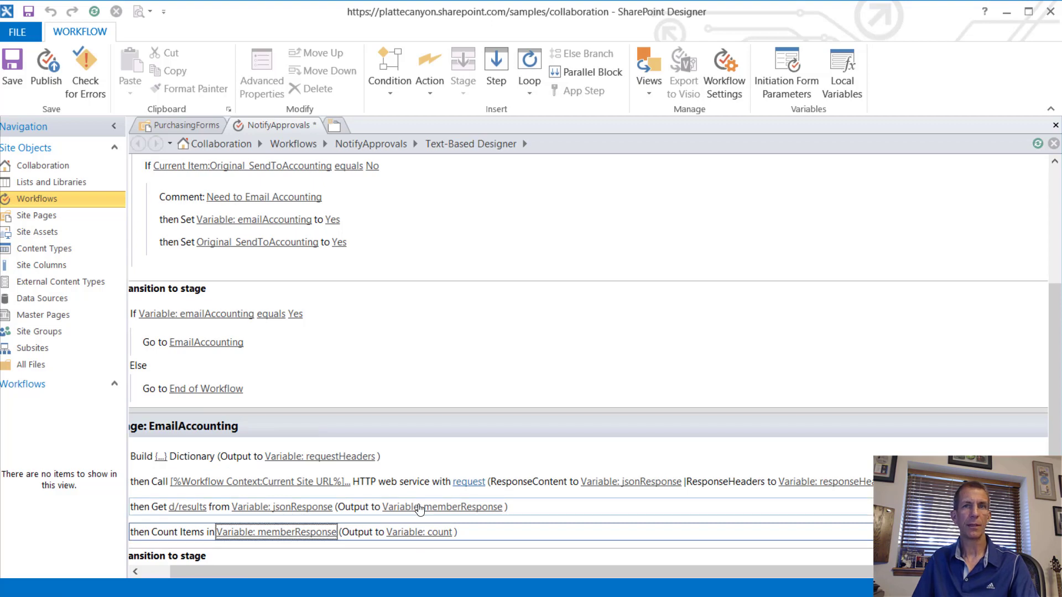
pyautogui.click(168, 511)
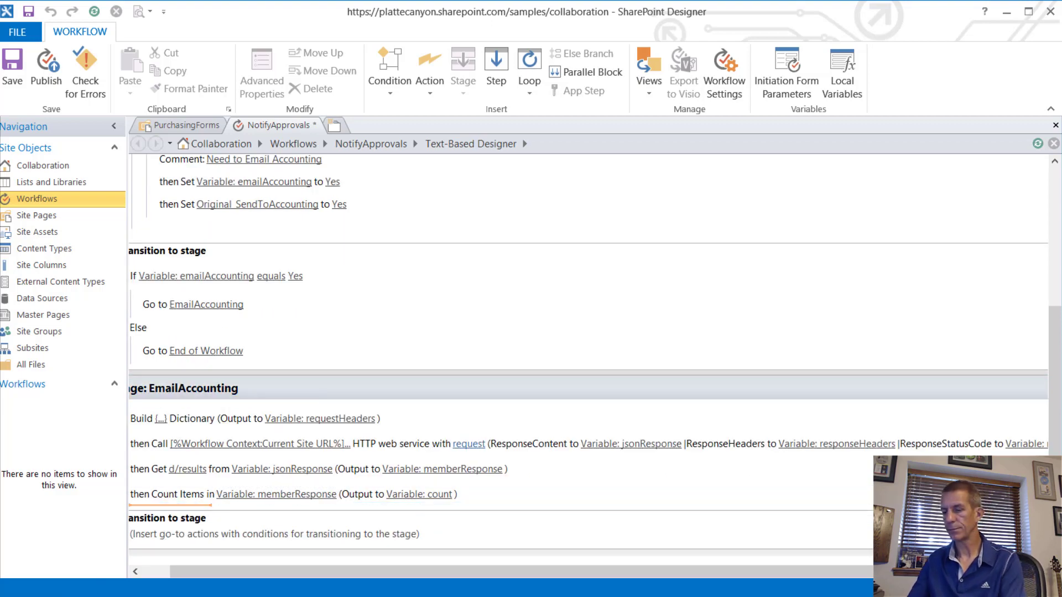
pyautogui.write('set')
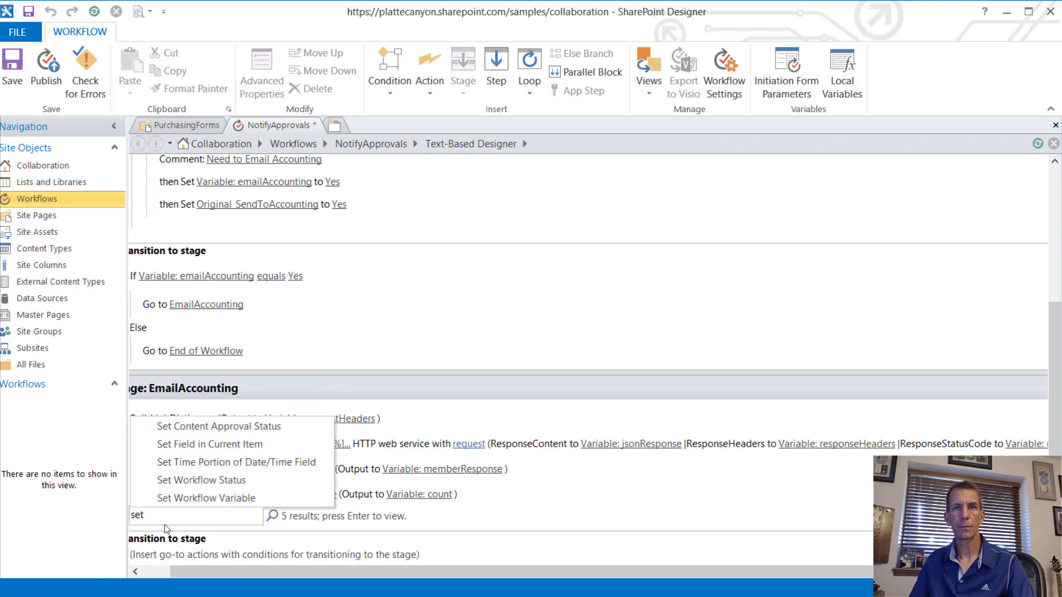
# Step: Add a Set Workflow Variable action setting a new Number variable index to 0
pyautogui.click(210, 498)
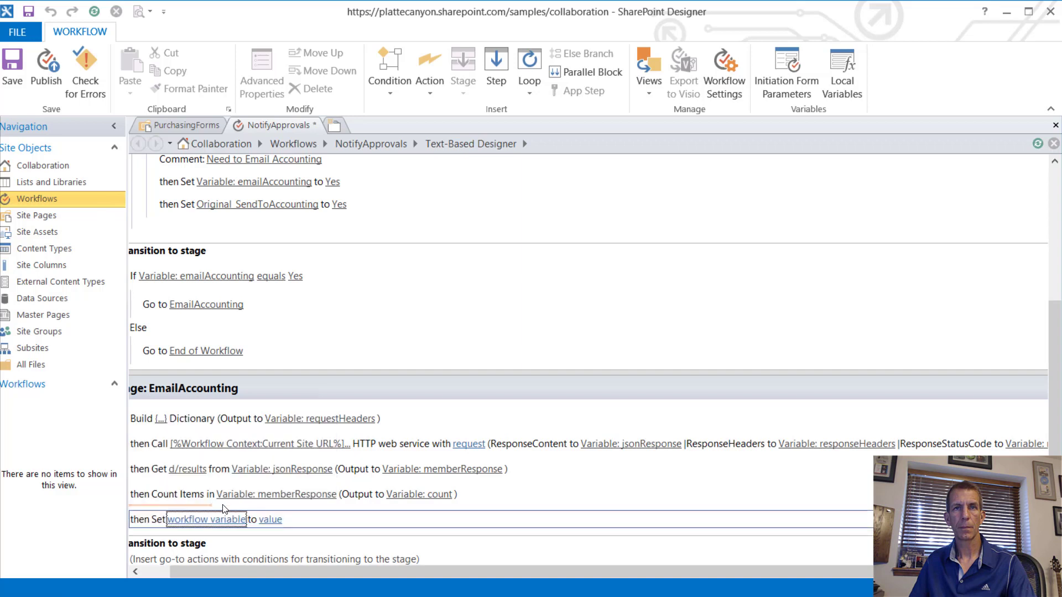
pyautogui.click(214, 520)
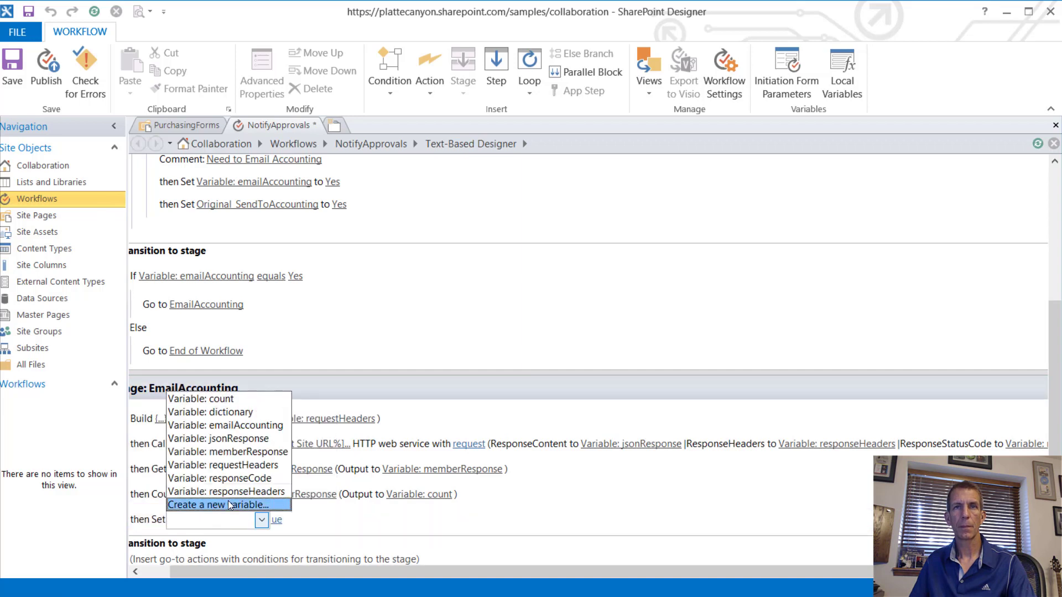
pyautogui.click(229, 503)
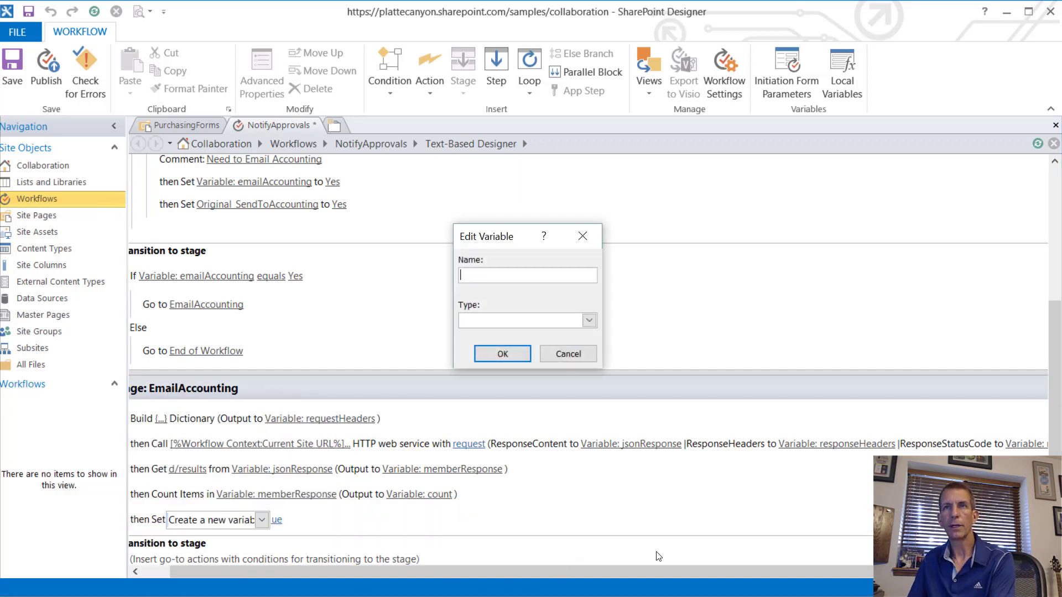
pyautogui.write('index')
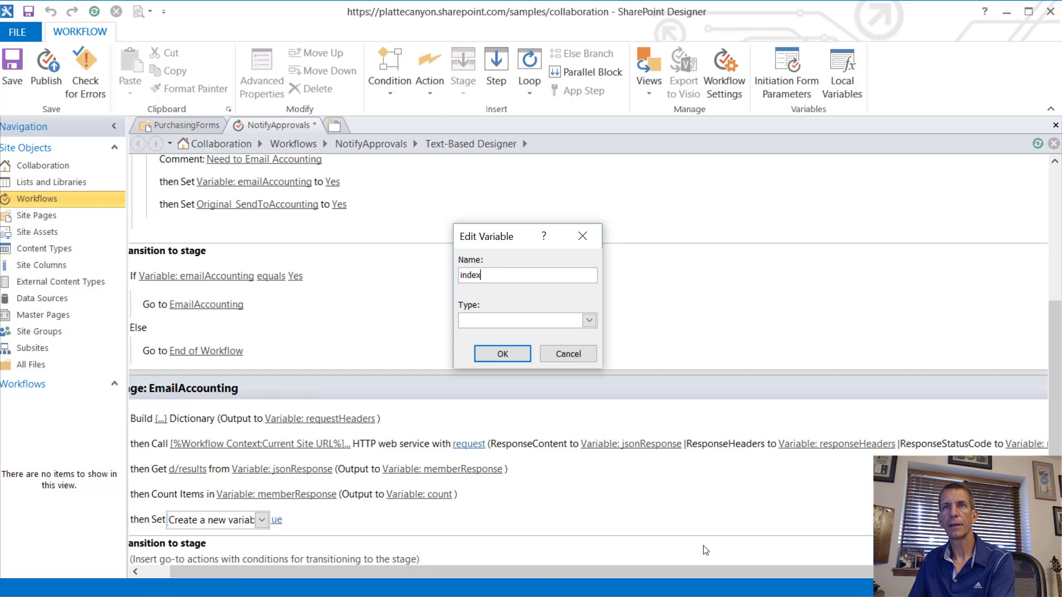
pyautogui.press('Tab')
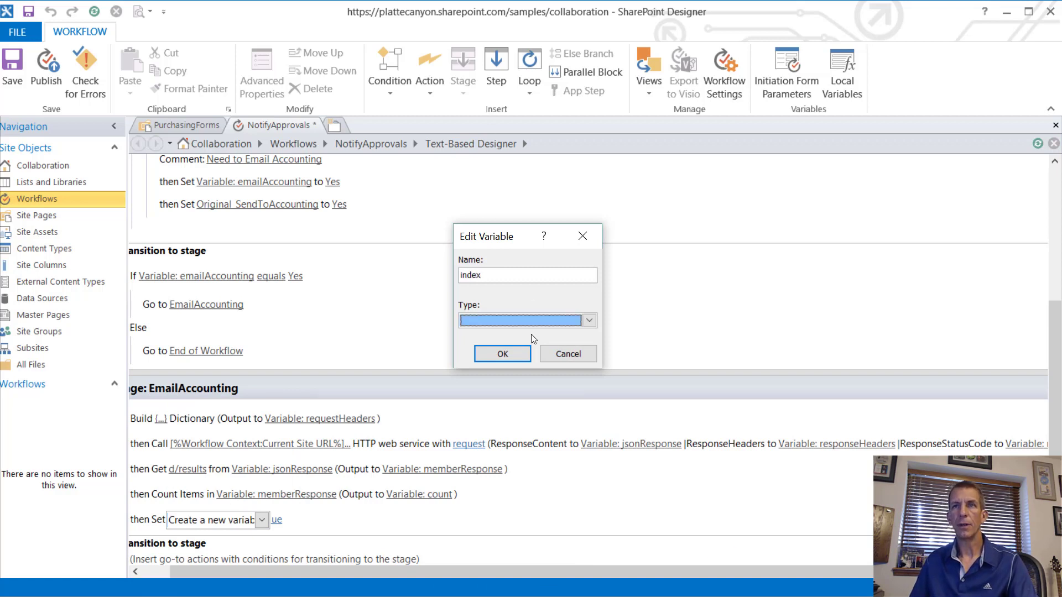
pyautogui.click(589, 320)
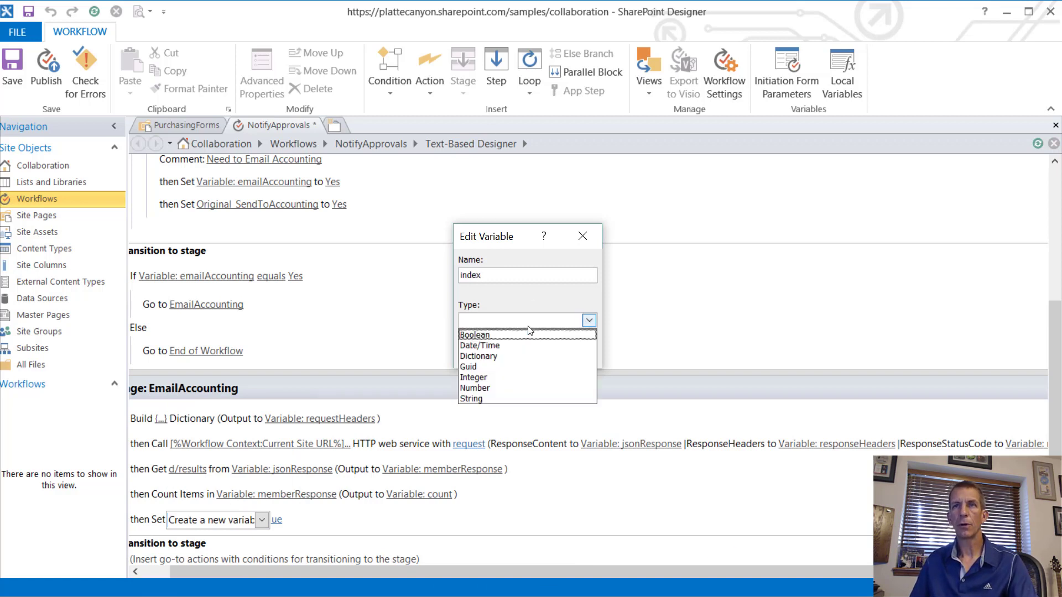
pyautogui.click(507, 393)
pyautogui.click(498, 353)
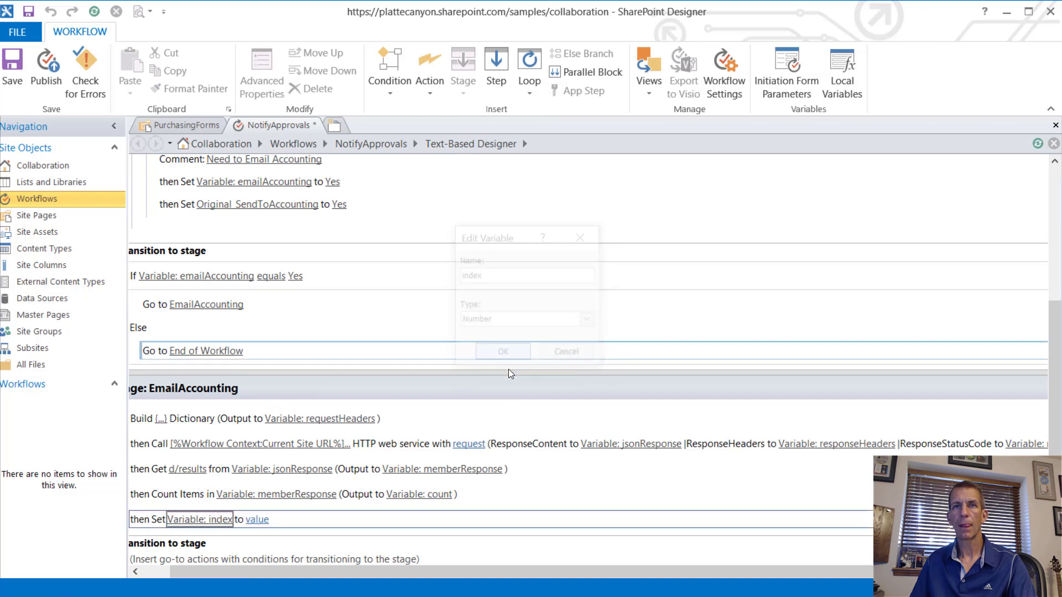
pyautogui.click(256, 520)
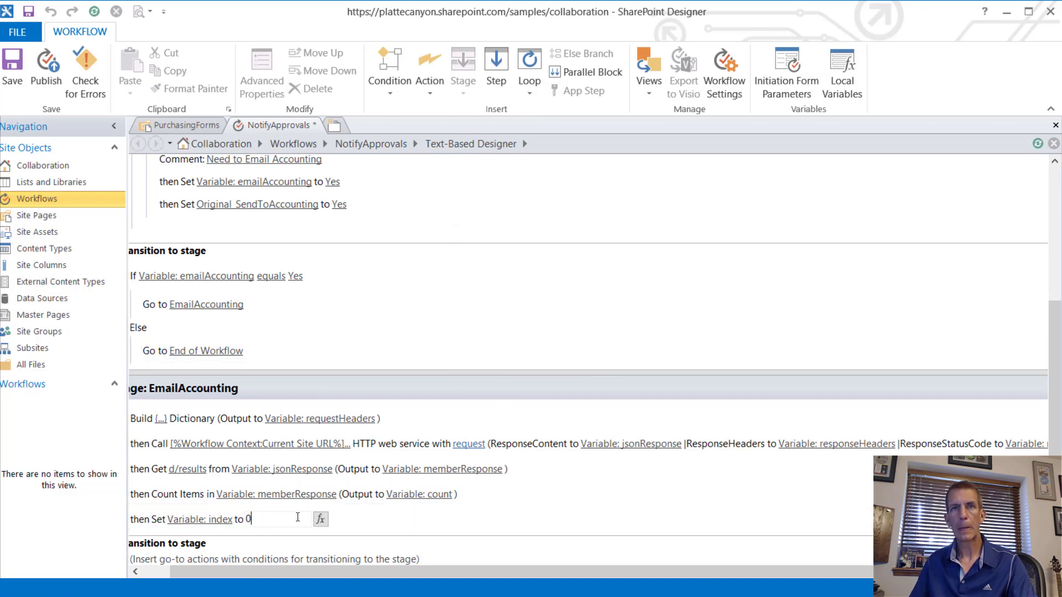
pyautogui.press('Return')
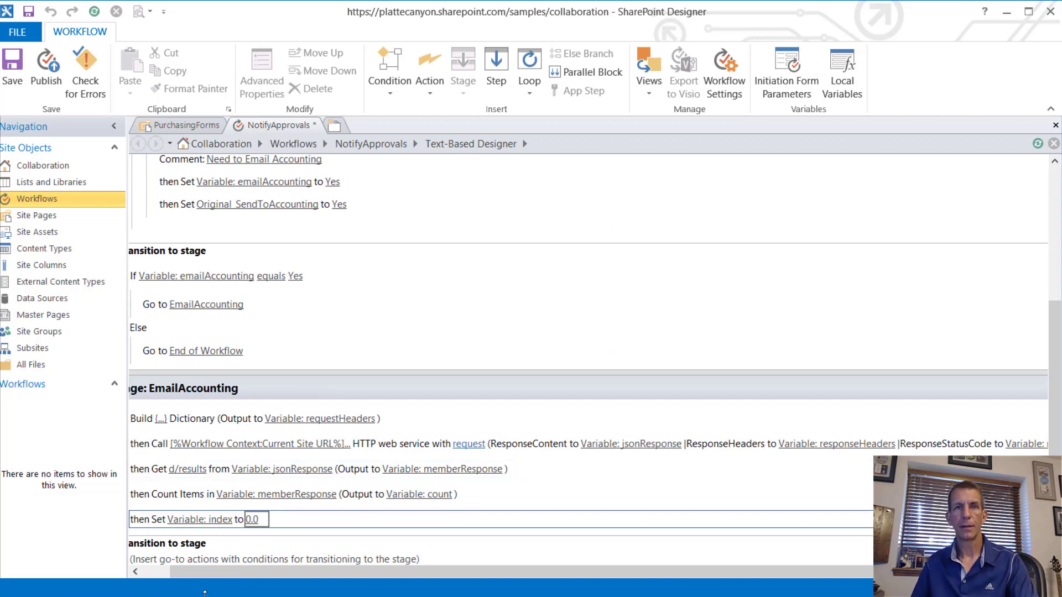
# Step: Below the index step, search 'Lo' to list the loop actions
pyautogui.click(295, 534)
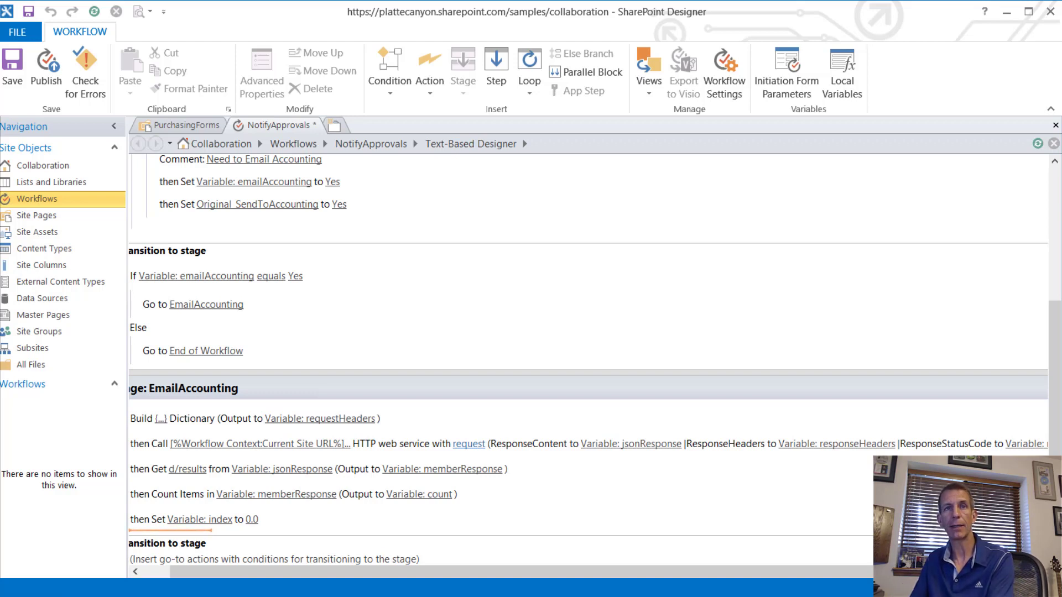
pyautogui.write('Loop')
pyautogui.press('Return')
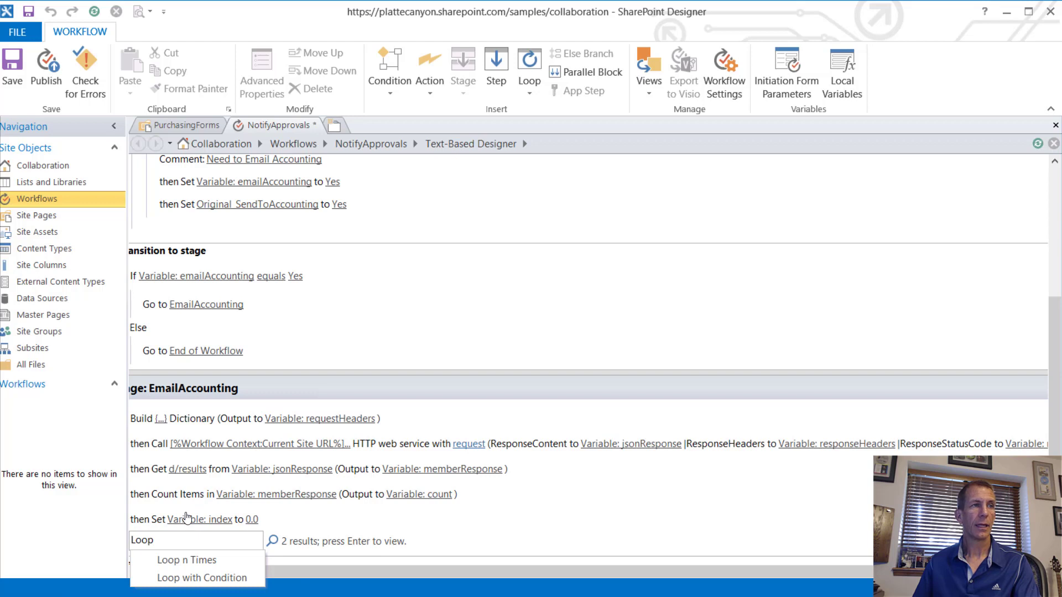
# Step: Insert a Loop n Times action titled 'Iterate through Accounting Users'
pyautogui.click(210, 559)
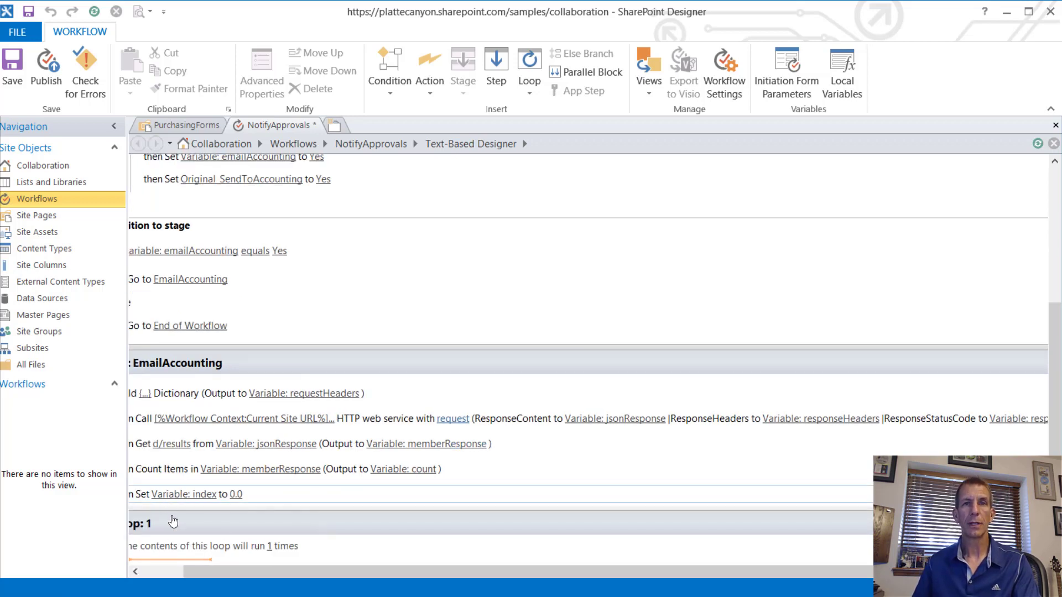
pyautogui.click(154, 572)
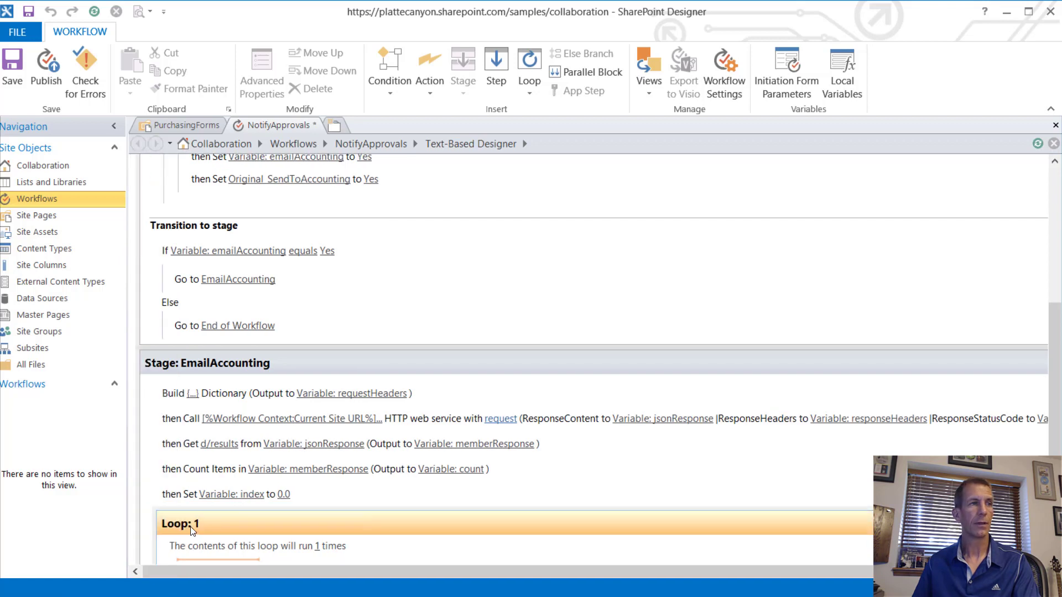
pyautogui.click(232, 523)
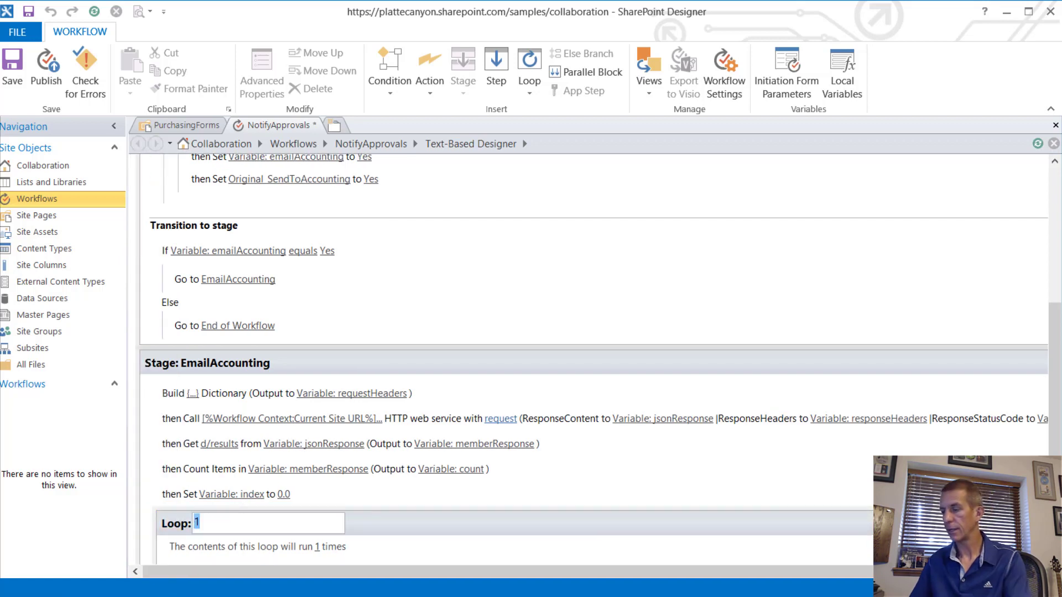
pyautogui.write('Itera')
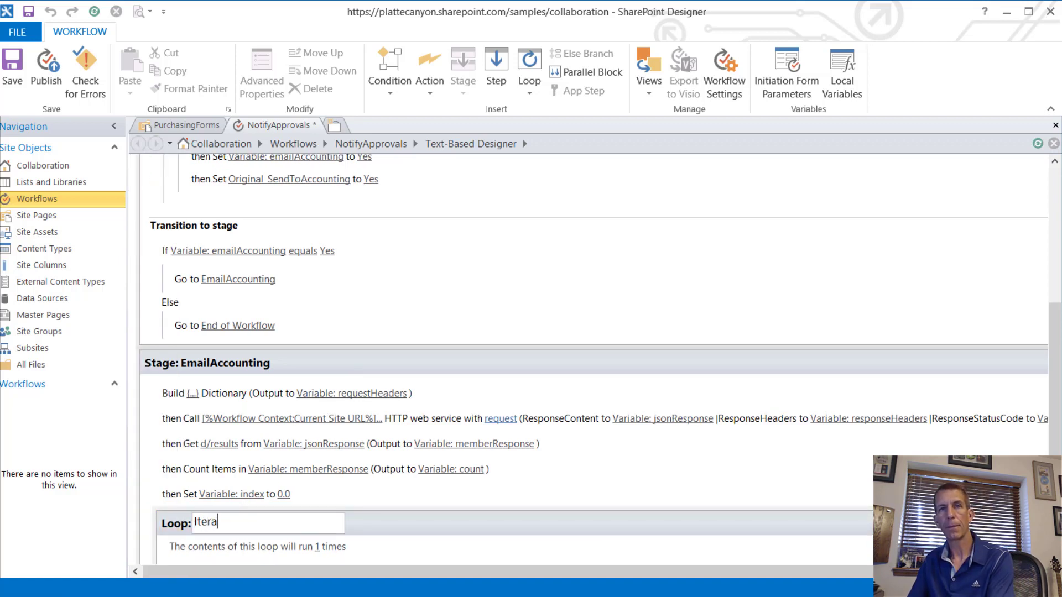
pyautogui.write('te through A')
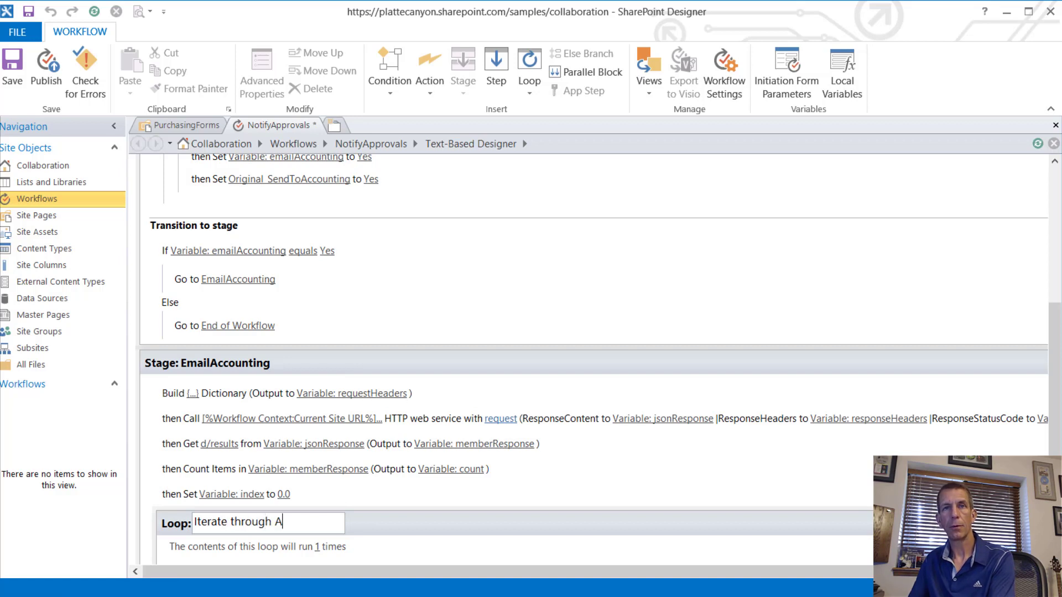
pyautogui.write('ccounting Users')
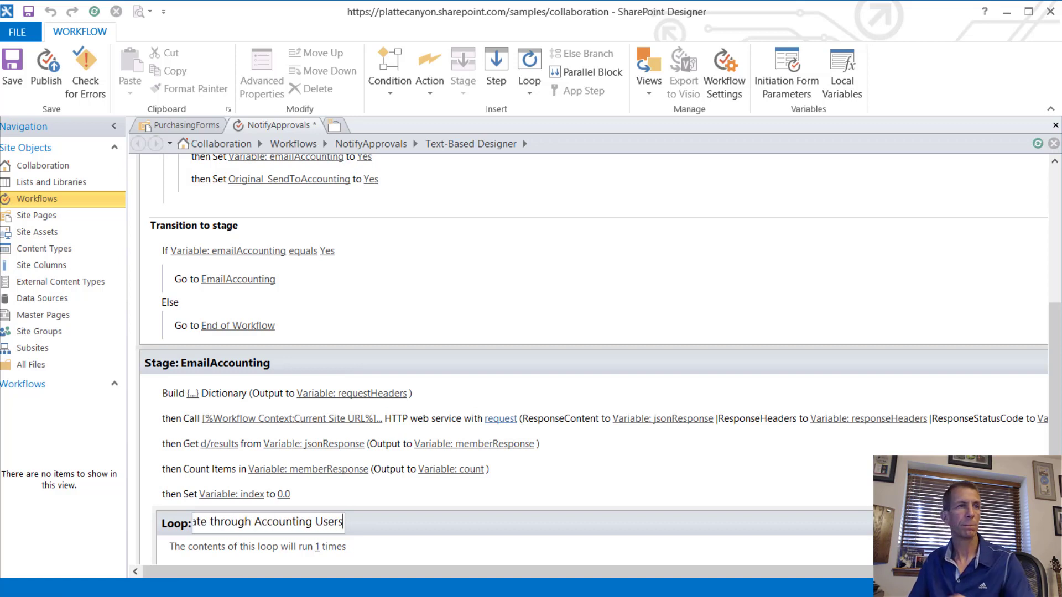
pyautogui.press('Tab')
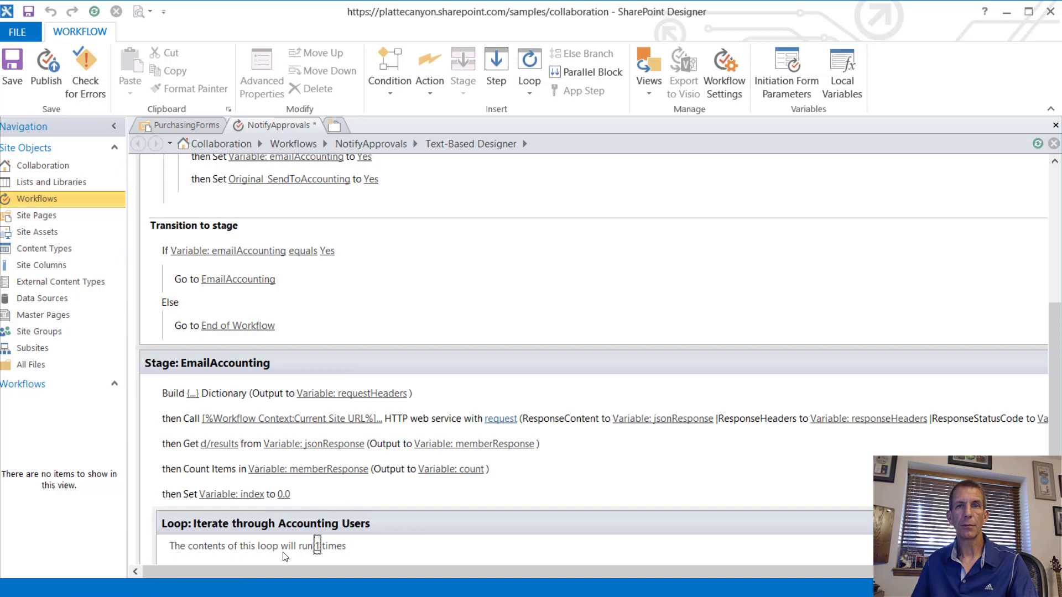
# Step: Set the loop's RepeatCount property to a lookup of workflow Variable: count
pyautogui.click(317, 545)
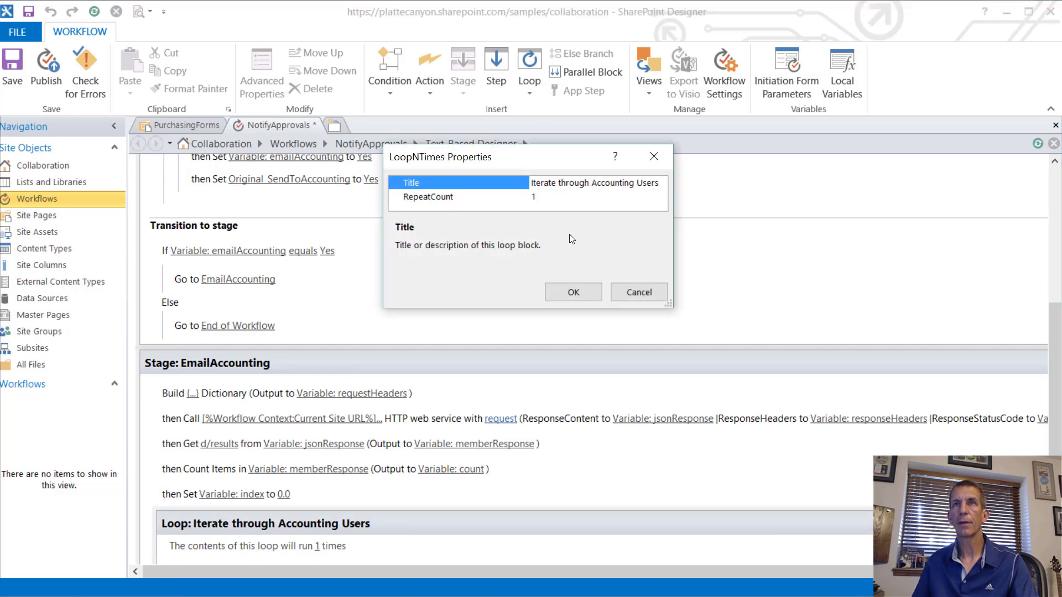
pyautogui.click(545, 197)
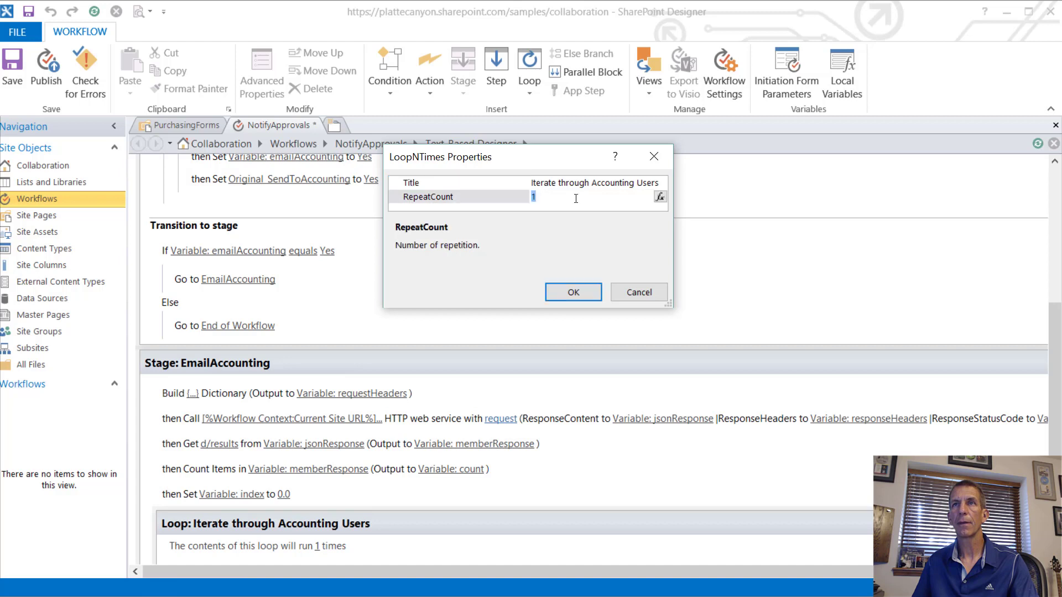
pyautogui.click(666, 196)
pyautogui.click(670, 224)
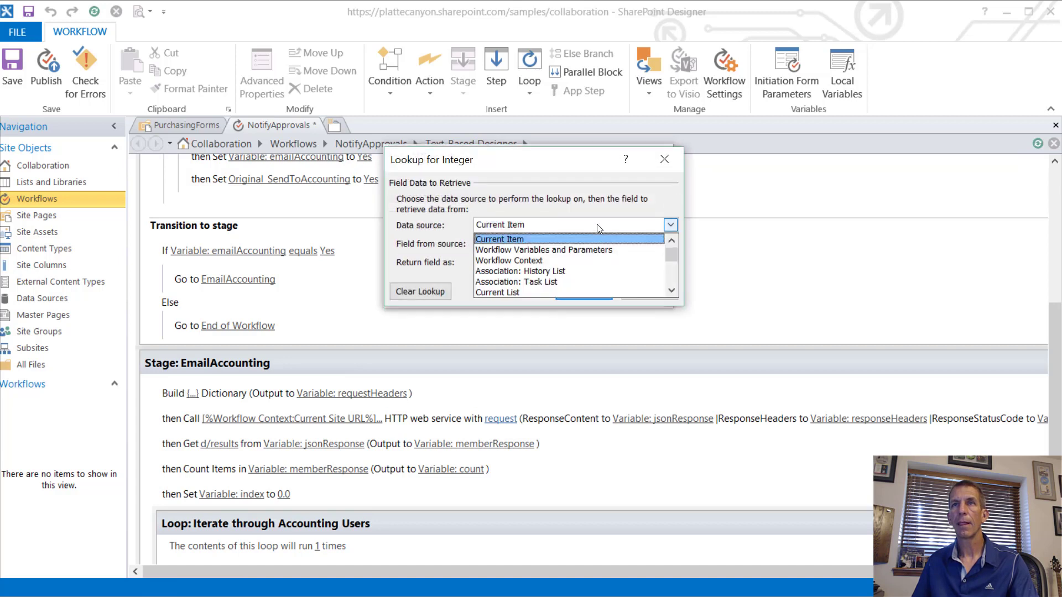
pyautogui.click(545, 252)
pyautogui.click(535, 243)
pyautogui.click(530, 251)
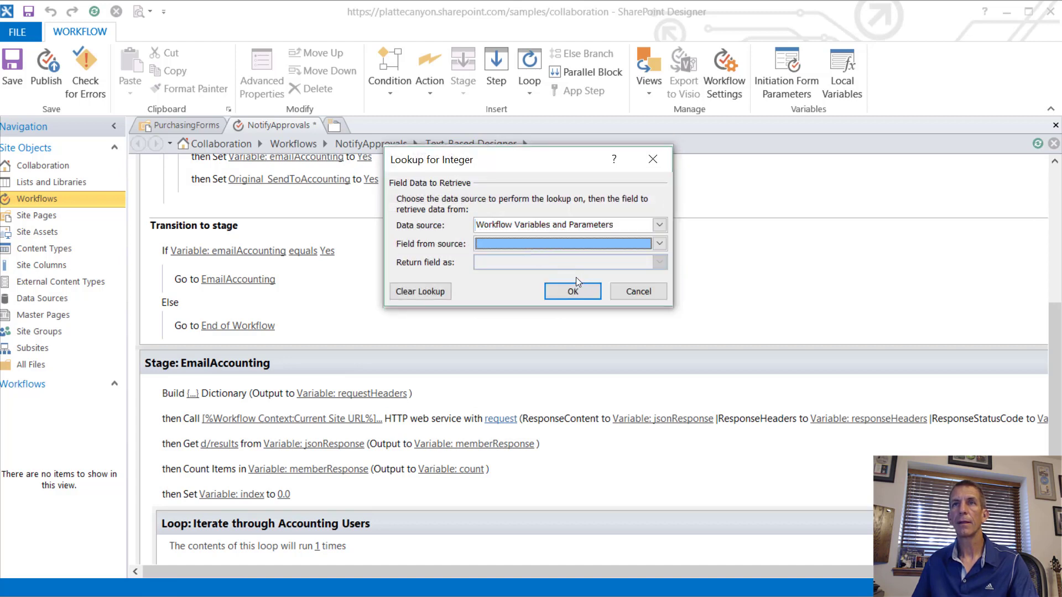
pyautogui.click(516, 240)
pyautogui.click(530, 254)
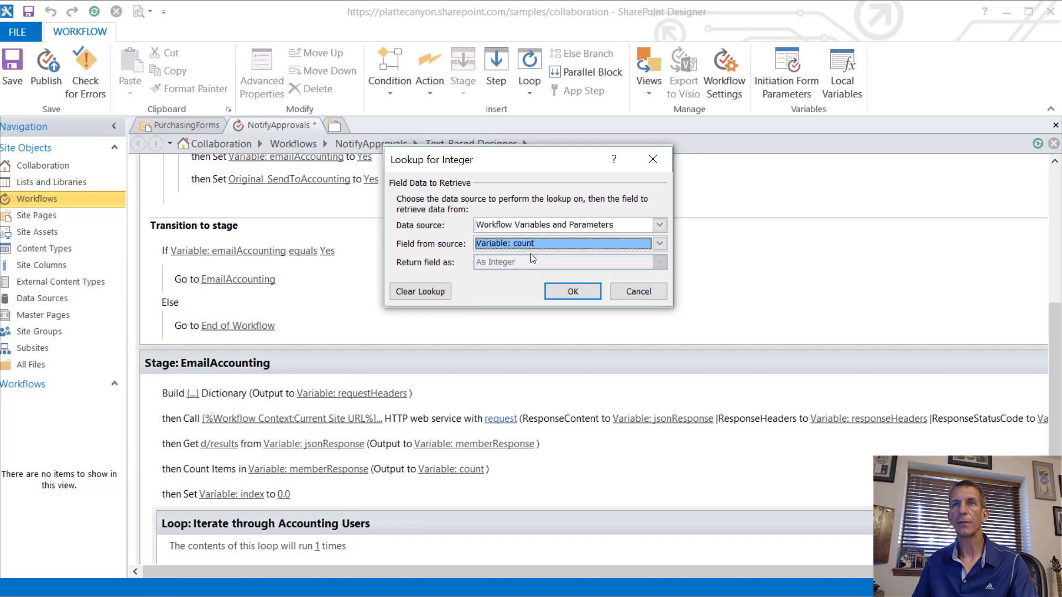
pyautogui.click(579, 290)
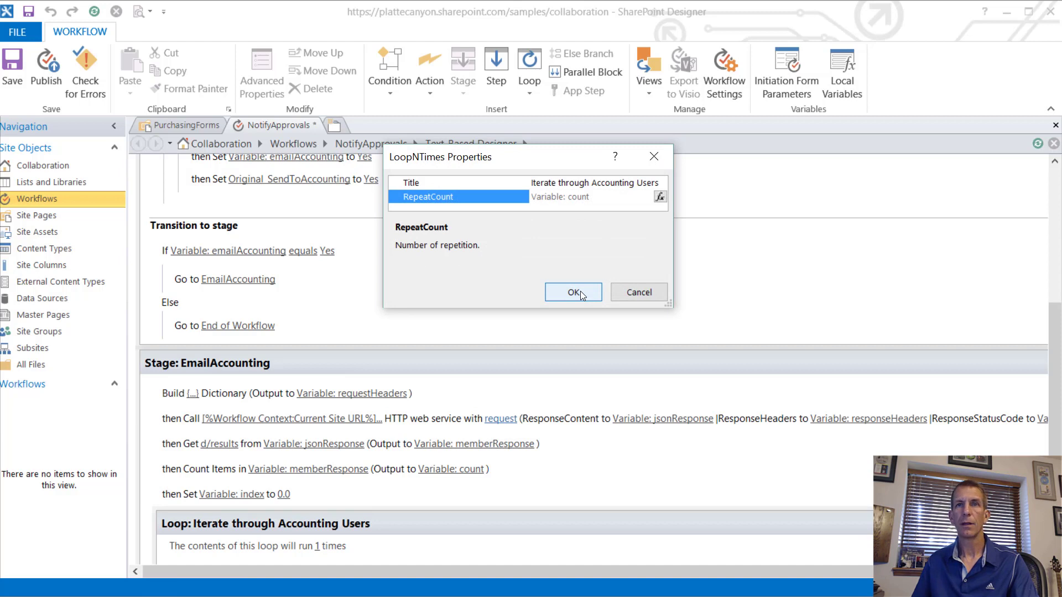
pyautogui.click(579, 291)
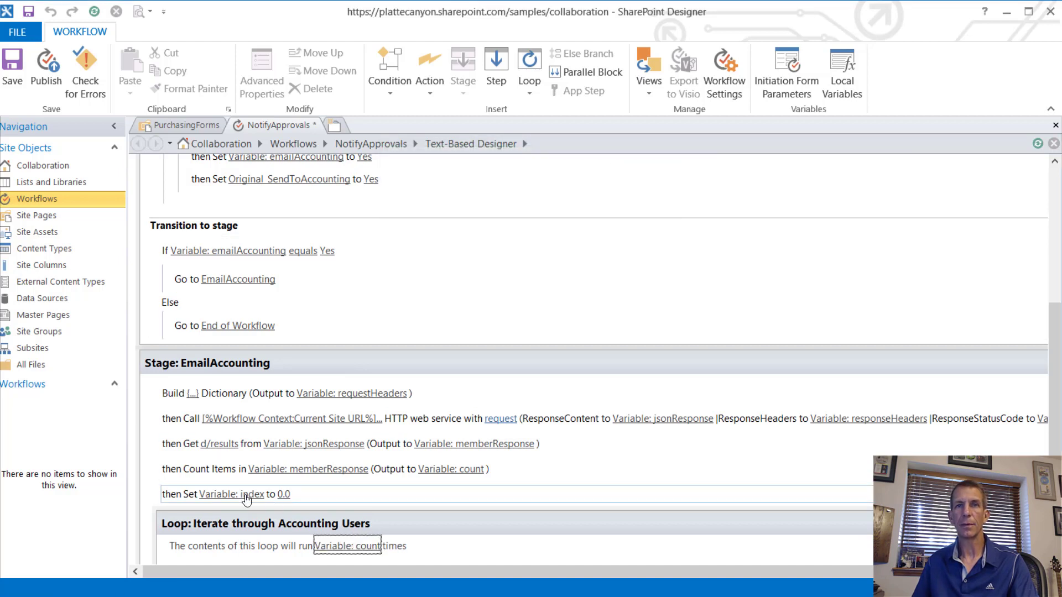
# Step: Change the index local variable's type to Integer
pyautogui.click(832, 95)
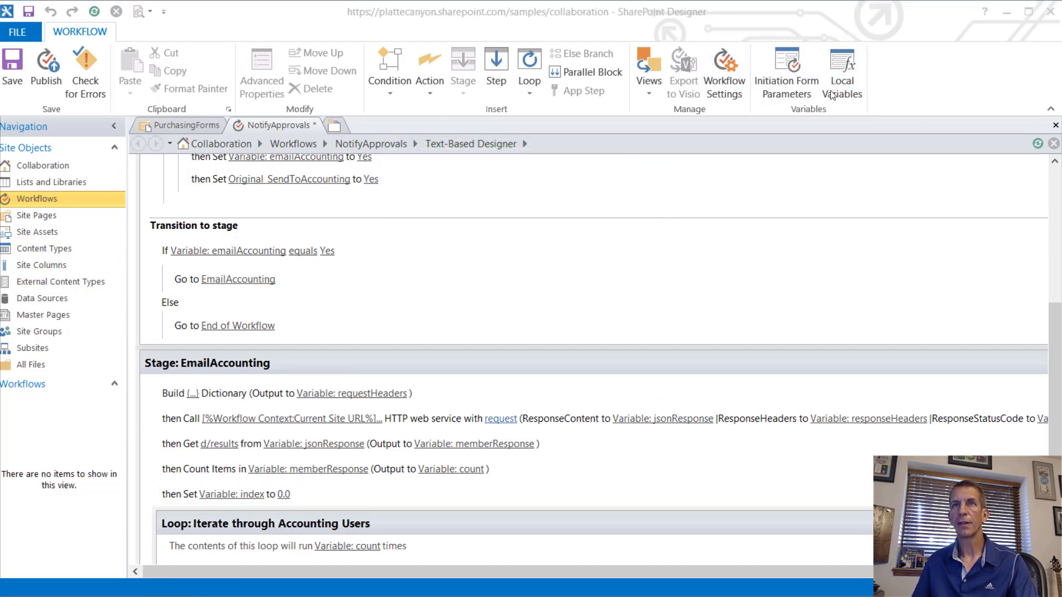
pyautogui.scroll(-1, 446, 341)
pyautogui.click(446, 341)
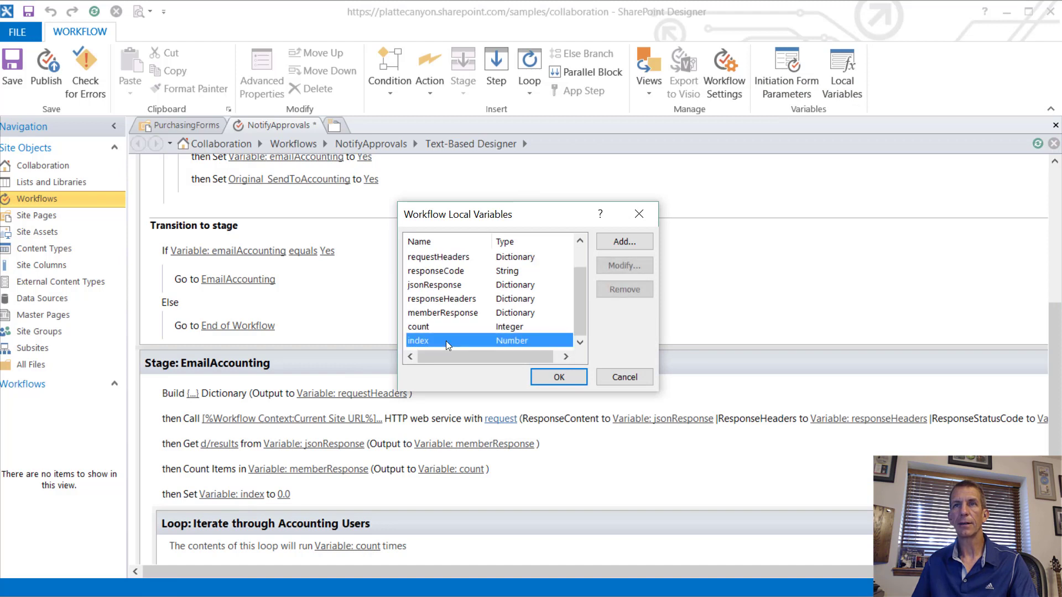
pyautogui.click(620, 265)
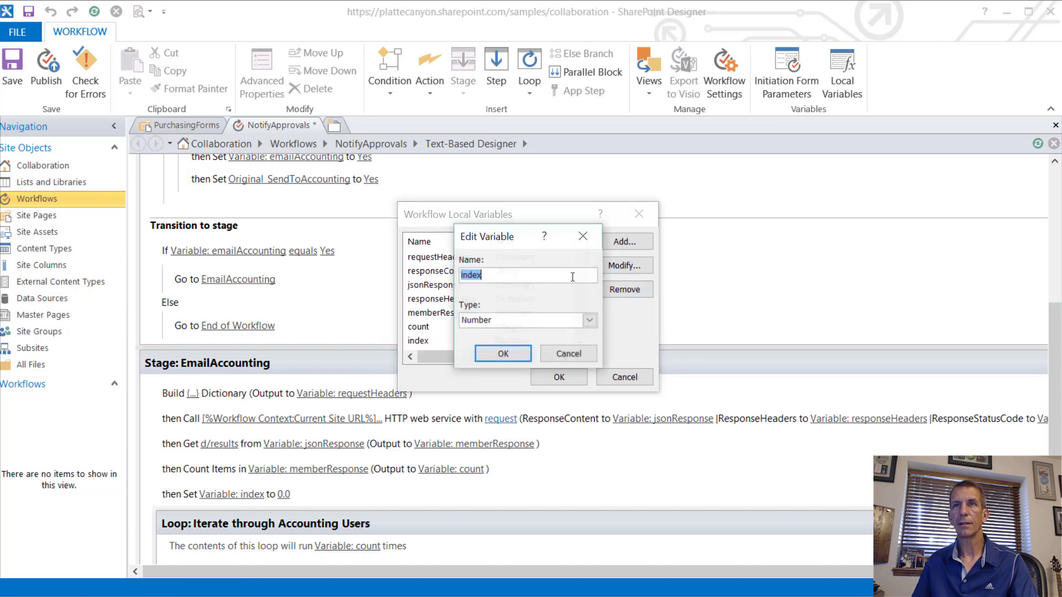
pyautogui.click(524, 325)
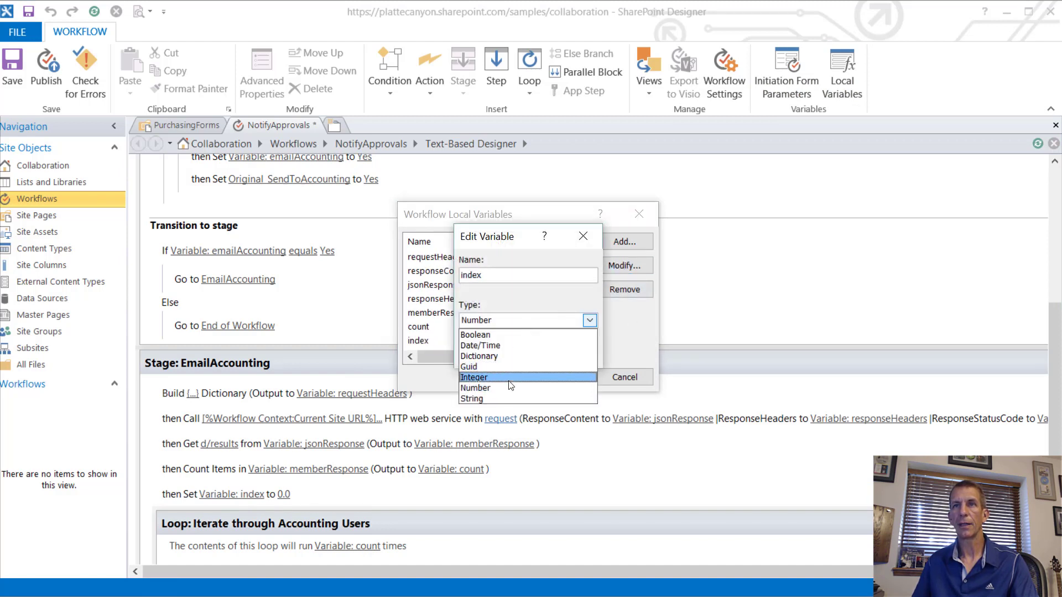
pyautogui.click(504, 377)
pyautogui.click(526, 352)
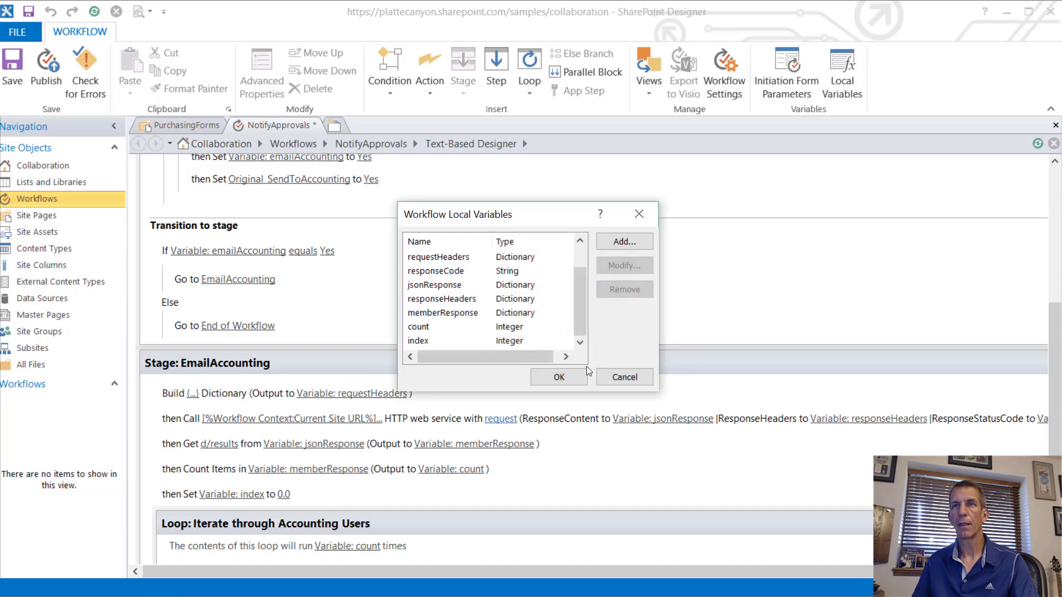
pyautogui.click(560, 372)
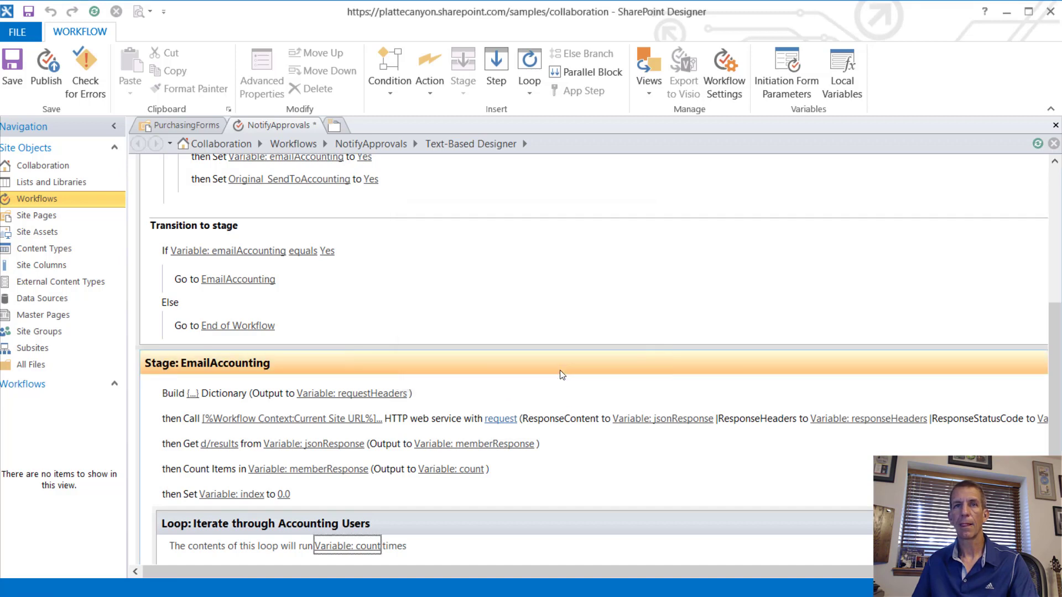
# Step: Re-enter 0 as index's starting value in the Set action
pyautogui.click(284, 494)
pyautogui.press('BackSpace')
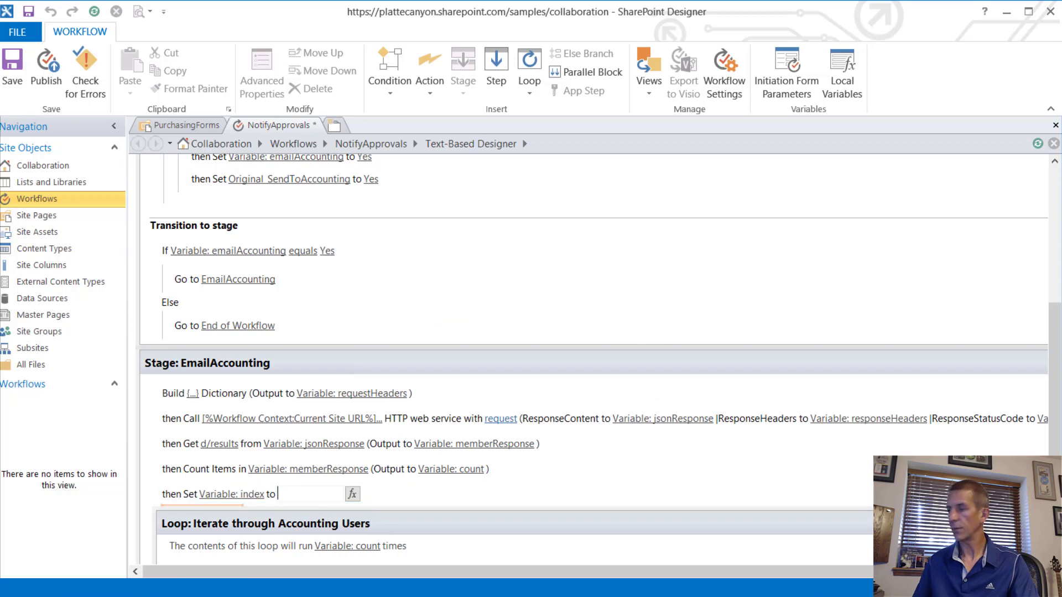
pyautogui.press('Return')
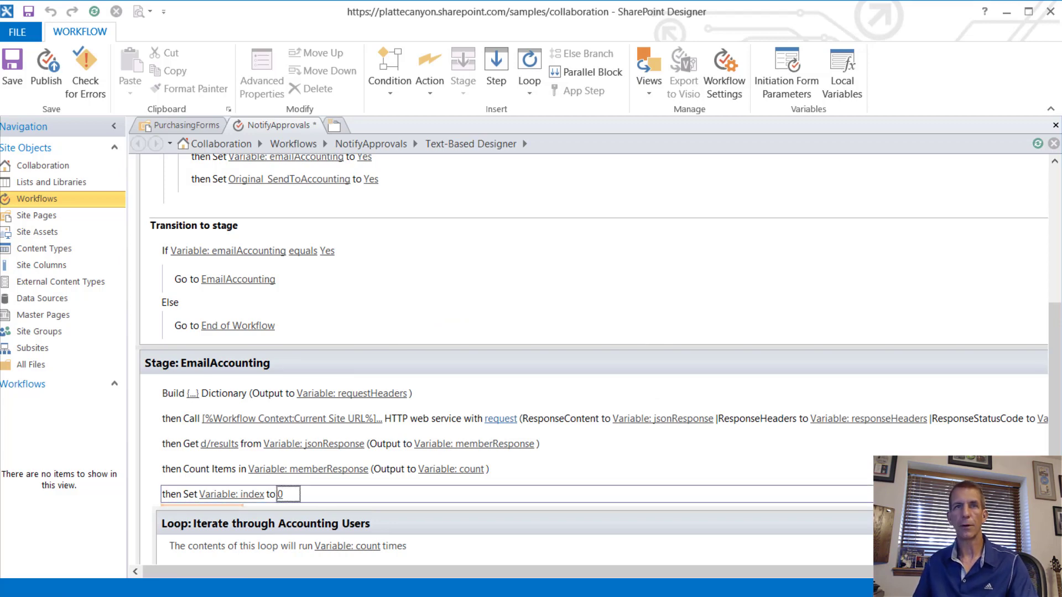
pyautogui.scroll(-1, 318, 506)
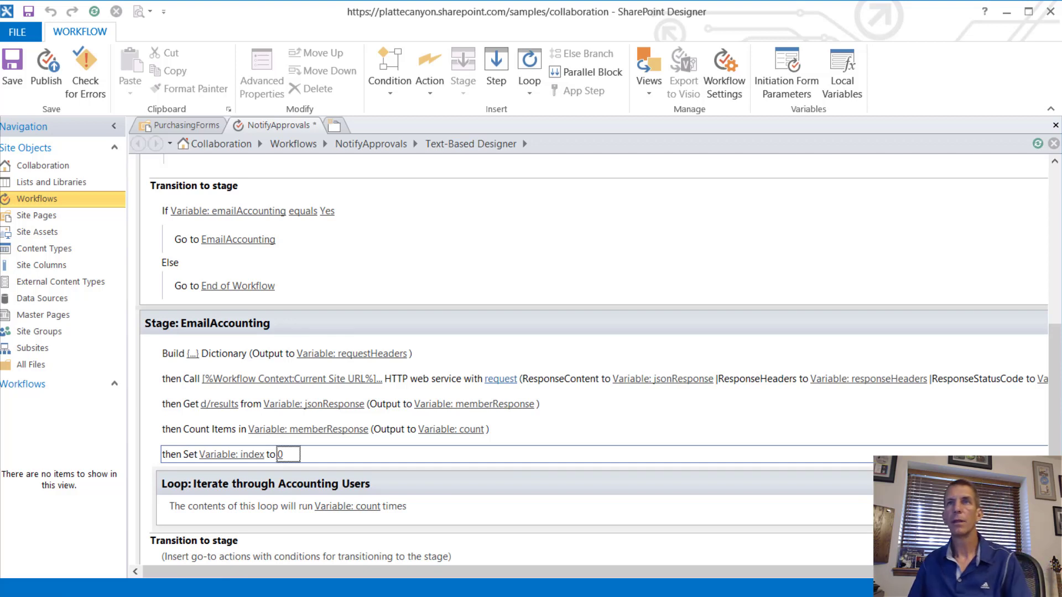
# Step: Insert a Get Item from Dictionary action inside the loop
pyautogui.click(268, 519)
pyautogui.write('get')
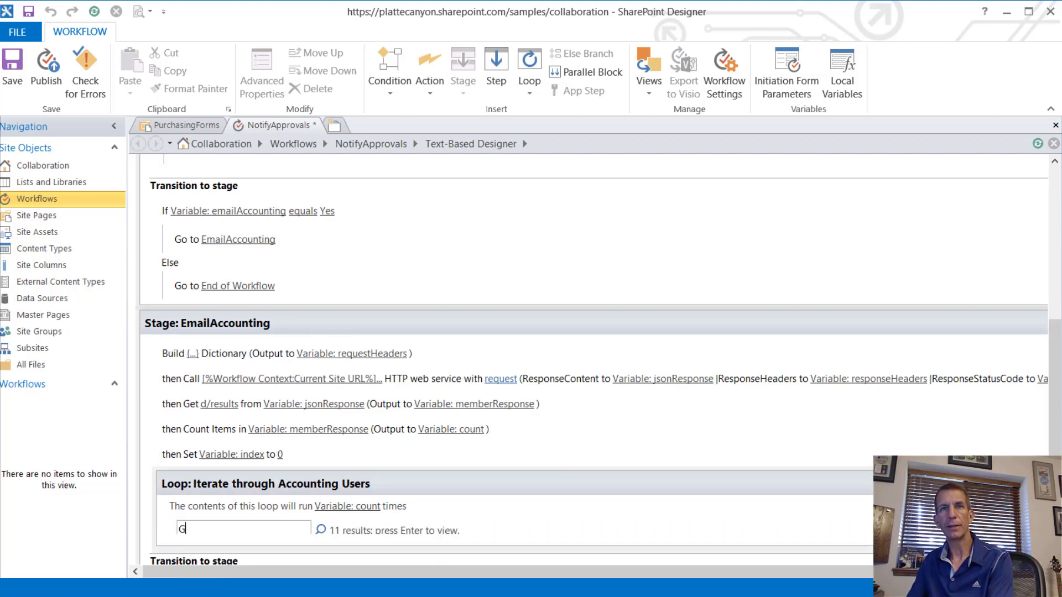
pyautogui.press('Return')
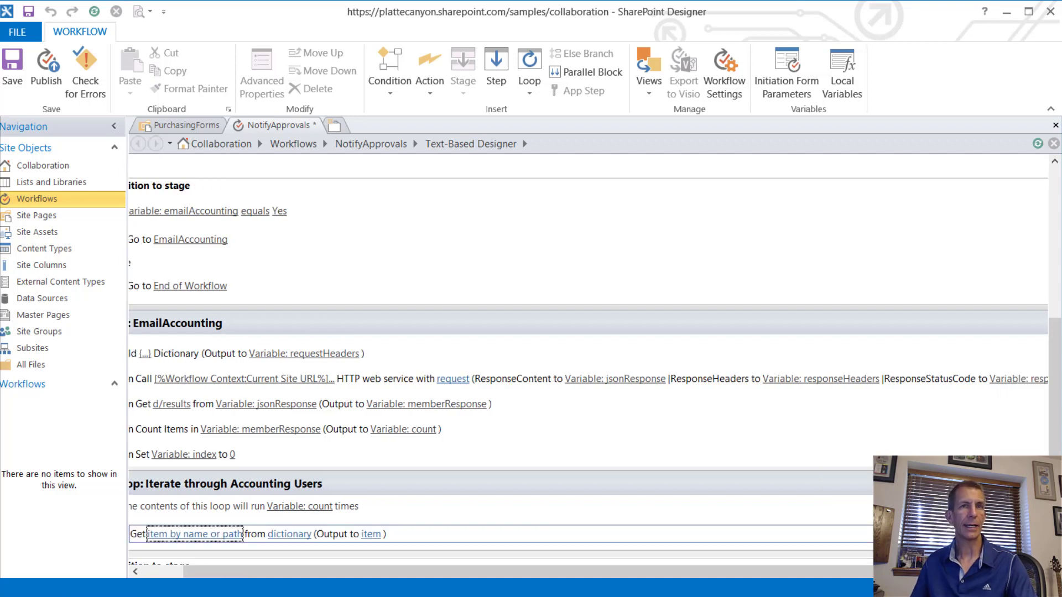
pyautogui.click(224, 534)
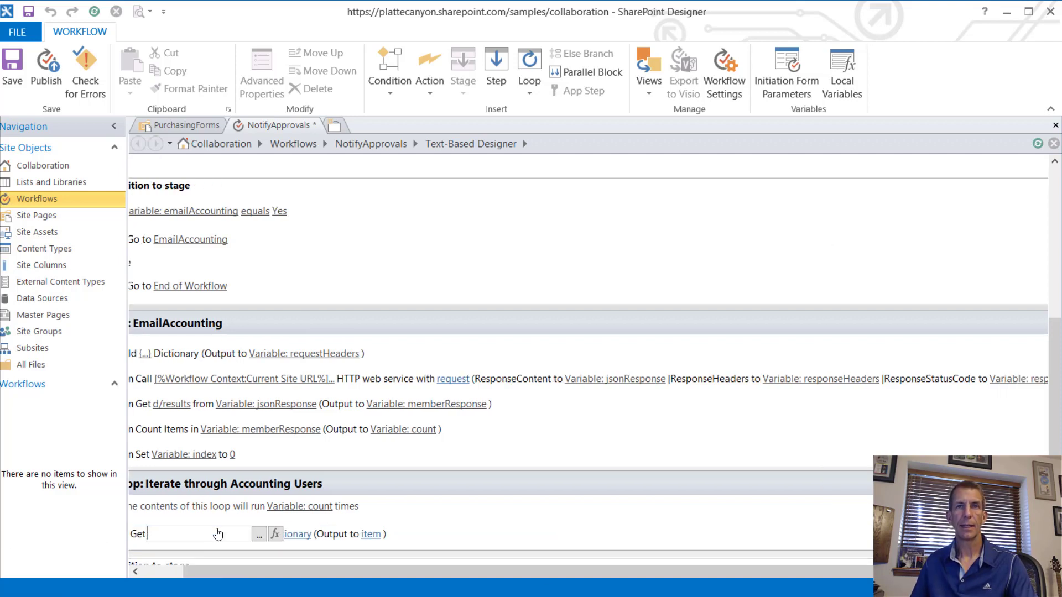
# Step: Set the item path to ([%Variable: index%])/ID using an index variable lookup
pyautogui.click(260, 534)
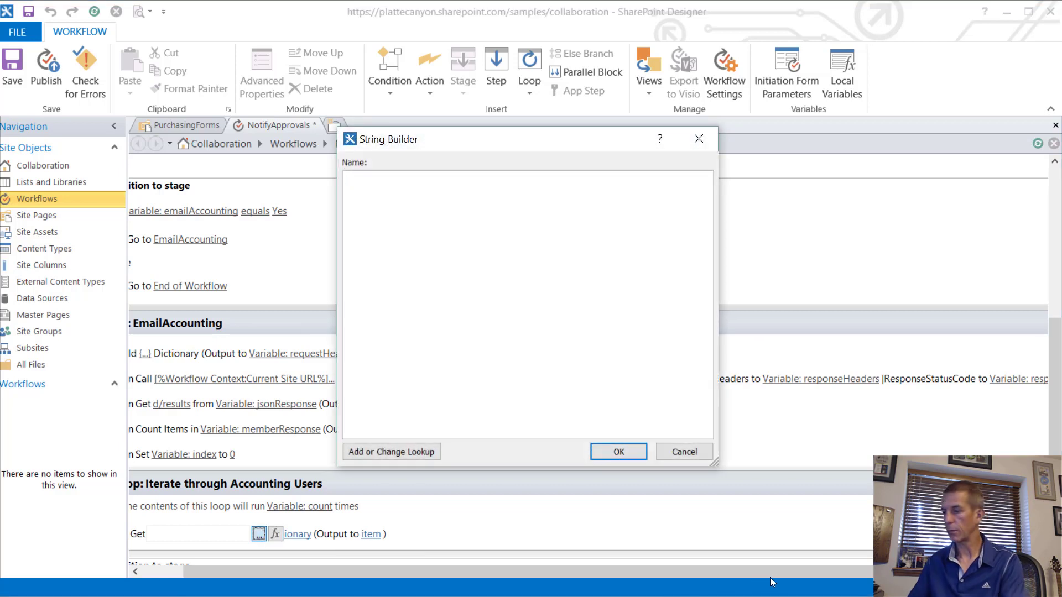
pyautogui.write('(')
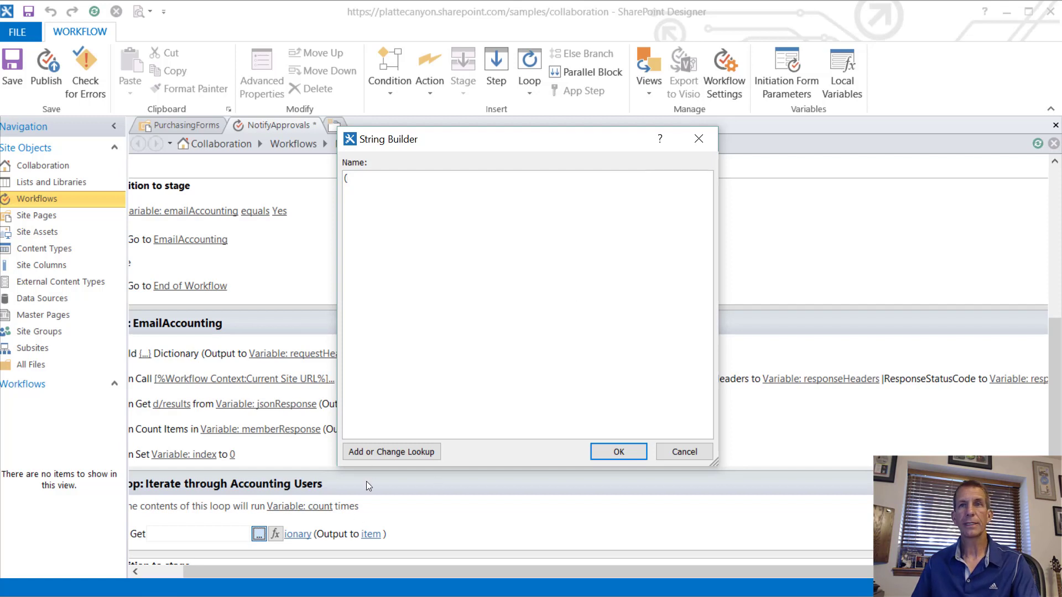
pyautogui.click(391, 449)
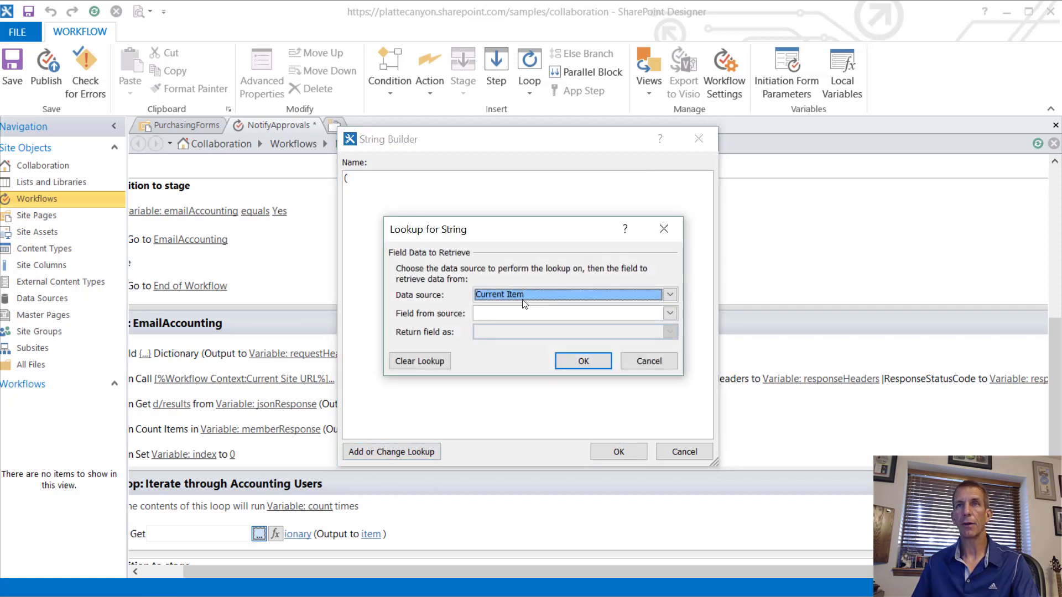
pyautogui.click(509, 294)
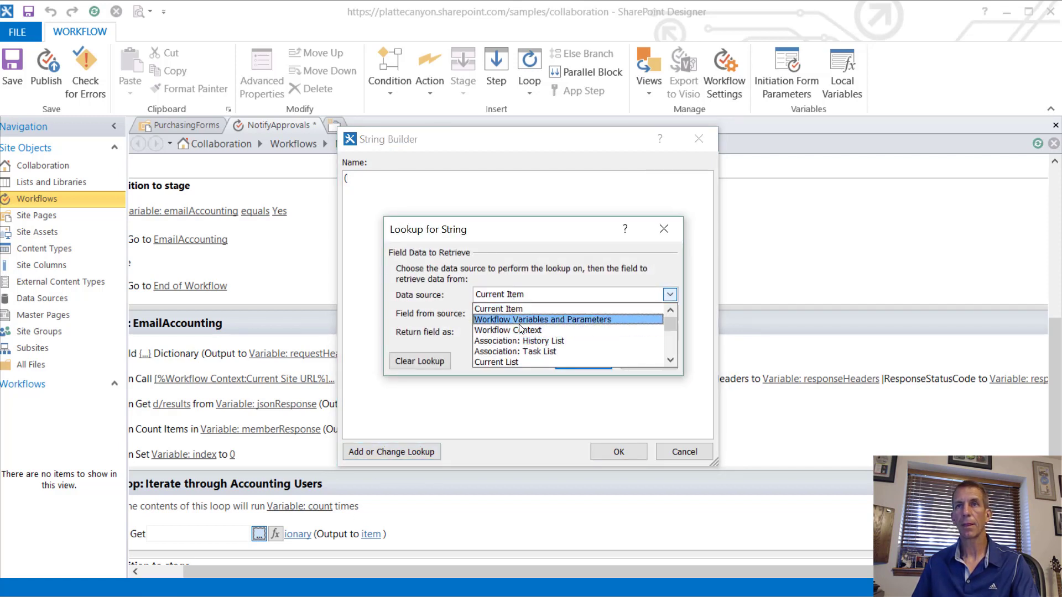
pyautogui.click(519, 321)
pyautogui.click(510, 313)
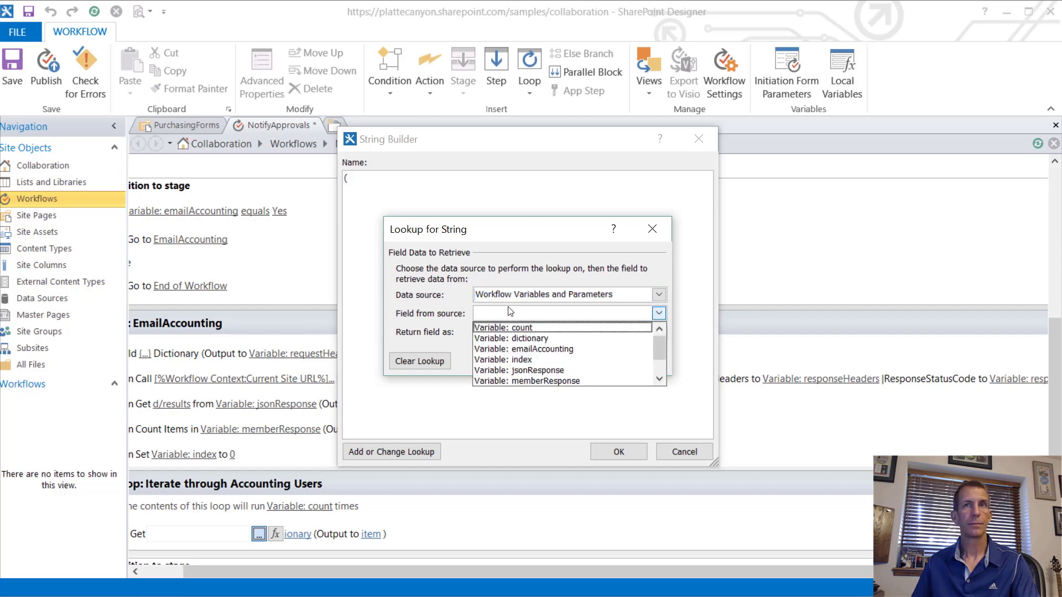
pyautogui.click(532, 360)
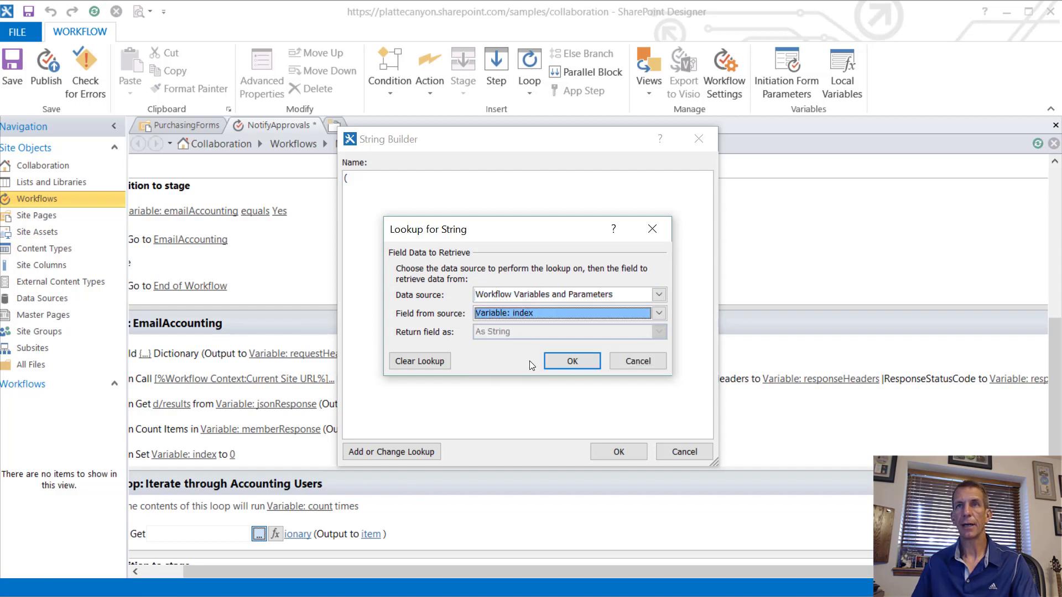
pyautogui.click(571, 362)
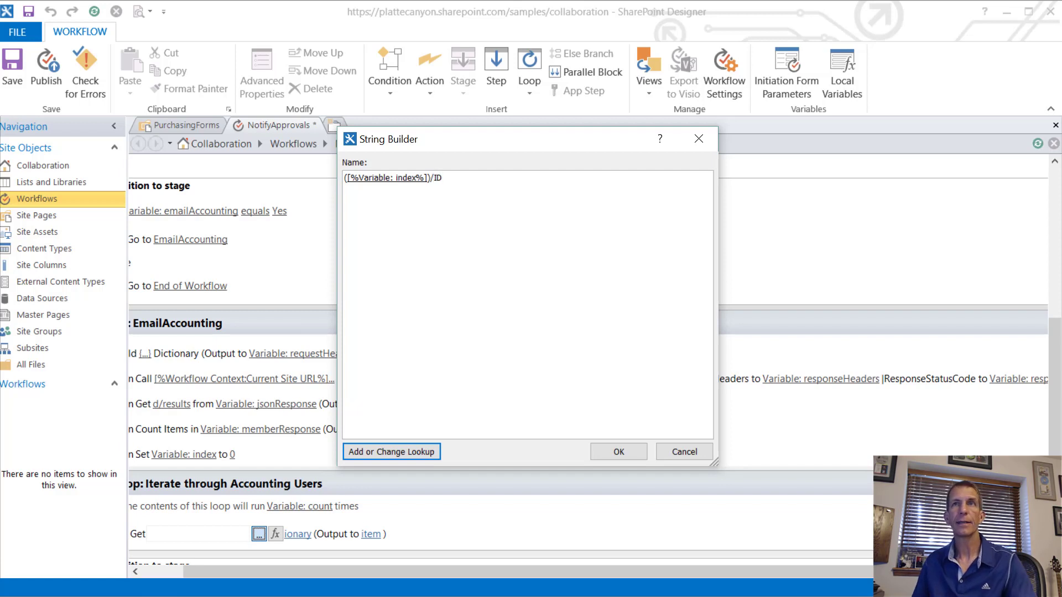
pyautogui.click(617, 453)
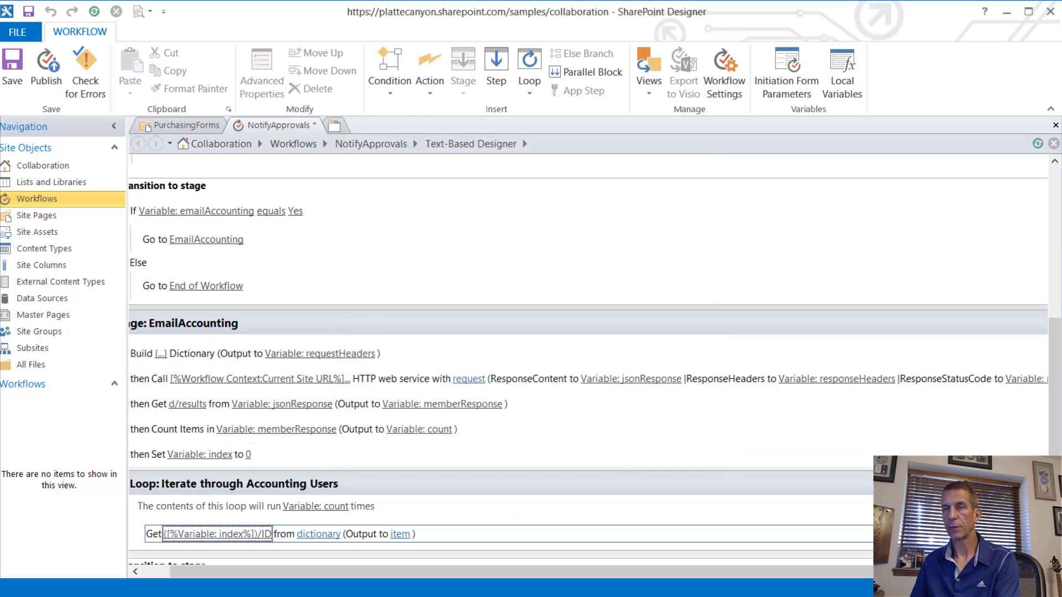
pyautogui.hotkey('alt', 'Tab')
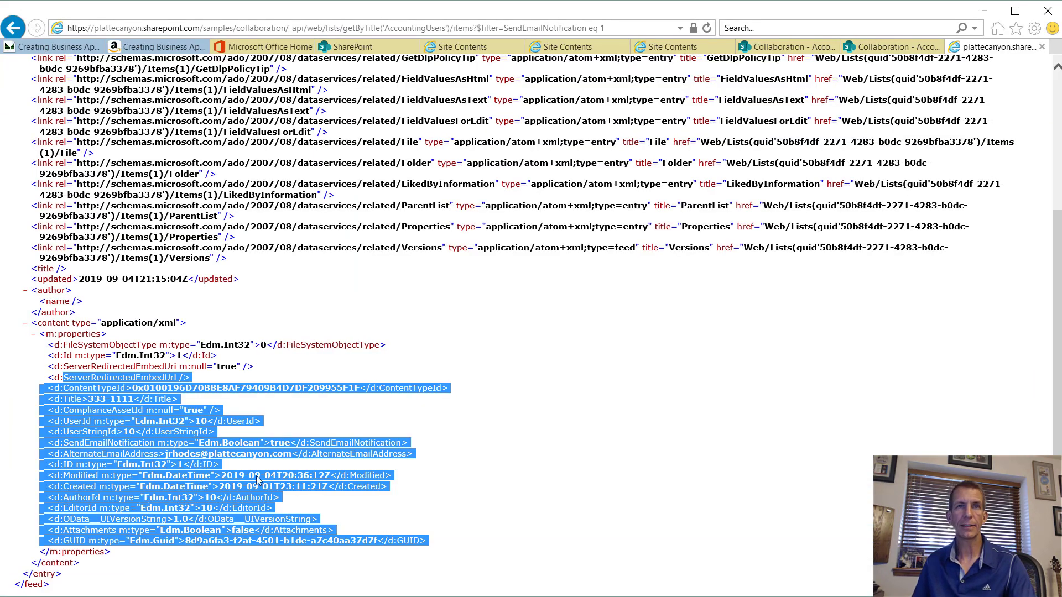
pyautogui.click(198, 432)
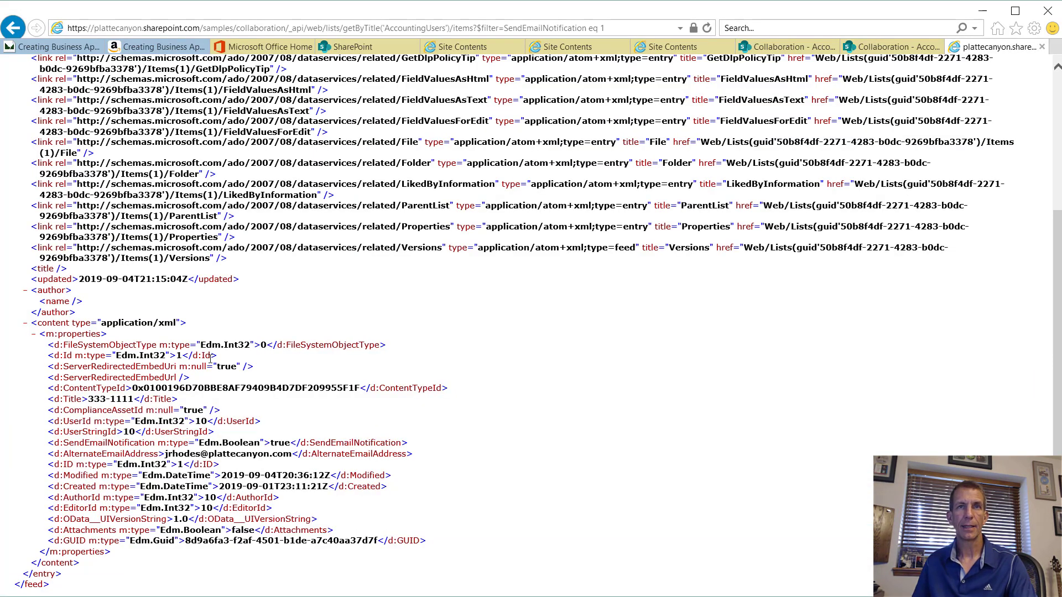
pyautogui.moveTo(226, 359); pyautogui.dragTo(48, 356)
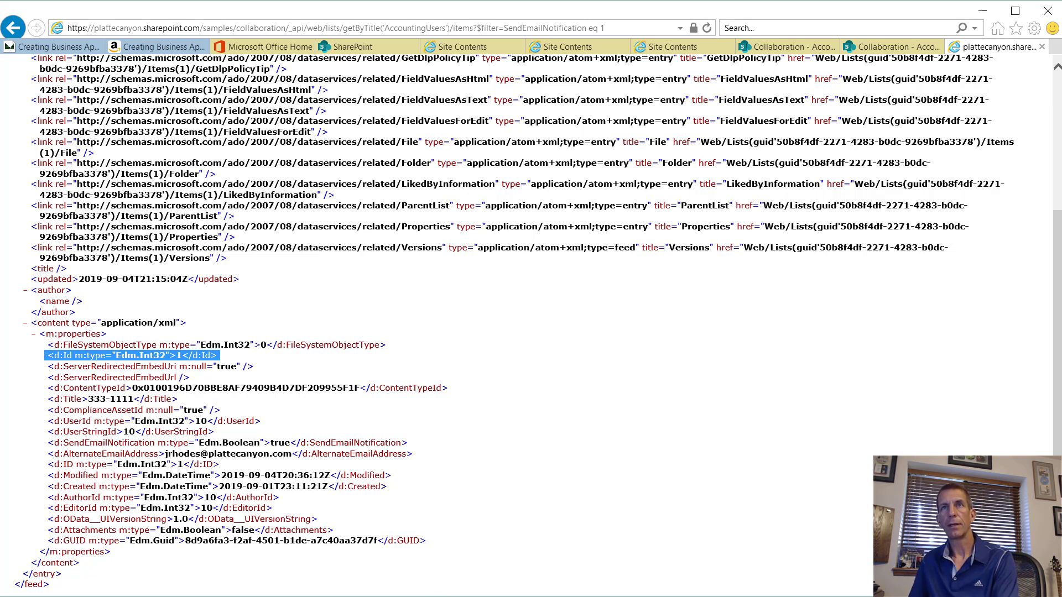
pyautogui.hotkey('alt', 'Tab')
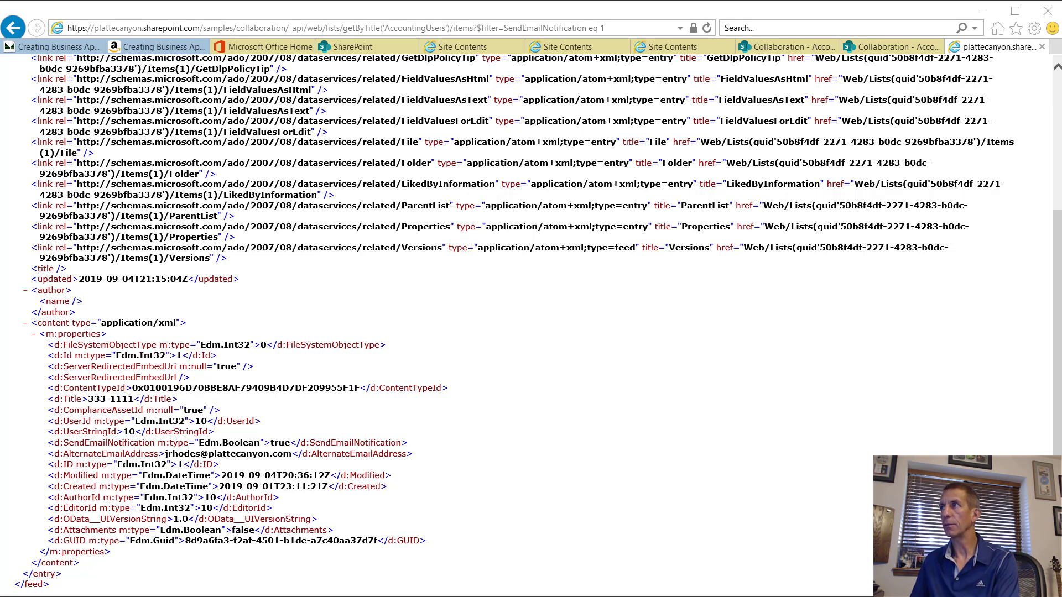
pyautogui.hotkey('alt', 'Tab')
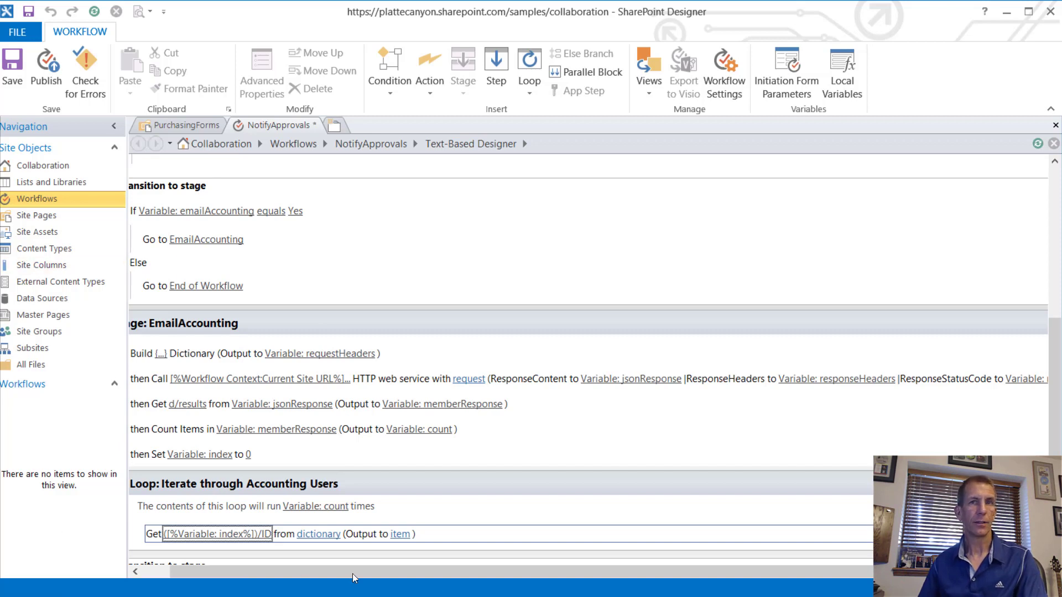
# Step: Make the loop's Get action read from Variable: memberResponse
pyautogui.click(318, 534)
pyautogui.click(370, 534)
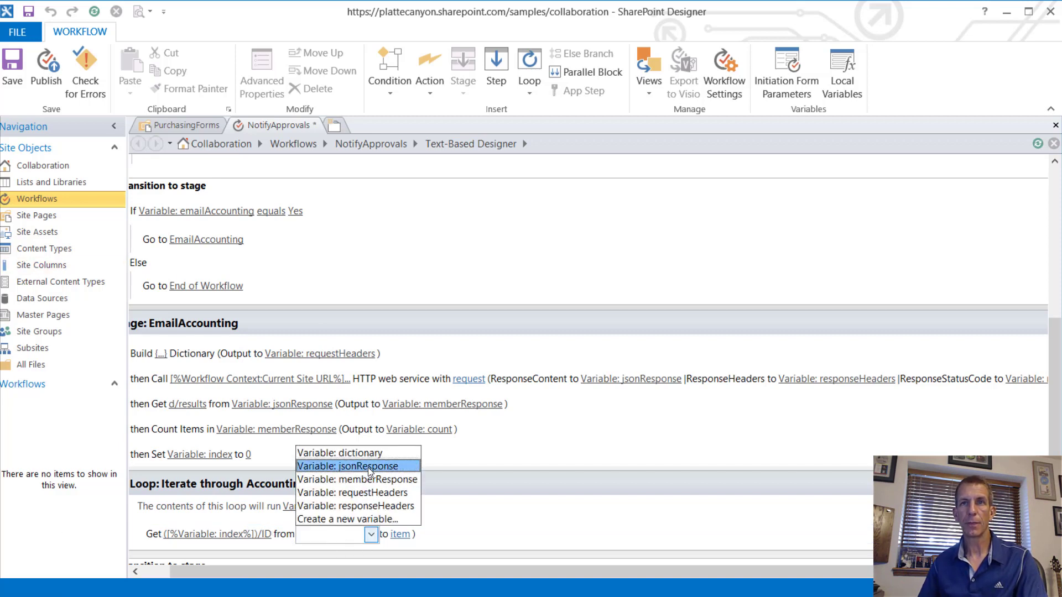
pyautogui.click(376, 479)
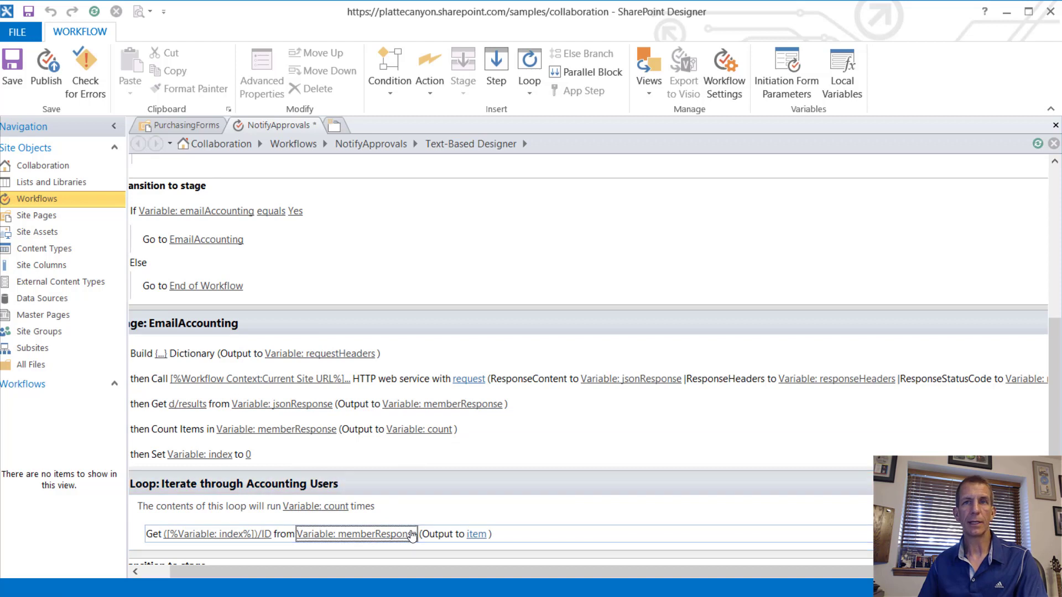
# Step: Output the Get result to a new Integer variable named userId
pyautogui.click(477, 534)
pyautogui.click(540, 534)
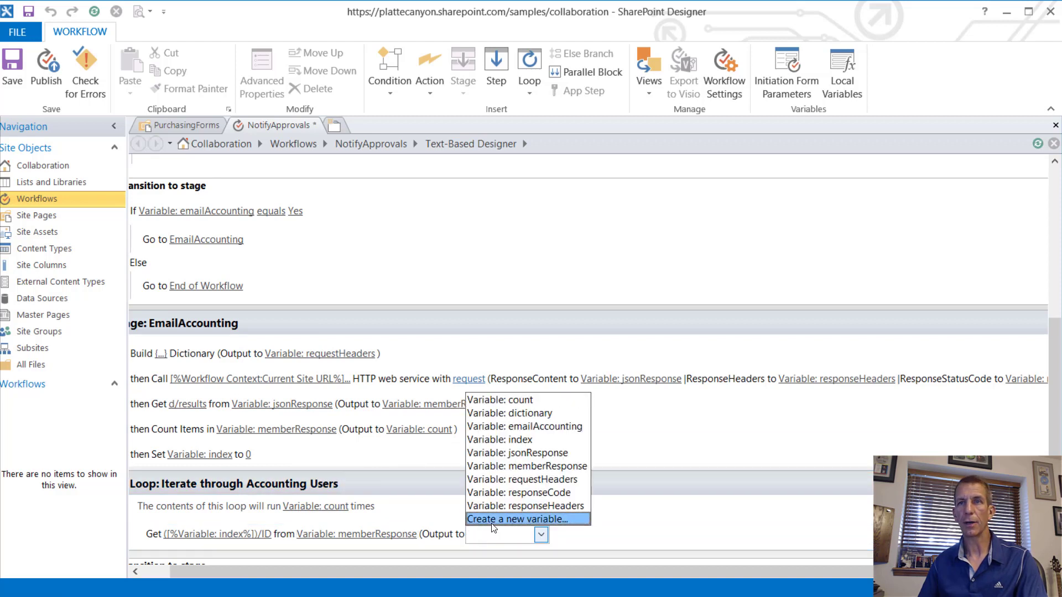
pyautogui.click(525, 517)
pyautogui.write('user')
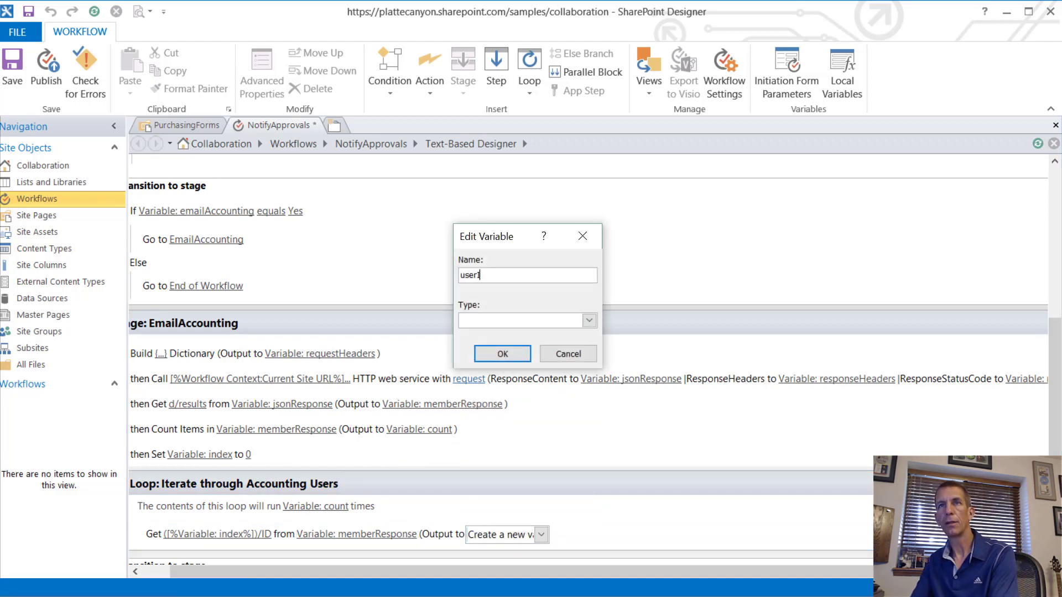
pyautogui.write('Id')
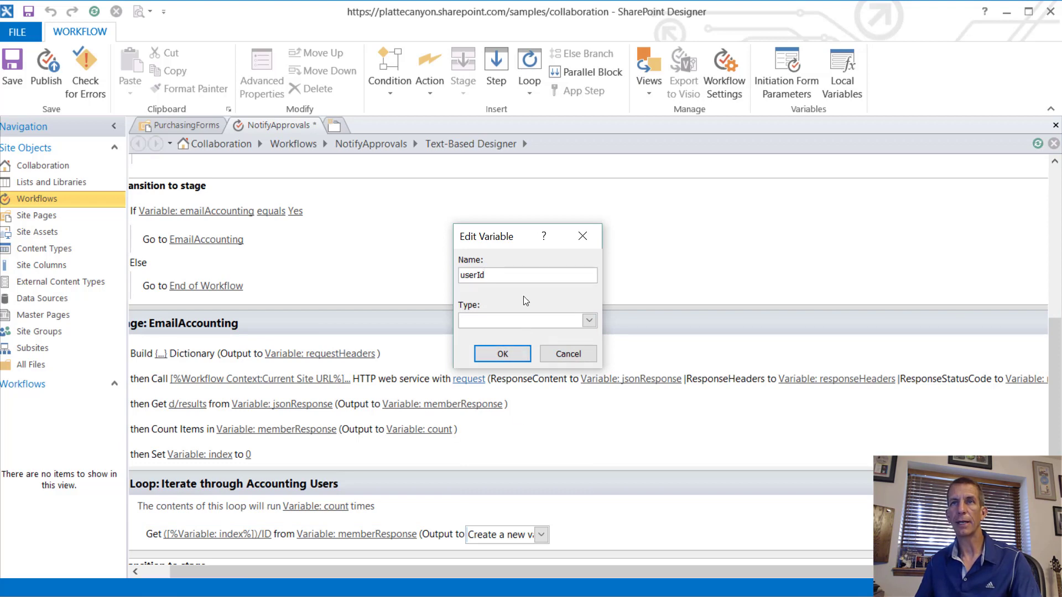
pyautogui.click(589, 320)
pyautogui.click(503, 378)
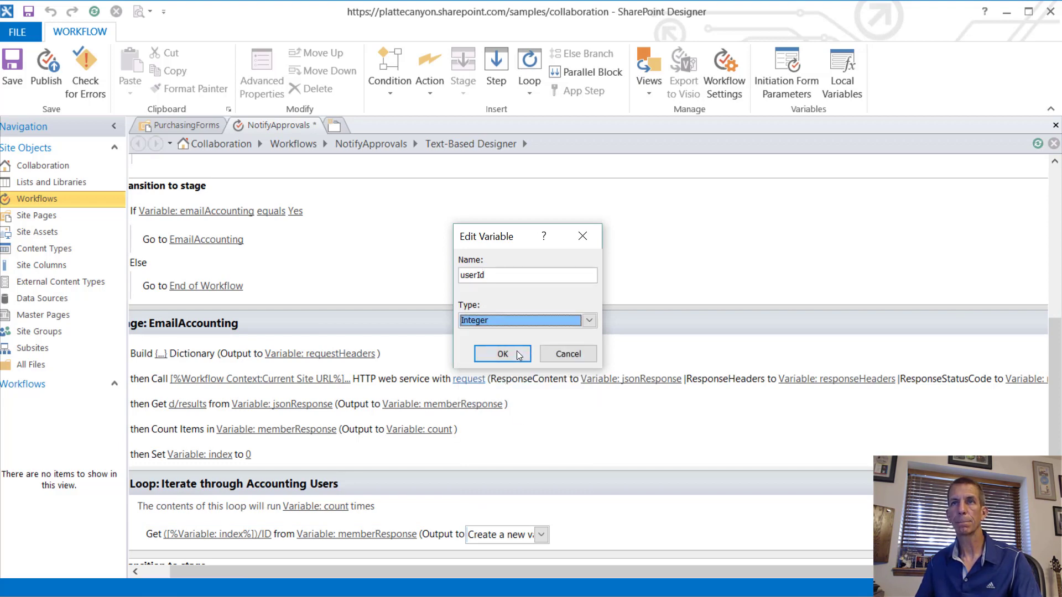
pyautogui.click(516, 355)
# Step: Below the Get step, type 'Set' to start adding a Set action
pyautogui.scroll(-1, 490, 439)
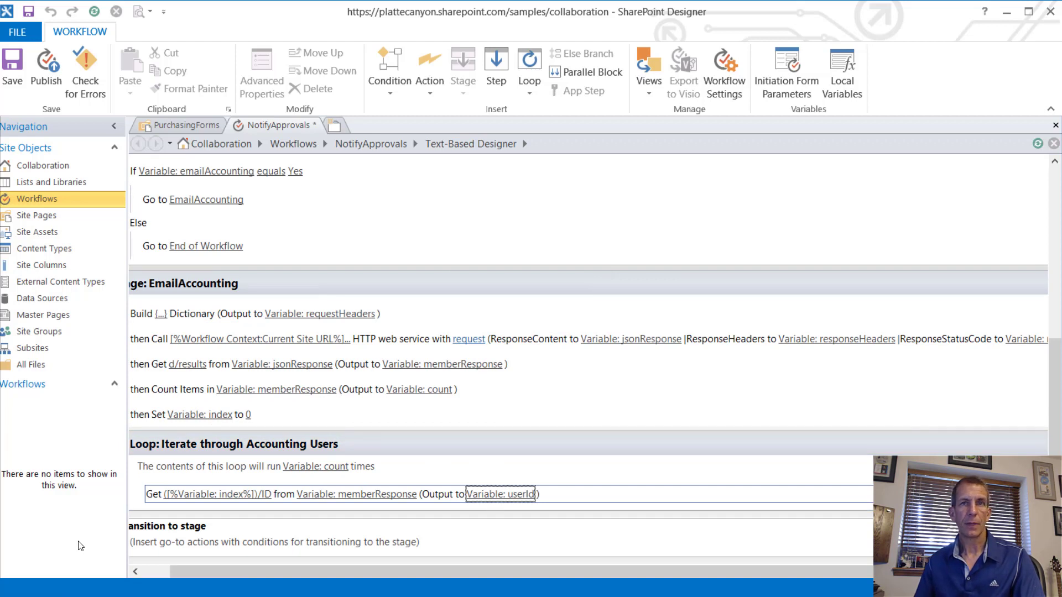
pyautogui.click(160, 504)
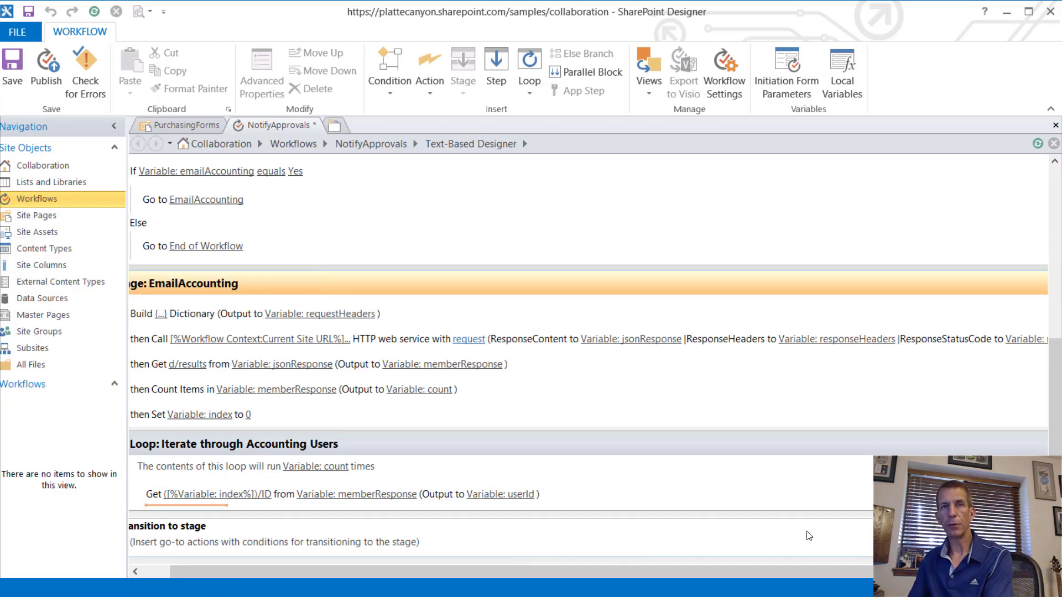
pyautogui.write('Set')
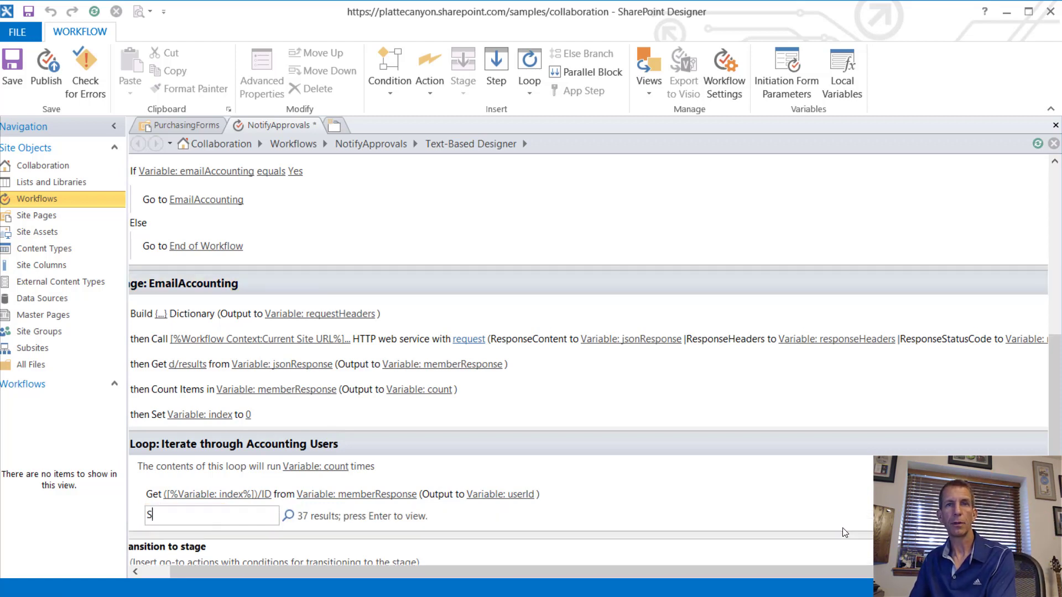
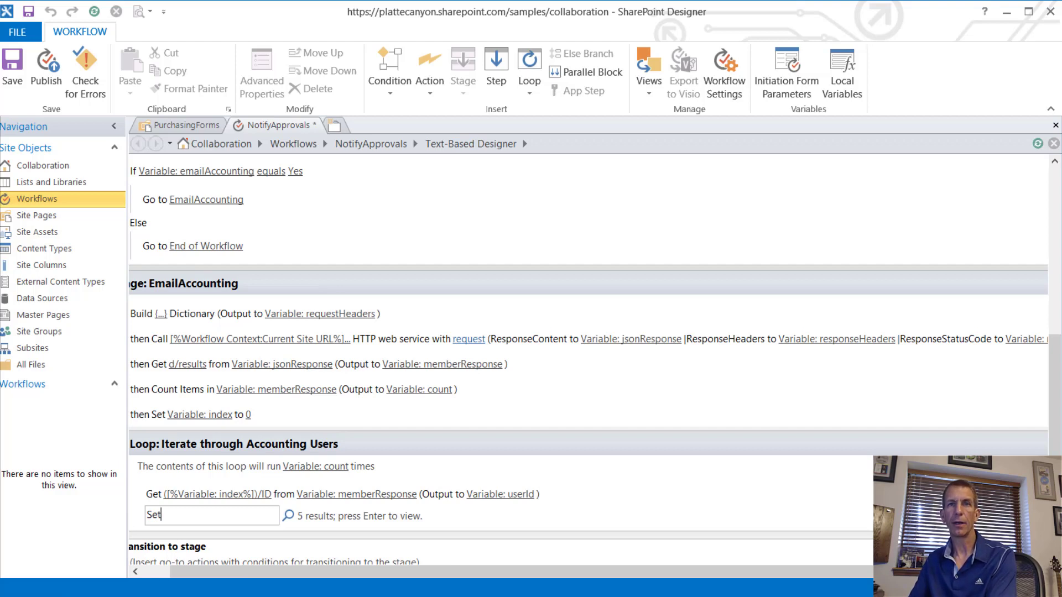
# Step: Insert a Set Workflow Variable step in the loop targeting a new String variable memberEmail
pyautogui.press('Return')
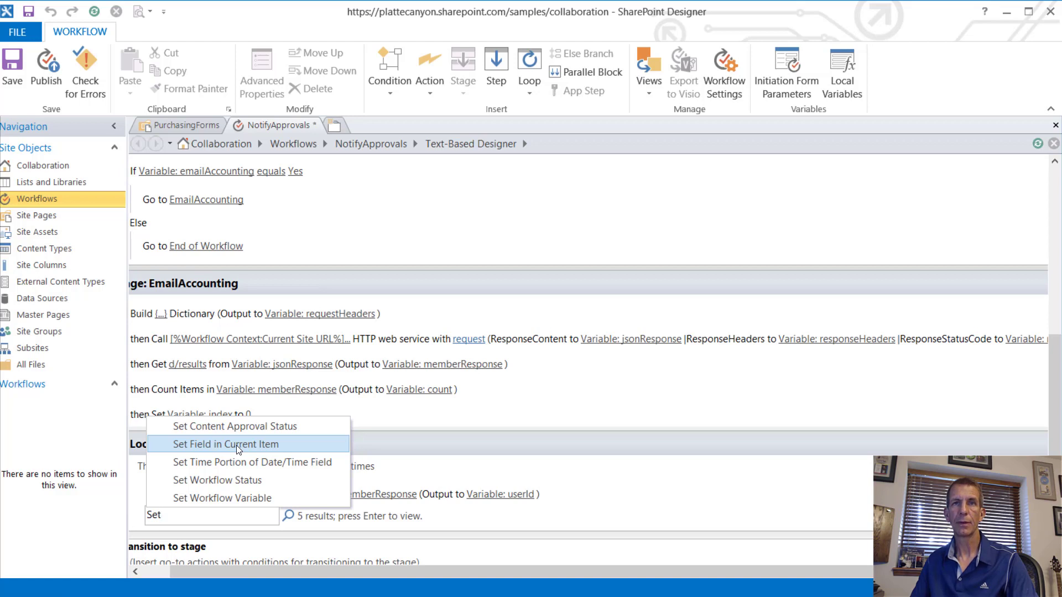
pyautogui.click(240, 498)
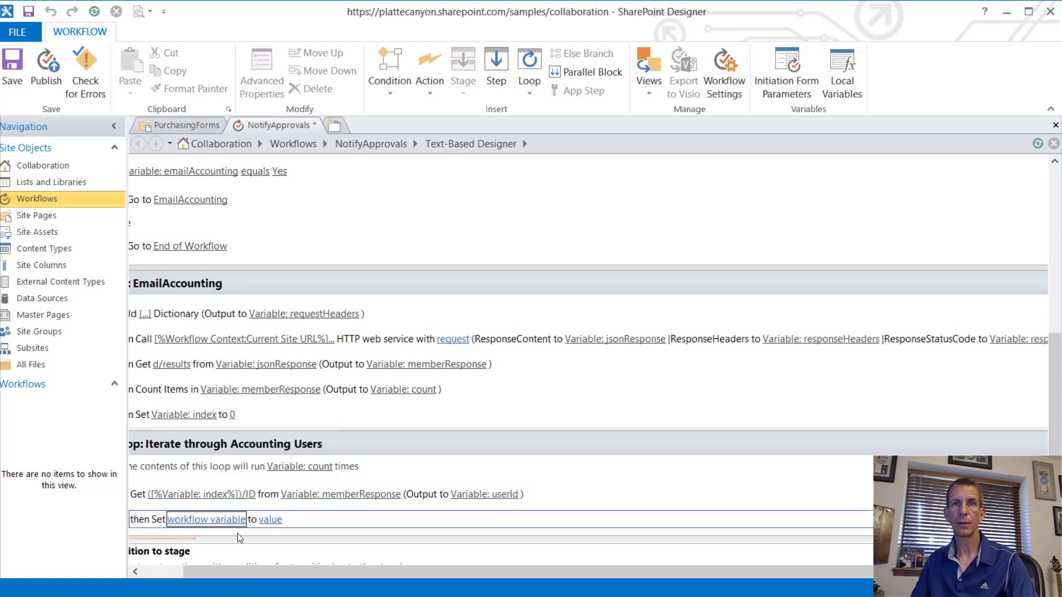
pyautogui.click(235, 519)
pyautogui.click(216, 504)
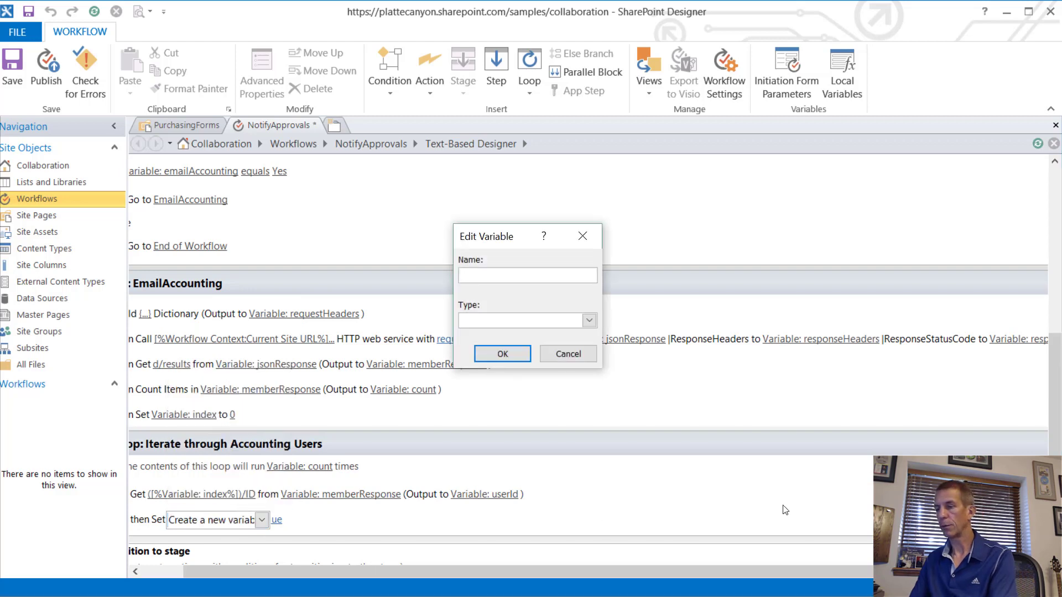
pyautogui.write('memberE')
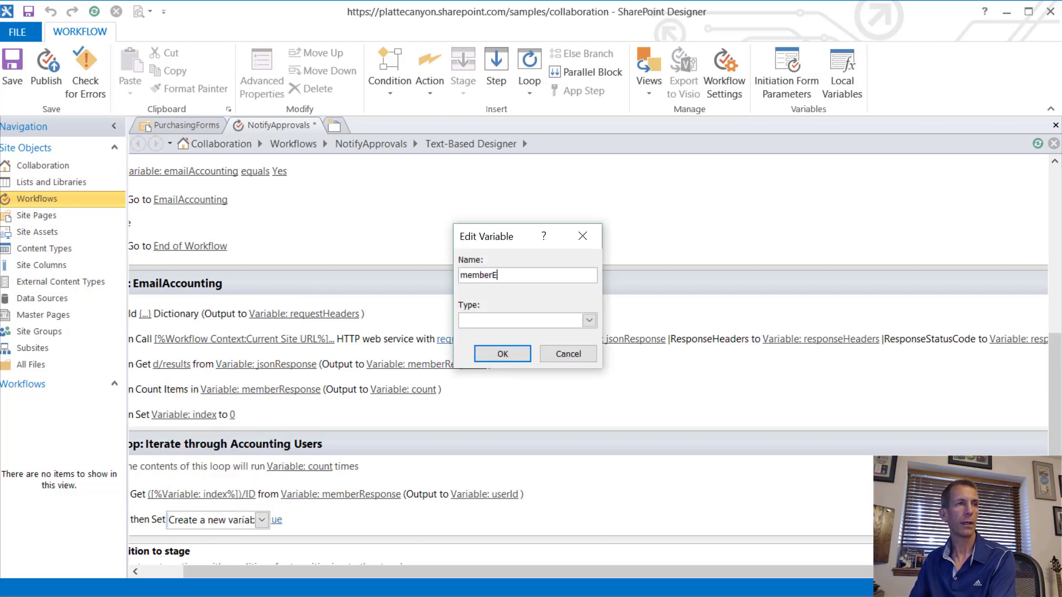
pyautogui.write('mail')
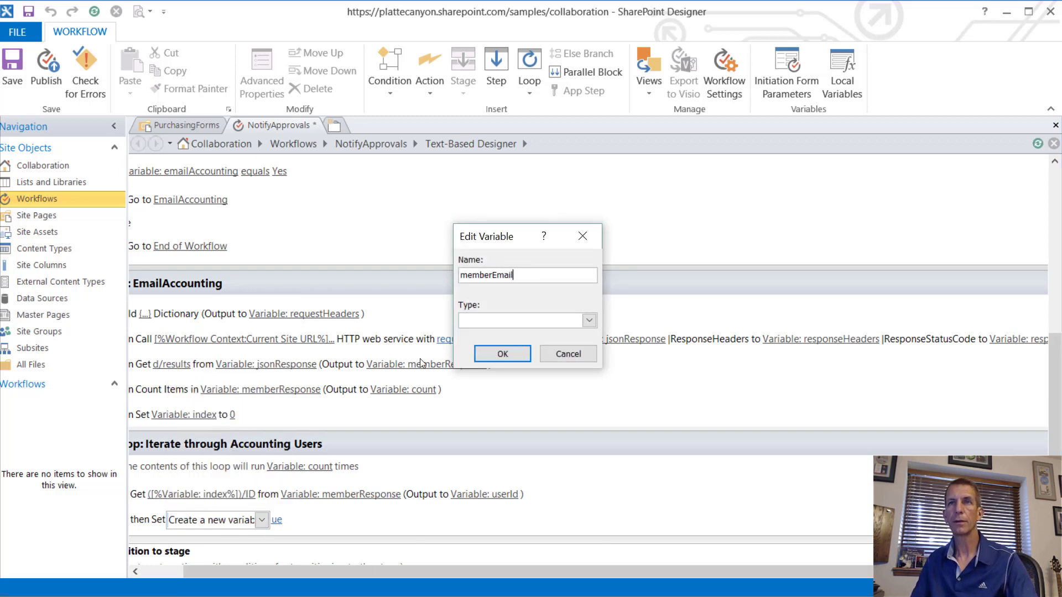
pyautogui.click(482, 322)
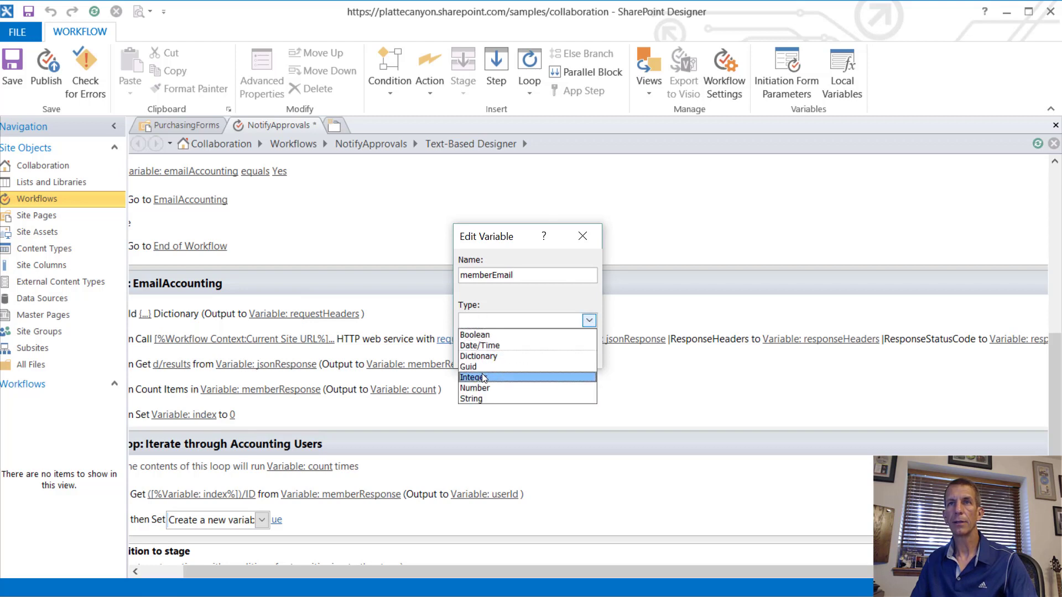
pyautogui.click(492, 398)
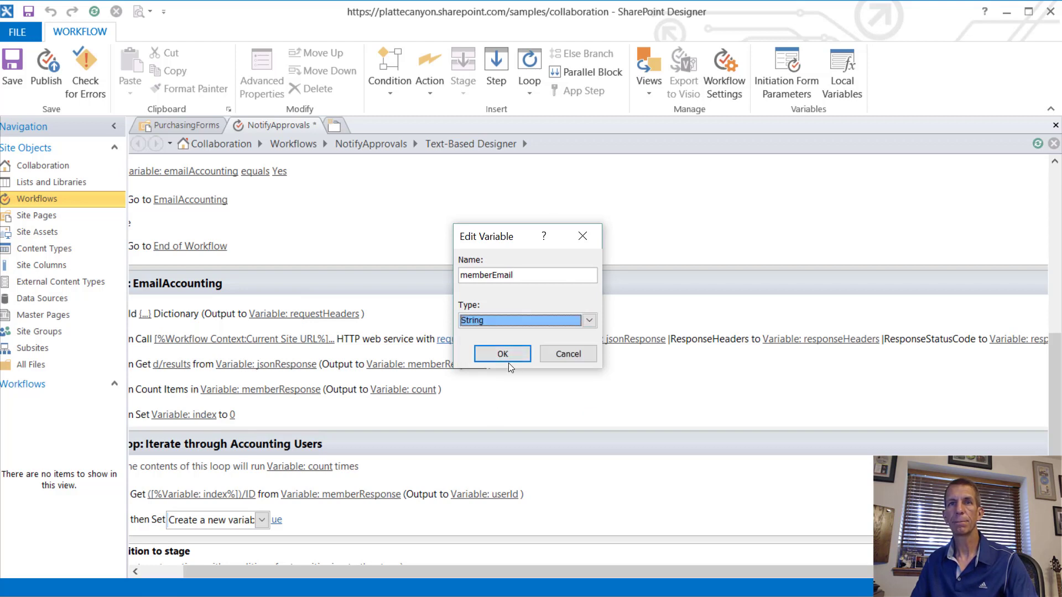
pyautogui.click(513, 356)
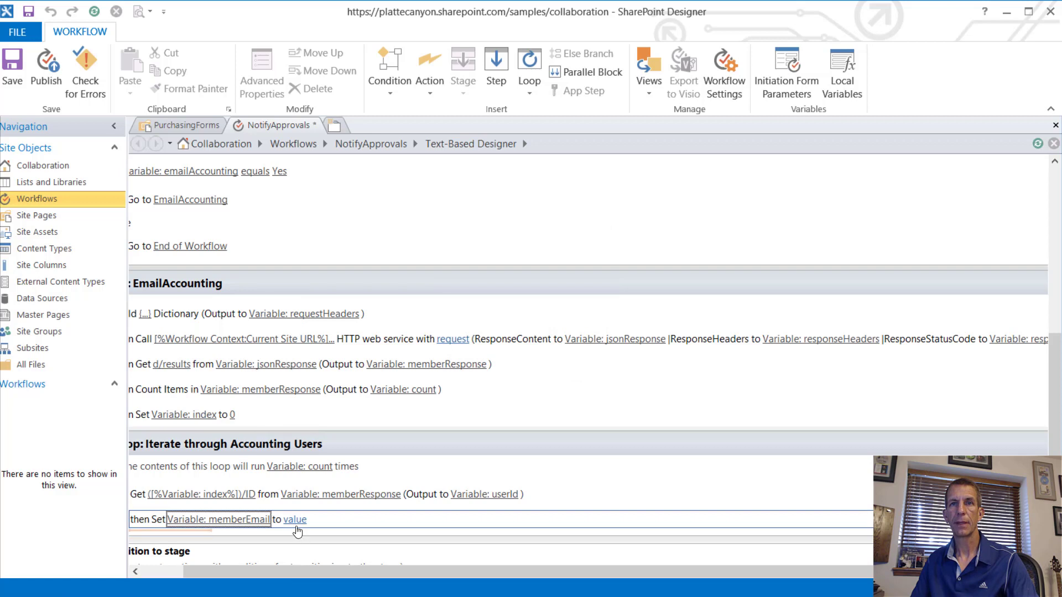
pyautogui.click(296, 521)
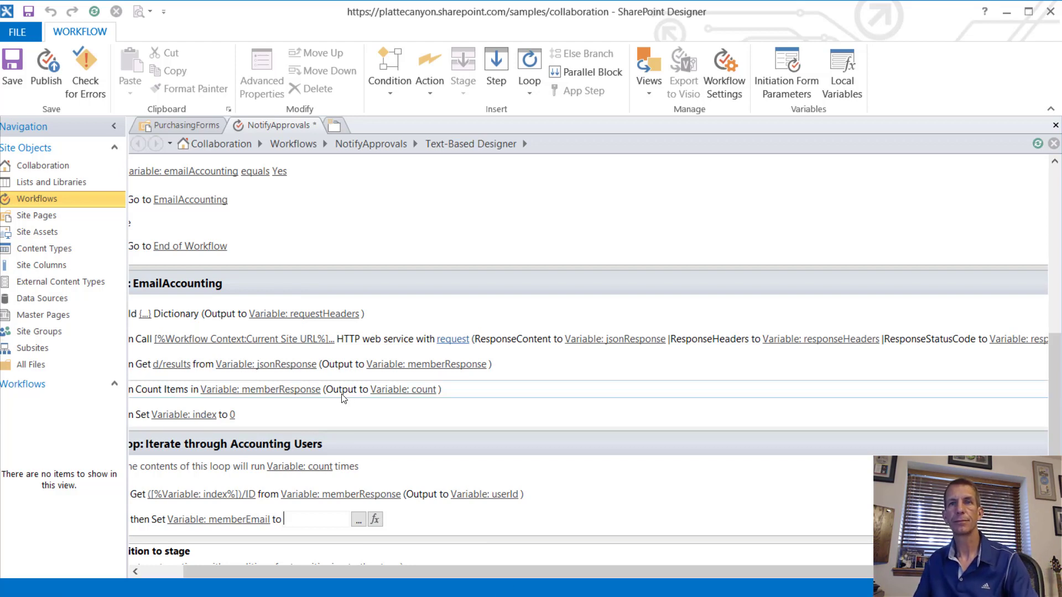
# Step: Look up memberEmail's value from the AccountingUsers User field, returned as Email Address
pyautogui.click(359, 519)
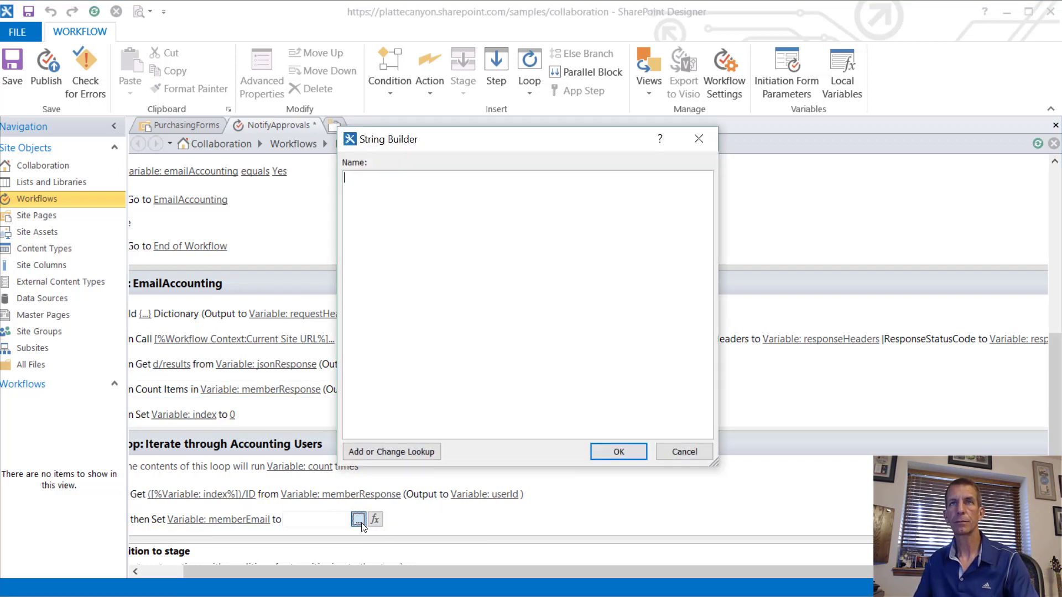
pyautogui.click(666, 451)
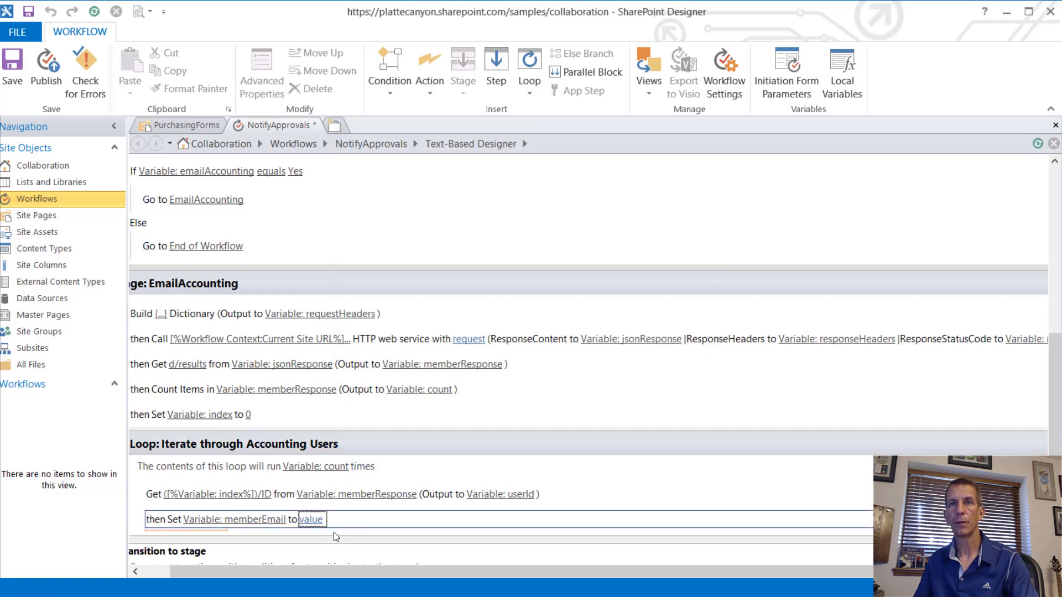
pyautogui.click(311, 520)
pyautogui.click(391, 519)
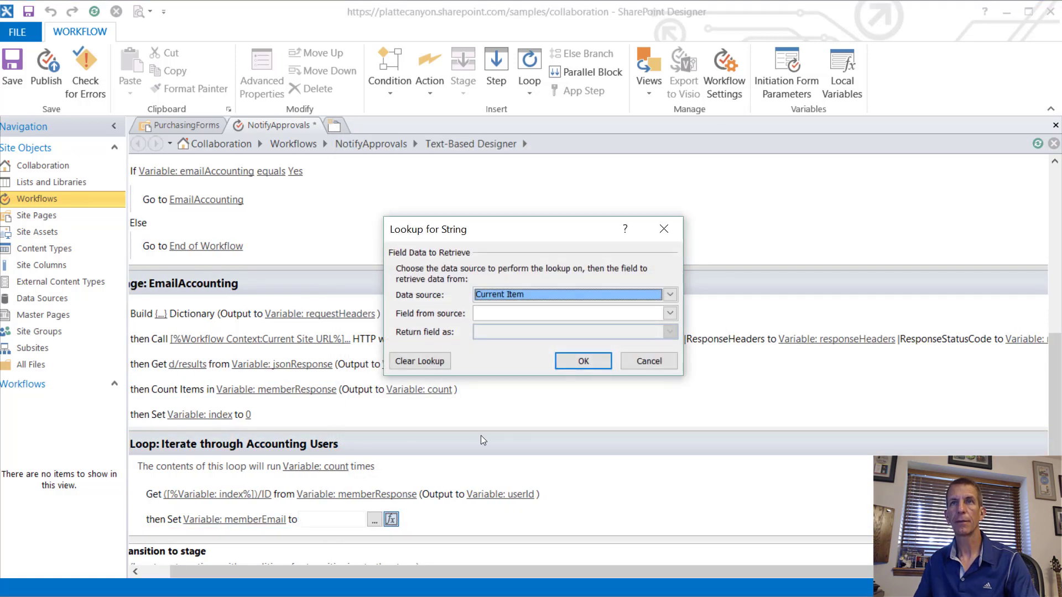
pyautogui.click(546, 289)
pyautogui.click(546, 290)
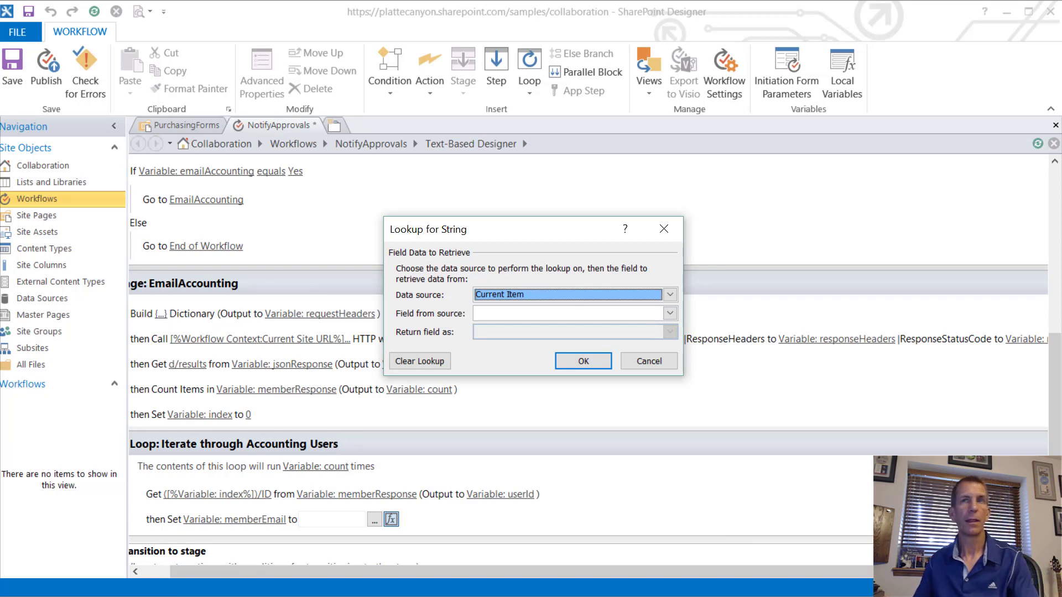
pyautogui.click(533, 292)
pyautogui.scroll(-1, 528, 335)
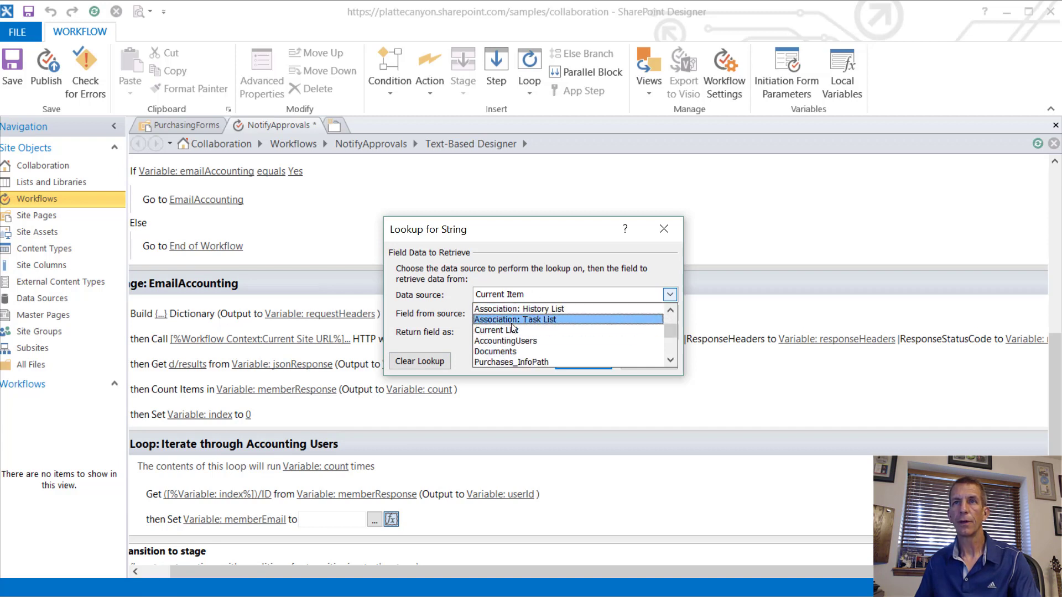
pyautogui.click(520, 341)
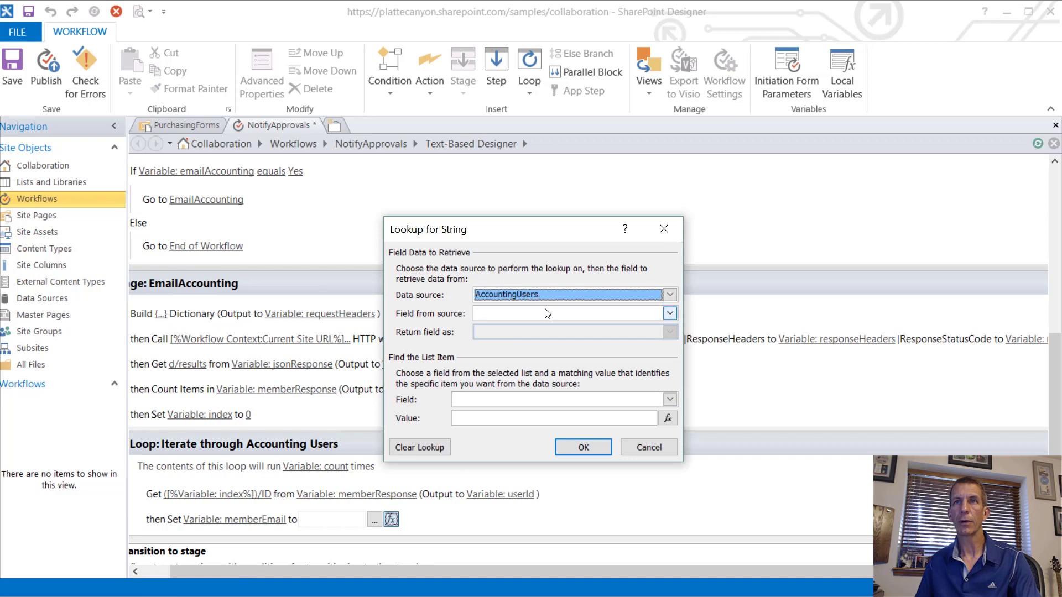
pyautogui.click(670, 313)
pyautogui.scroll(-8, 548, 355)
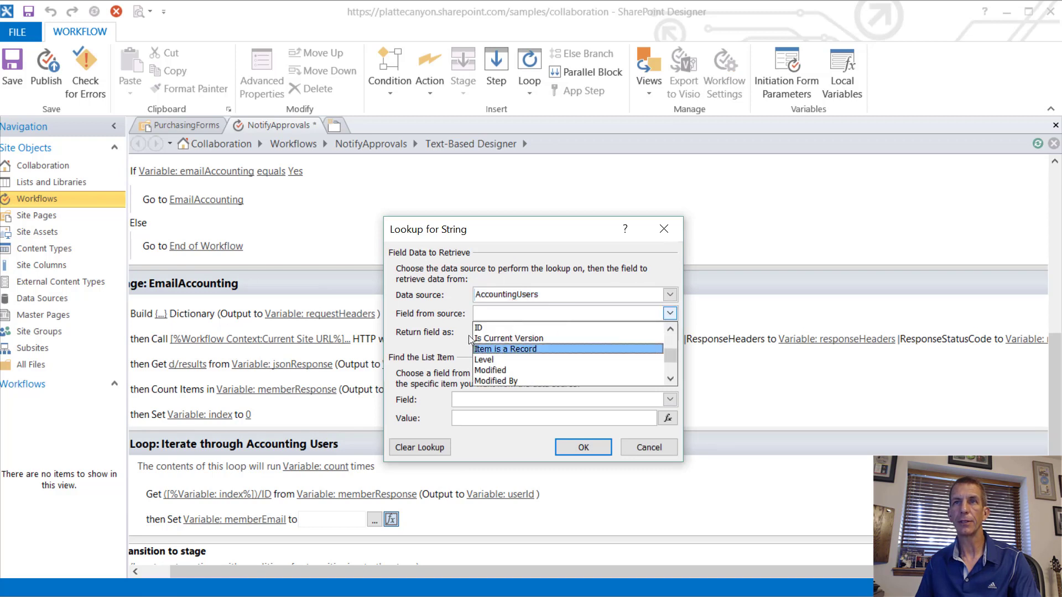
pyautogui.scroll(-2, 526, 351)
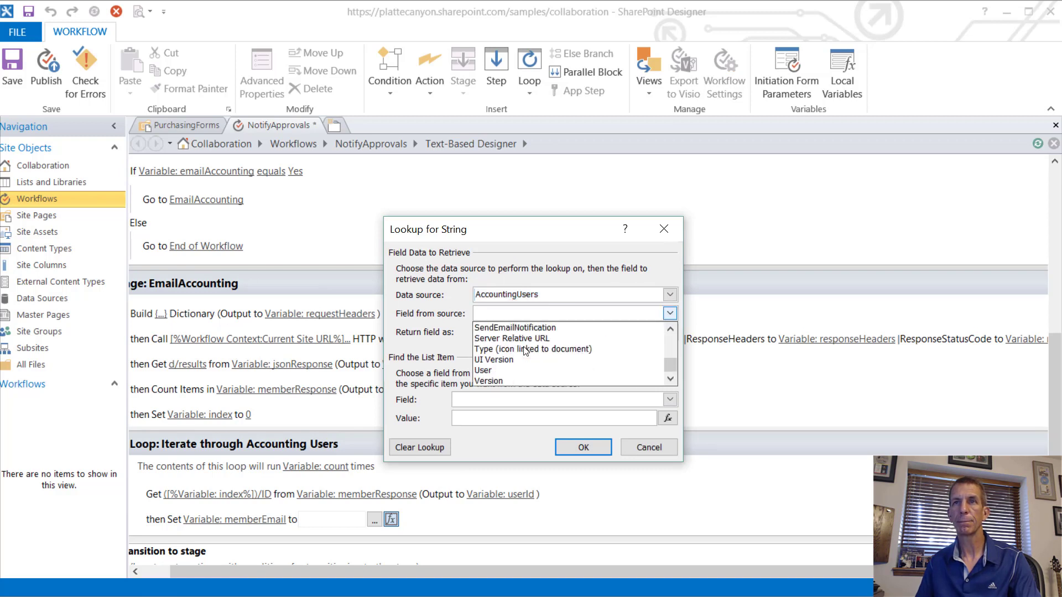
pyautogui.click(523, 370)
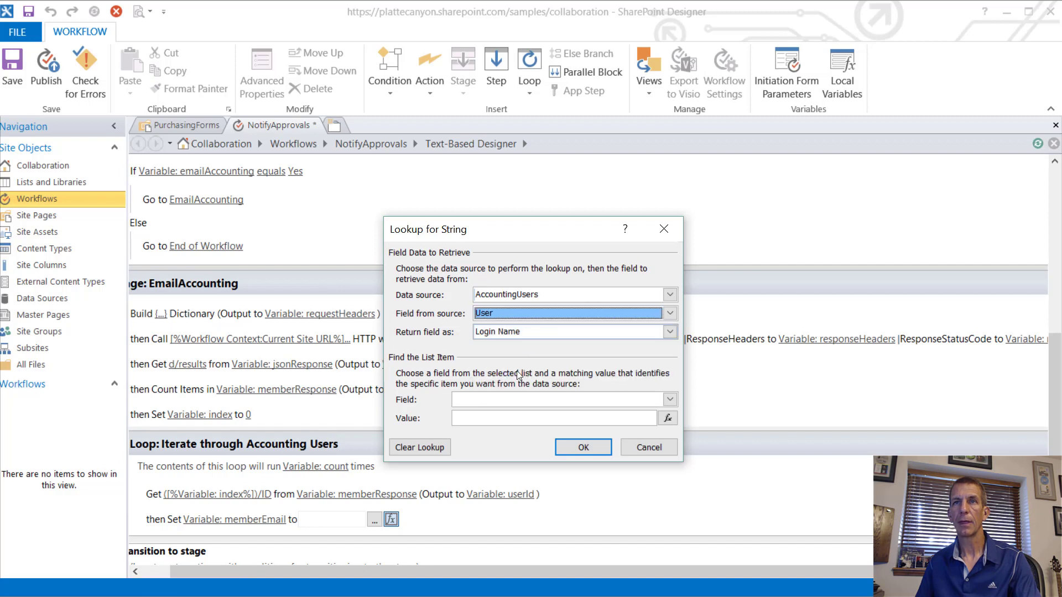
pyautogui.click(524, 331)
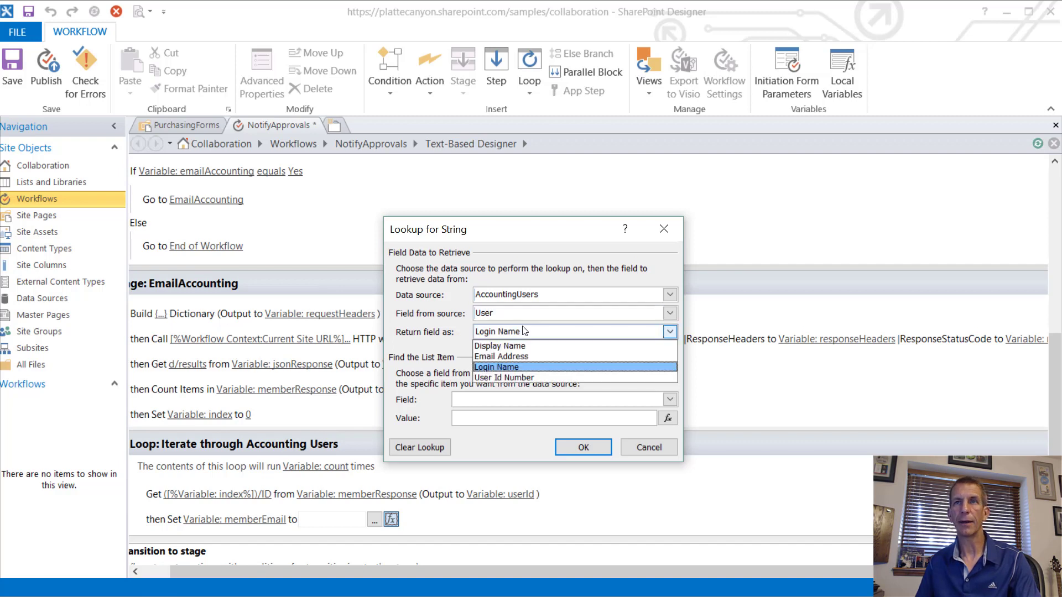
pyautogui.click(512, 357)
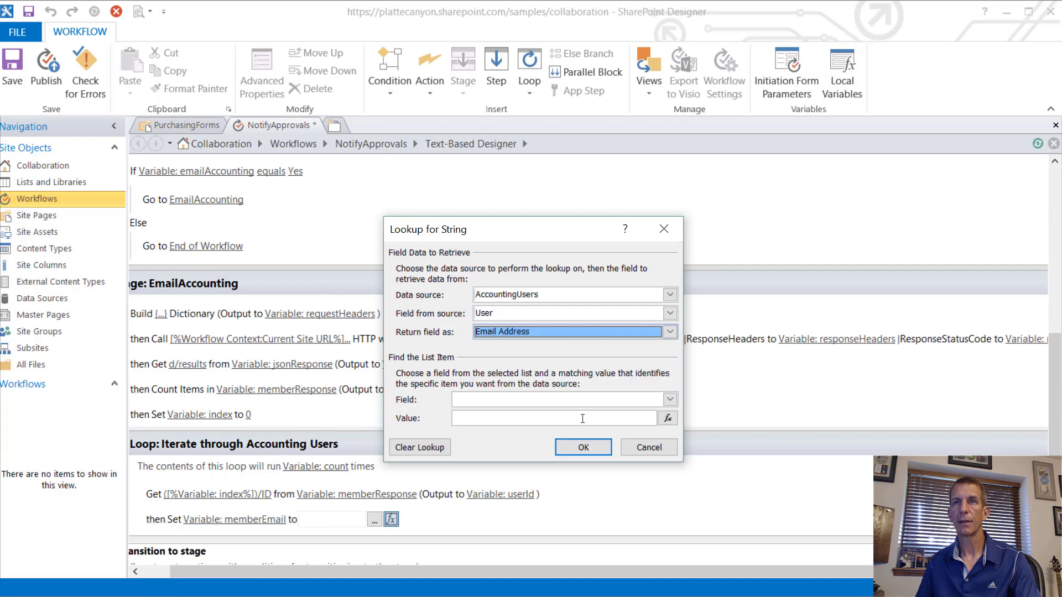
# Step: Match the AccountingUsers item by ID equal to the userId workflow variable and apply the lookup
pyautogui.click(658, 400)
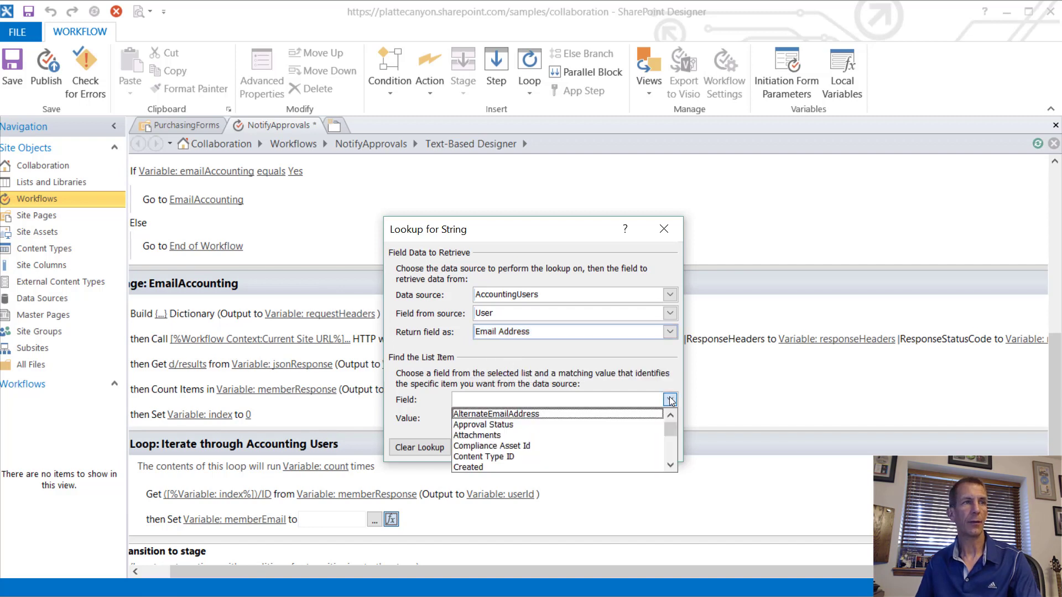
pyautogui.scroll(-2, 598, 436)
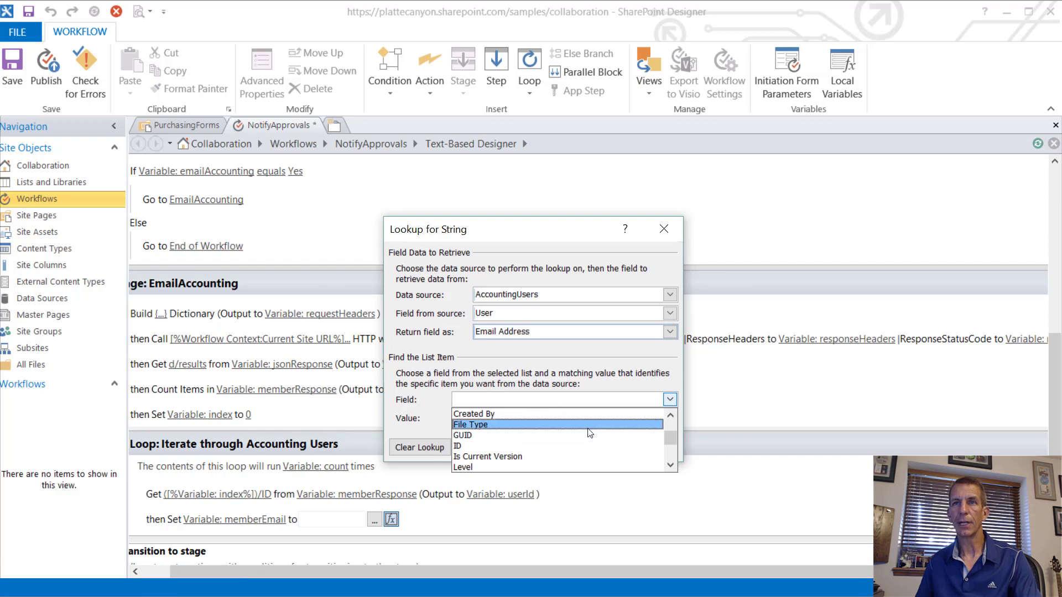
pyautogui.click(586, 444)
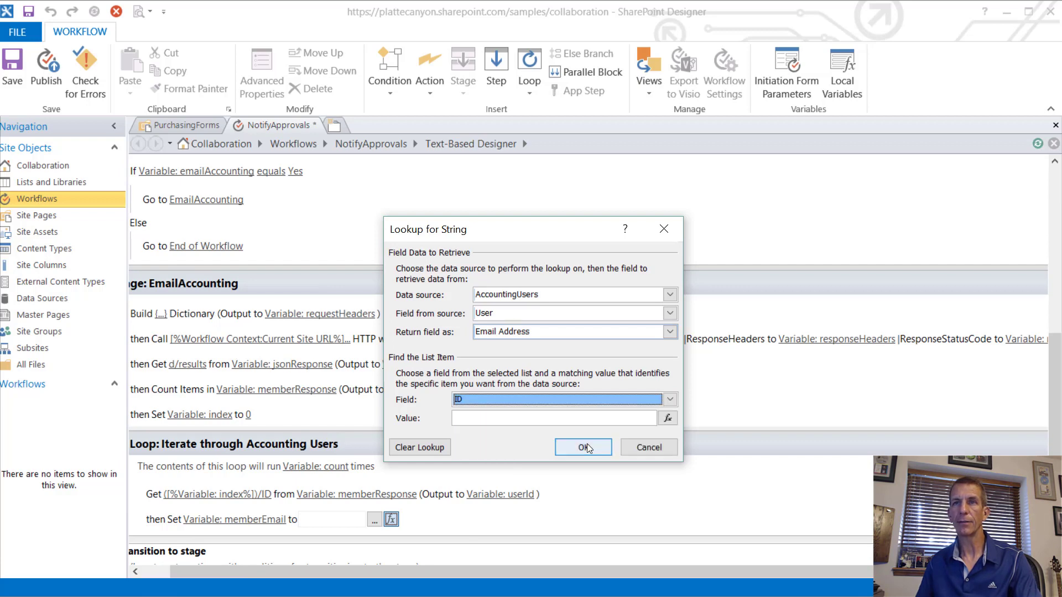
pyautogui.click(667, 418)
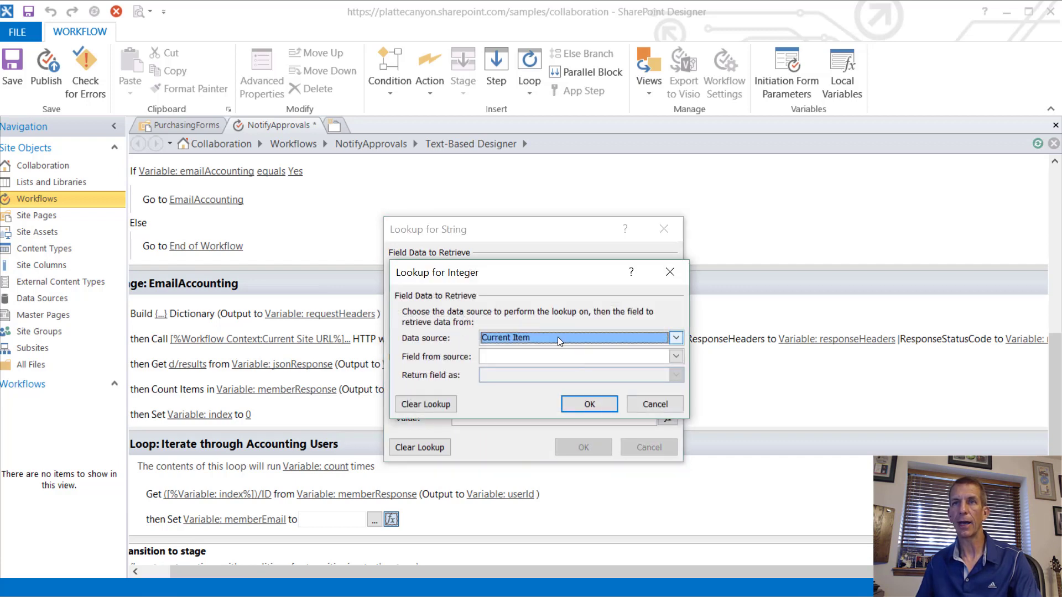
pyautogui.click(557, 338)
pyautogui.click(542, 362)
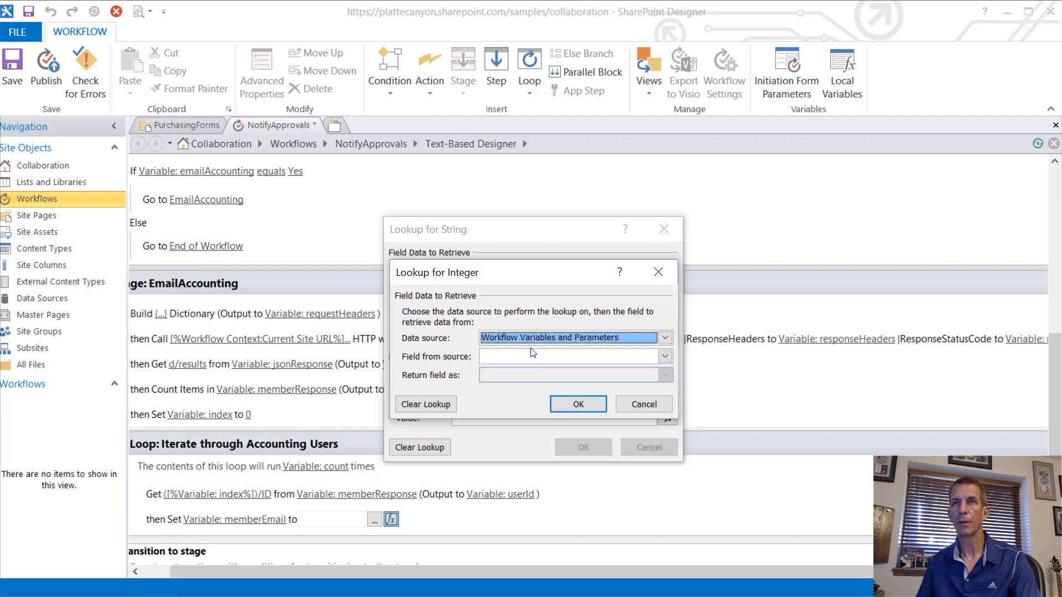
pyautogui.click(541, 357)
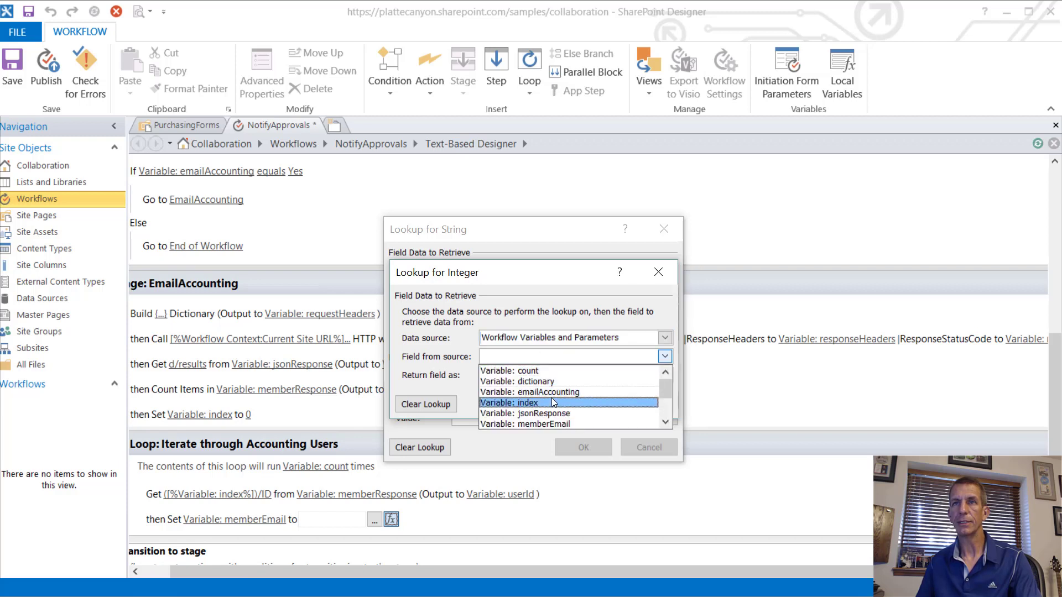
pyautogui.scroll(-1, 552, 398)
pyautogui.scroll(-2, 552, 402)
pyautogui.click(555, 422)
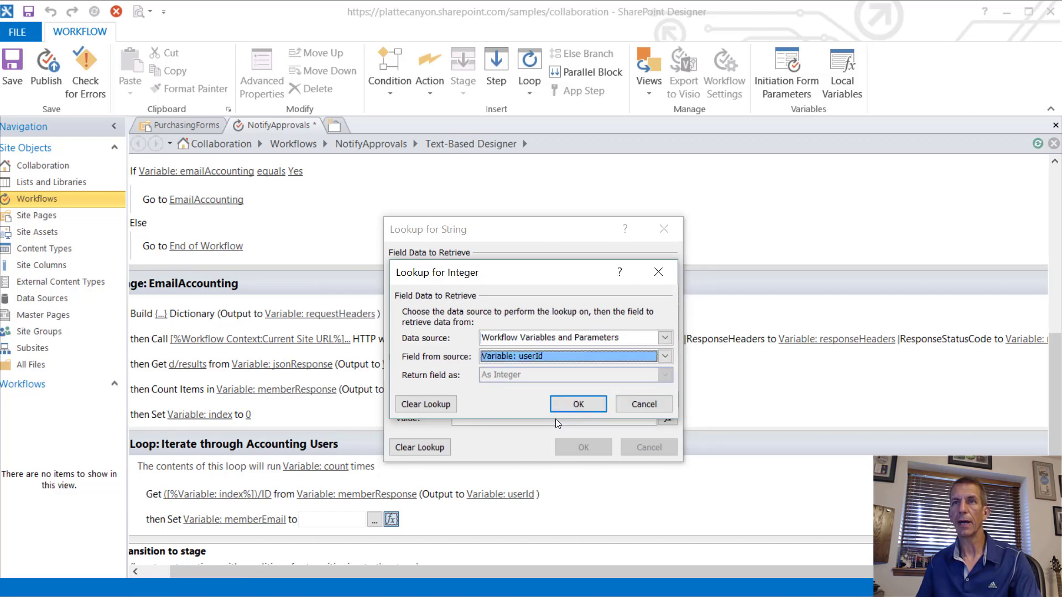
pyautogui.click(581, 403)
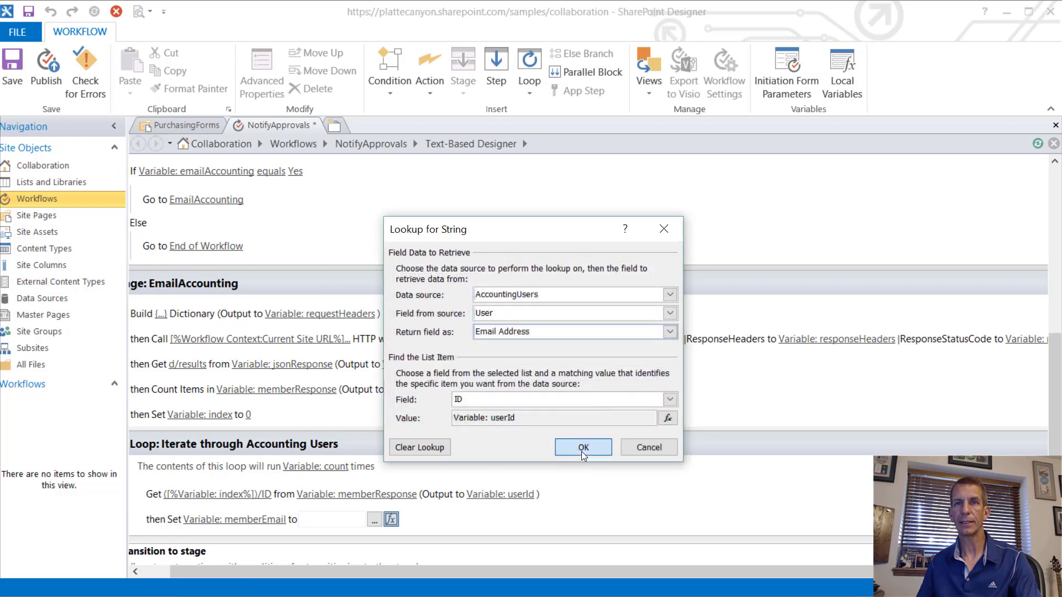
pyautogui.click(583, 447)
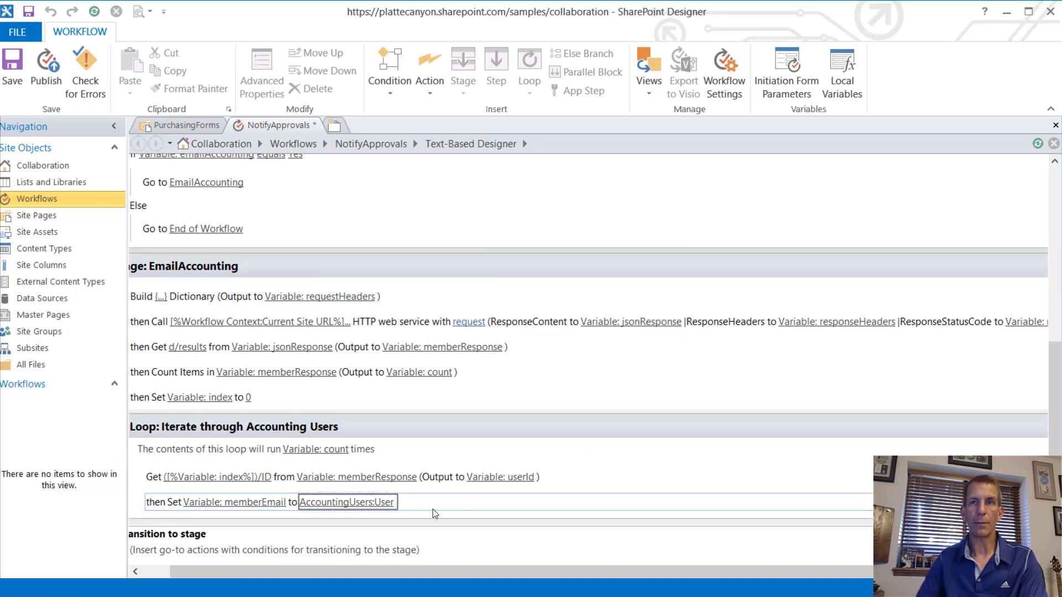
# Step: Duplicate the Set memberEmail step directly below itself
pyautogui.click(1041, 502)
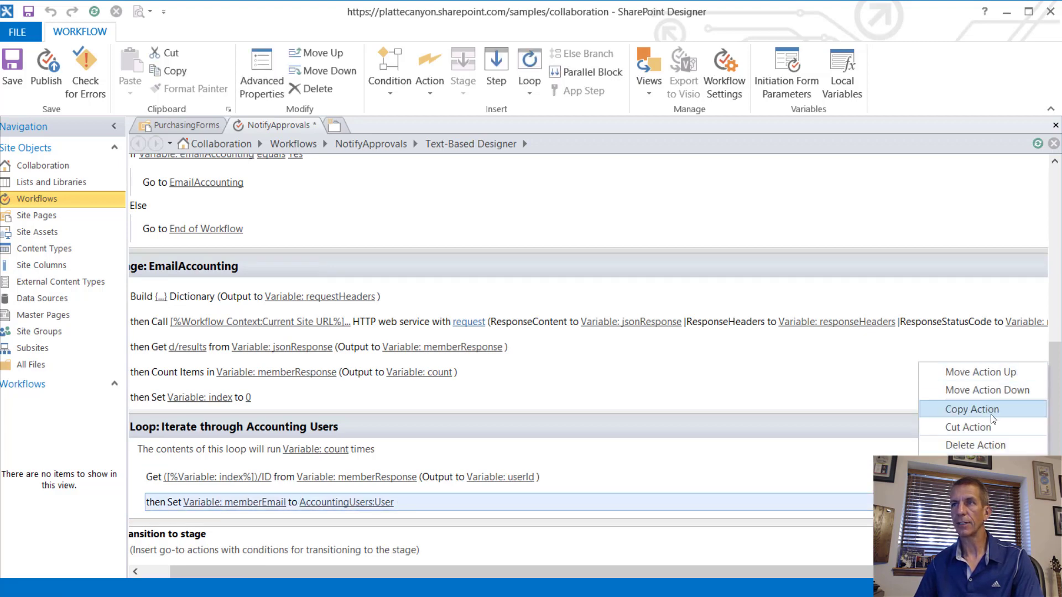
pyautogui.click(990, 409)
pyautogui.rightClick(203, 516)
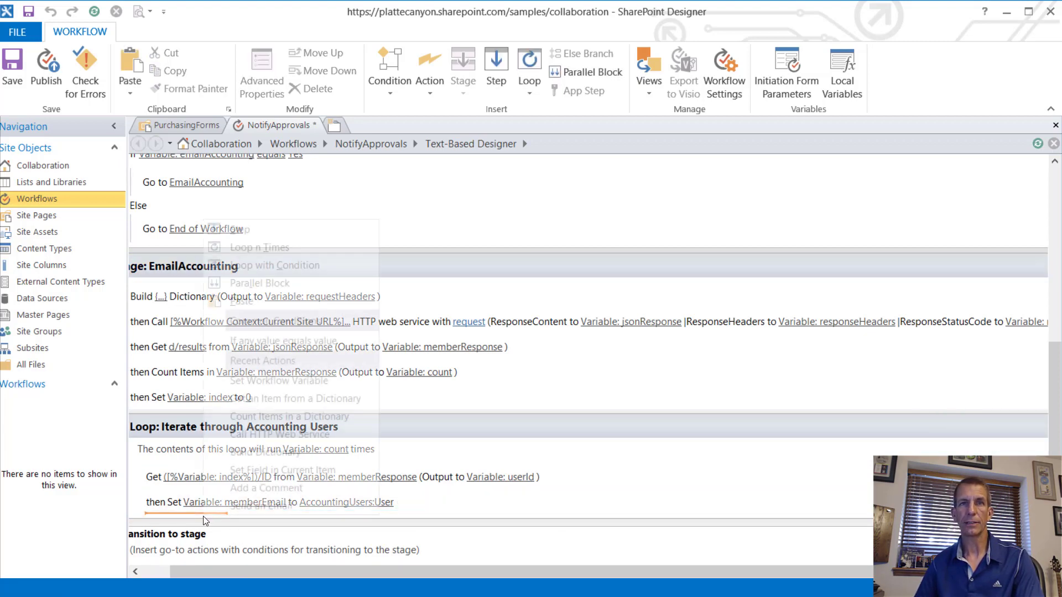
pyautogui.click(239, 302)
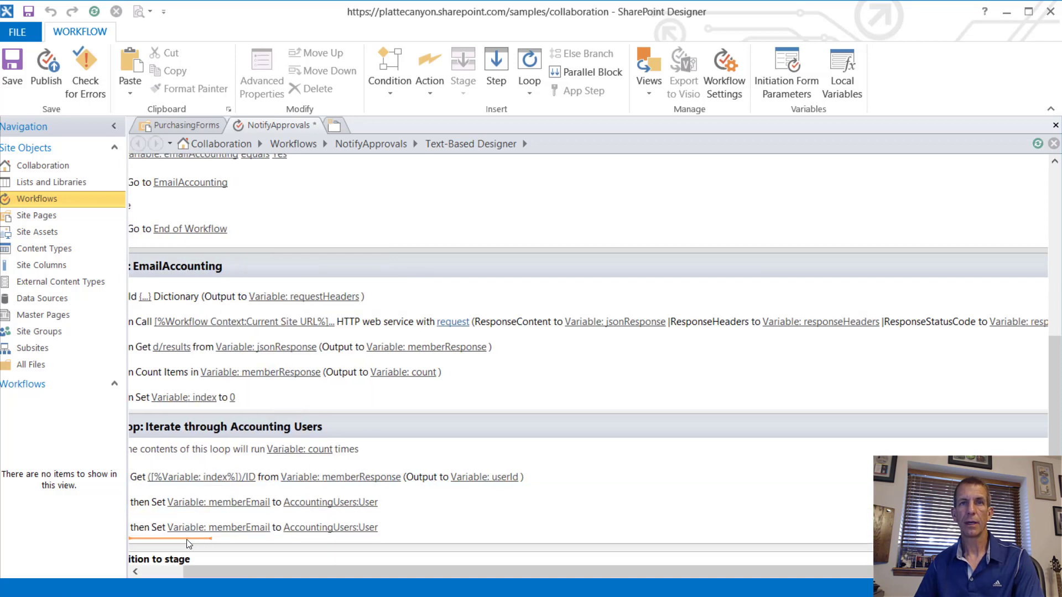
# Step: Retarget the copied step to a new String variable named memberName
pyautogui.click(219, 525)
pyautogui.click(223, 504)
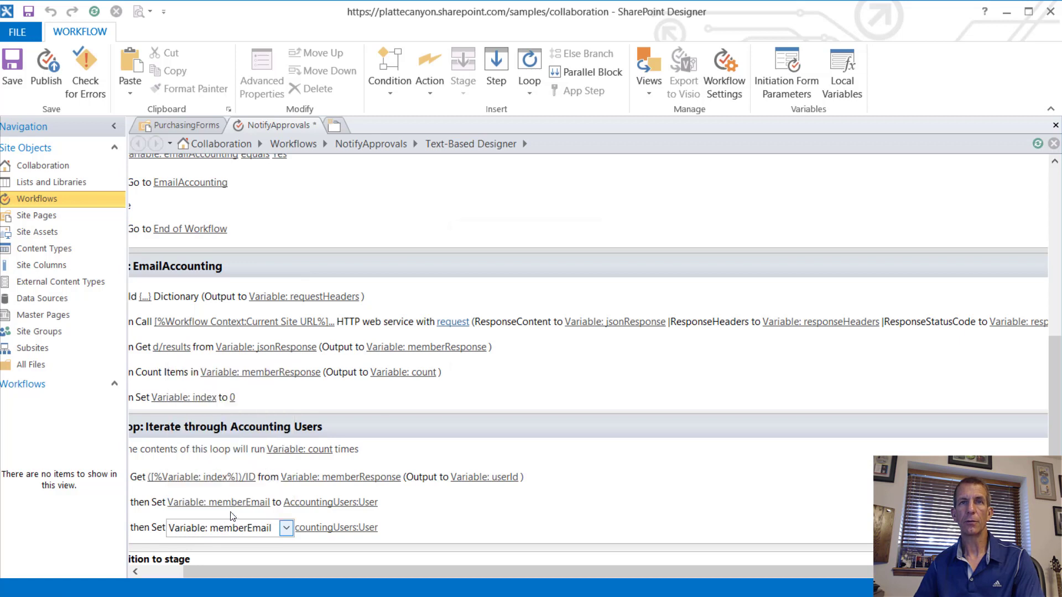
pyautogui.write('member')
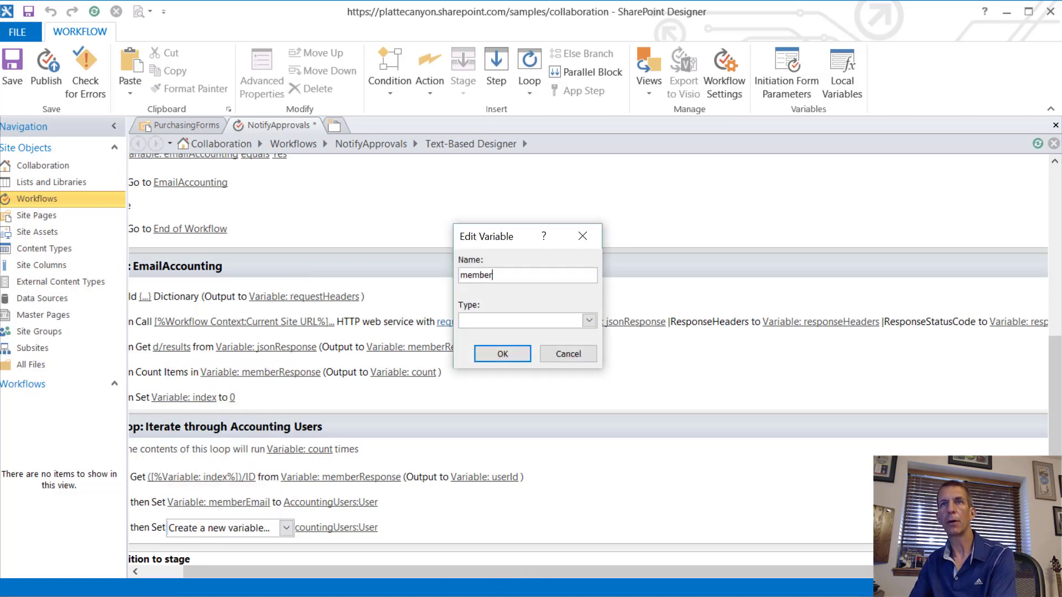
pyautogui.write('Name')
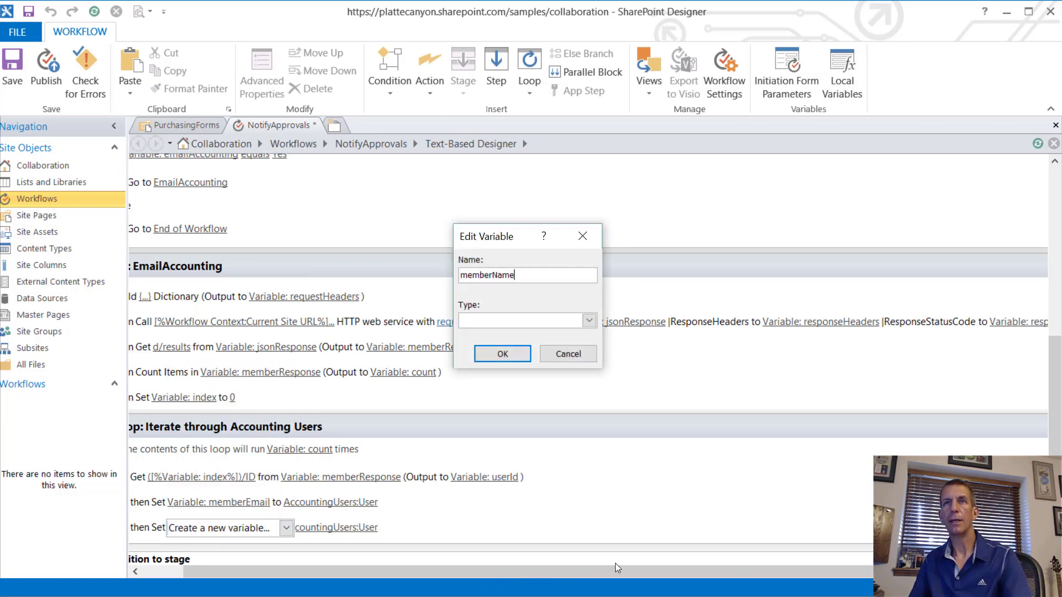
pyautogui.click(589, 321)
pyautogui.click(506, 397)
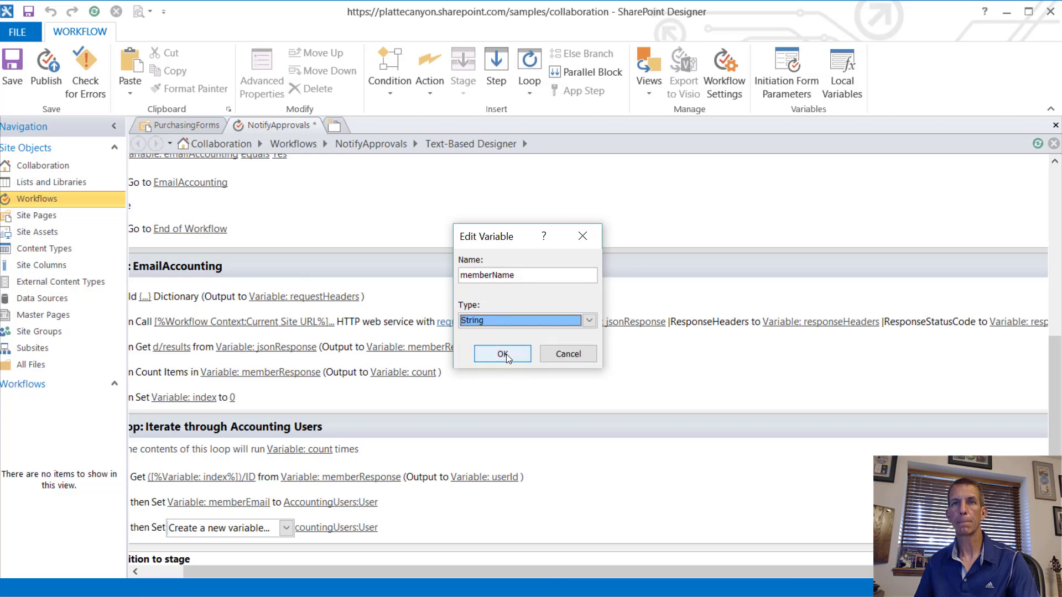
pyautogui.click(502, 354)
# Step: Change memberName's lookup to return the User field as Display Name
pyautogui.click(332, 527)
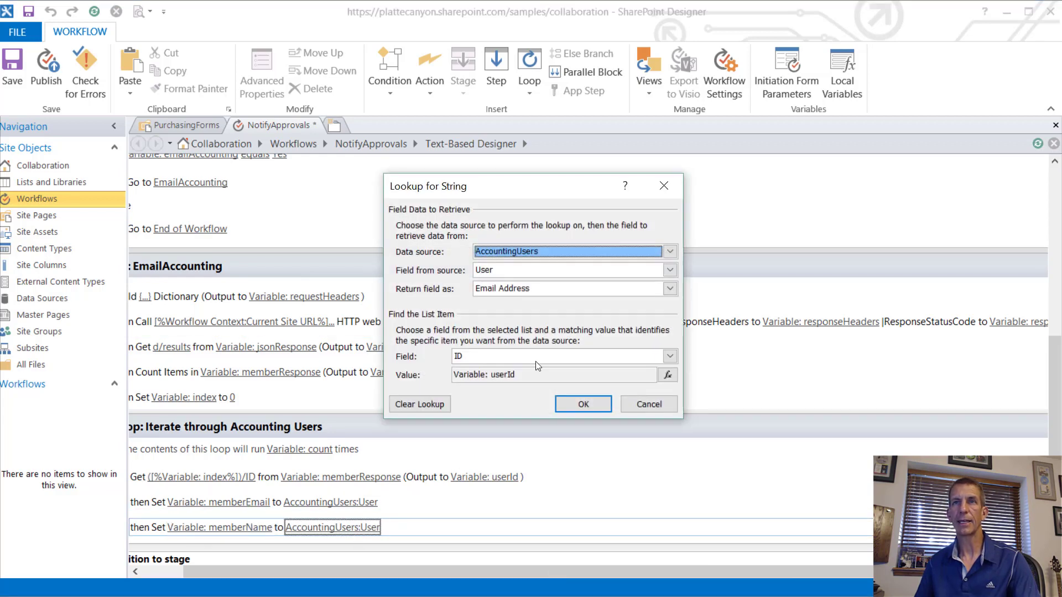
pyautogui.click(534, 289)
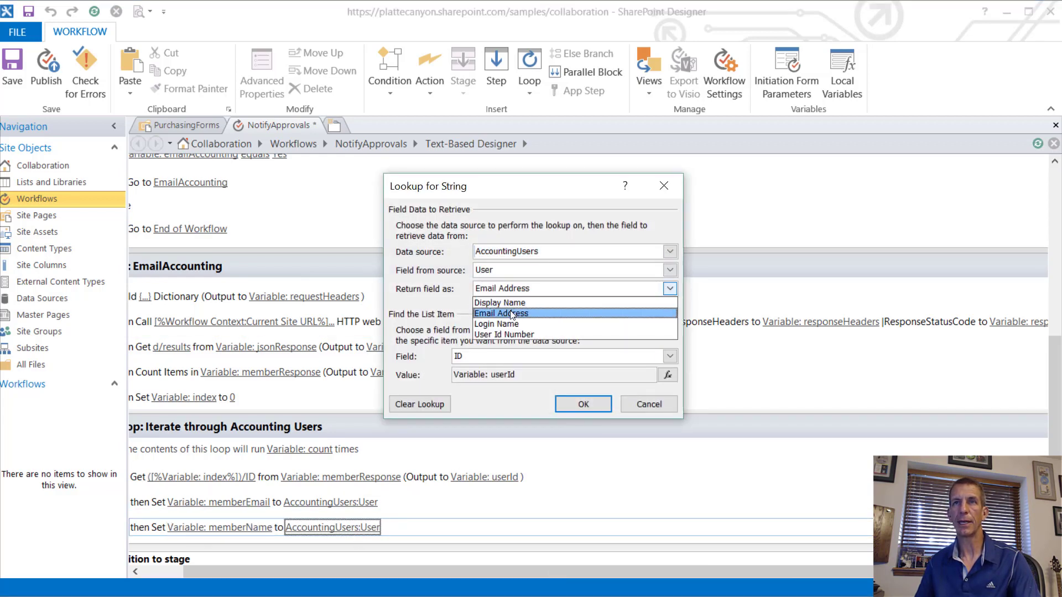
pyautogui.click(506, 297)
pyautogui.click(506, 293)
pyautogui.click(509, 303)
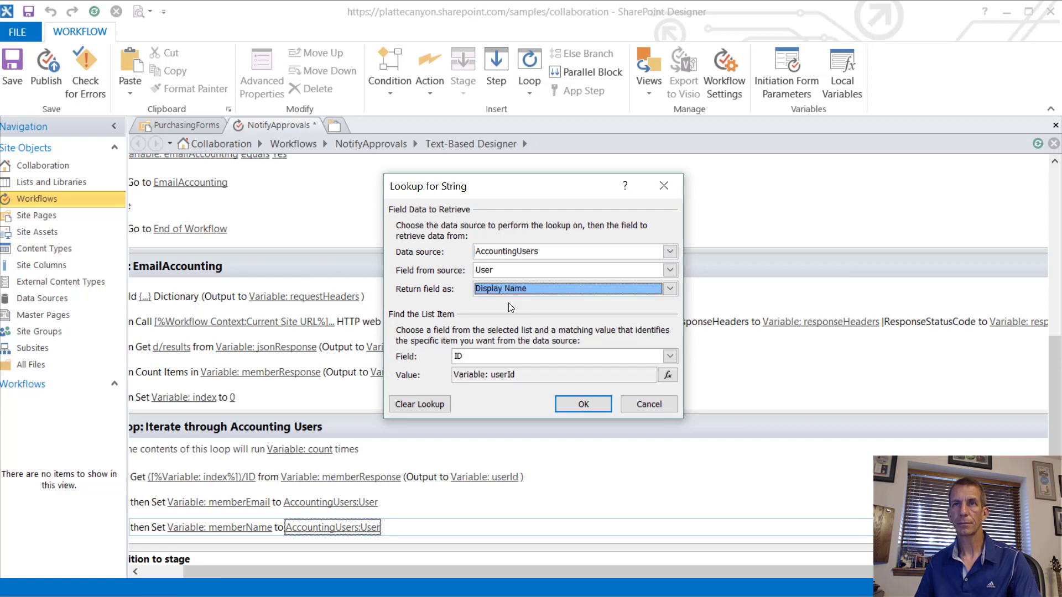
pyautogui.click(581, 399)
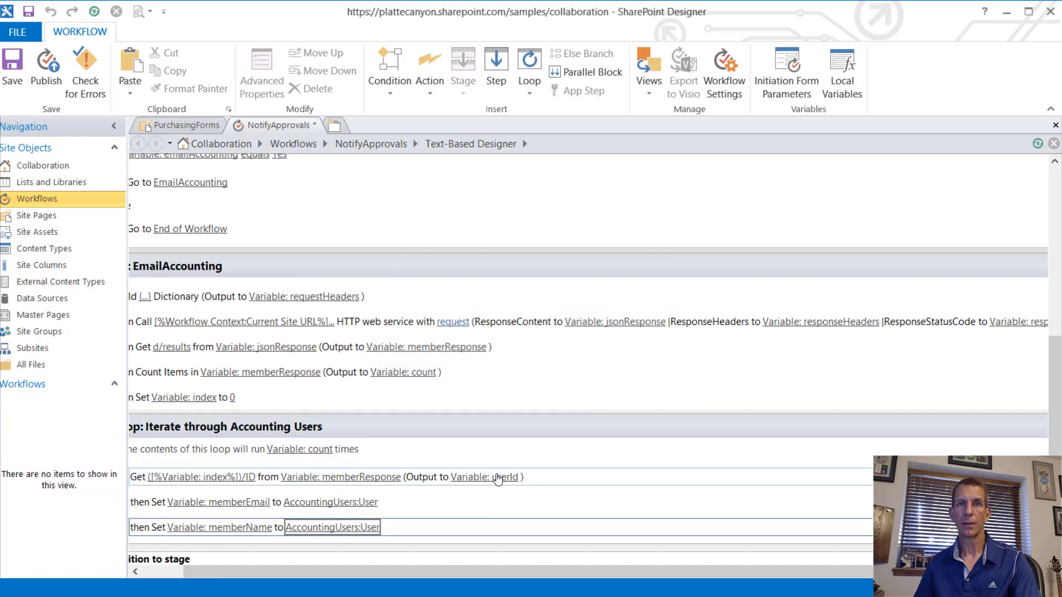
# Step: Insert an 'If any value equals value' condition below the memberName step
pyautogui.scroll(-1, 496, 474)
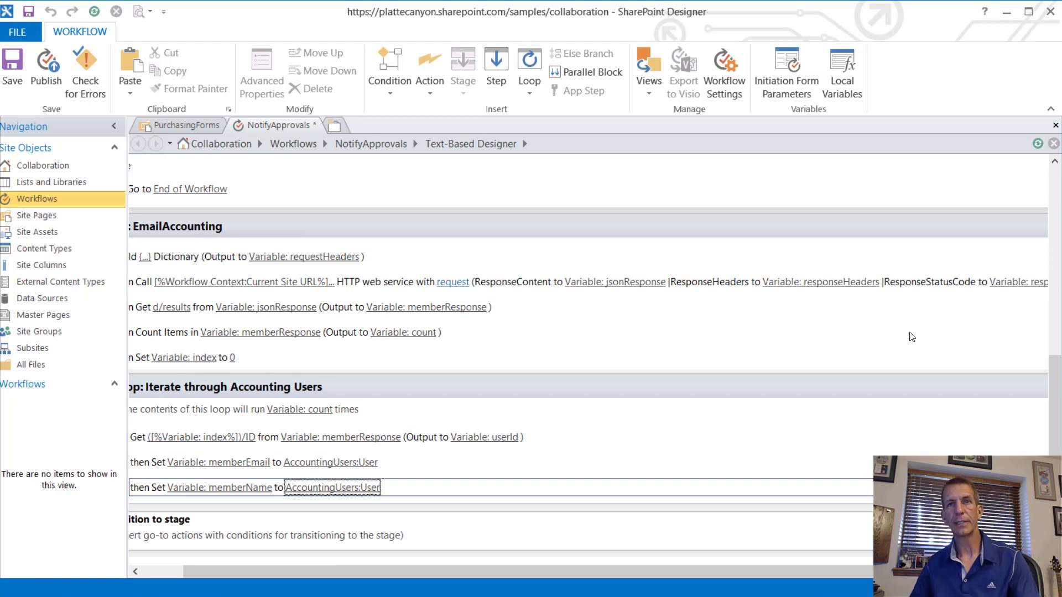
pyautogui.click(162, 575)
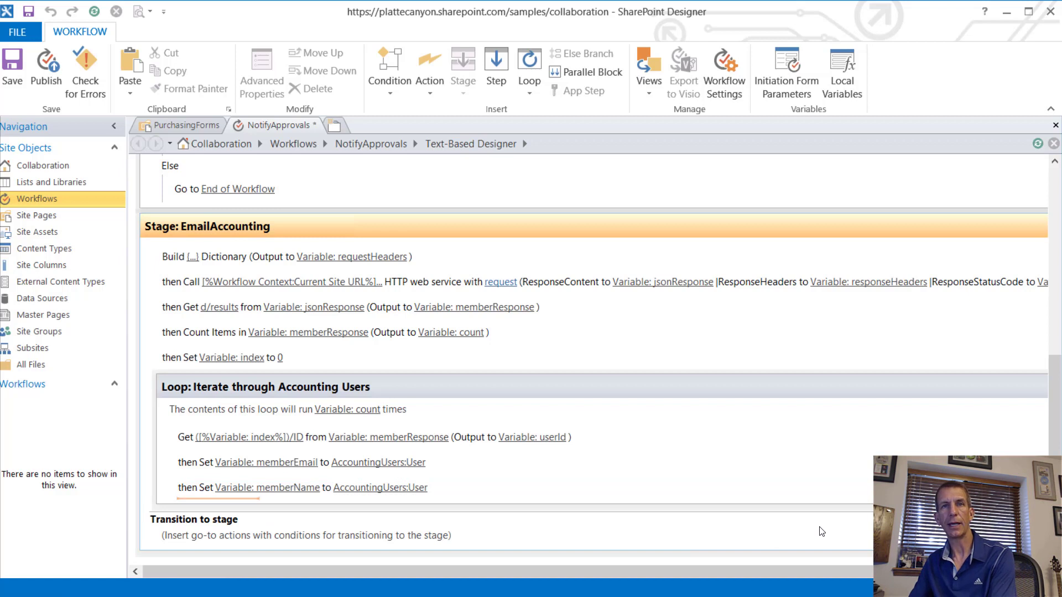
pyautogui.write('if')
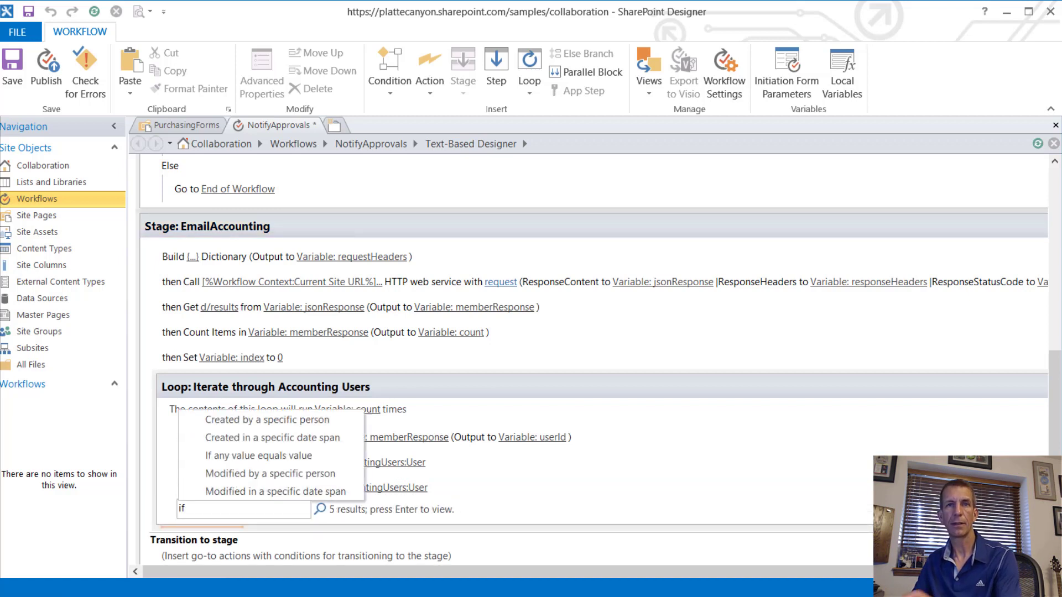
pyautogui.press('Return')
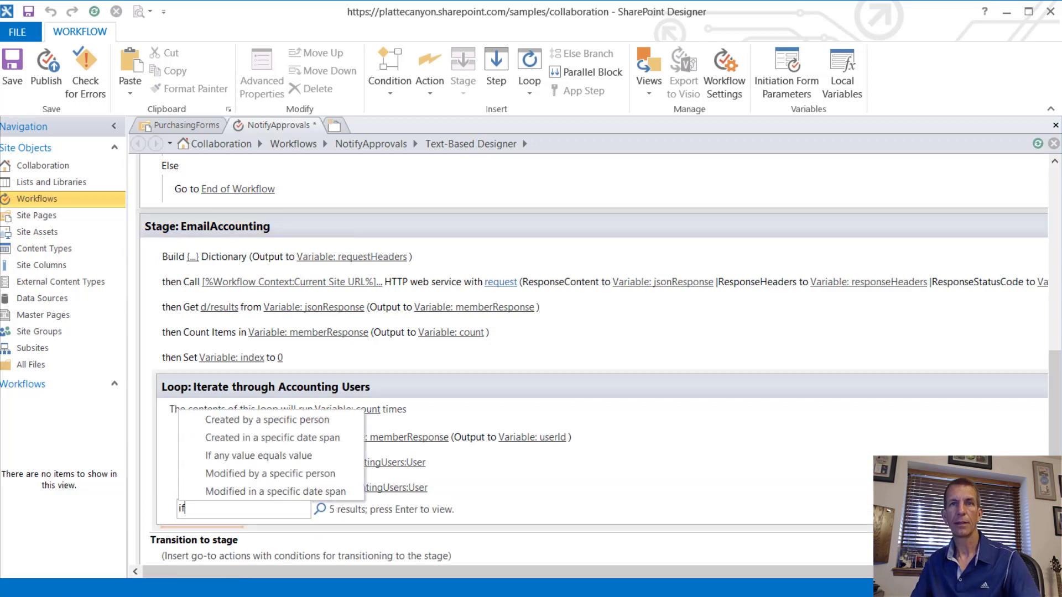
pyautogui.click(289, 457)
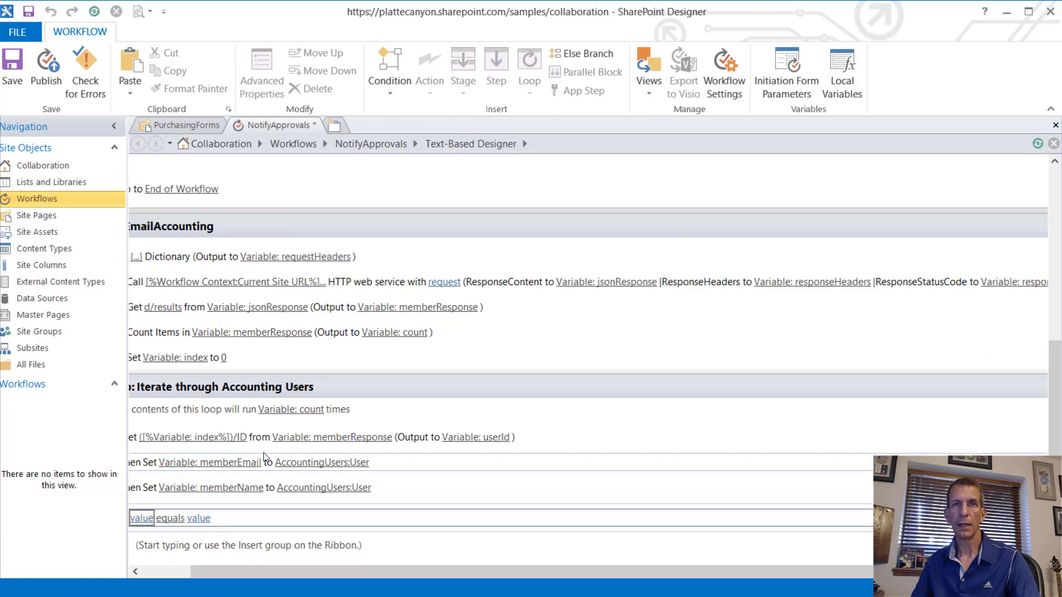
# Step: Switch memberEmail's lookup field from AccountingUsers:User to AlternateEmailAddress
pyautogui.click(236, 463)
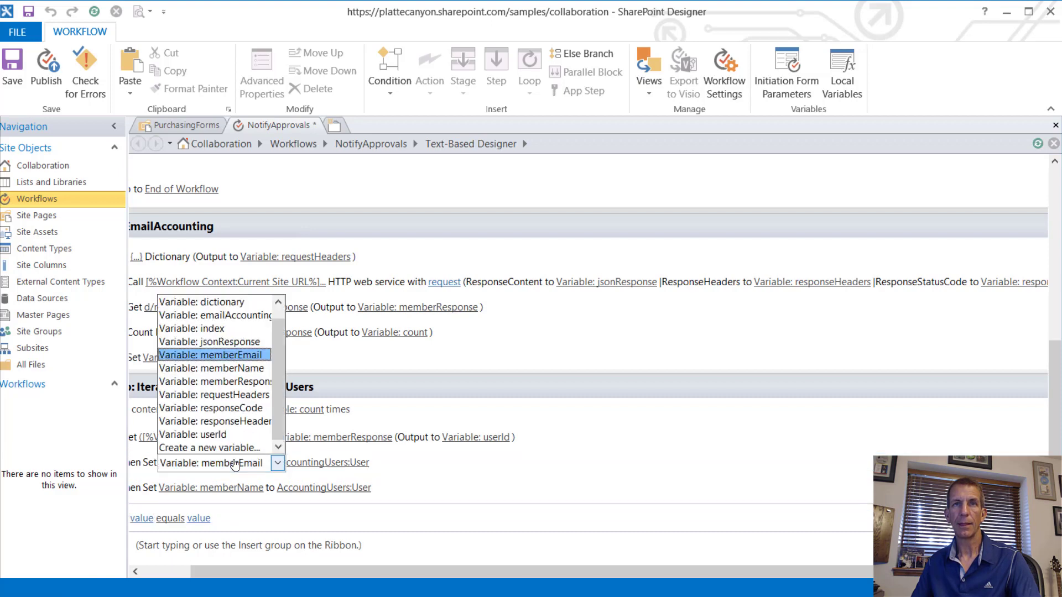
pyautogui.click(235, 464)
pyautogui.click(315, 463)
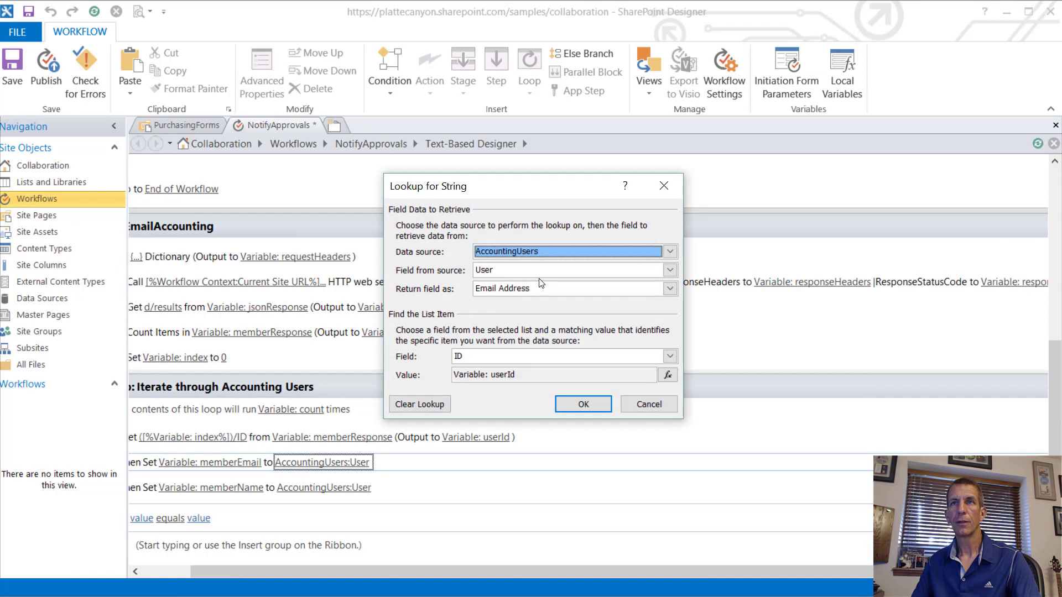
pyautogui.click(526, 254)
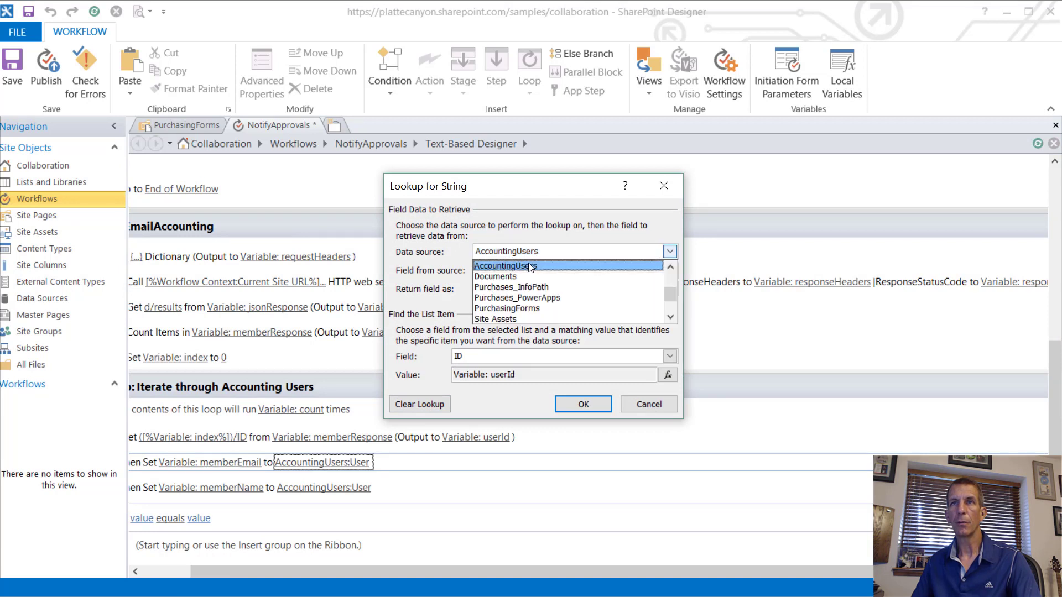
pyautogui.click(548, 266)
pyautogui.click(537, 271)
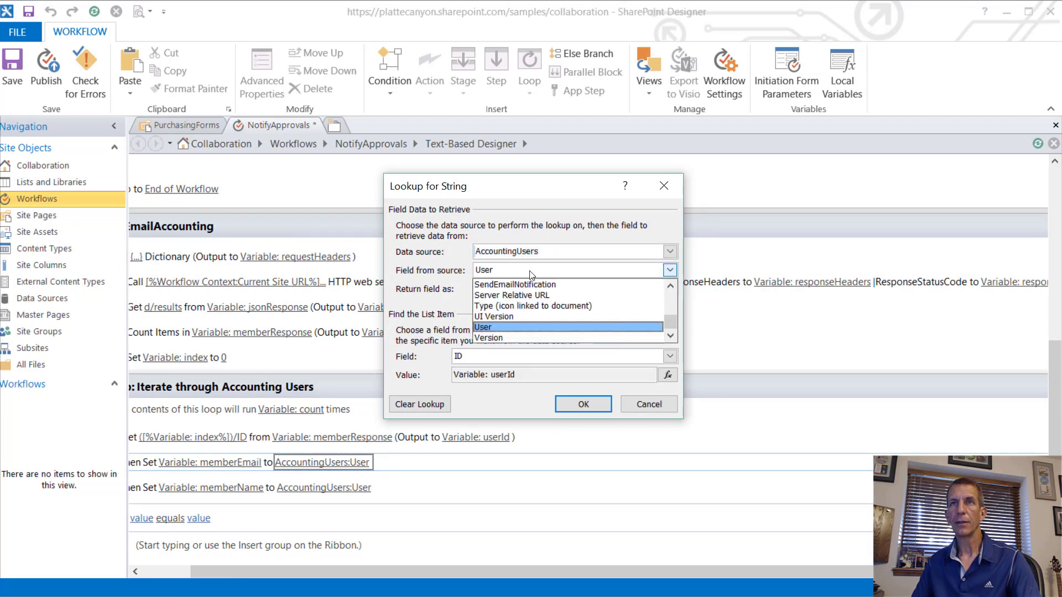
pyautogui.scroll(1, 542, 303)
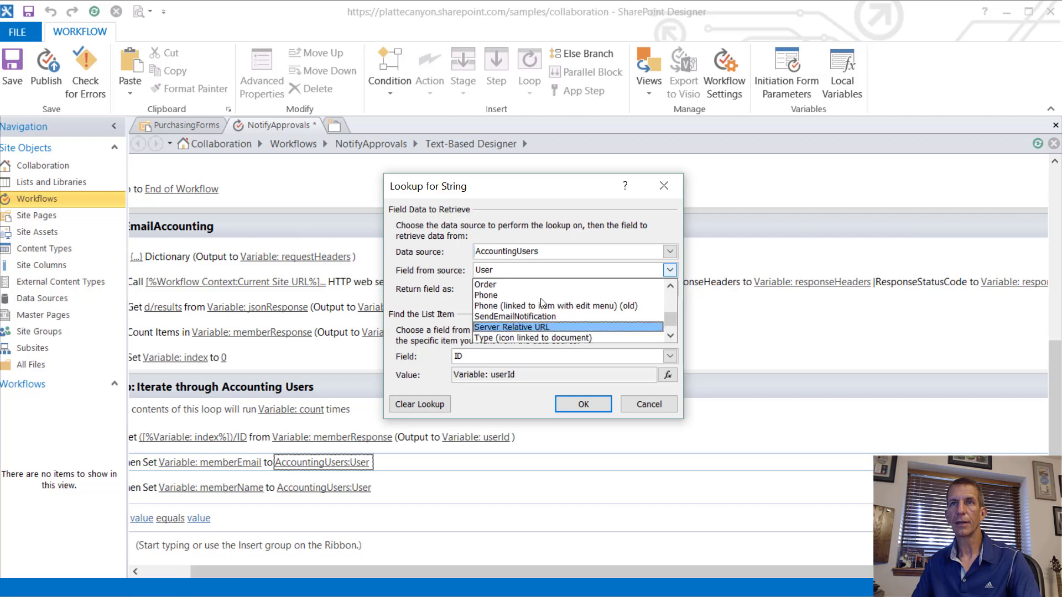
pyautogui.scroll(12, 542, 303)
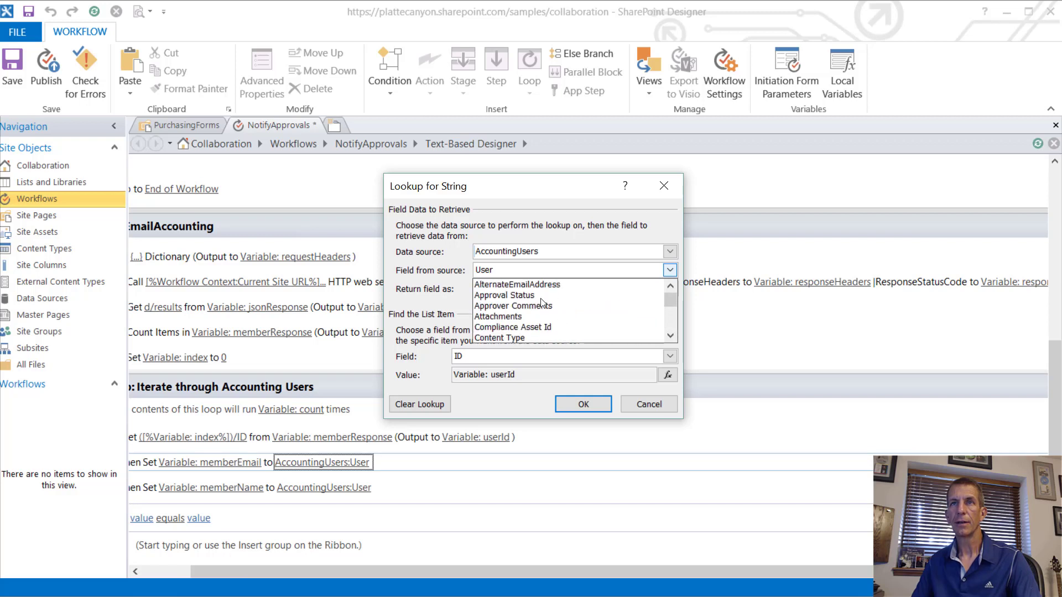
pyautogui.click(528, 284)
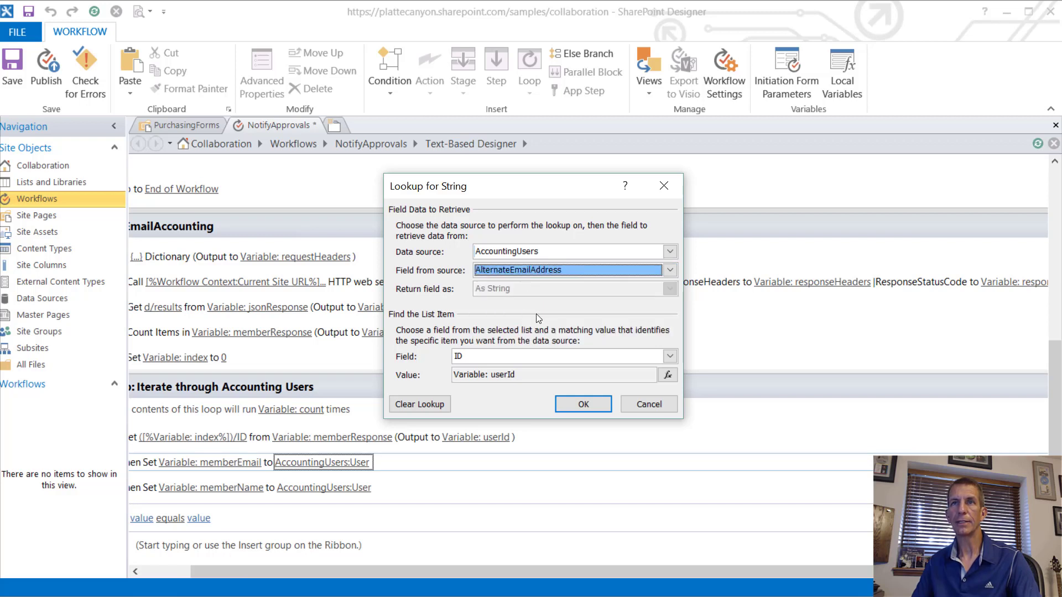
pyautogui.click(585, 407)
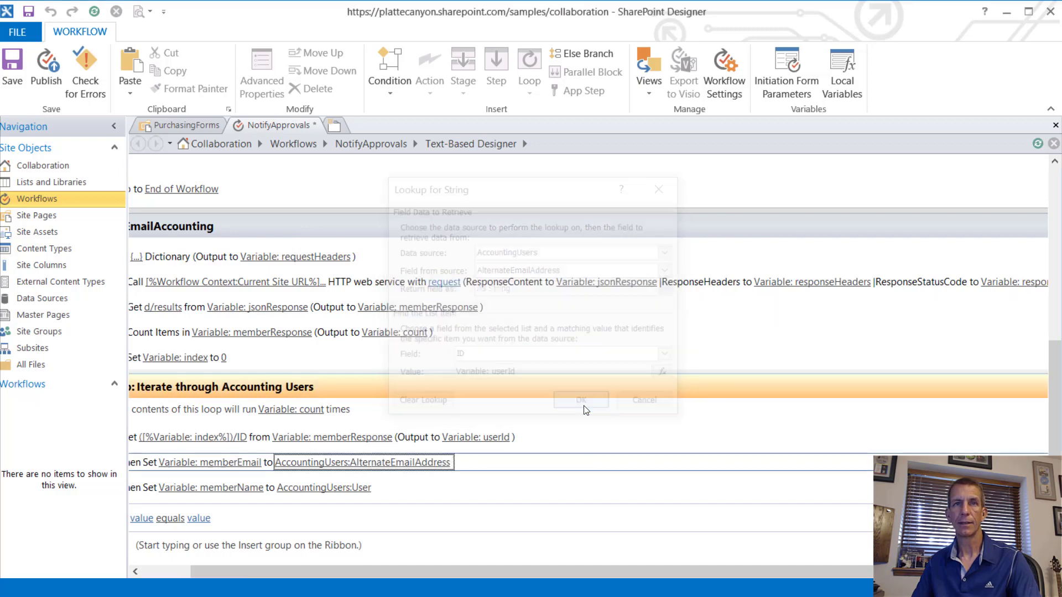
pyautogui.click(142, 518)
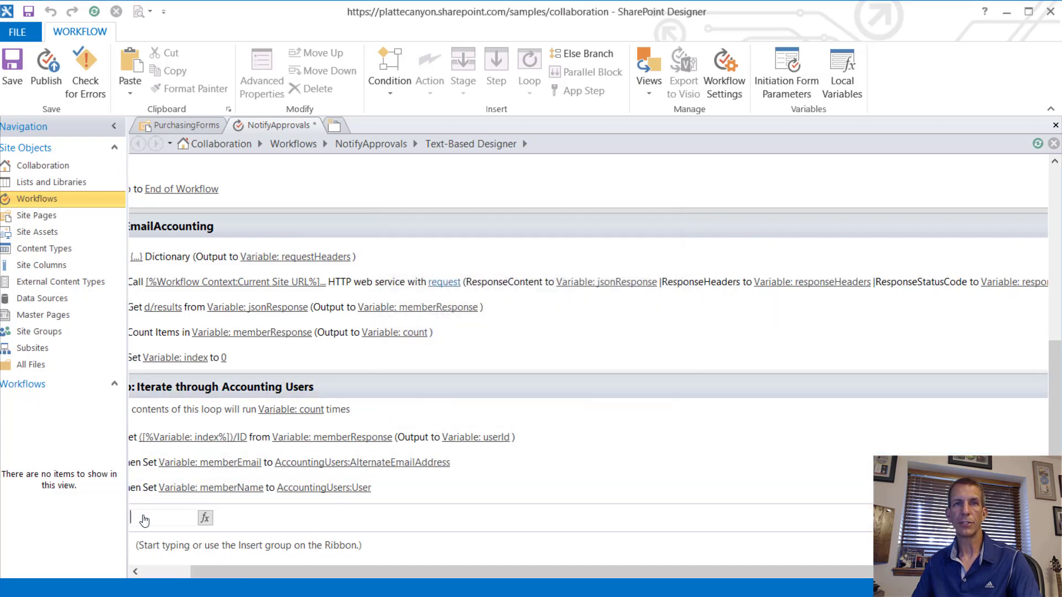
# Step: Set the If condition's first value to Variable: memberEmail
pyautogui.click(181, 575)
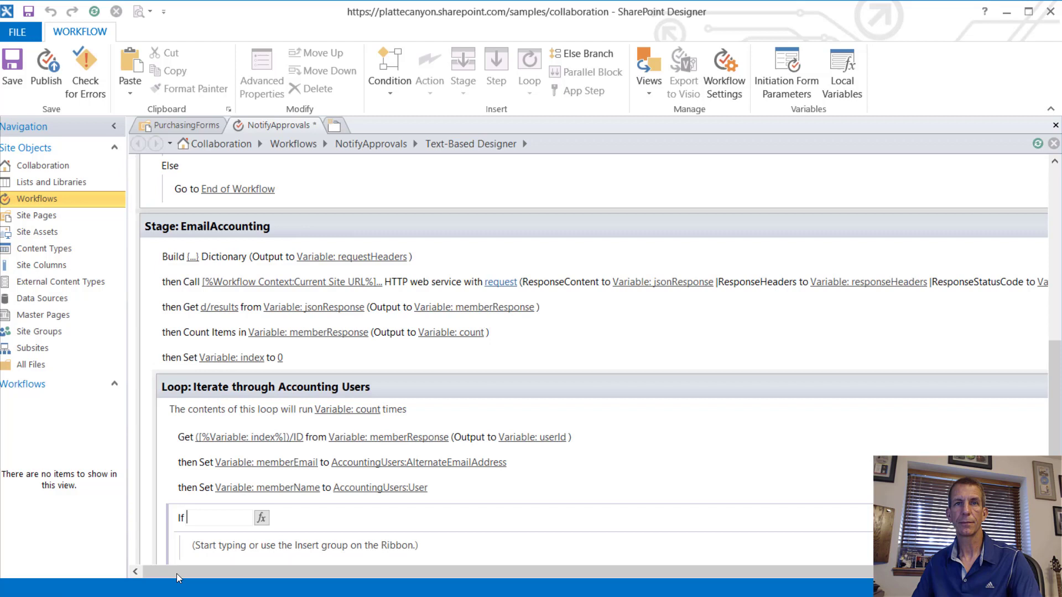
pyautogui.click(263, 519)
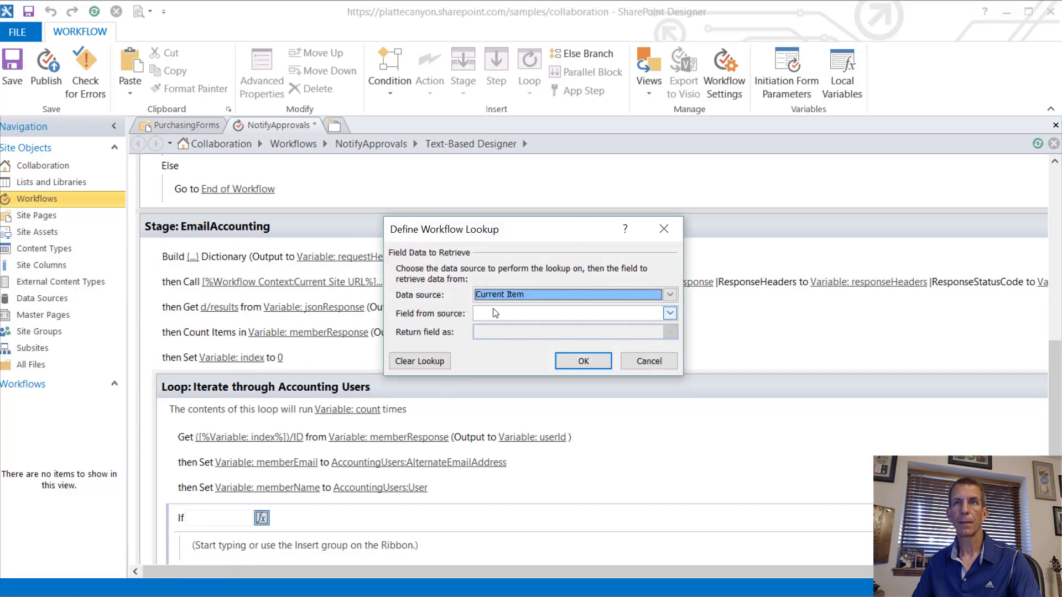
pyautogui.click(670, 294)
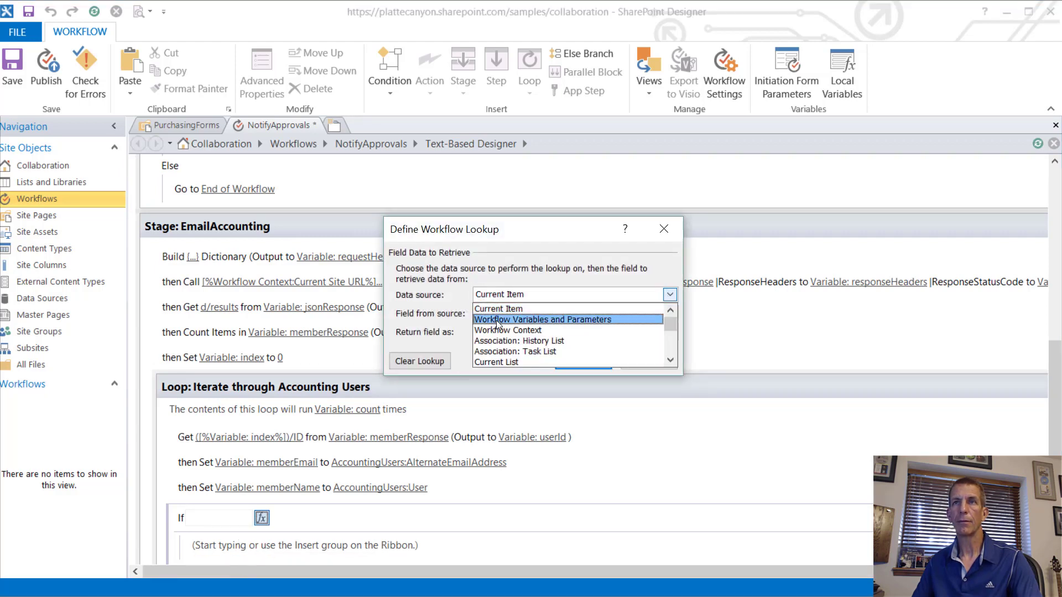
pyautogui.click(496, 324)
pyautogui.click(496, 315)
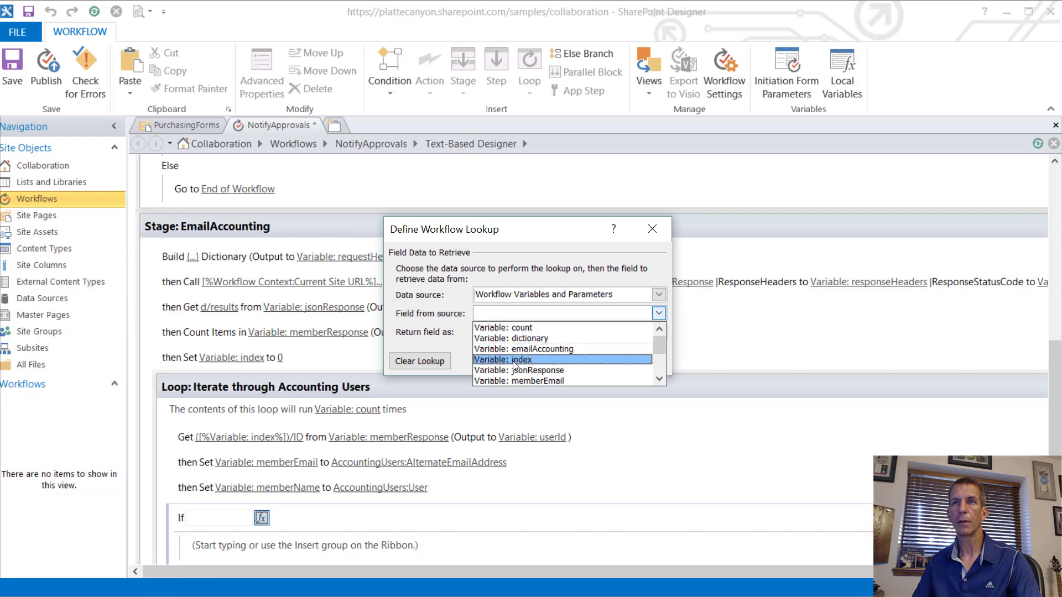
pyautogui.click(525, 382)
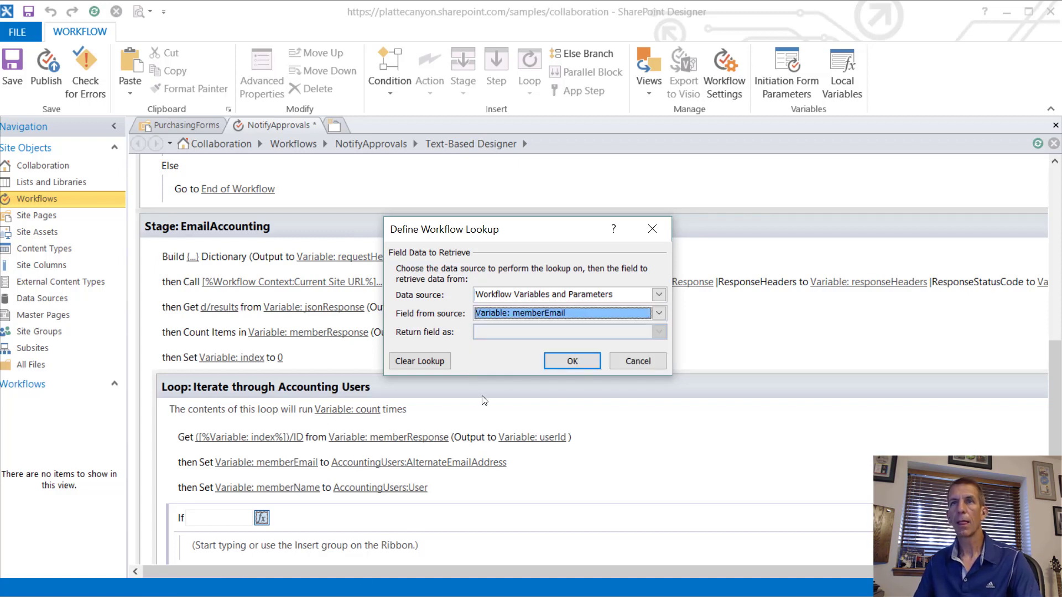
pyautogui.click(566, 359)
# Step: Make the condition test whether memberEmail is empty, leaving the If block ready for an action
pyautogui.click(247, 520)
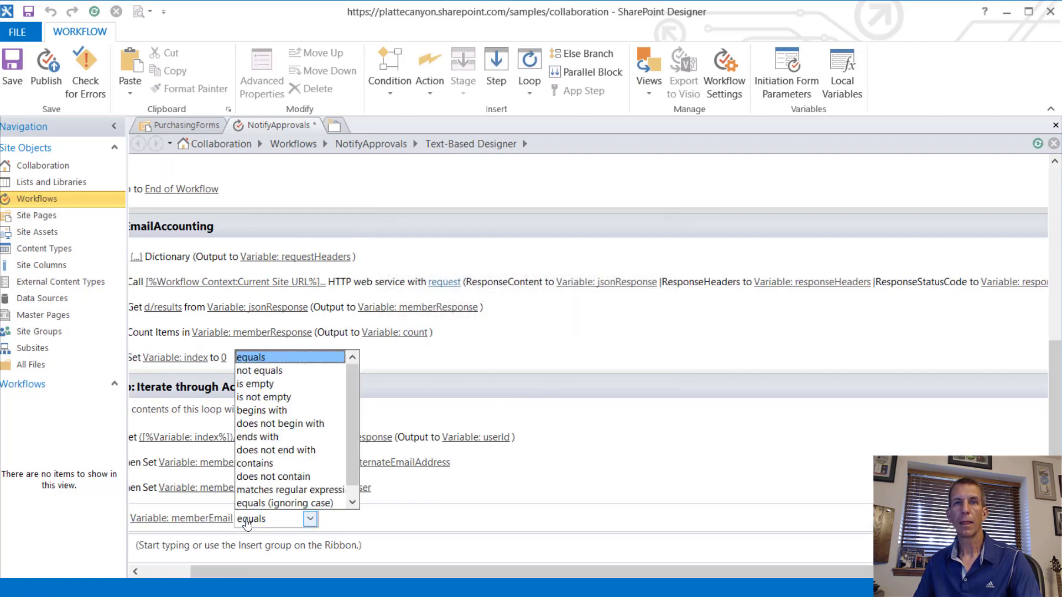
pyautogui.click(271, 385)
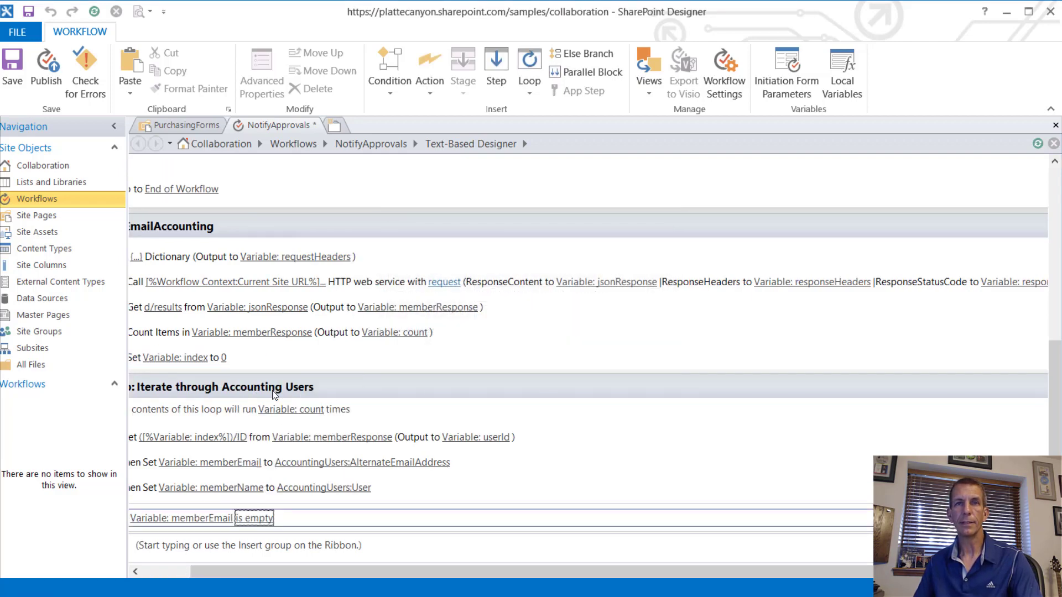
pyautogui.press('Return')
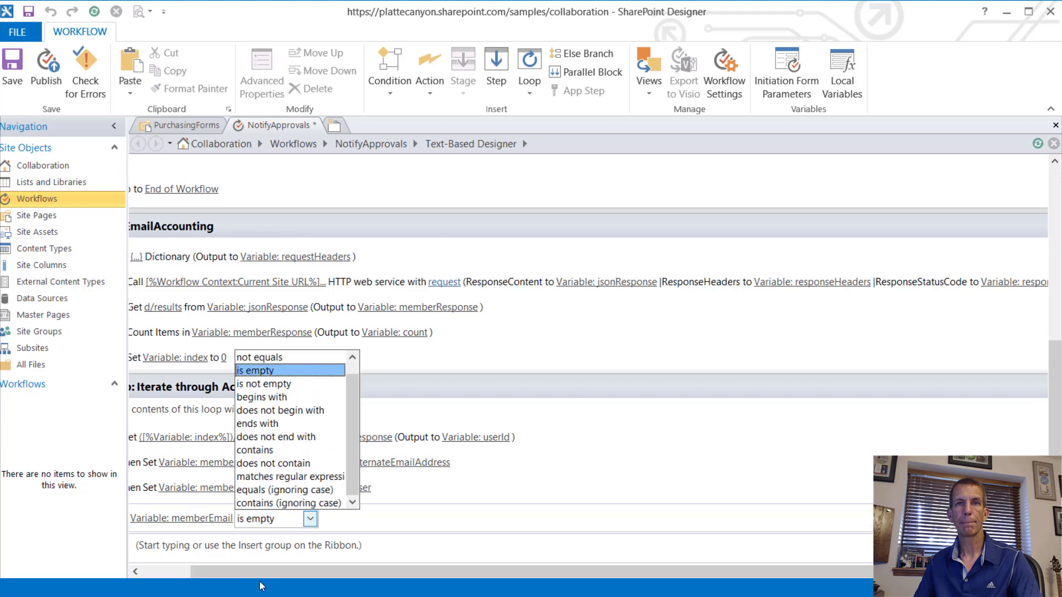
pyautogui.click(354, 530)
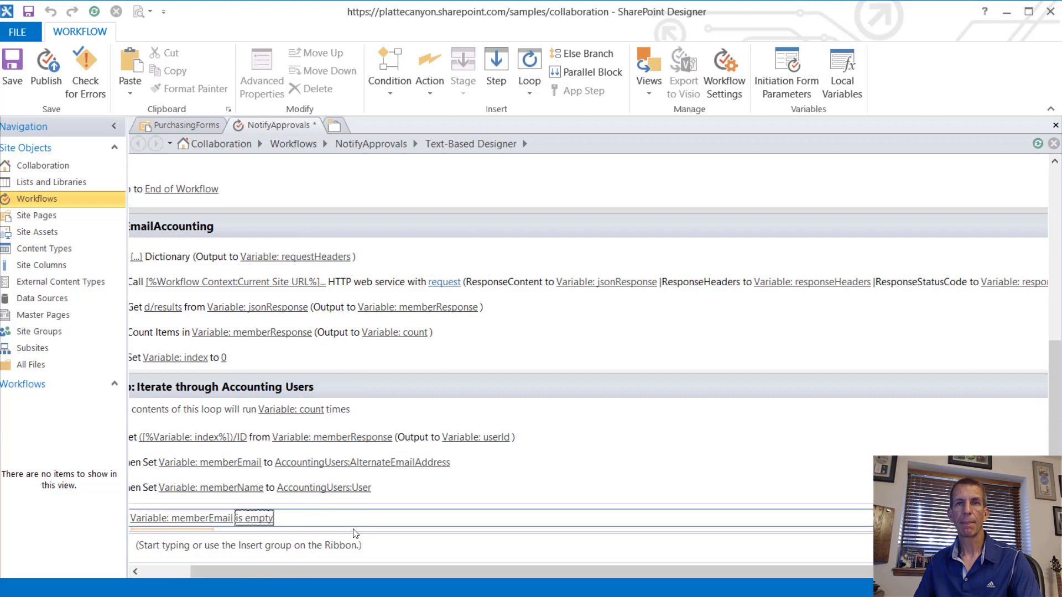
pyautogui.click(253, 528)
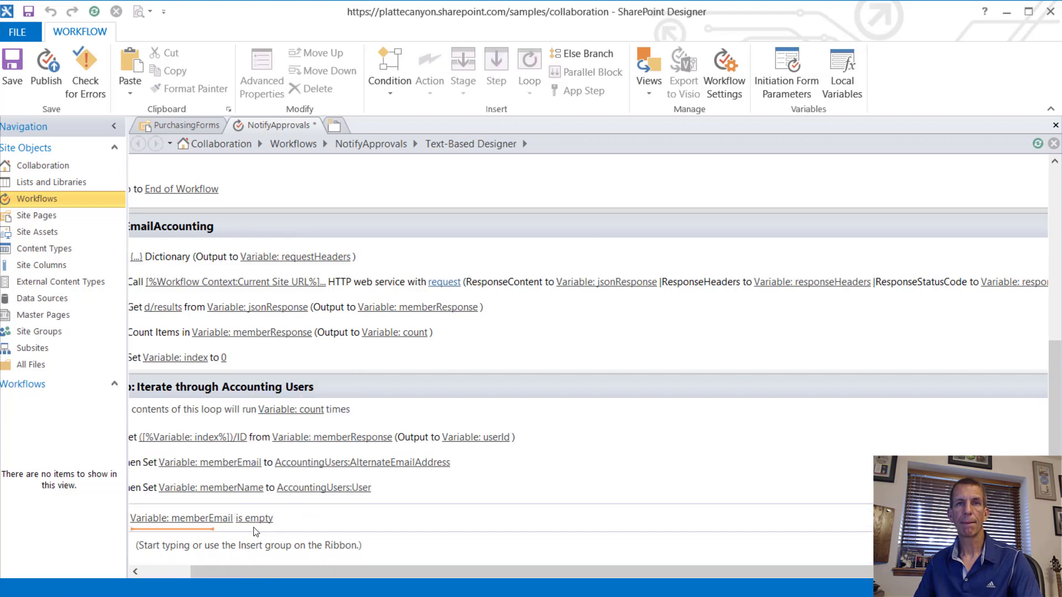
pyautogui.click(145, 570)
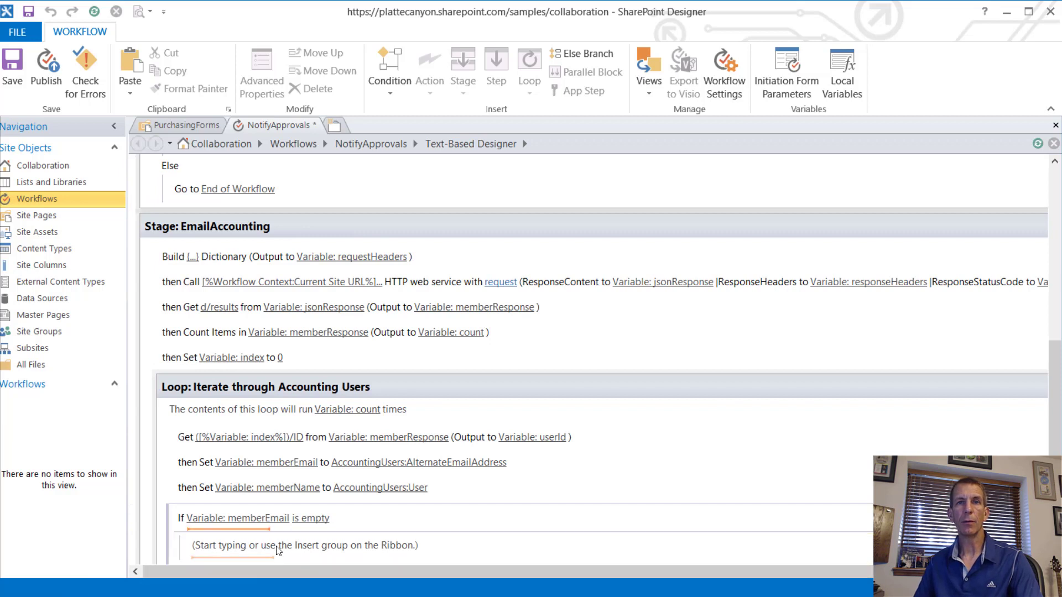
pyautogui.click(213, 547)
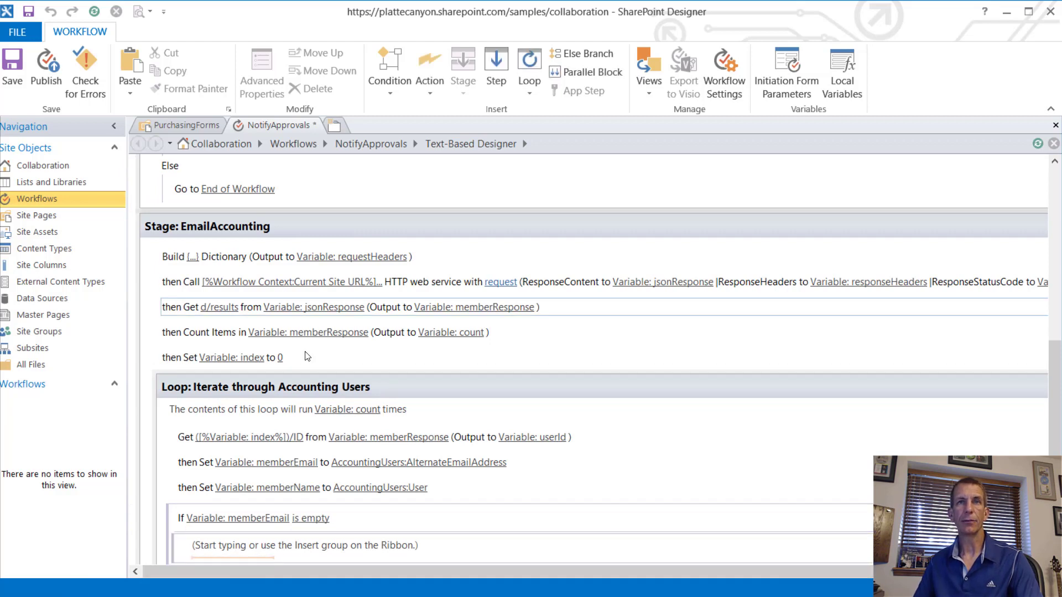
# Step: Copy the Set memberEmail step into the empty If block
pyautogui.click(229, 470)
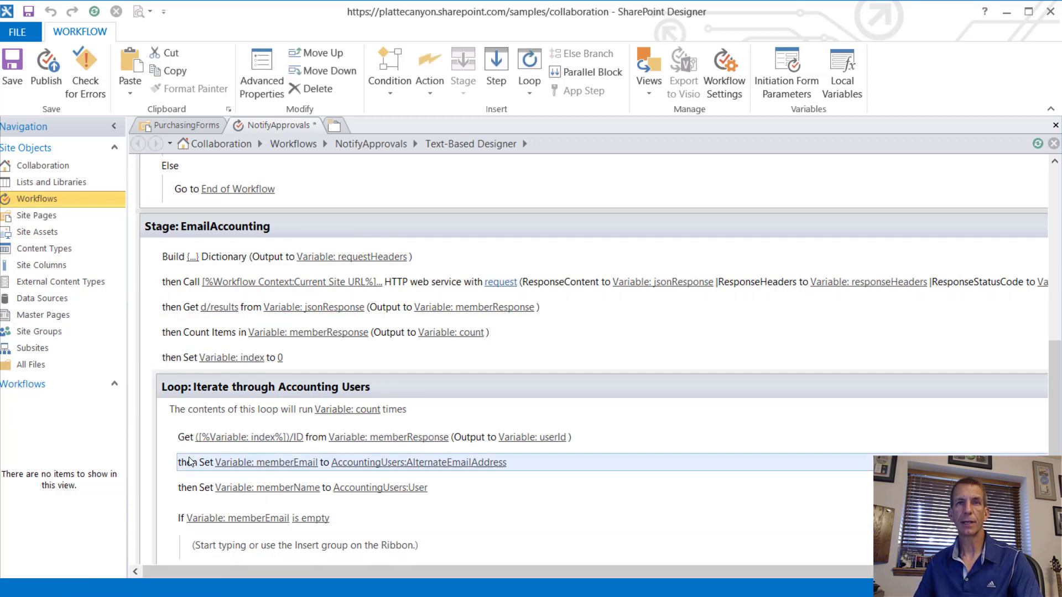
pyautogui.click(1041, 463)
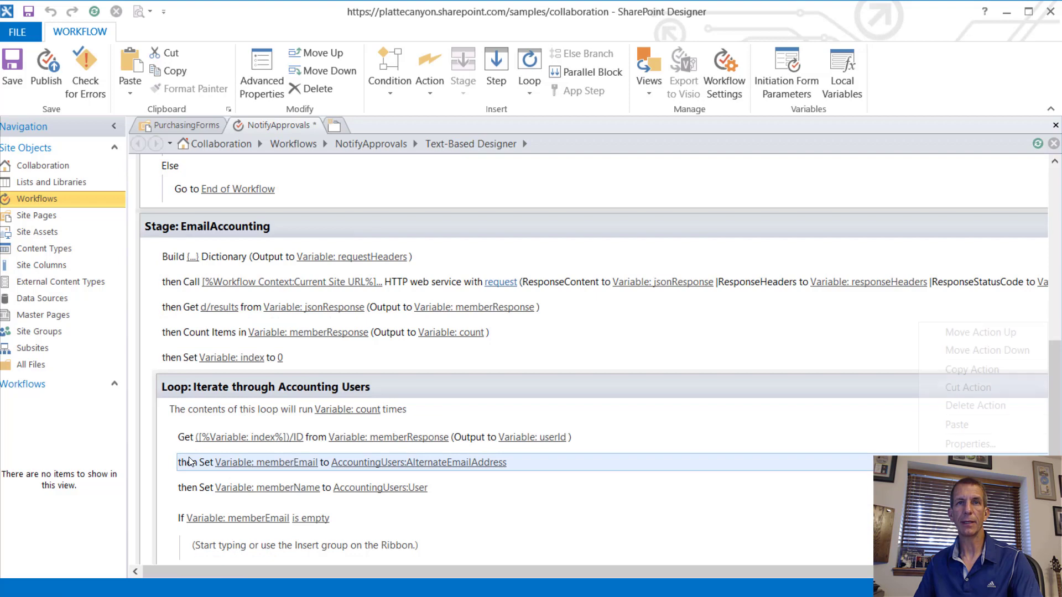
pyautogui.click(986, 372)
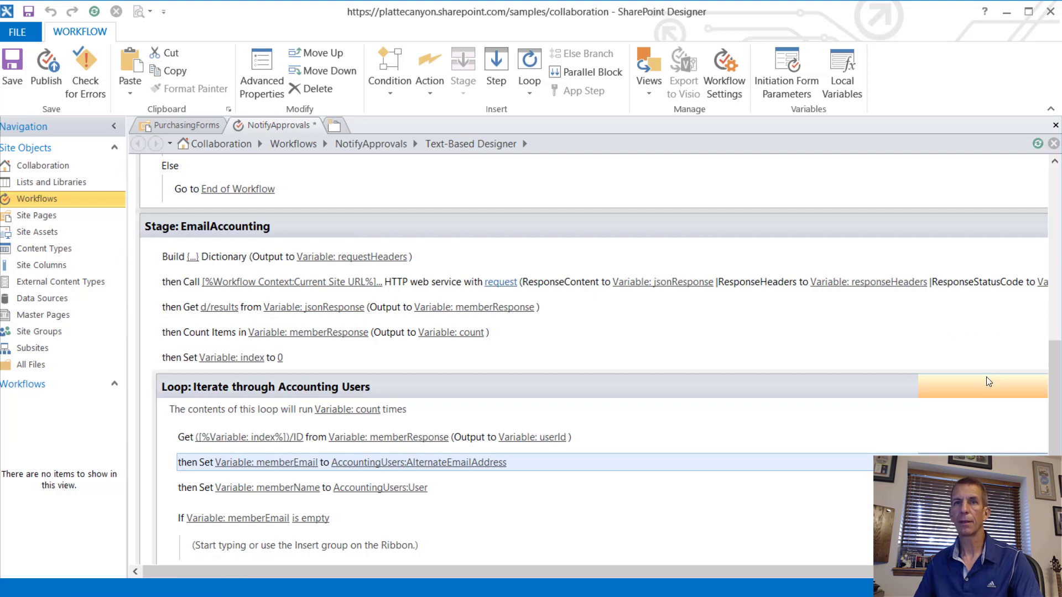
pyautogui.click(263, 556)
pyautogui.rightClick(263, 556)
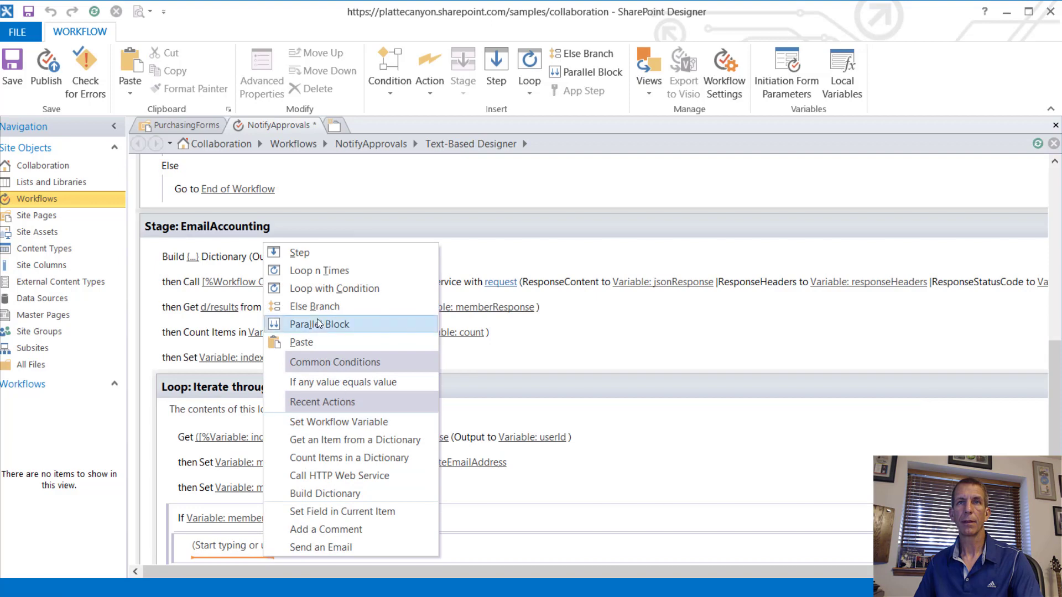
pyautogui.click(320, 343)
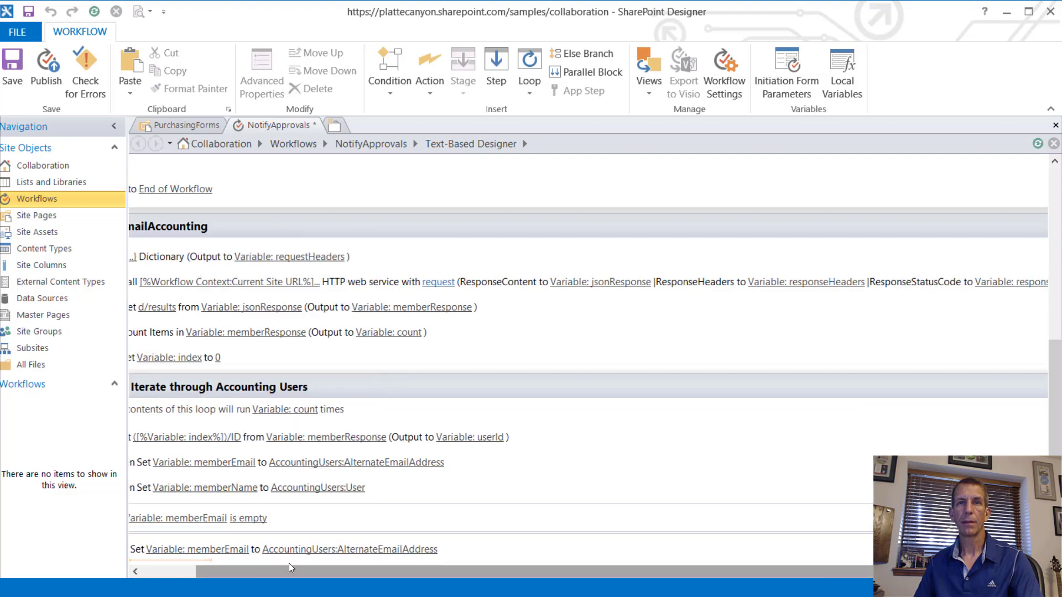
# Step: Change the pasted step's lookup to the User field returned as Email Address
pyautogui.click(328, 549)
pyautogui.click(670, 270)
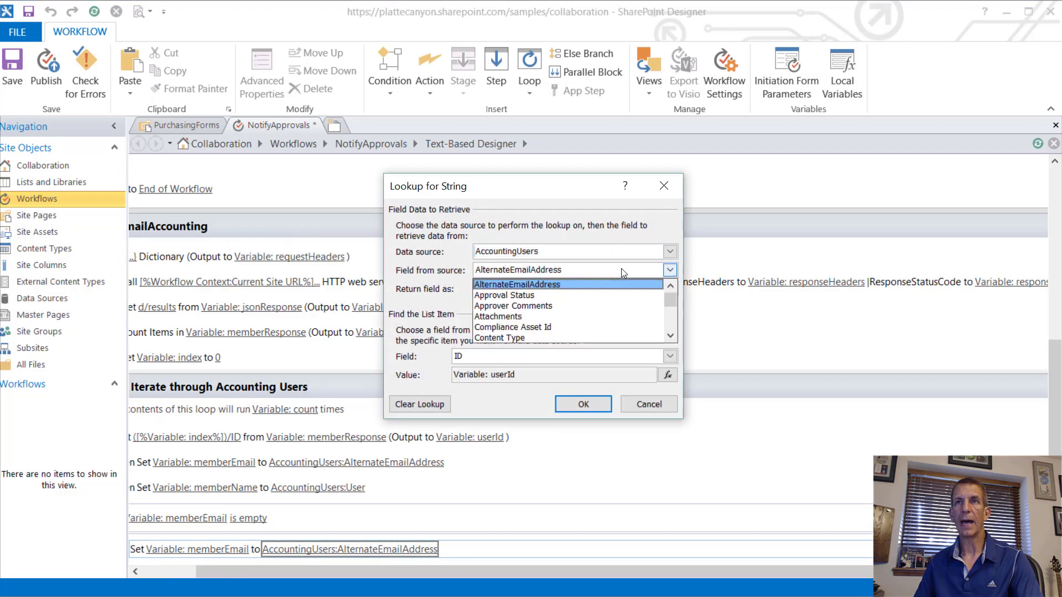
pyautogui.scroll(-10, 619, 310)
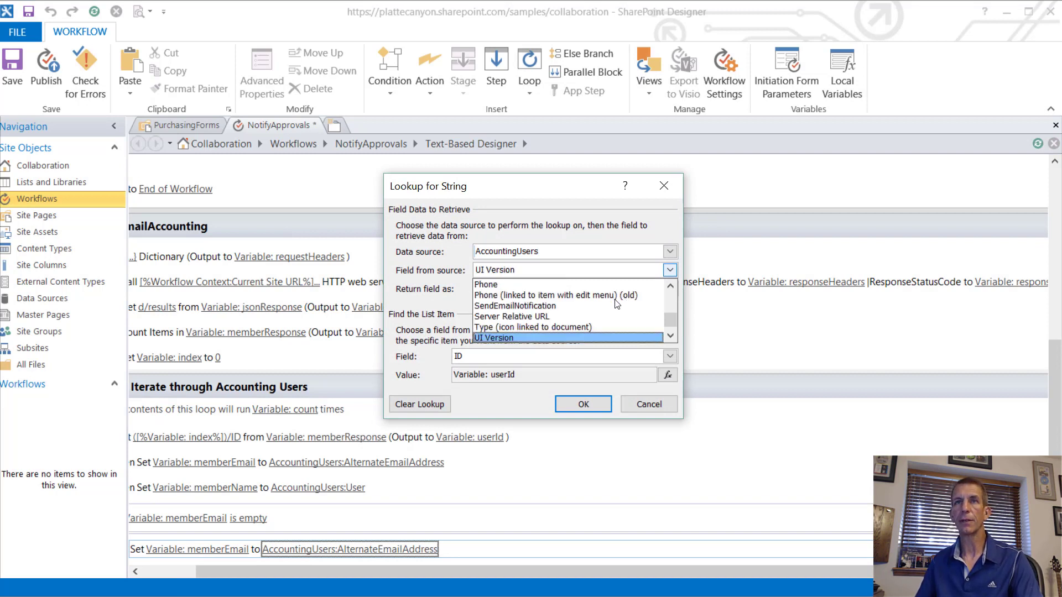
pyautogui.click(543, 311)
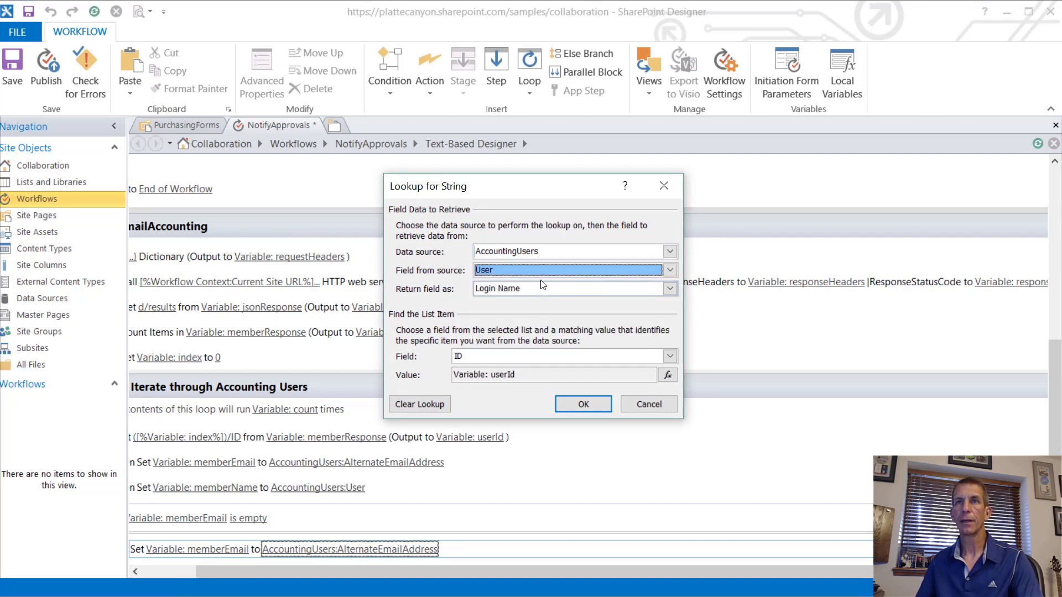
pyautogui.click(540, 288)
pyautogui.click(531, 303)
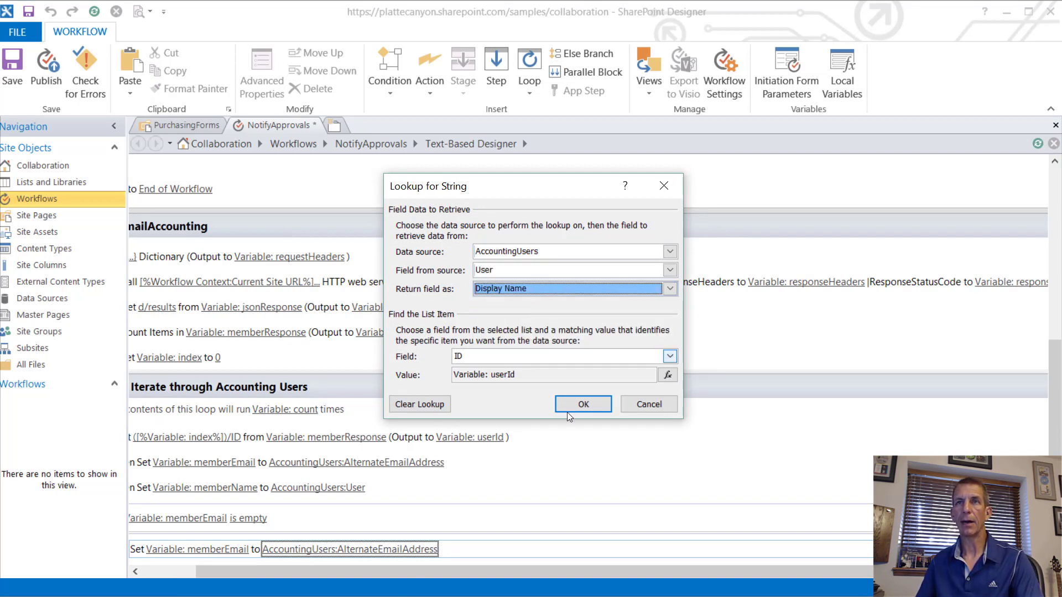
pyautogui.click(530, 289)
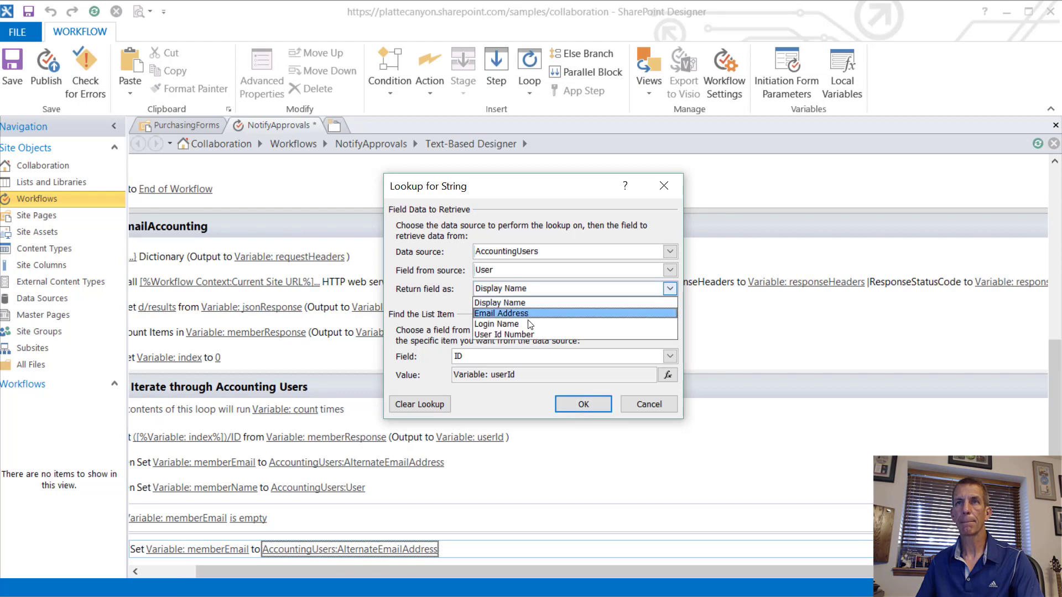
pyautogui.click(545, 313)
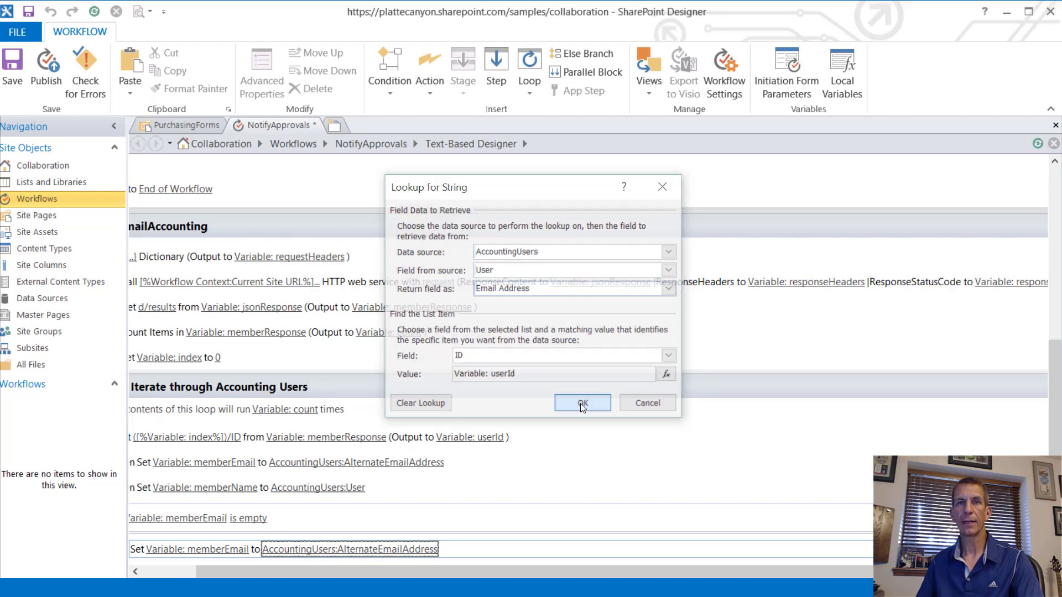
pyautogui.click(584, 404)
pyautogui.scroll(-1, 396, 480)
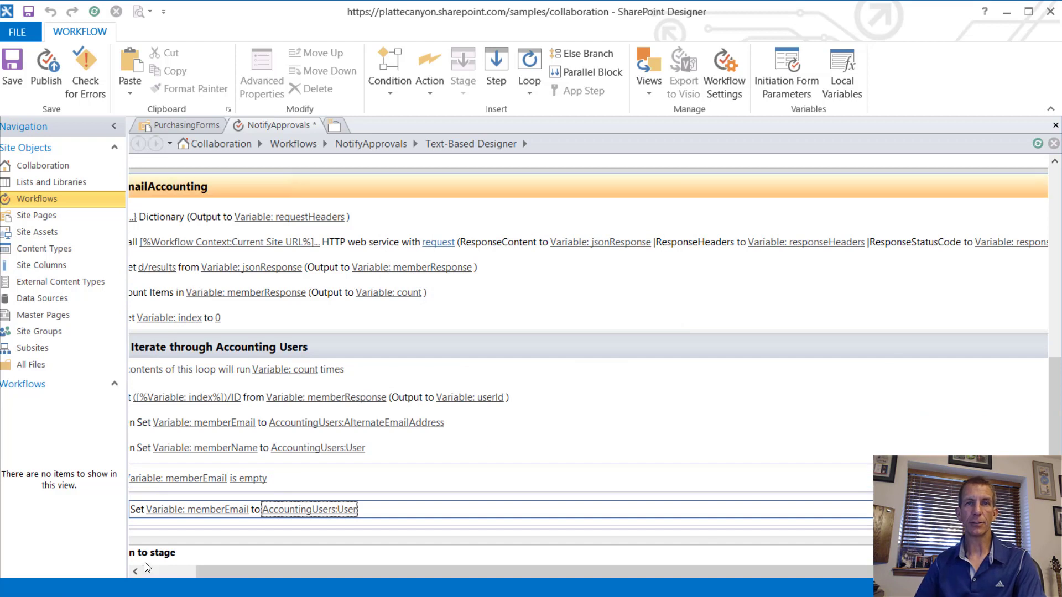
pyautogui.click(161, 570)
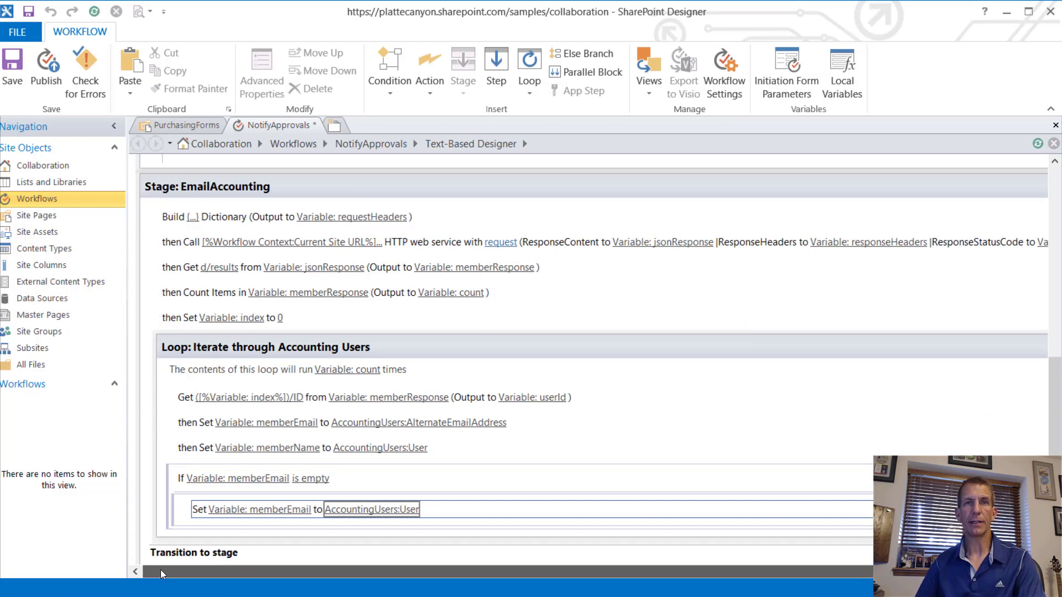
# Step: Add a Send an Email step below the If block and begin defining its message
pyautogui.click(186, 537)
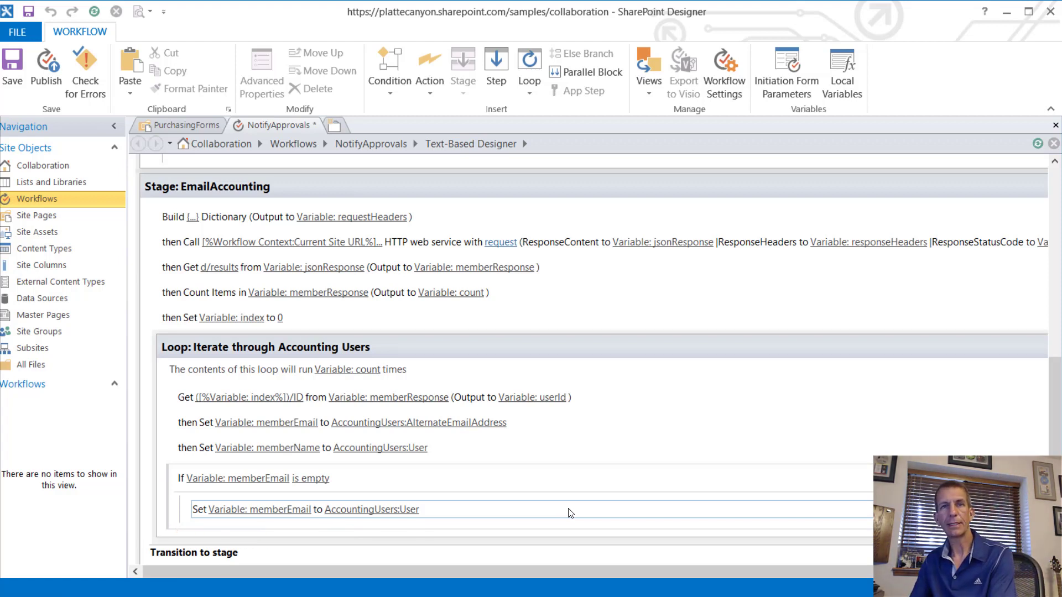
pyautogui.write('Email')
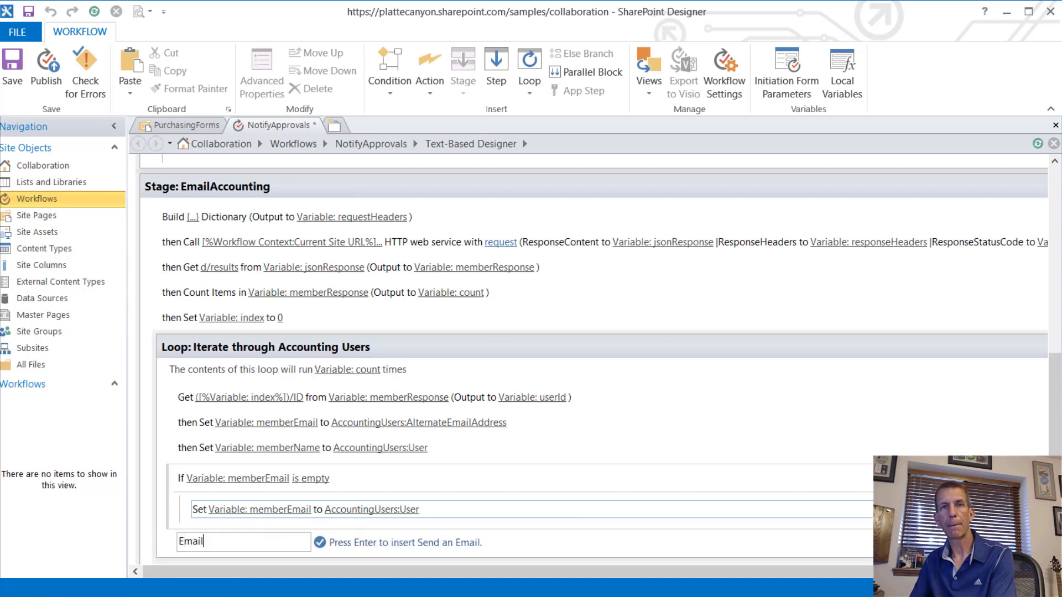
pyautogui.press('Return')
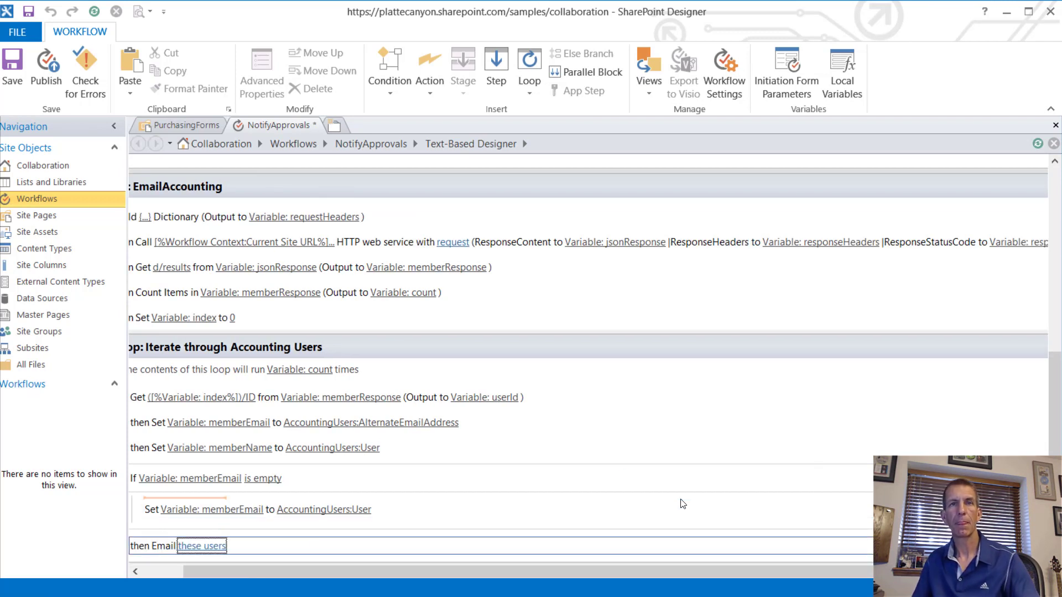
pyautogui.click(208, 551)
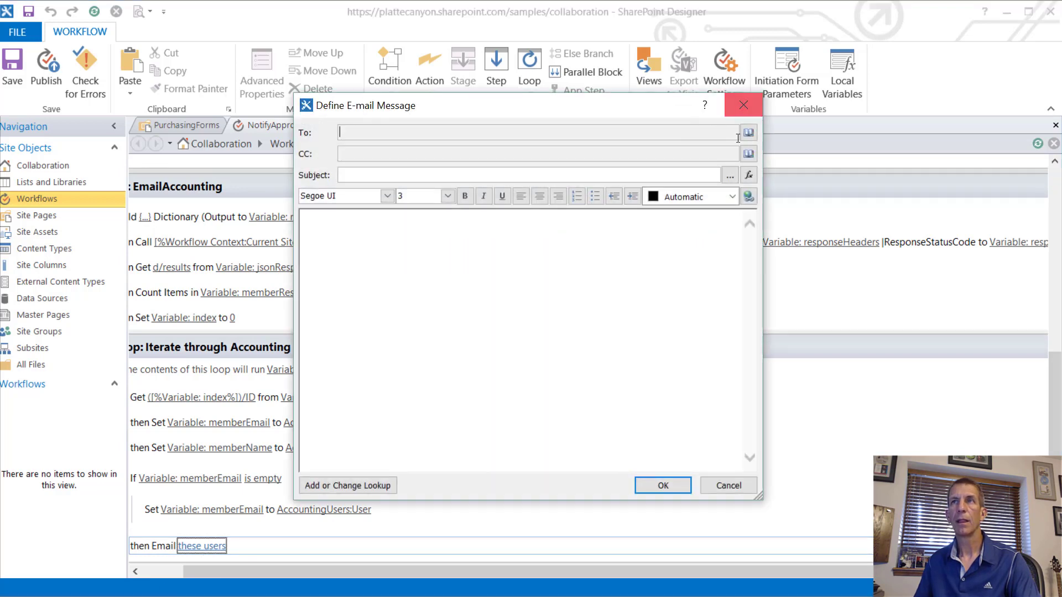
# Step: Choose Workflow Lookup for a User as the email's To recipient
pyautogui.click(747, 133)
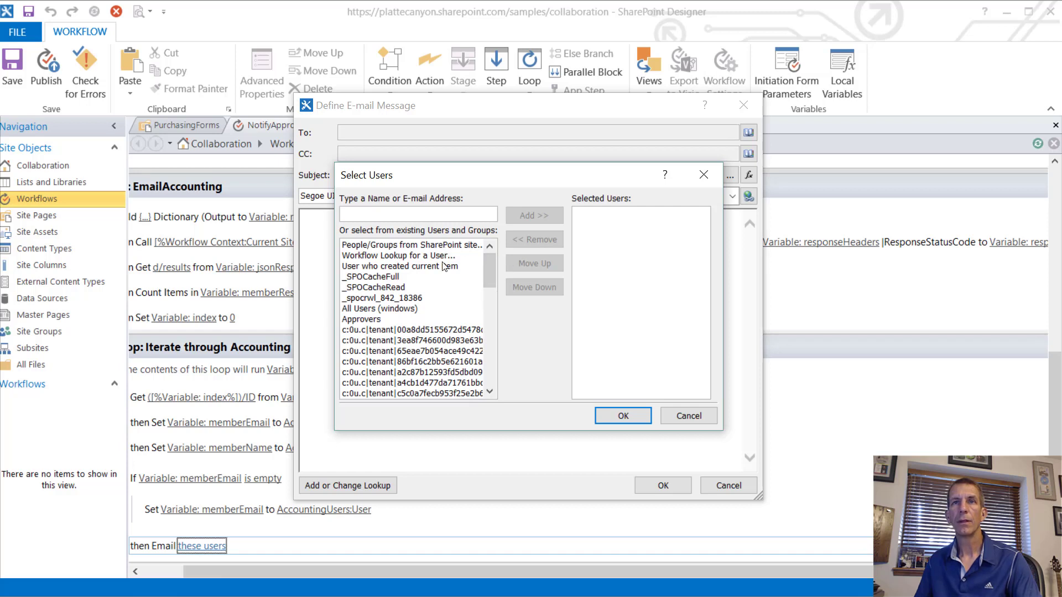
pyautogui.scroll(-1, 446, 267)
pyautogui.scroll(1, 445, 267)
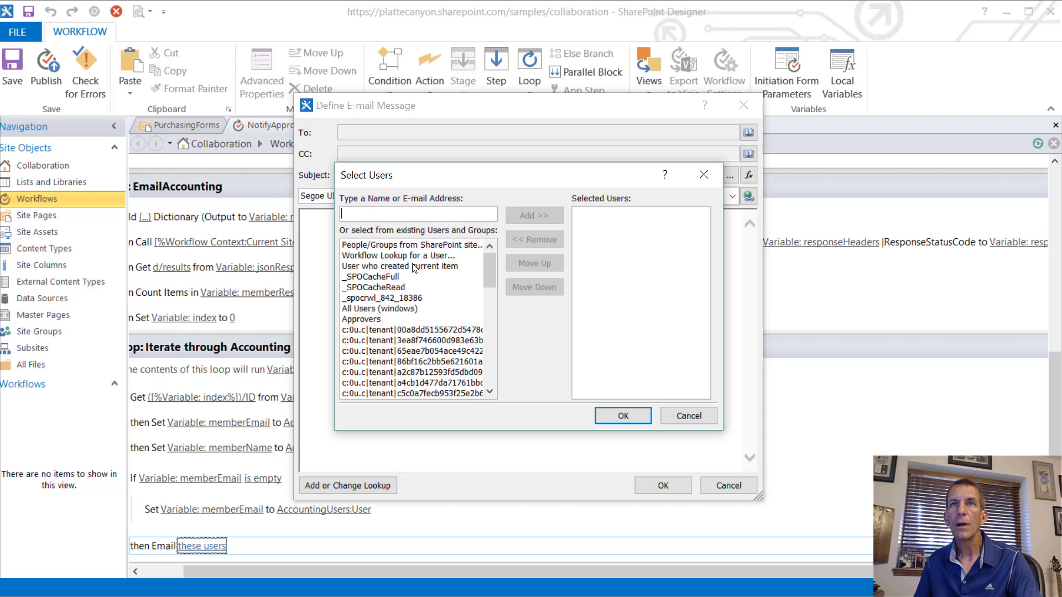
pyautogui.scroll(-7, 414, 268)
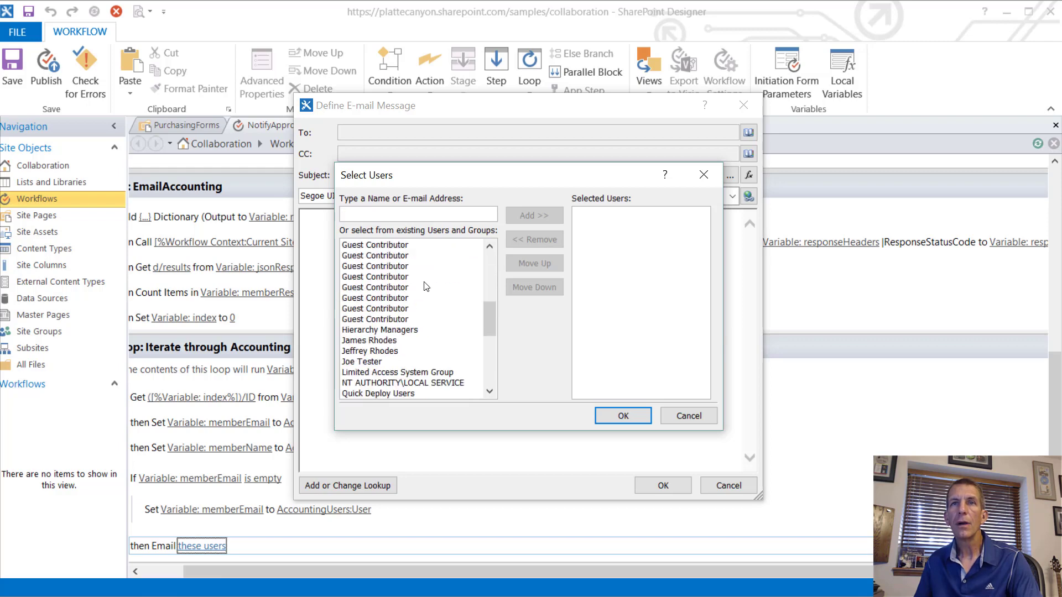
pyautogui.scroll(-3, 425, 286)
pyautogui.scroll(10, 425, 286)
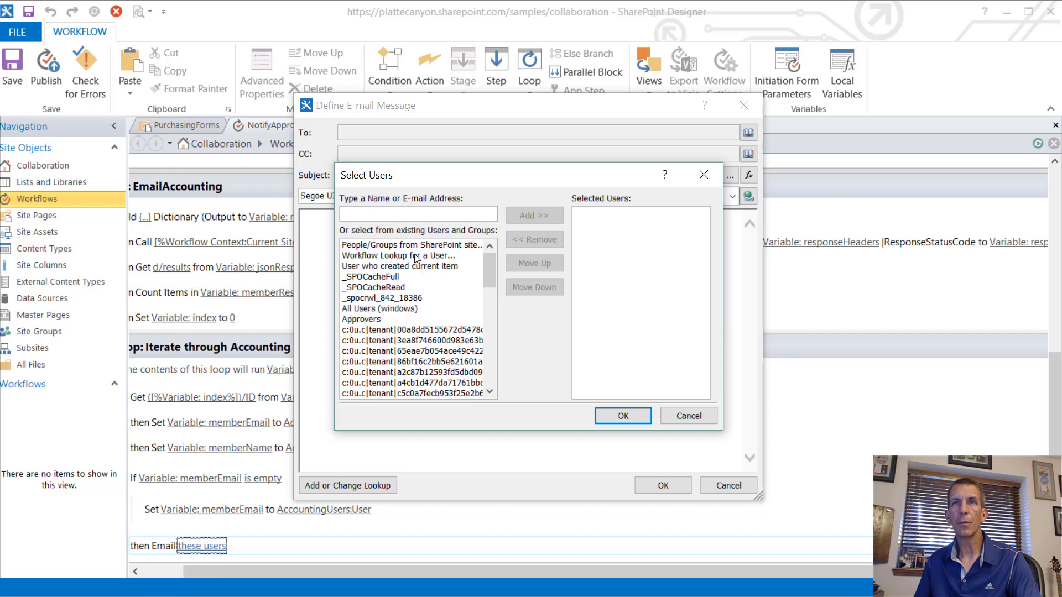
pyautogui.click(416, 257)
pyautogui.doubleClick(416, 258)
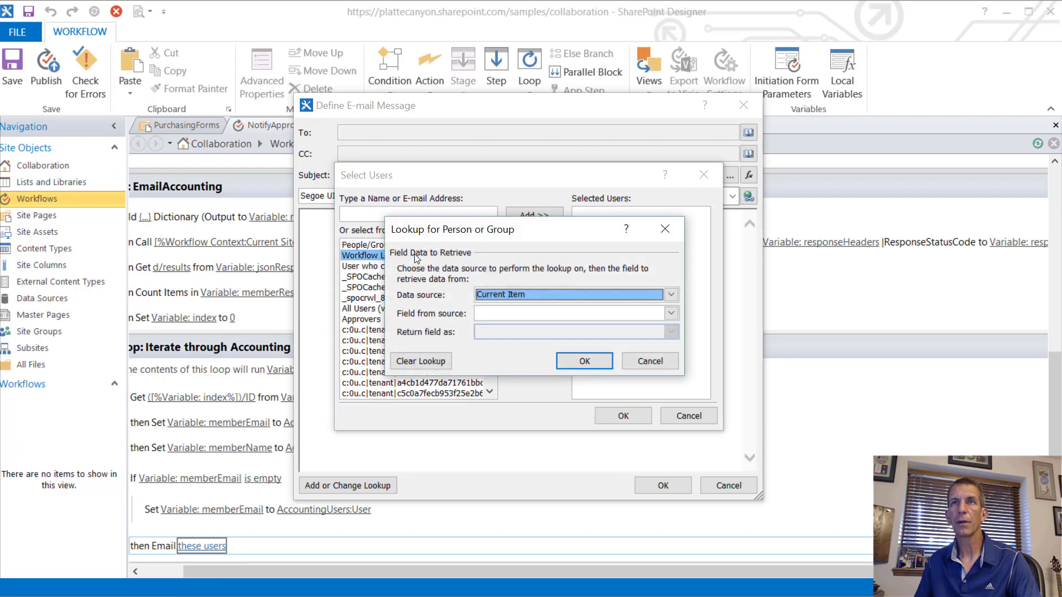
# Step: Point the recipient lookup at Workflow Variables and Parameters, Variable: memberEmail
pyautogui.click(540, 292)
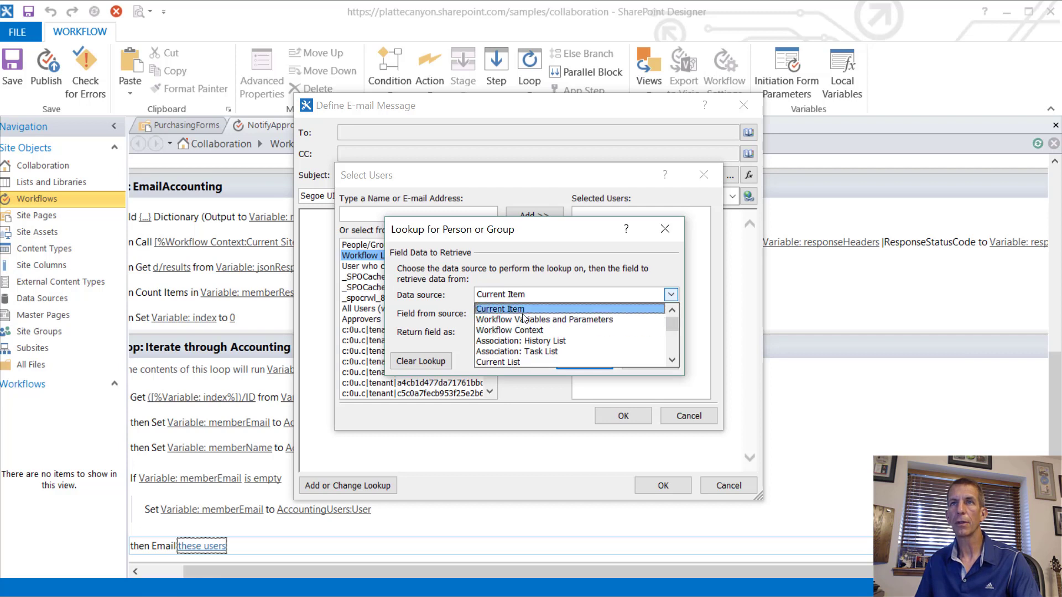
pyautogui.click(523, 319)
pyautogui.click(526, 296)
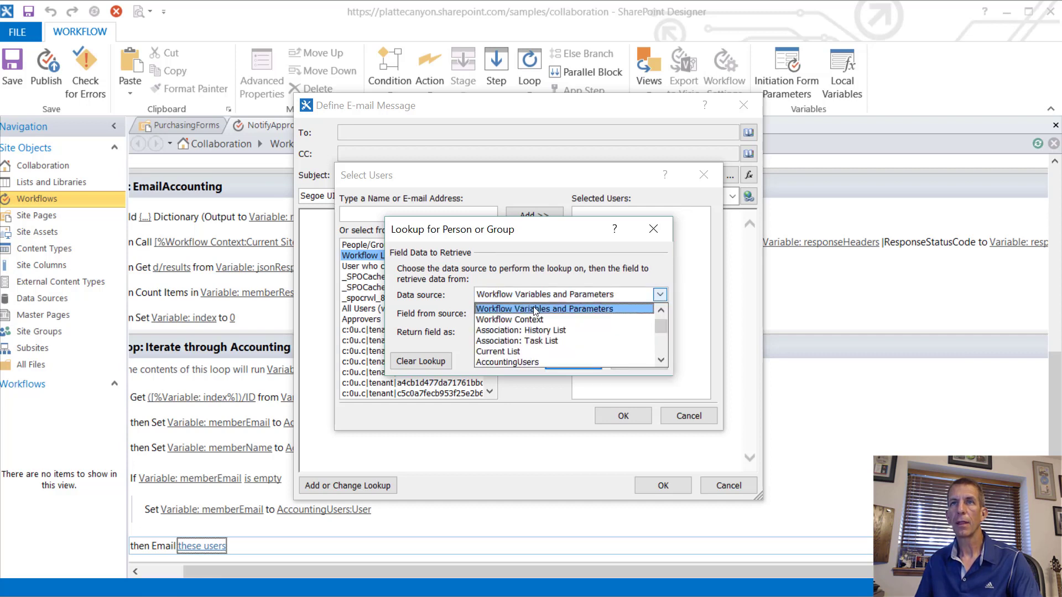
pyautogui.click(535, 310)
pyautogui.click(536, 314)
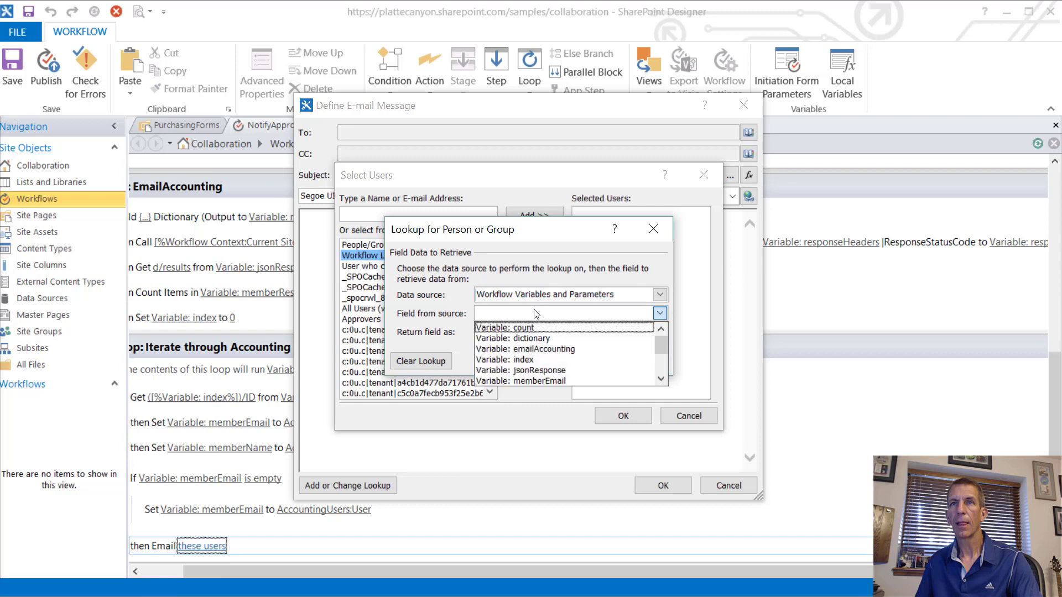
pyautogui.scroll(-1, 539, 354)
pyautogui.click(543, 340)
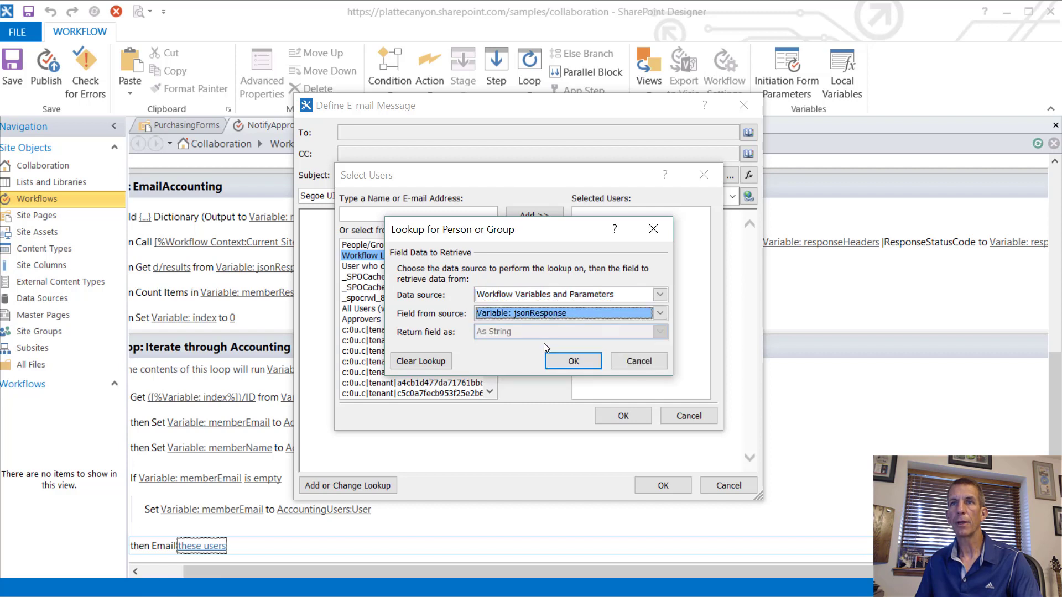
pyautogui.click(537, 316)
pyautogui.click(543, 338)
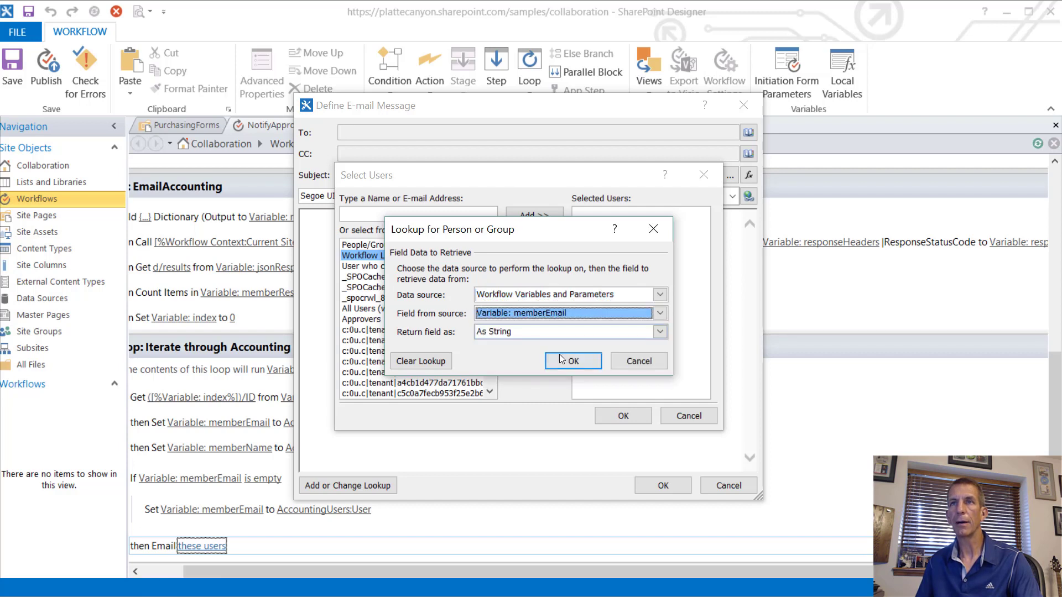
pyautogui.click(561, 359)
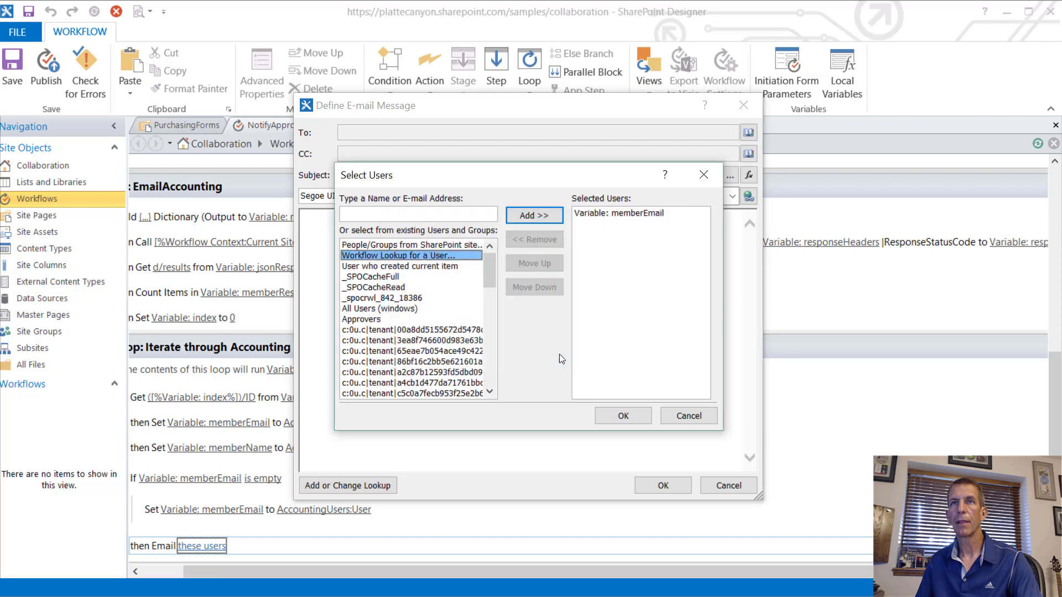
pyautogui.click(625, 416)
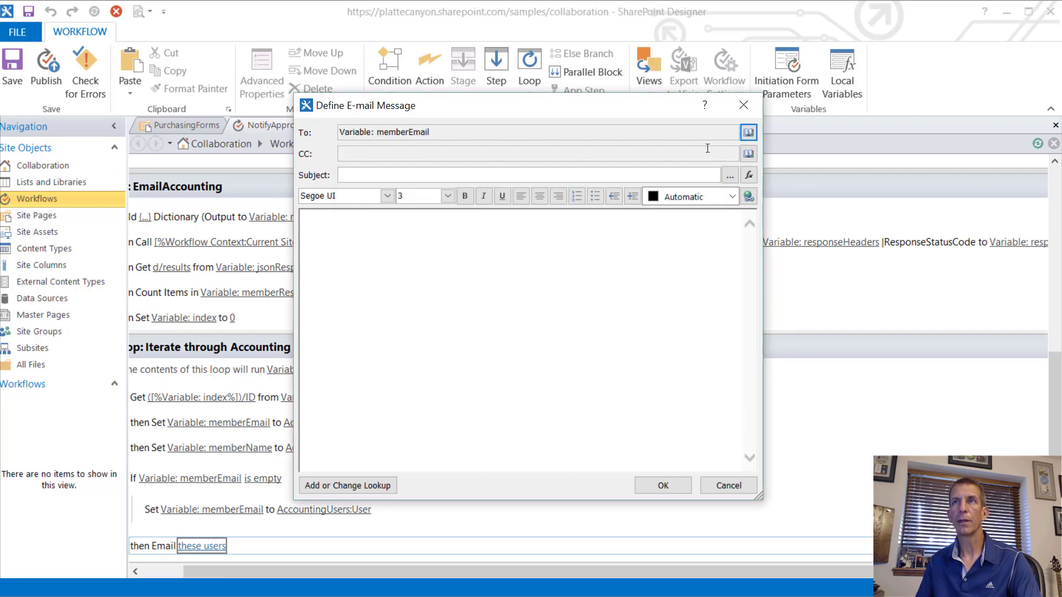
# Step: Build the subject 'Purchase Requested: ' followed by the Current Item:Item Name lookup
pyautogui.click(729, 176)
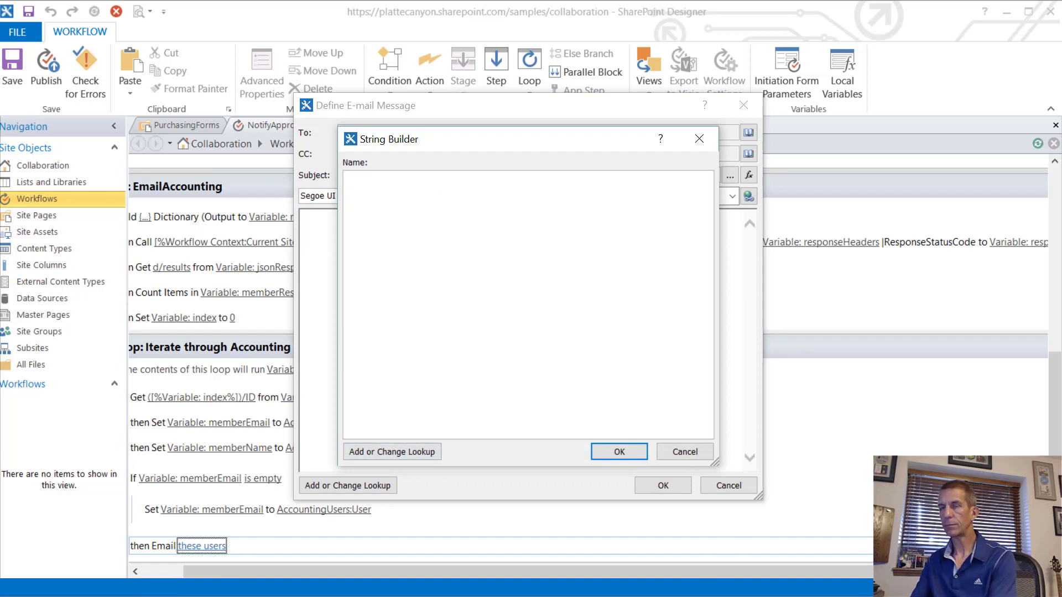
pyautogui.write('zp')
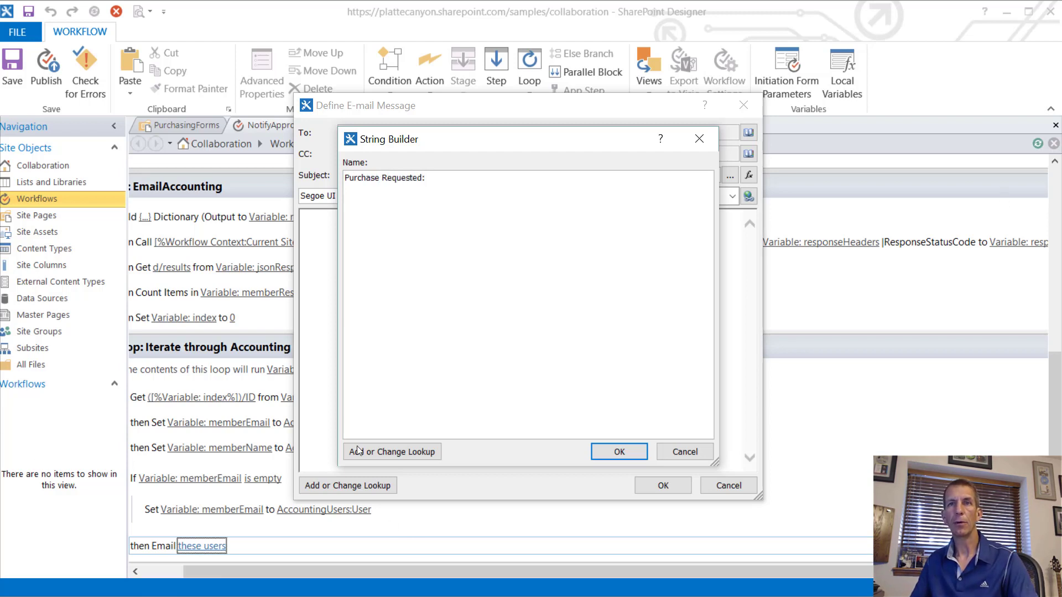
pyautogui.click(389, 452)
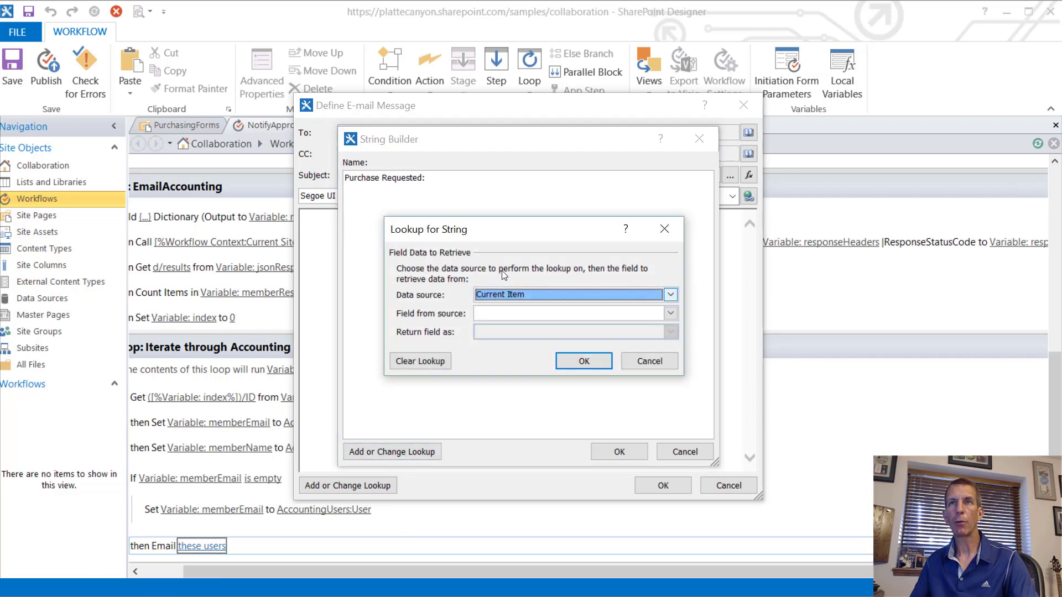
pyautogui.click(503, 298)
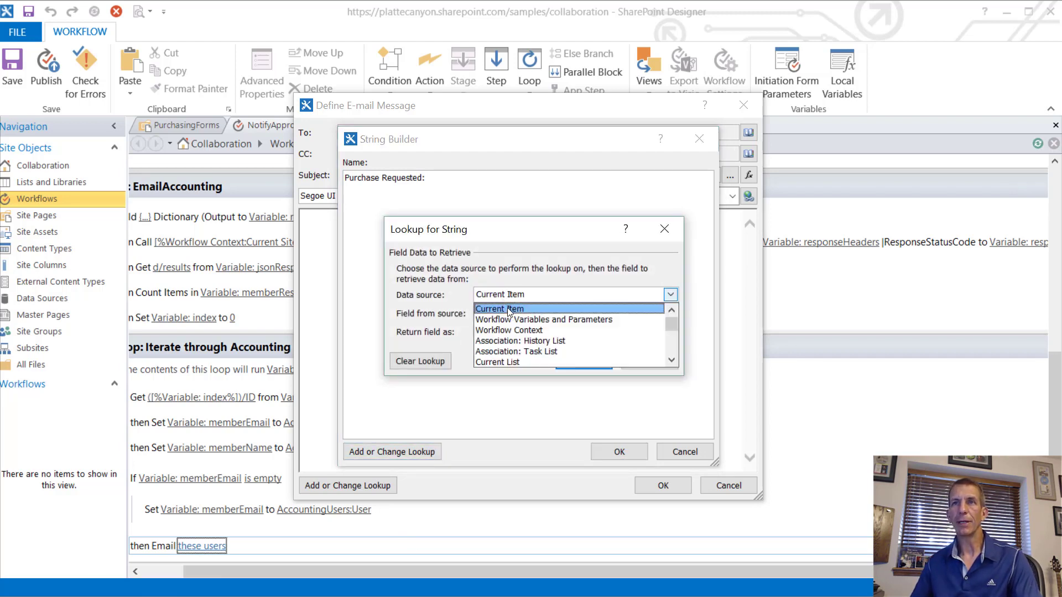
pyautogui.click(507, 309)
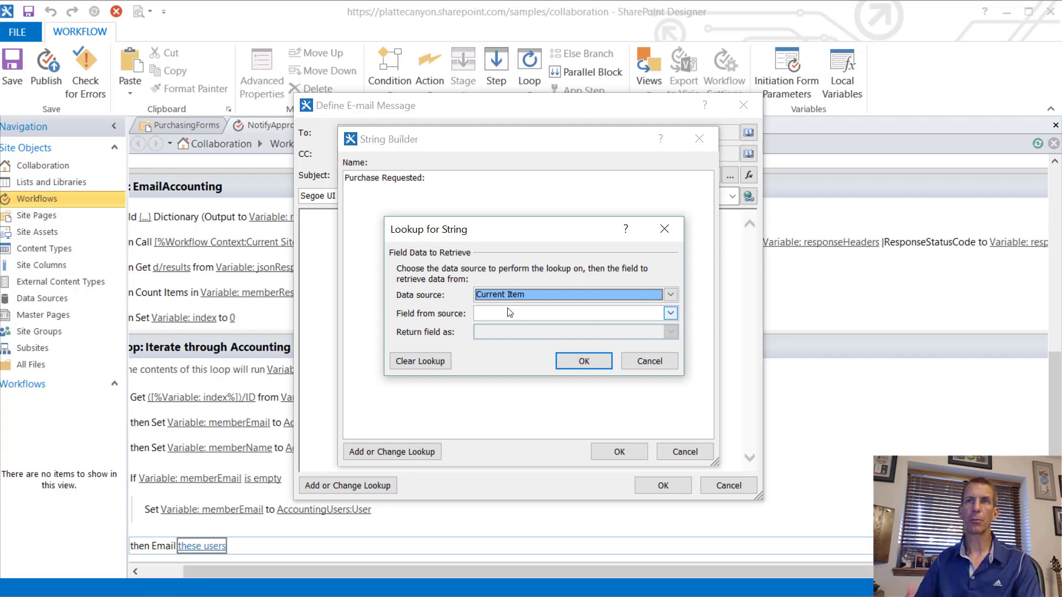
pyautogui.click(509, 314)
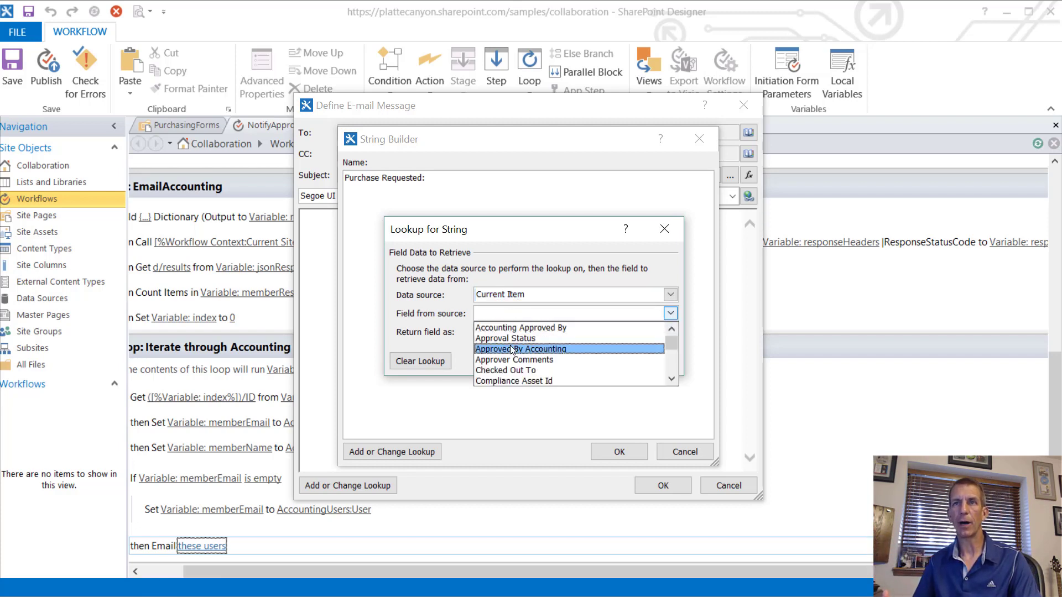
pyautogui.scroll(-6, 513, 355)
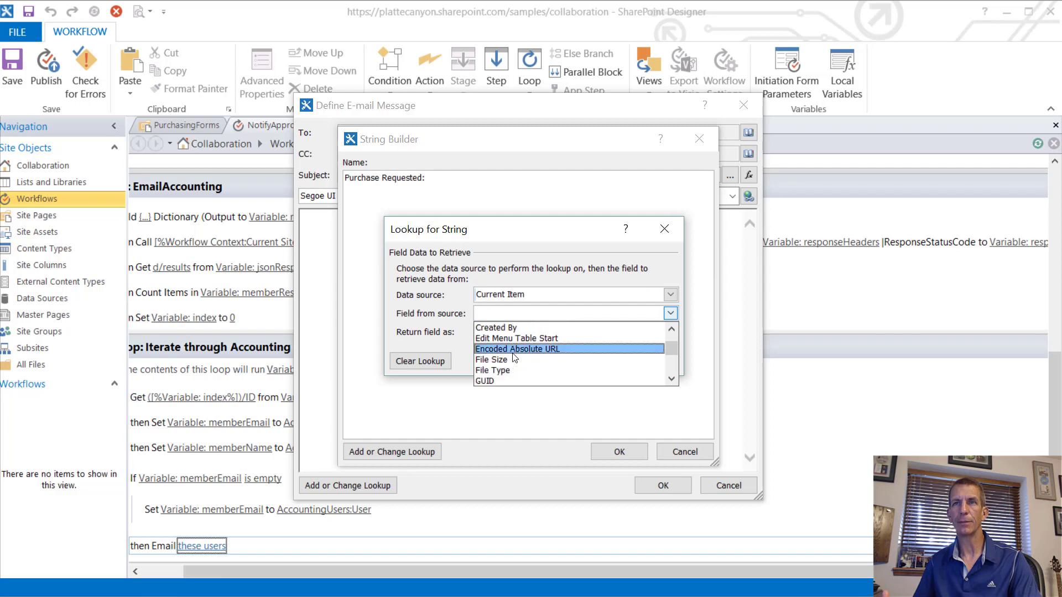
pyautogui.scroll(-1, 514, 357)
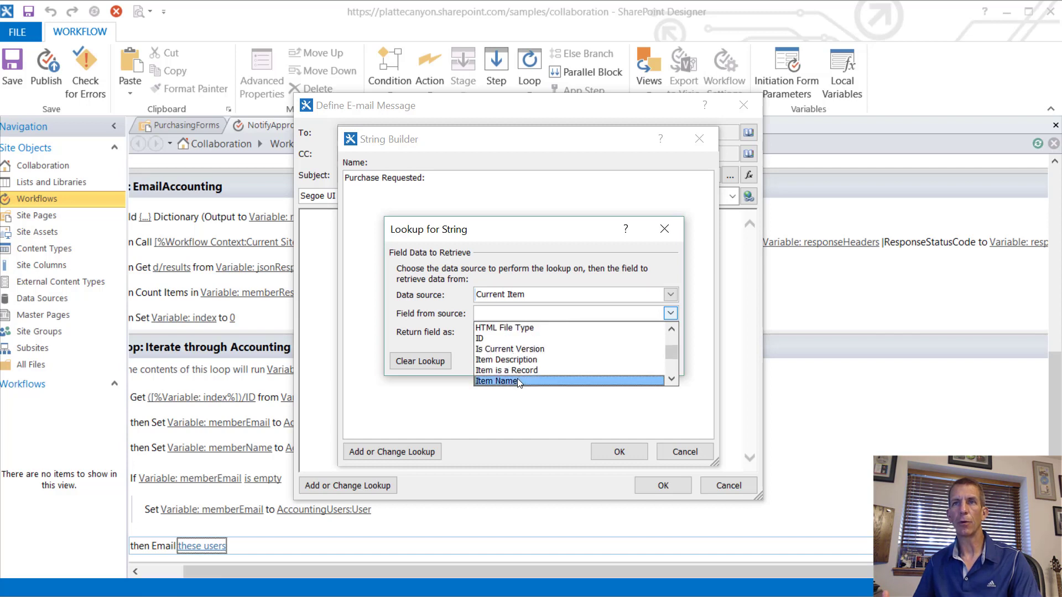
pyautogui.click(517, 381)
pyautogui.click(589, 353)
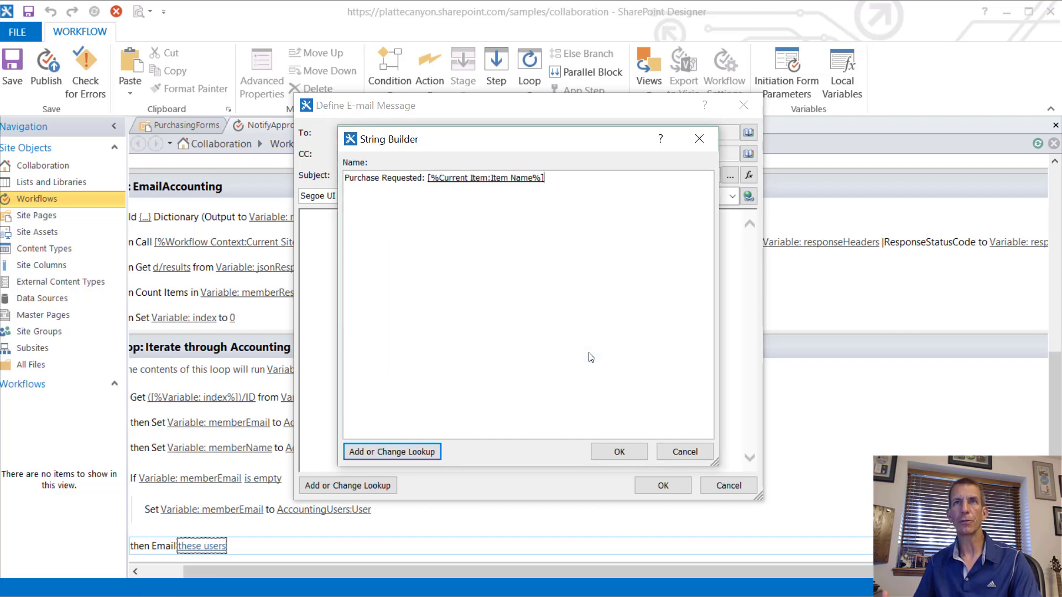
pyautogui.click(620, 452)
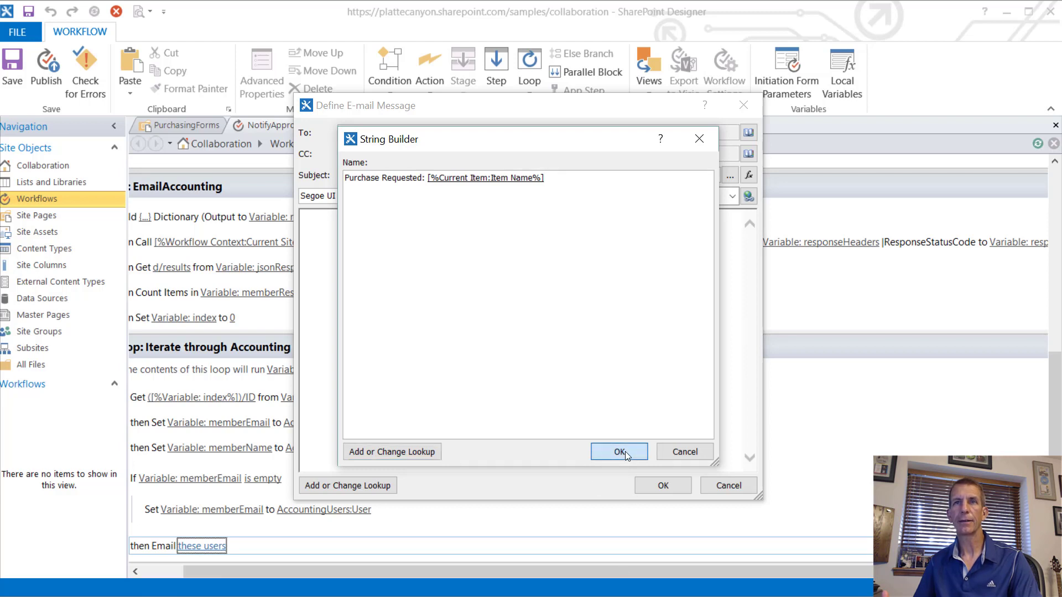
# Step: Start the e-mail body with 'Dear ' followed by the memberName workflow variable lookup
pyautogui.click(532, 316)
pyautogui.write('Dear')
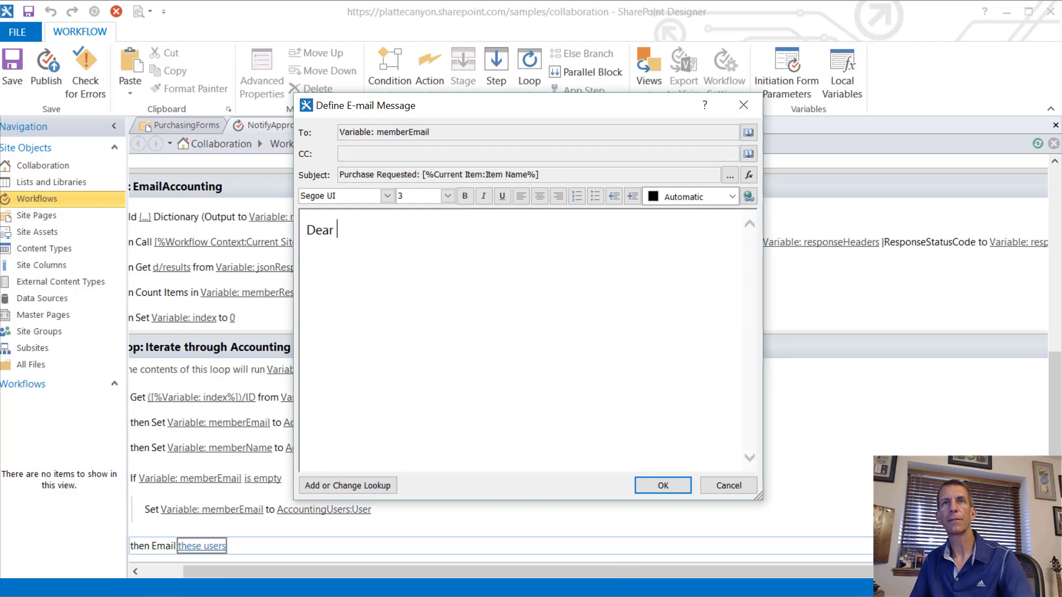
pyautogui.click(330, 490)
pyautogui.click(671, 294)
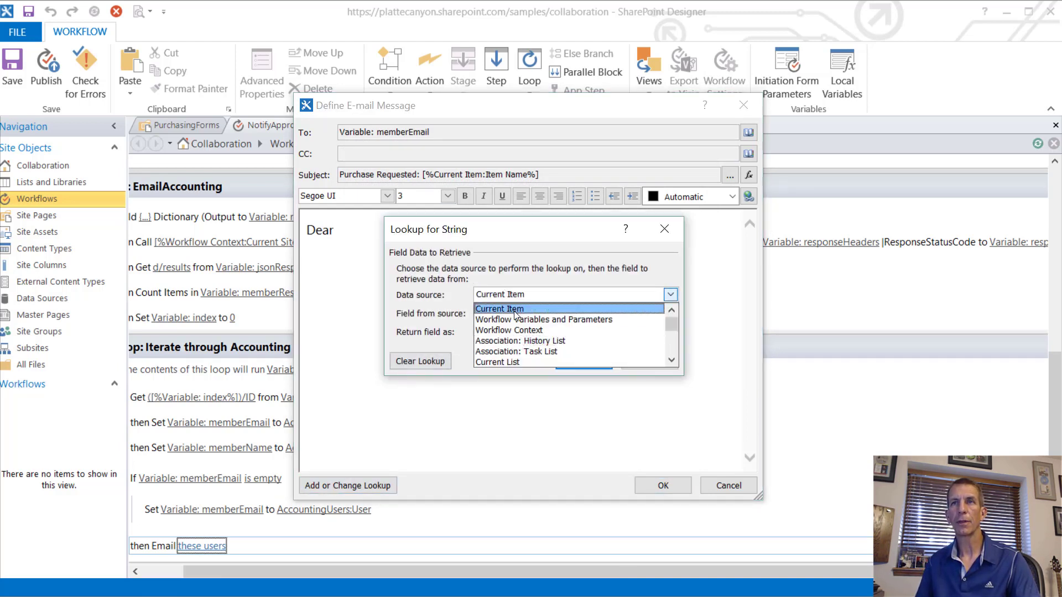
pyautogui.click(531, 319)
pyautogui.click(517, 314)
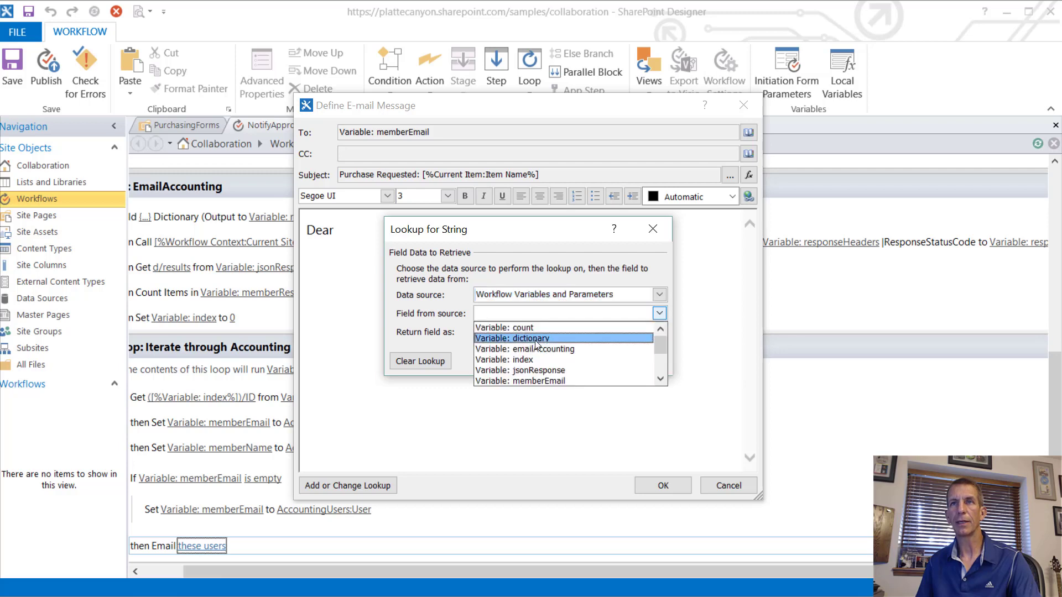
pyautogui.scroll(-1, 548, 365)
pyautogui.click(550, 361)
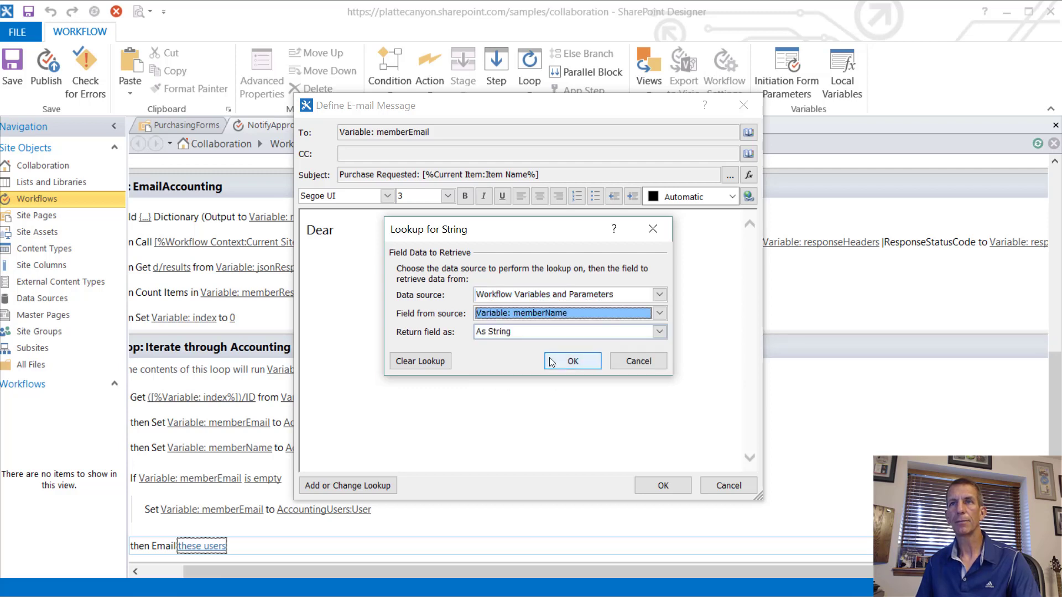
pyautogui.click(572, 362)
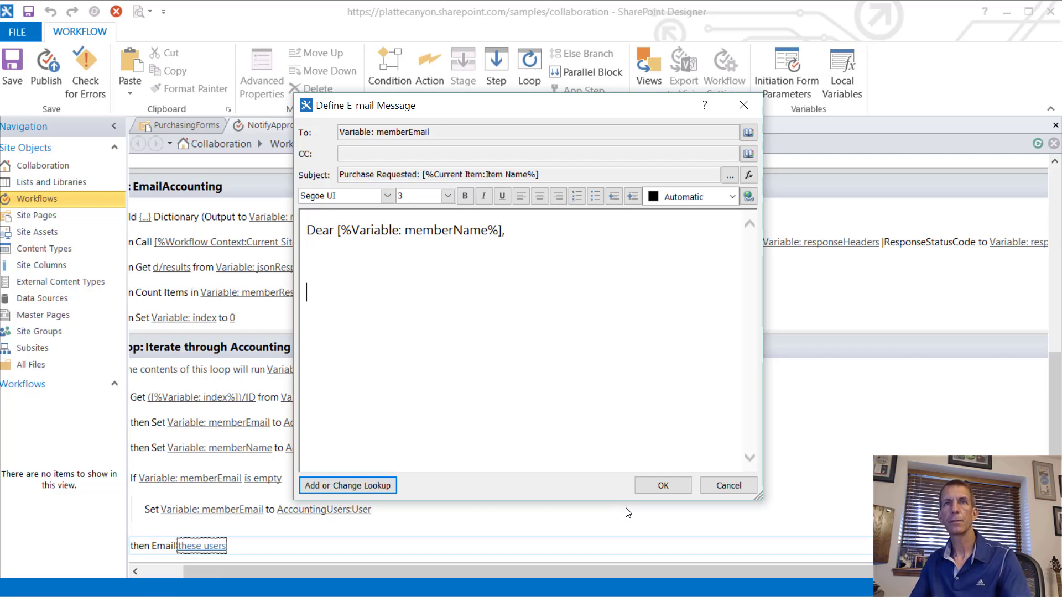
# Step: On the next line, add a Current Item:Purchaser lookup followed by 'wants to make a purchase.'
pyautogui.press('BackSpace')
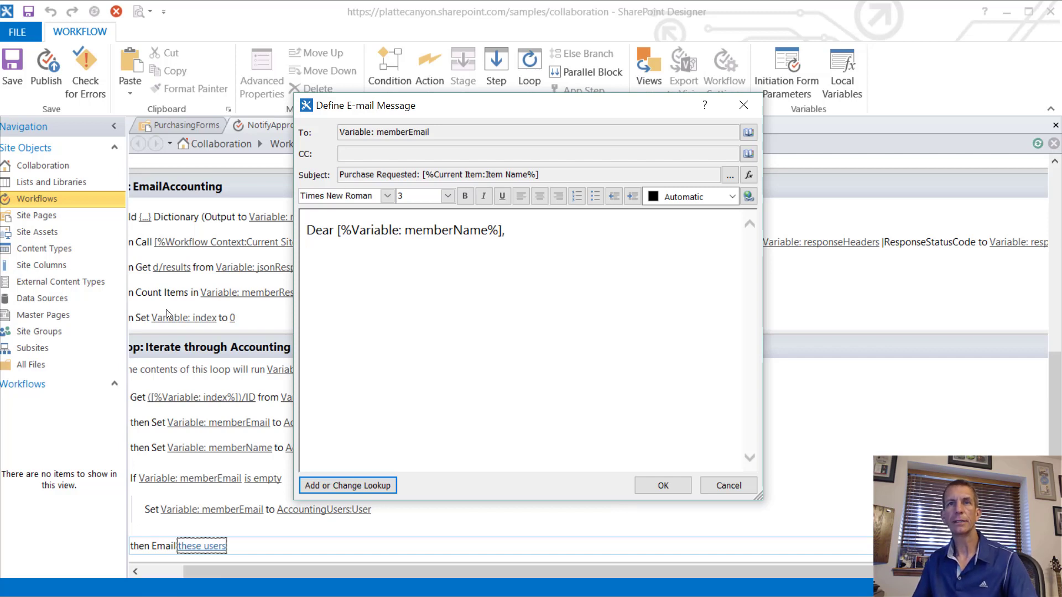
pyautogui.click(356, 486)
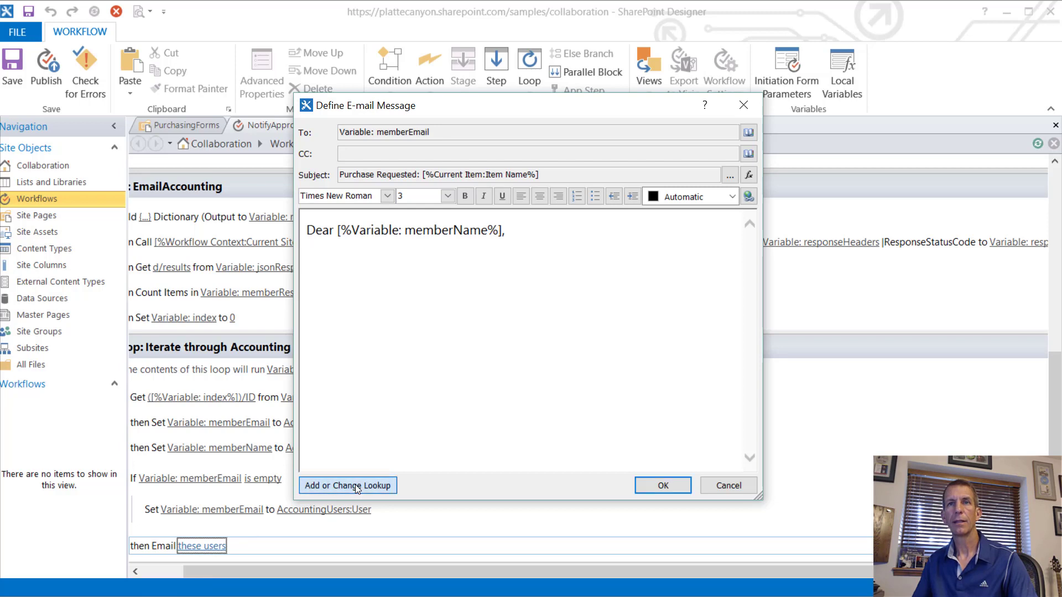
pyautogui.click(512, 313)
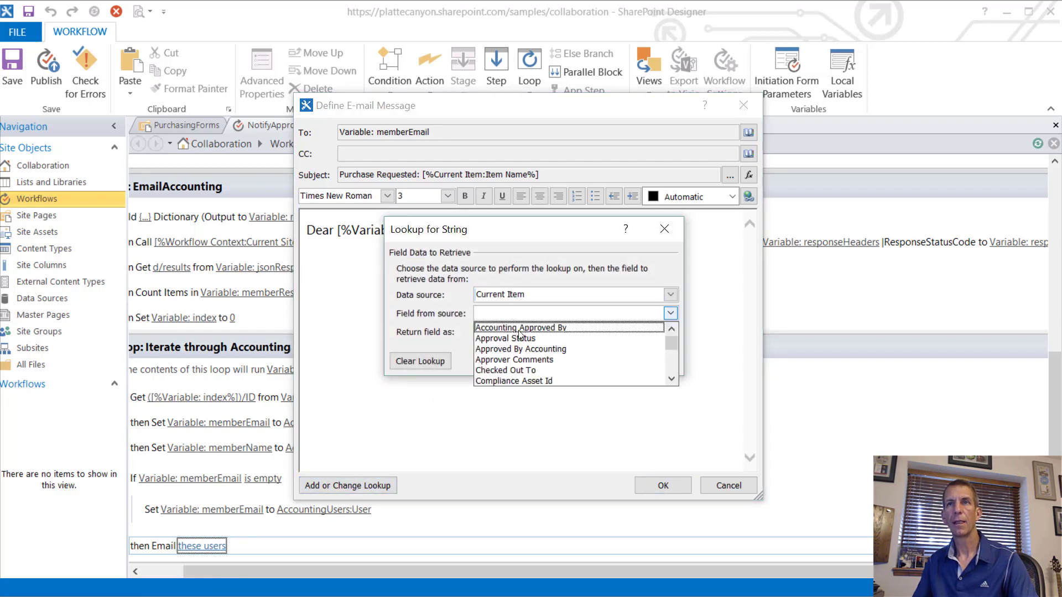
pyautogui.scroll(-3, 528, 365)
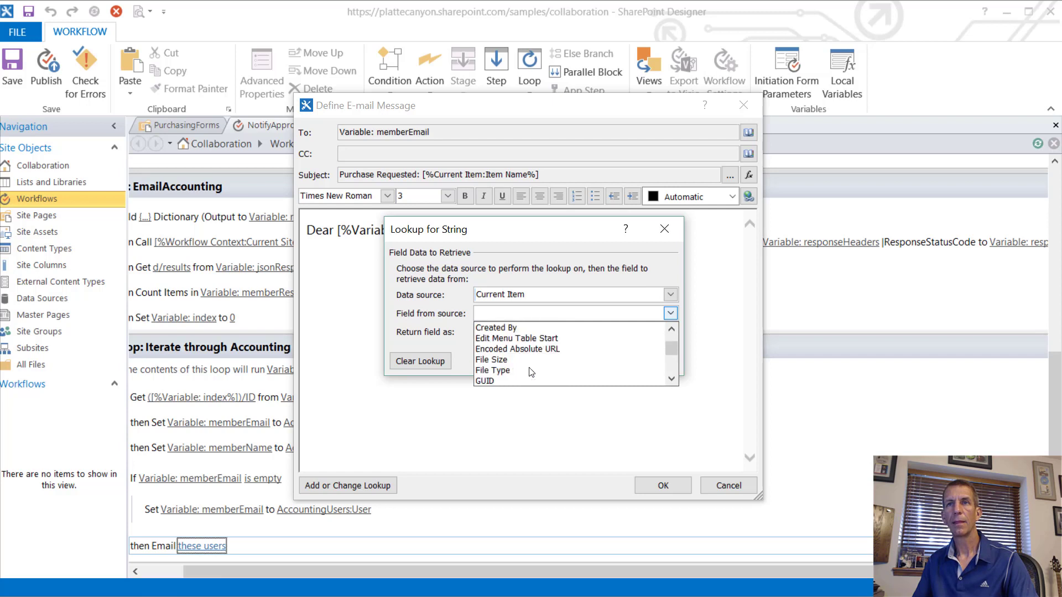
pyautogui.scroll(-5, 531, 372)
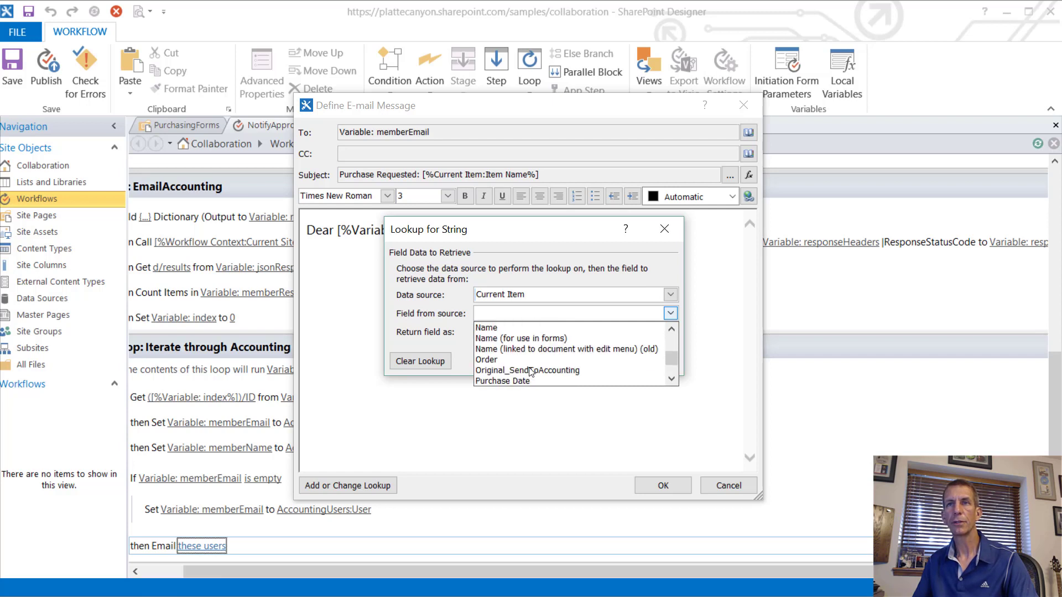
pyautogui.scroll(-1, 530, 372)
pyautogui.click(508, 360)
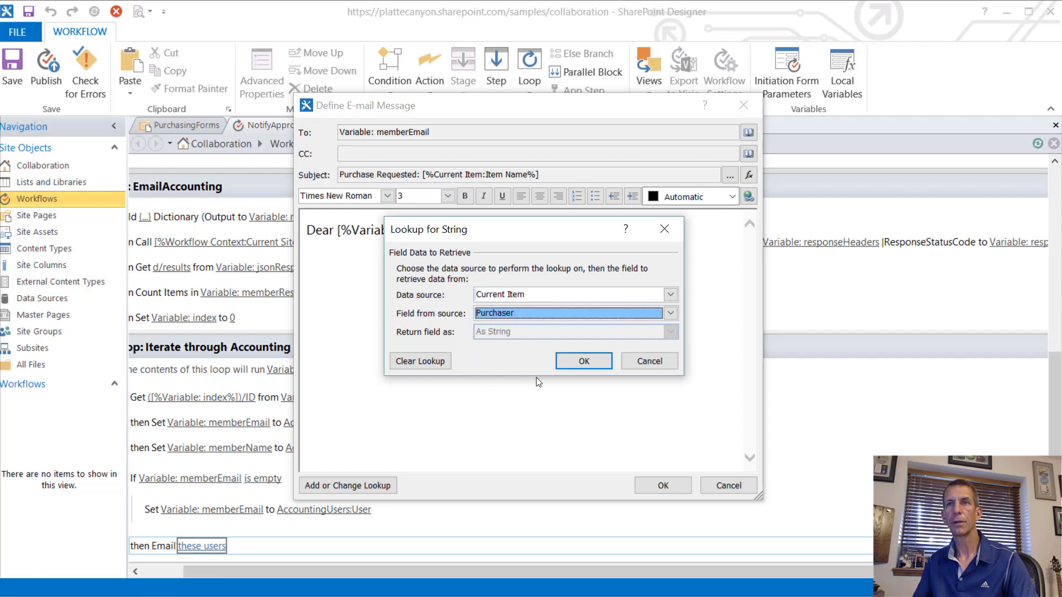
pyautogui.click(577, 361)
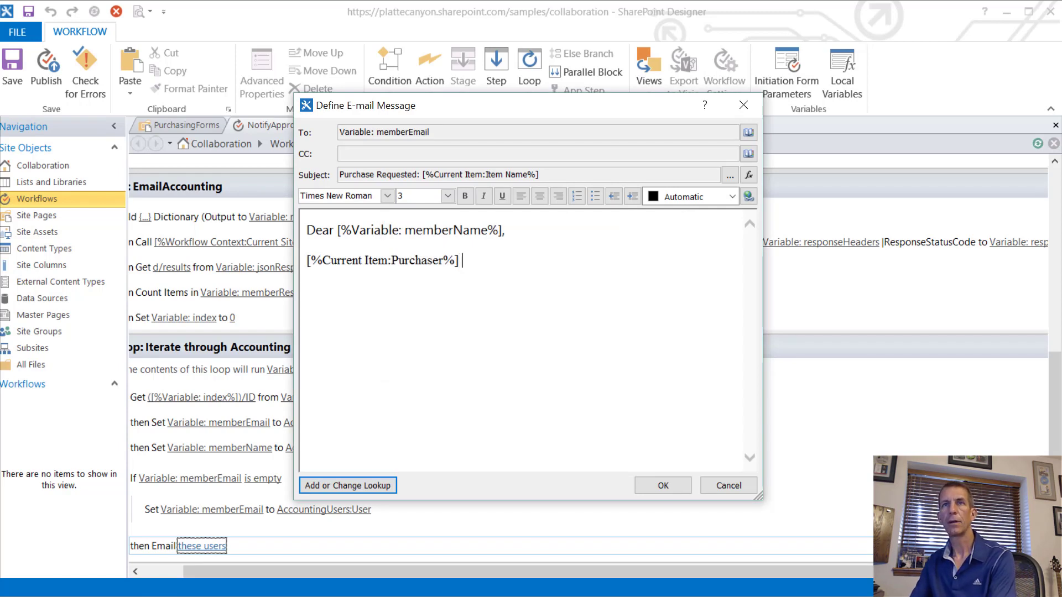
pyautogui.write('want')
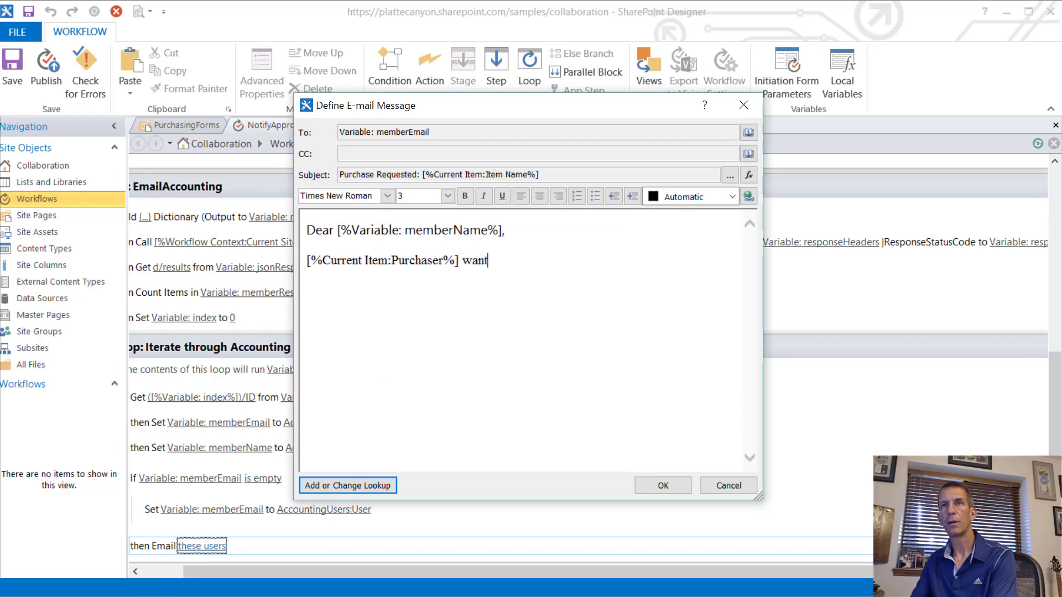
pyautogui.write('s to make ')
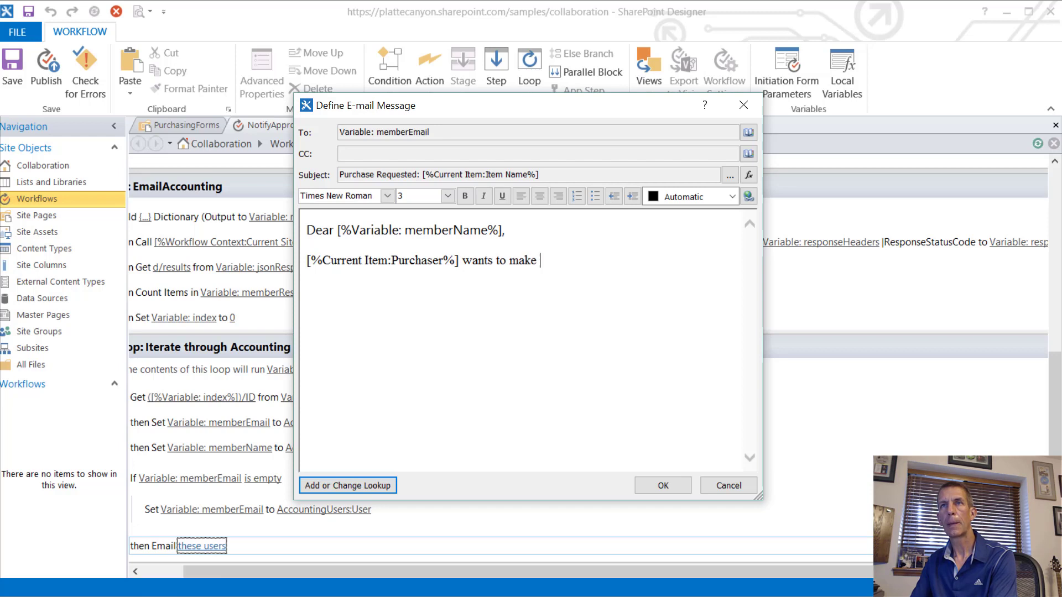
pyautogui.write('a purchase.')
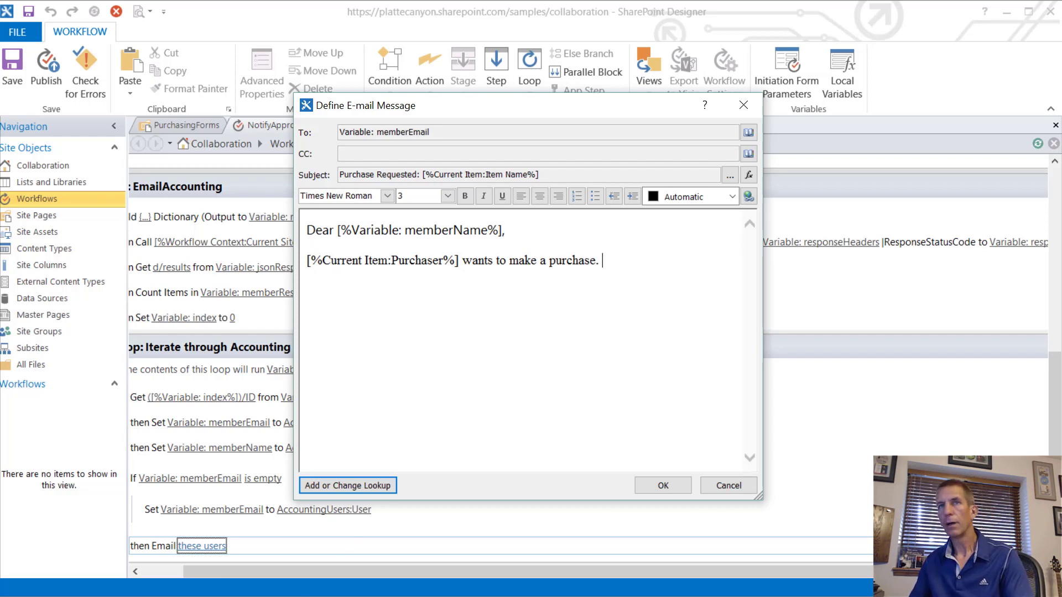
# Step: End the body with the line 'Click here to review.'
pyautogui.write('Click he')
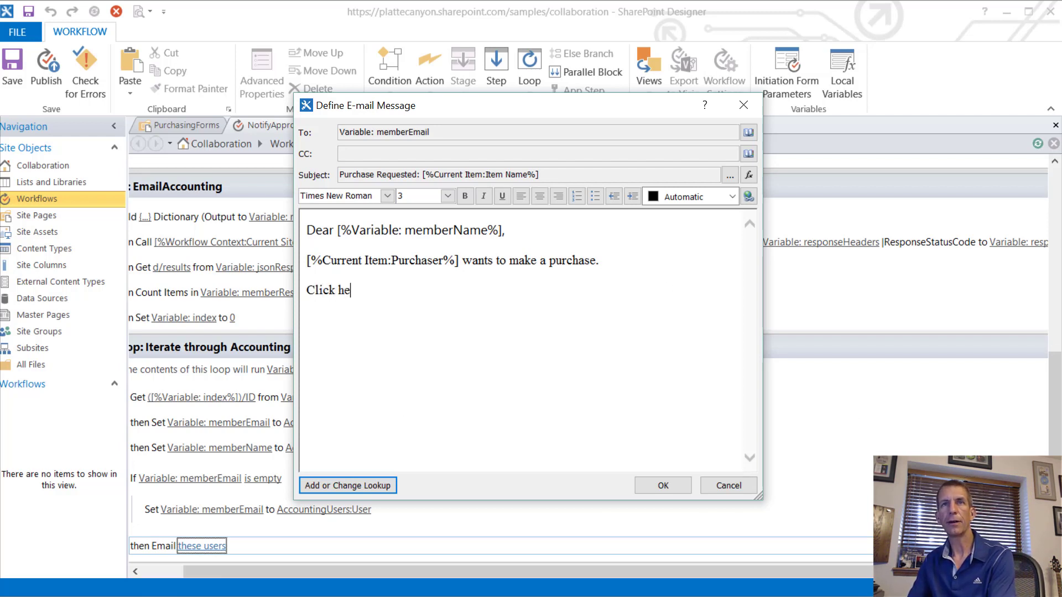
pyautogui.write('re to review.')
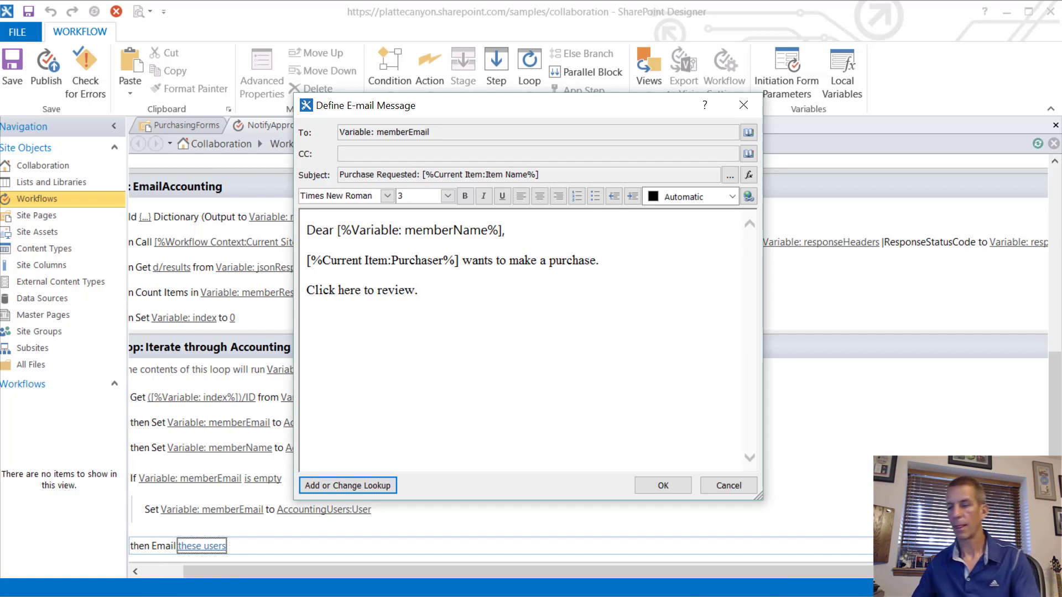
pyautogui.hotkey('alt', 'Tab')
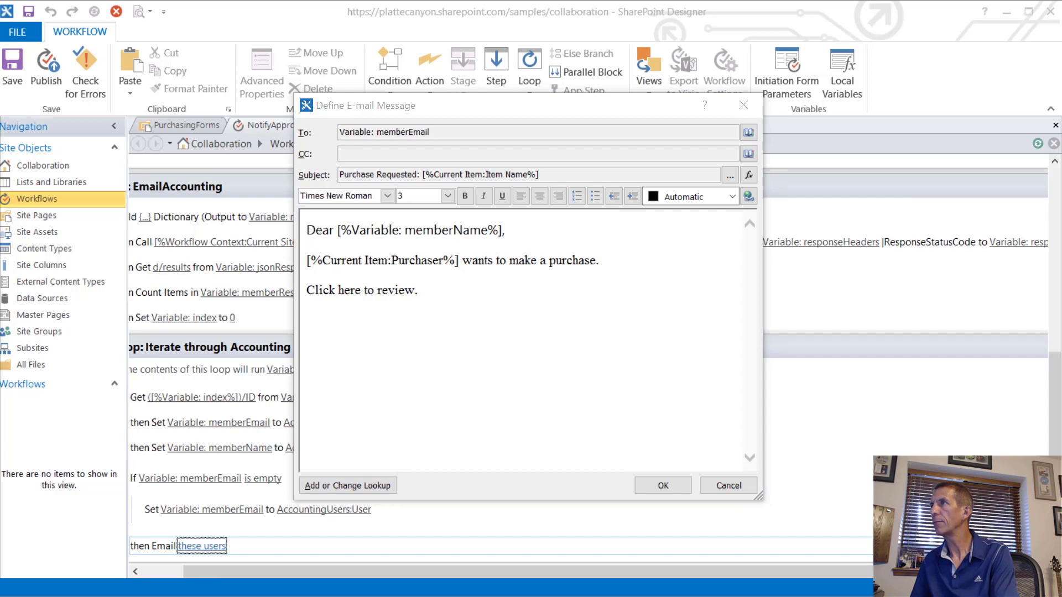
pyautogui.hotkey('alt', 'Tab')
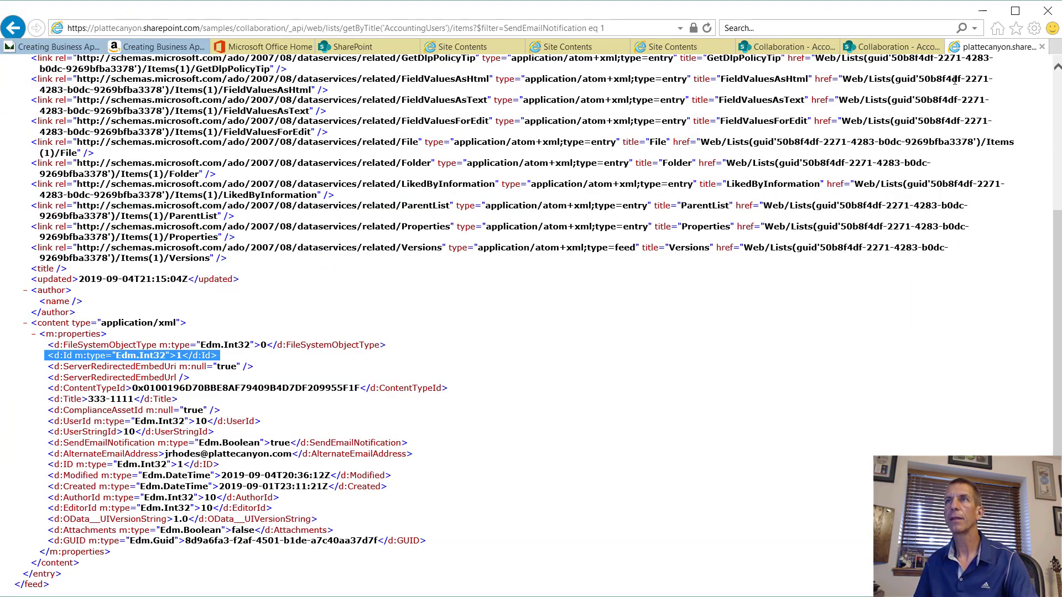
# Step: Navigate through the site settings to Site contents and open the PurchasingForms library
pyautogui.click(903, 47)
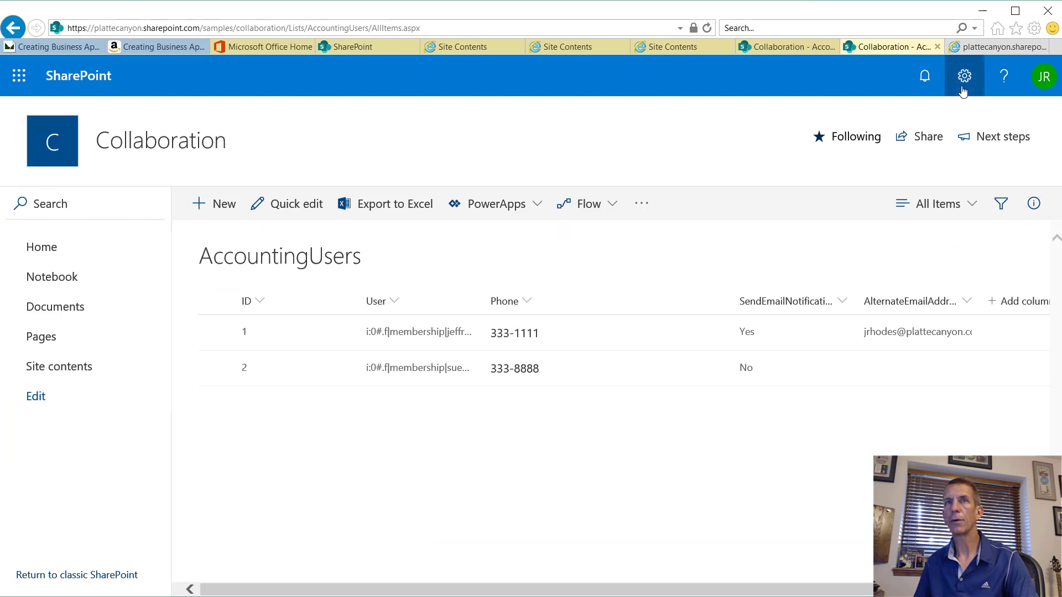
pyautogui.click(963, 89)
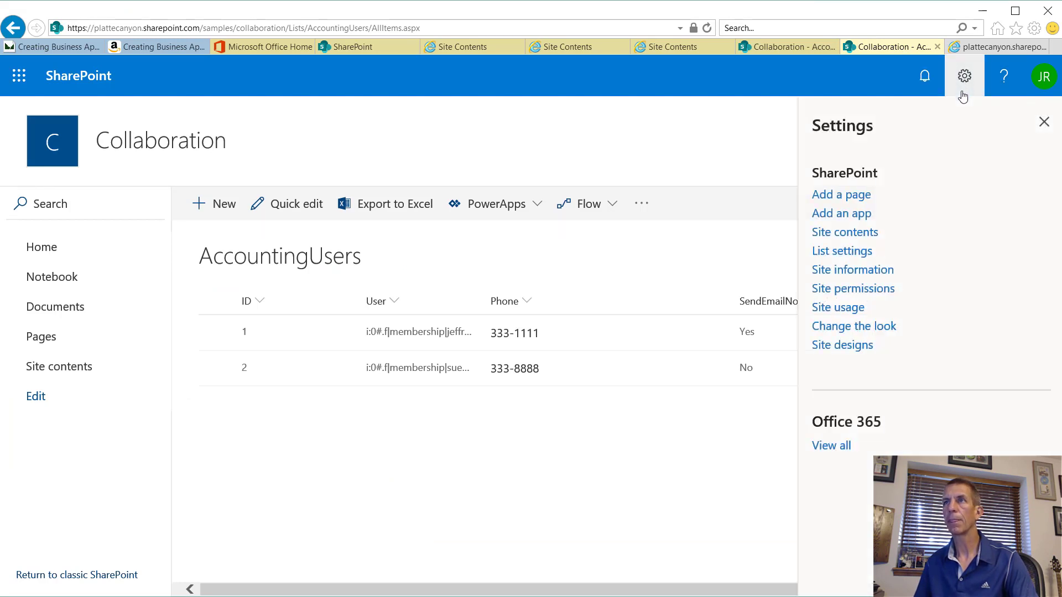
pyautogui.click(852, 255)
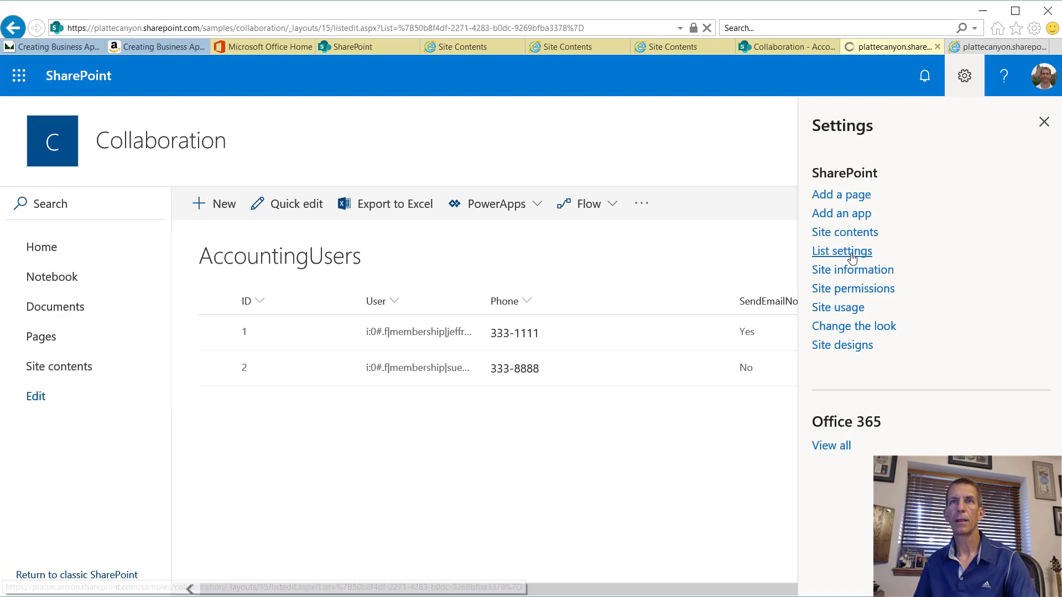
pyautogui.scroll(-4, 429, 397)
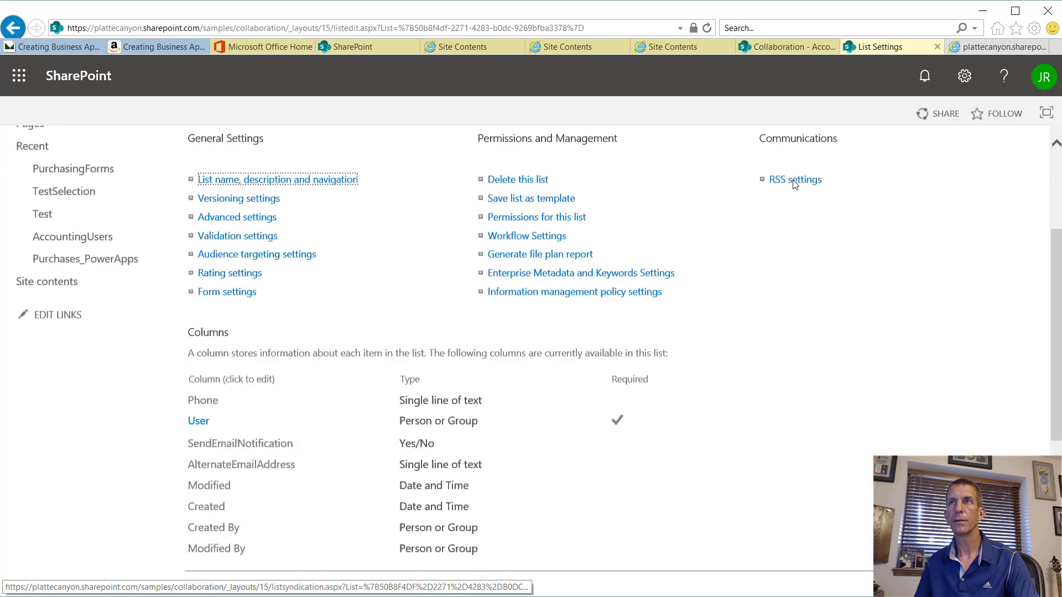
pyautogui.click(965, 81)
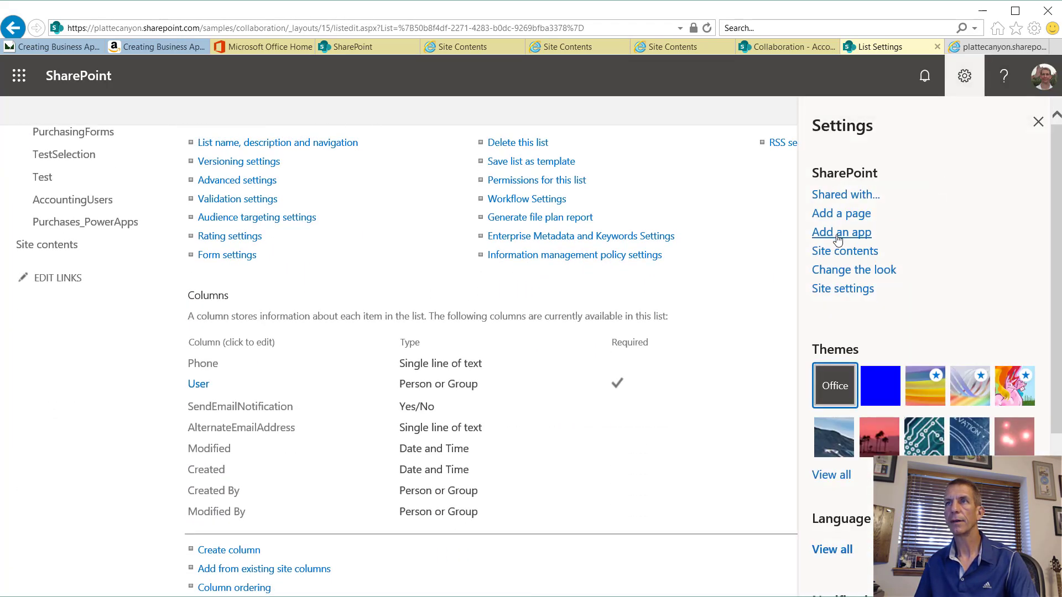
pyautogui.click(850, 257)
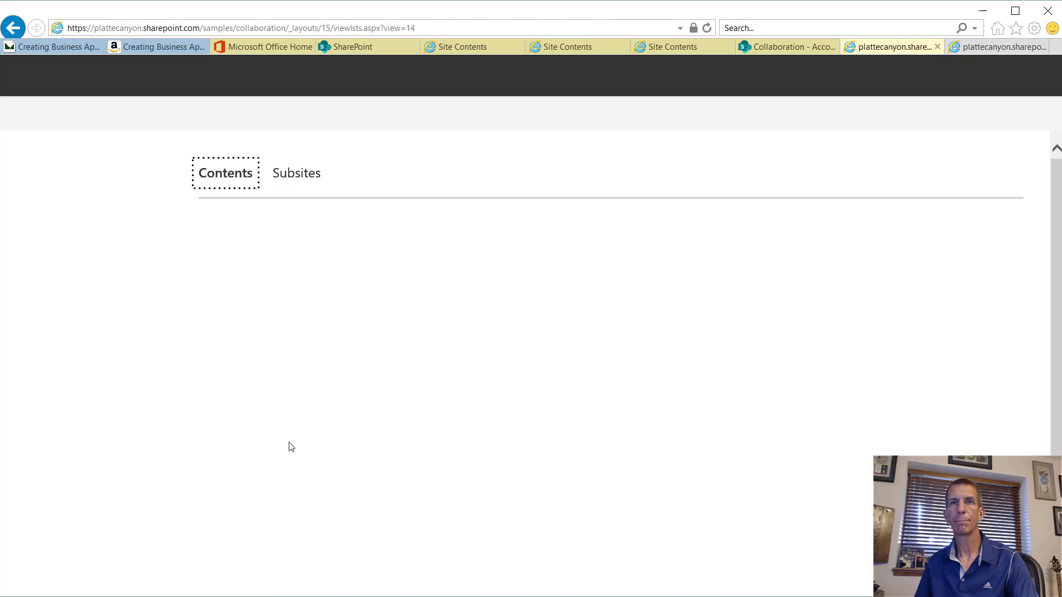
pyautogui.scroll(-1, 293, 429)
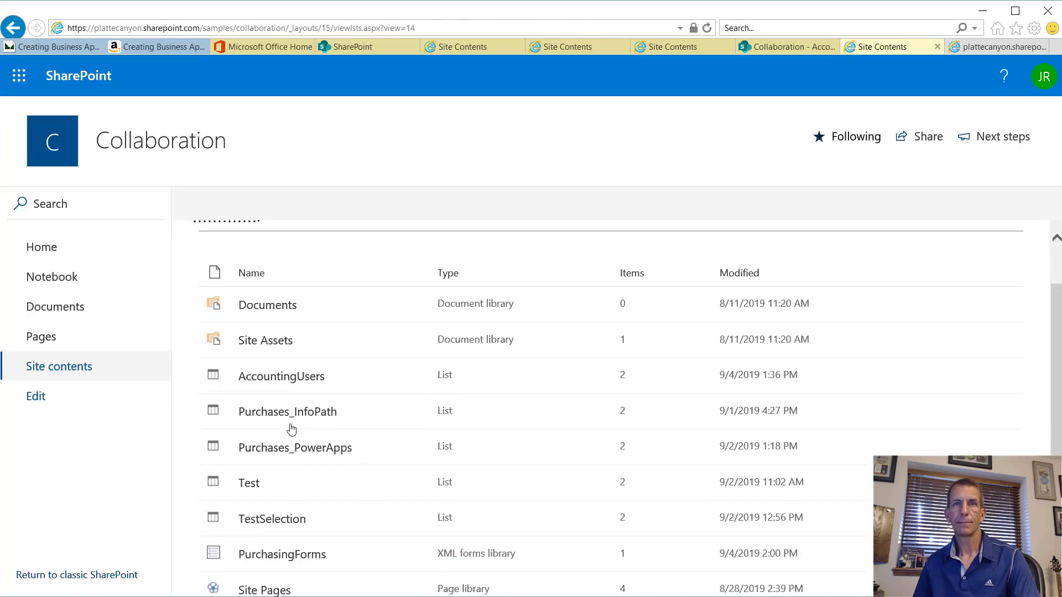
pyautogui.click(303, 556)
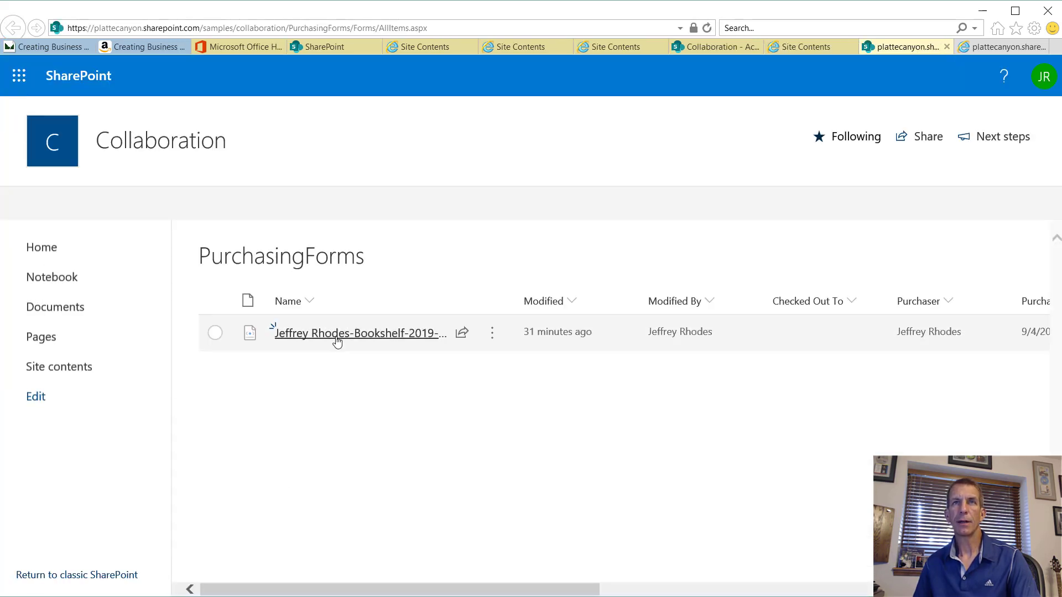
# Step: Open the Bookshelf purchase form and copy its web address from the address bar
pyautogui.click(336, 338)
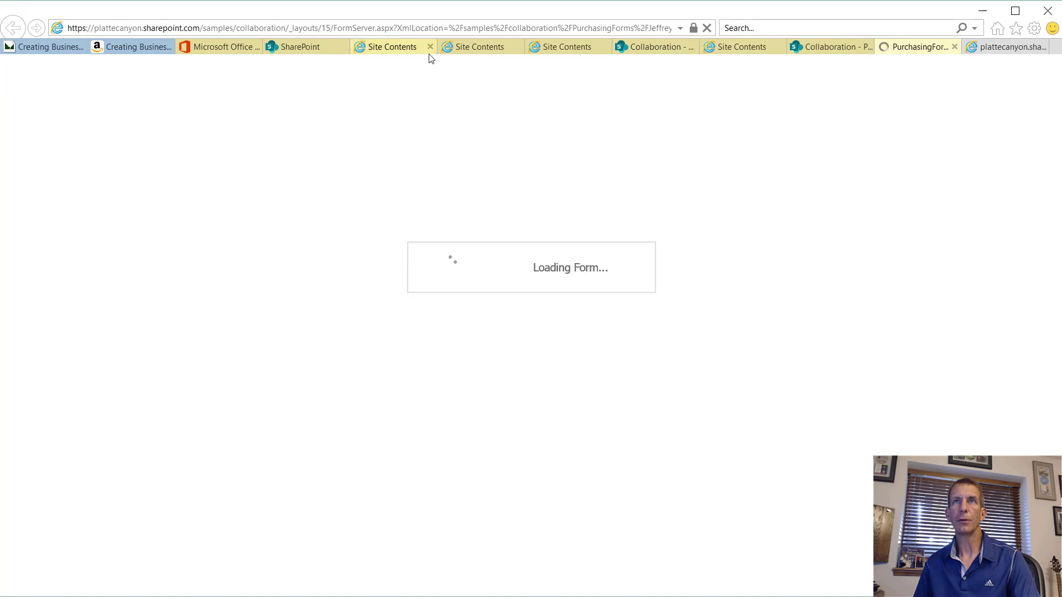
pyautogui.click(436, 26)
pyautogui.hotkey('ctrl', 'c')
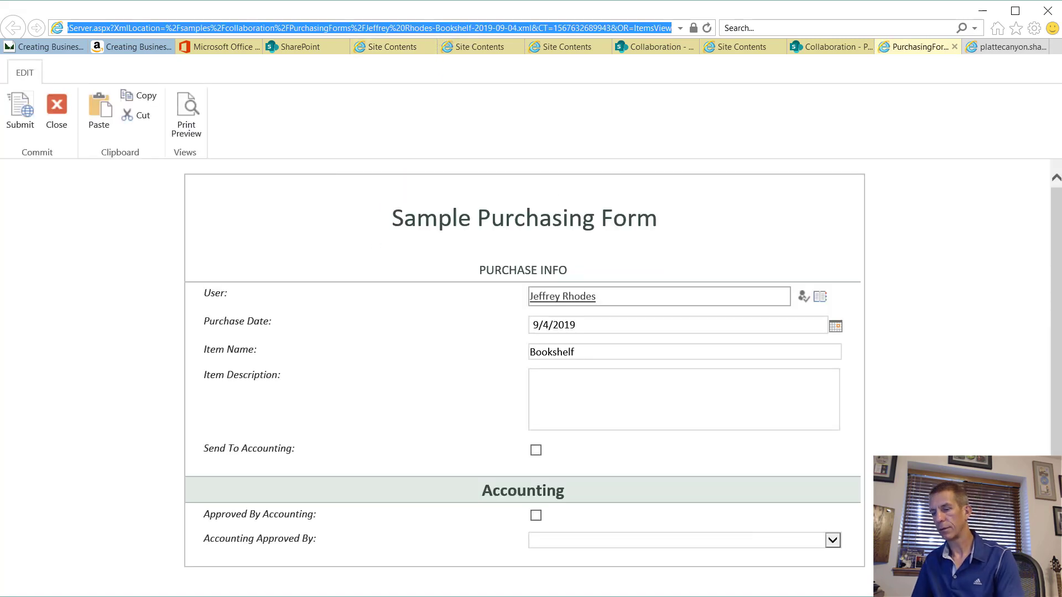
pyautogui.hotkey('alt', 'Tab')
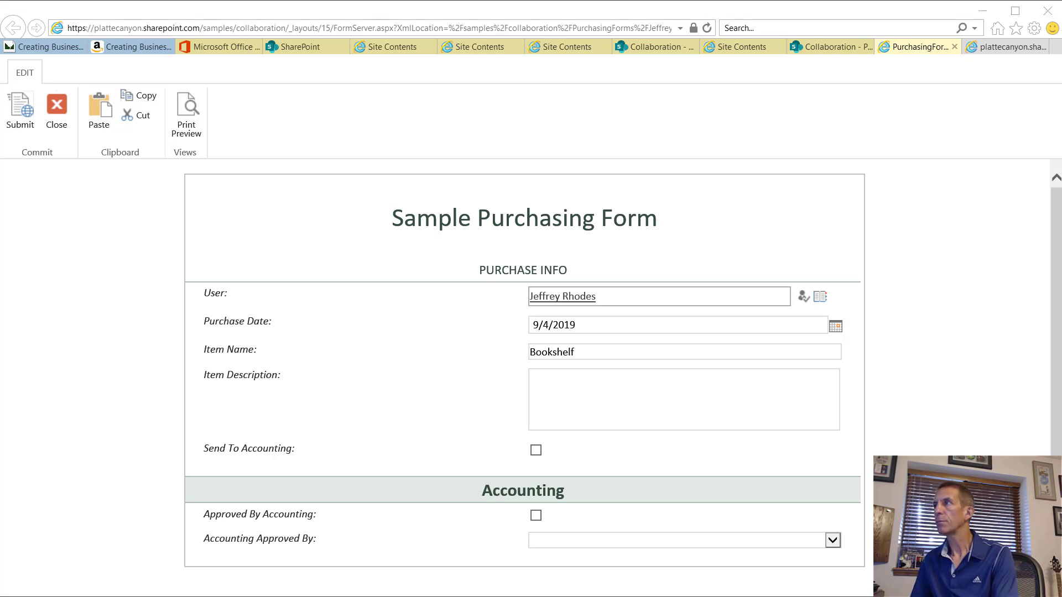
pyautogui.hotkey('alt', 'Tab')
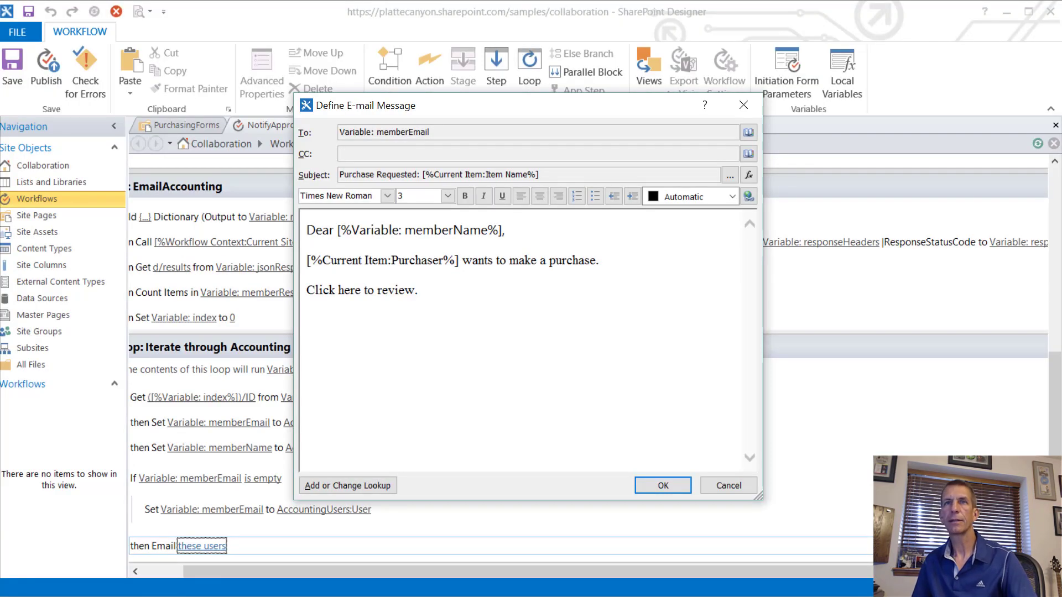
# Step: Make 'here' a hyperlink and paste the Bookshelf form URL into its address String Builder
pyautogui.doubleClick(351, 289)
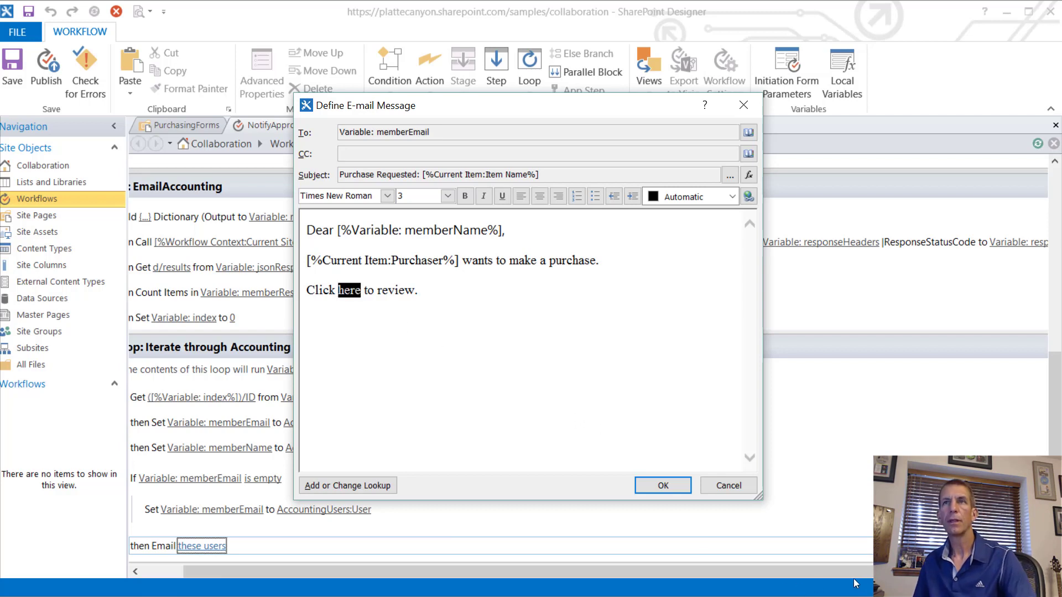
pyautogui.click(749, 196)
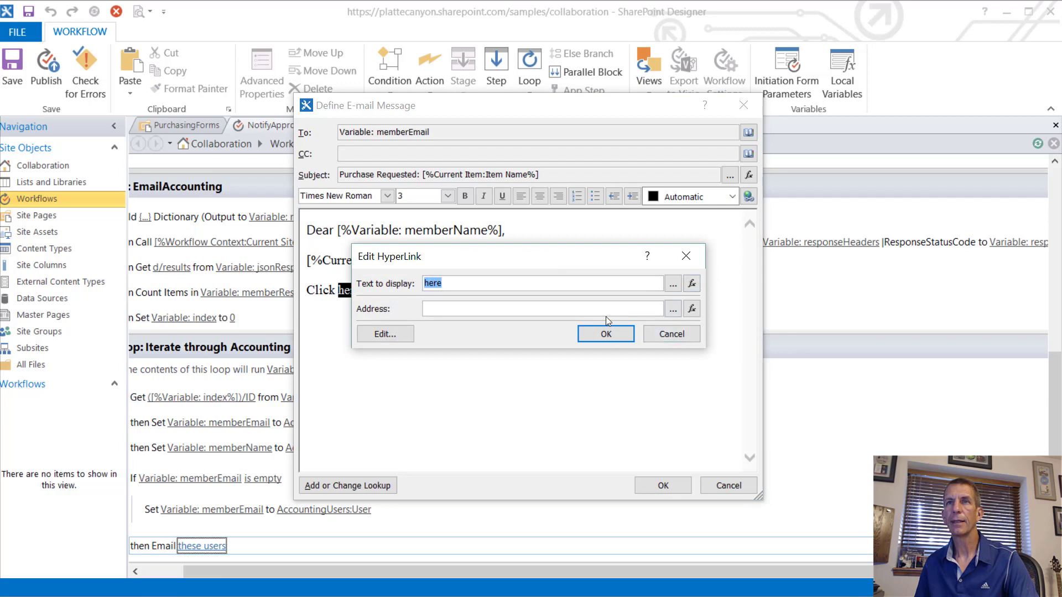
pyautogui.click(639, 308)
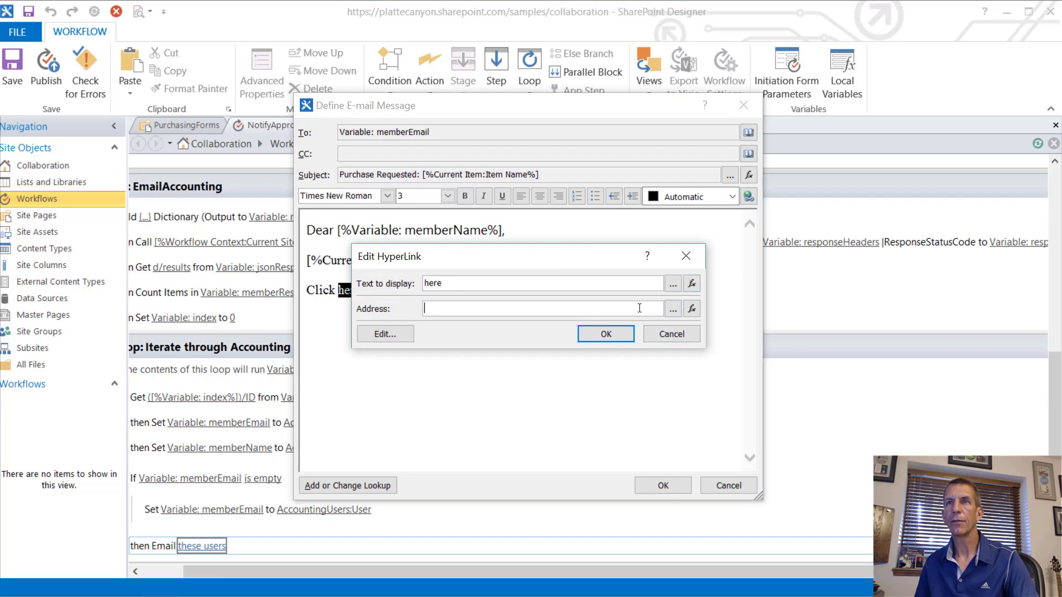
pyautogui.click(673, 310)
pyautogui.hotkey('ctrl', 'v')
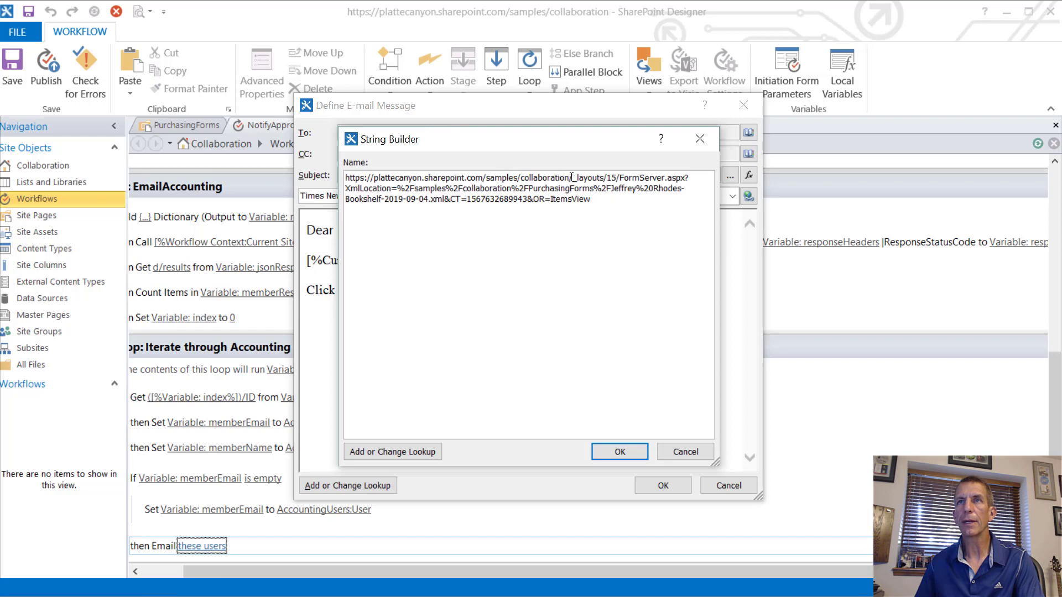
# Step: Replace the hard-coded site address at the URL start with the Workflow Context:Current Site URL lookup
pyautogui.moveTo(536, 174); pyautogui.dragTo(286, 160)
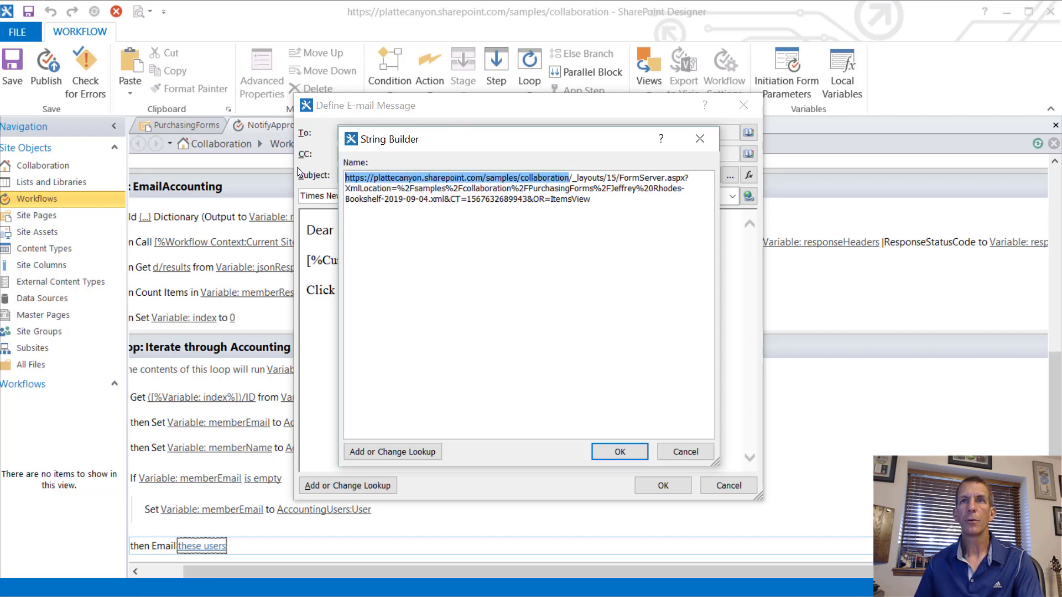
pyautogui.click(392, 452)
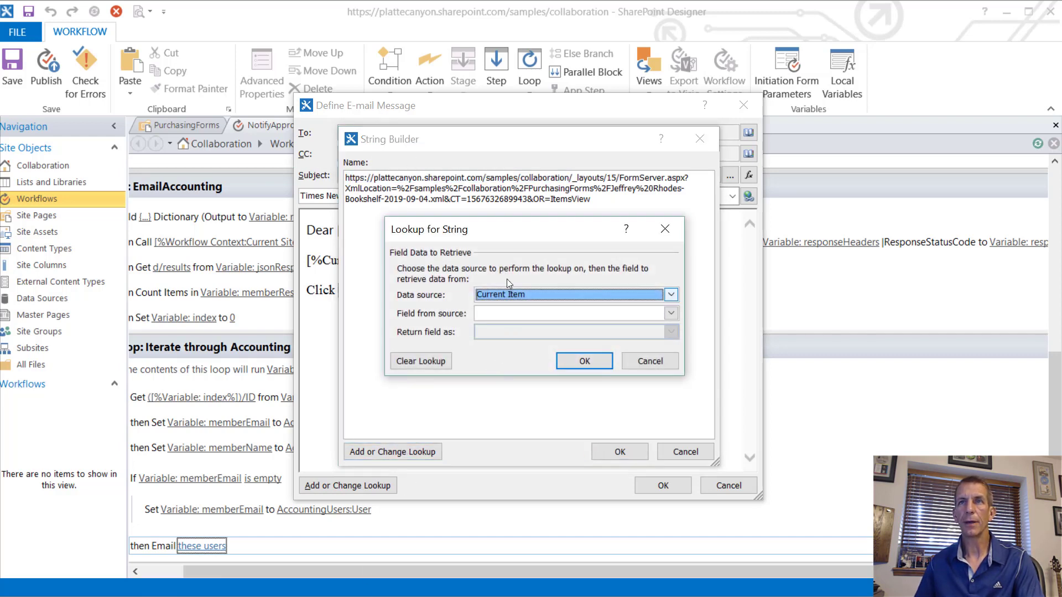
pyautogui.click(508, 294)
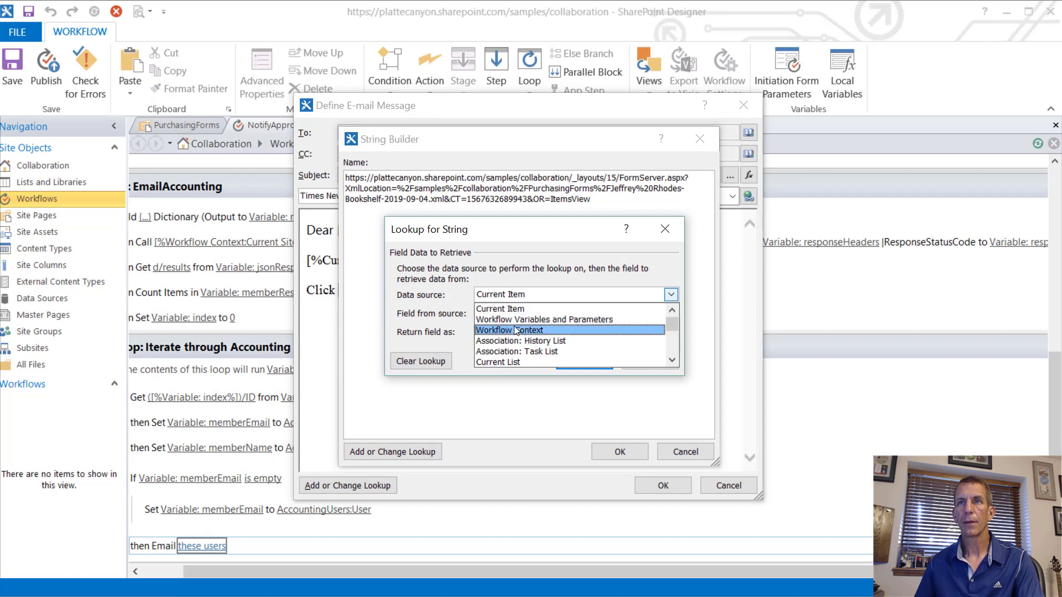
pyautogui.click(514, 329)
pyautogui.click(508, 312)
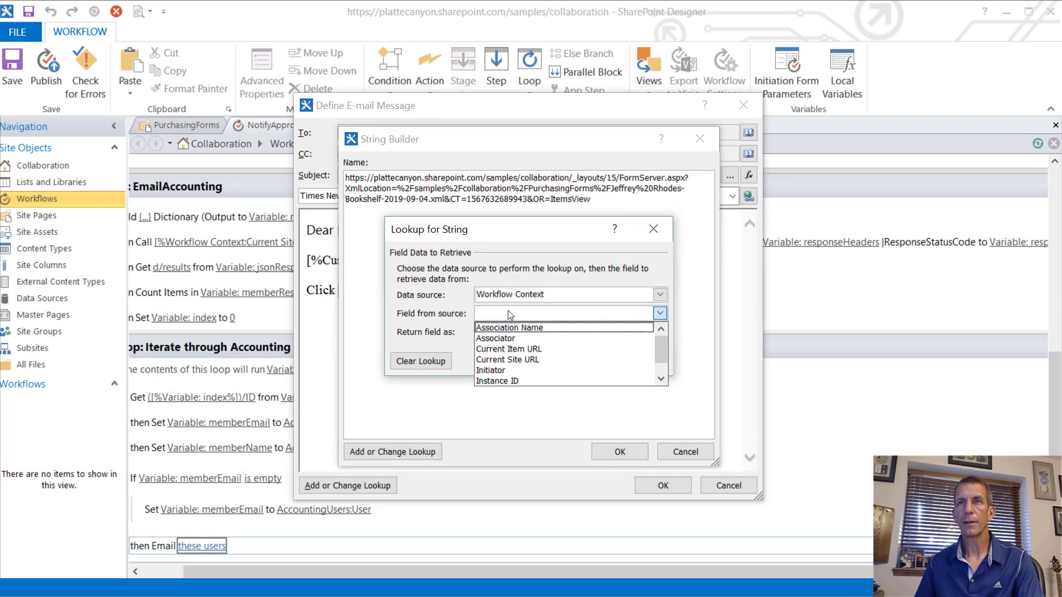
pyautogui.click(516, 360)
pyautogui.click(569, 361)
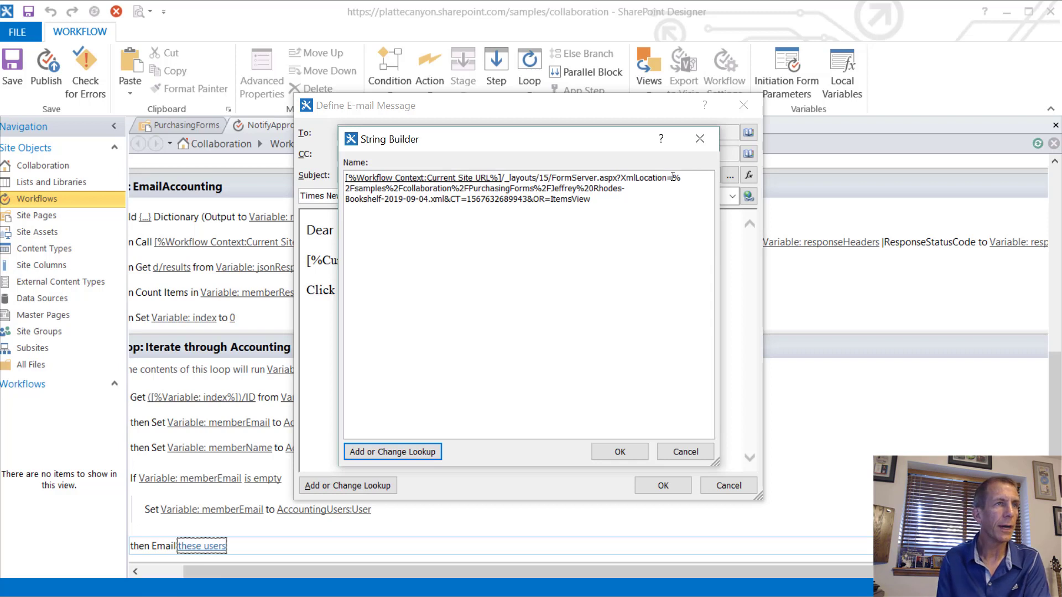
pyautogui.moveTo(672, 177); pyautogui.dragTo(480, 188)
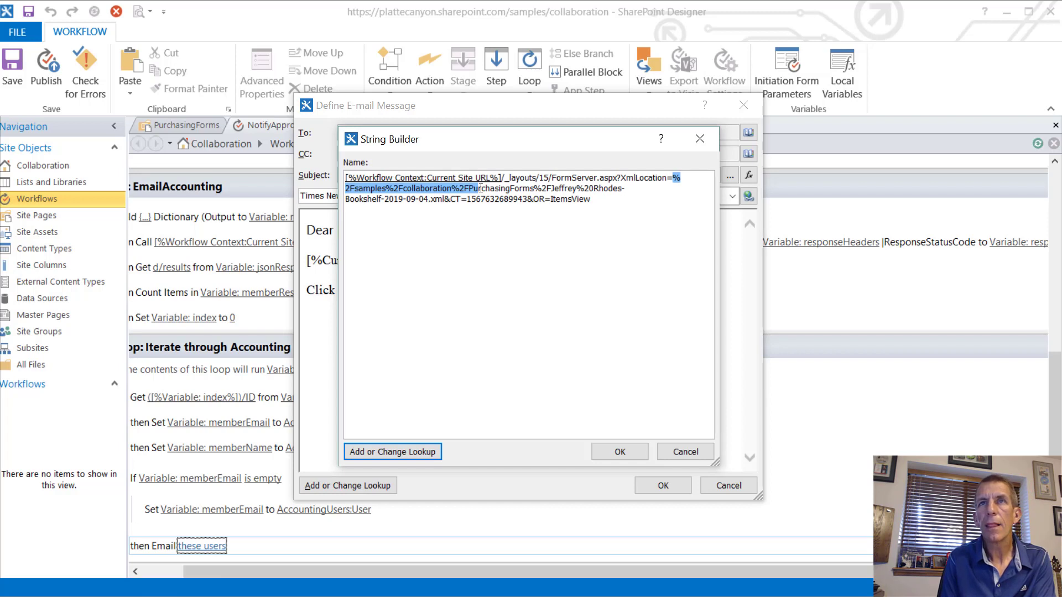
pyautogui.moveTo(480, 188); pyautogui.dragTo(443, 199)
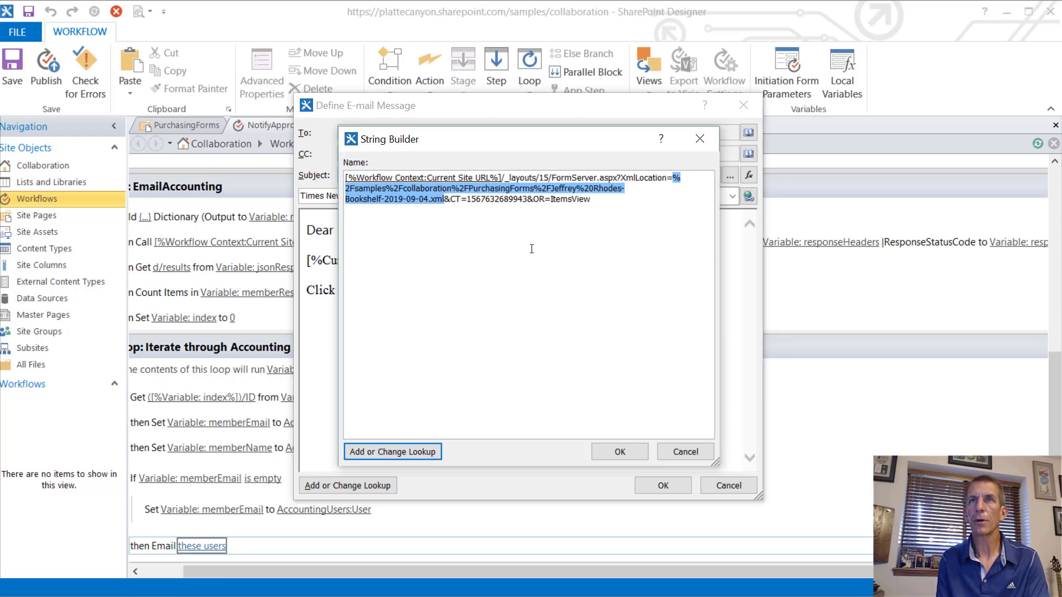
# Step: Replace the selected form file path with the Current Item:Encoded Absolute URL lookup
pyautogui.click(396, 456)
pyautogui.click(516, 313)
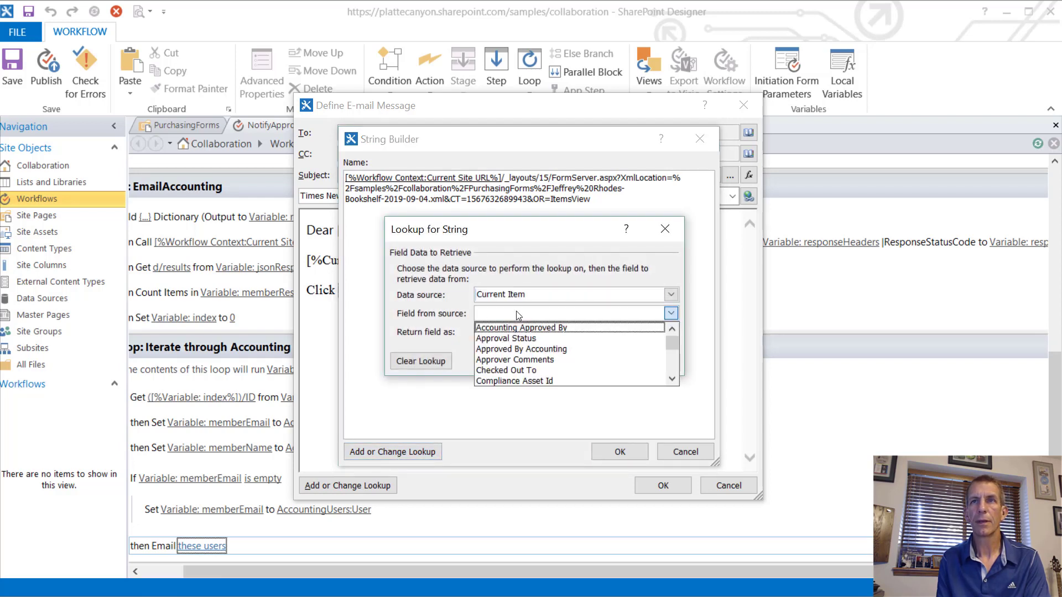
pyautogui.scroll(-2, 526, 362)
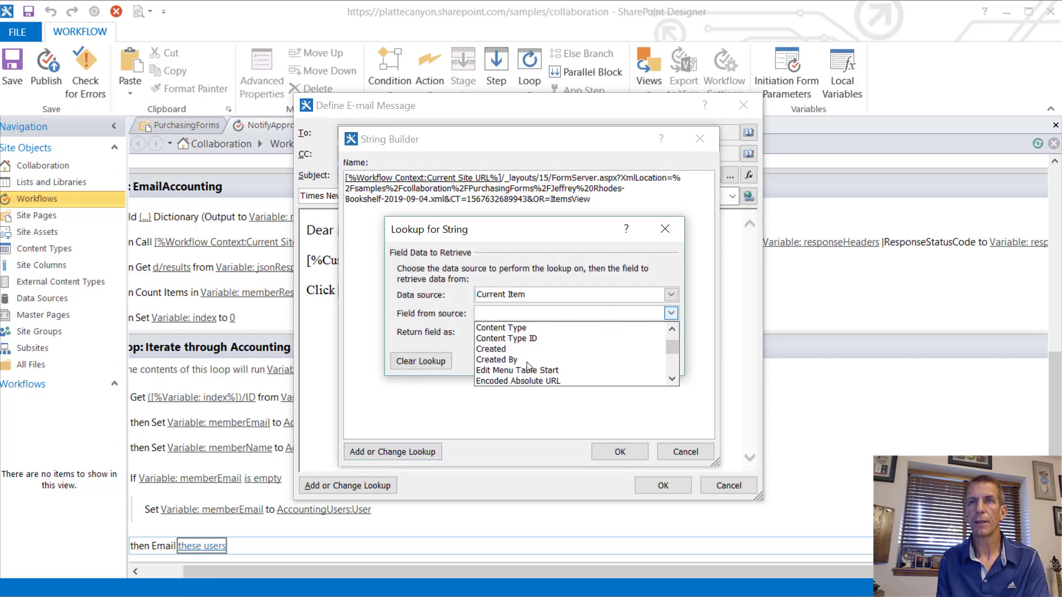
pyautogui.click(530, 380)
pyautogui.click(574, 360)
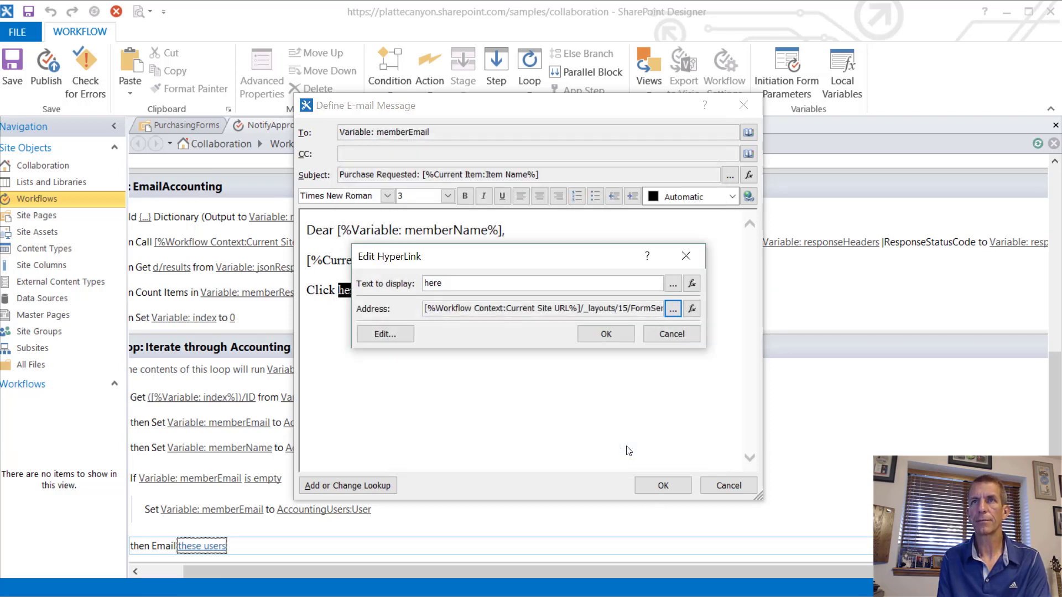
# Step: Accept the built link address, apply the hyperlink to 'here', and save the e-mail message
pyautogui.click(623, 451)
pyautogui.click(606, 334)
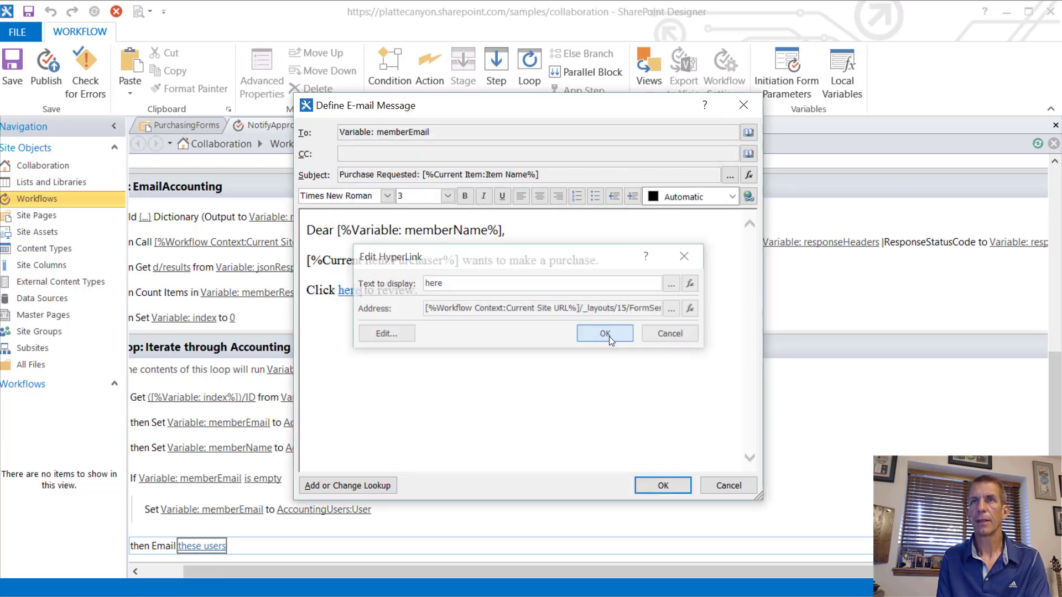
pyautogui.click(648, 488)
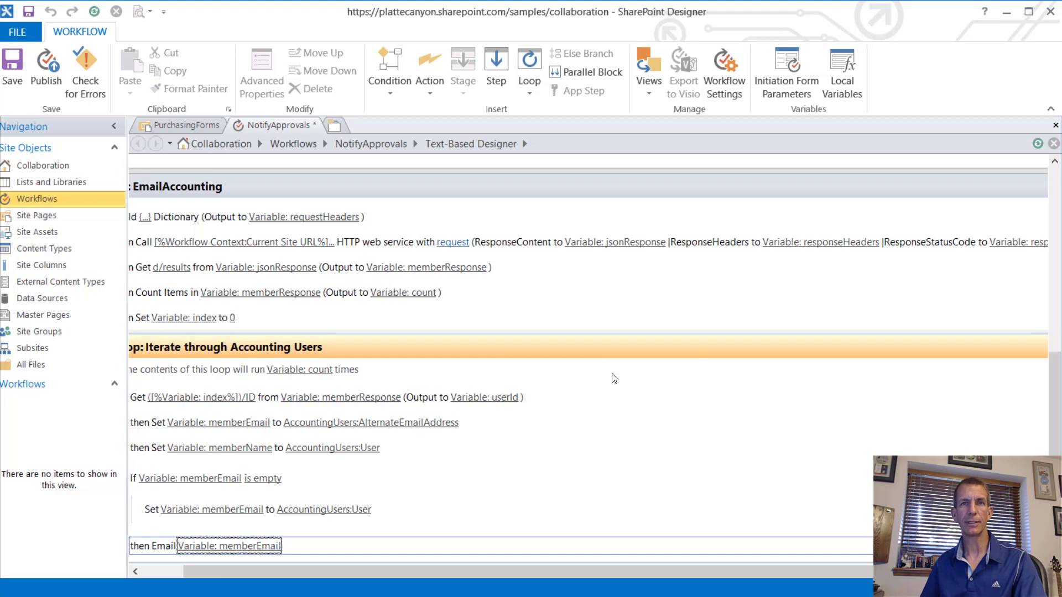
# Step: Check for errors, then set the EmailAccounting transition to 'Go to End of Workflow'
pyautogui.scroll(-1, 613, 376)
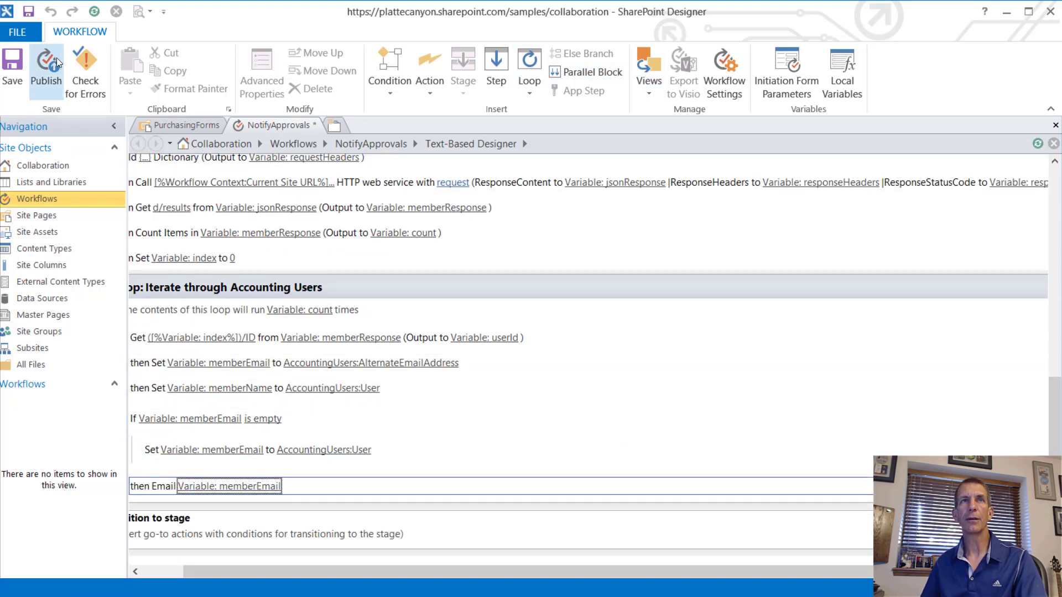
pyautogui.click(96, 65)
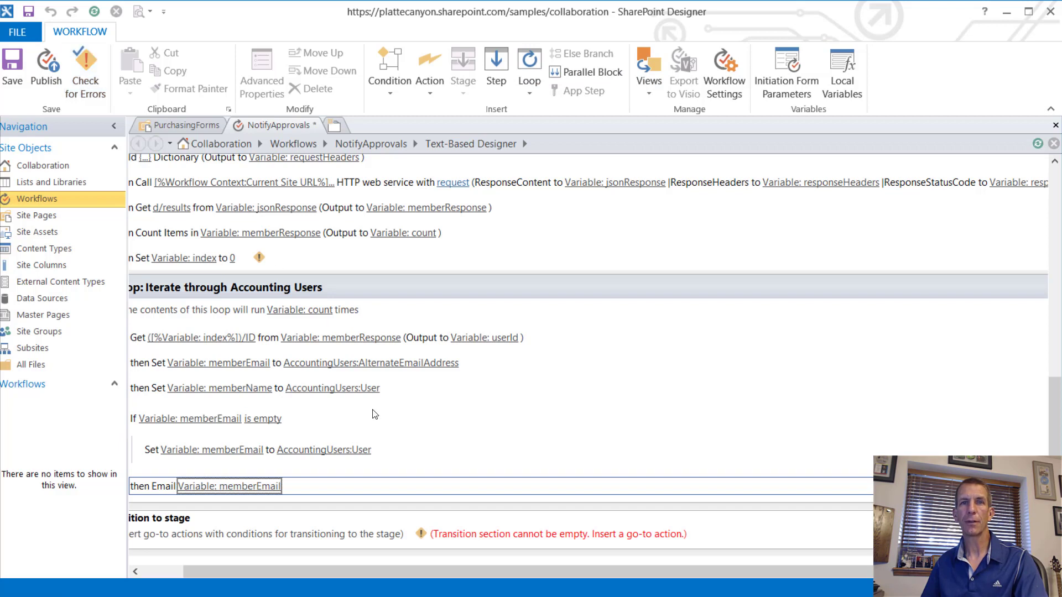
pyautogui.click(153, 570)
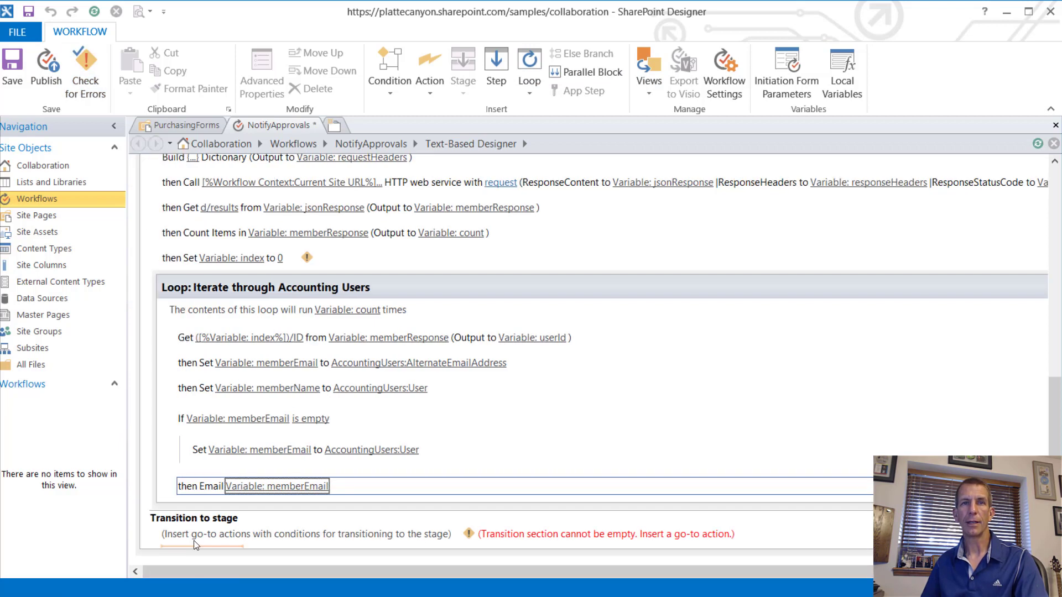
pyautogui.click(200, 537)
pyautogui.write('g')
pyautogui.press('Return')
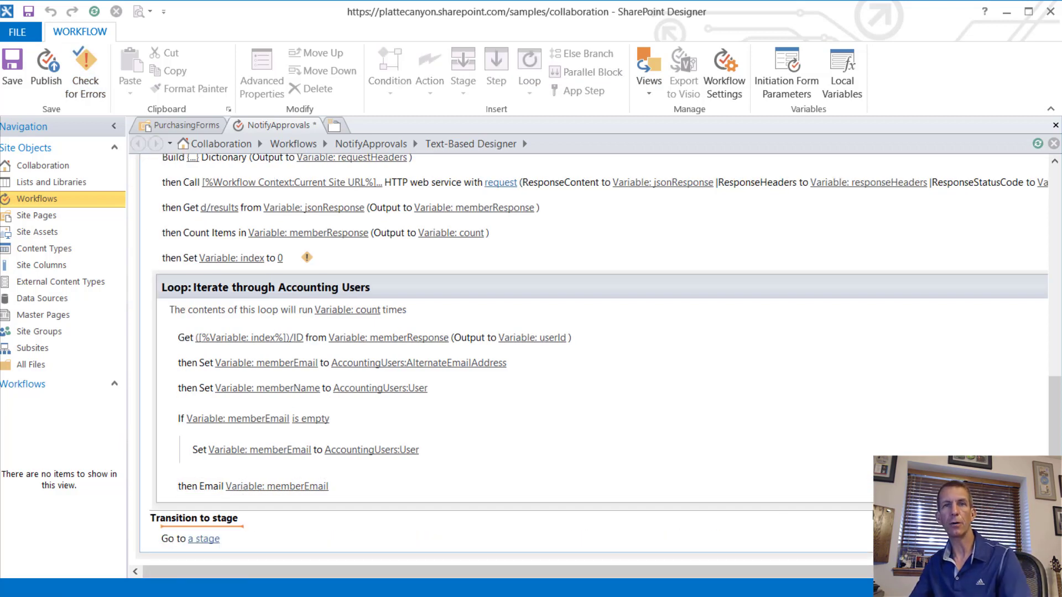
pyautogui.click(206, 539)
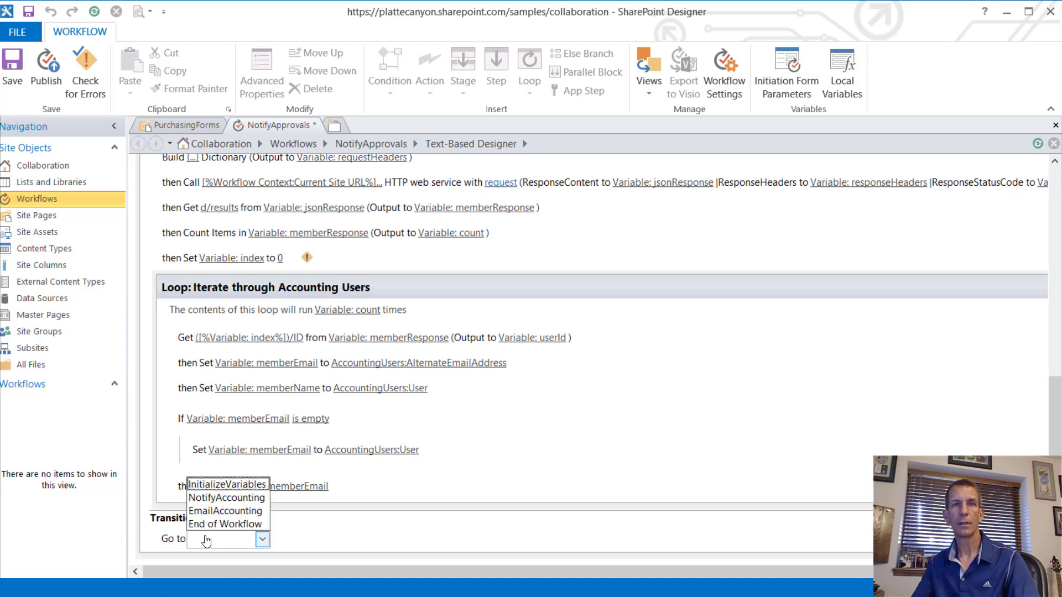
pyautogui.click(235, 524)
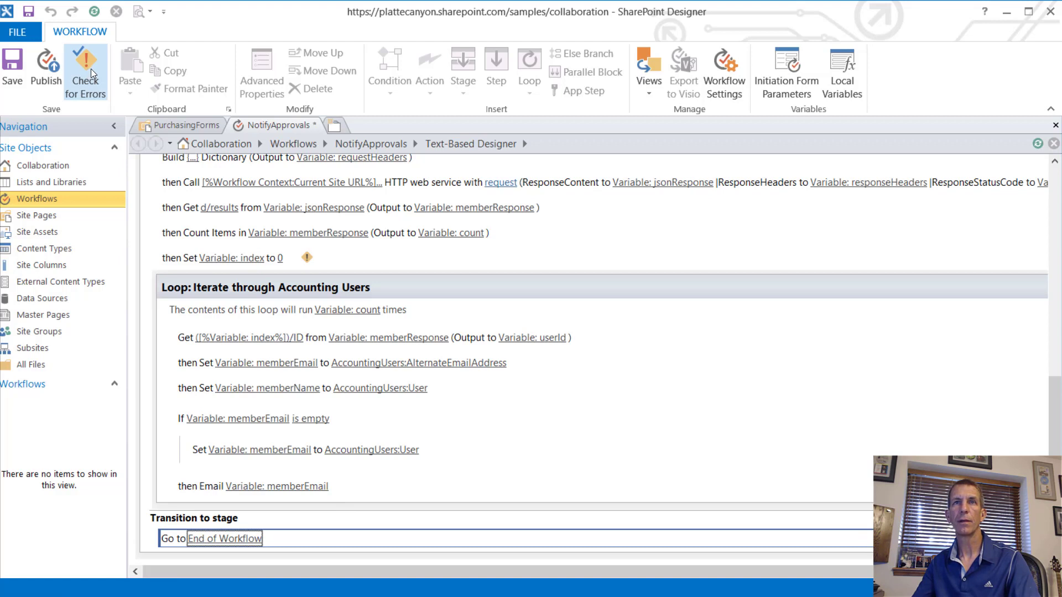
# Step: Try publishing NotifyApprovals, cancel the Workflow Errors Found dialog, and save the workflow instead
pyautogui.click(304, 260)
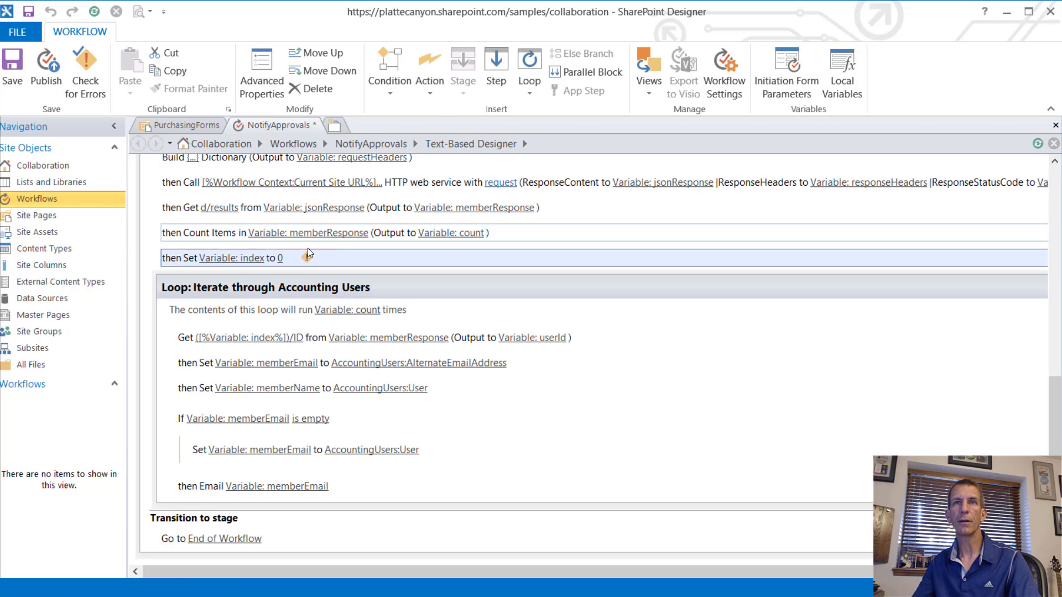
pyautogui.moveTo(307, 259)
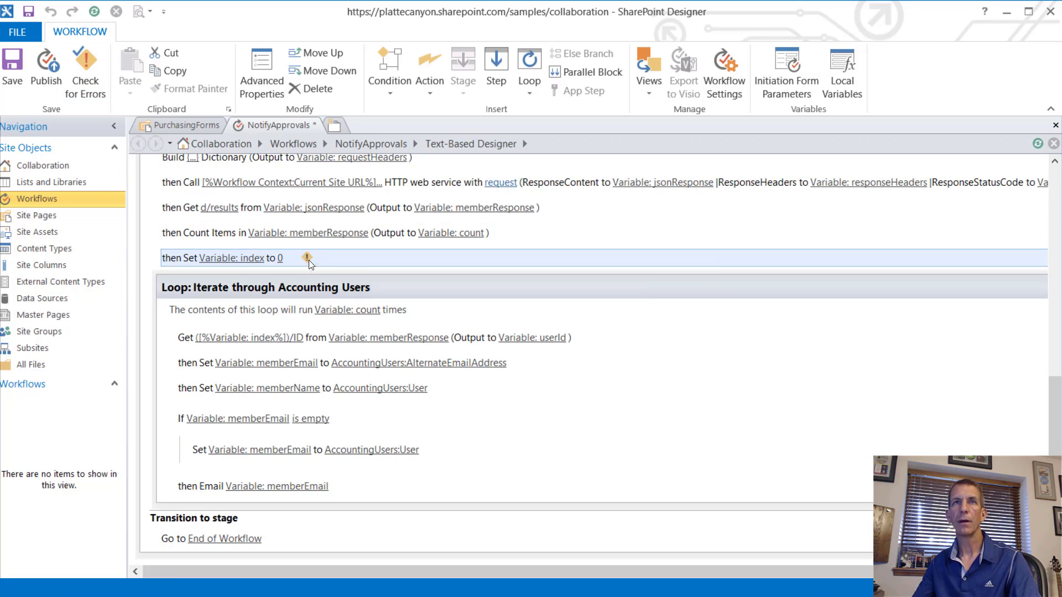
pyautogui.click(45, 64)
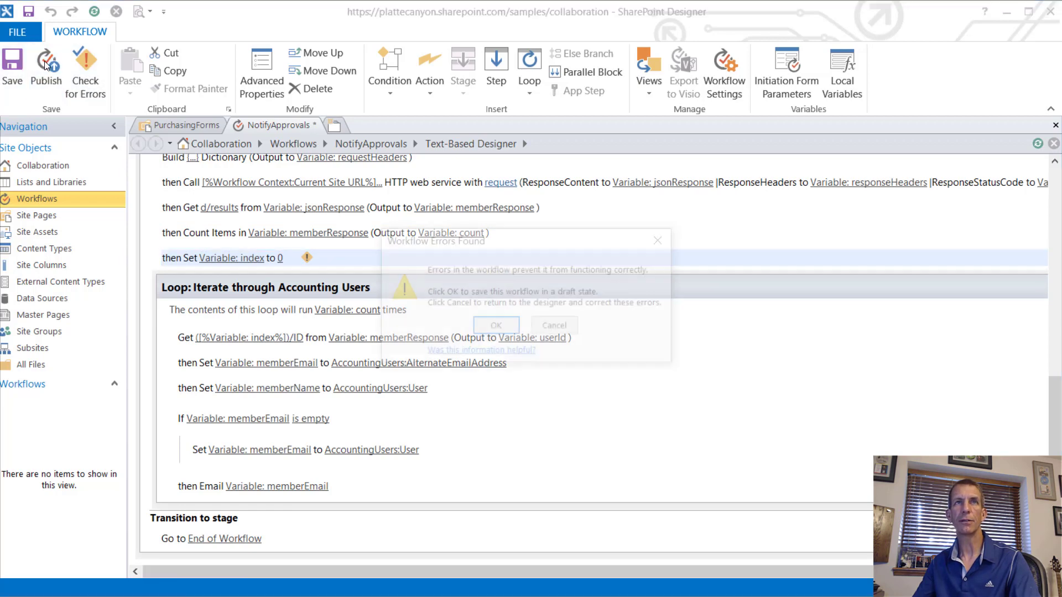
pyautogui.click(556, 328)
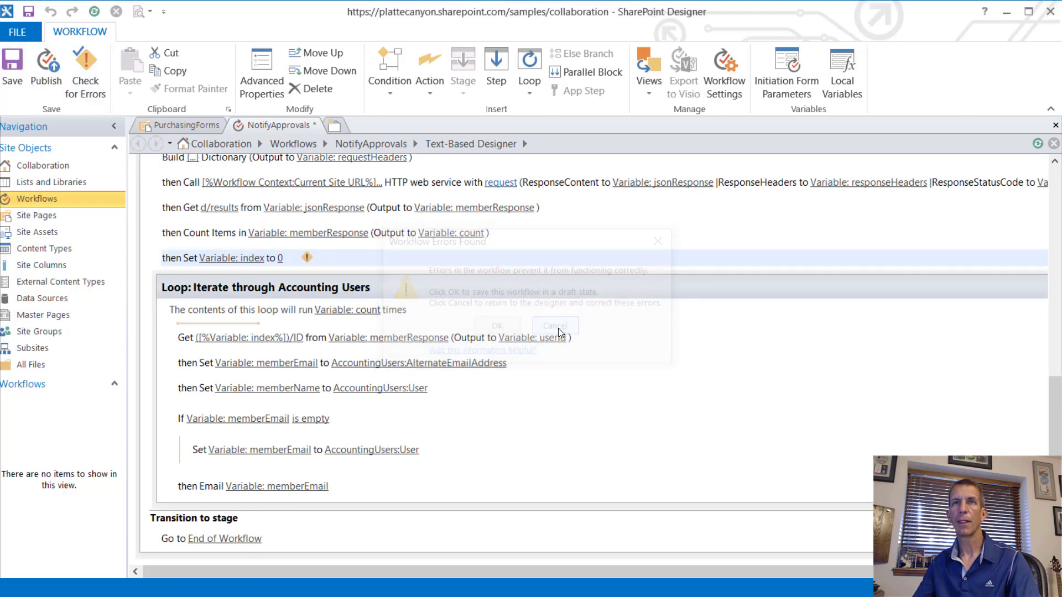
pyautogui.click(14, 62)
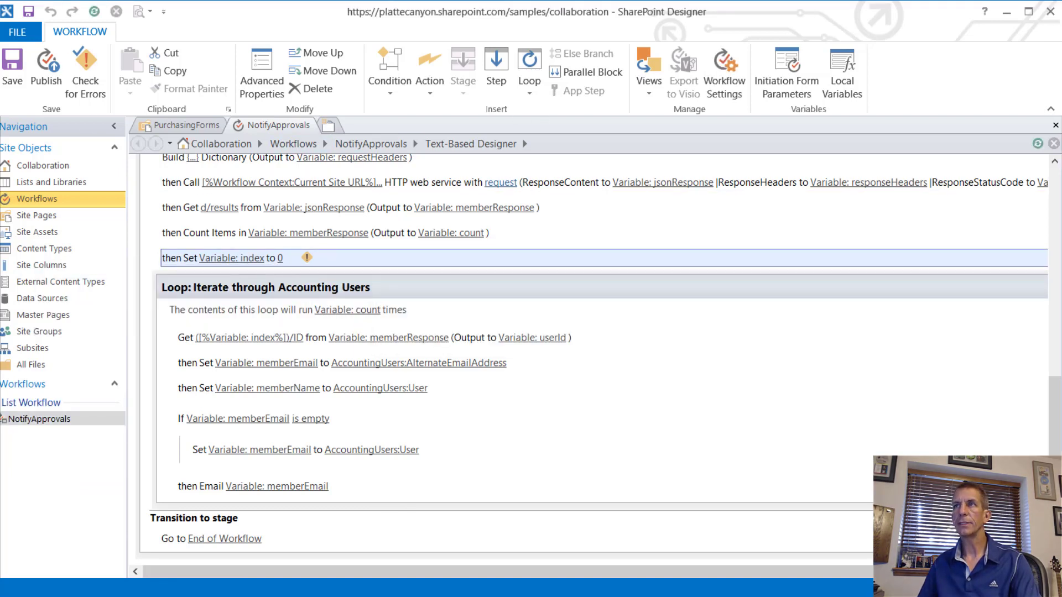
# Step: Close the NotifyApprovals editor and go via Lists and Libraries > PurchasingForms to the Workflows page
pyautogui.click(1055, 125)
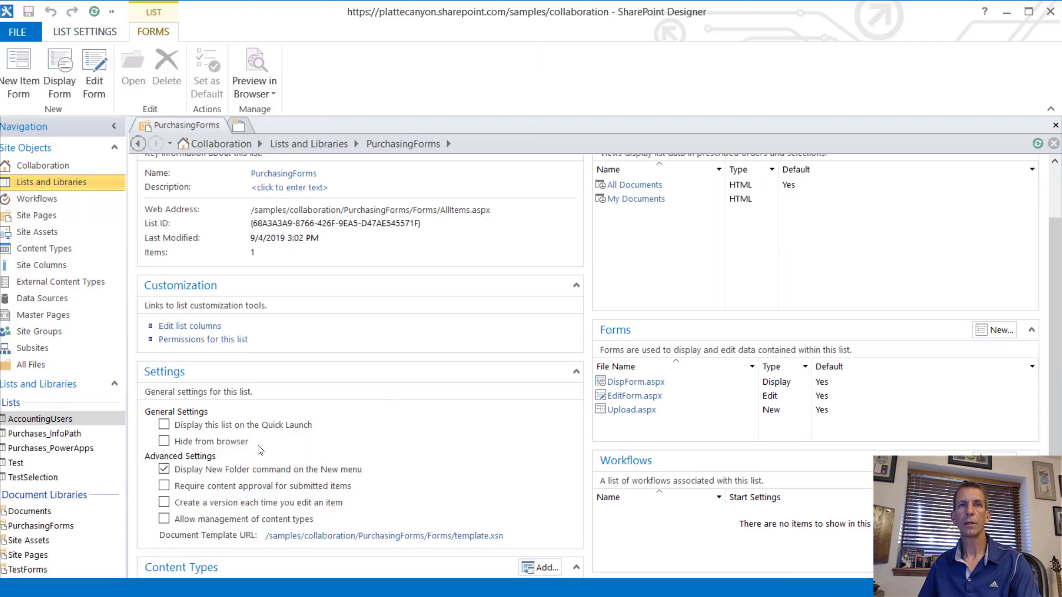
pyautogui.click(56, 182)
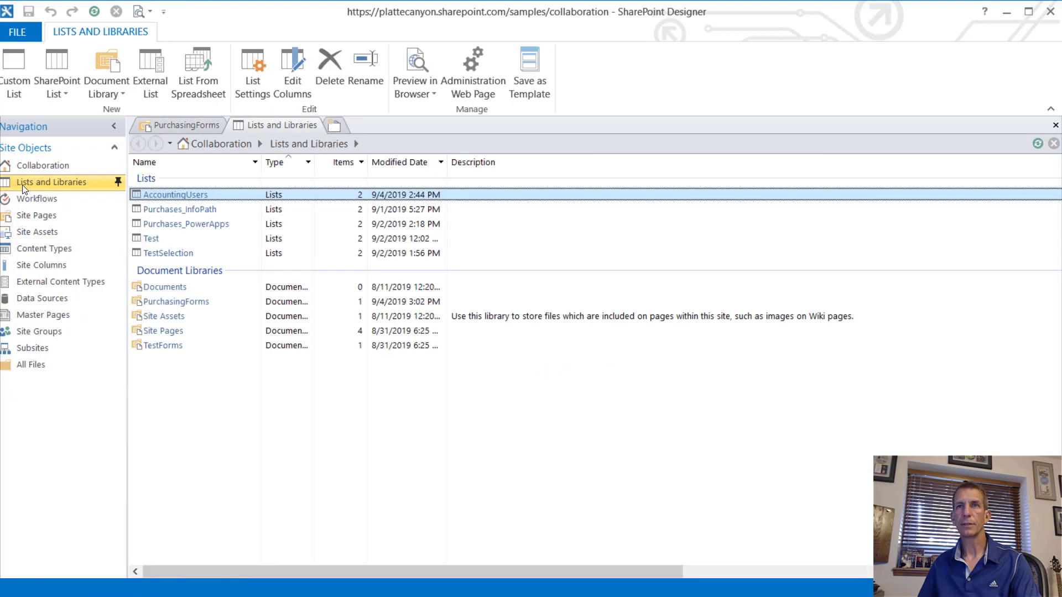
pyautogui.click(175, 302)
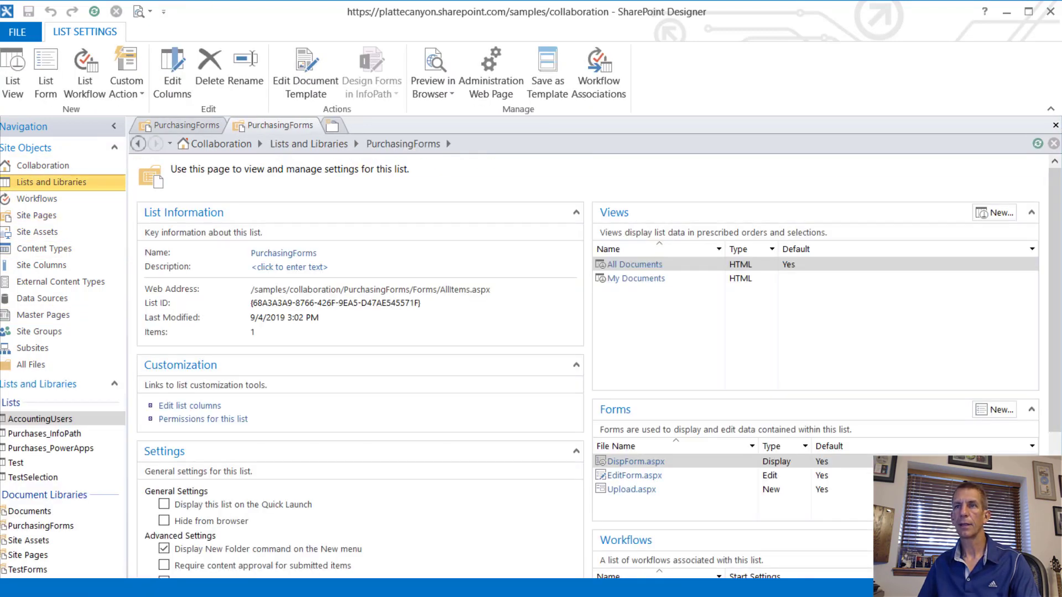
pyautogui.scroll(-1, 721, 564)
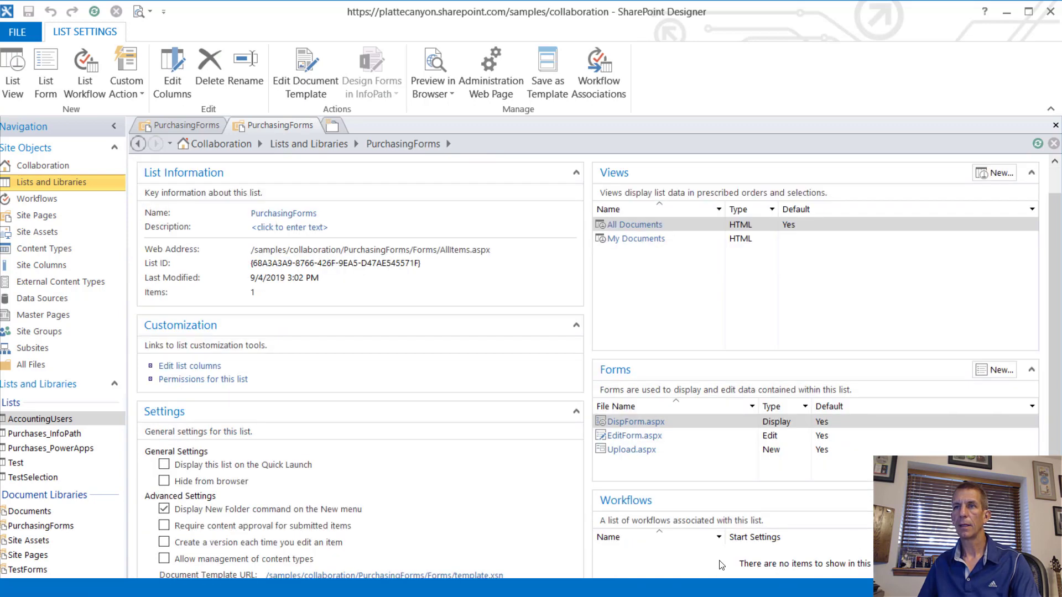
pyautogui.click(56, 198)
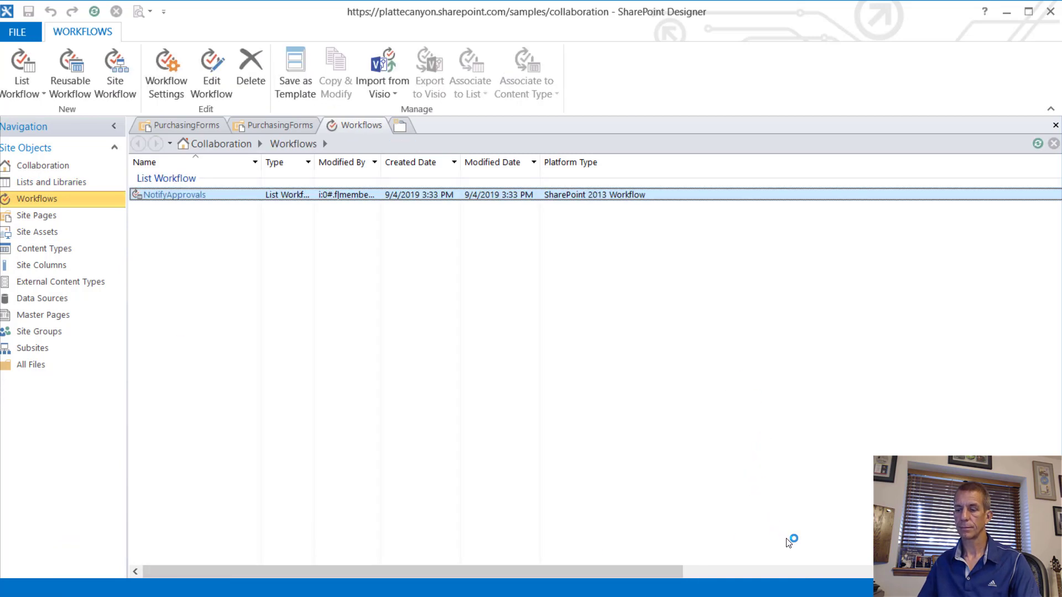
# Step: Open the NotifyApprovals settings page and use Edit workflow to reopen it in the text designer
pyautogui.click(174, 196)
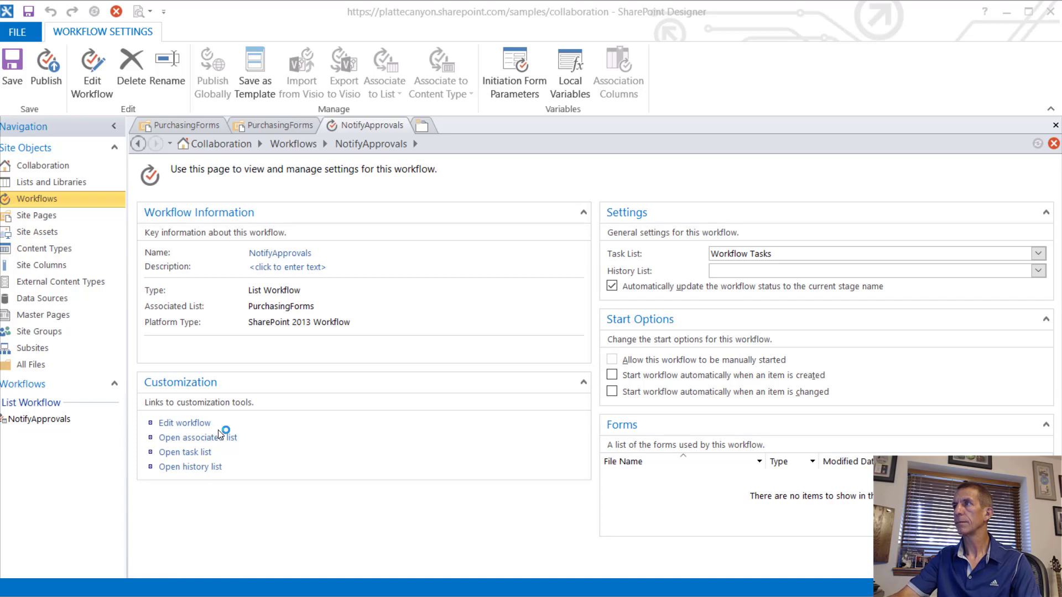
pyautogui.hotkey('alt', 'Tab')
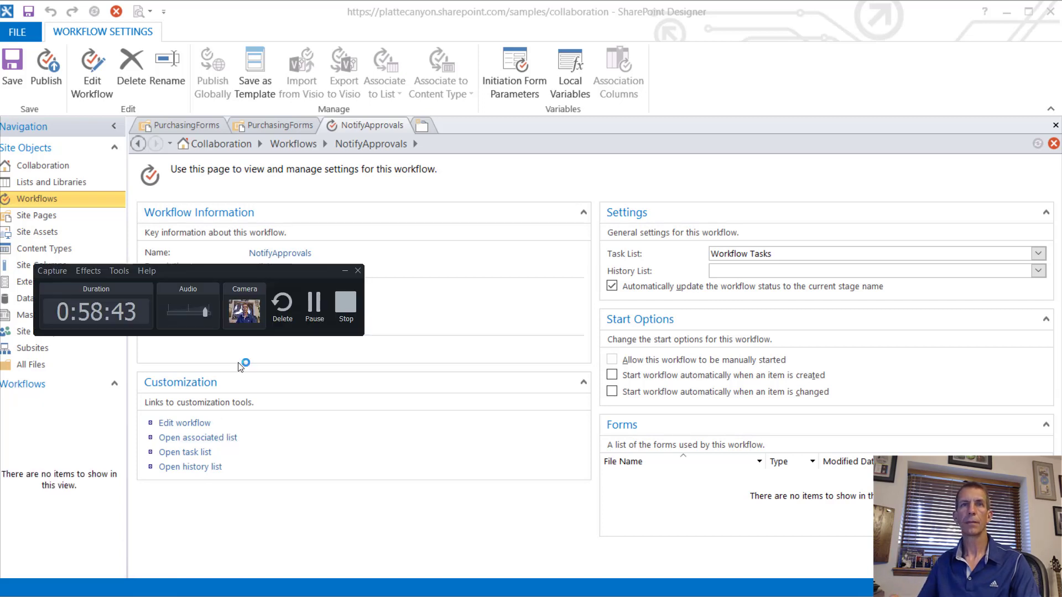
pyautogui.click(313, 308)
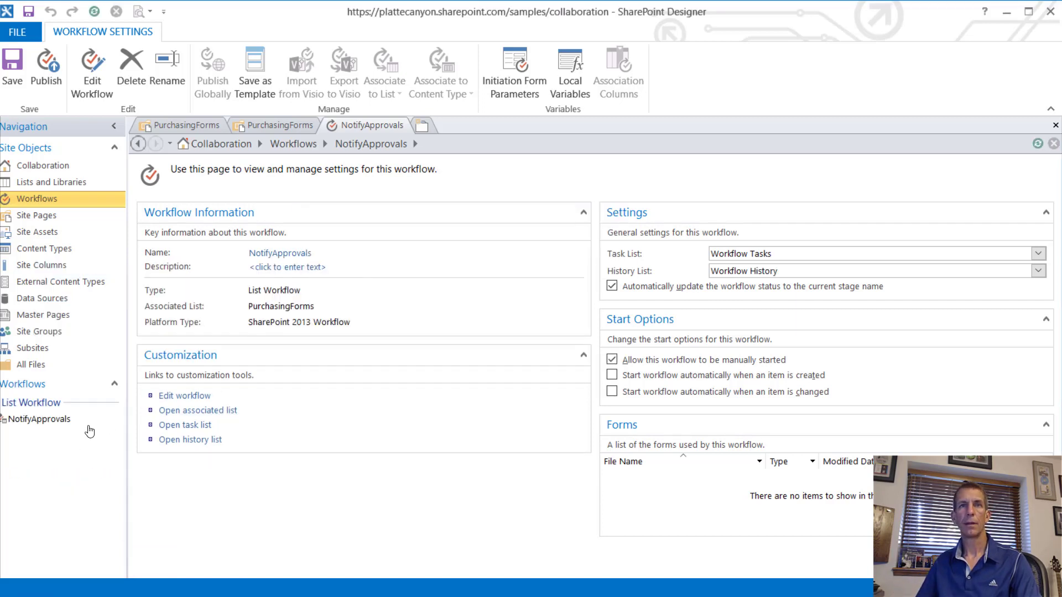
pyautogui.click(181, 396)
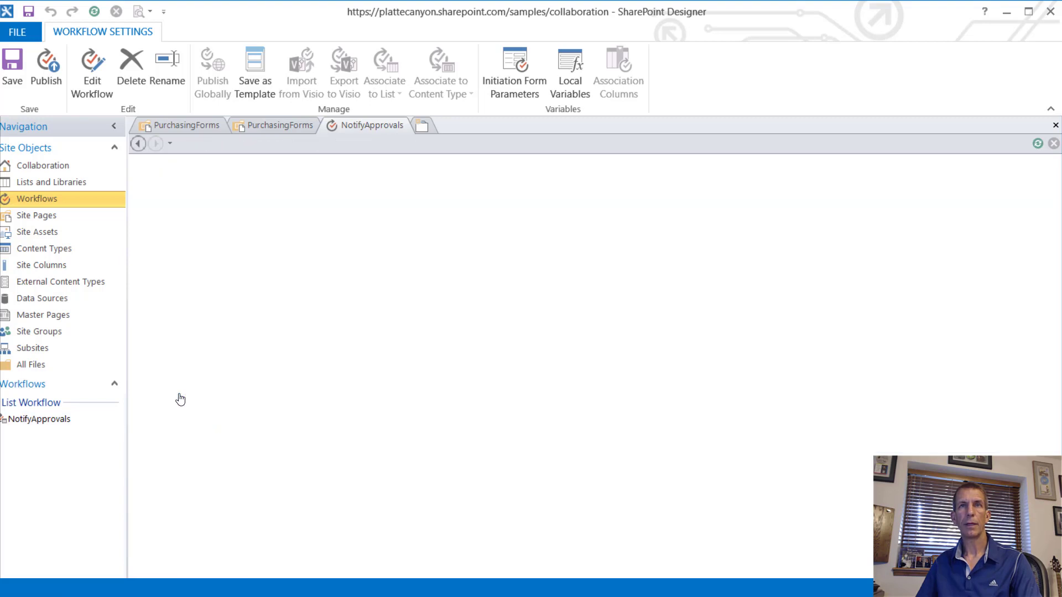
pyautogui.scroll(-3, 526, 374)
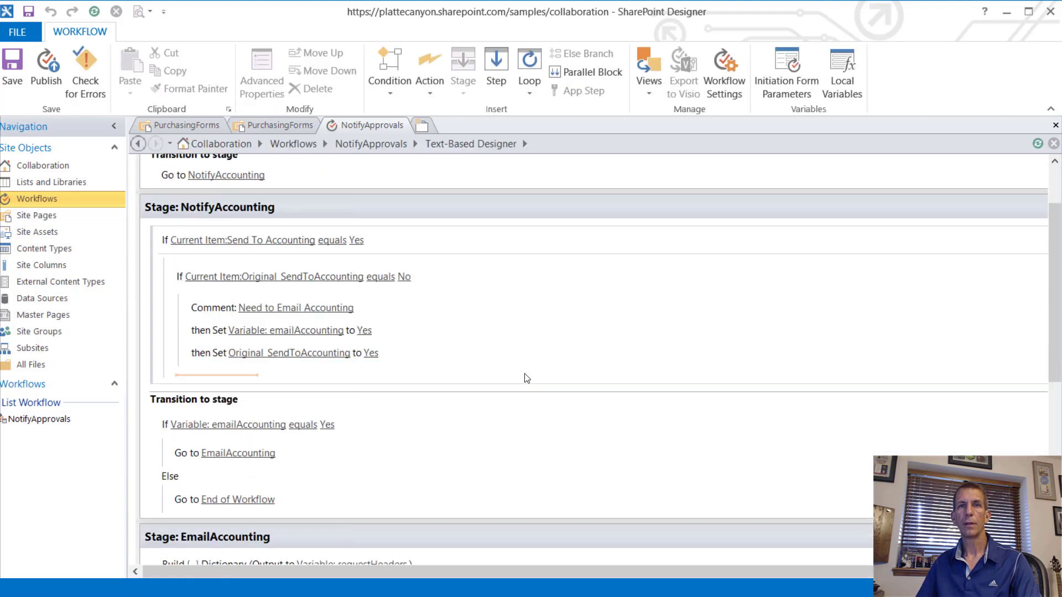
# Step: Delete the flagged 'Set Variable: index to 0' action and insert a fresh Set Workflow Variable action for index
pyautogui.scroll(-3, 526, 377)
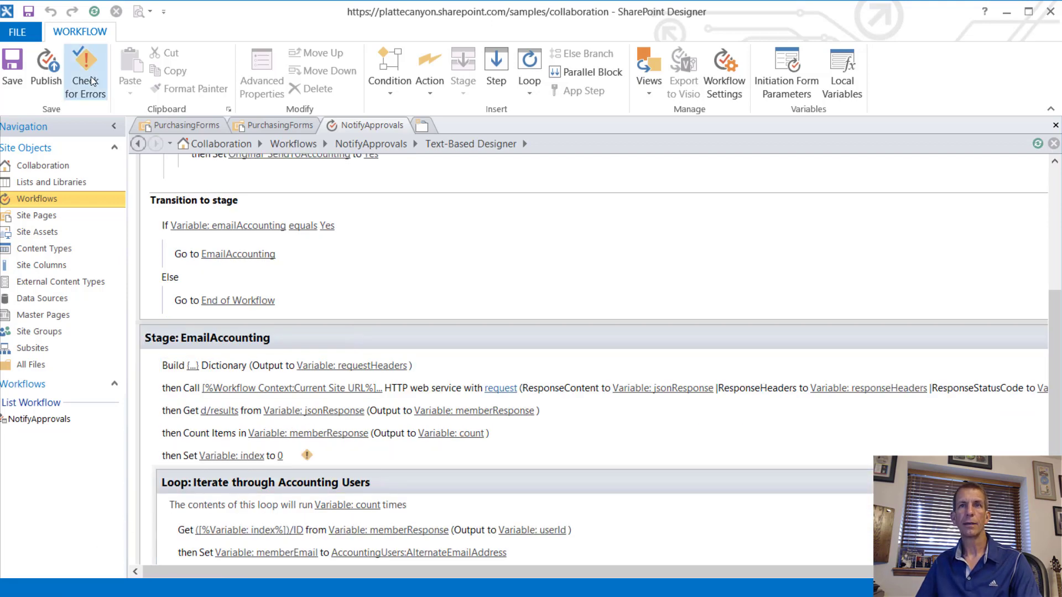
pyautogui.click(307, 458)
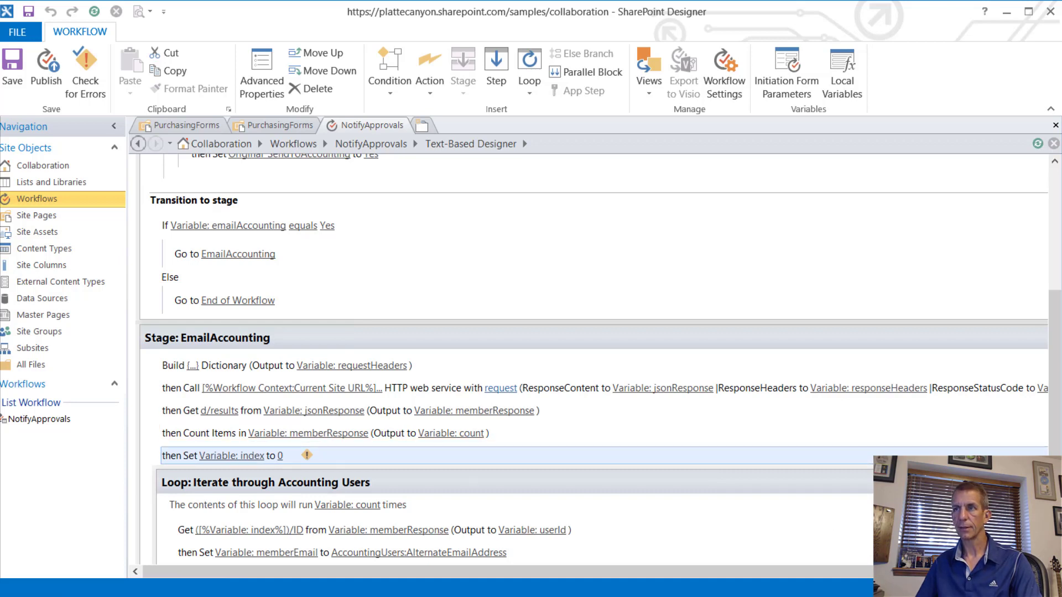
pyautogui.press('Delete')
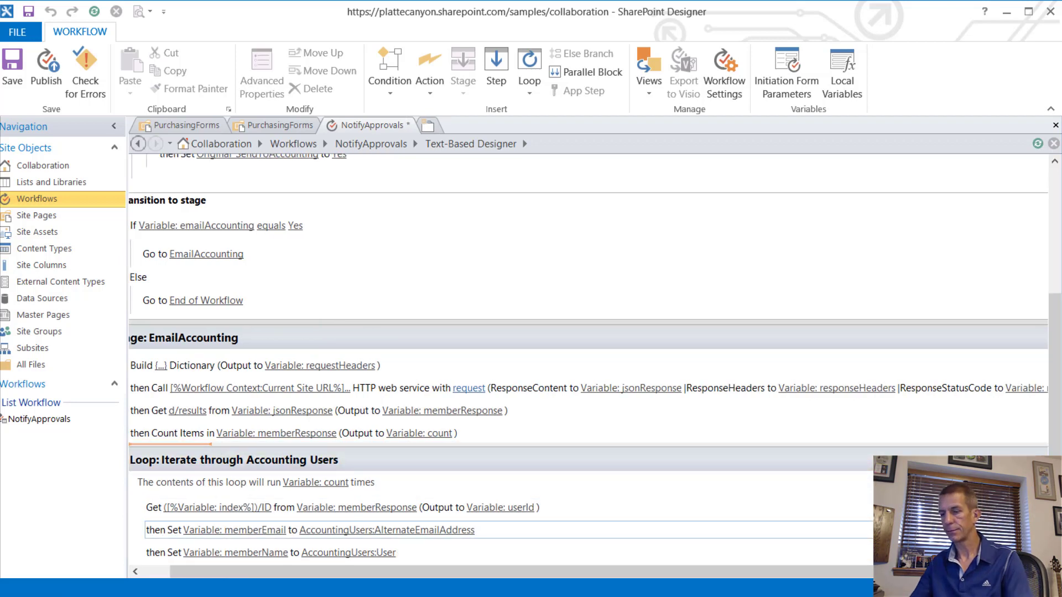
pyautogui.click(217, 445)
pyautogui.write('set')
pyautogui.press('Return')
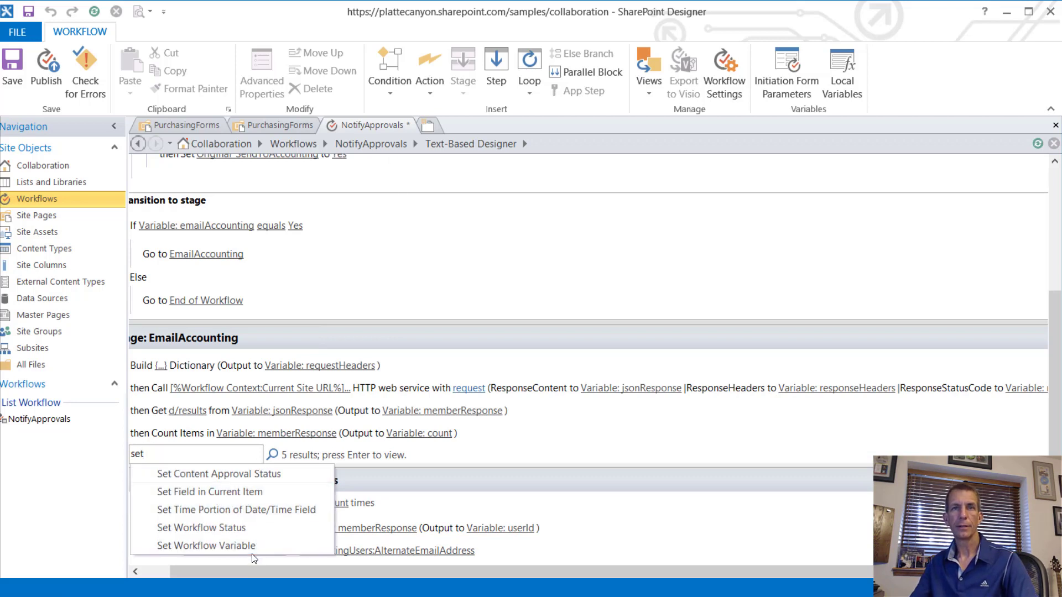
pyautogui.click(240, 545)
pyautogui.click(212, 455)
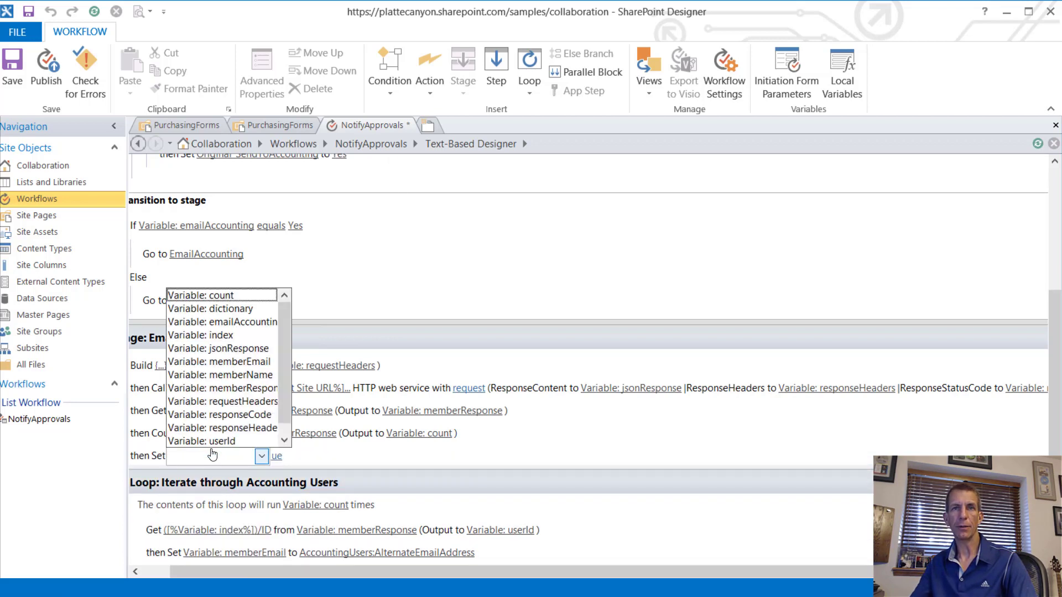
pyautogui.click(210, 335)
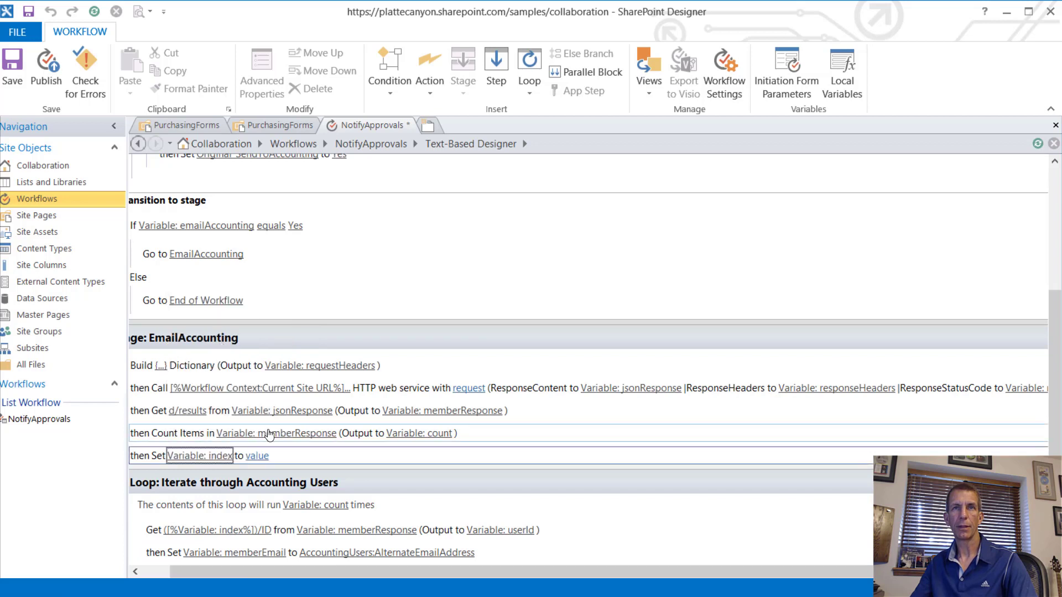
pyautogui.click(258, 456)
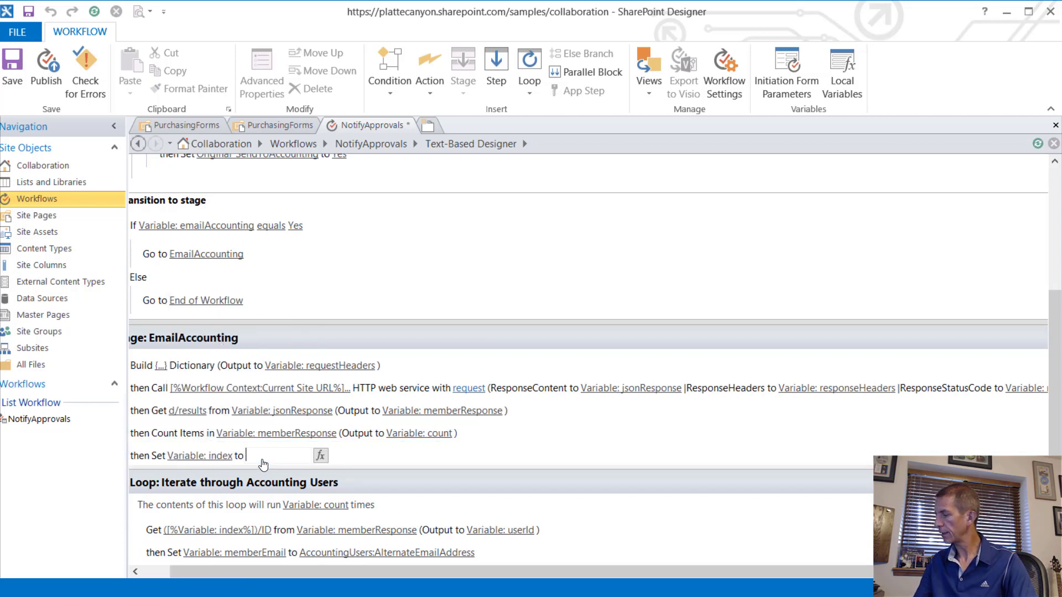
# Step: Confirm index 0, verify NotifyApprovals has no errors, and publish it
pyautogui.press('Return')
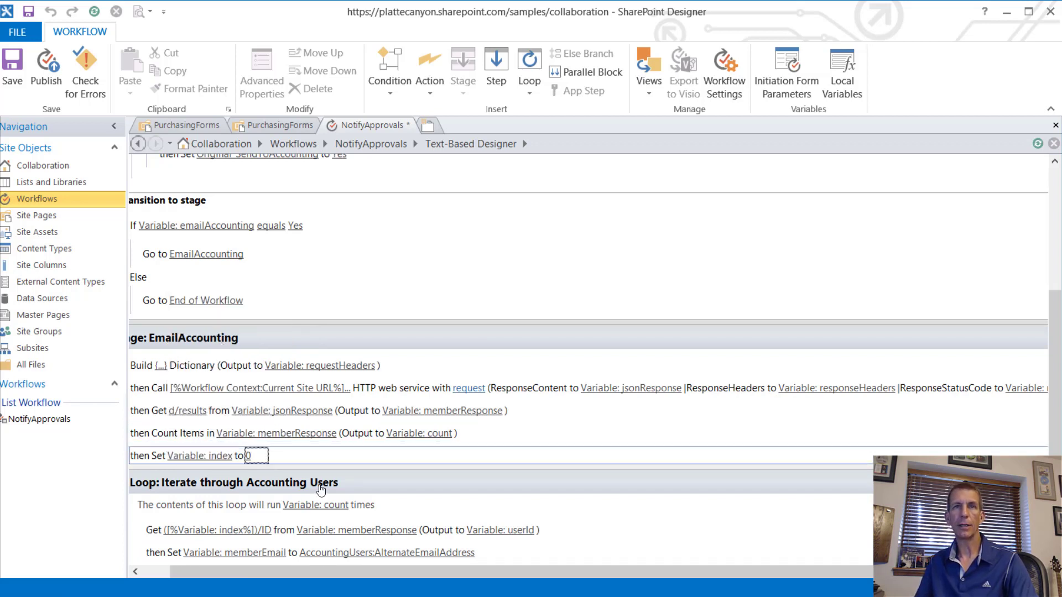
pyautogui.click(77, 70)
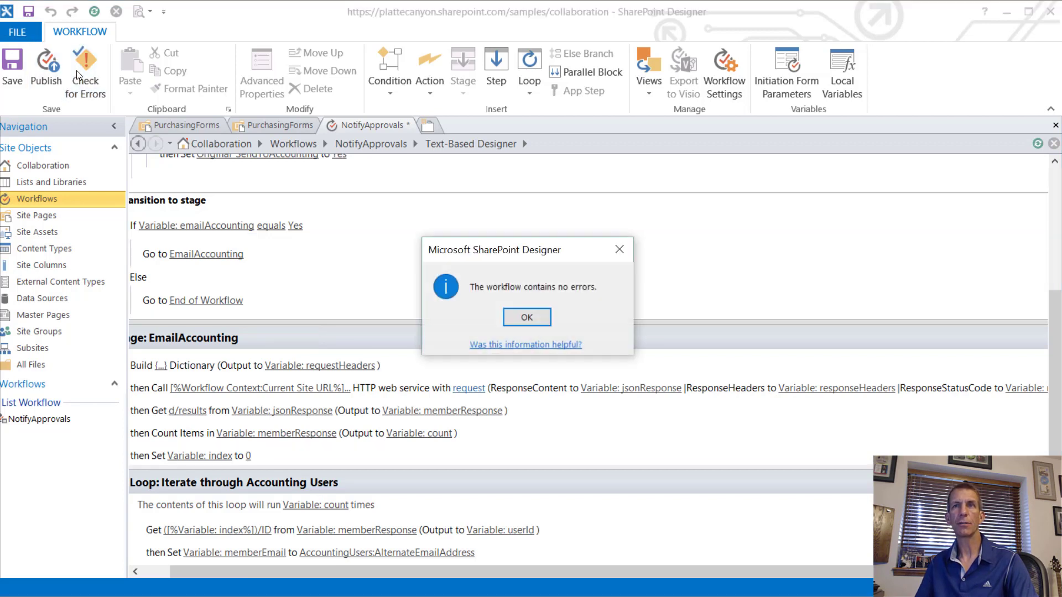
pyautogui.click(526, 317)
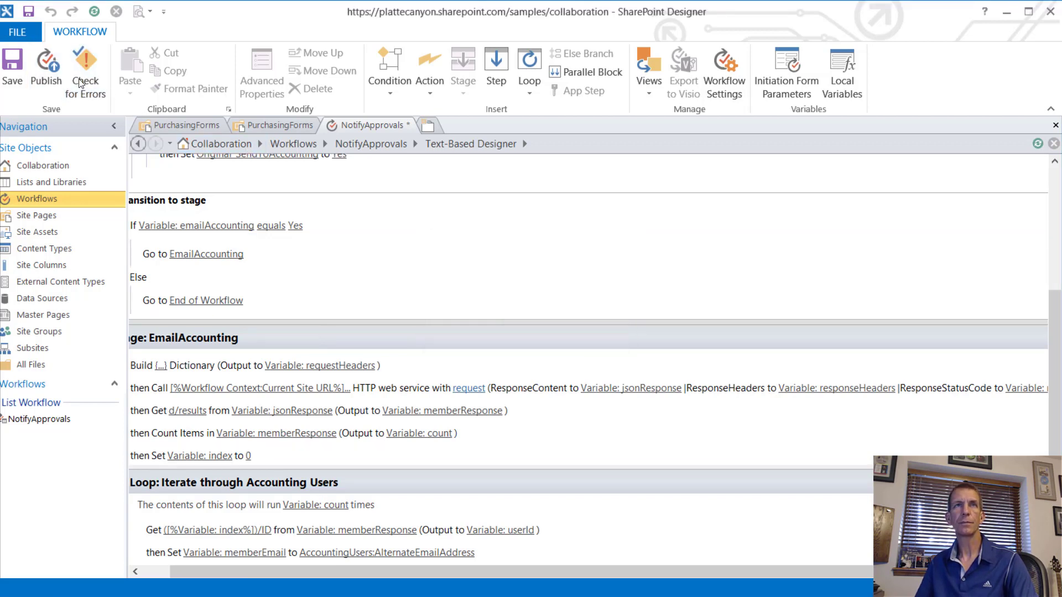
pyautogui.click(45, 62)
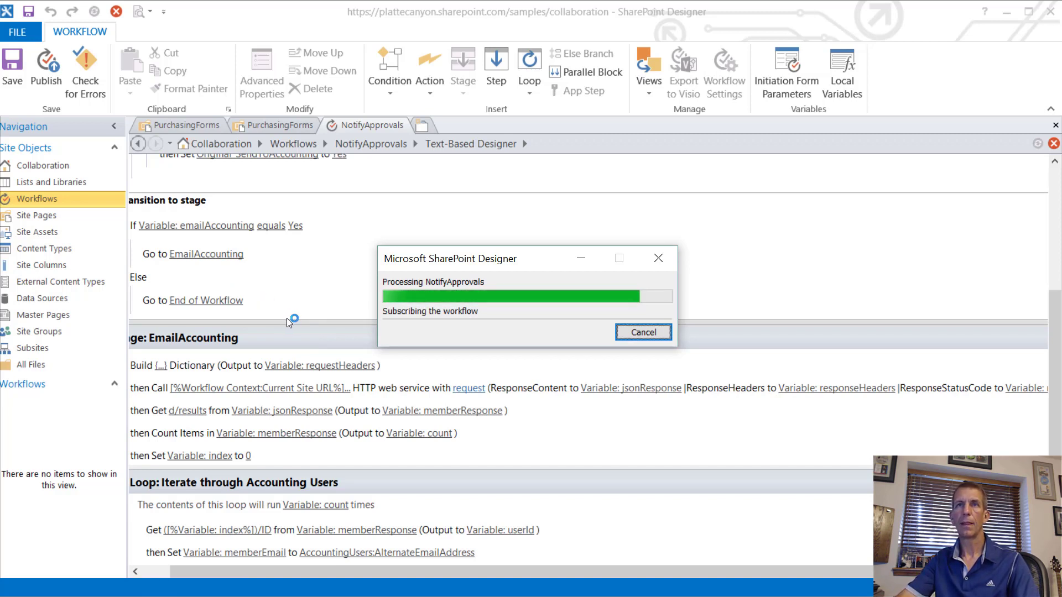
# Step: Close the NotifyApprovals workflow editor after publishing
pyautogui.hotkey('alt', 'Tab')
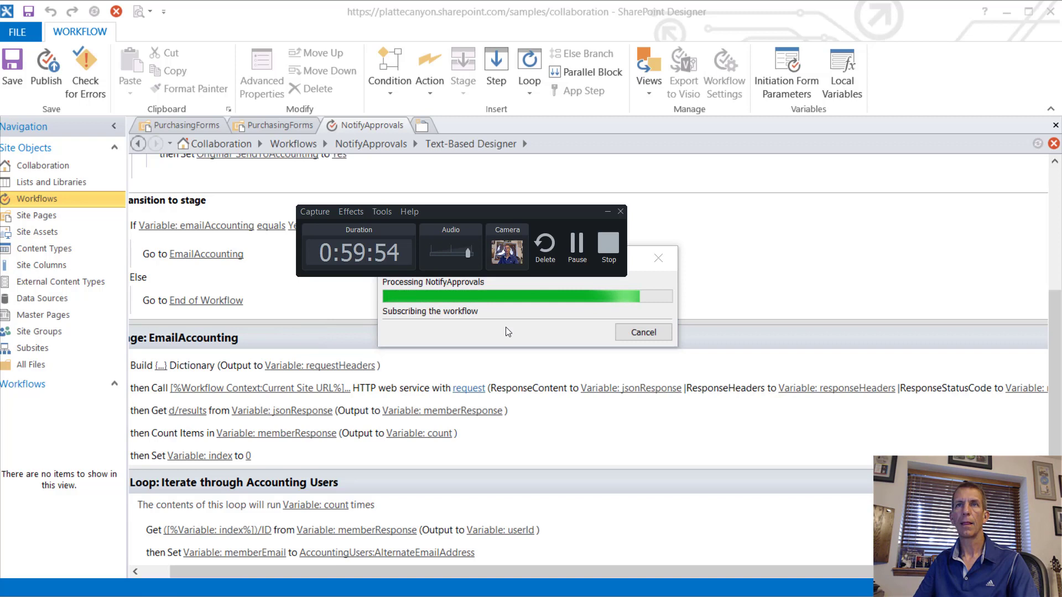
pyautogui.click(573, 244)
pyautogui.click(572, 244)
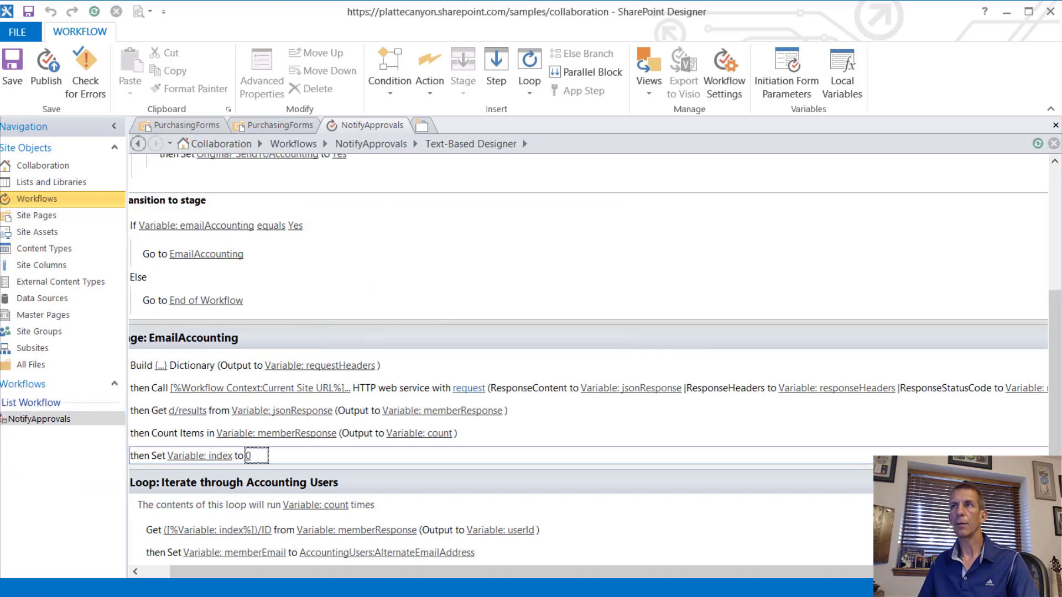
pyautogui.click(1054, 126)
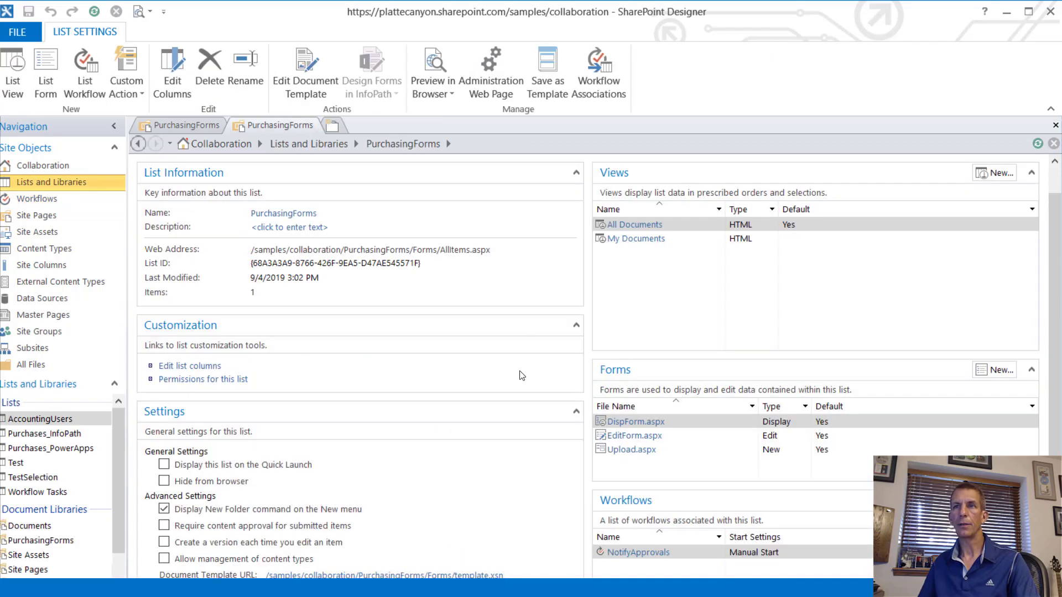
# Step: Set NotifyApprovals to start automatically when PurchasingForms items are created or changed, and save
pyautogui.click(644, 554)
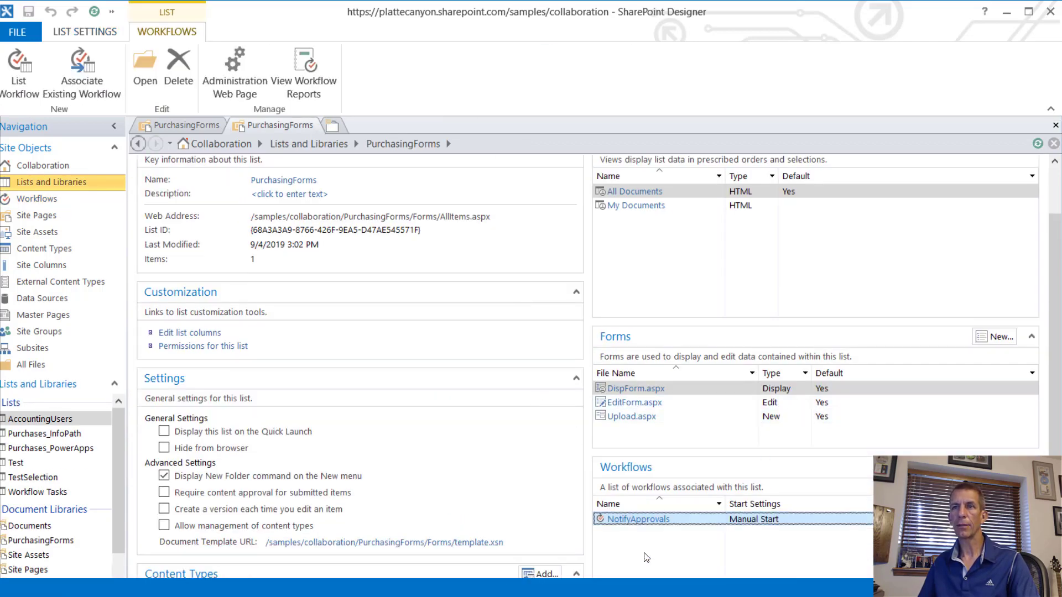
pyautogui.click(631, 519)
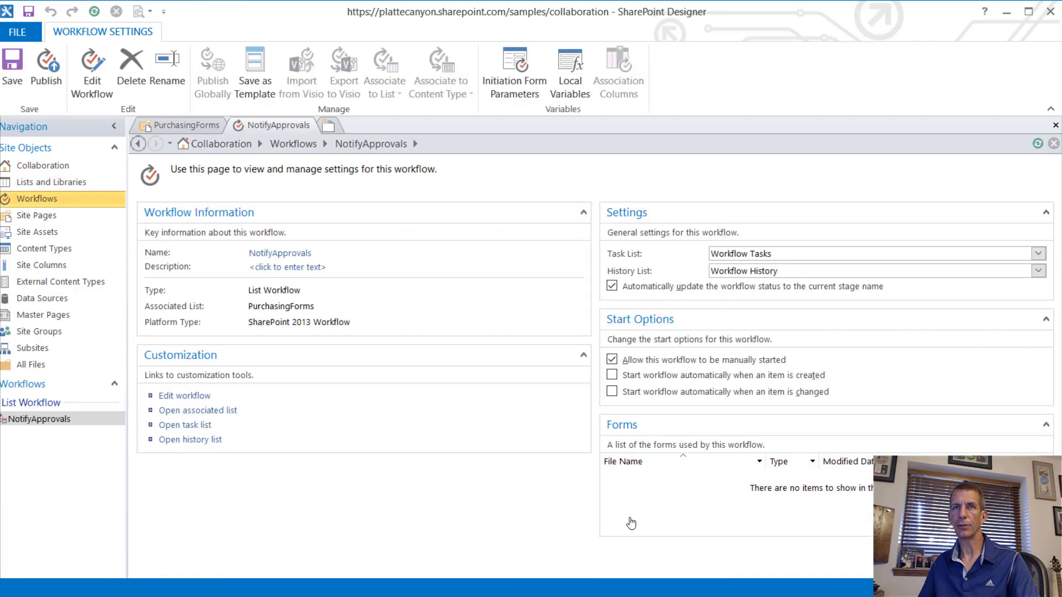
pyautogui.click(612, 375)
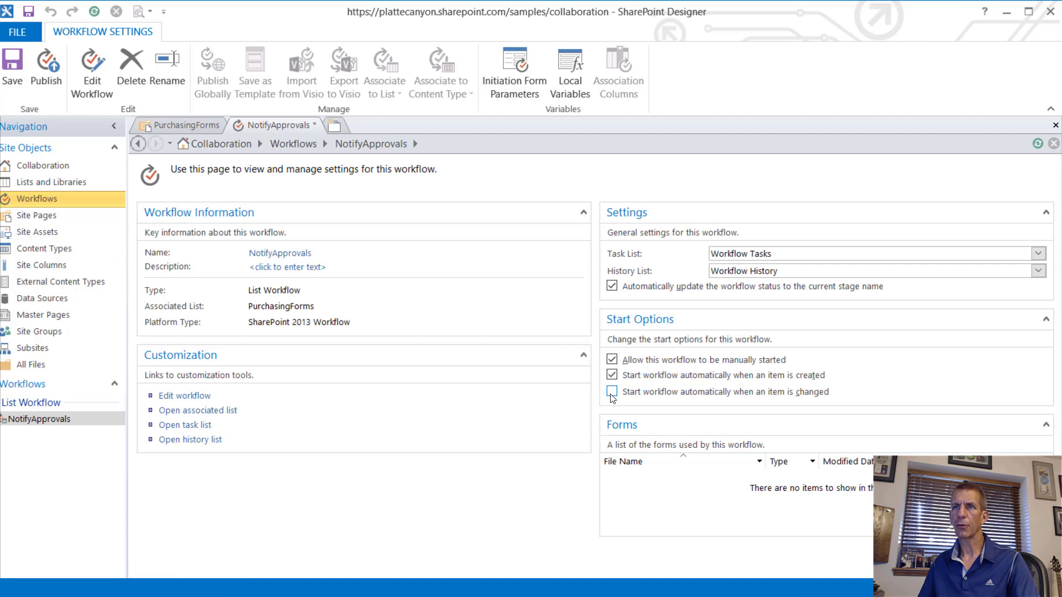
pyautogui.click(612, 392)
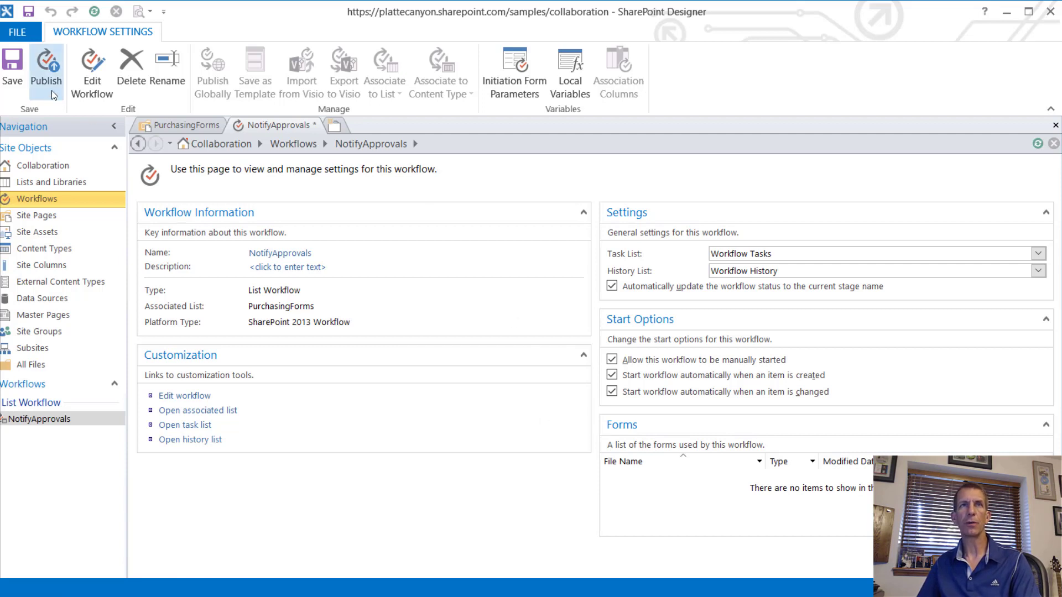
pyautogui.click(9, 69)
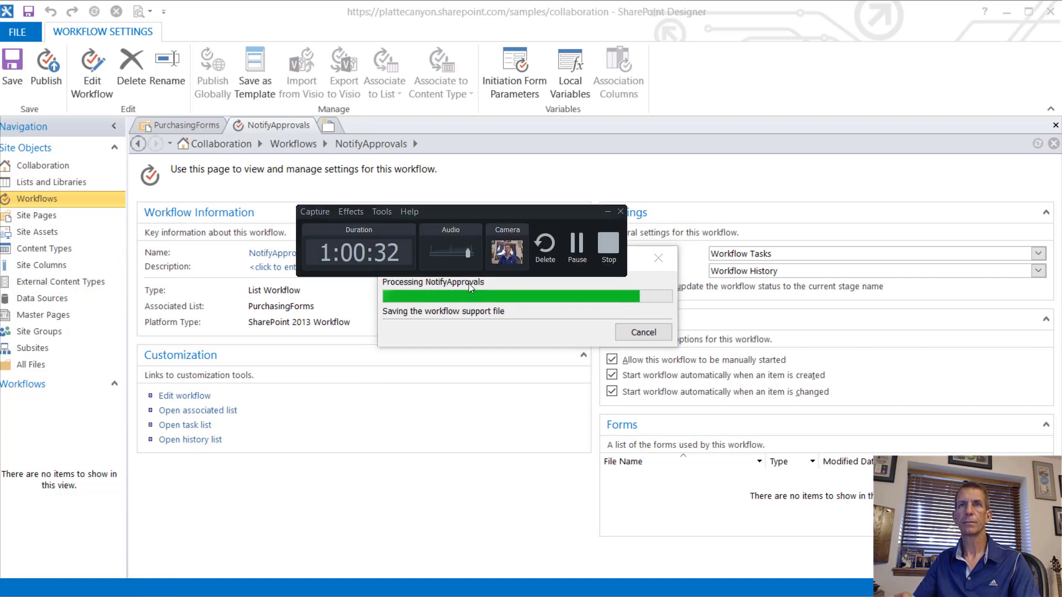
# Step: Republish NotifyApprovals and return to the browser showing the purchase form
pyautogui.click(579, 247)
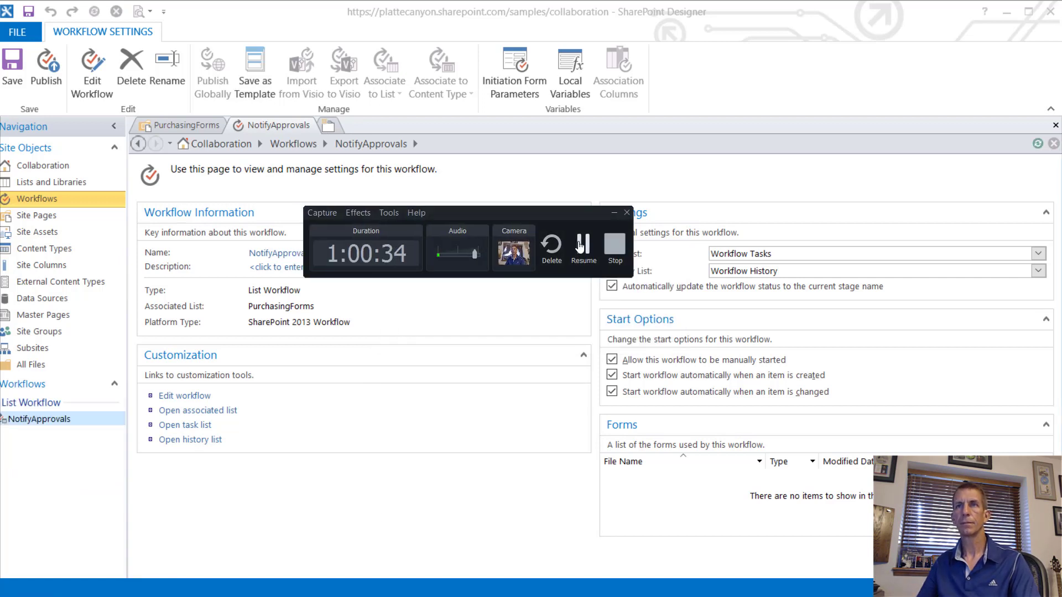
pyautogui.click(581, 247)
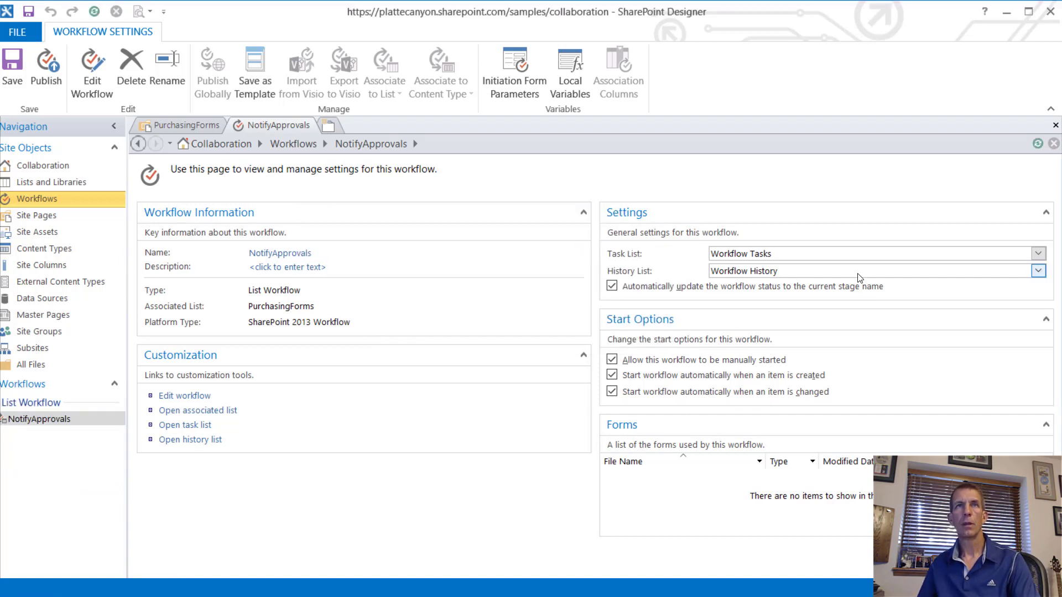
pyautogui.click(43, 63)
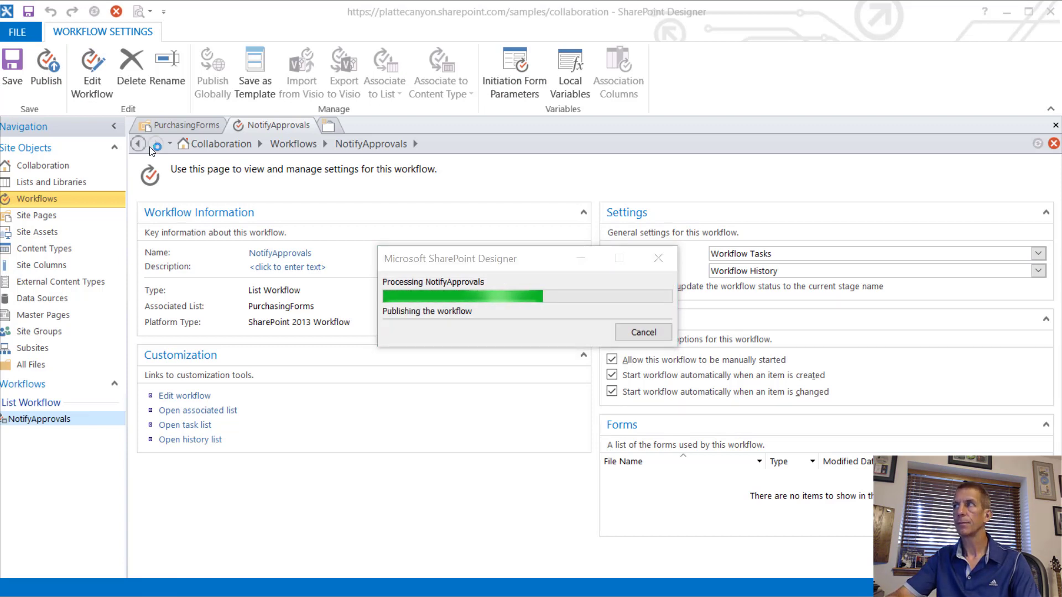
pyautogui.hotkey('alt', 'Tab')
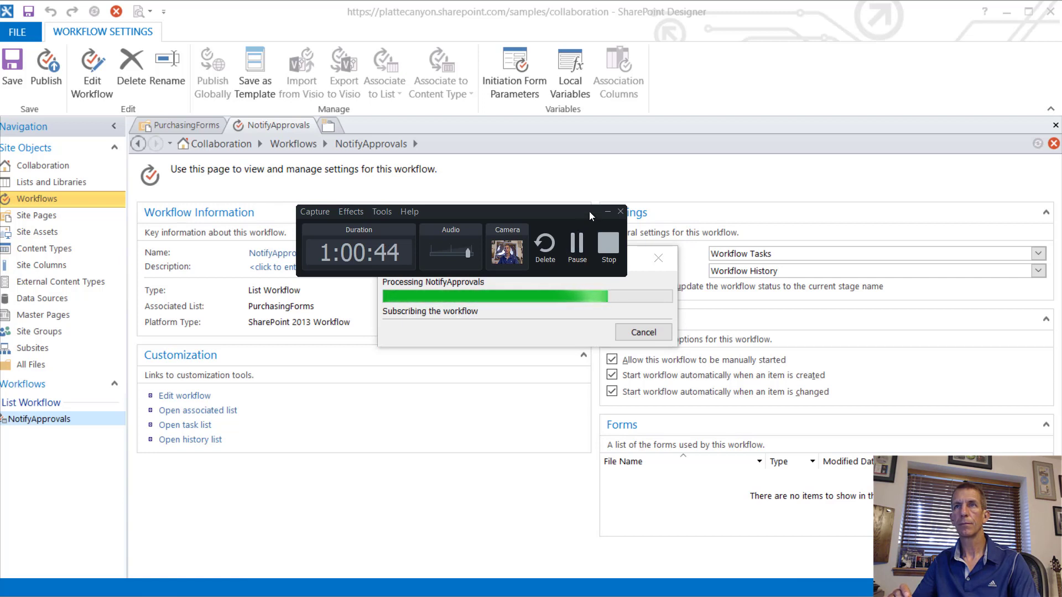
pyautogui.click(576, 243)
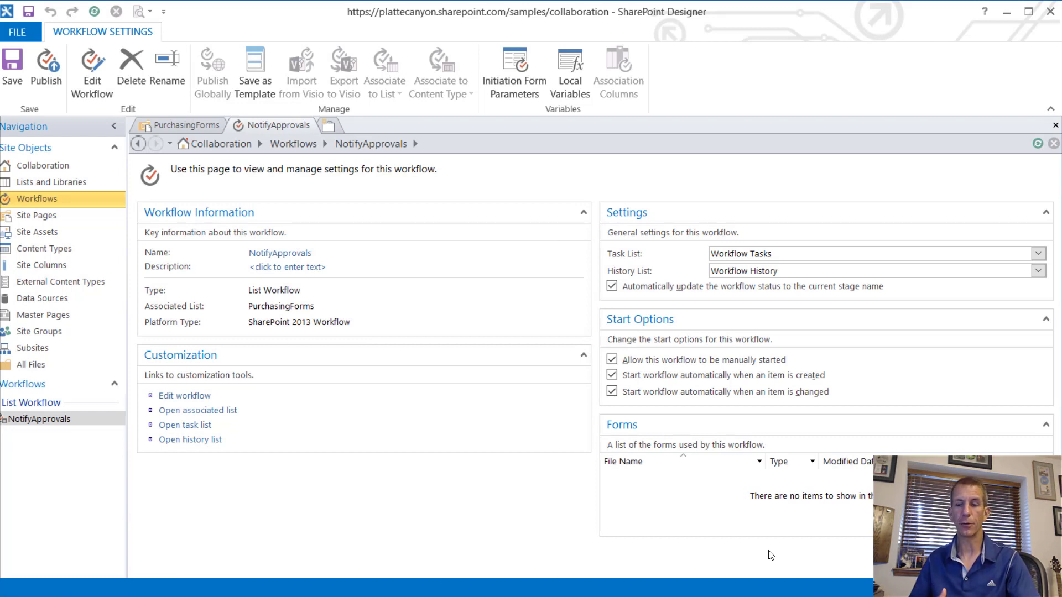
pyautogui.hotkey('alt', 'Tab')
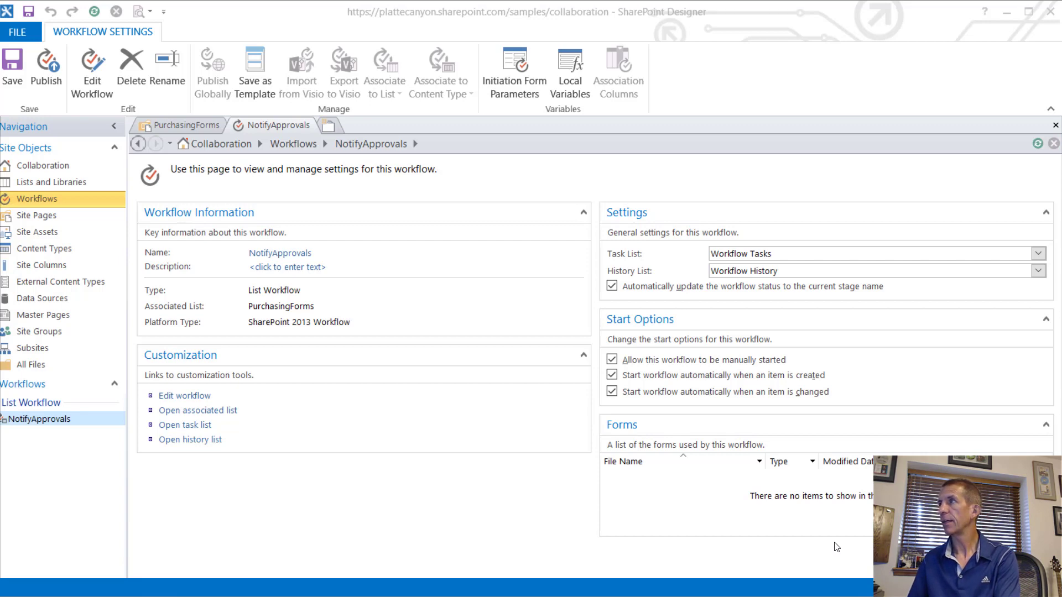
pyautogui.hotkey('alt', 'Tab')
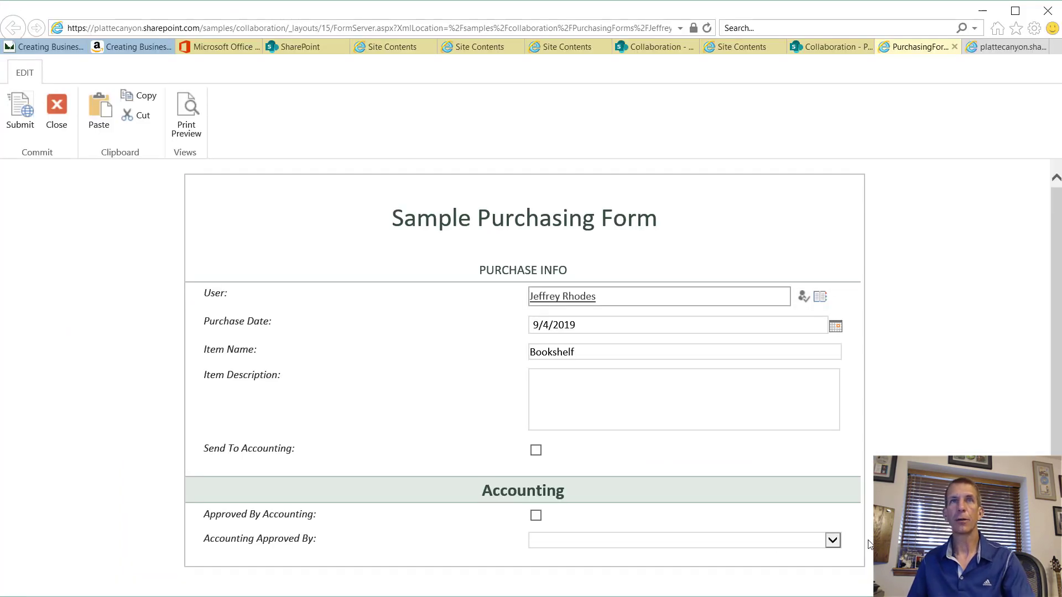
# Step: Close the Bookshelf purchase form and reselect its file in PurchasingForms, cancelling the InfoPath launch
pyautogui.click(54, 125)
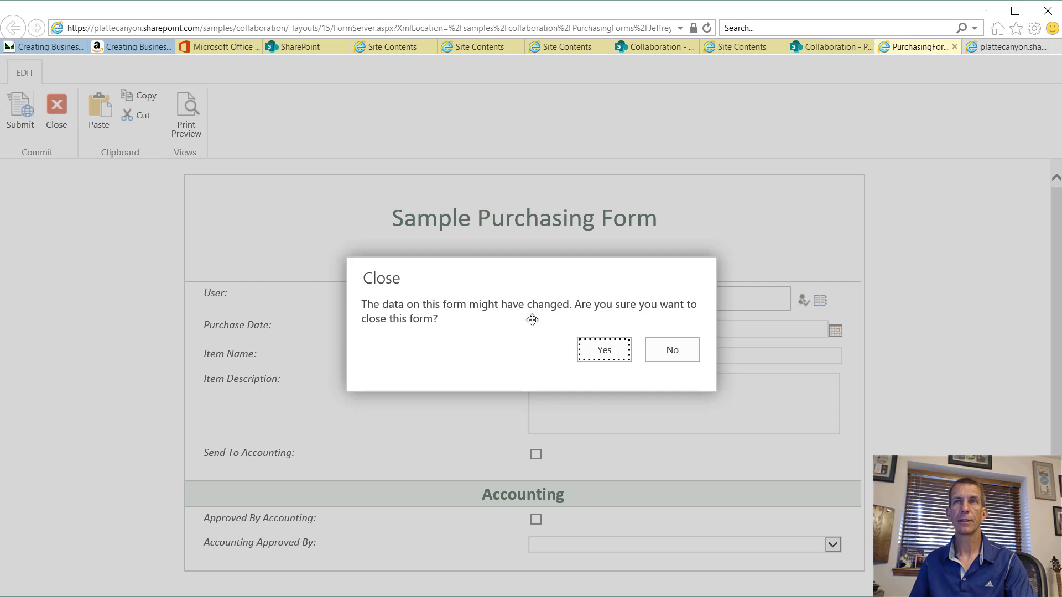
pyautogui.click(592, 350)
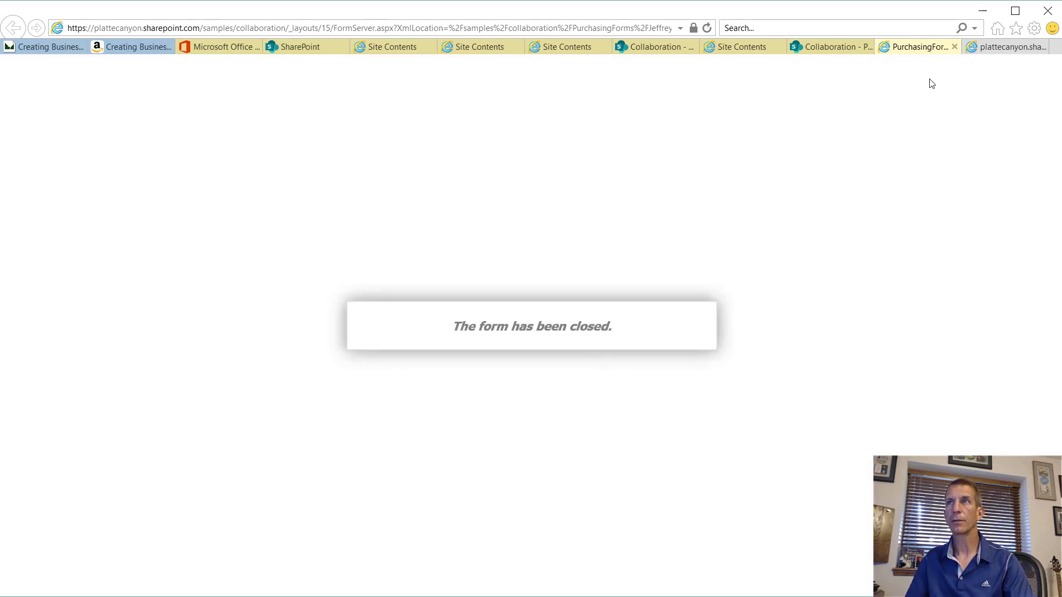
pyautogui.click(954, 47)
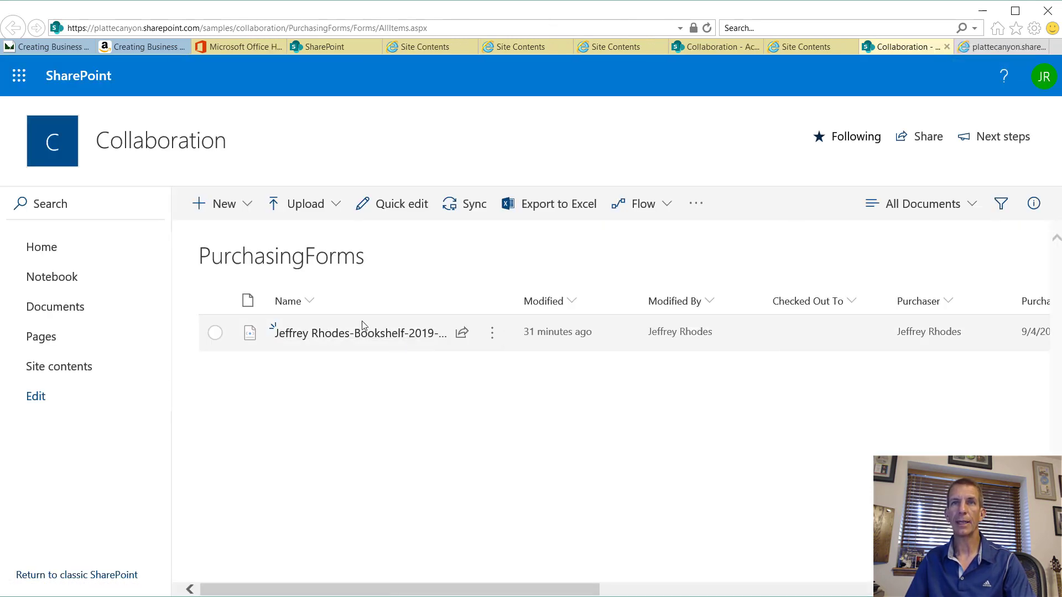
pyautogui.click(215, 333)
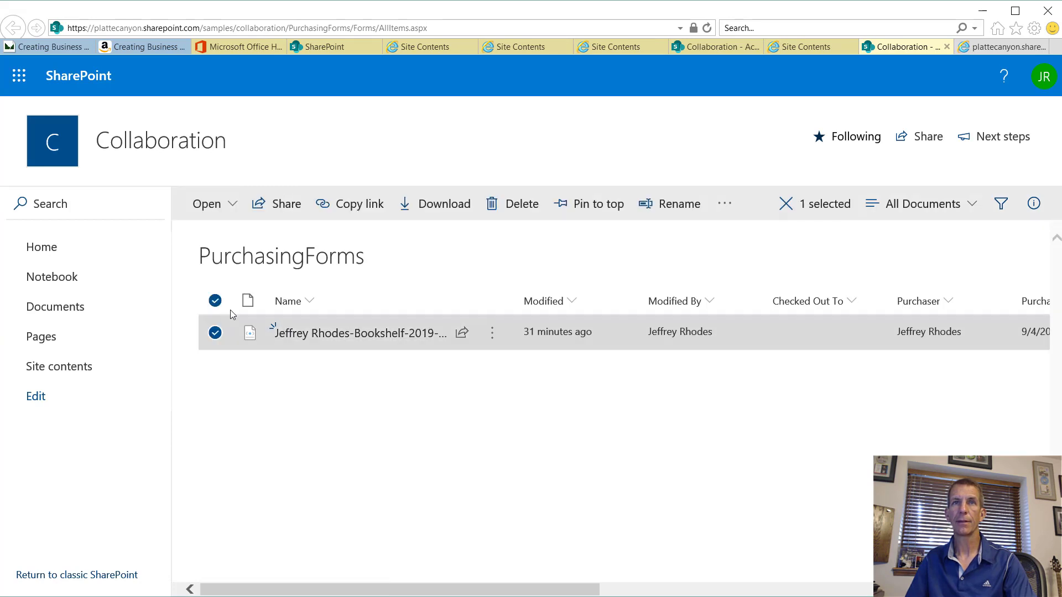
pyautogui.click(206, 204)
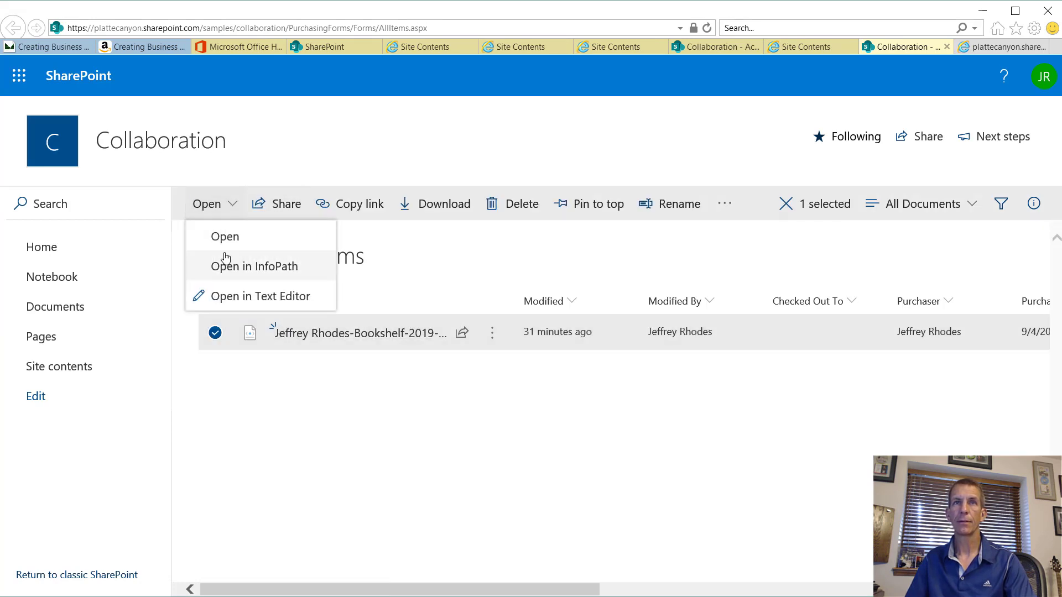
pyautogui.click(232, 270)
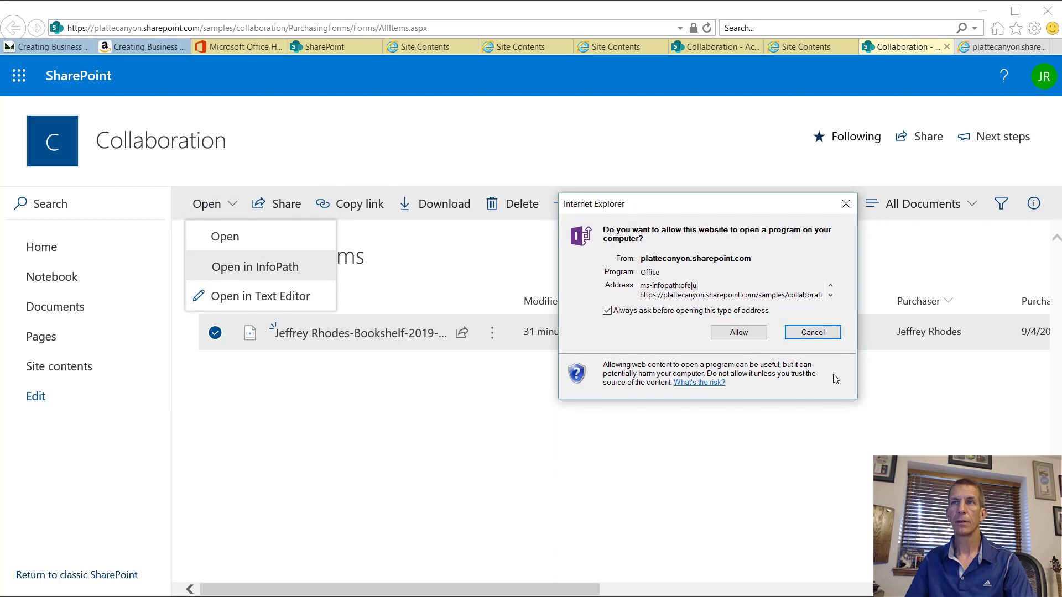
pyautogui.click(797, 334)
# Step: Resubmit the Bookshelf form with Send To Accounting ticked, then open its file actions menu
pyautogui.click(360, 336)
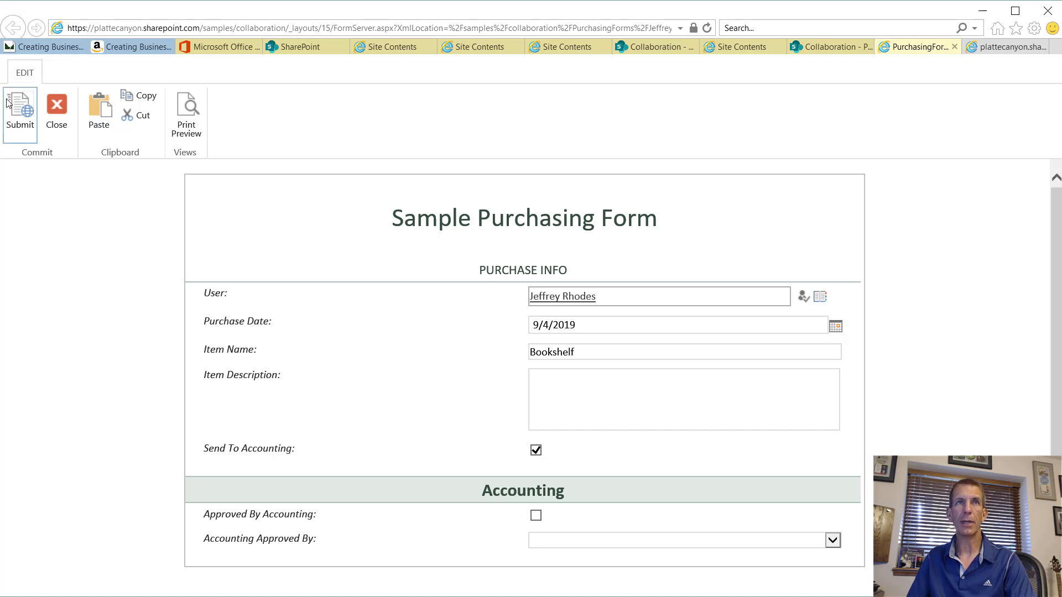
pyautogui.click(23, 108)
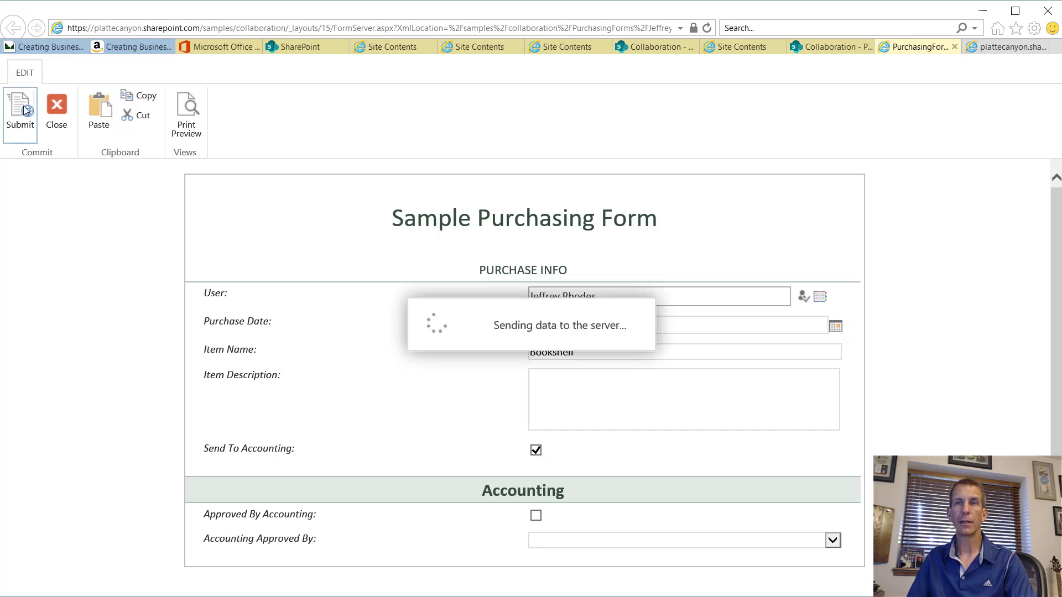
pyautogui.click(884, 49)
pyautogui.click(840, 47)
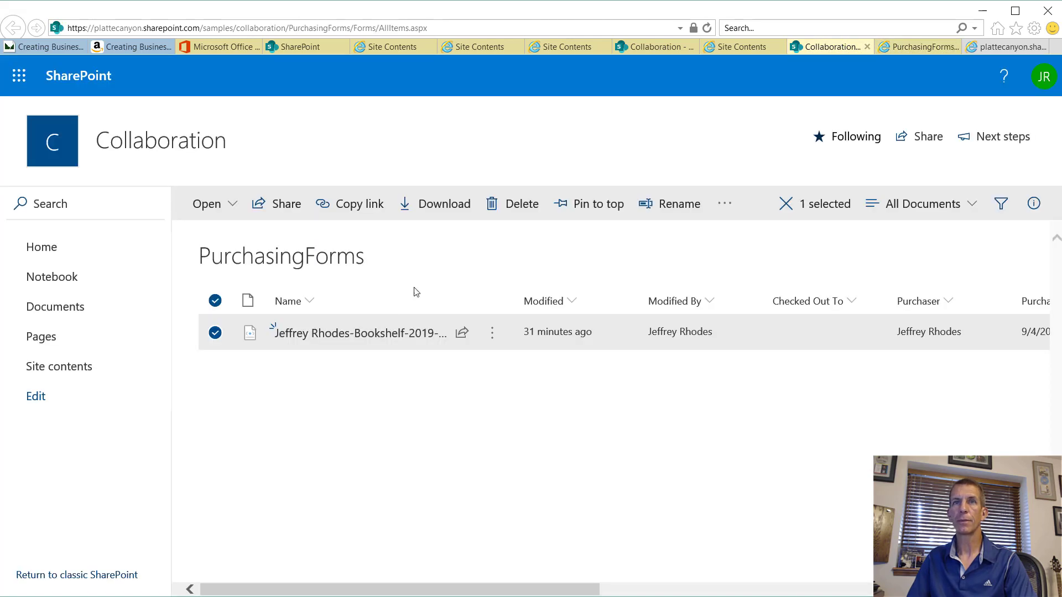
pyautogui.click(498, 344)
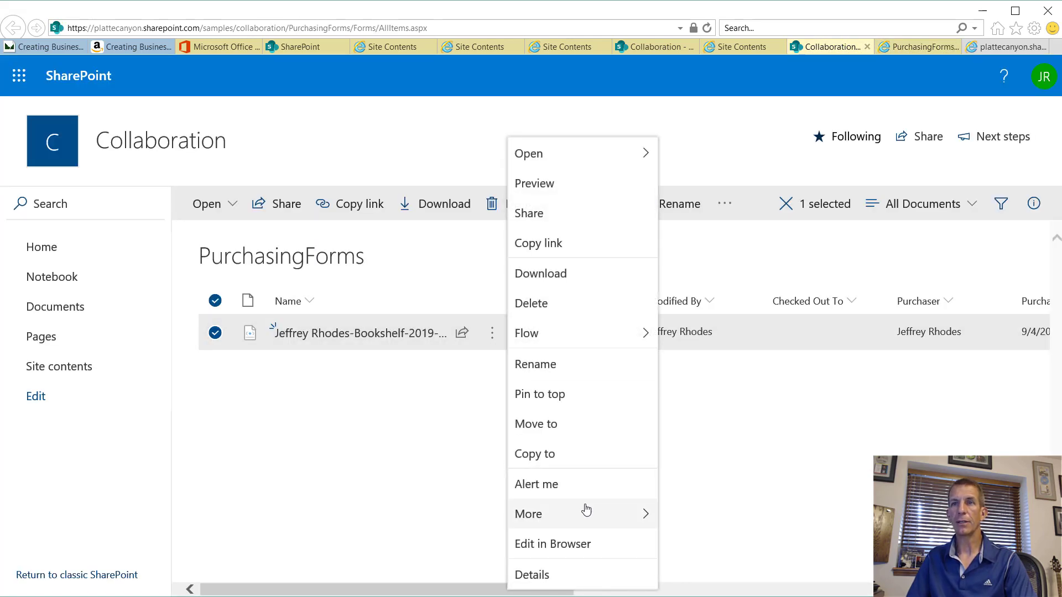
# Step: Open the Bookshelf form's workflows and view the running NotifyApprovals status page
pyautogui.moveTo(607, 514)
pyautogui.click(730, 523)
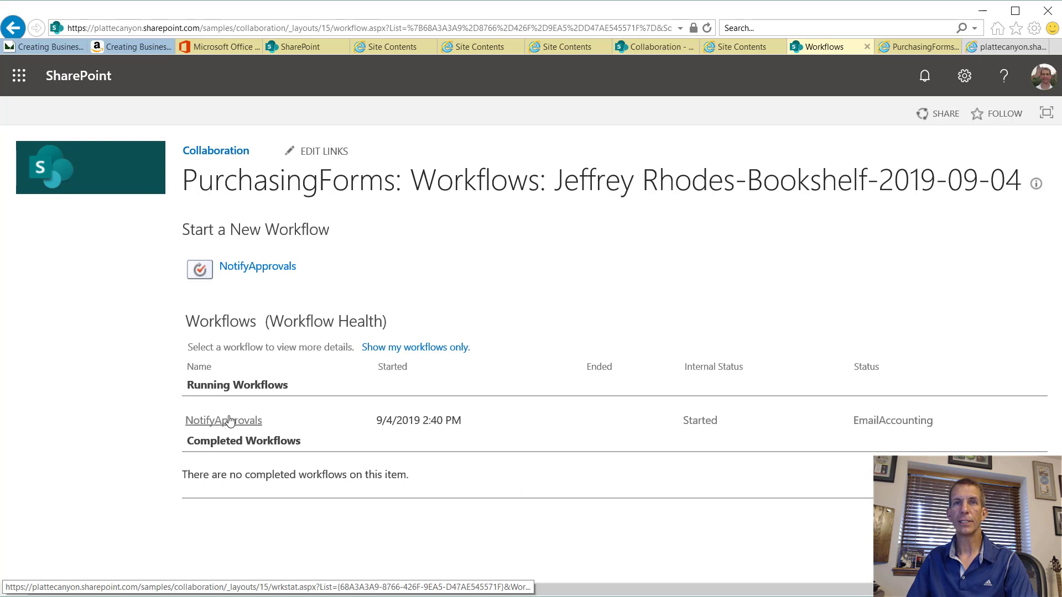
pyautogui.click(230, 421)
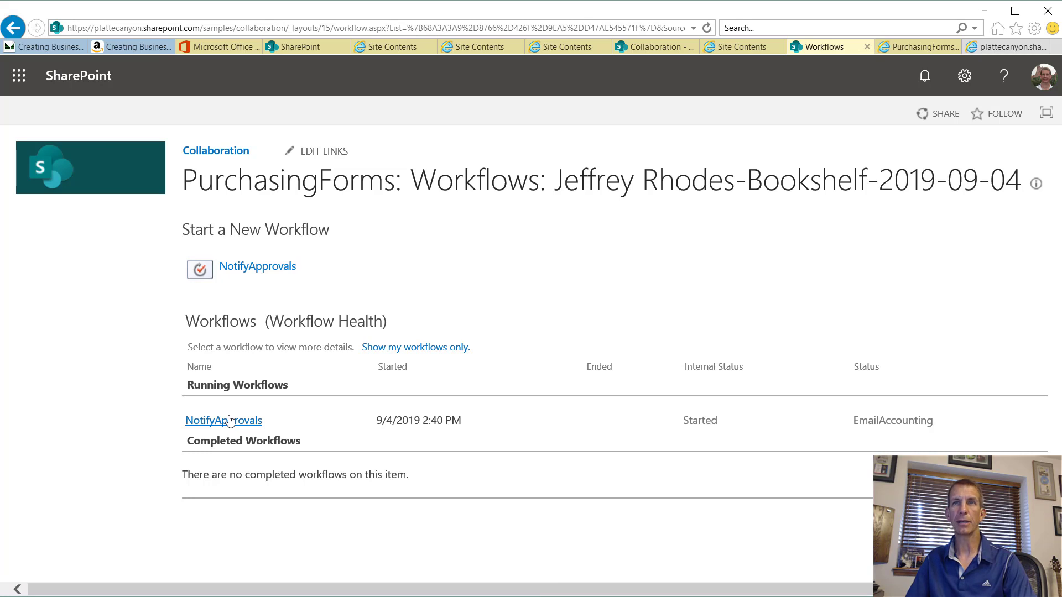
pyautogui.click(230, 420)
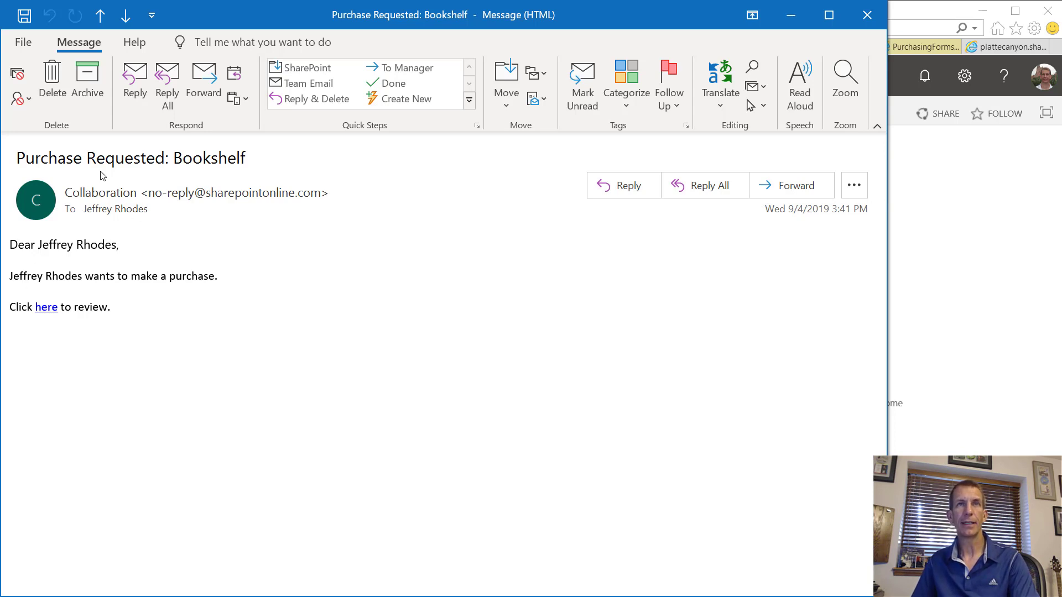
# Step: Review the 'Purchase Requested: Bookshelf' subject and recipient card, then follow the 'here' link to the form
pyautogui.moveTo(25, 157); pyautogui.dragTo(162, 151)
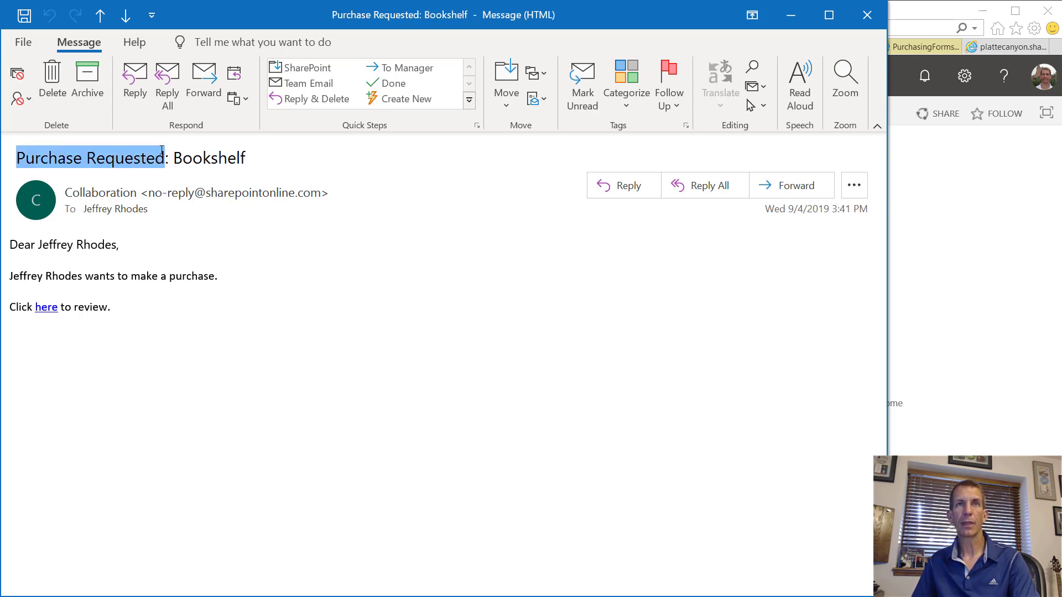
pyautogui.doubleClick(211, 166)
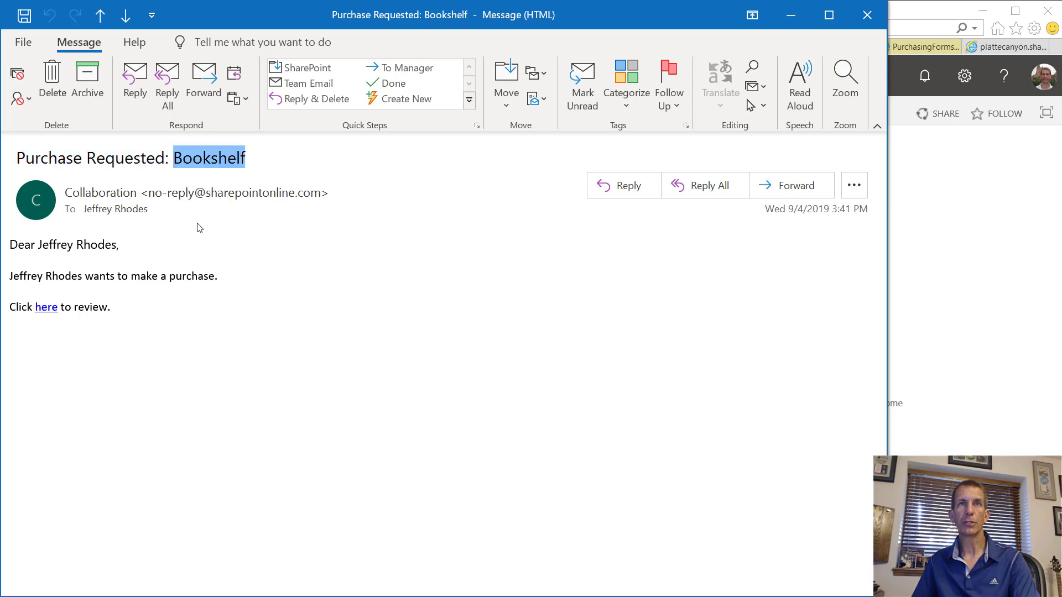
pyautogui.click(121, 208)
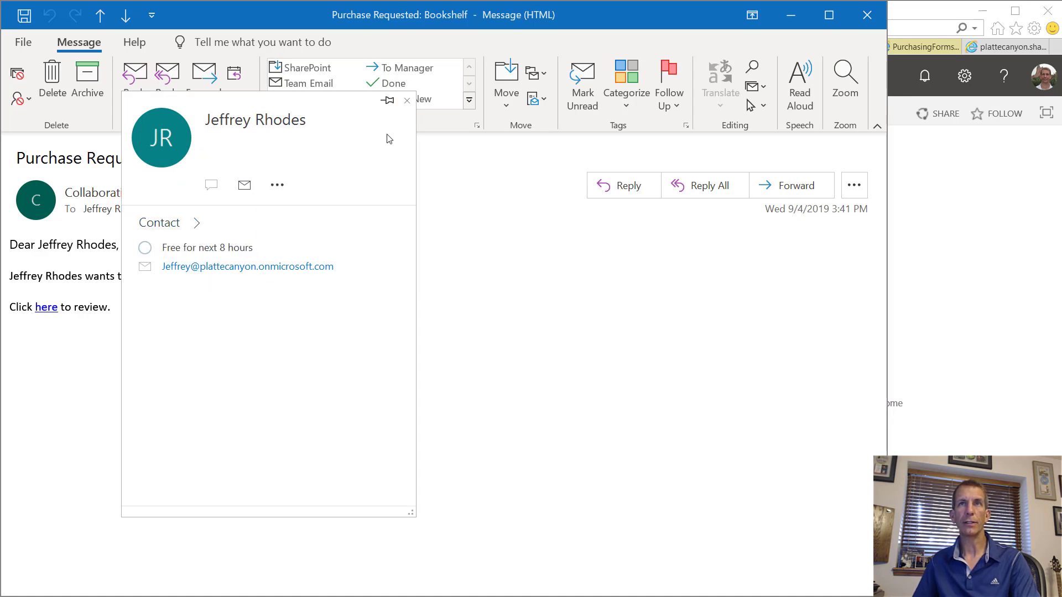
pyautogui.click(407, 100)
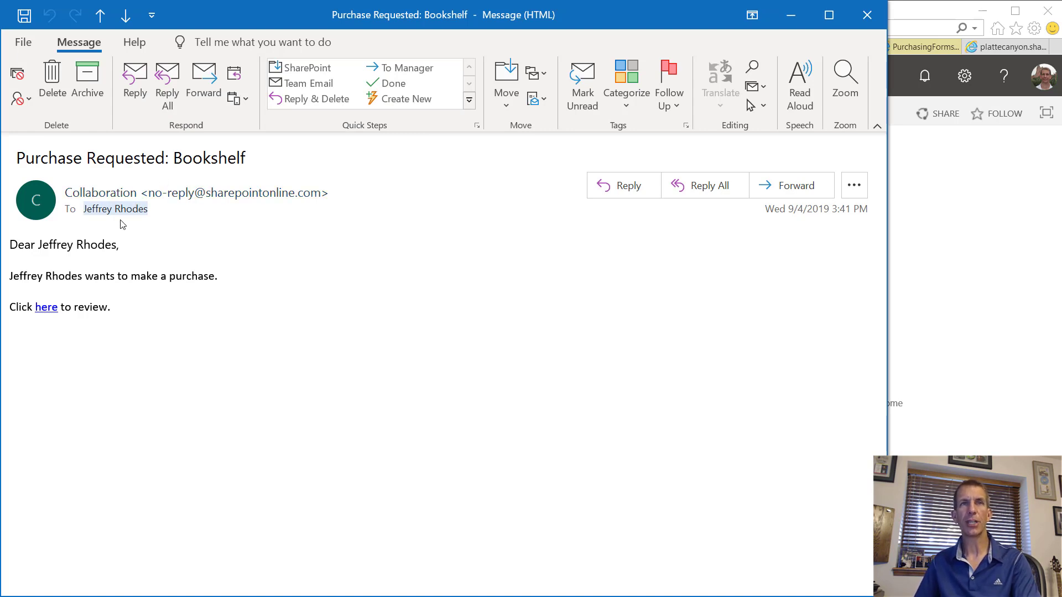
pyautogui.moveTo(123, 214)
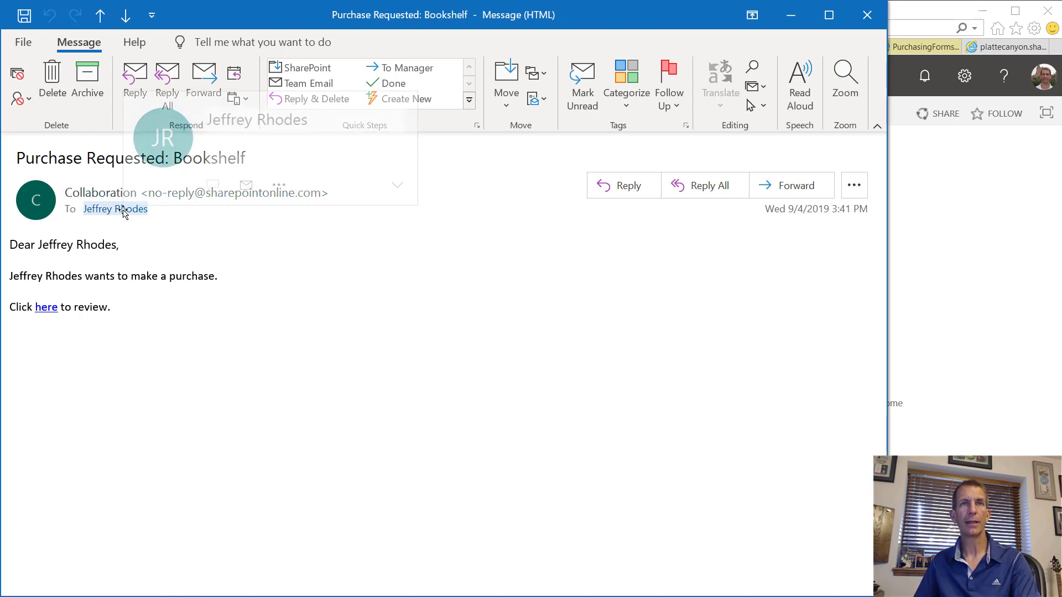
pyautogui.click(48, 308)
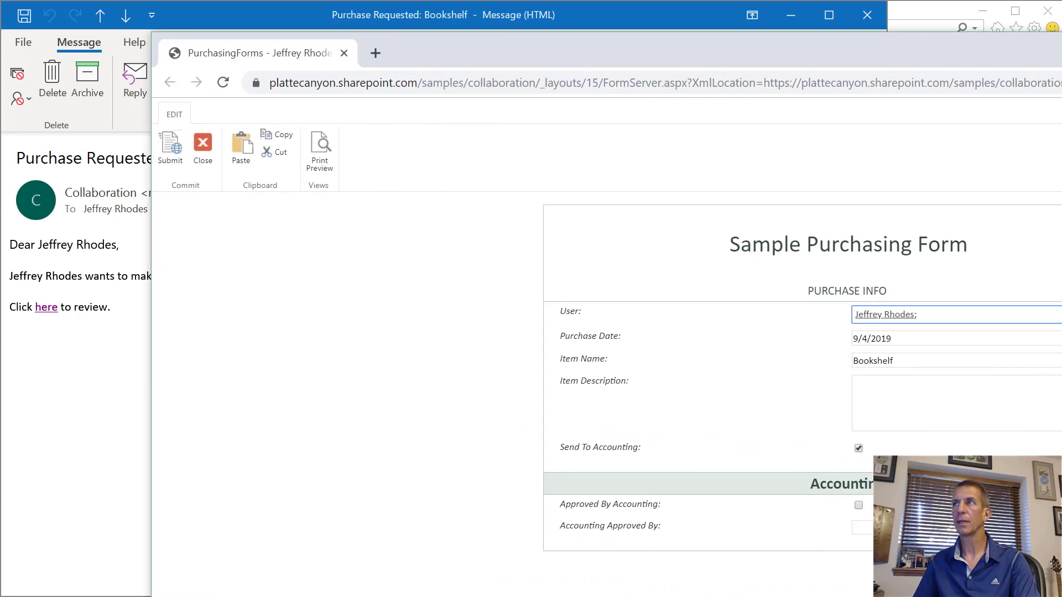
# Step: Mark the Bookshelf form Approved By Accounting, choose the approver, submit it, and close Chrome
pyautogui.moveTo(1061, 171); pyautogui.dragTo(991, 171)
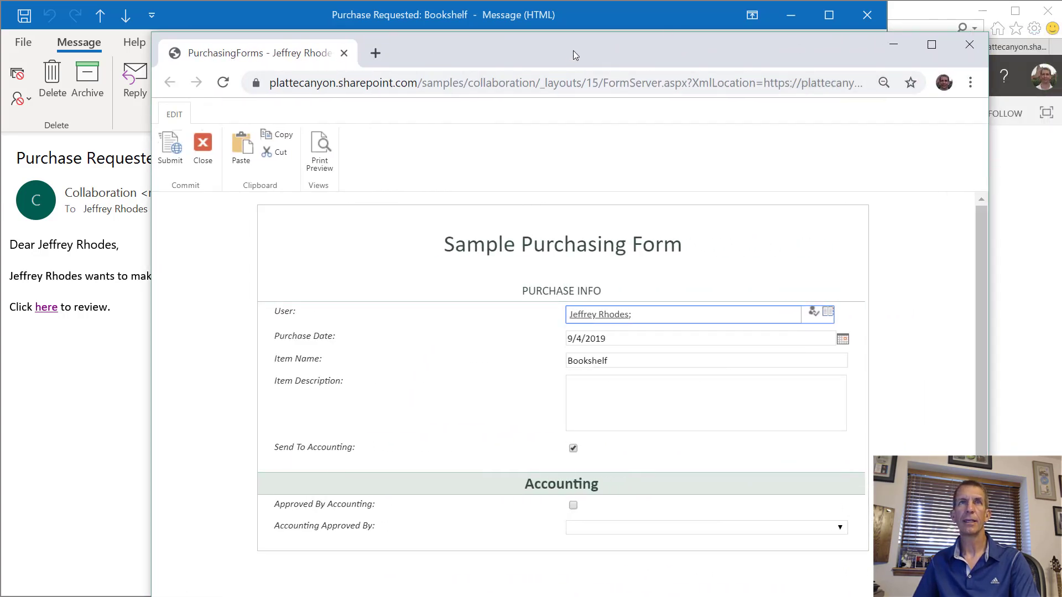
pyautogui.moveTo(549, 45); pyautogui.dragTo(404, 38)
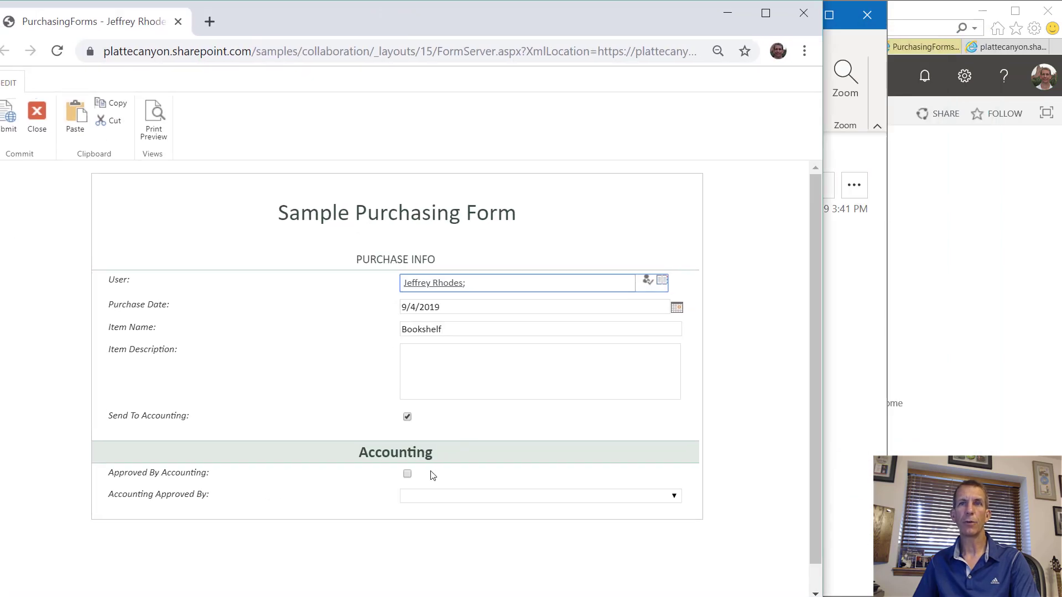
pyautogui.click(407, 474)
pyautogui.click(450, 496)
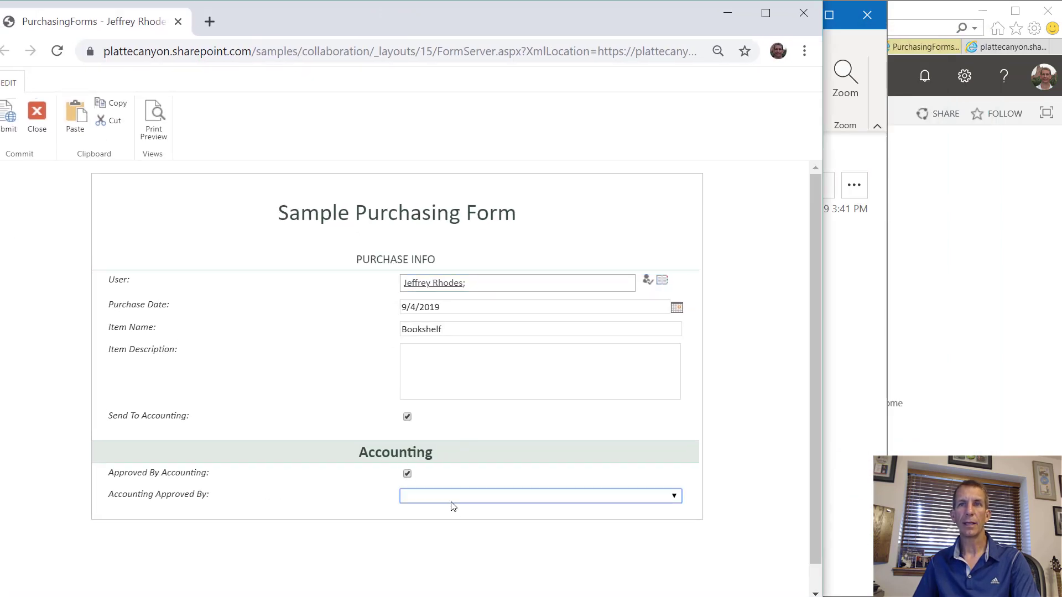
pyautogui.click(459, 525)
pyautogui.click(9, 130)
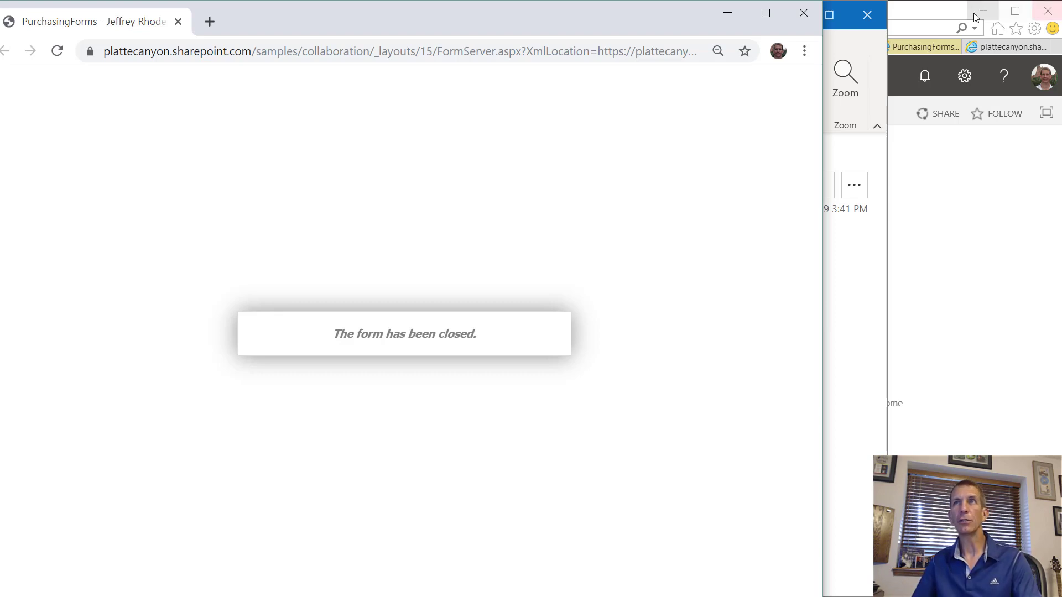
pyautogui.click(805, 14)
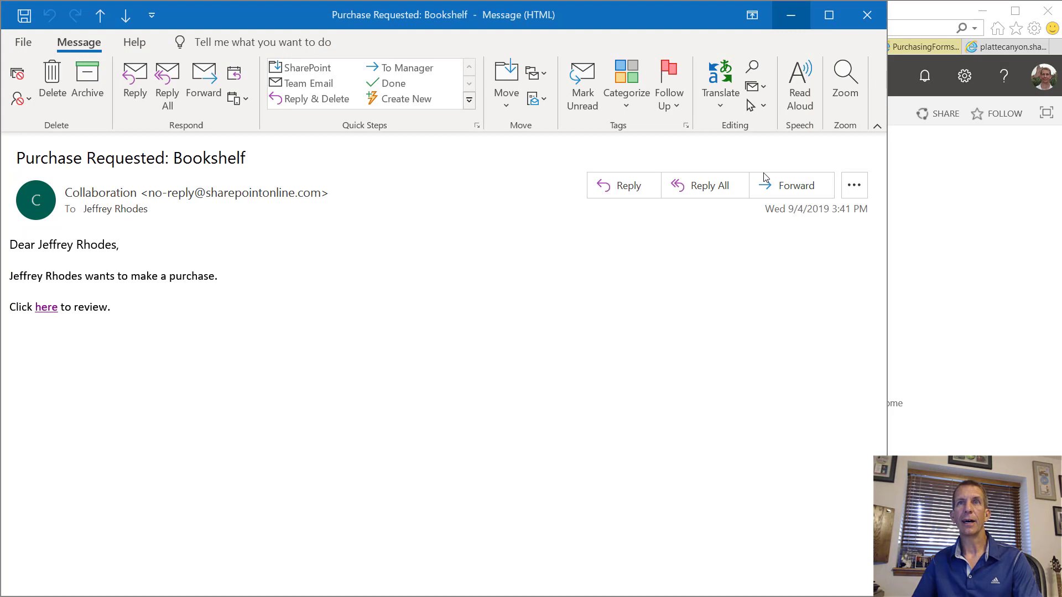